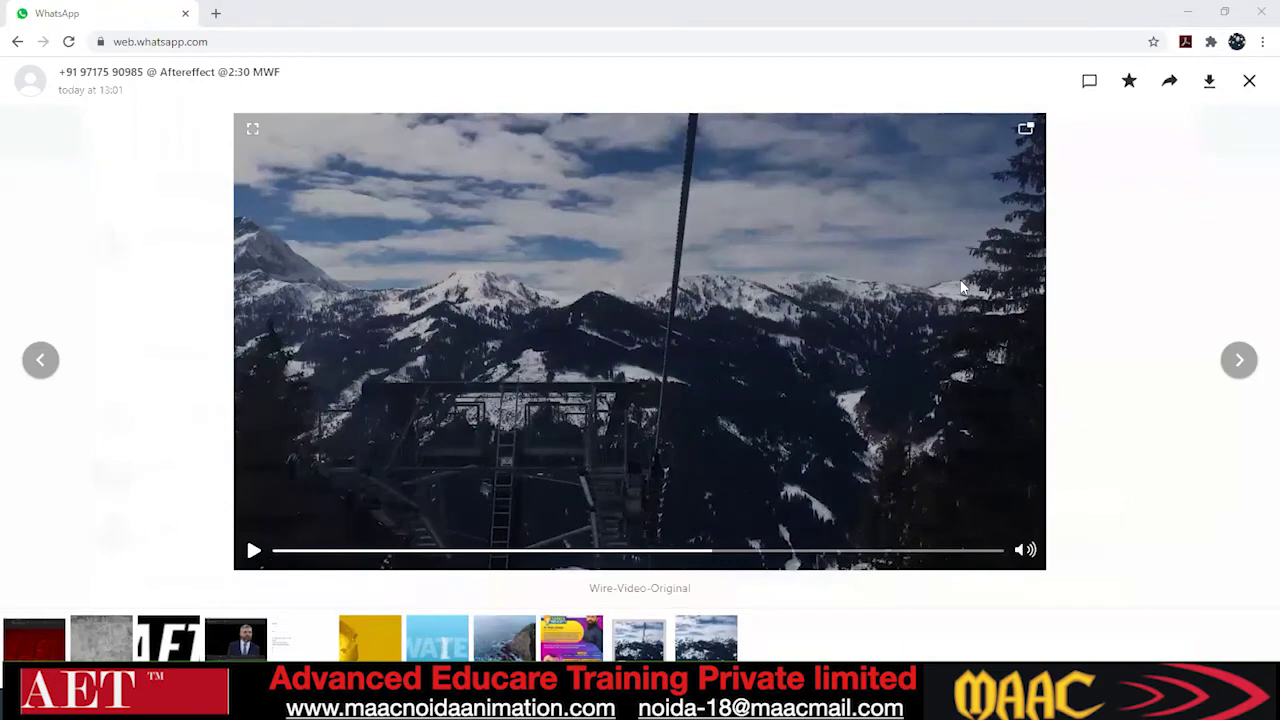
Play the Wire-Video-Original and After Editing clips to compare the shot before and after editing
left_click(459, 309)
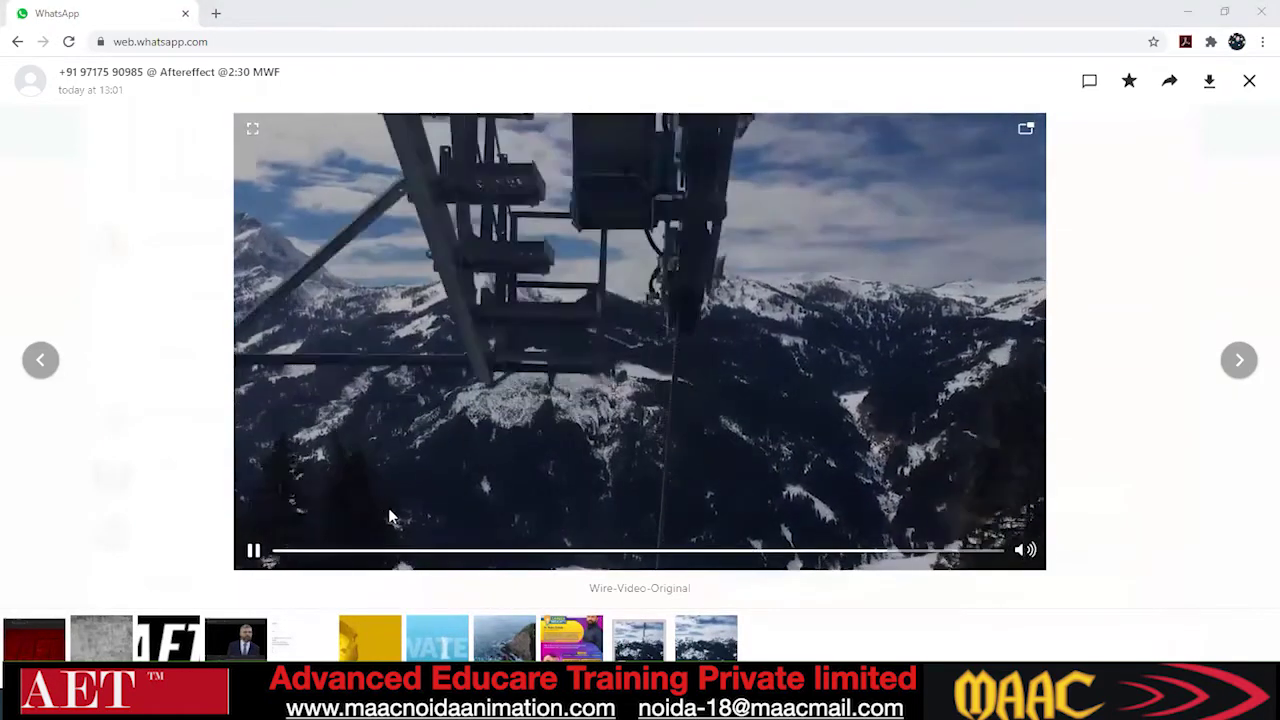
left_click(255, 551)
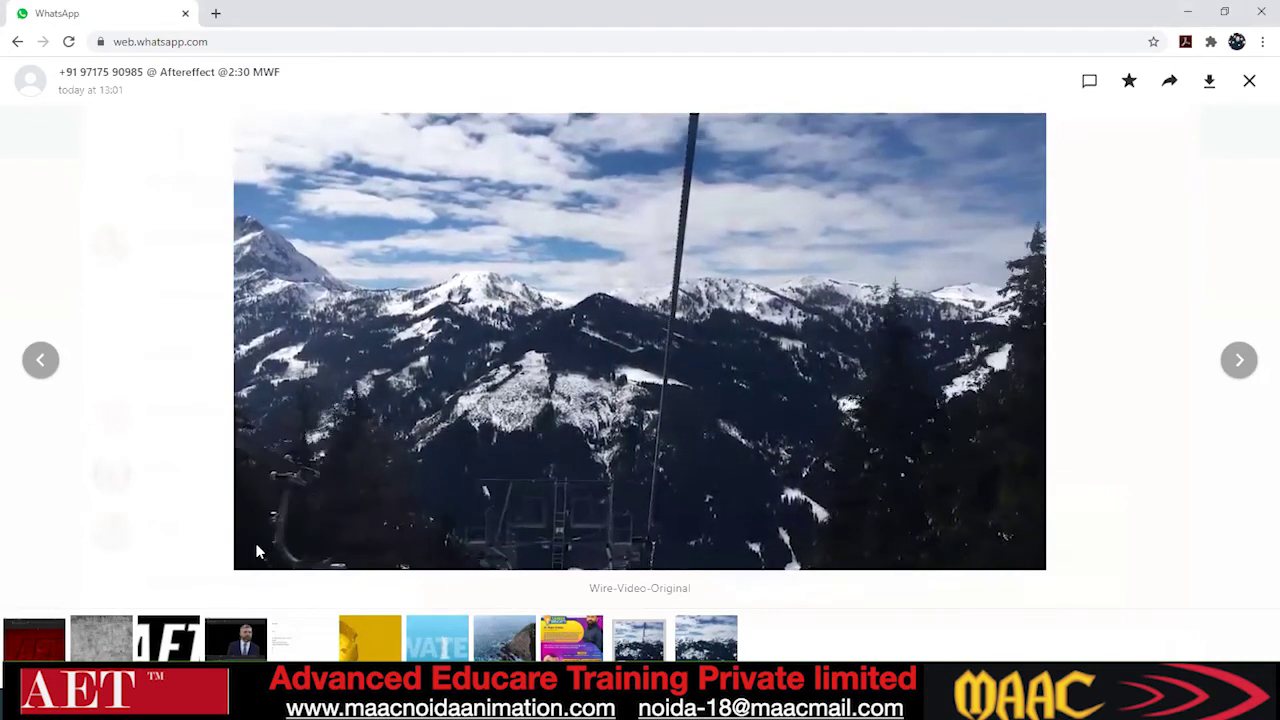
left_click(1239, 362)
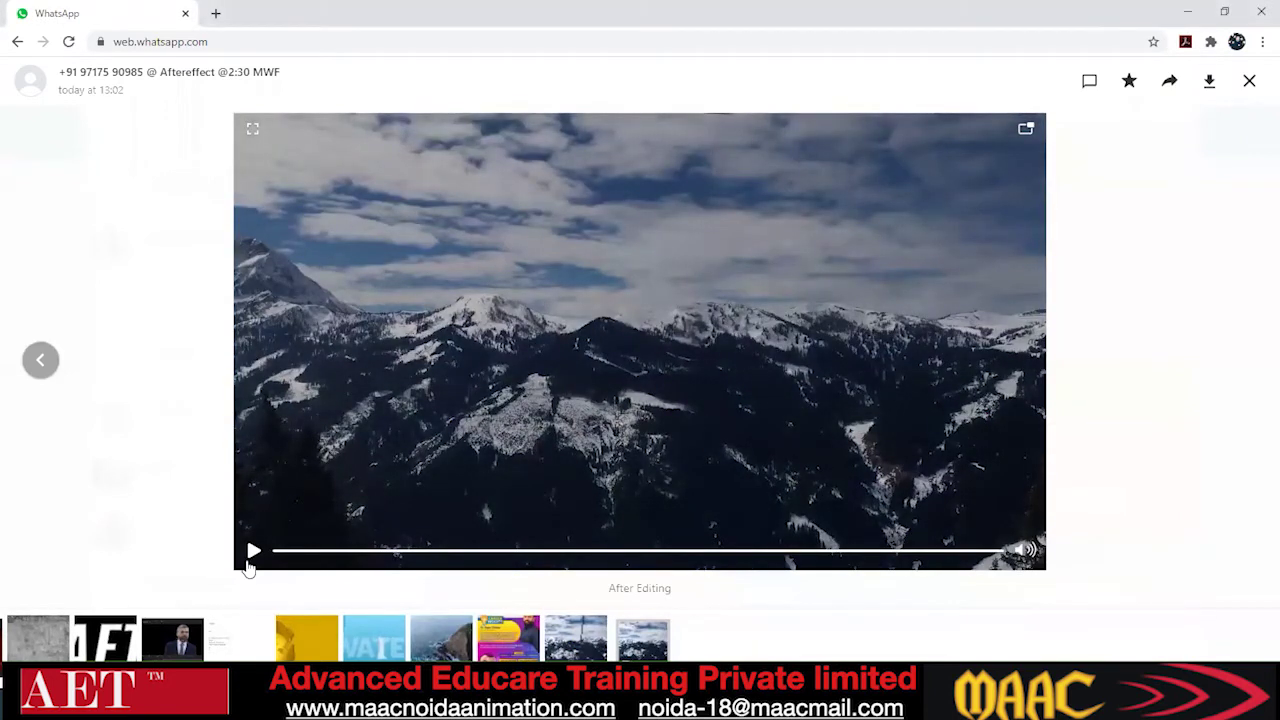
left_click(252, 555)
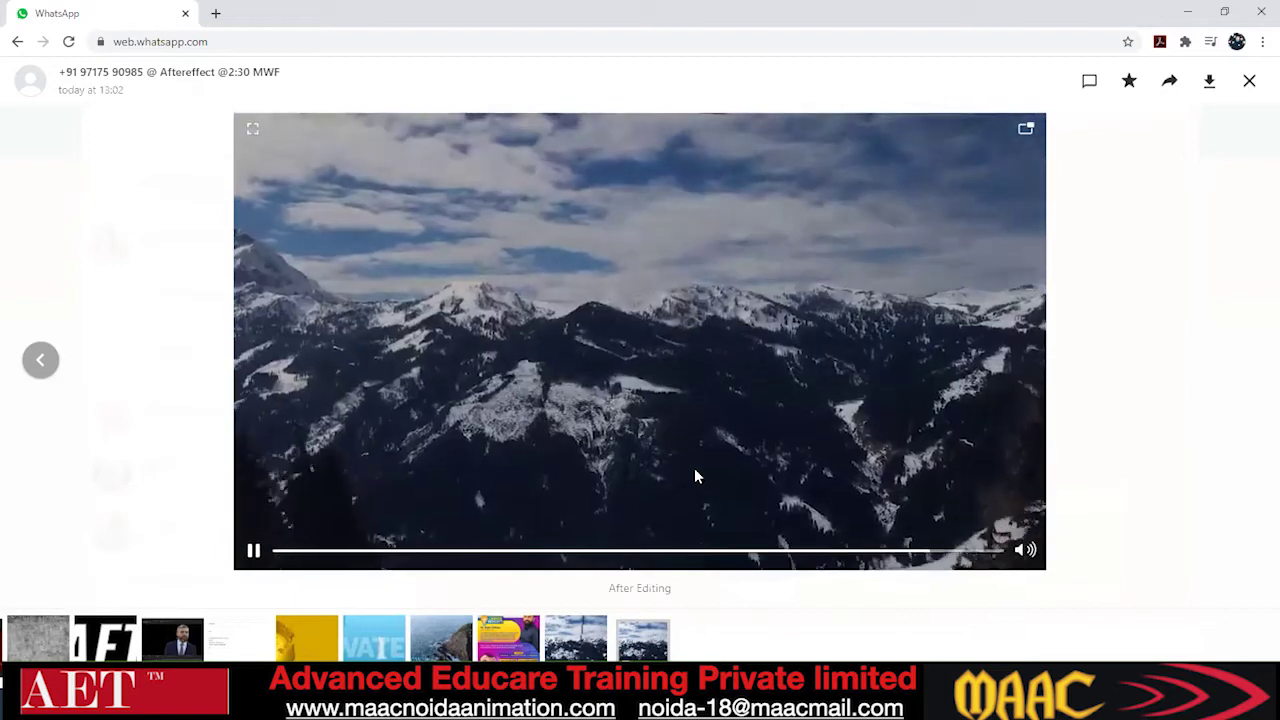
left_click(251, 553)
Switch to the roto project in After Effects and deselect the masks on the video (2).mp4 layer
left_click(576, 705)
key("alt+Tab")
key("alt+Tab")
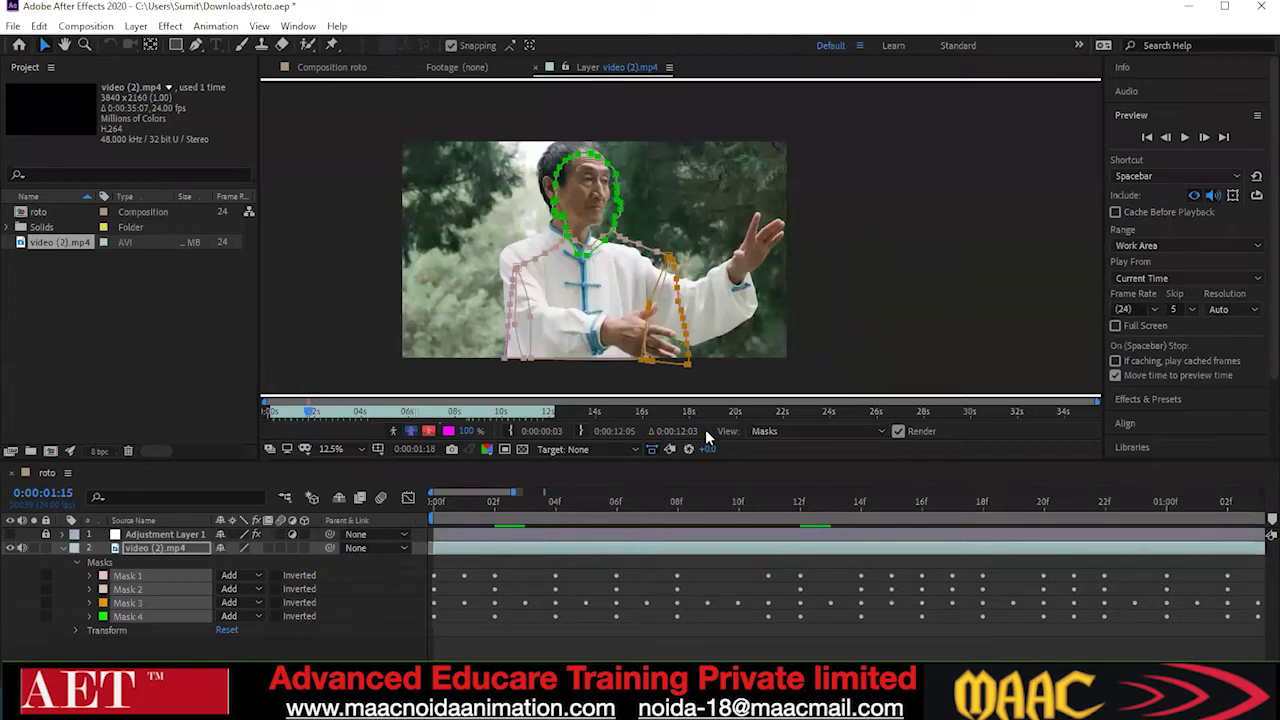
left_click(820, 180)
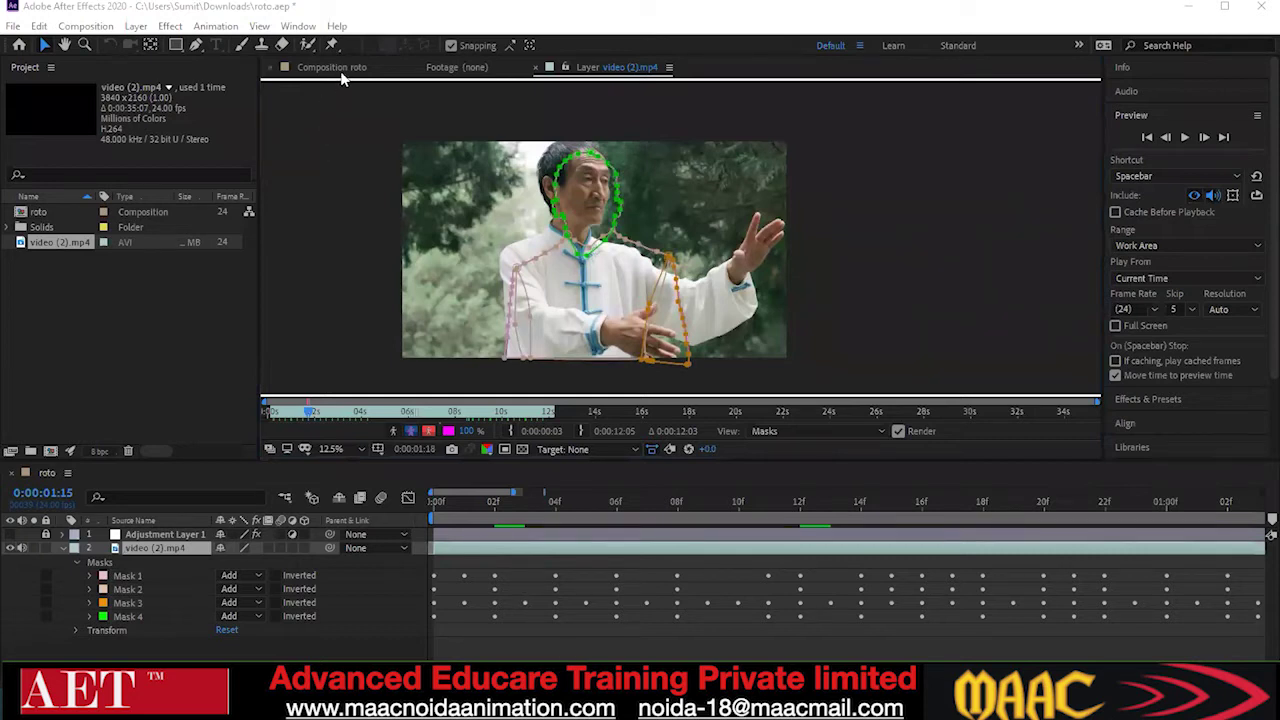
left_click(357, 443)
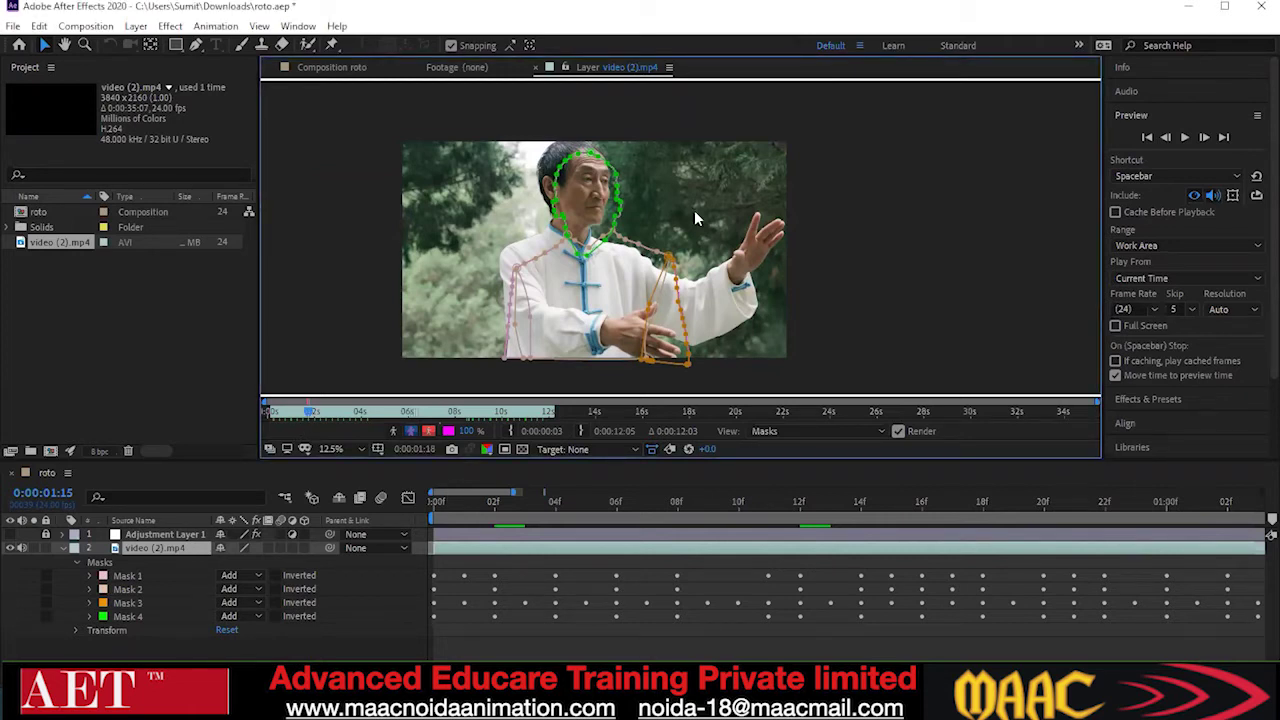
Return to WhatsApp Web, look through the group chat's earlier video messages, and open a new browser tab
mouse_move(720, 705)
left_click(650, 628)
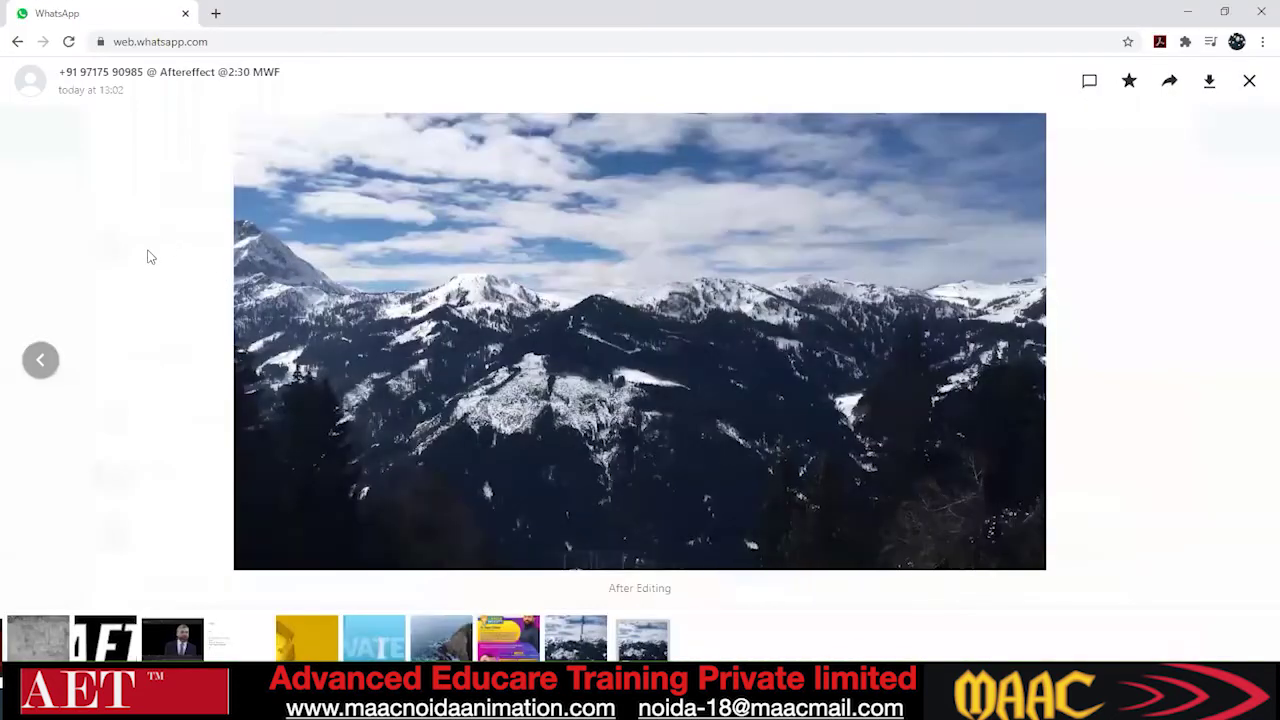
key("Escape")
scroll(827, 292, "up", 5)
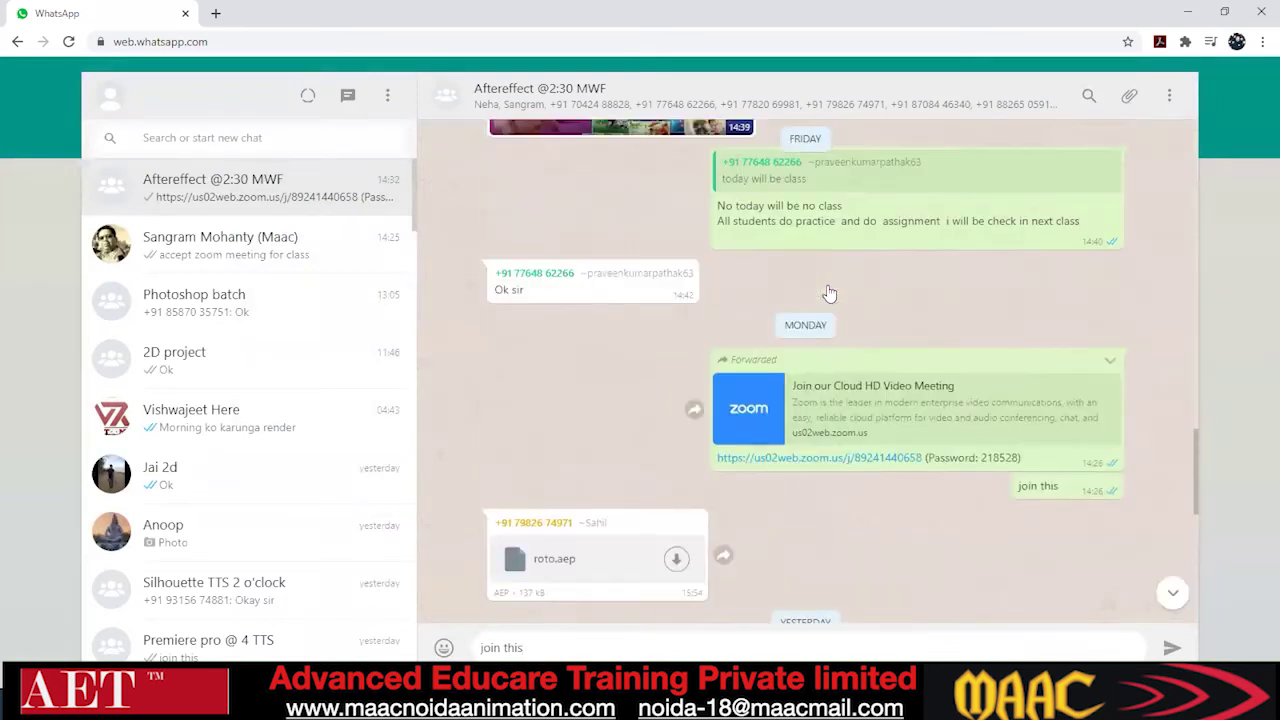
scroll(829, 291, "up", 5)
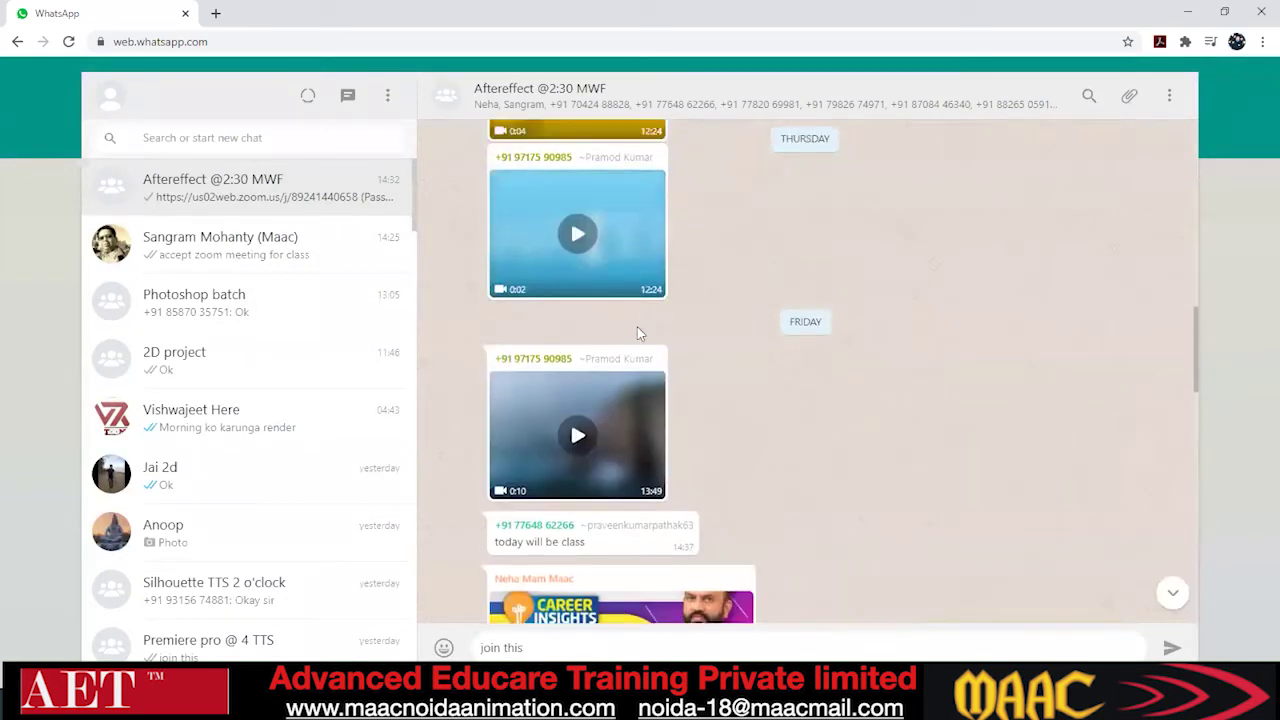
scroll(640, 333, "up", 1)
scroll(637, 327, "down", 3)
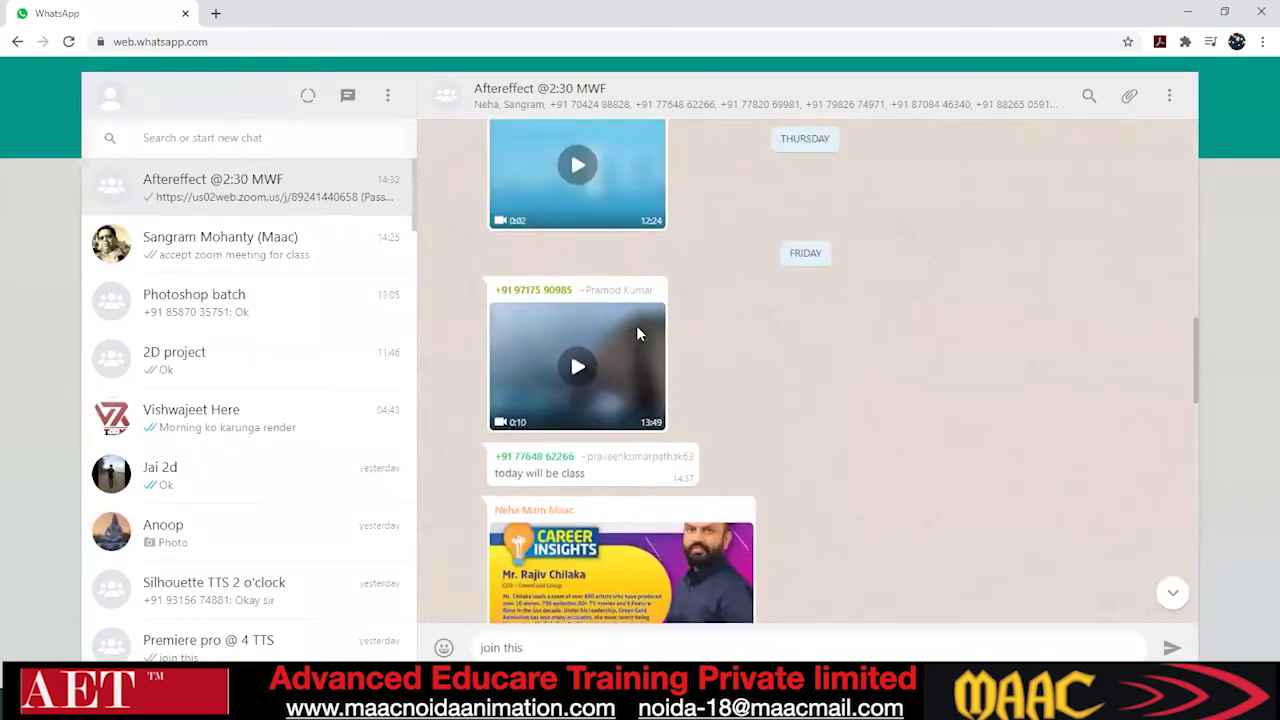
scroll(600, 300, "up", 3)
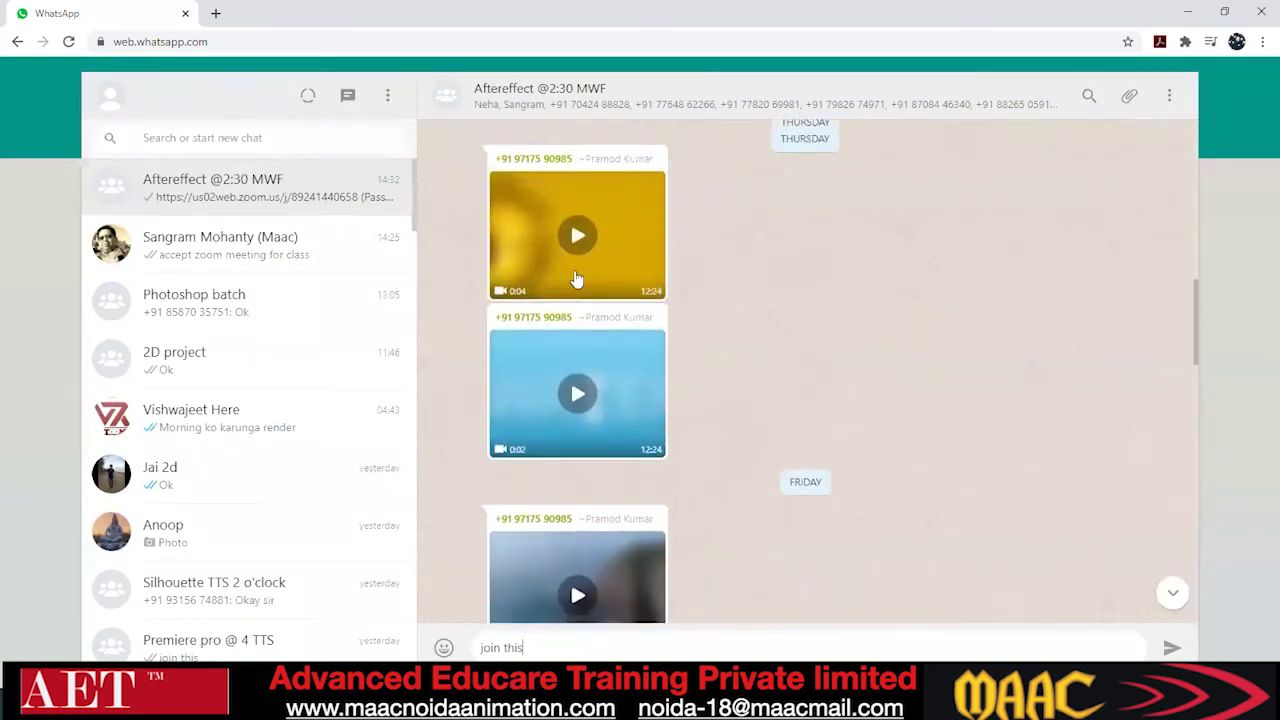
left_click(215, 13)
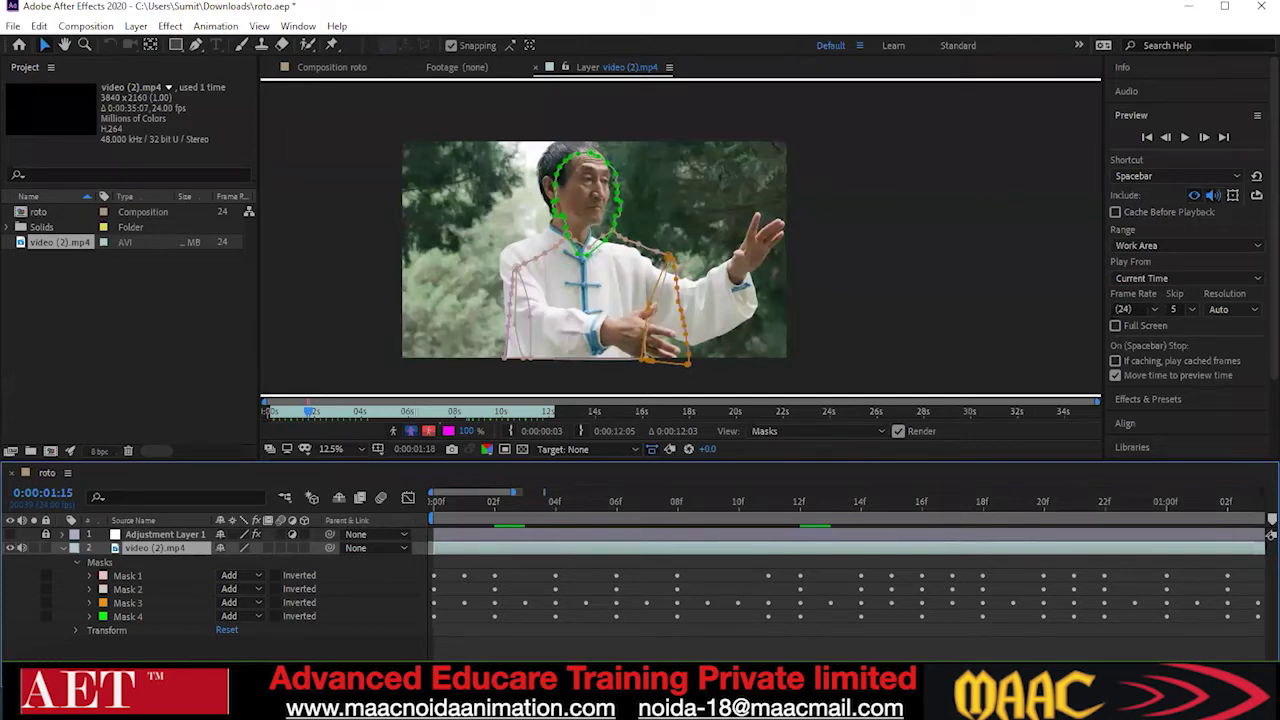
Switch to After Effects and preview the masked video (2).mp4 layer, stopping at 0:00:04:09
key("space")
key("space")
key("space")
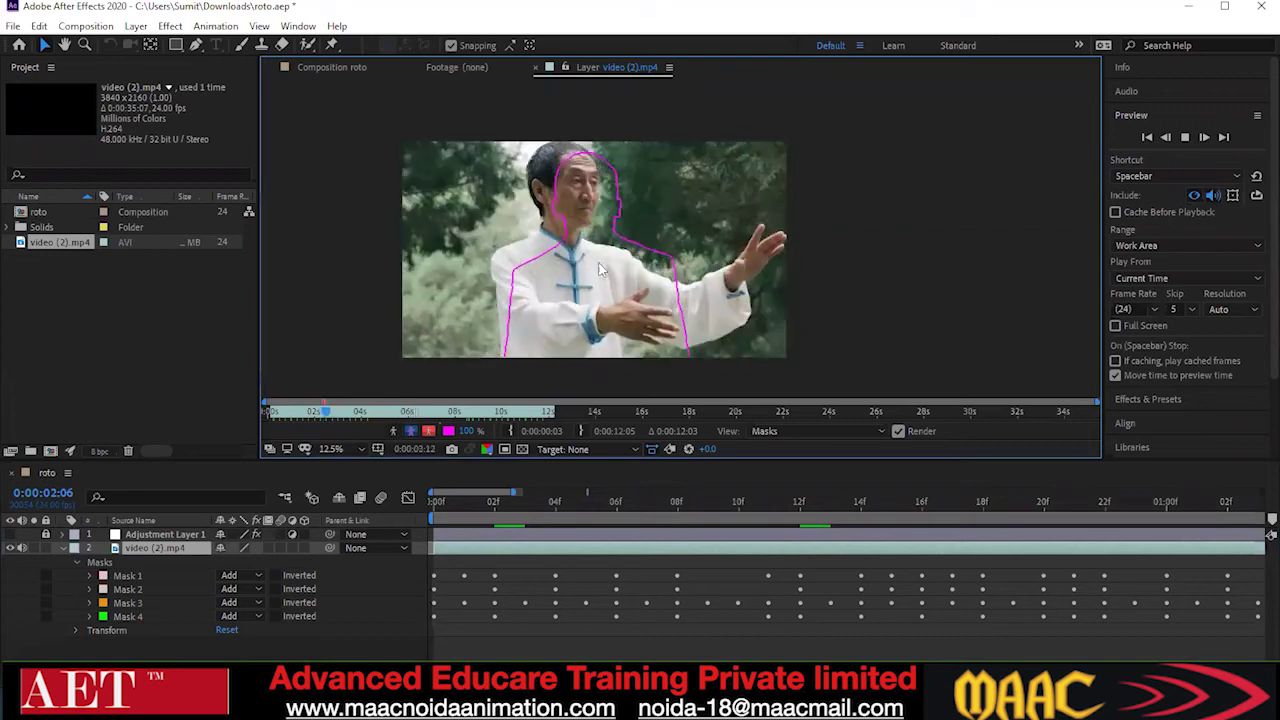
key("space")
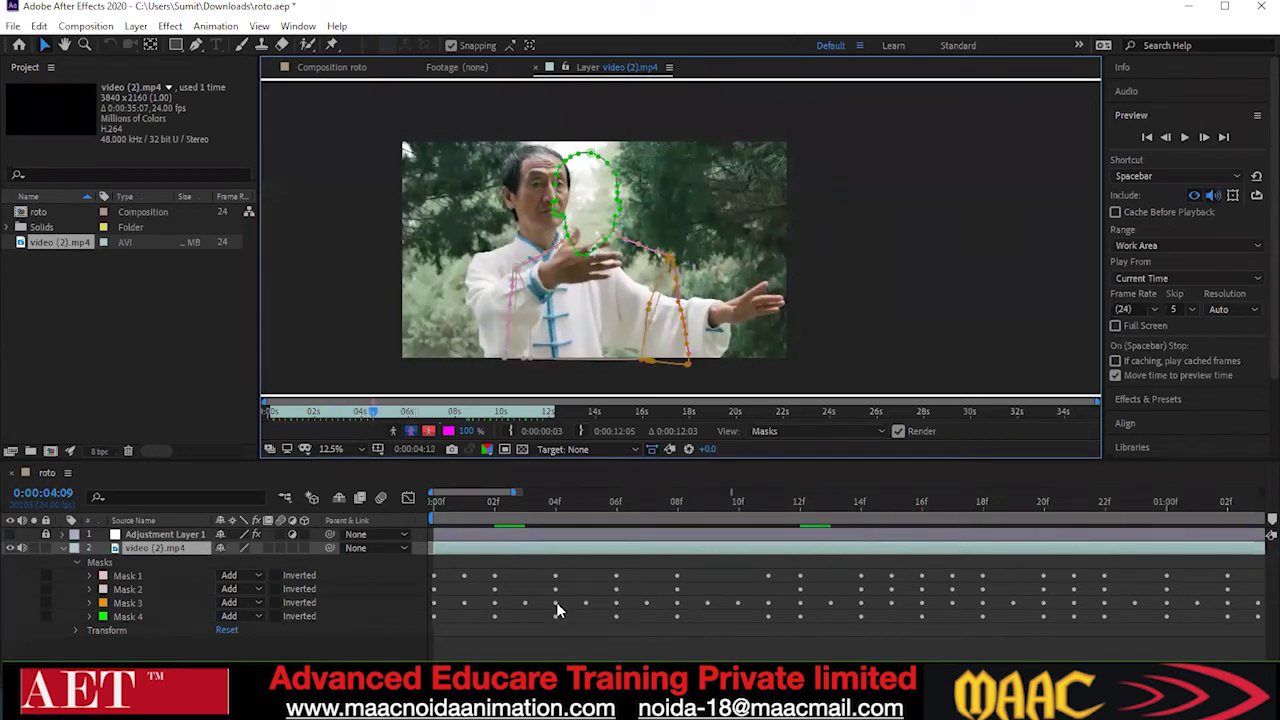
left_click(1271, 536)
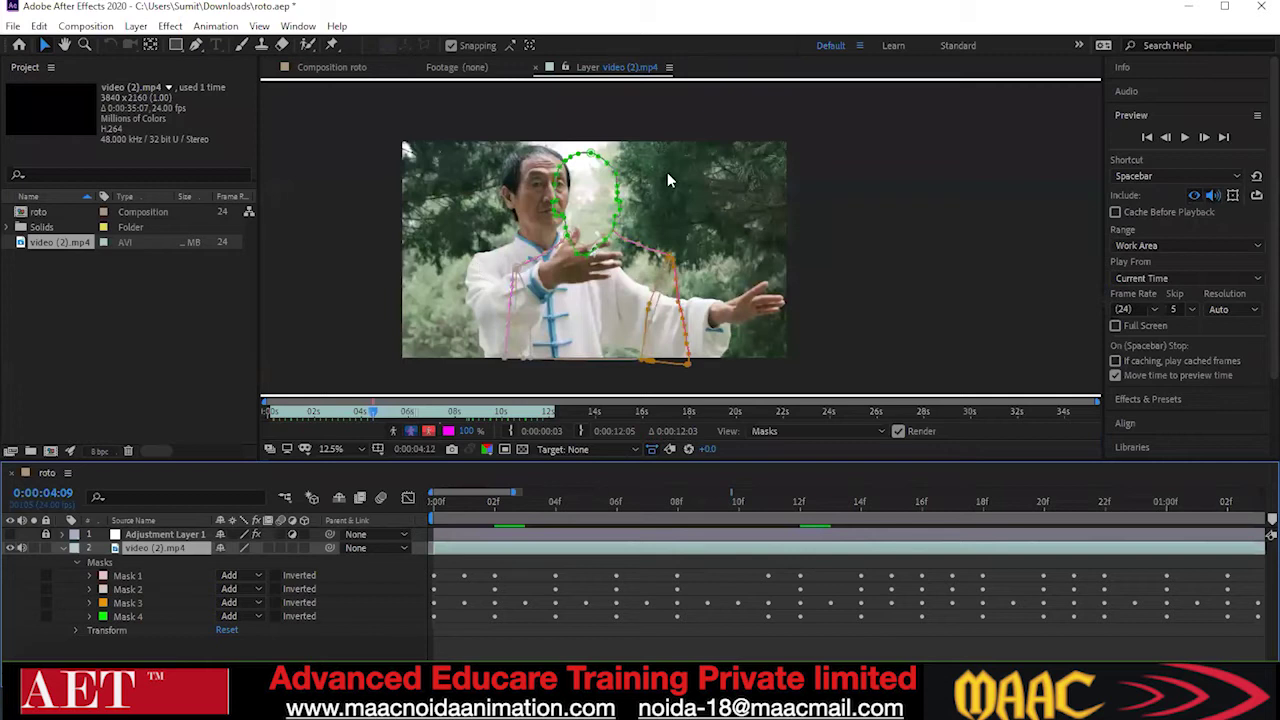
Activate the Pen tool and select Mask 2 on the video (2).mp4 layer
left_click(196, 44)
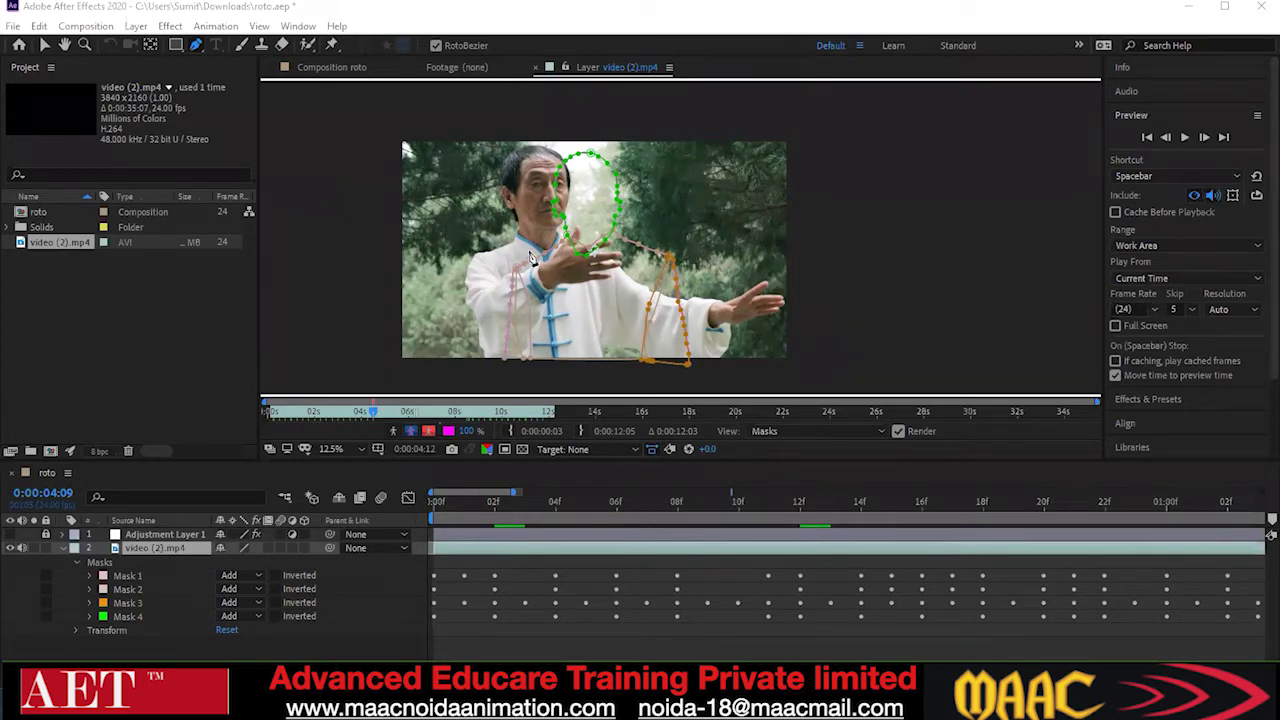
left_click(850, 548)
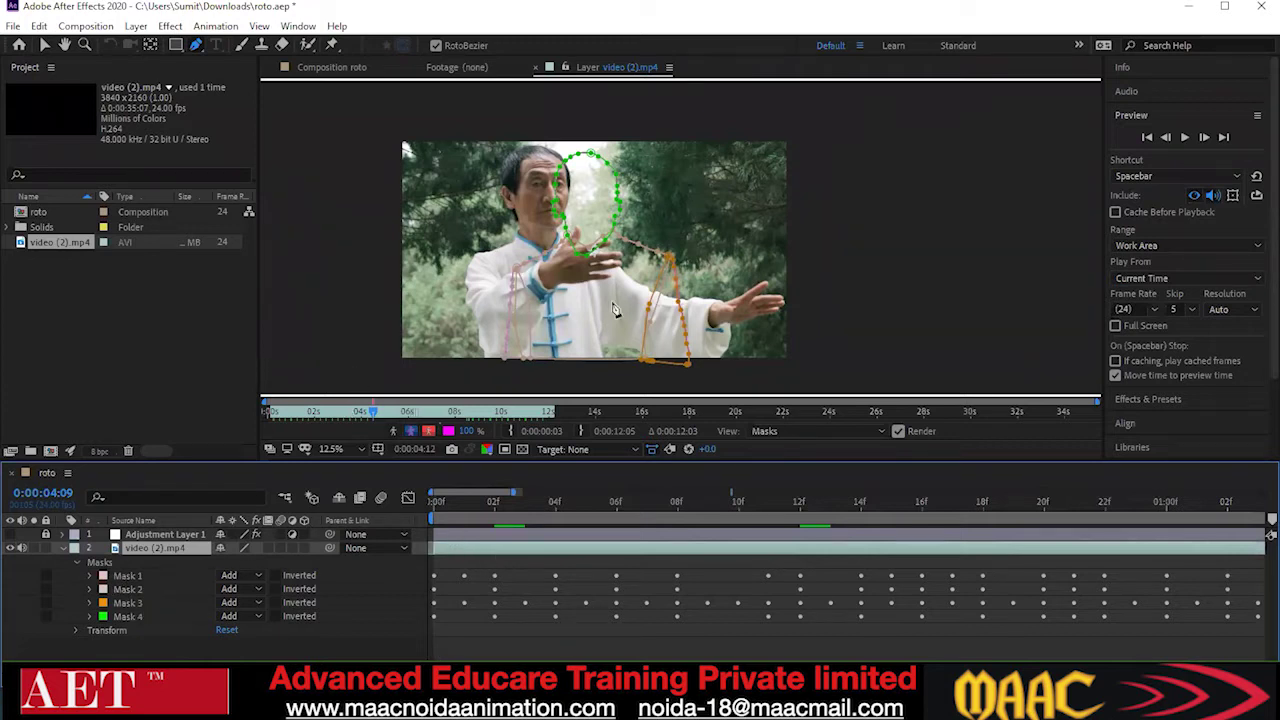
left_click(537, 263)
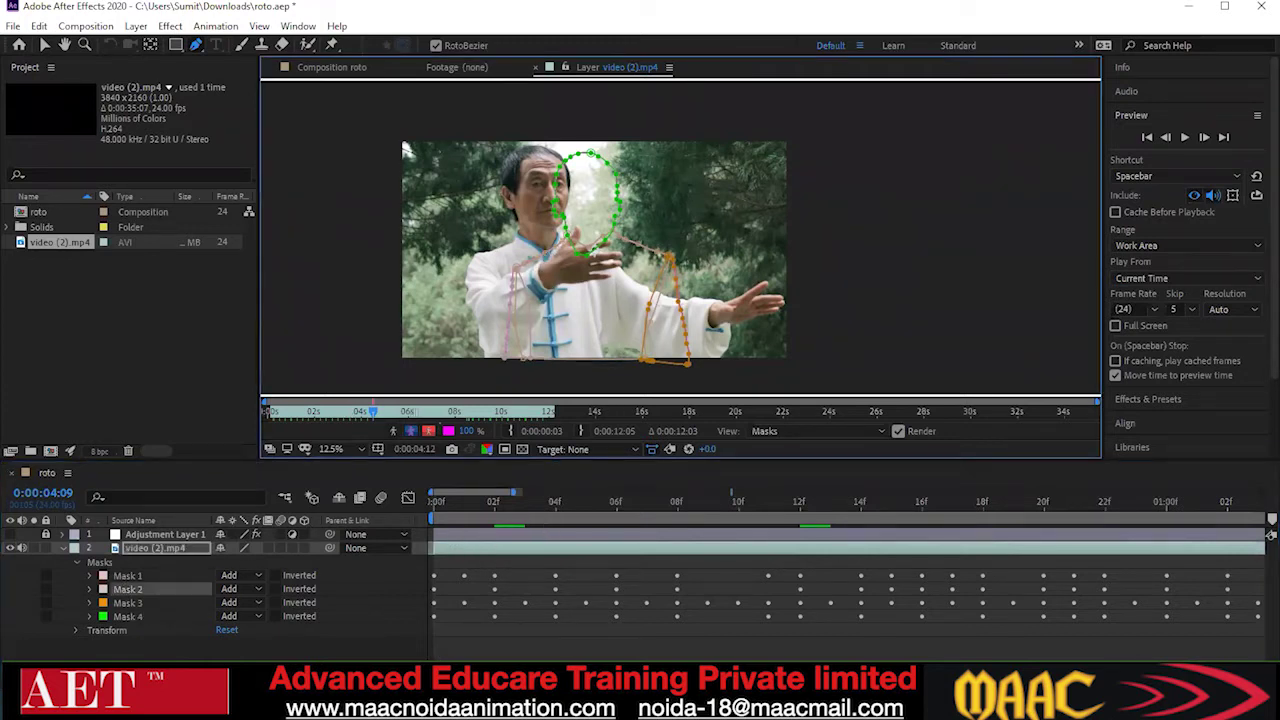
scroll(535, 630, "right", 3)
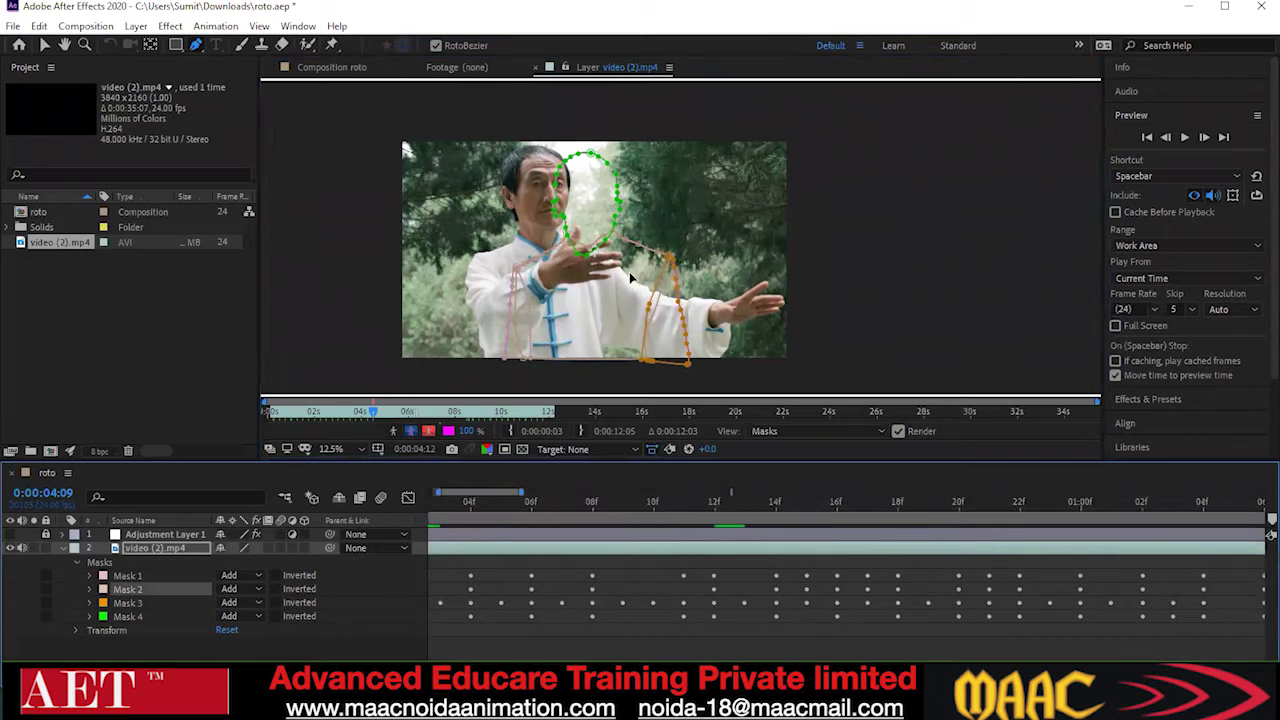
scroll(846, 590, "left", 3)
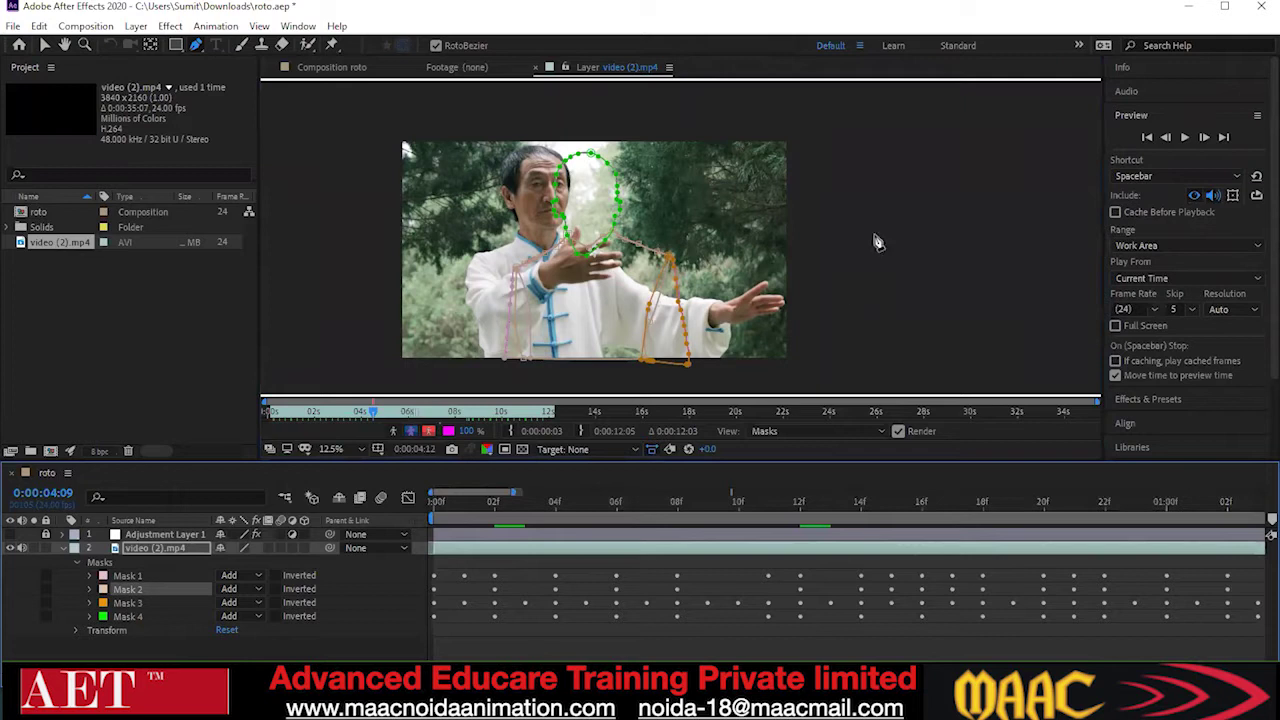
Delete the video (2).mp4 footage from the project, including its use in the roto composition
left_click(64, 214)
left_click(88, 243)
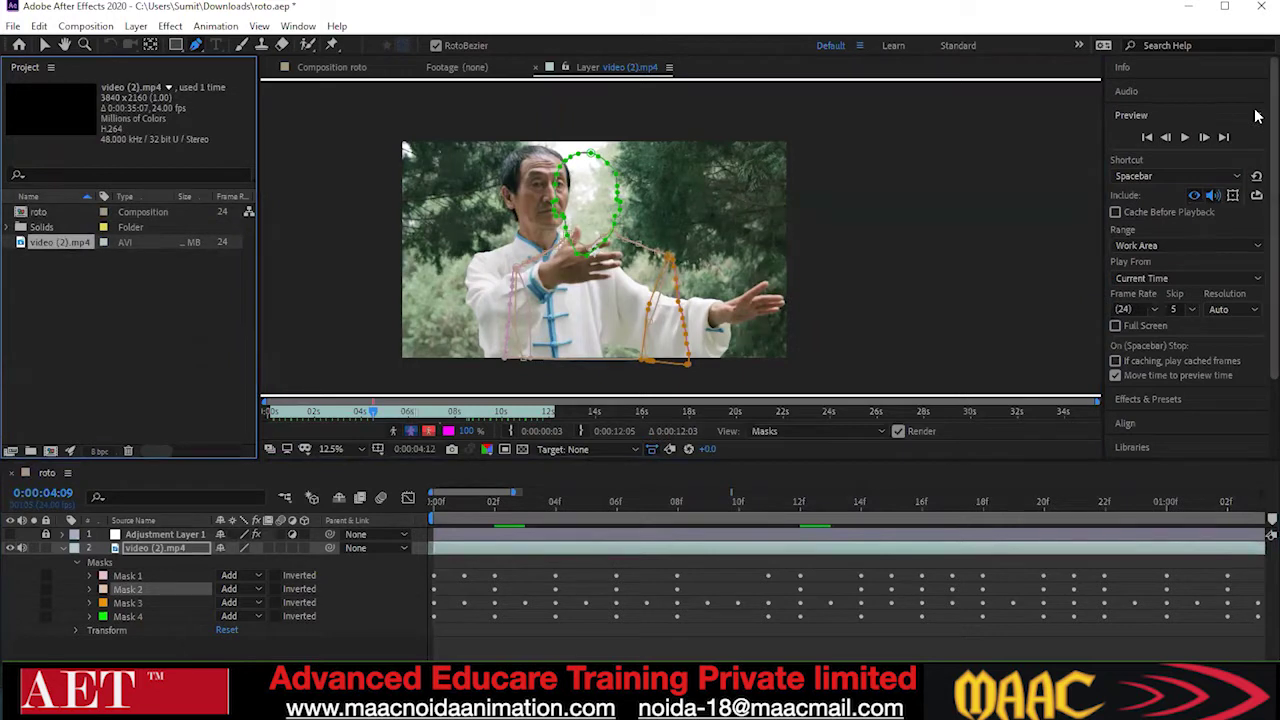
key("Delete")
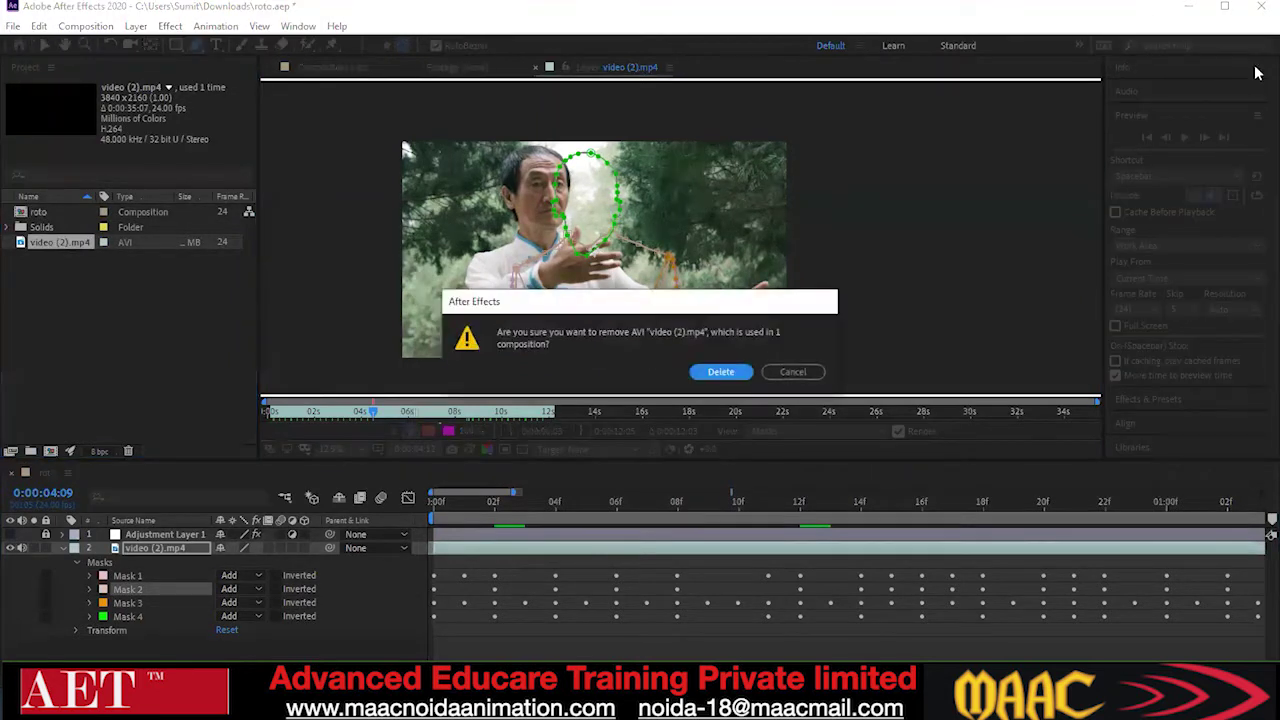
left_click(706, 370)
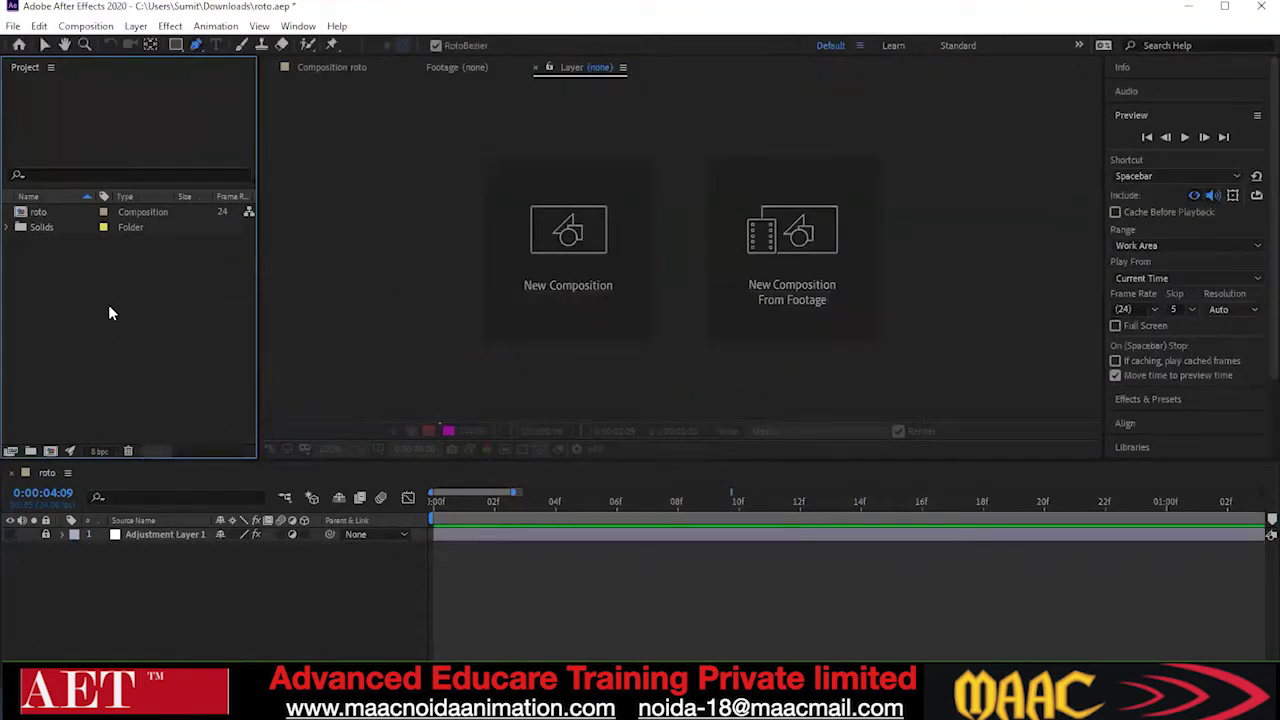
Start importing a footage file and browse to the root of Local Disk (G:)
right_click(110, 313)
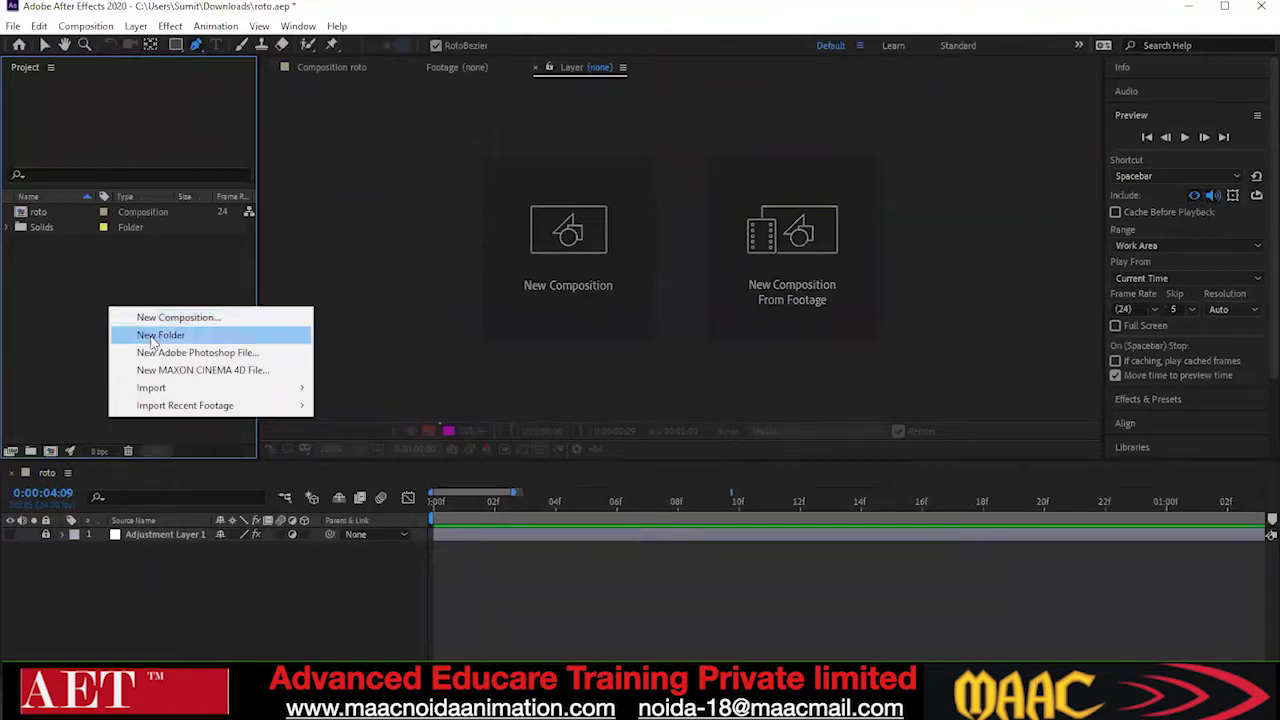
mouse_move(180, 389)
left_click(372, 389)
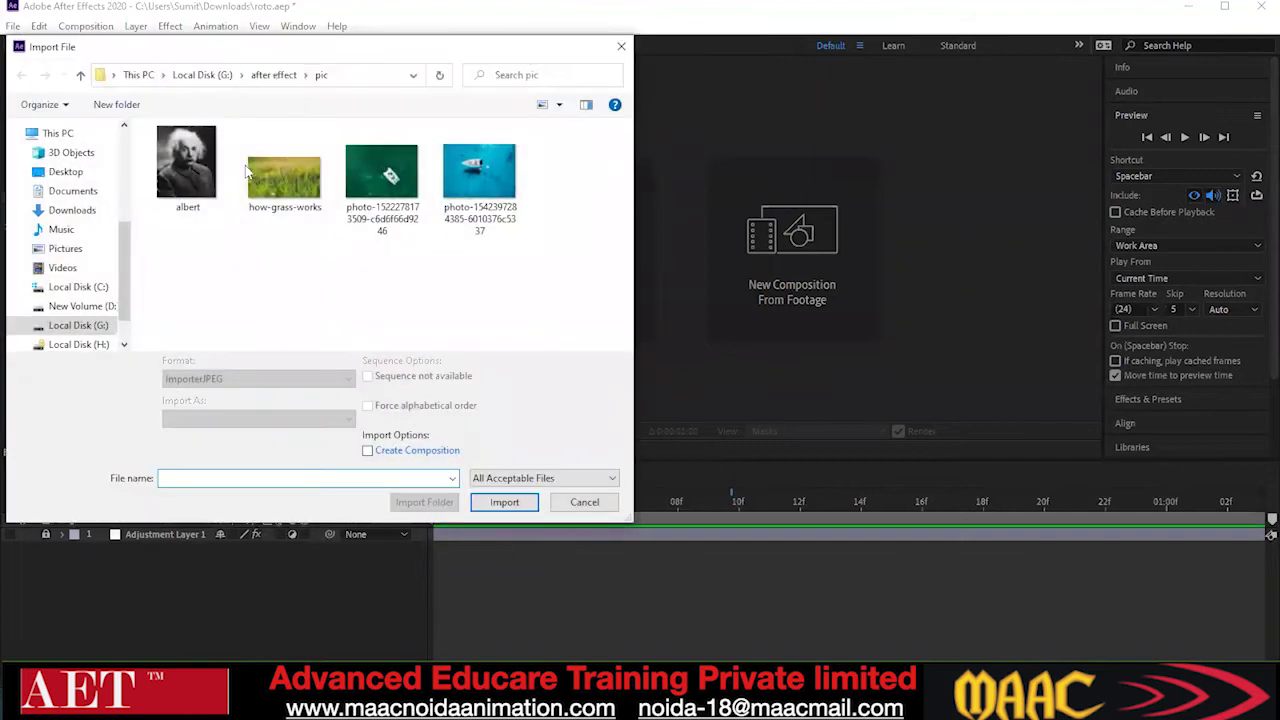
left_click(81, 76)
left_click(82, 76)
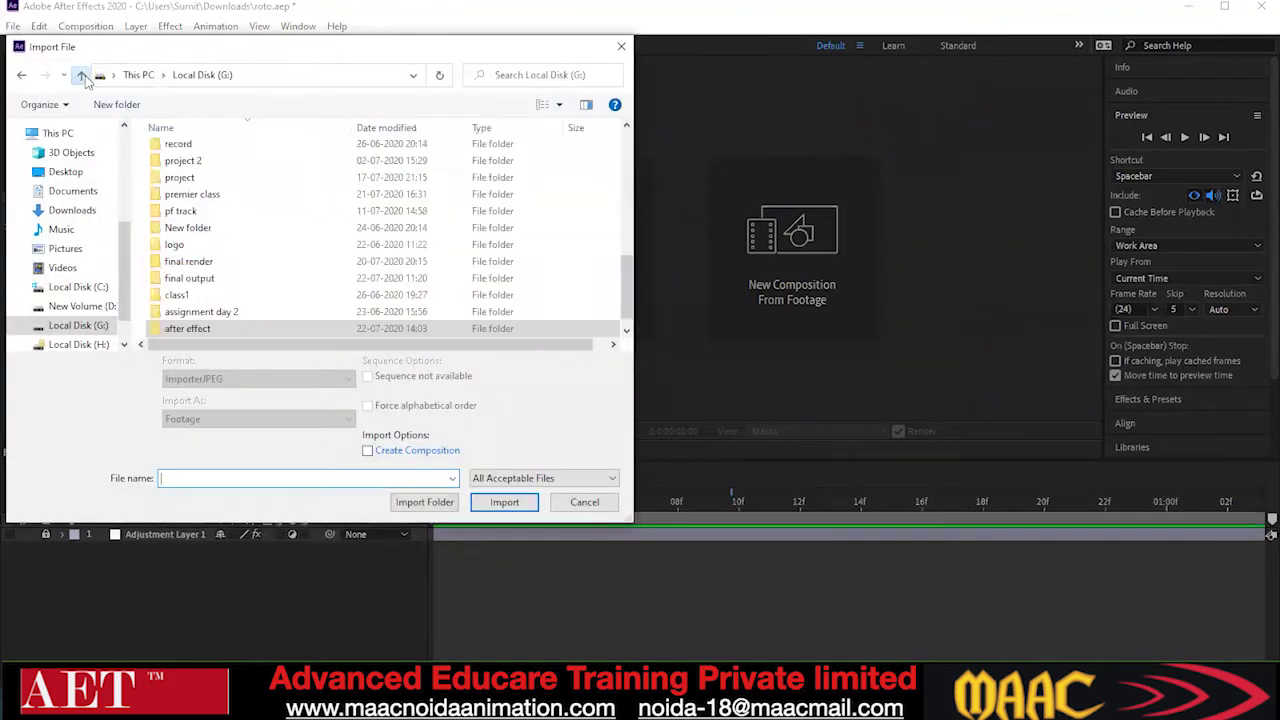
double_click(216, 332)
scroll(424, 266, "down", 5)
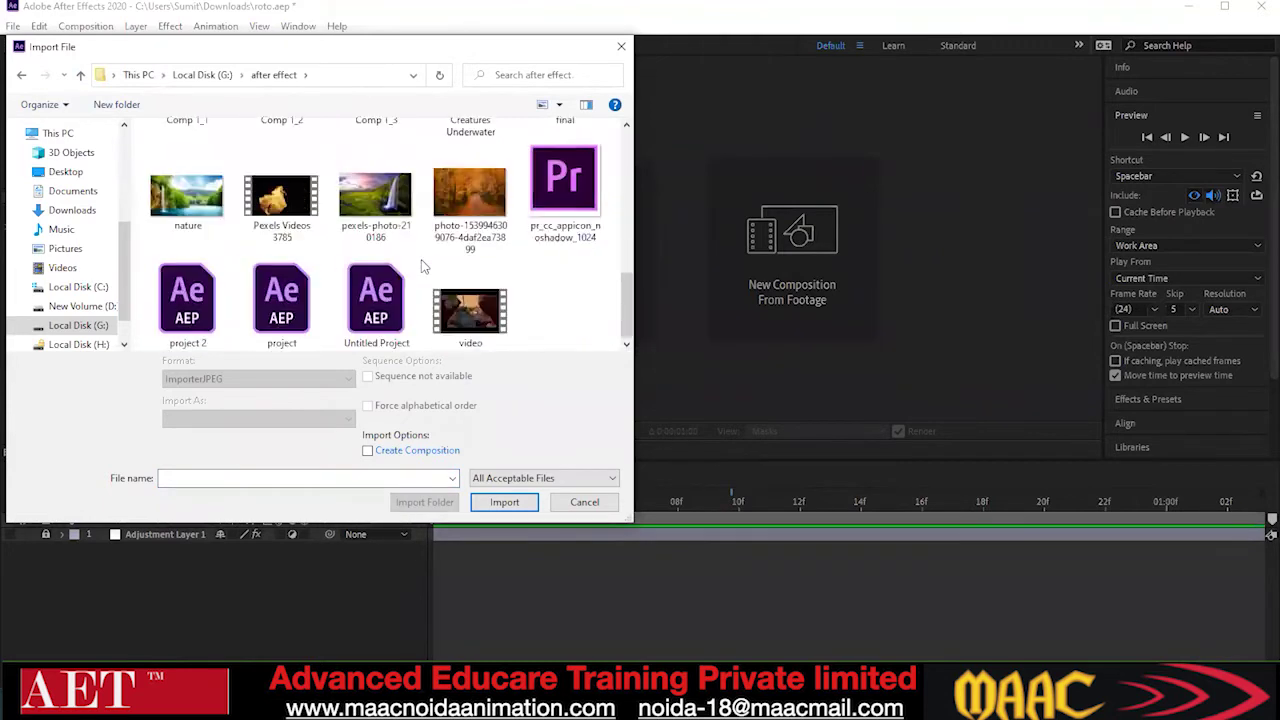
scroll(424, 266, "up", 5)
left_click(82, 76)
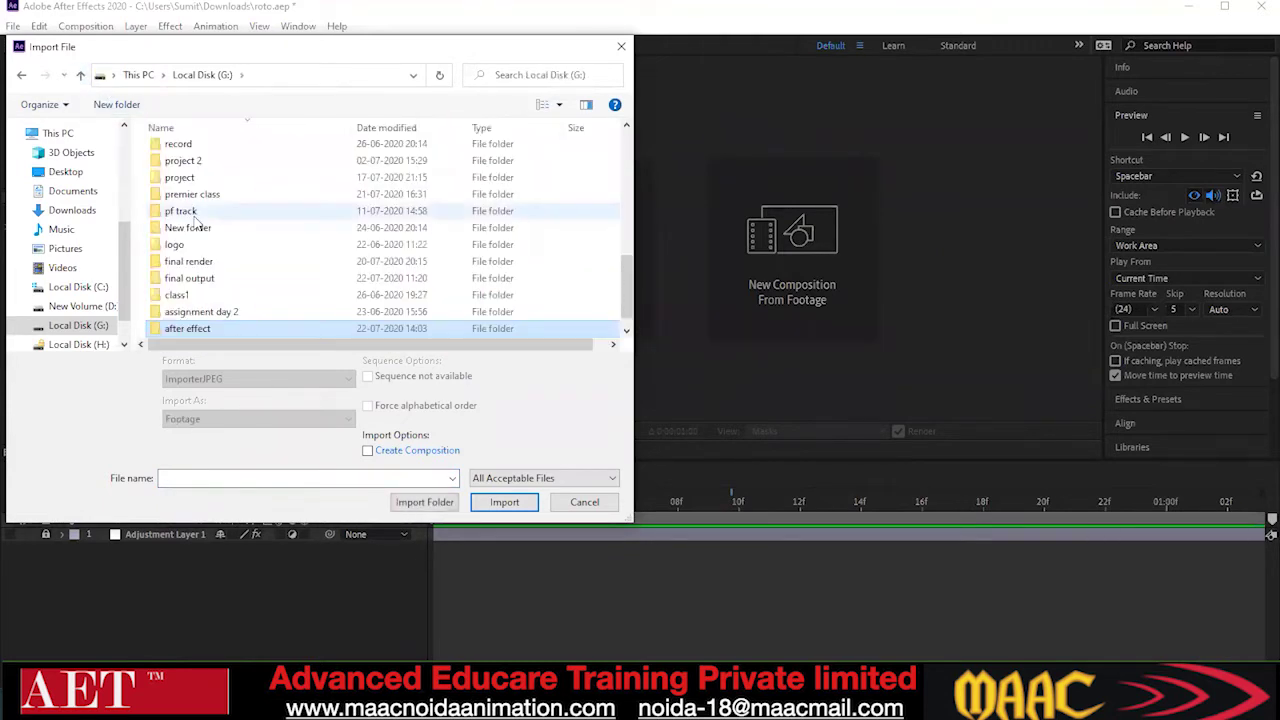
Import video (2).mp4 from the footage folder inside the premier class folder
scroll(197, 224, "up", 2)
left_click(205, 280)
double_click(198, 264)
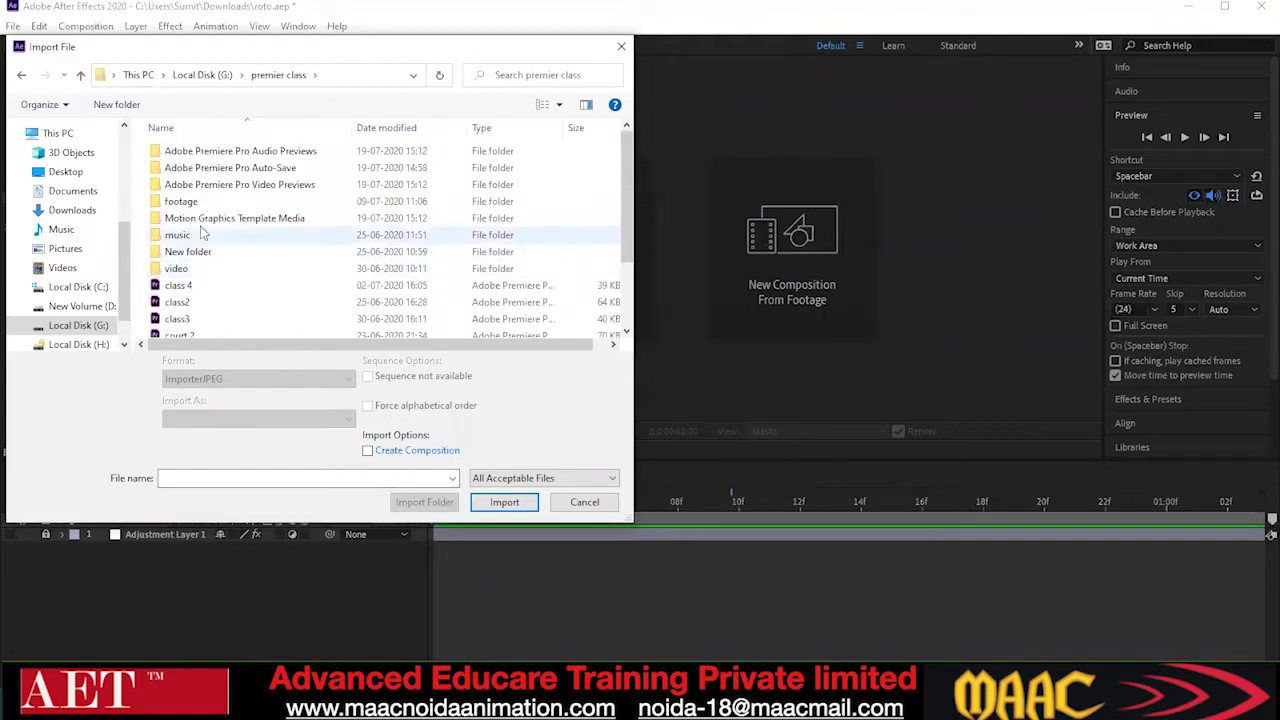
double_click(181, 202)
left_click(382, 176)
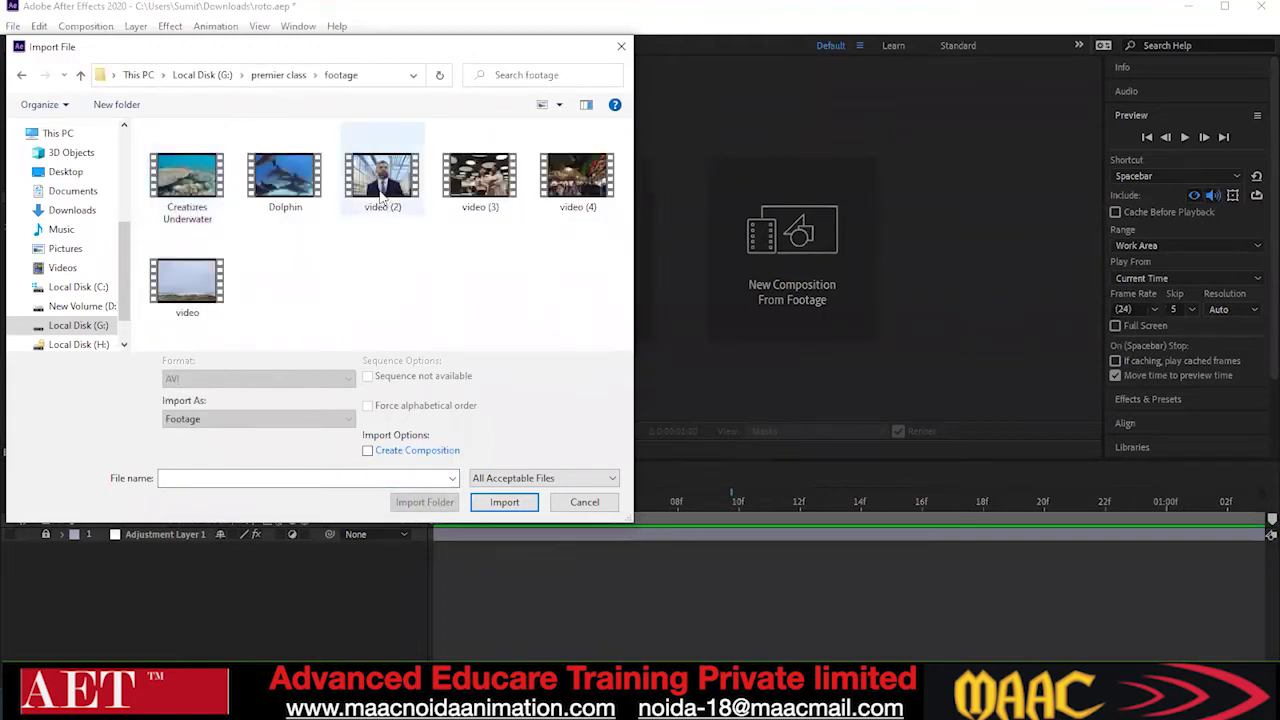
left_click(492, 500)
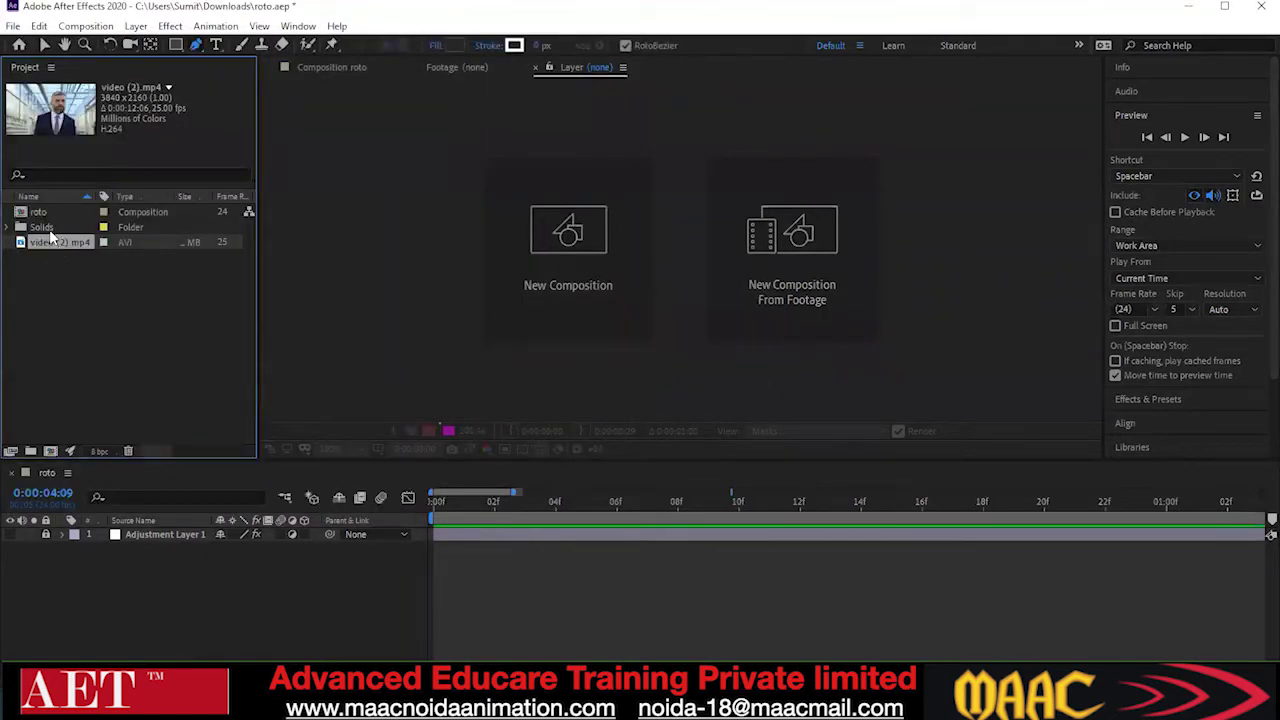
Add video (2).mp4 to the roto composition below the adjustment layer and activate the Selection tool
left_click_drag(44, 240, 127, 556)
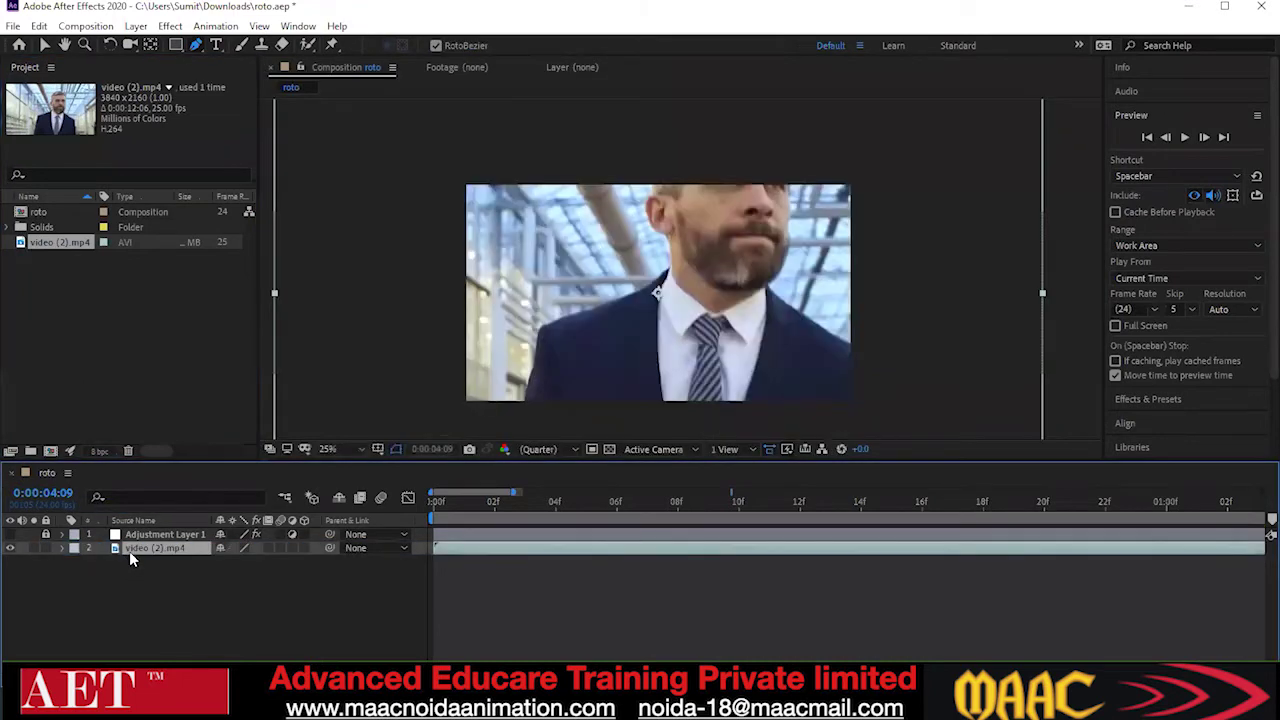
left_click(144, 558)
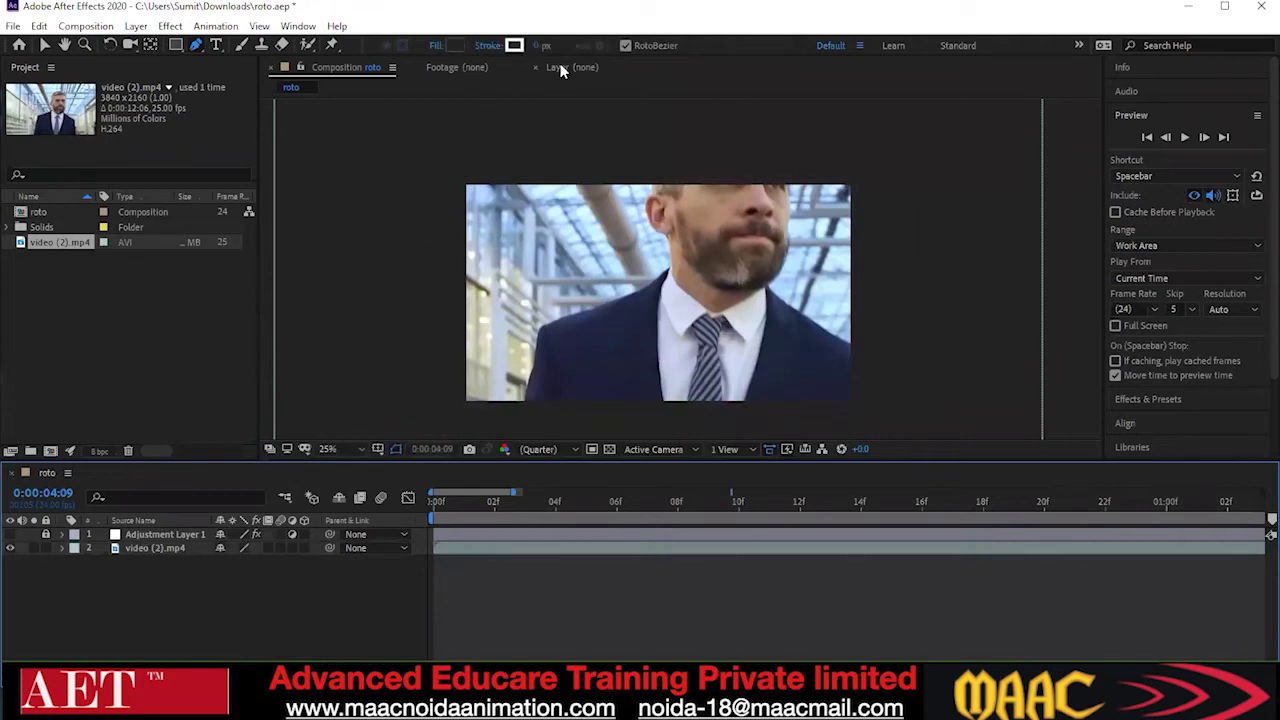
key("v")
left_click(560, 67)
left_click(449, 67)
left_click(360, 67)
scroll(478, 260, "down", 4)
Add a second copy of video (2).mp4 to the roto composition as its topmost layer
left_click(40, 212)
left_click(43, 242)
left_click_drag(43, 242, 44, 211)
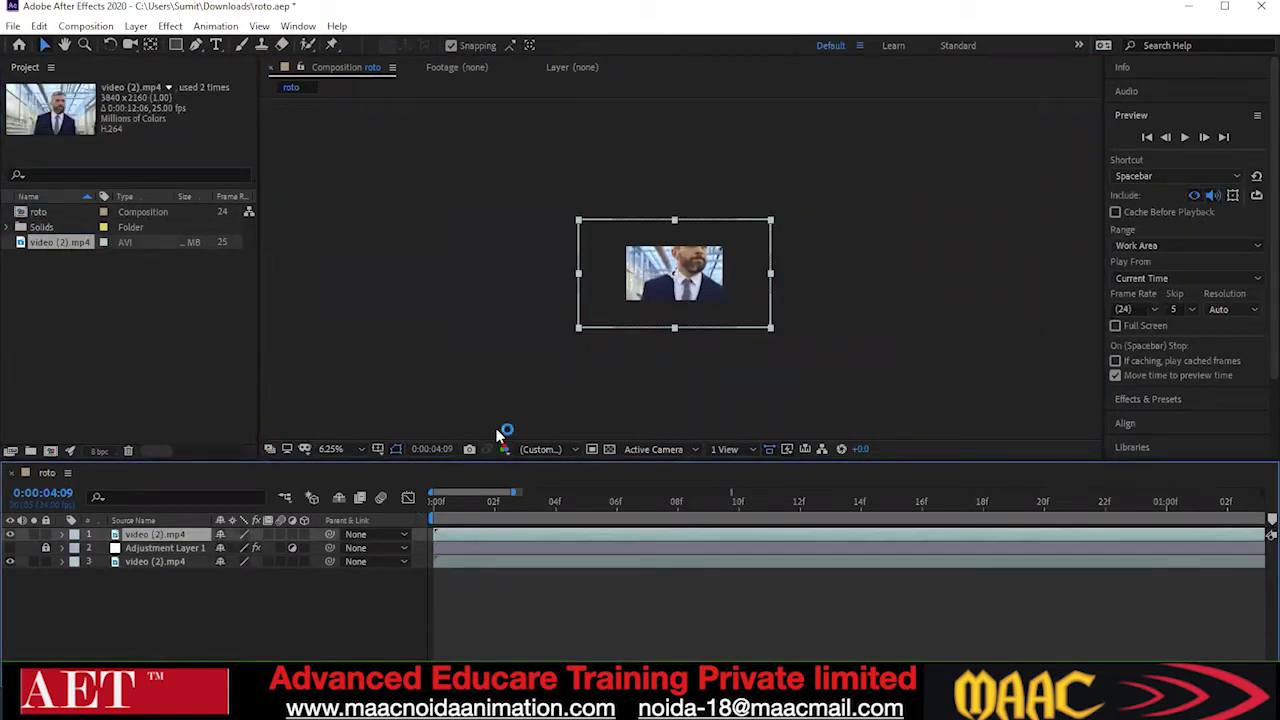
Play back the roto composition from its start and stop the preview at frame 12
key("space")
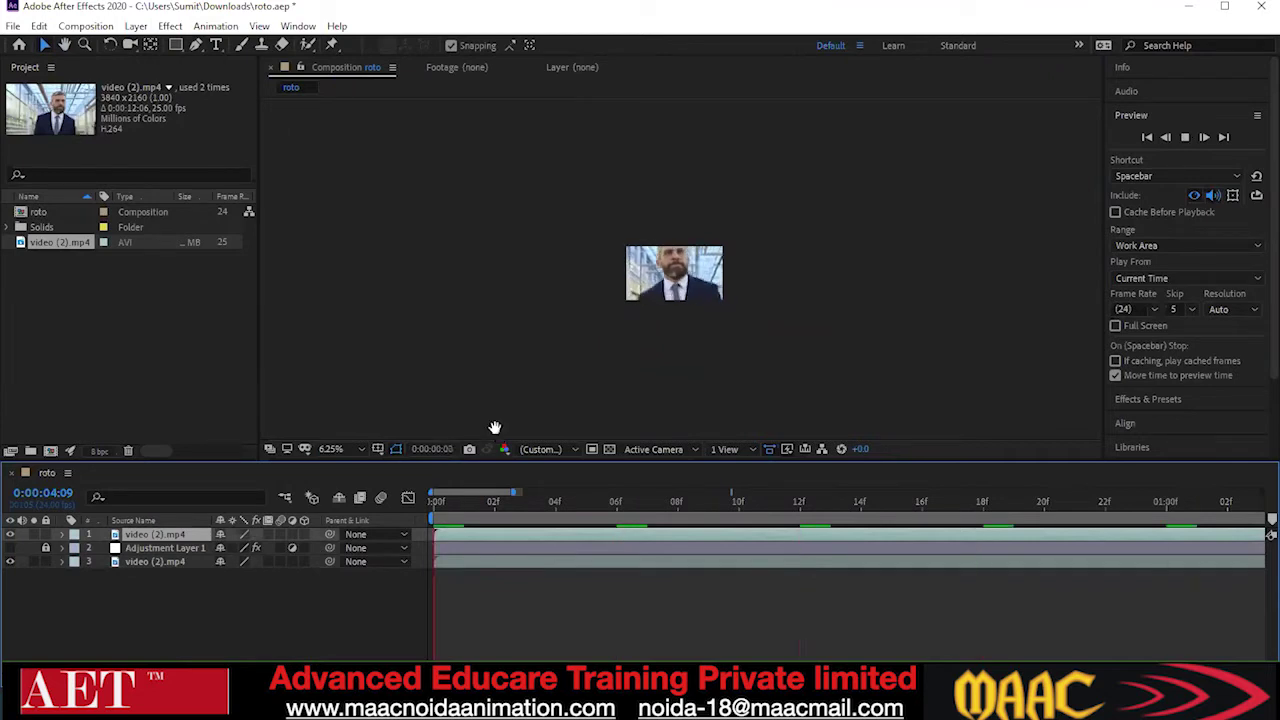
key("space")
key("space")
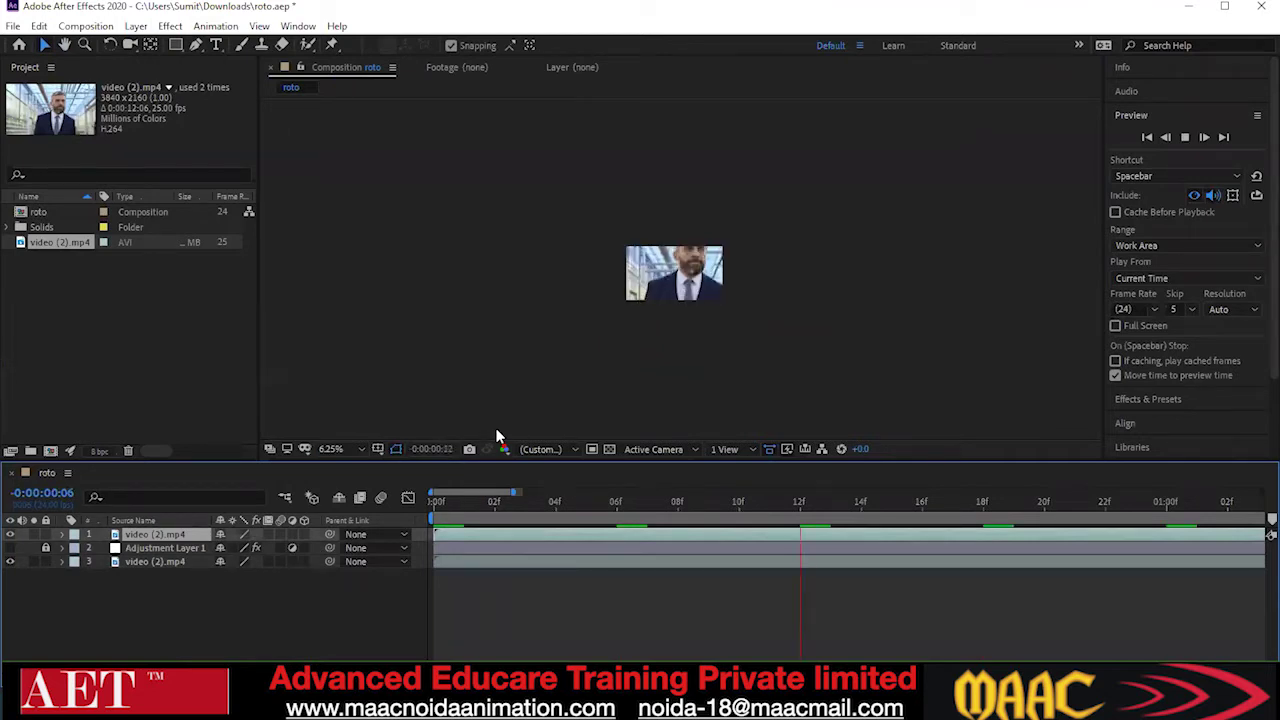
key("space")
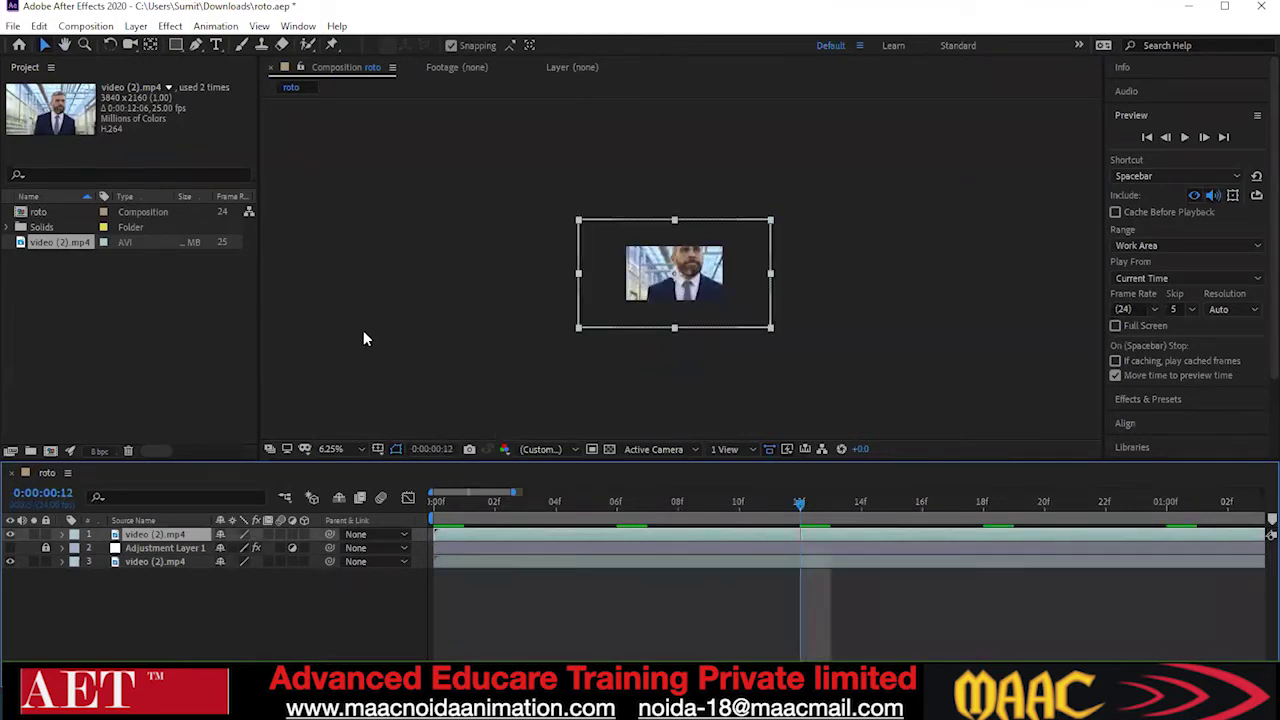
left_click(399, 452)
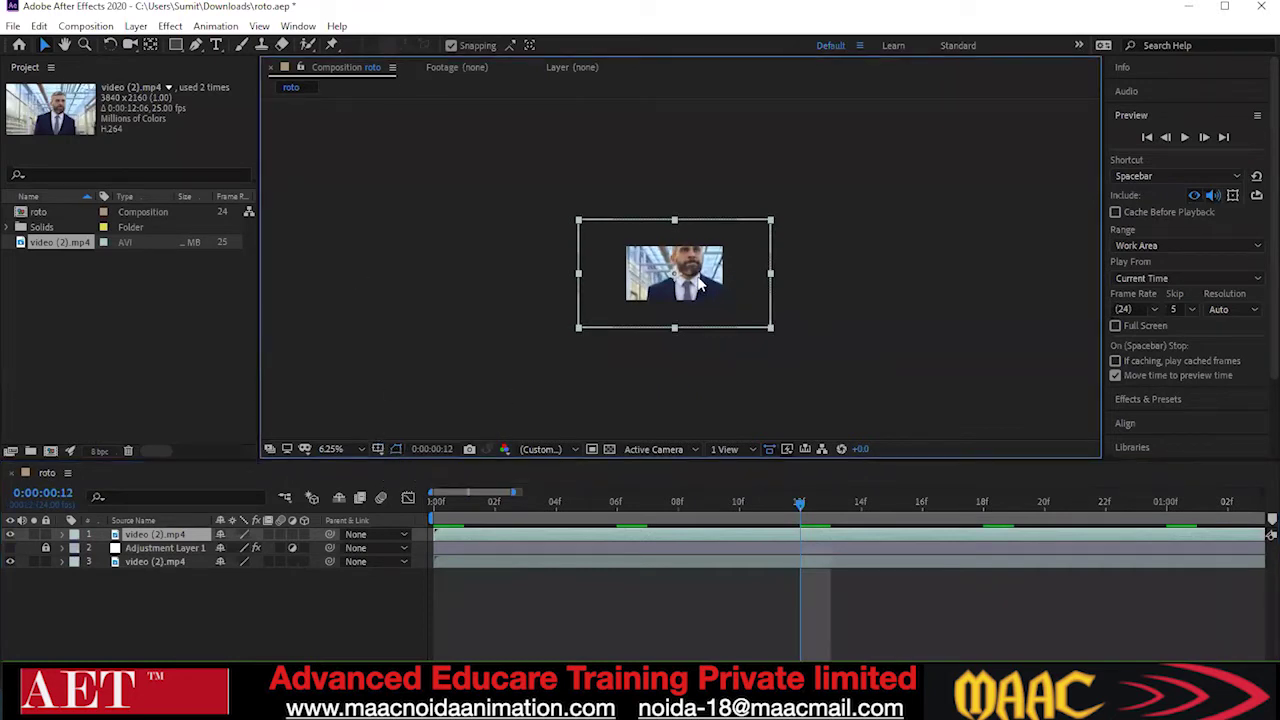
Unlock the adjustment layer and inspect its property groups and the Transform group of the lower video (2).mp4 layer
left_click(164, 552)
left_click(45, 548)
left_click(61, 548)
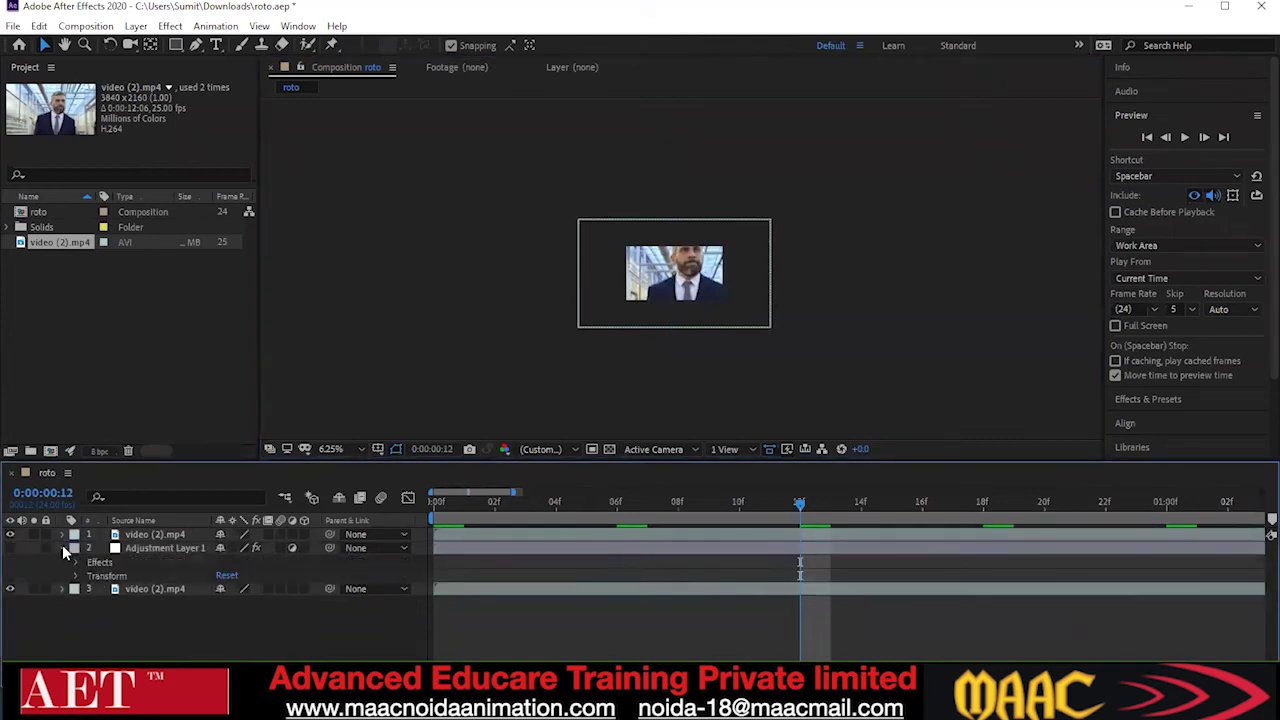
left_click(62, 546)
left_click(62, 561)
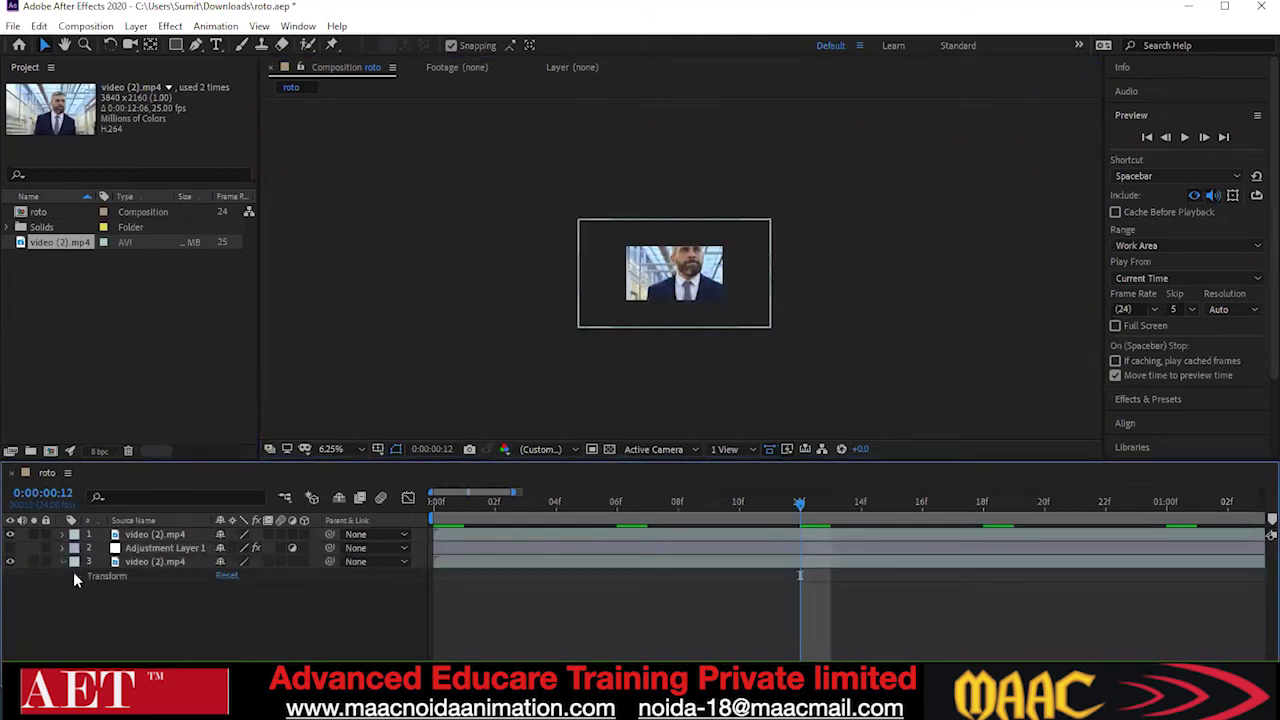
left_click(74, 577)
left_click(74, 577)
Open the topmost video (2).mp4 layer in the Layer viewer and examine its Transform properties
double_click(130, 536)
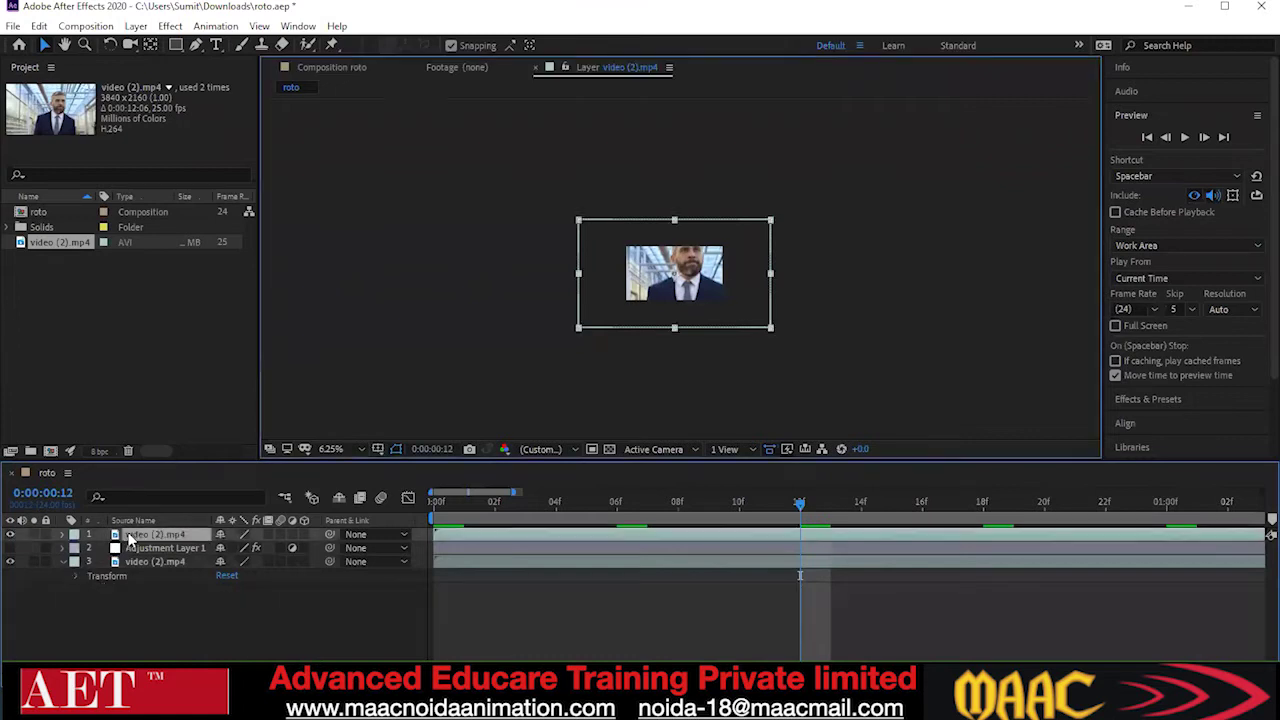
left_click(62, 535)
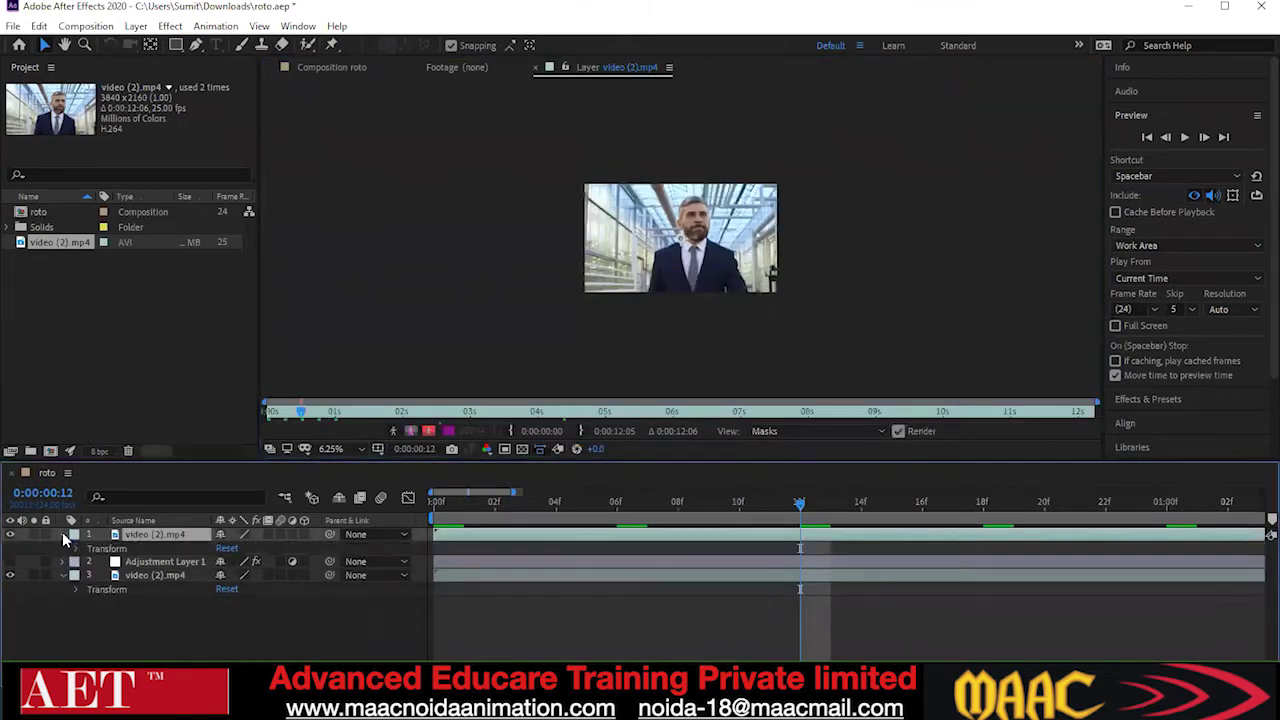
left_click(74, 550)
left_click(74, 550)
left_click(72, 548)
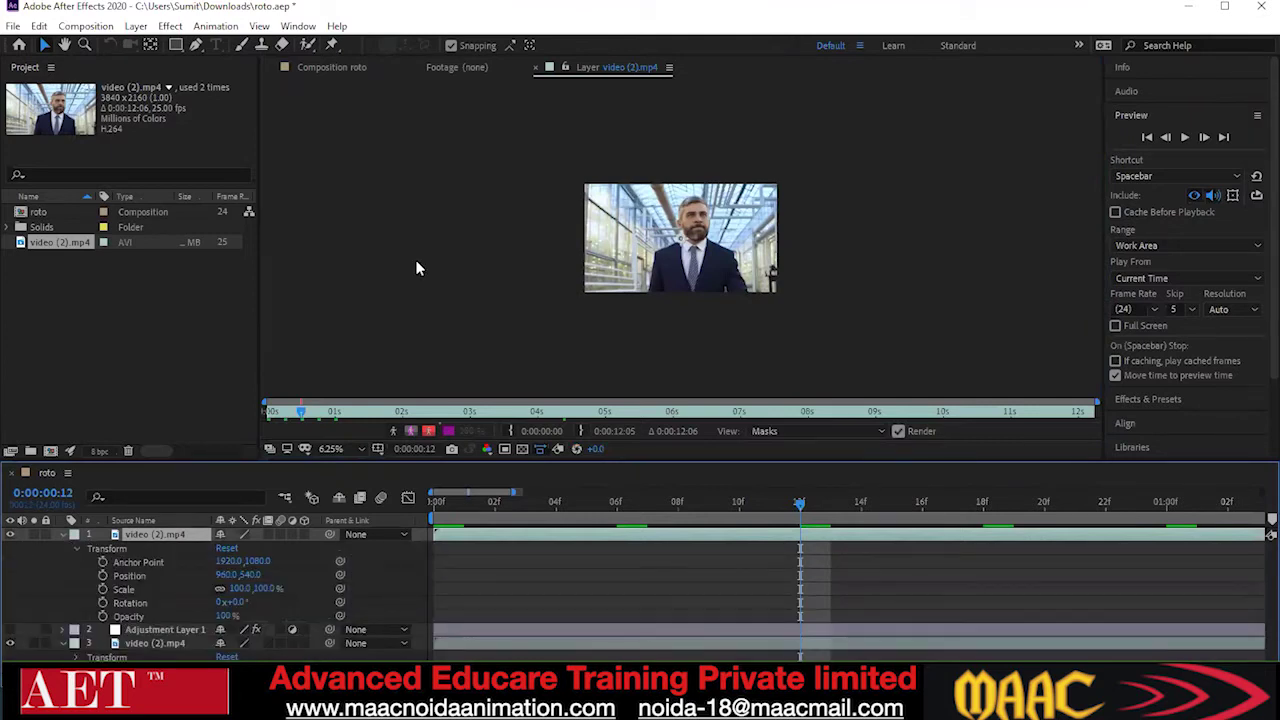
left_click(63, 535)
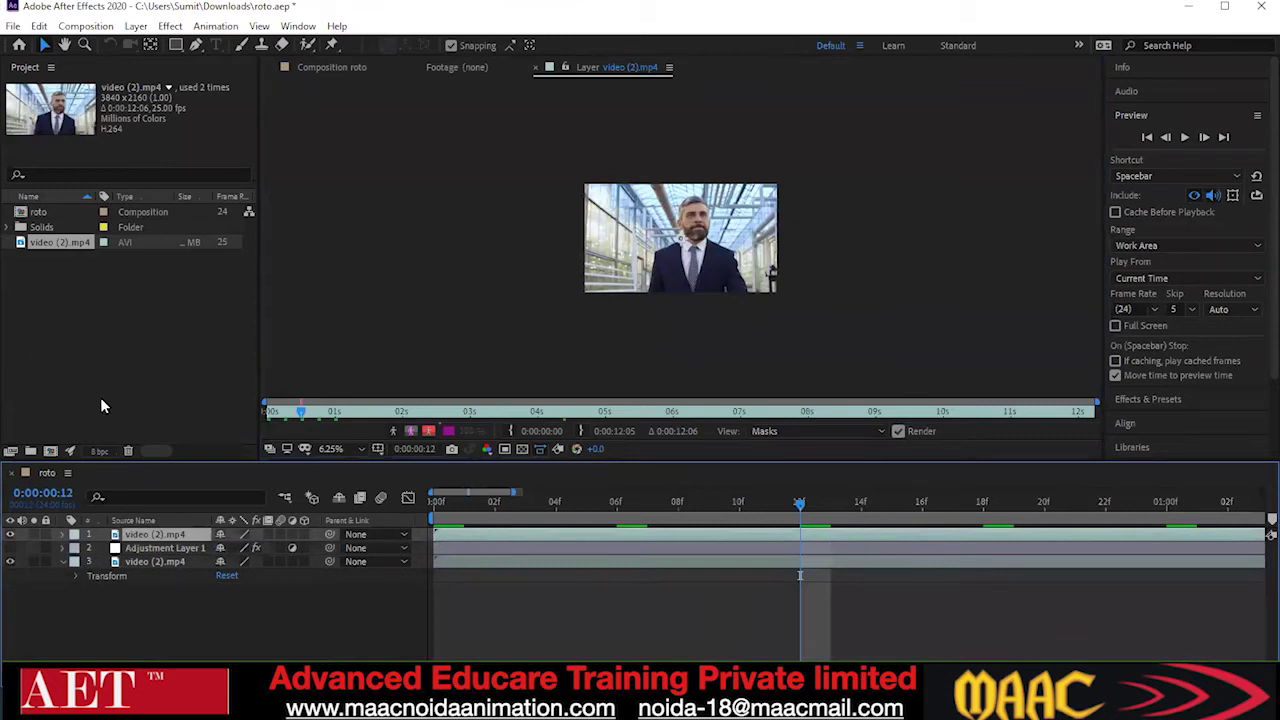
Undo the adjustment layer unlock, both video (2).mp4 layer additions and the footage import
key("Delete")
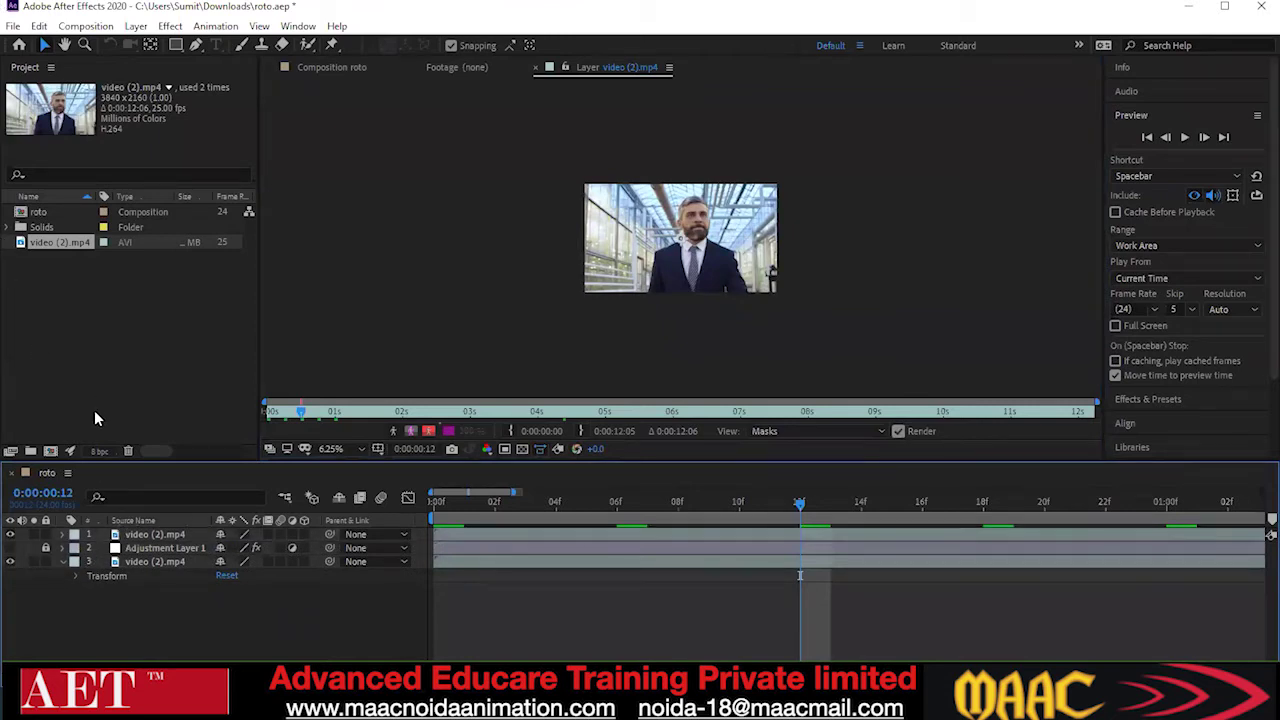
key("ctrl+z")
key("ctrl+z")
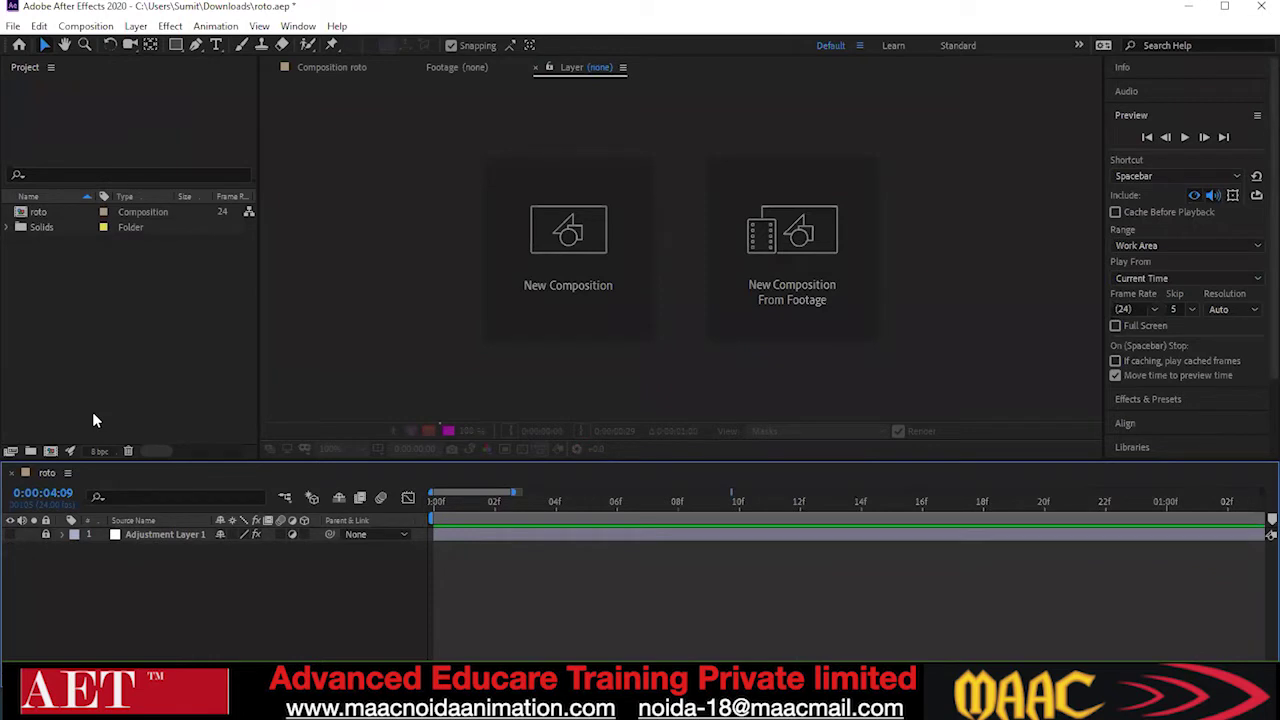
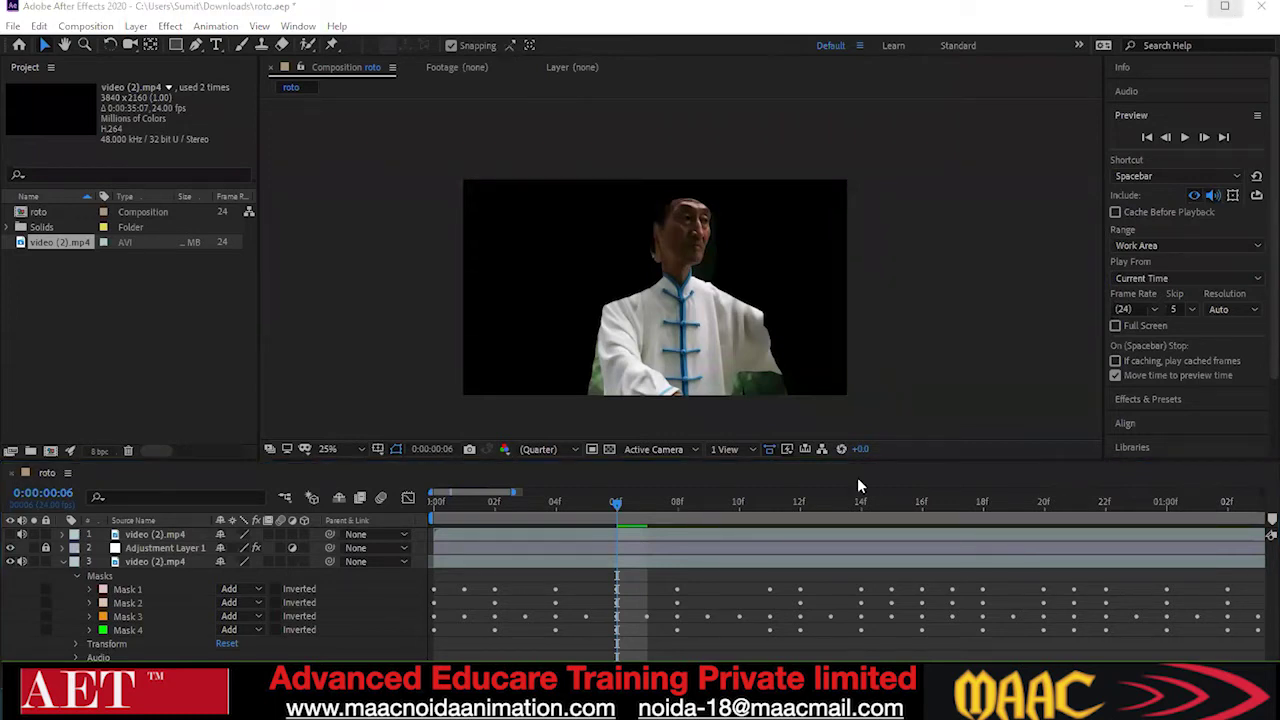
Switch to Chrome, open WhatsApp and confirm leaving the page
right_click(650, 700)
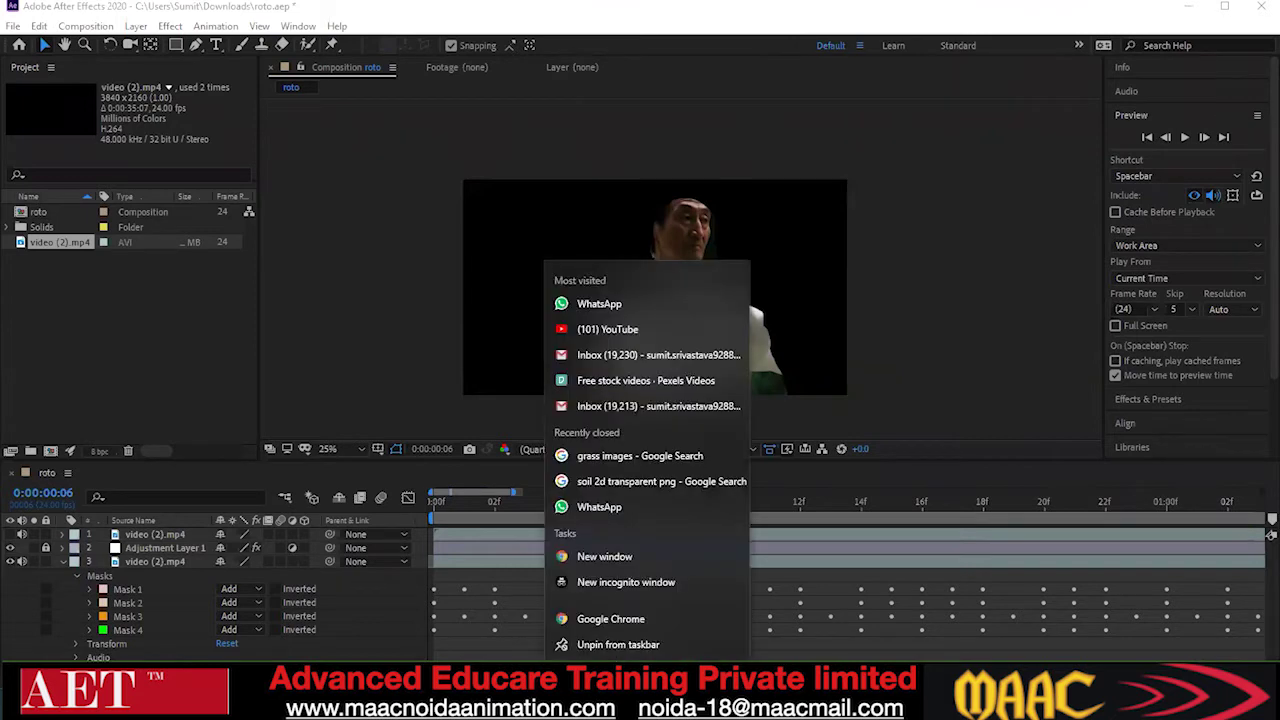
left_click(588, 300)
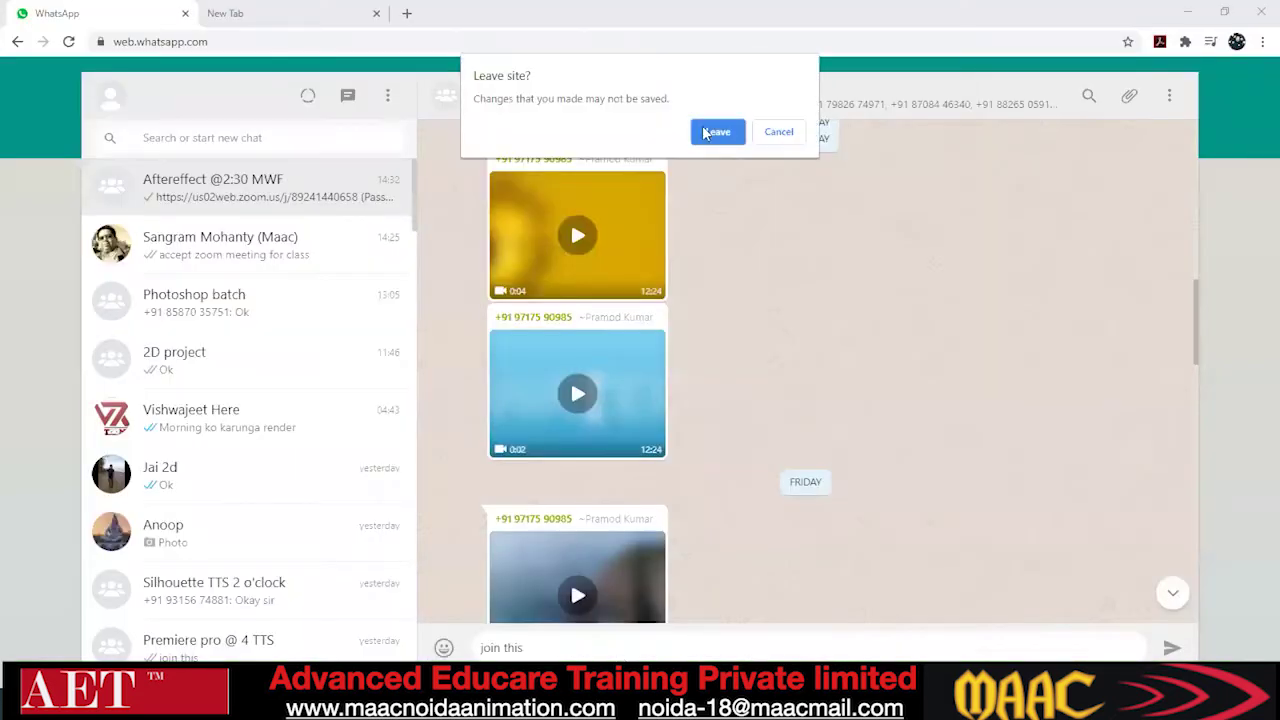
left_click(726, 138)
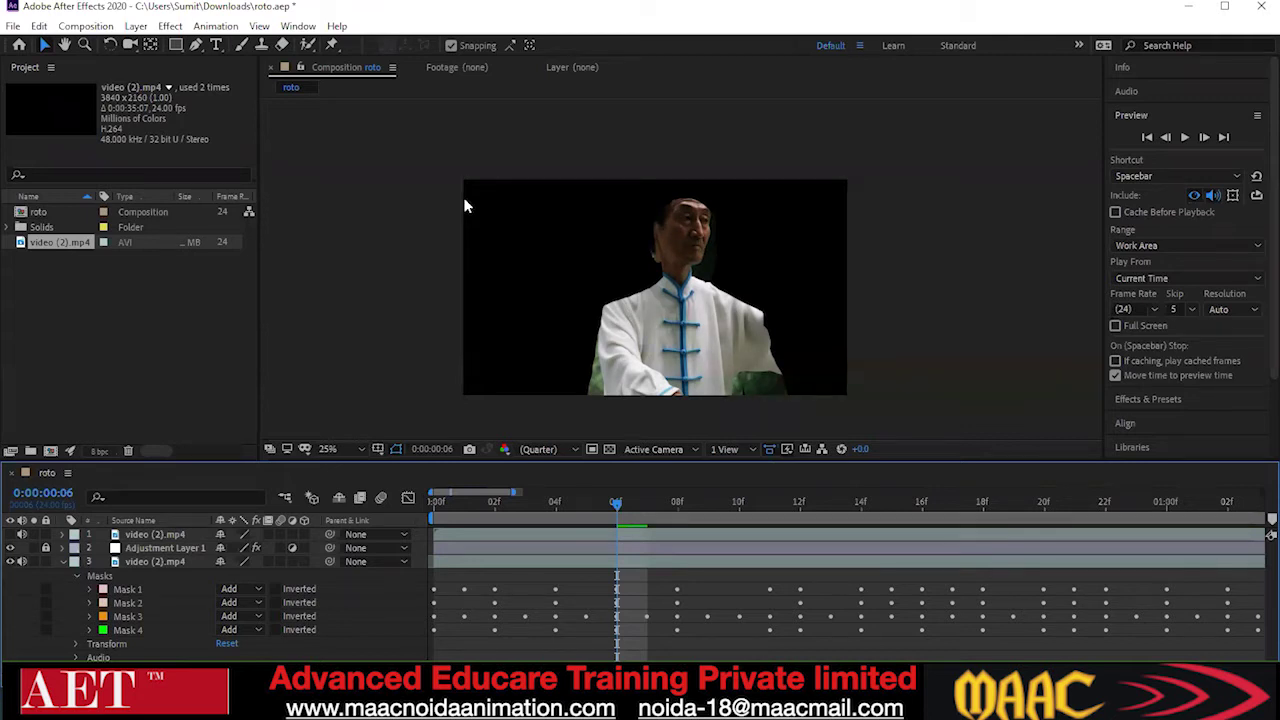
Try to save the roto project and close its program window
key("ctrl+s")
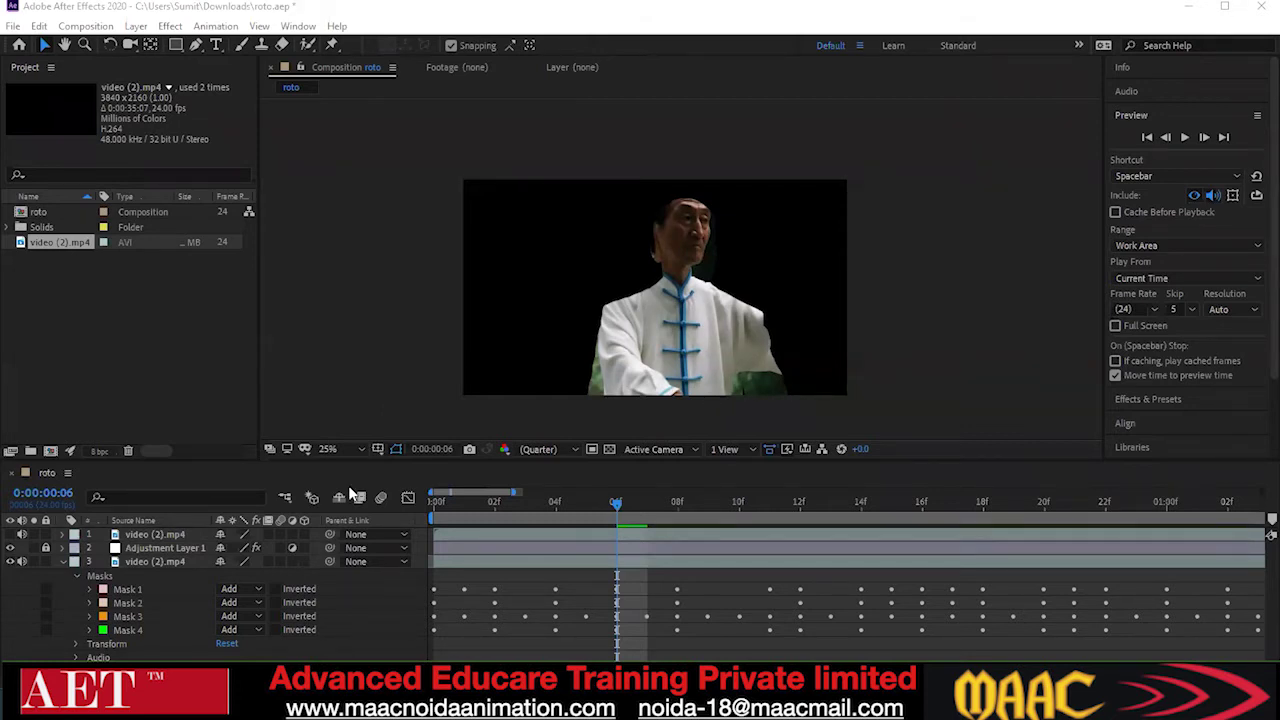
left_click(116, 335)
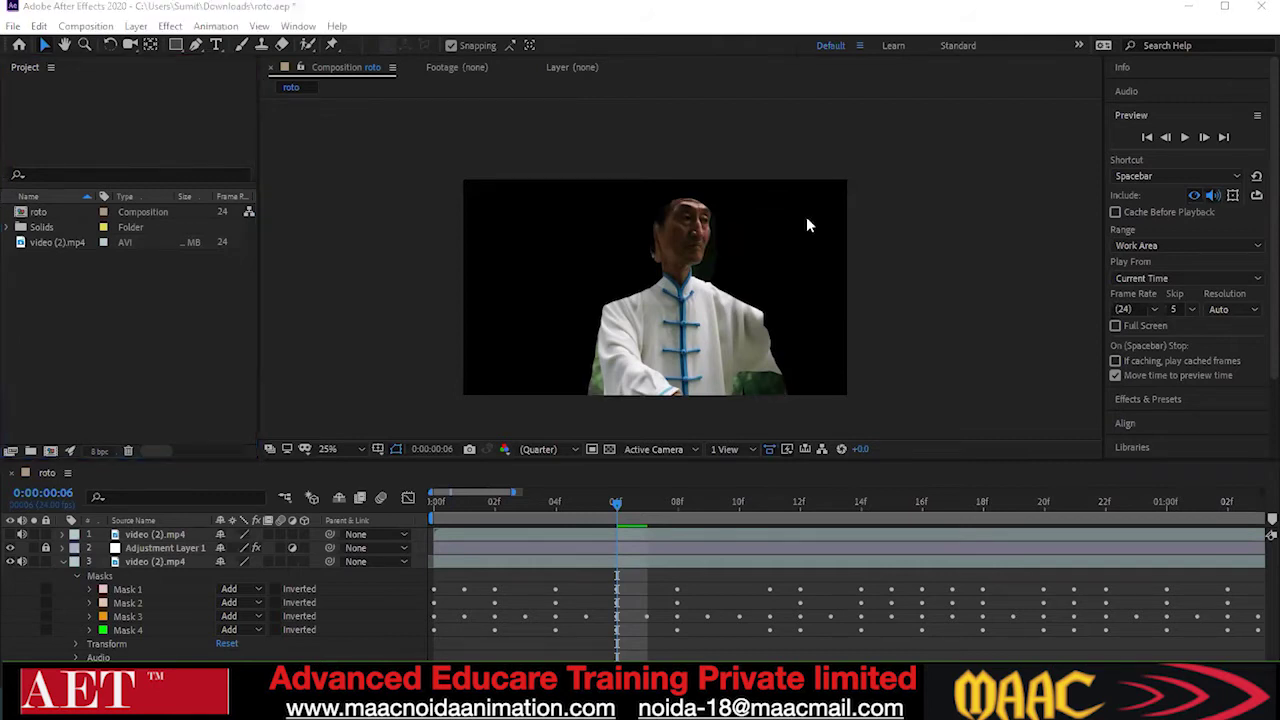
left_click(181, 363)
left_click(1261, 6)
left_click(642, 372)
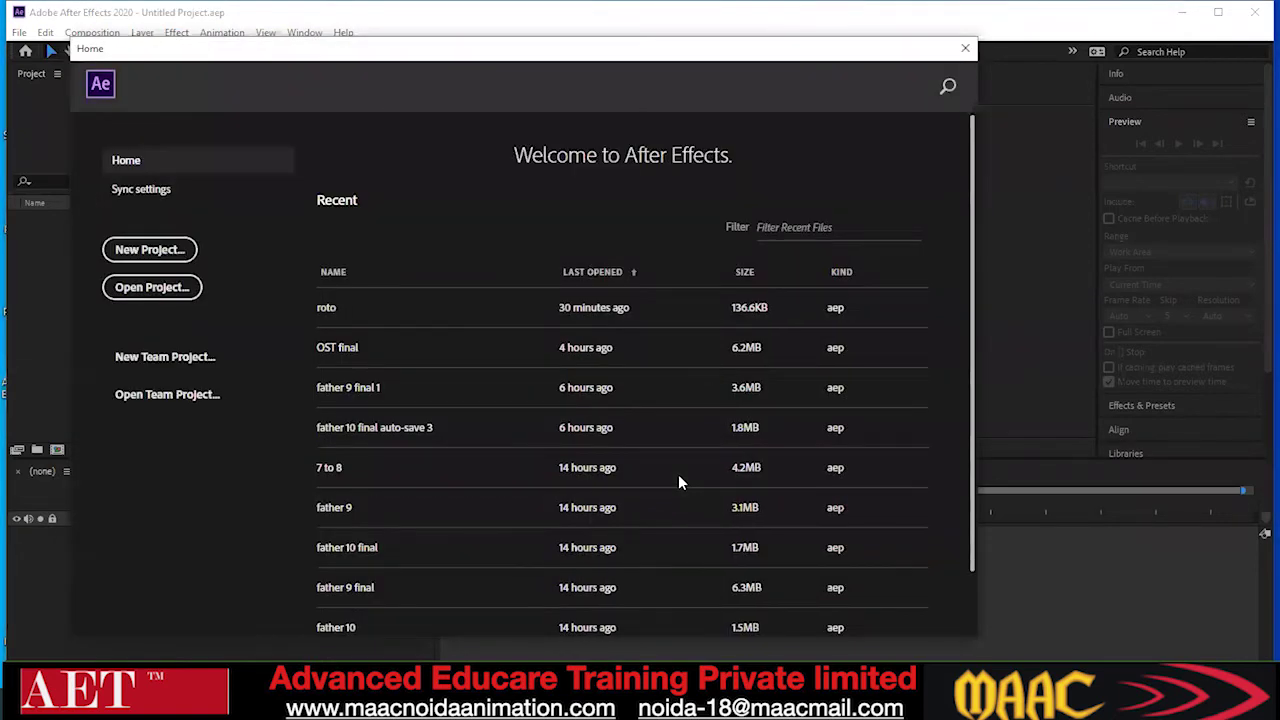
Start a new project and create a composition with a duration of 0;00;59;28
left_click(168, 252)
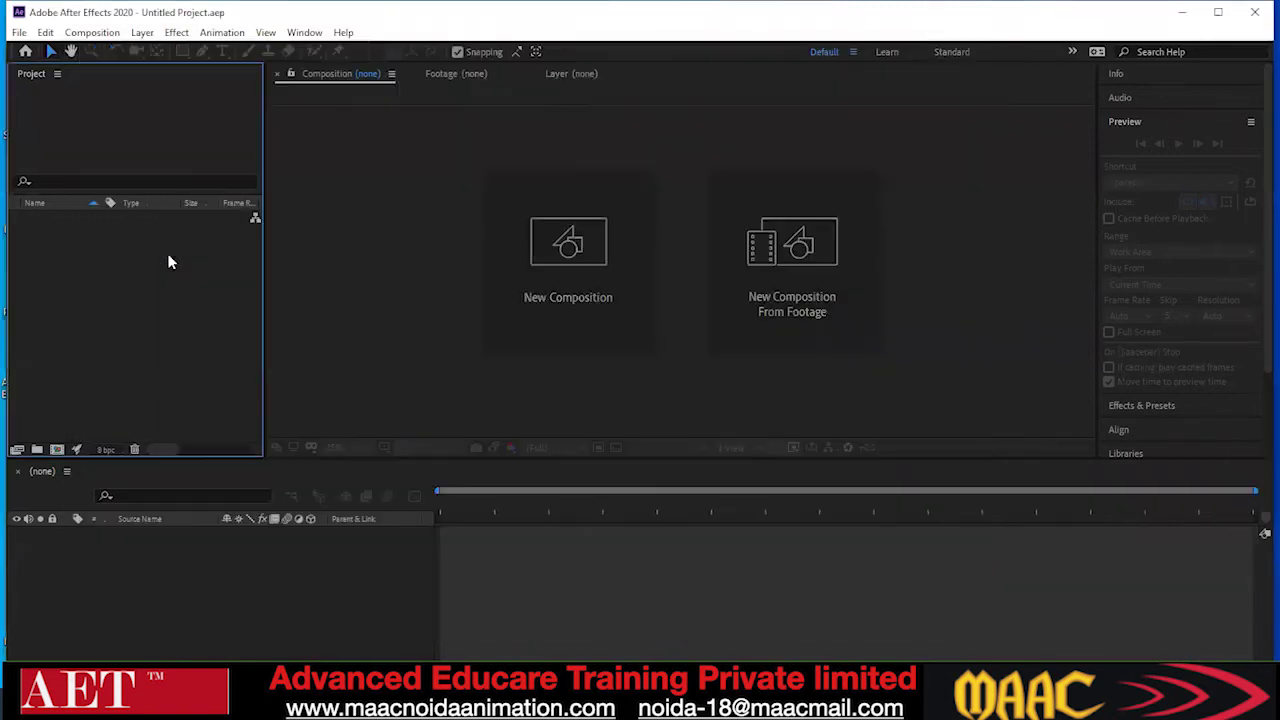
left_click(539, 293)
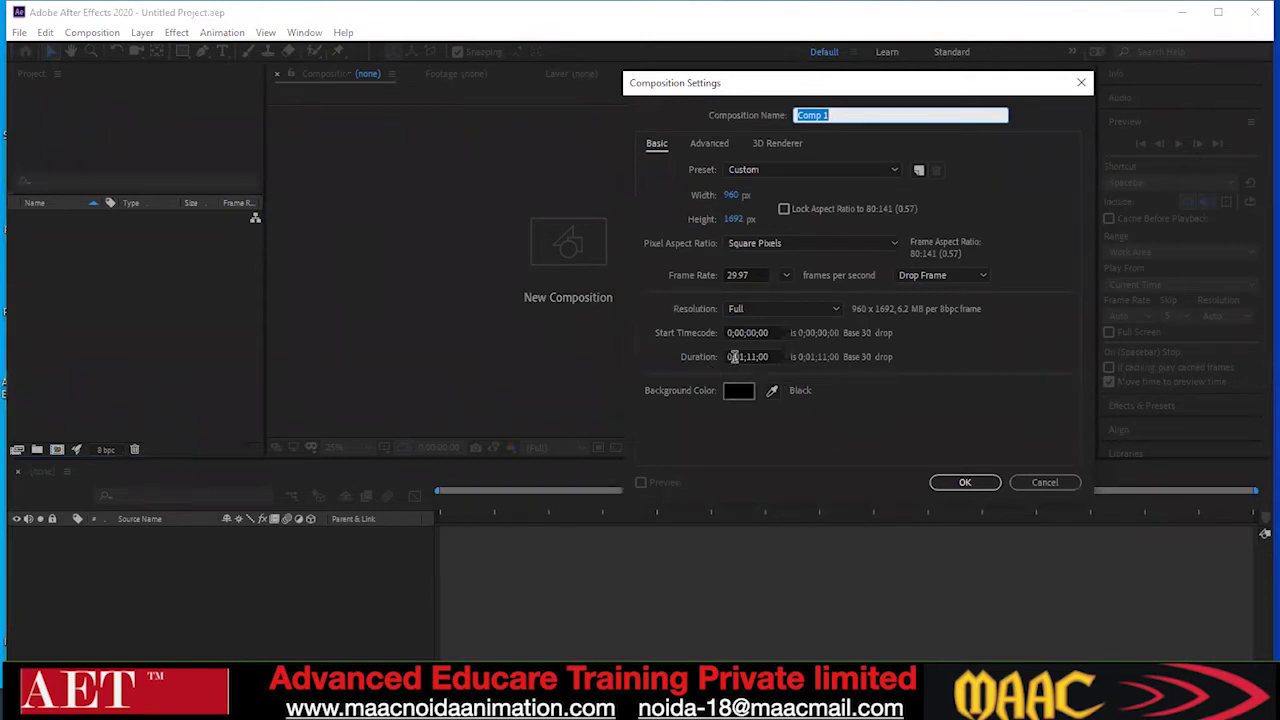
left_click(755, 357)
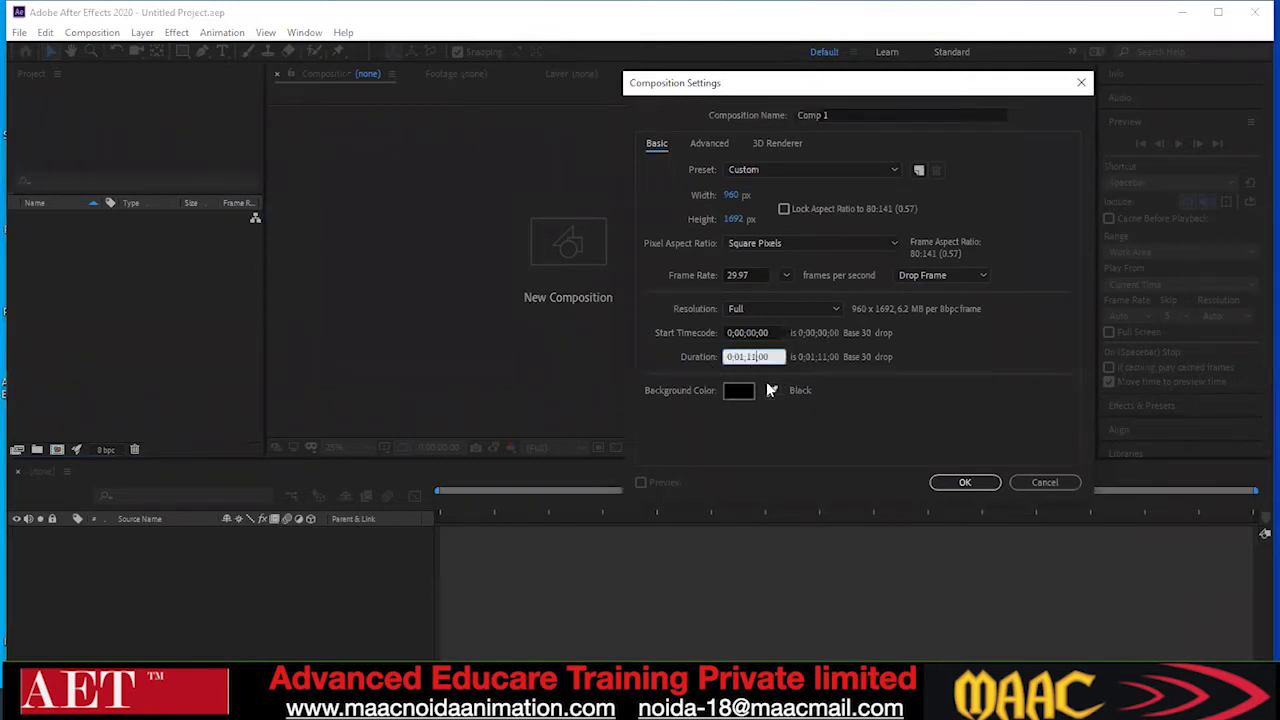
type("5928")
left_click(960, 483)
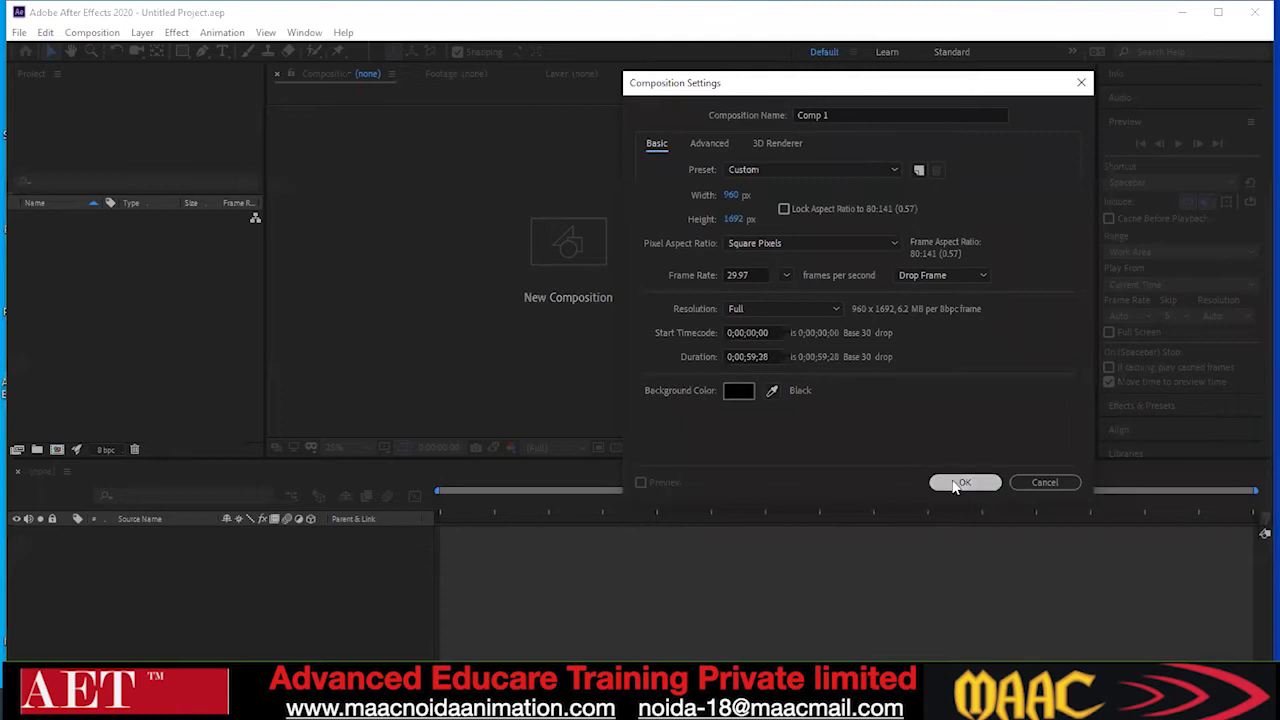
Change the width of Comp 1 to 1980 px in its composition settings
left_click(57, 320)
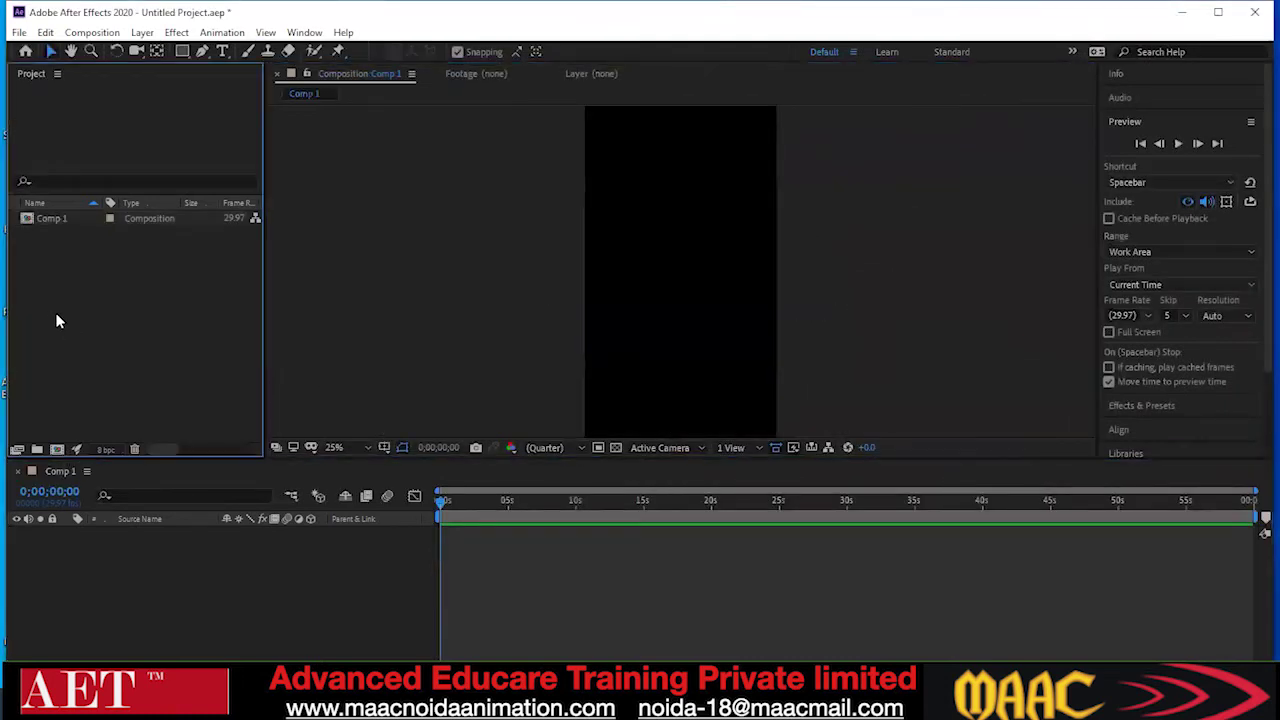
left_click(55, 218)
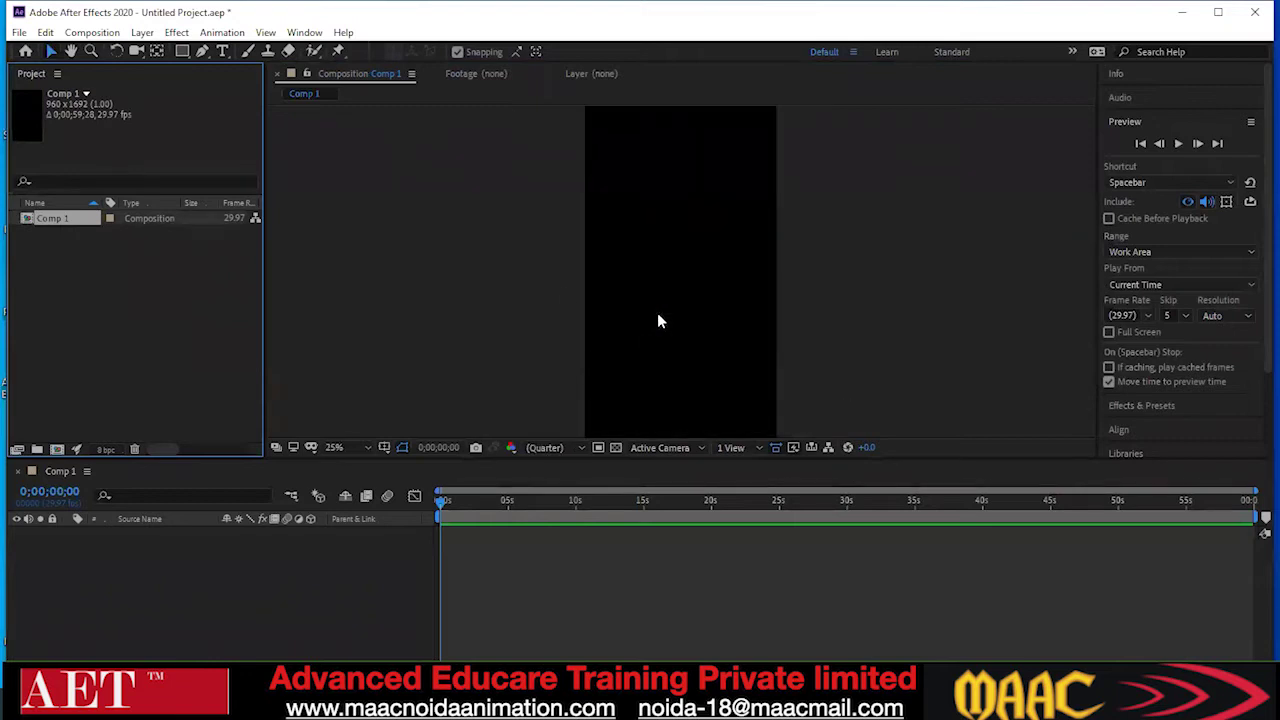
right_click(78, 218)
left_click(98, 230)
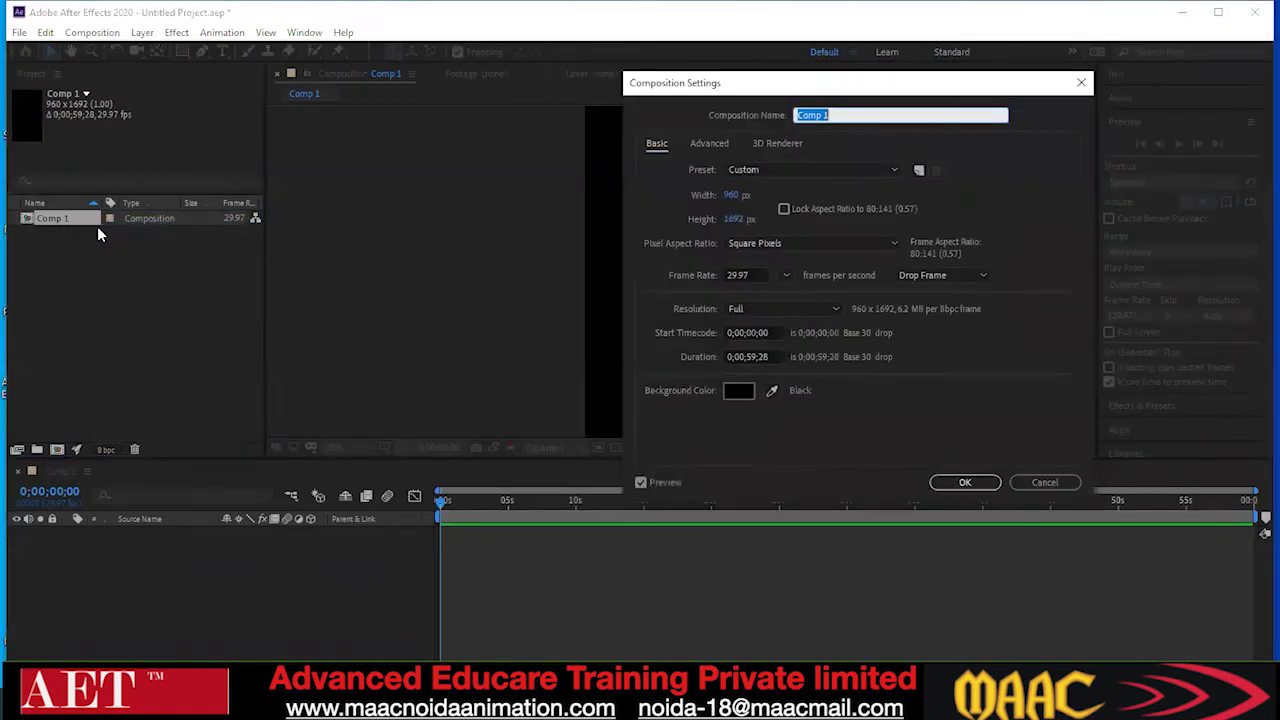
left_click(731, 195)
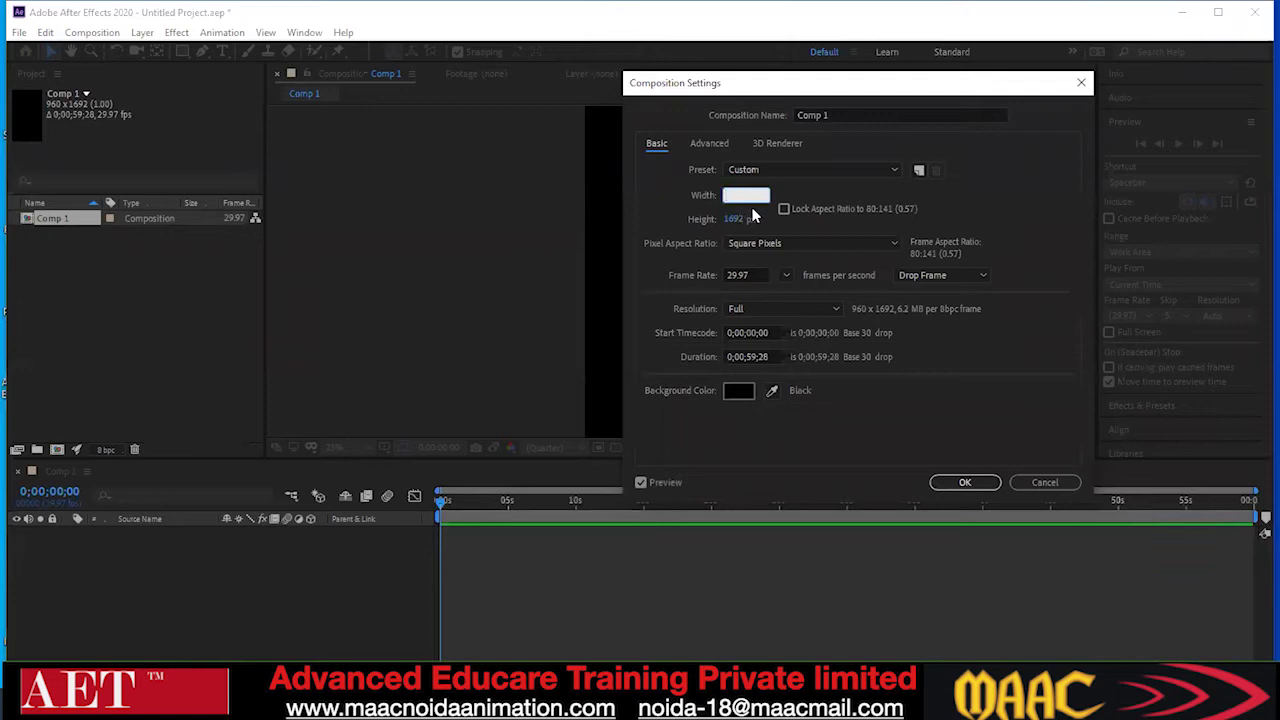
type("1980")
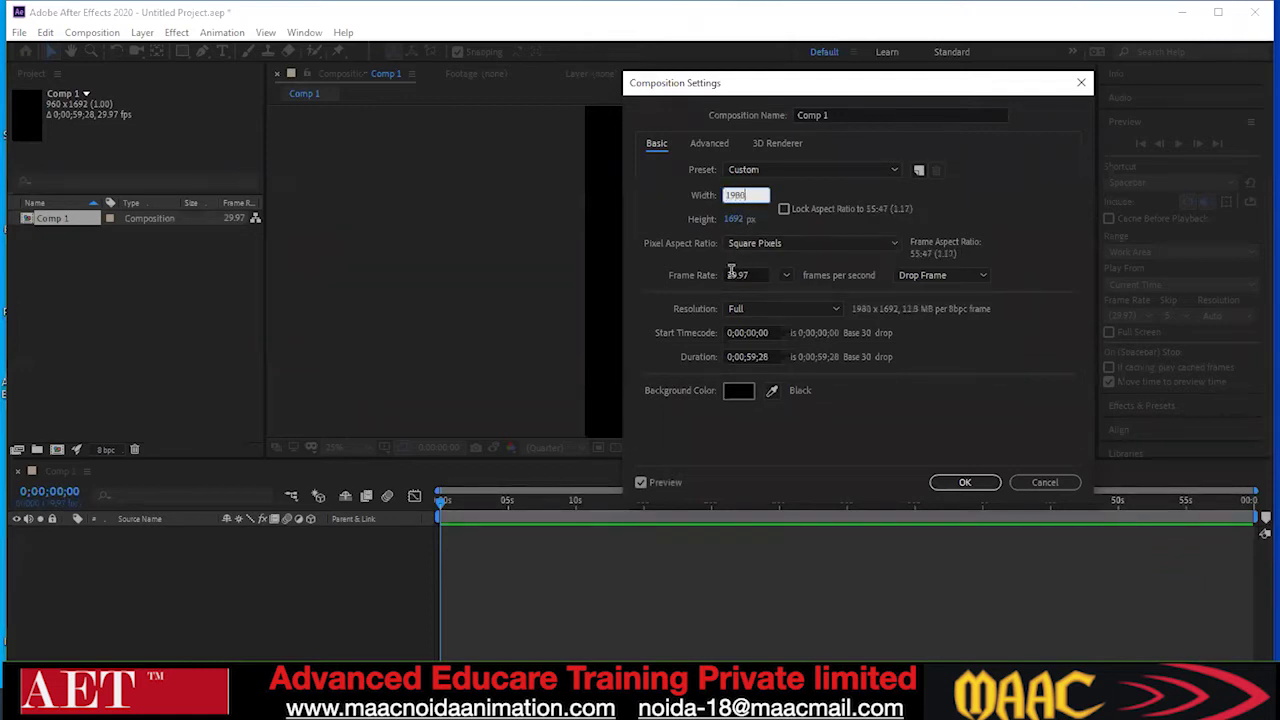
key("Return")
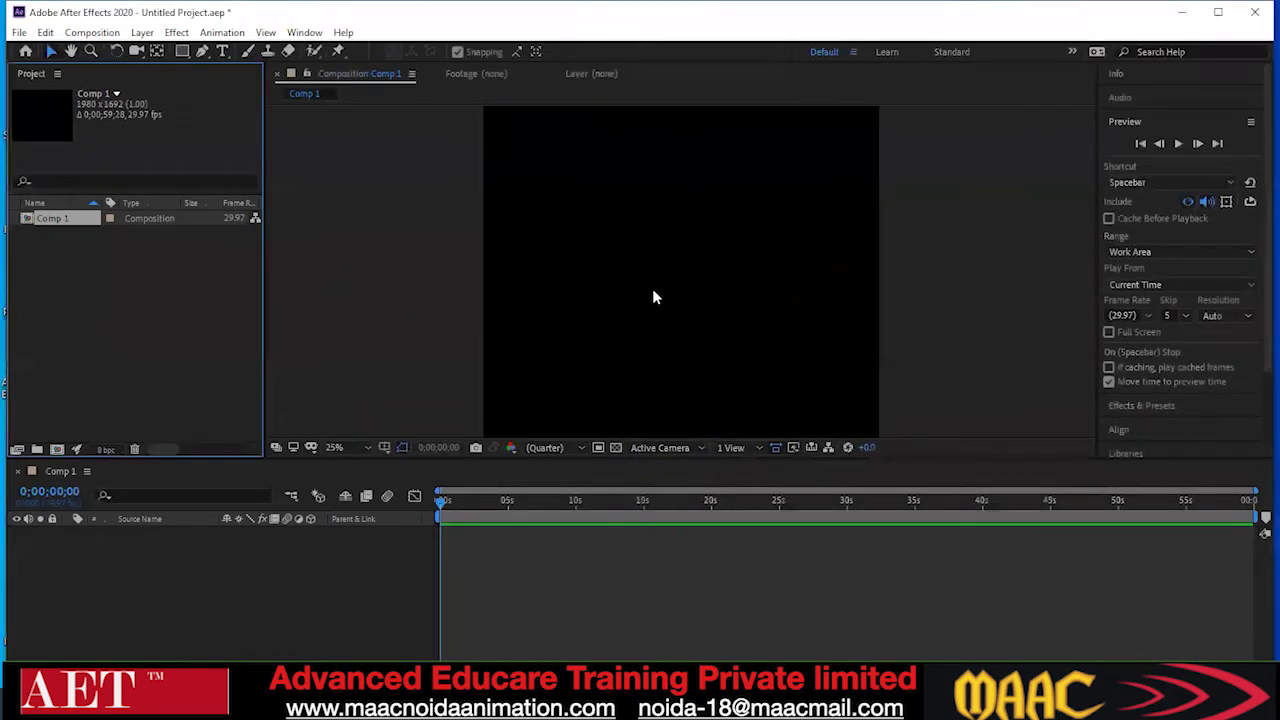
scroll(651, 287, "down", 1)
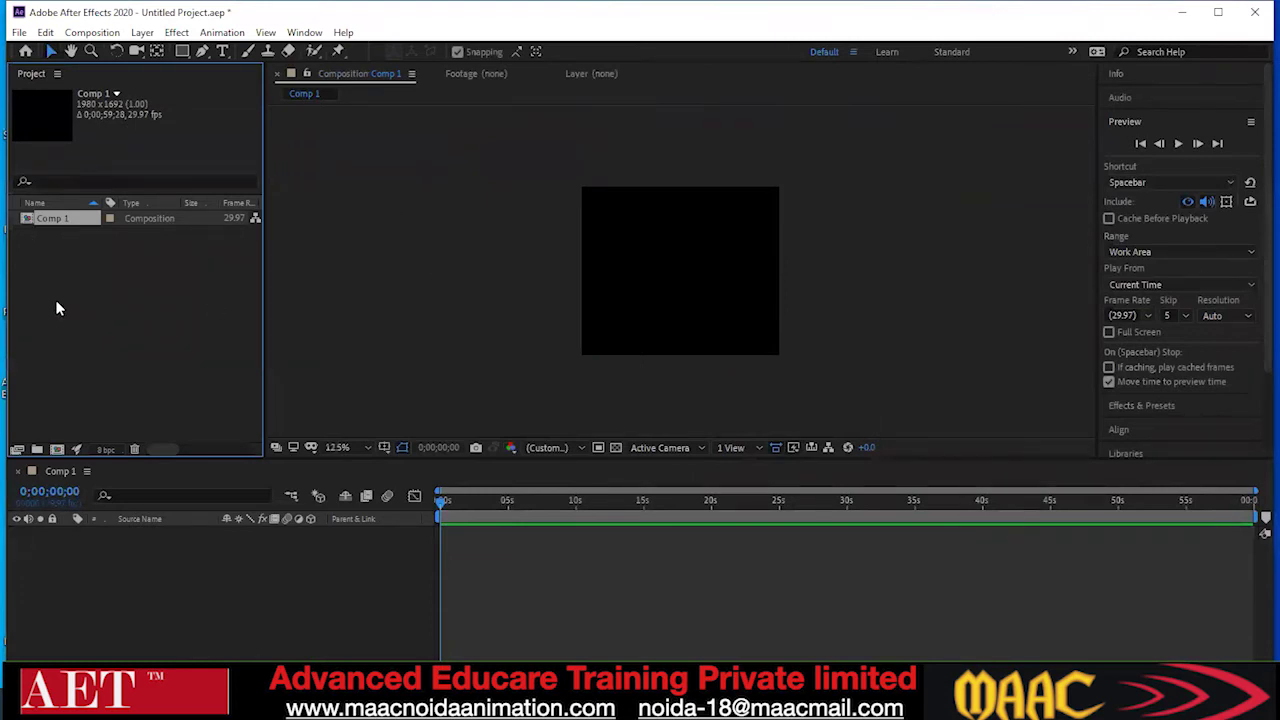
Open the footage import dialog and browse to the after effect folder on Local Disk (G:)
double_click(115, 280)
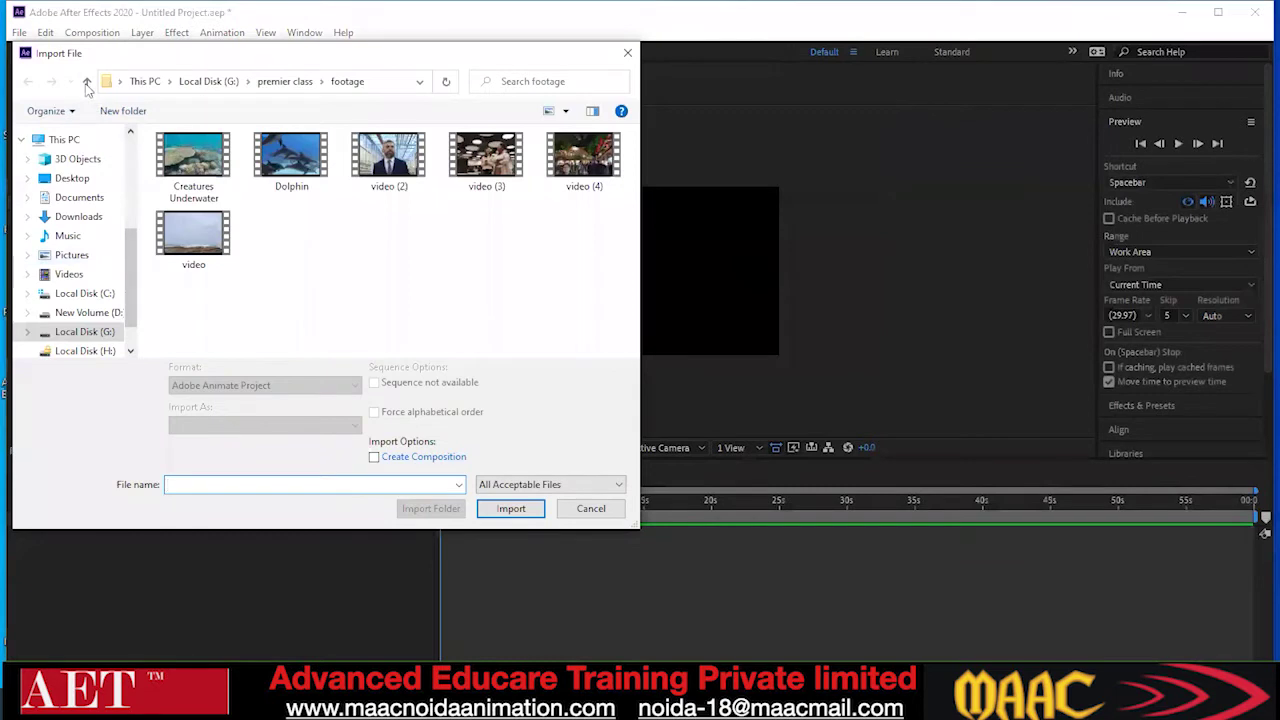
left_click(87, 82)
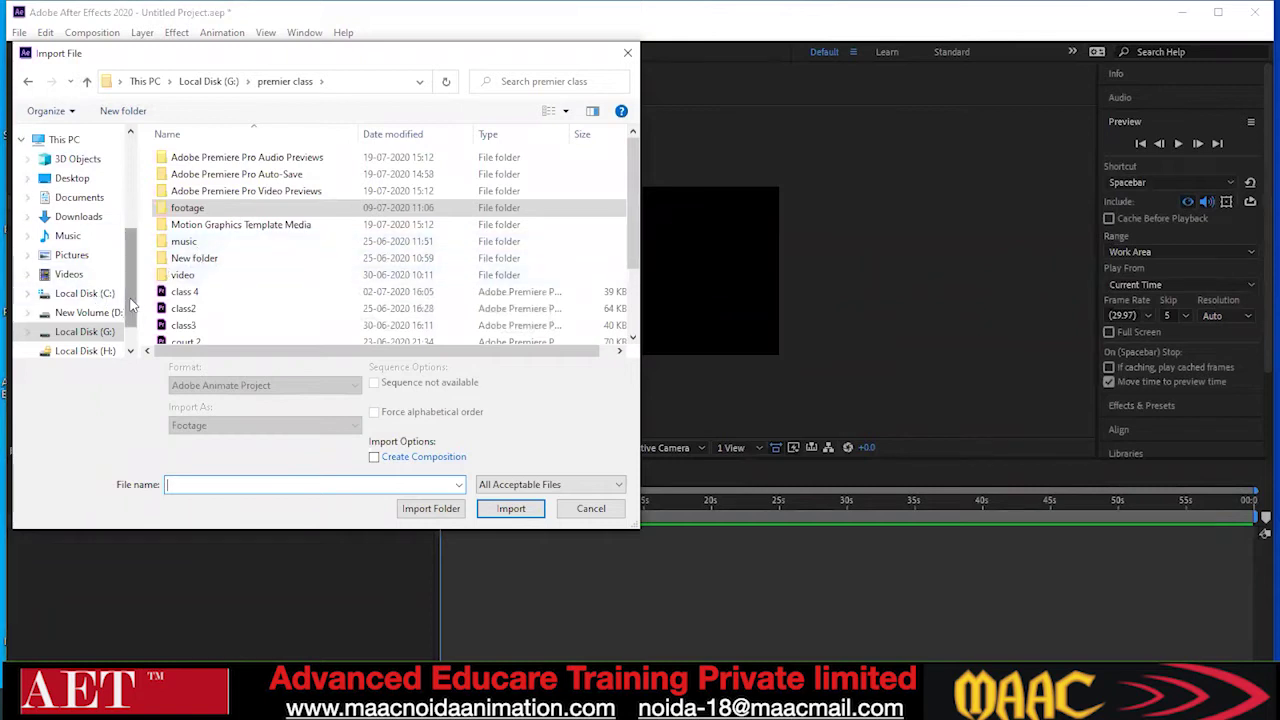
scroll(132, 265, "up", 3)
scroll(130, 262, "down", 3)
scroll(130, 262, "up", 2)
left_click(87, 82)
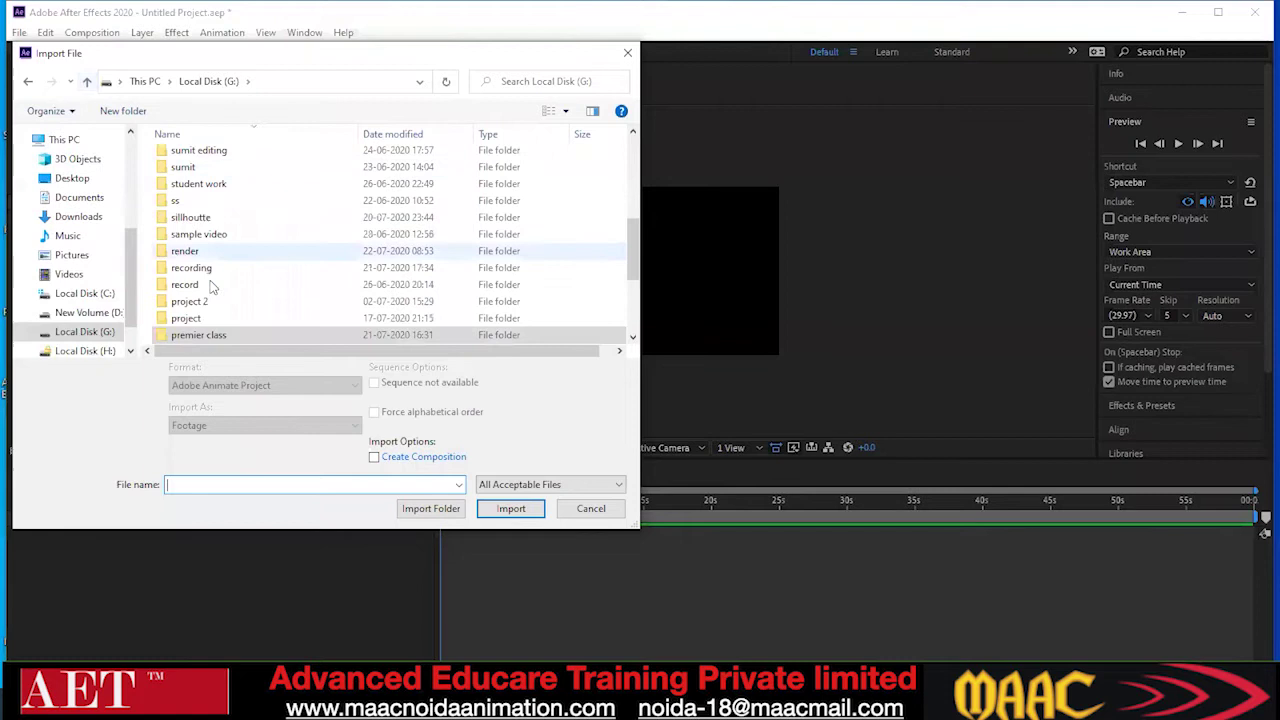
scroll(213, 322, "down", 3)
double_click(212, 319)
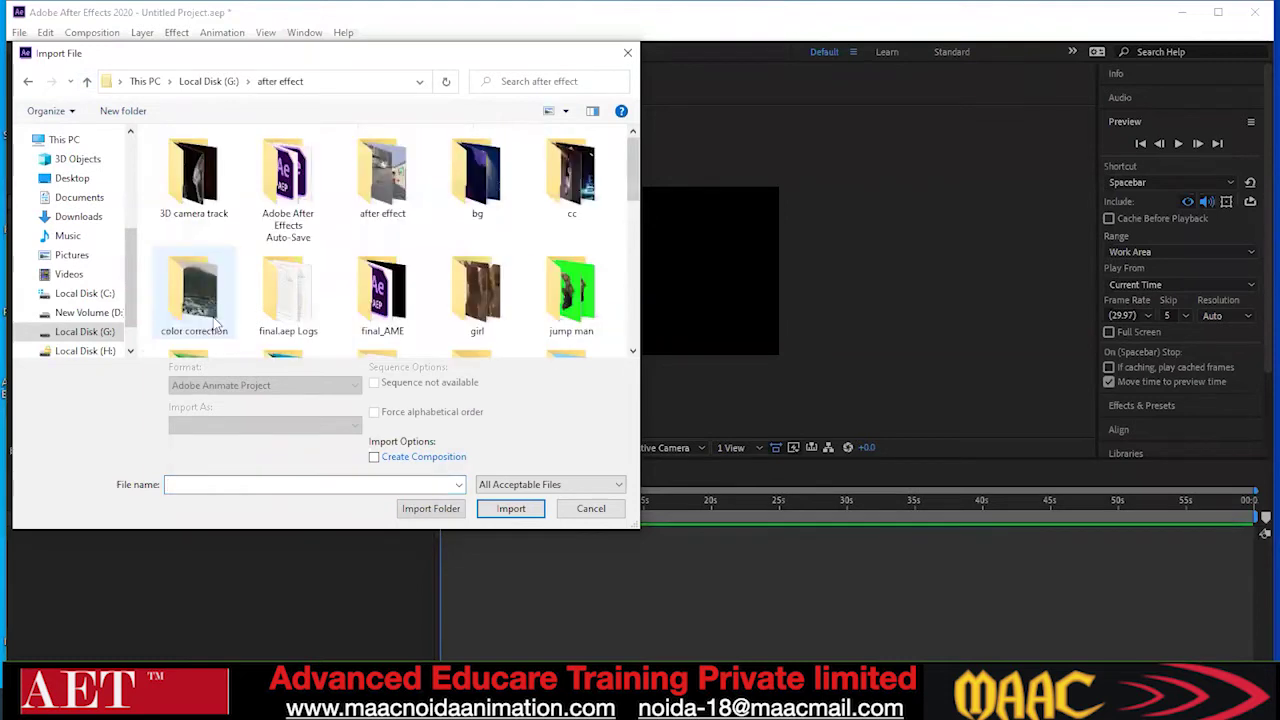
Import the albert image from the pic folder inside the after effect folder
double_click(458, 207)
key("alt+Left")
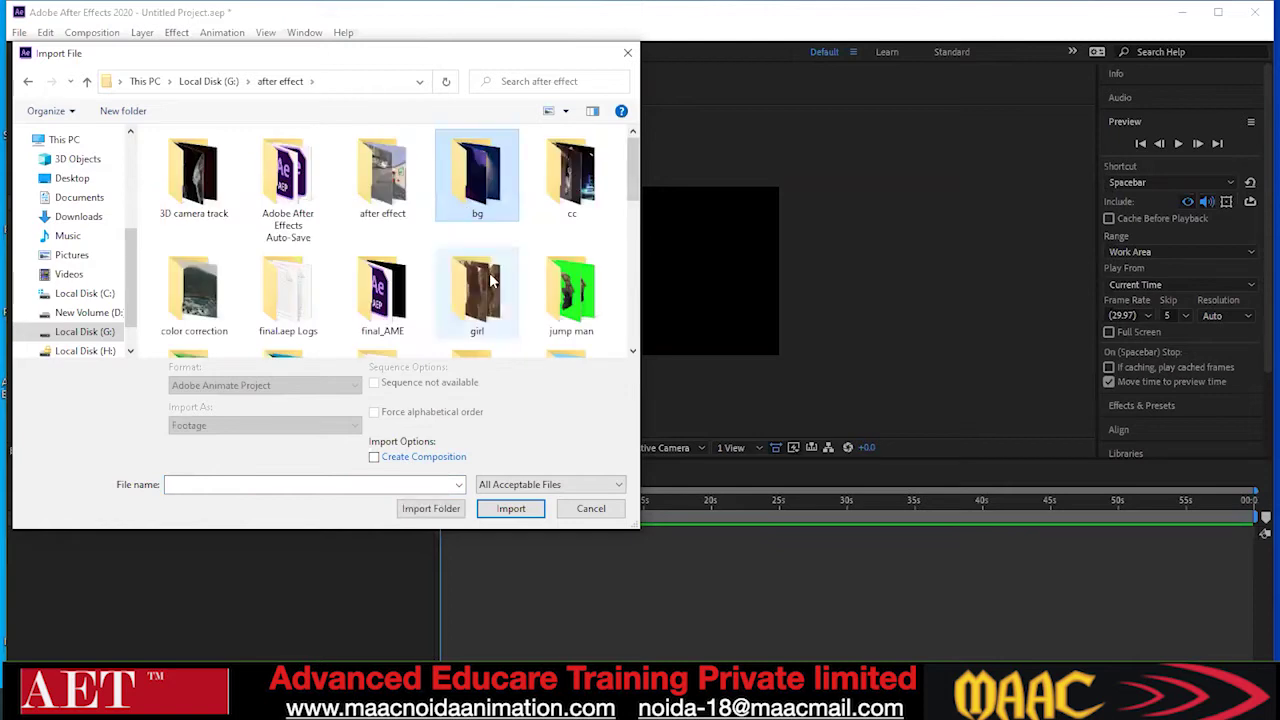
scroll(222, 314, "down", 1)
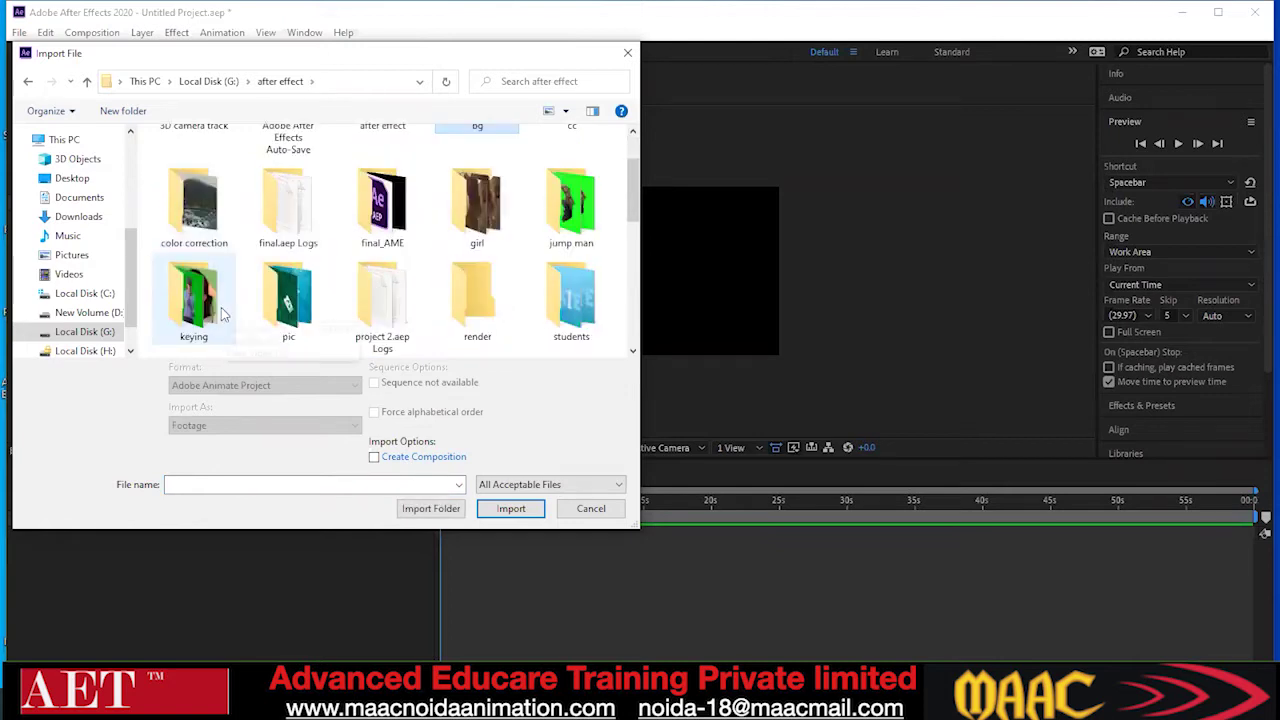
double_click(288, 300)
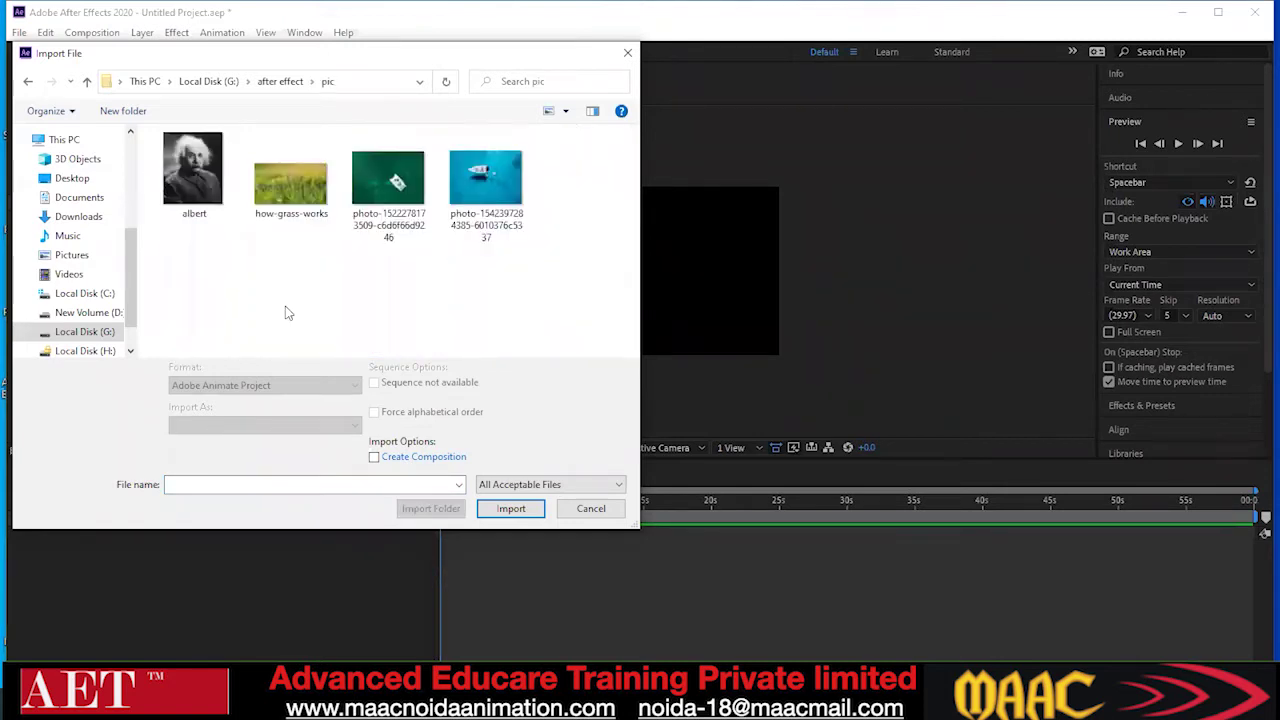
left_click(194, 175)
left_click(513, 509)
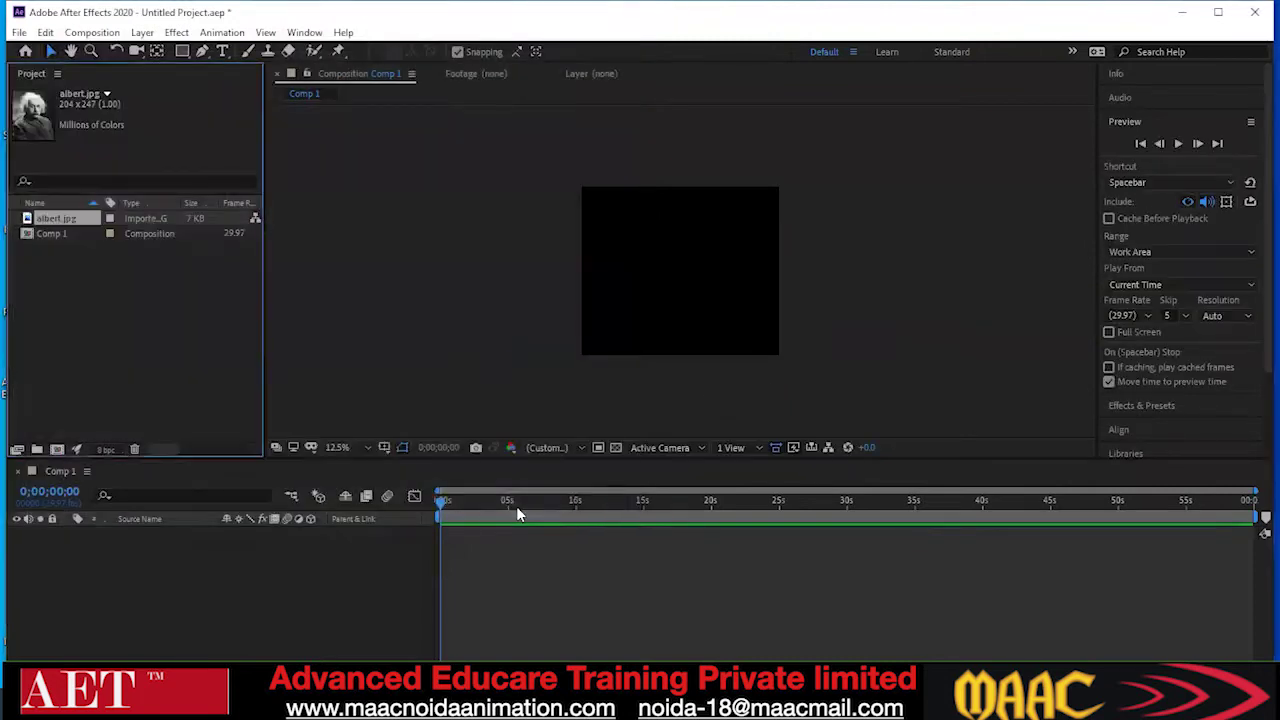
Try adding albert.jpg to Comp 1 and enlarging it, and undo both changes
left_click_drag(62, 220, 62, 237)
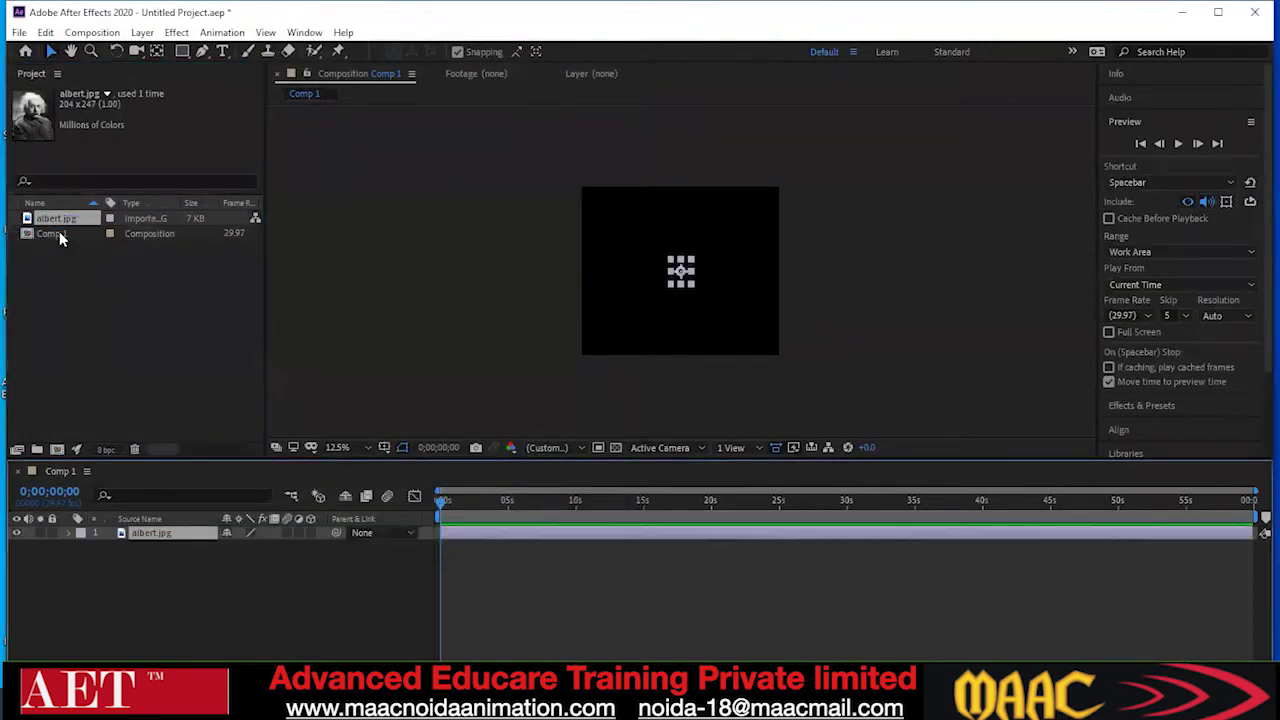
left_click(651, 306)
left_click_drag(635, 333, 600, 356)
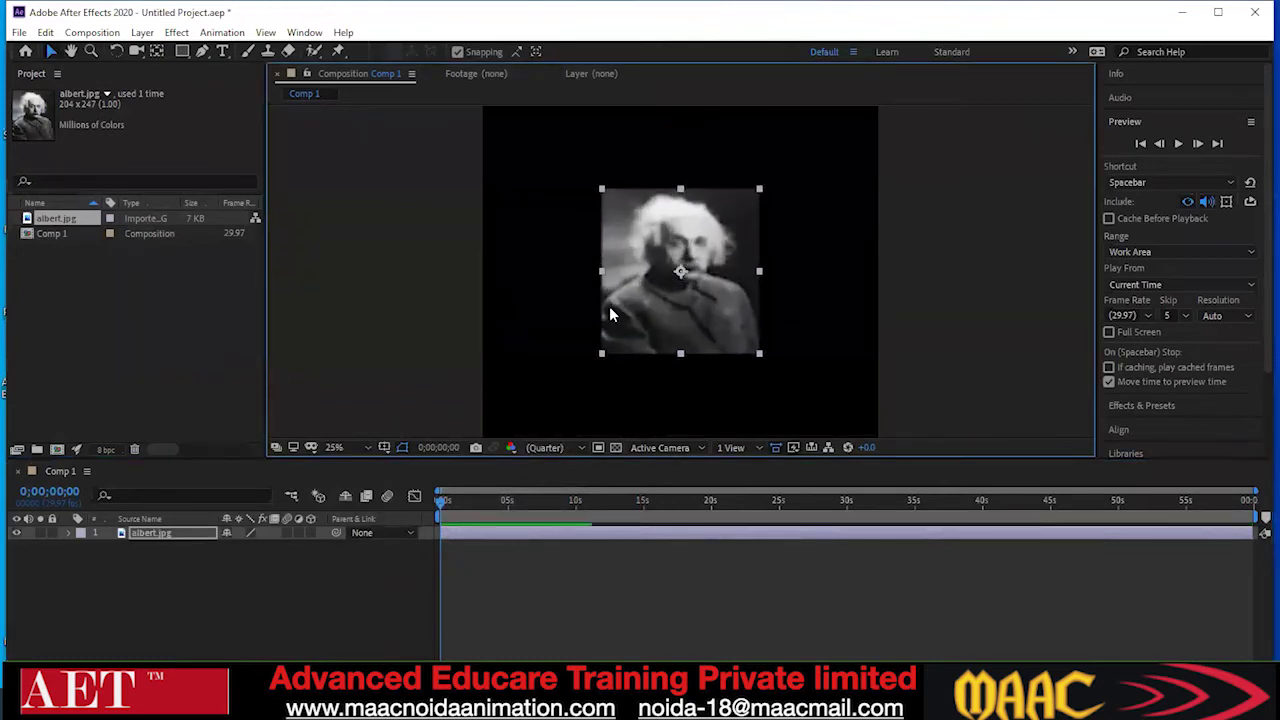
key("ctrl+z")
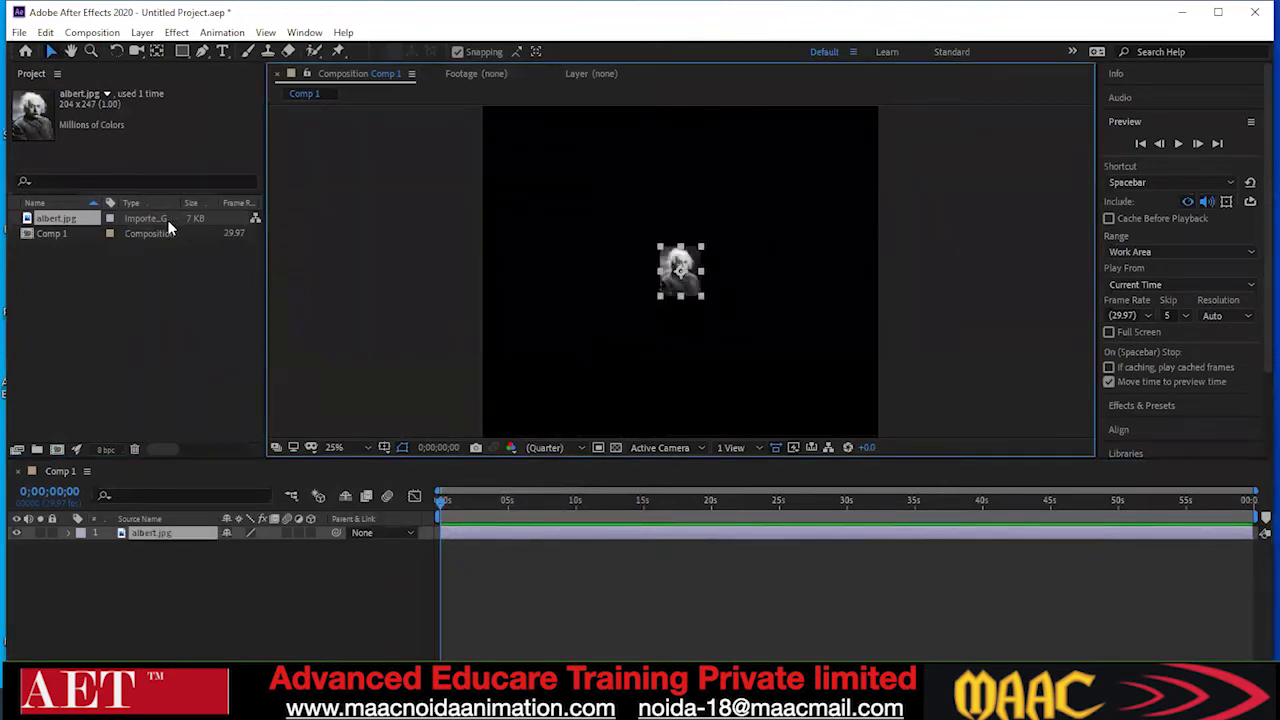
key("ctrl+z")
Delete albert.jpg from the project
left_click(44, 236)
left_click(55, 224)
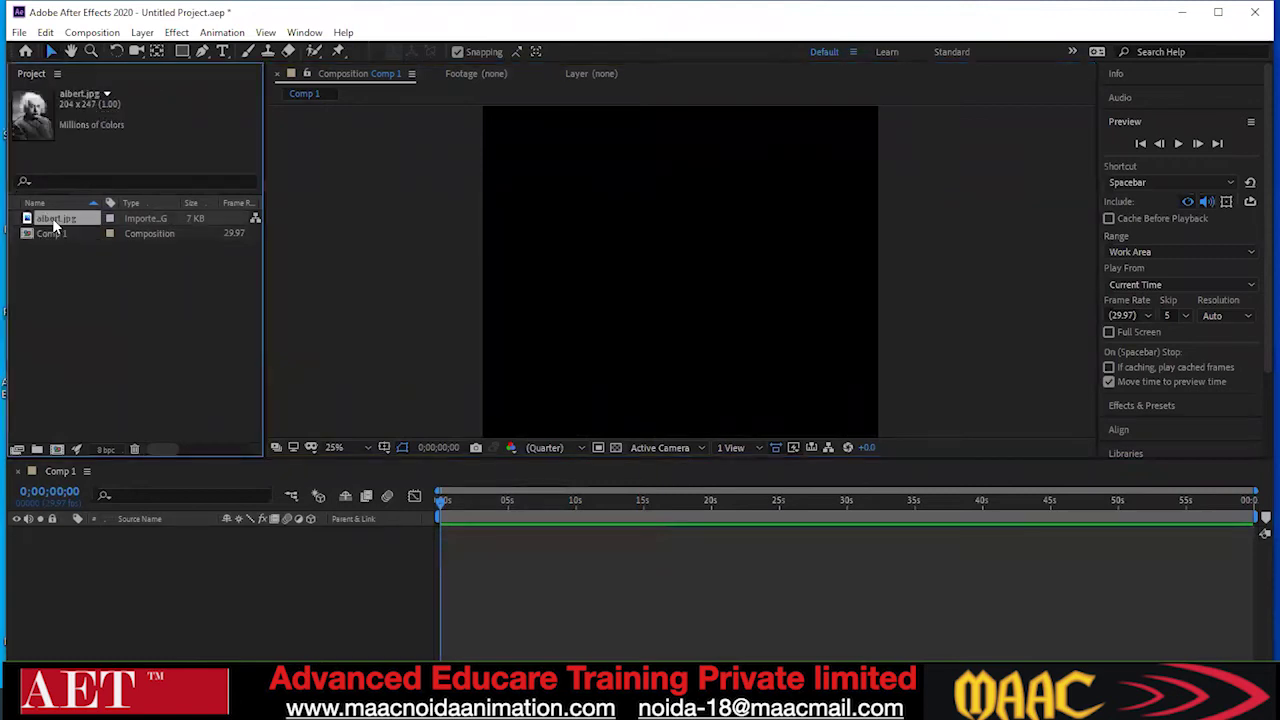
key("Delete")
Import the how-grass-works image and place it in Comp 1, moved slightly up and to the right
double_click(79, 290)
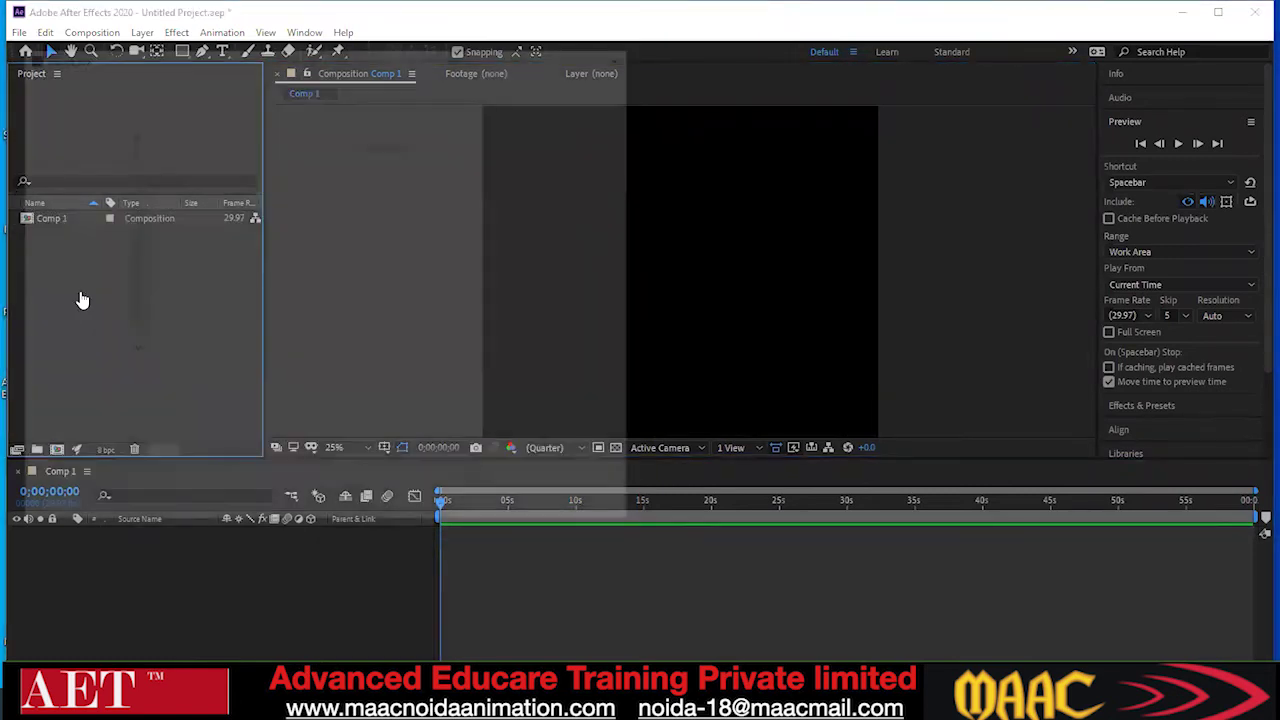
left_click(265, 222)
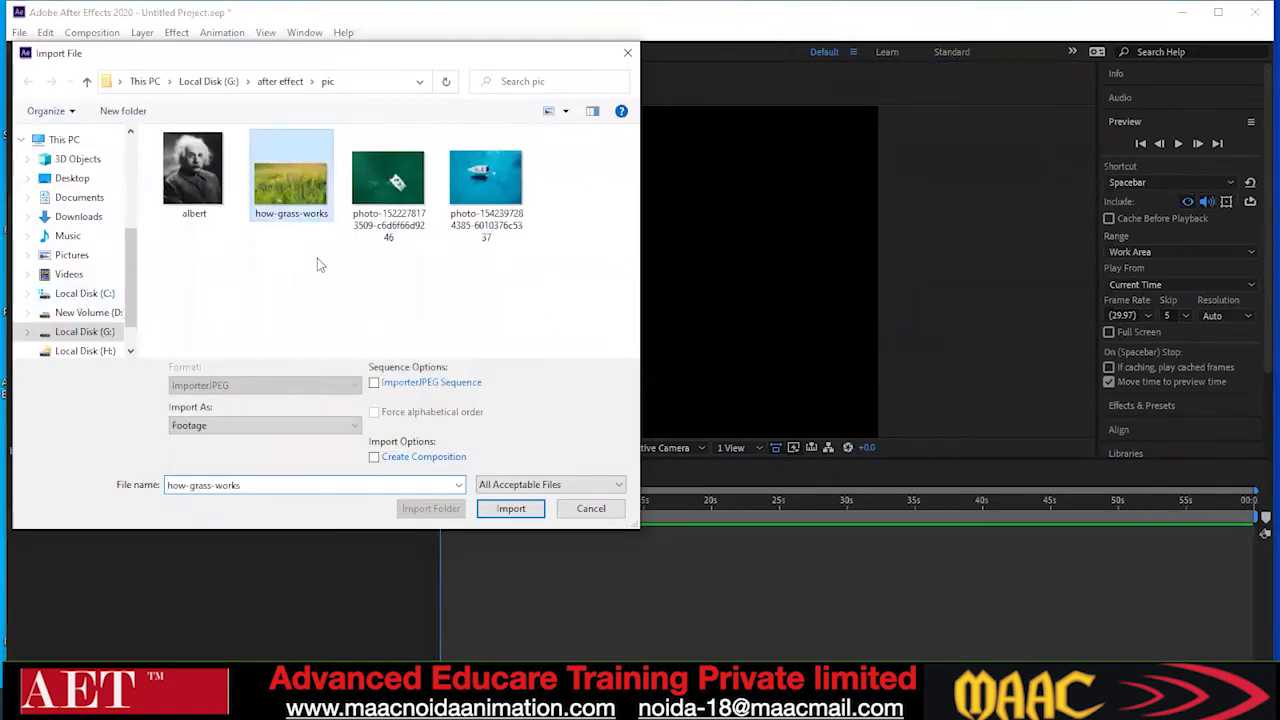
left_click(510, 508)
left_click_drag(67, 233, 670, 250)
scroll(685, 285, "up", 4)
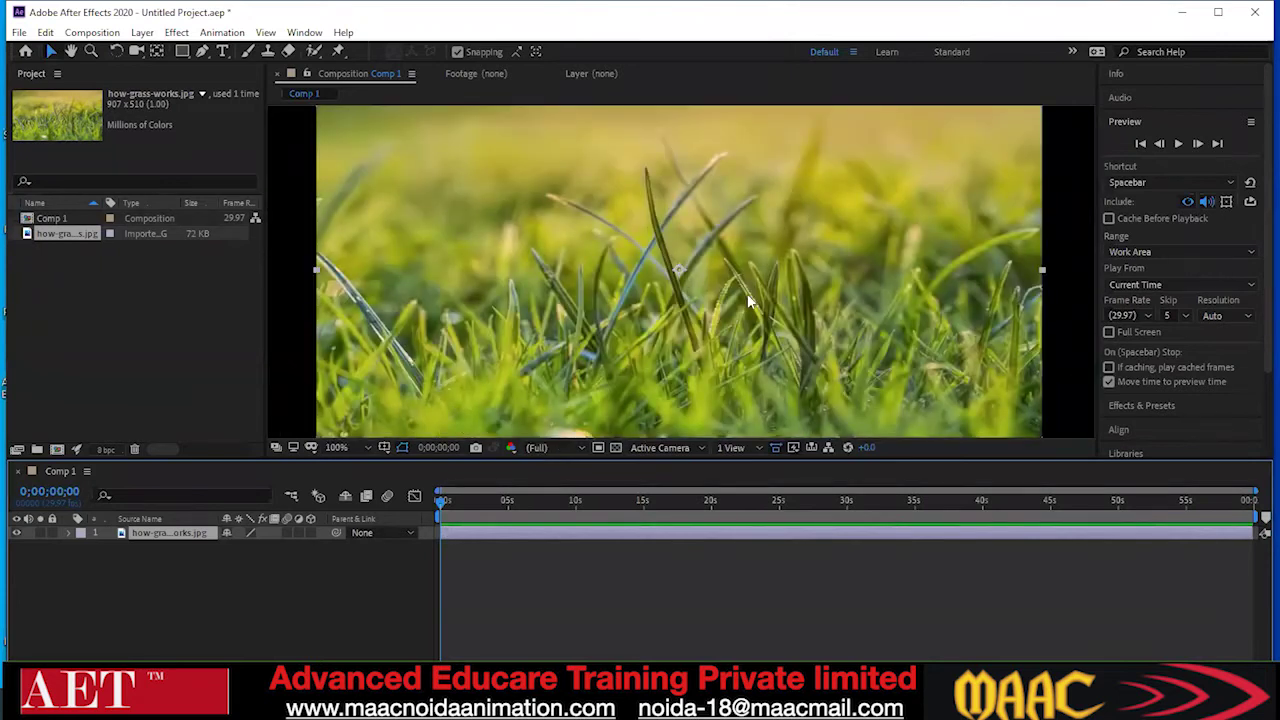
left_click_drag(702, 349, 718, 311)
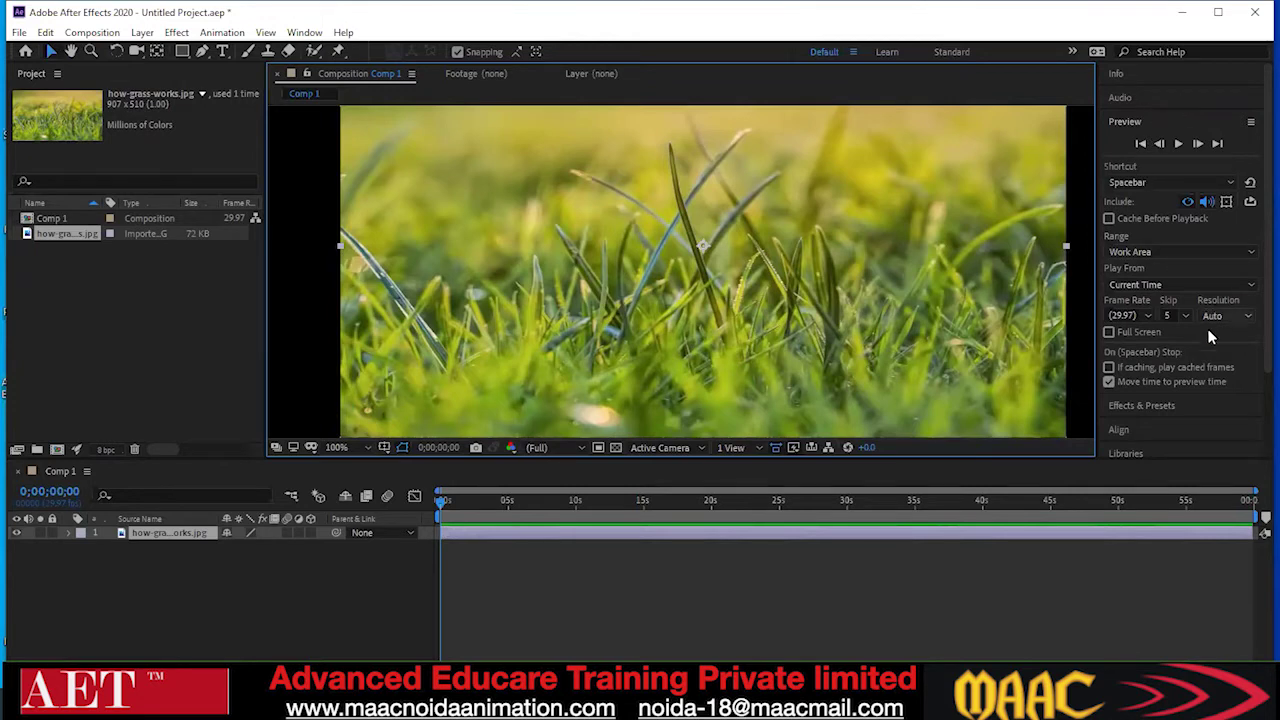
Find the Displacement Map effect with "displ", apply it to the grass layer and use Luminance for horizontal displacement
scroll(1207, 328, "down", 3)
left_click(1136, 298)
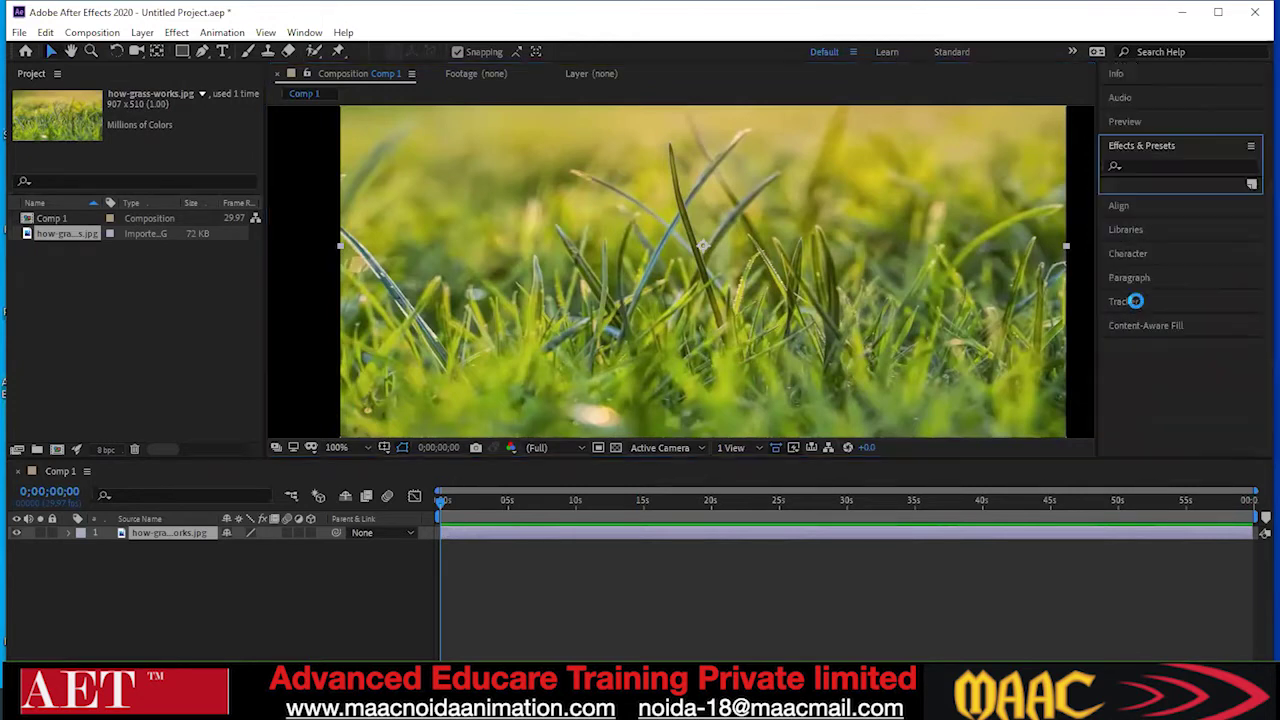
left_click(1146, 165)
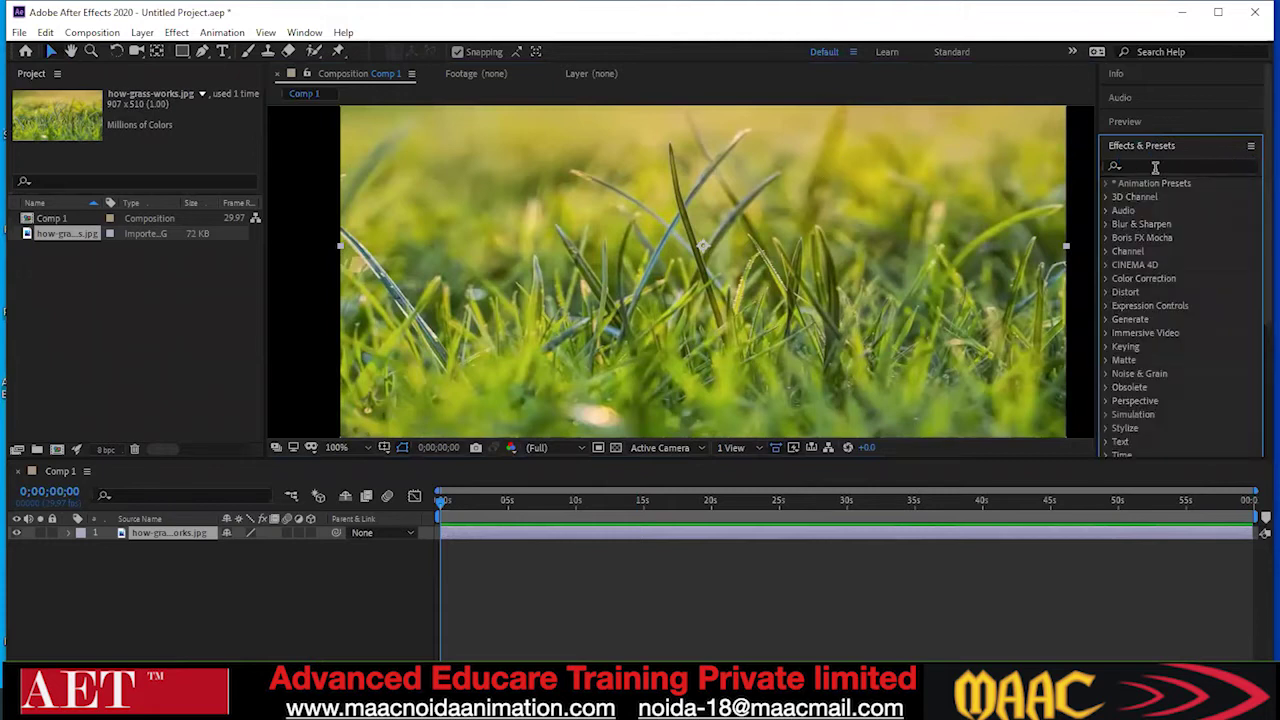
type("dis")
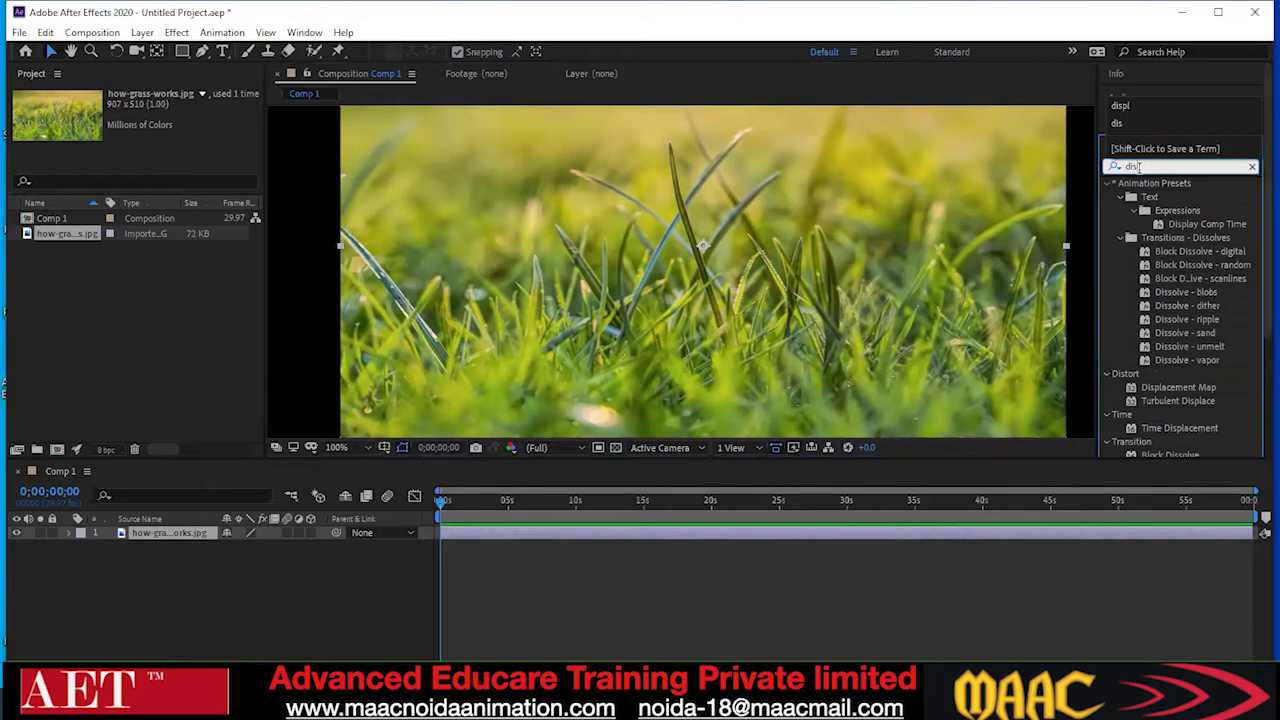
type("pl")
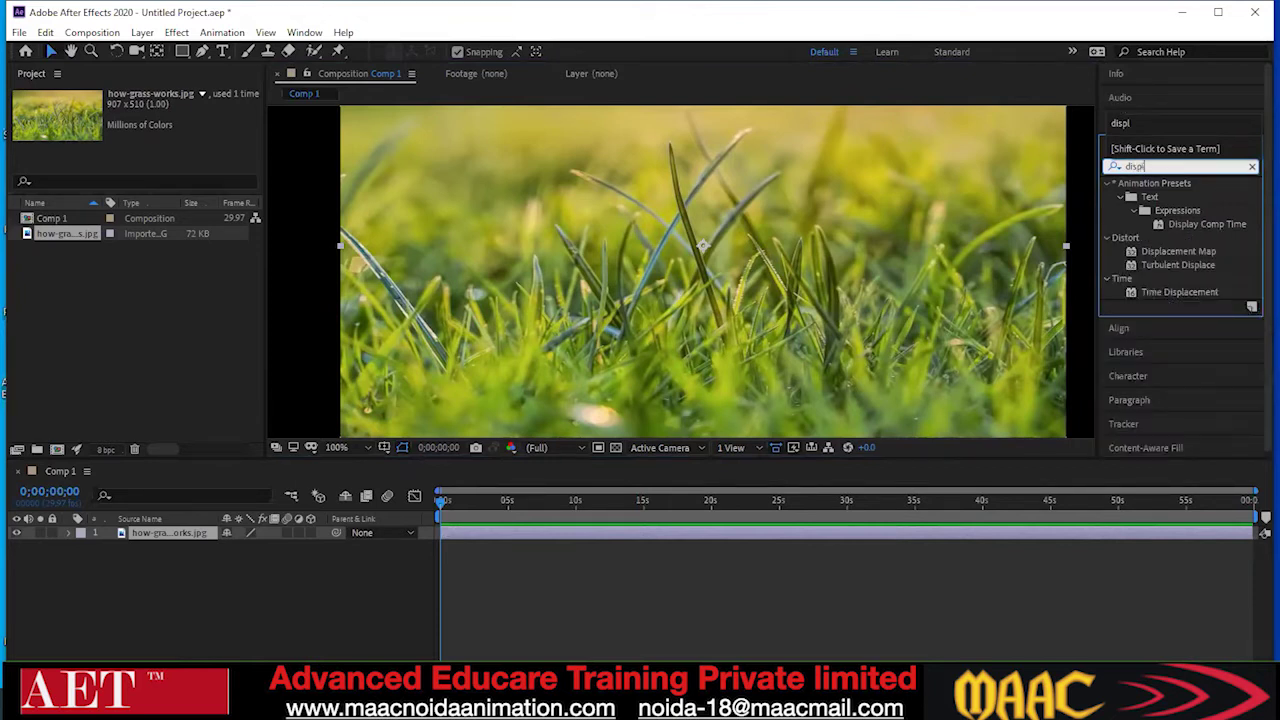
left_click(1200, 253)
left_click_drag(1190, 258, 177, 532)
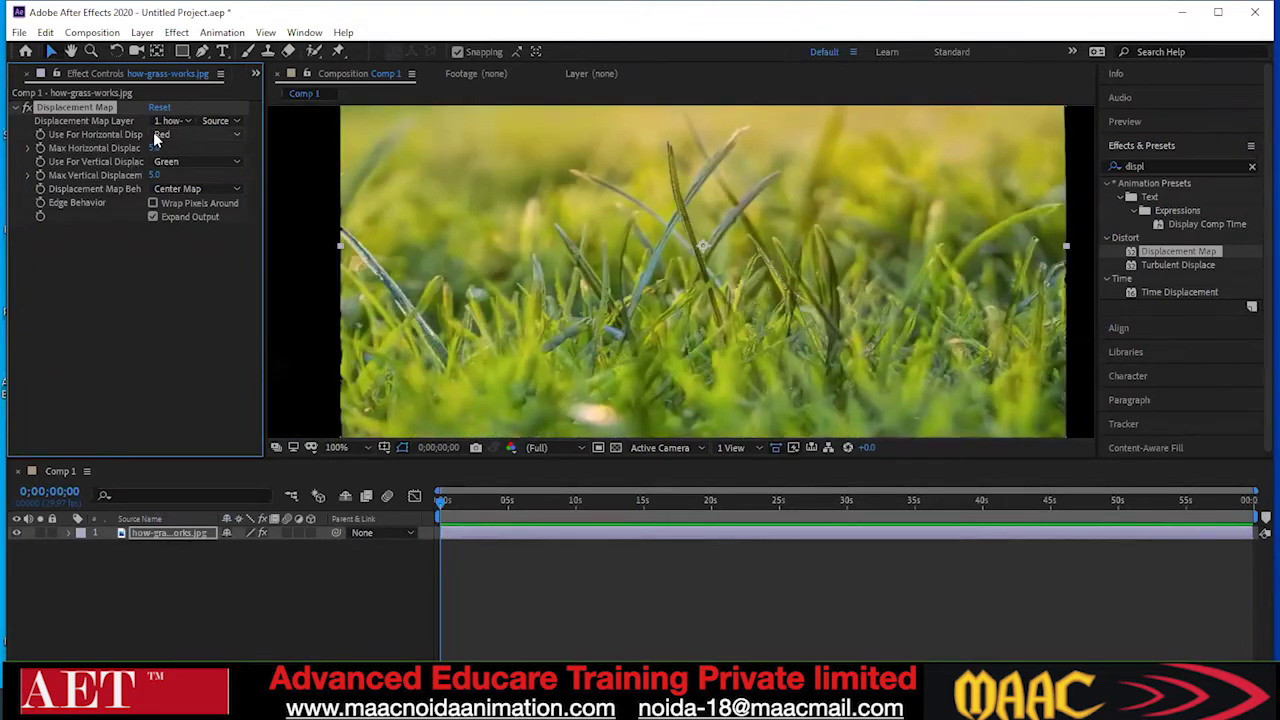
left_click(190, 134)
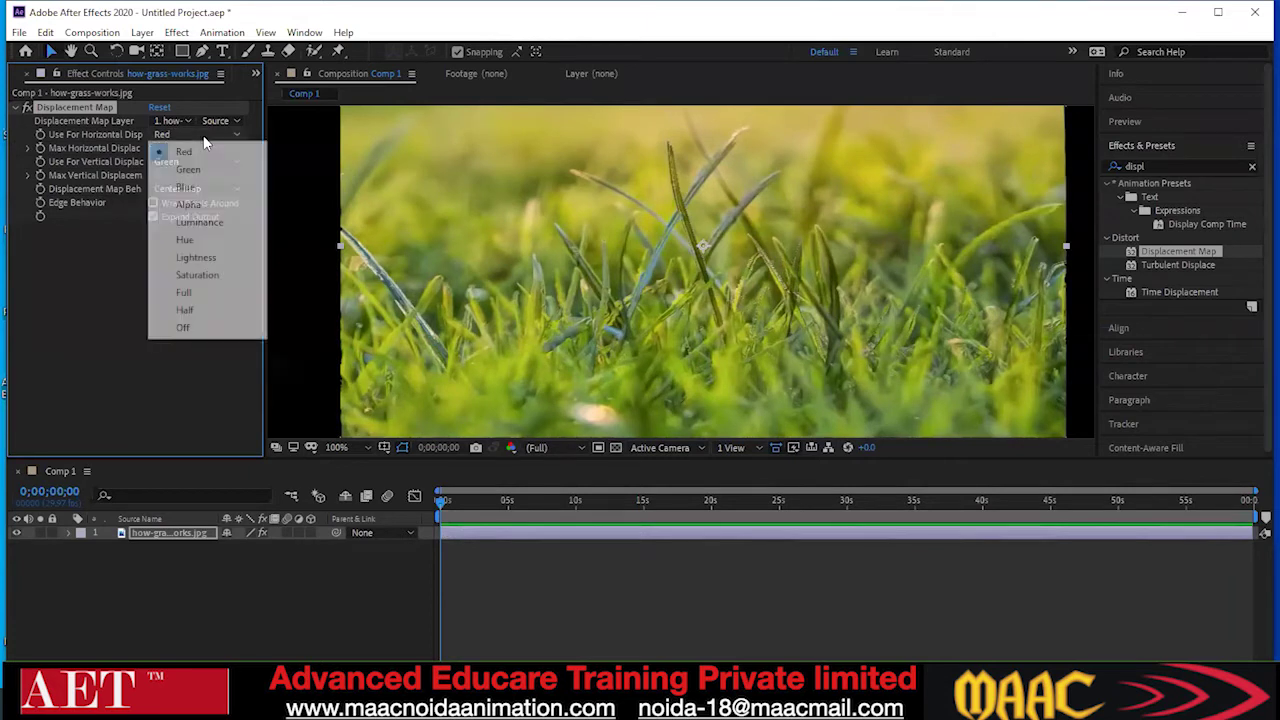
left_click(197, 224)
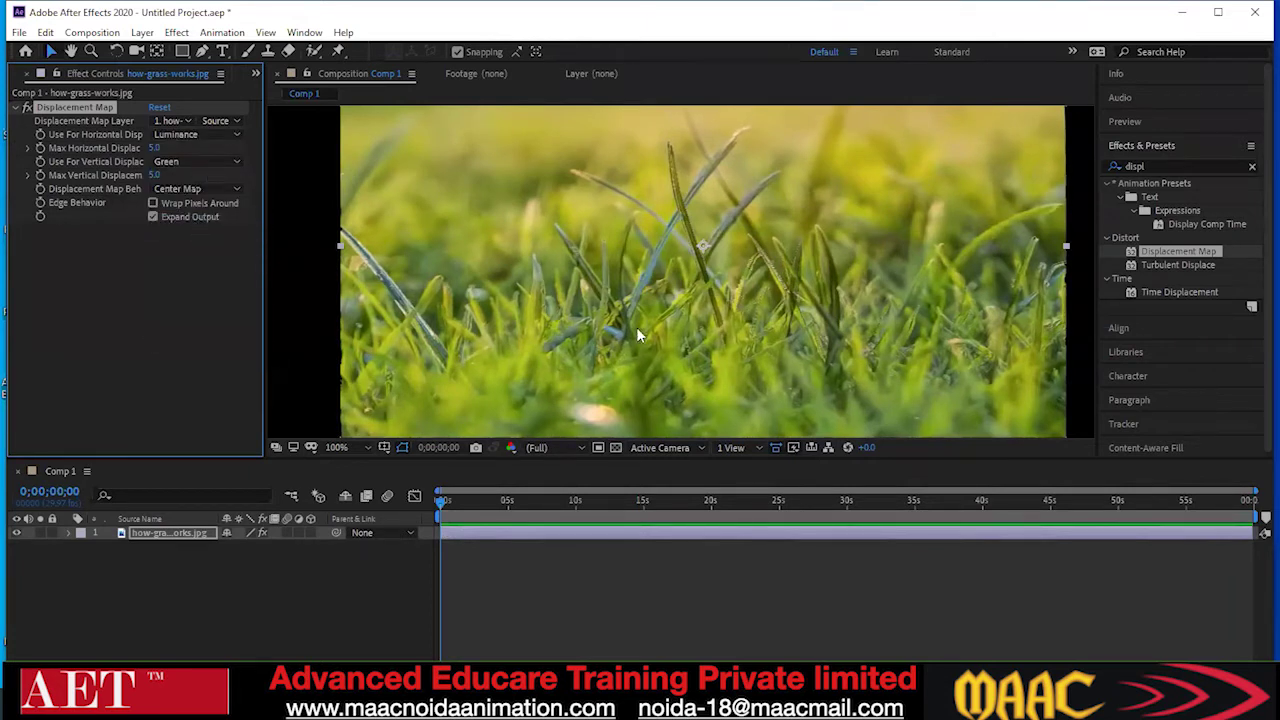
Animate Max Horizontal Displacement with keyframes of 14 at the start, 5 at 0;00;07;13 and 62 at 0;00;15;17, and preview it
left_click_drag(443, 502, 541, 502)
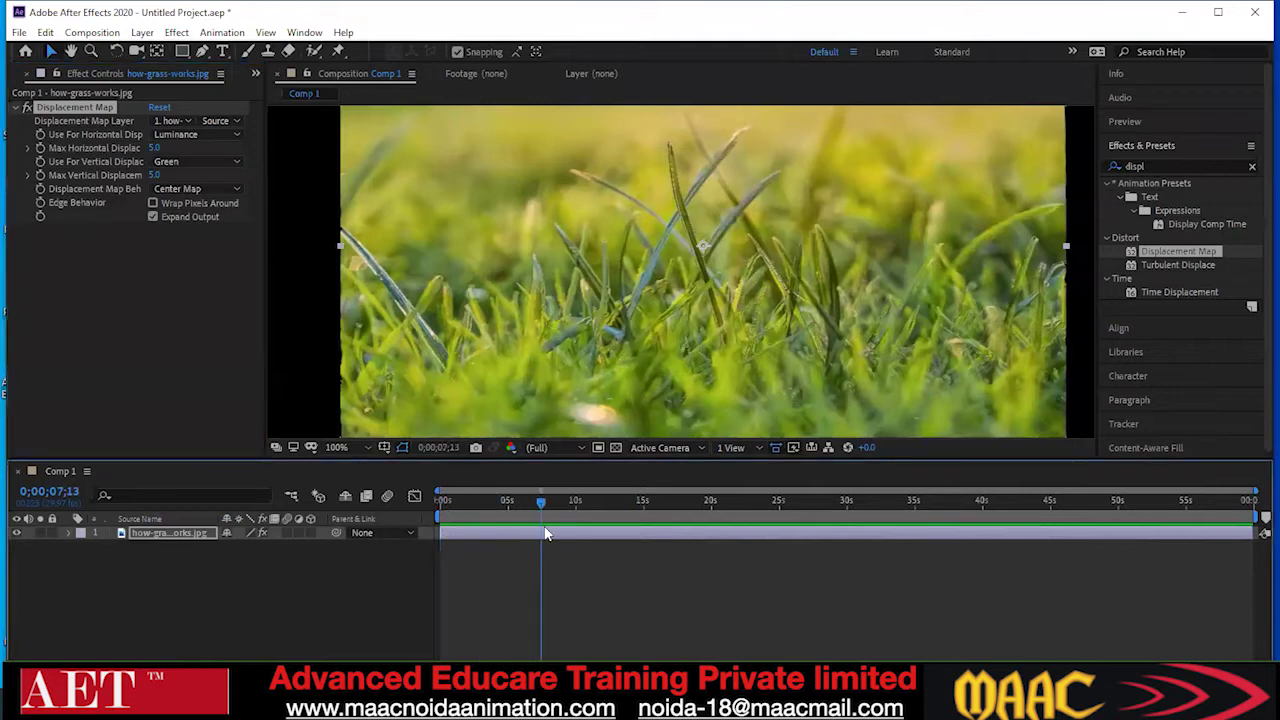
left_click(155, 149)
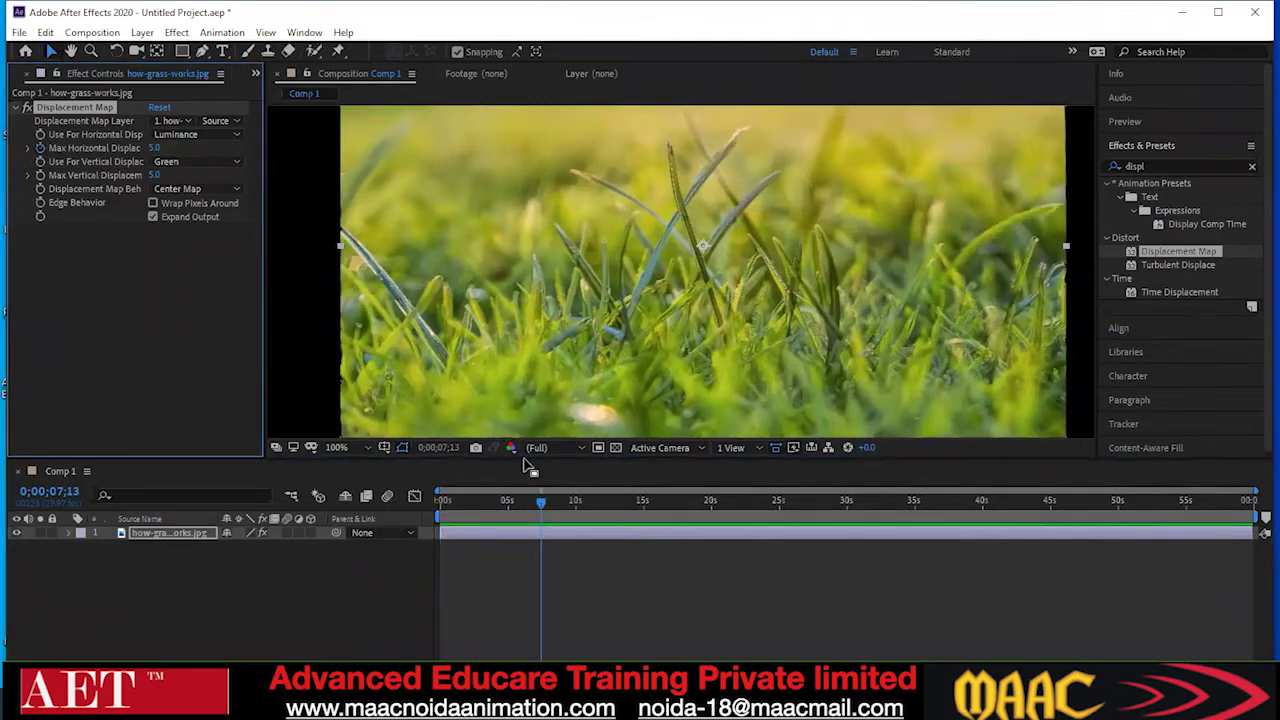
left_click_drag(538, 503, 430, 513)
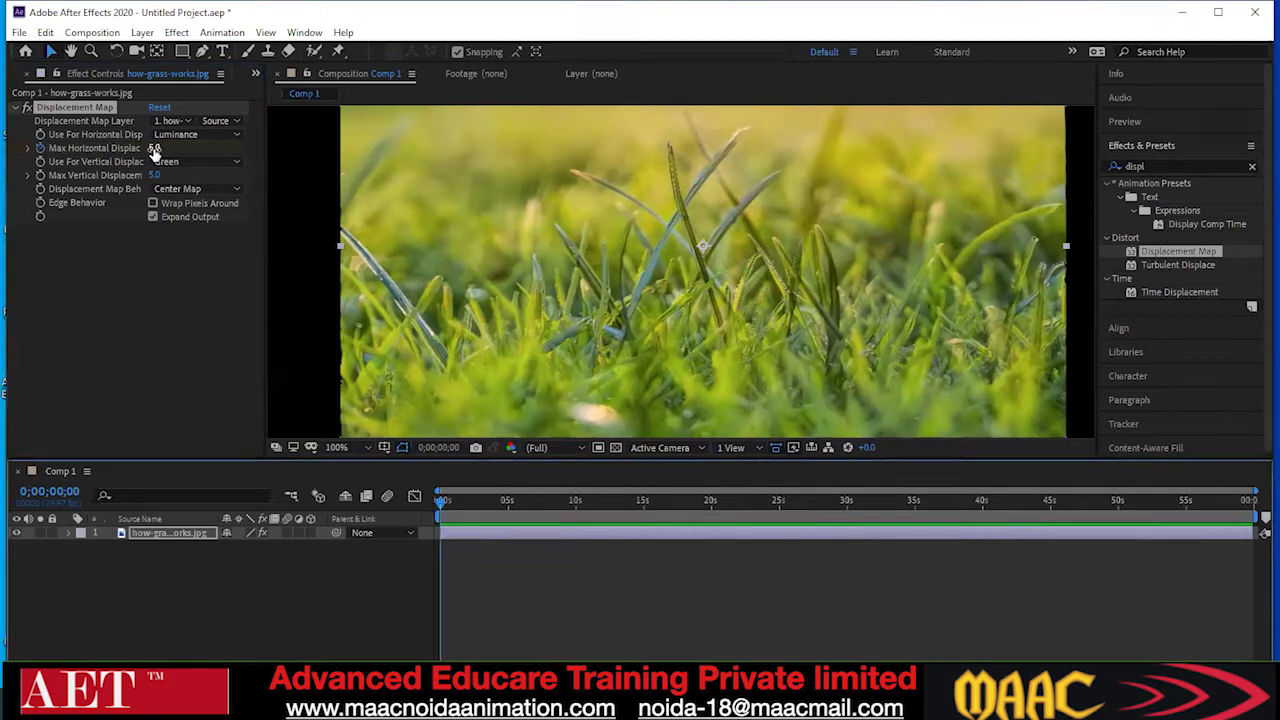
left_click_drag(156, 148, 176, 167)
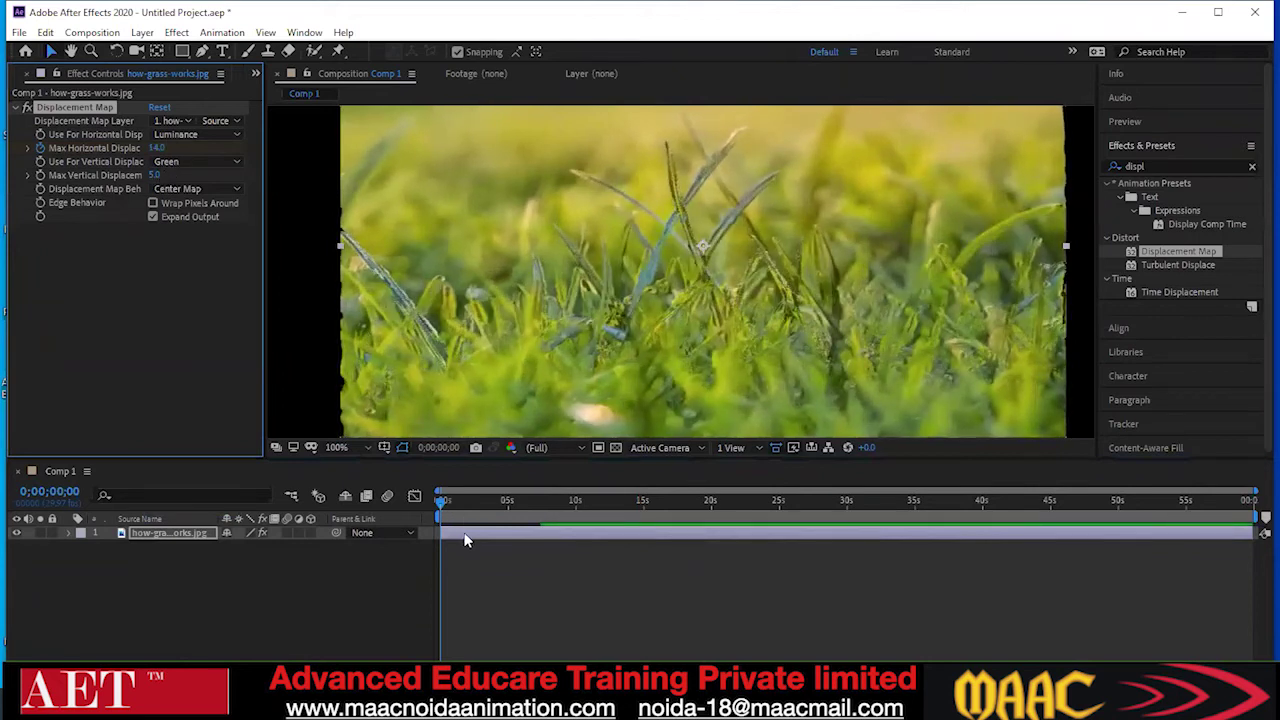
key("space")
left_click_drag(155, 148, 178, 160)
left_click_drag(570, 514, 651, 519)
left_click_drag(155, 148, 180, 146)
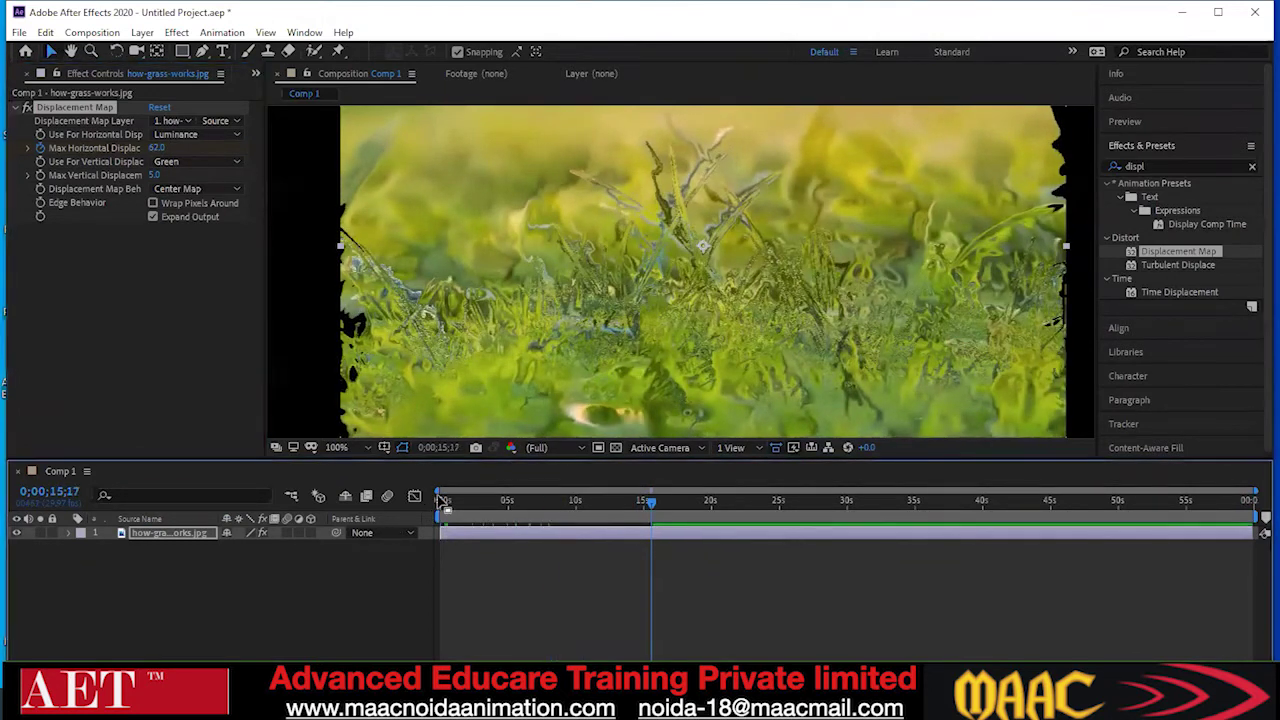
key("space")
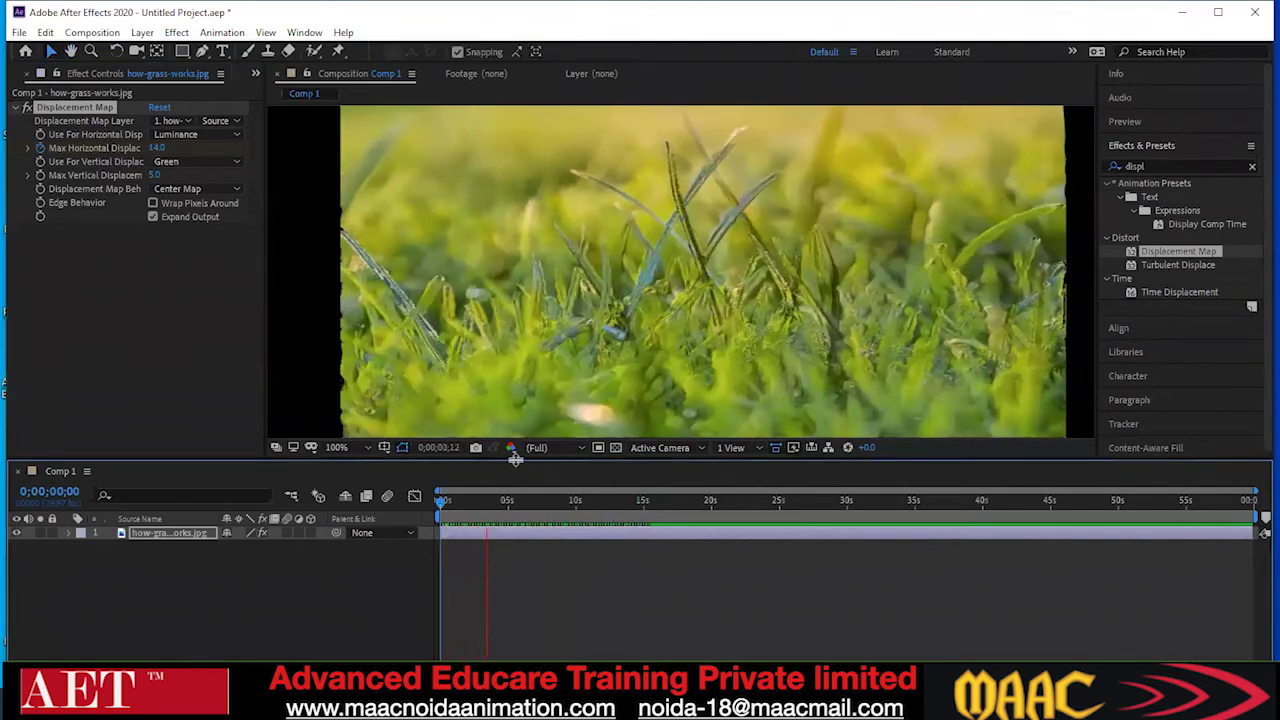
Animate Max Vertical Displacement from 43 near the start to 75 further along the timeline
left_click(445, 513)
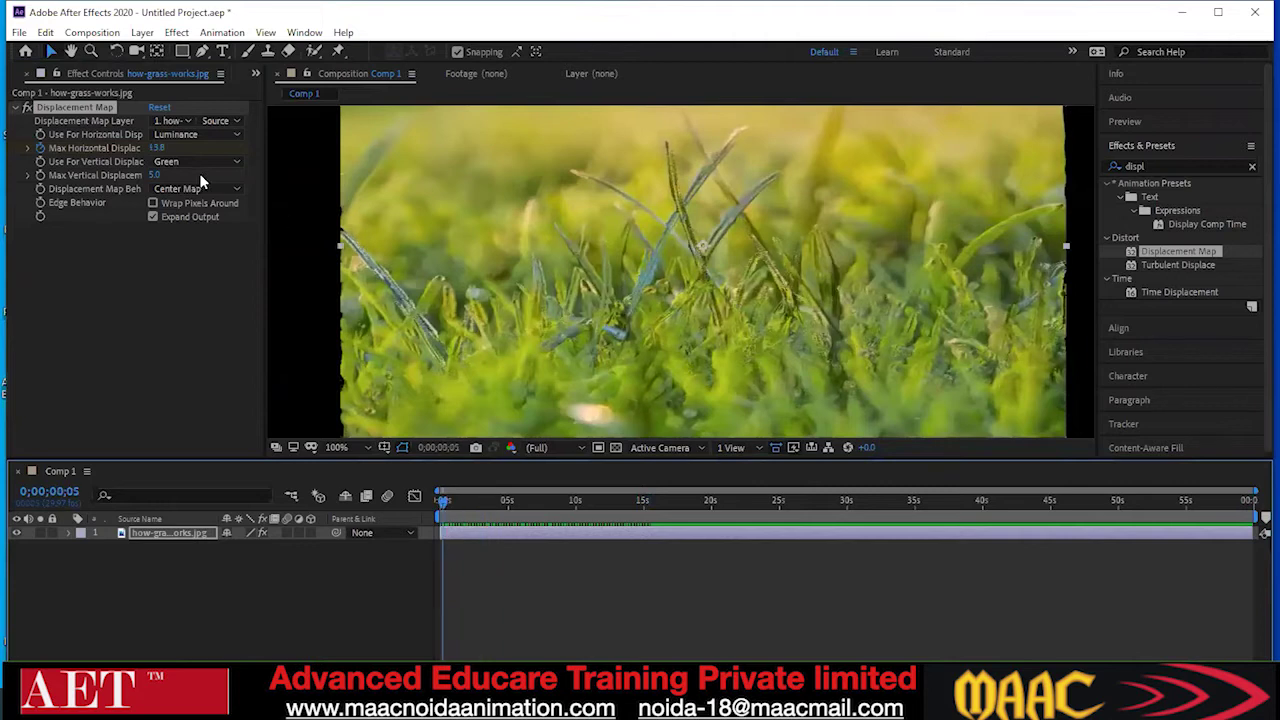
left_click(42, 181)
left_click_drag(155, 175, 195, 175)
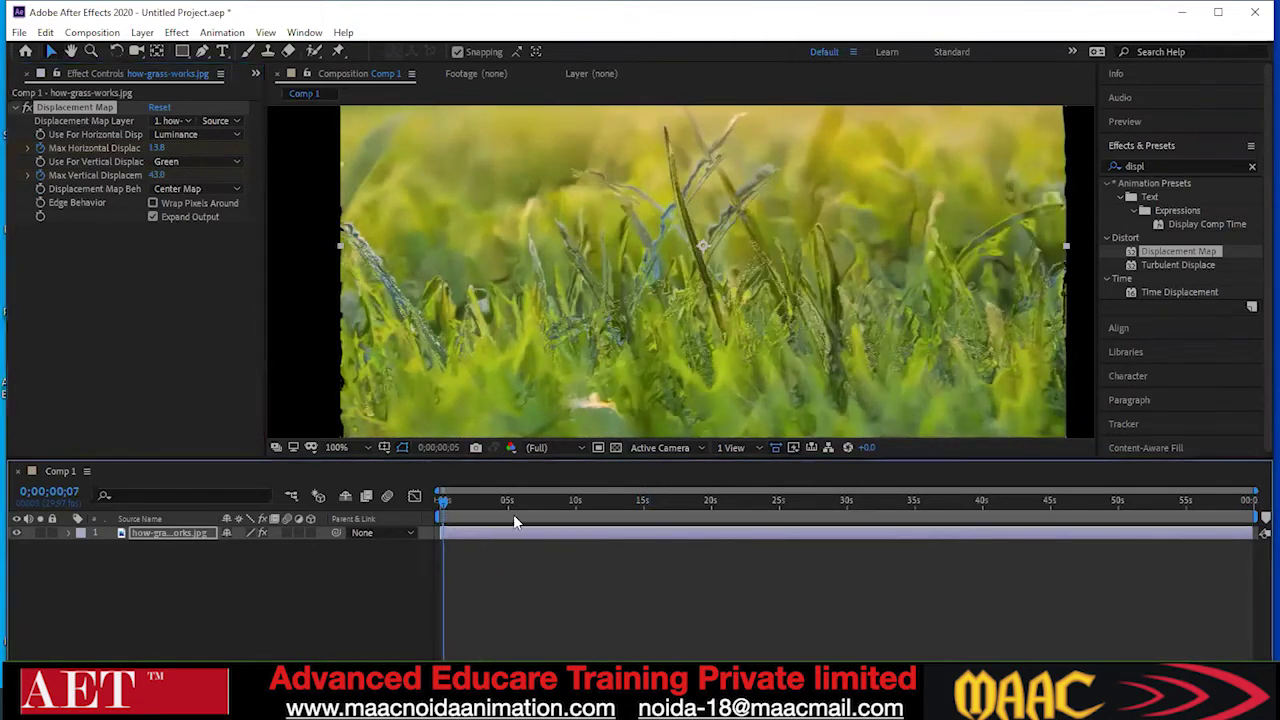
left_click(524, 503)
mouse_move(160, 172)
left_mouse_down()
mouse_move(187, 172)
mouse_move(160, 175)
left_mouse_up()
left_click(614, 503)
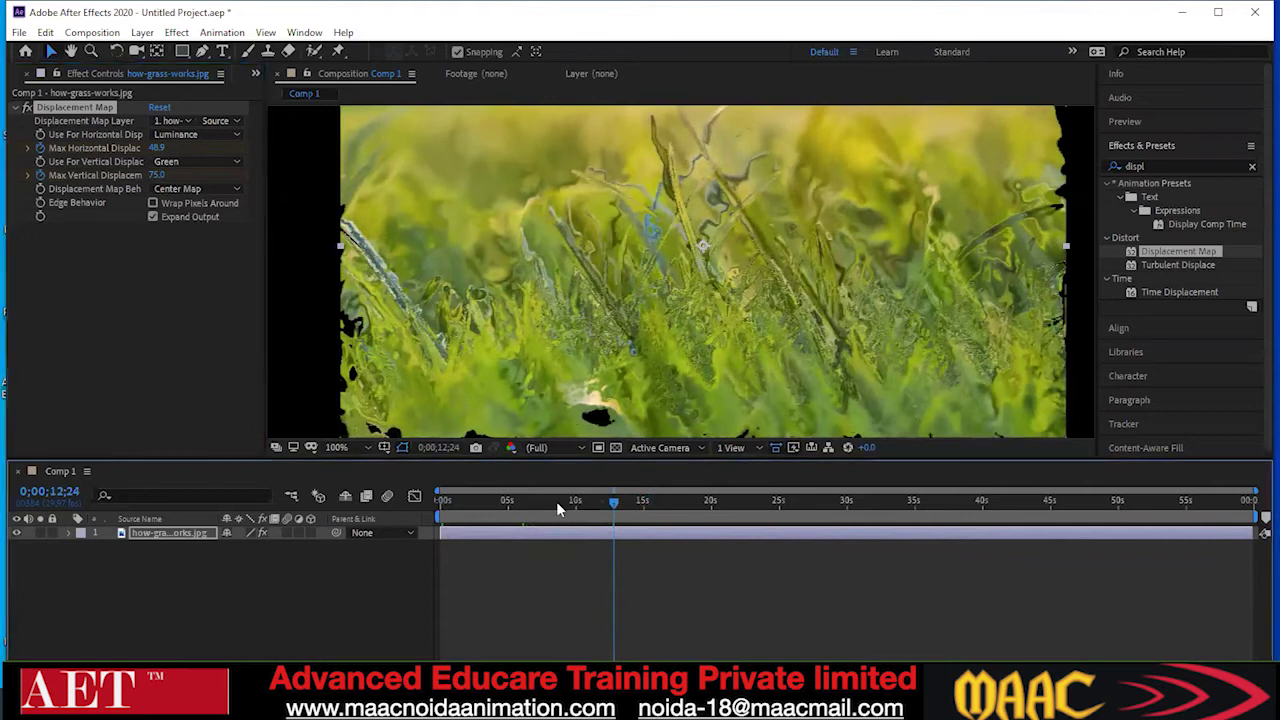
Preview the displacement animation from the start and delete the grass layer from Comp 1
key("Home")
key("space")
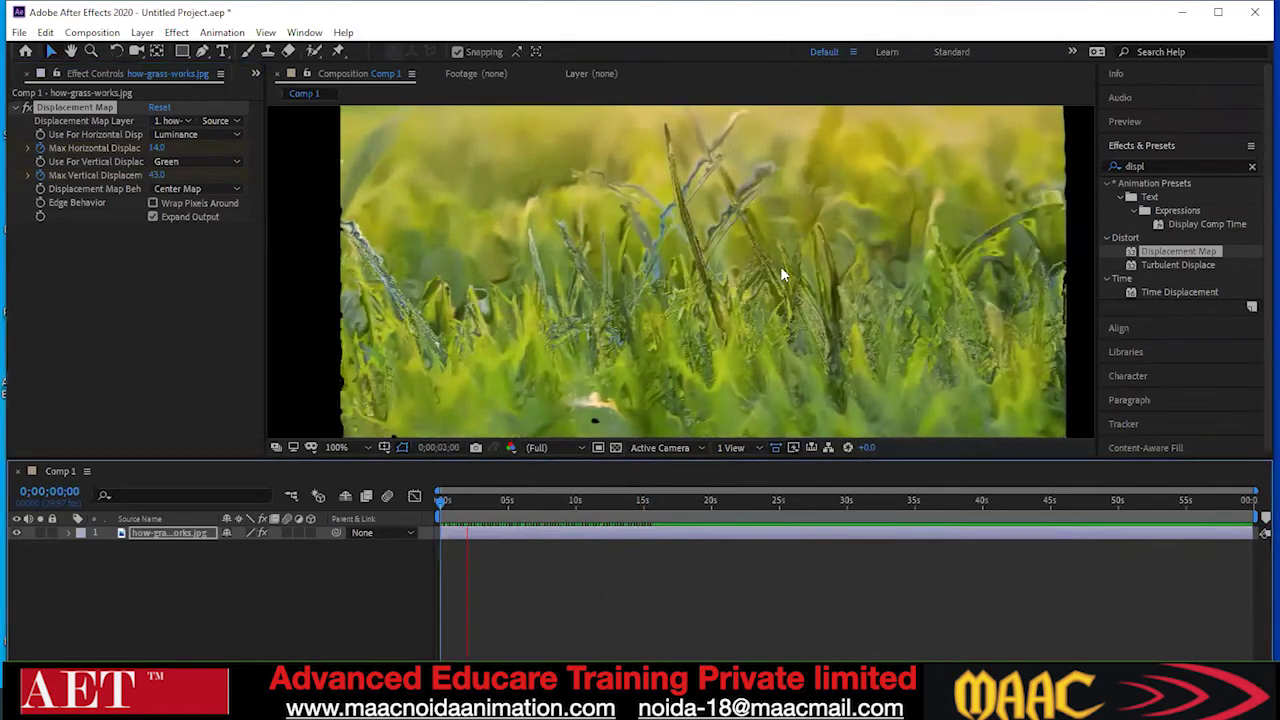
key("space")
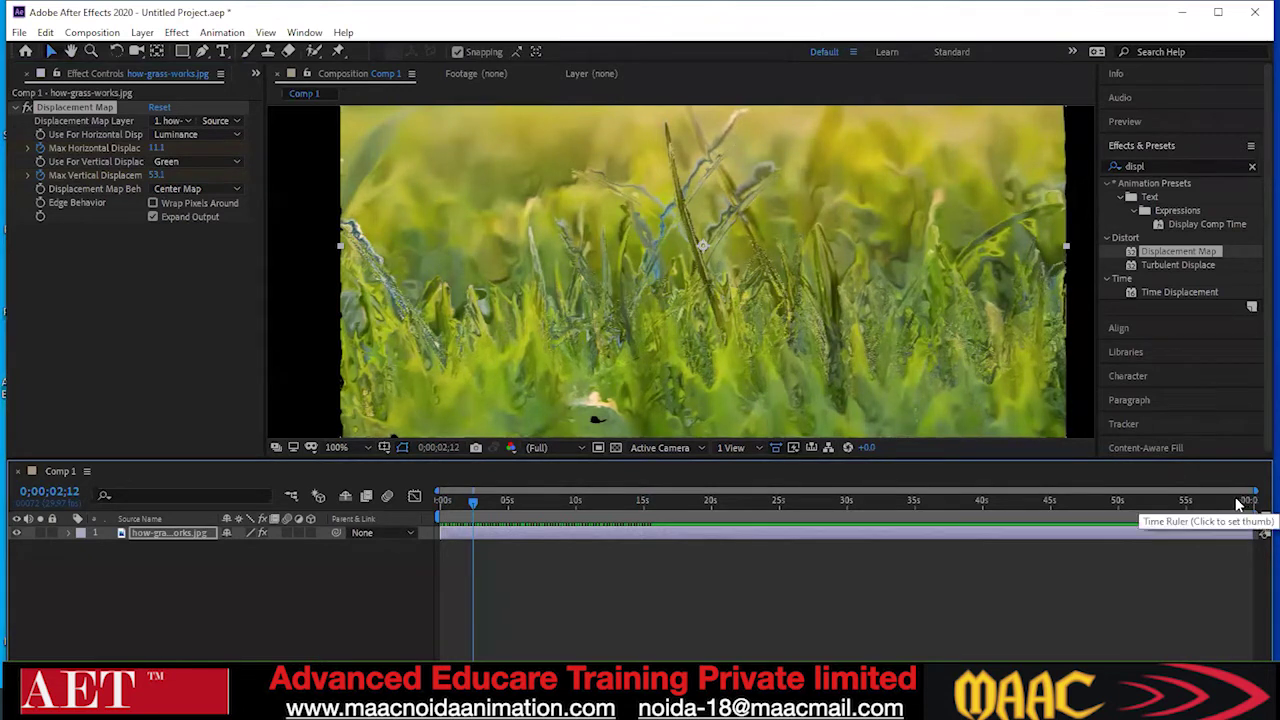
left_click_drag(157, 597, 203, 530)
key("Delete")
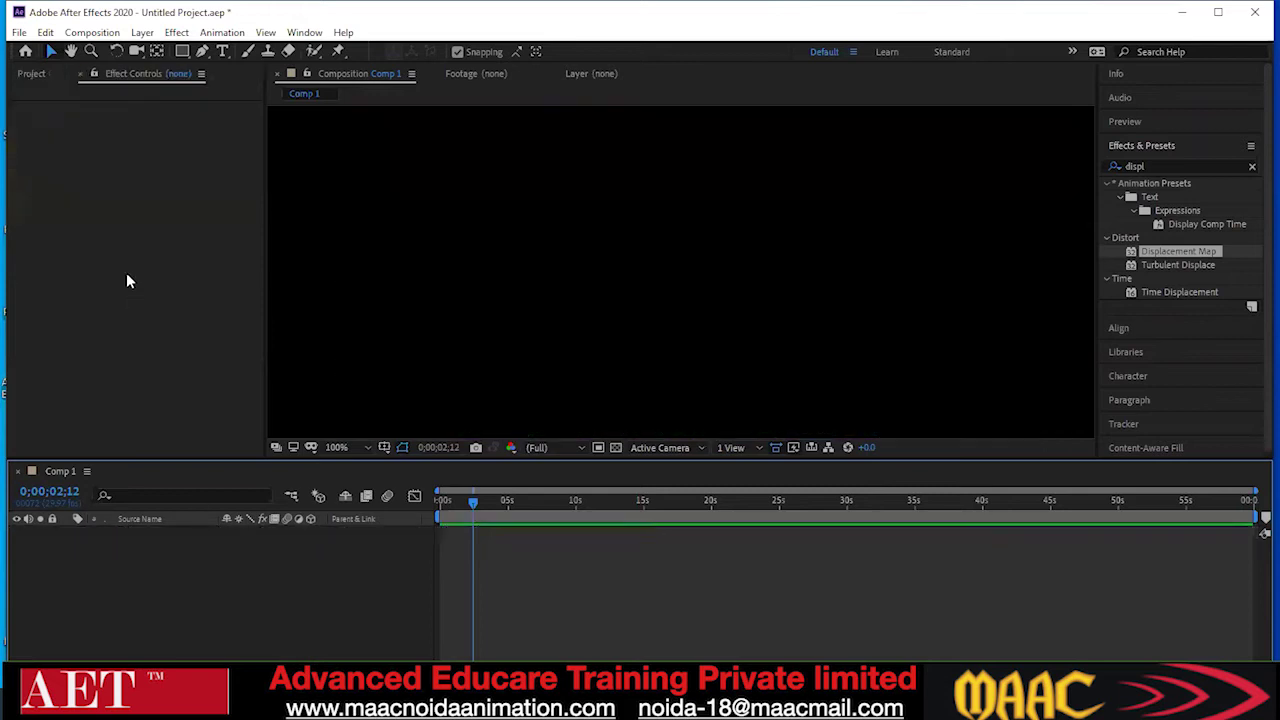
key("ctrl+0")
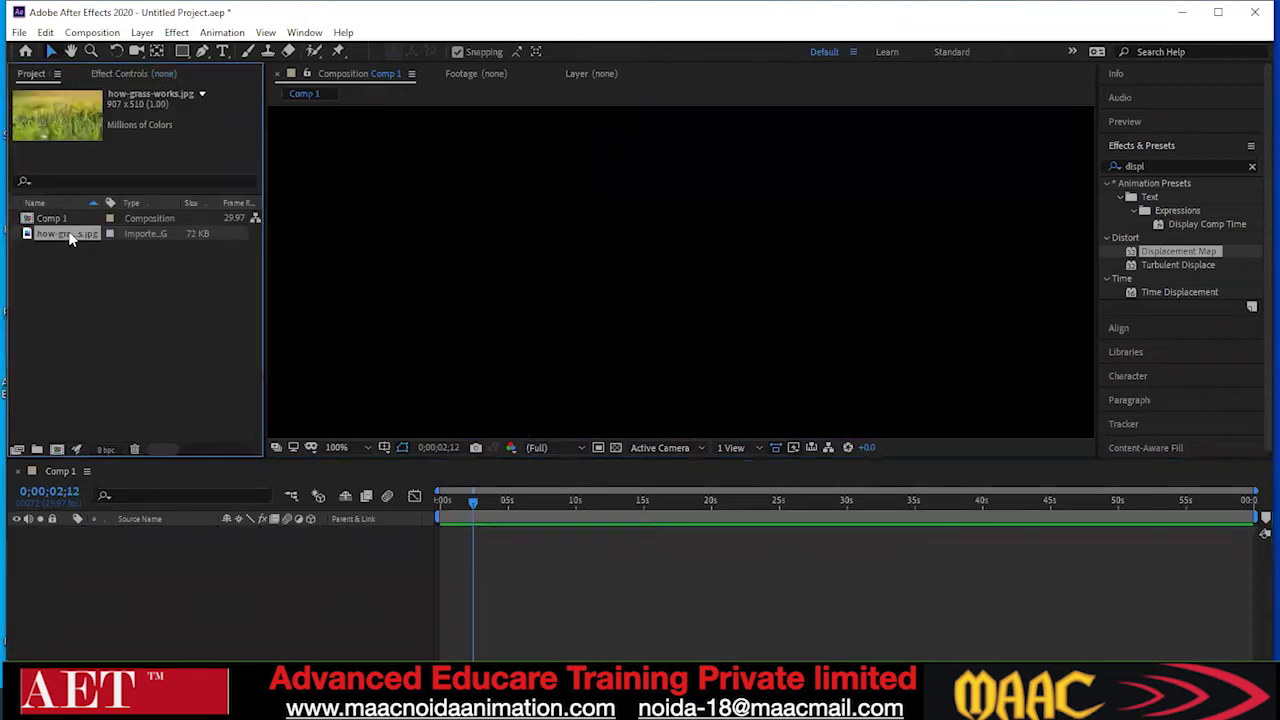
key("Delete")
double_click(65, 274)
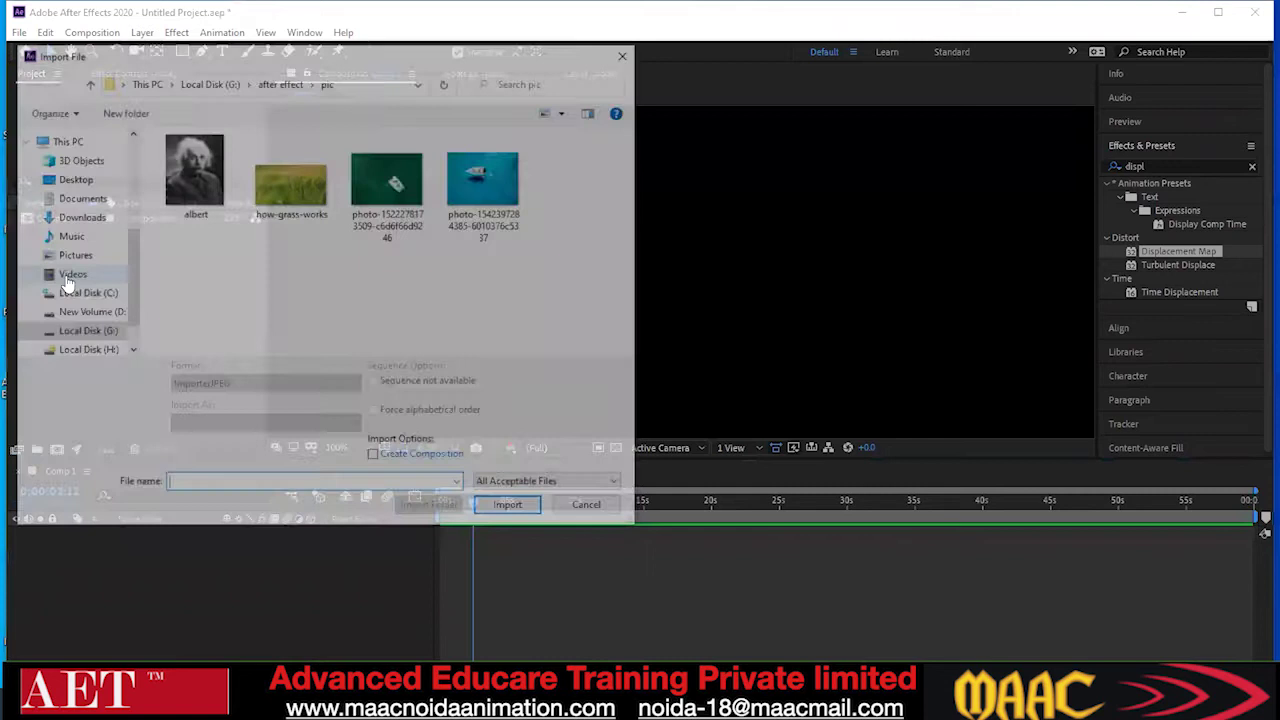
left_click(366, 213)
left_click(511, 508)
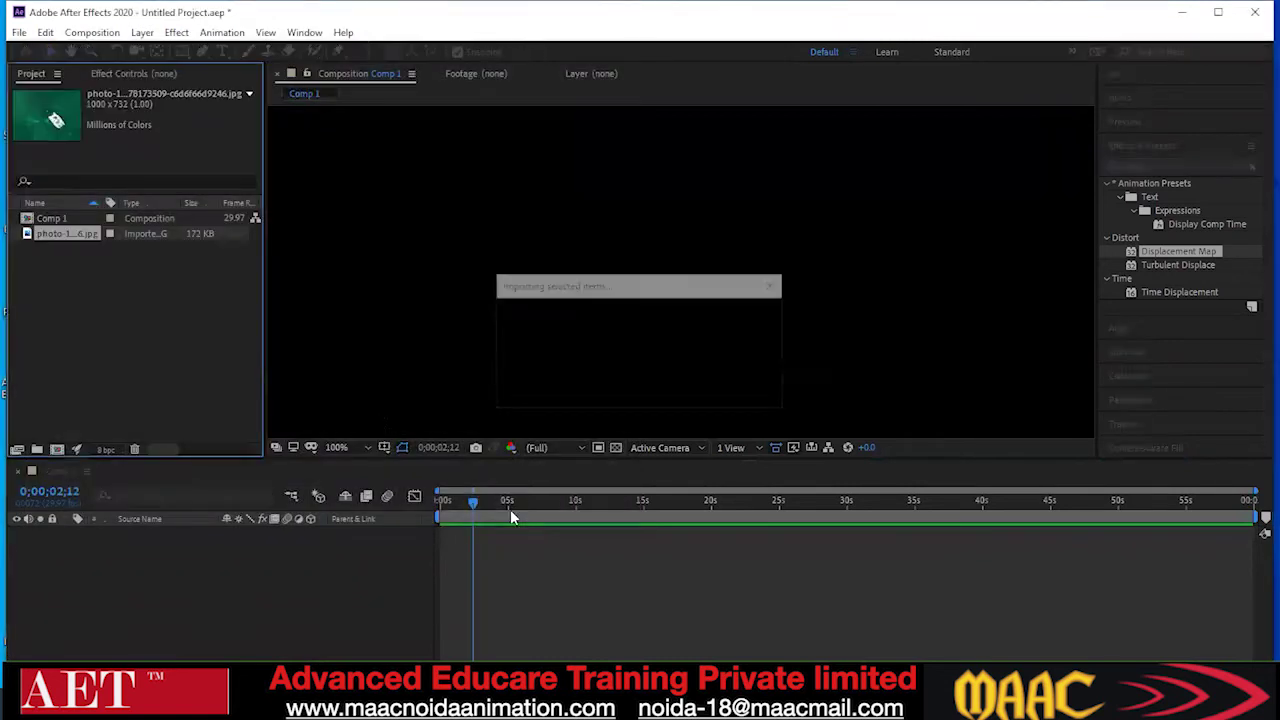
Add the boat photo to Comp 1 and duplicate its layer, keeping the upper copy selected
left_click_drag(70, 234, 65, 211)
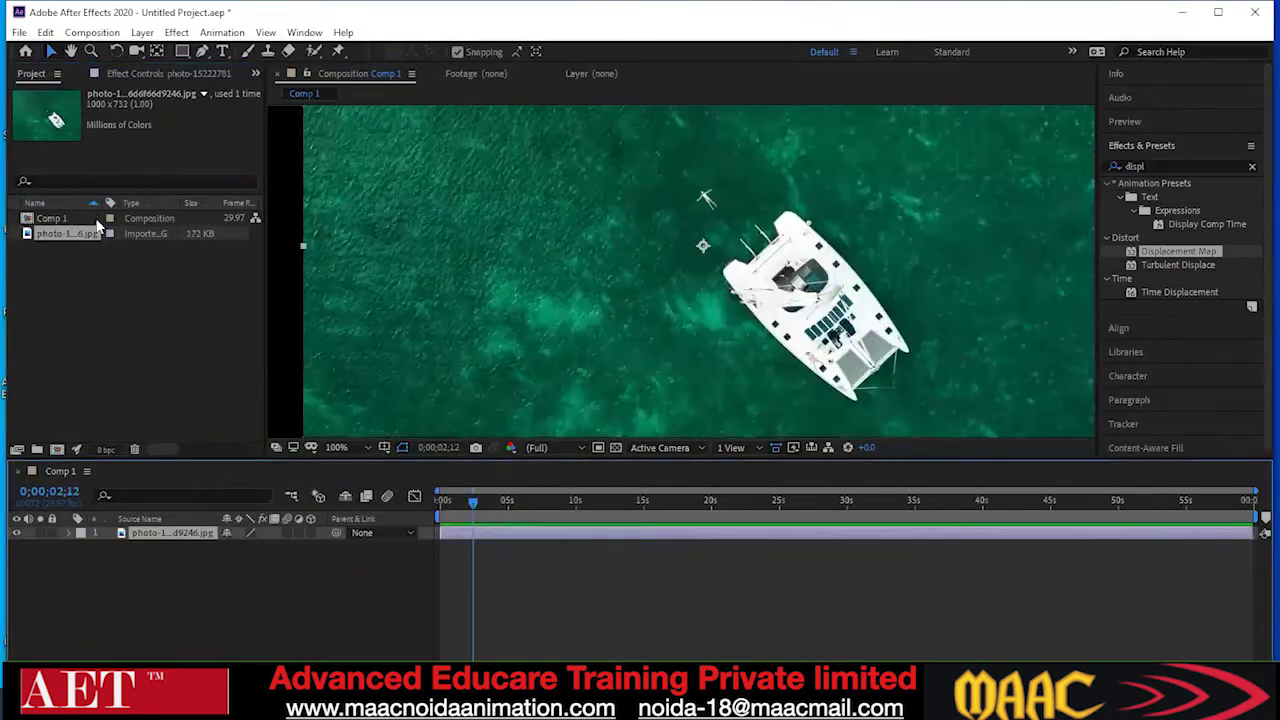
scroll(751, 261, "down", 4)
scroll(753, 268, "up", 2)
scroll(744, 253, "up", 2)
scroll(744, 250, "down", 2)
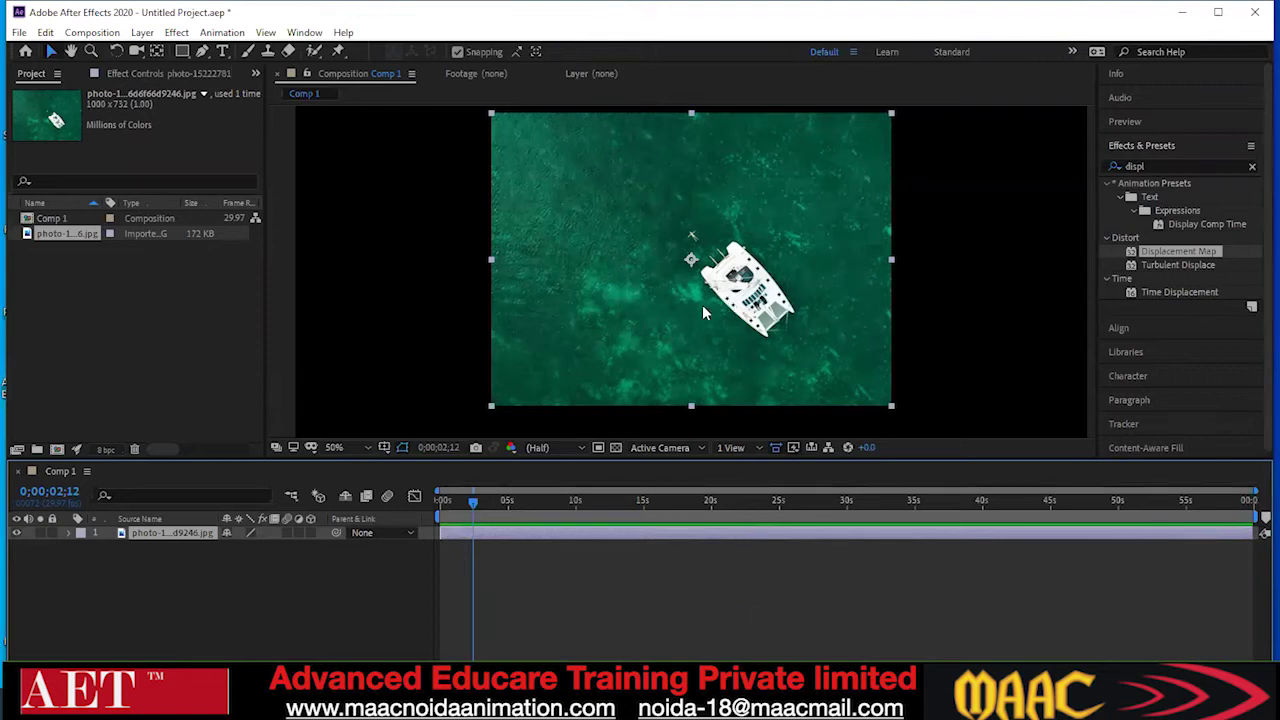
left_click(174, 579)
left_click(153, 537)
key("ctrl+d")
left_click(170, 590)
left_click(150, 537)
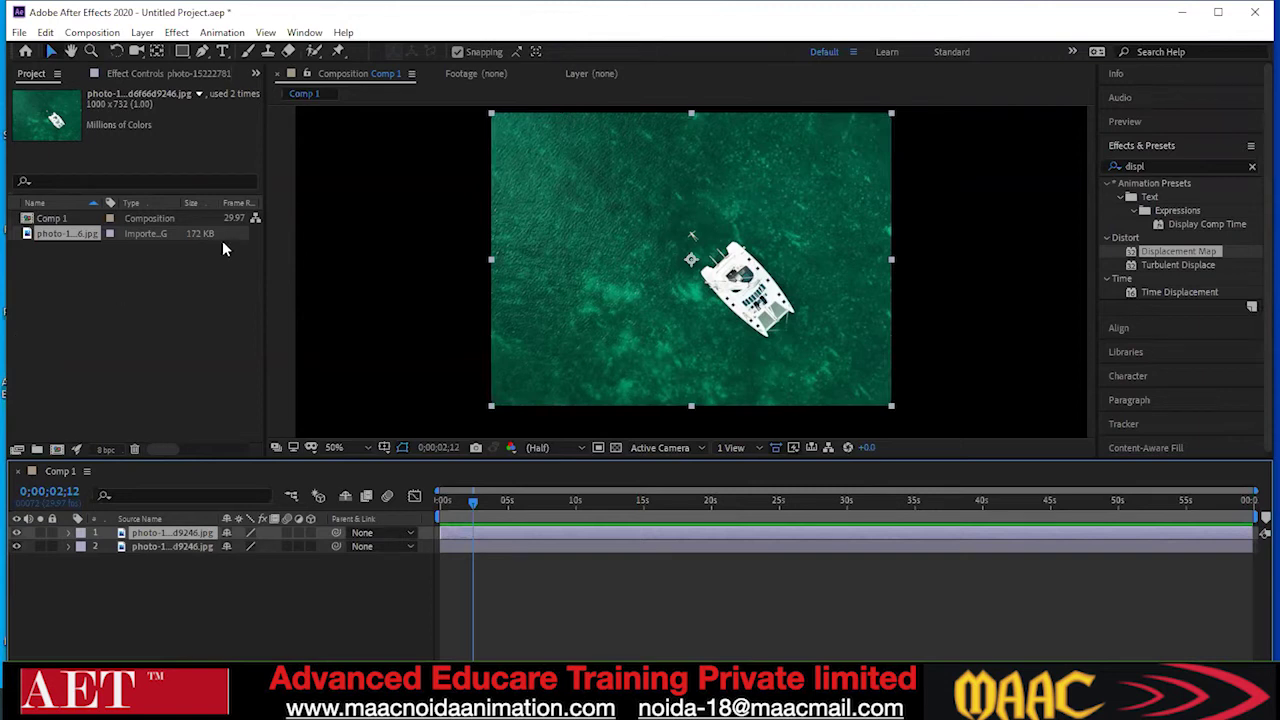
Start a Pen tool mask on the top layer, tracing the boat's upper end between its two hull tips
left_click(201, 52)
scroll(741, 263, "up", 2)
scroll(741, 263, "down", 1)
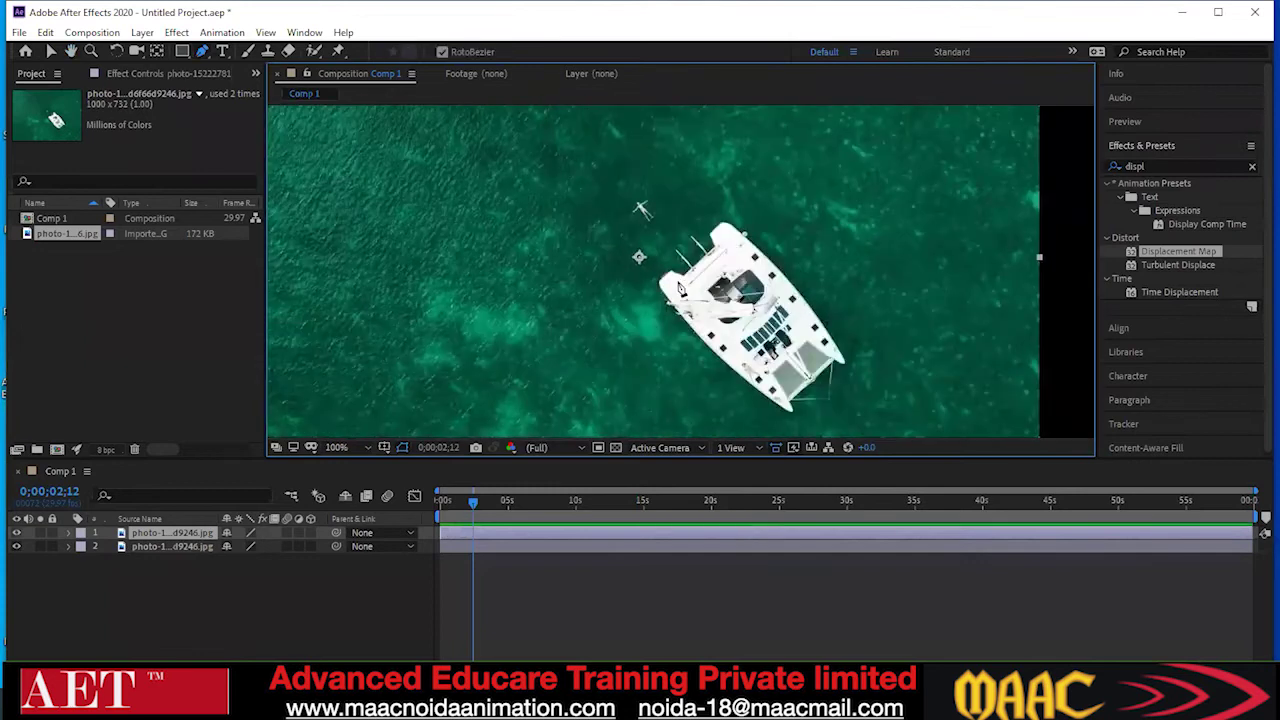
scroll(680, 285, "up", 1)
left_click(660, 270)
left_click(691, 287)
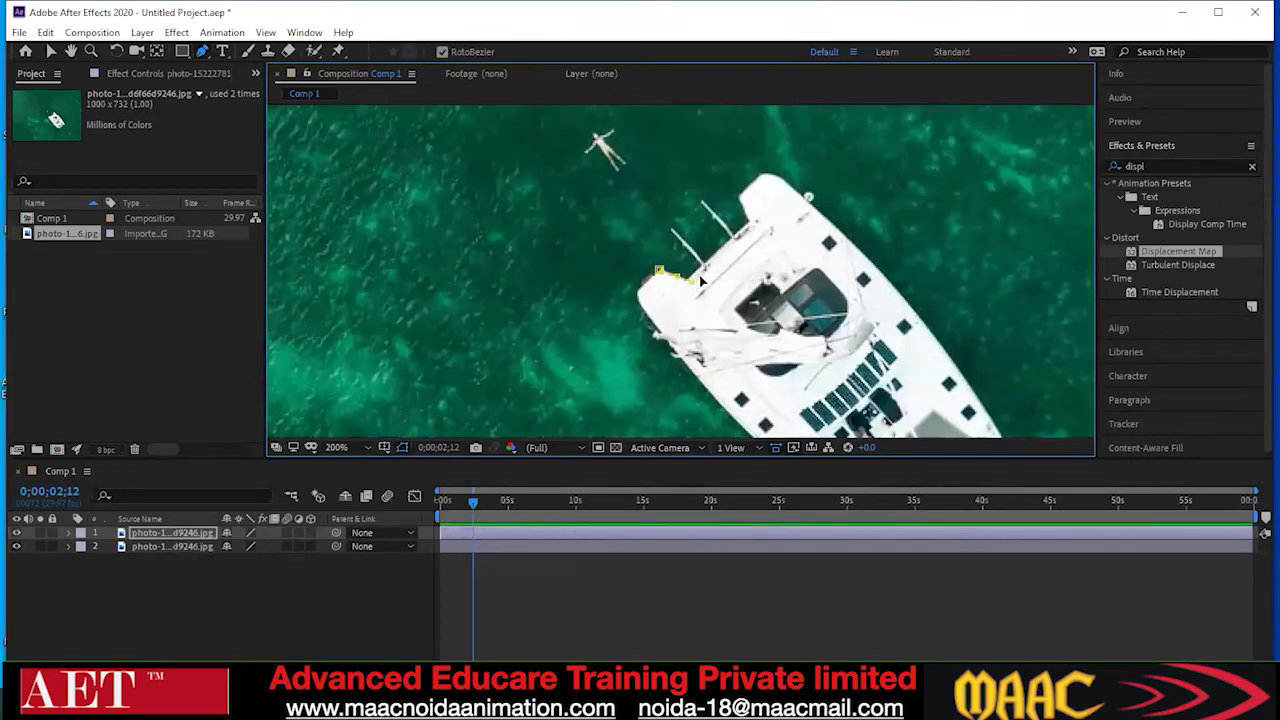
left_click(747, 224)
left_click(740, 196)
left_click(756, 182)
key("ctrl+z")
left_click(755, 180)
left_click(781, 176)
left_click_drag(810, 205, 718, 178)
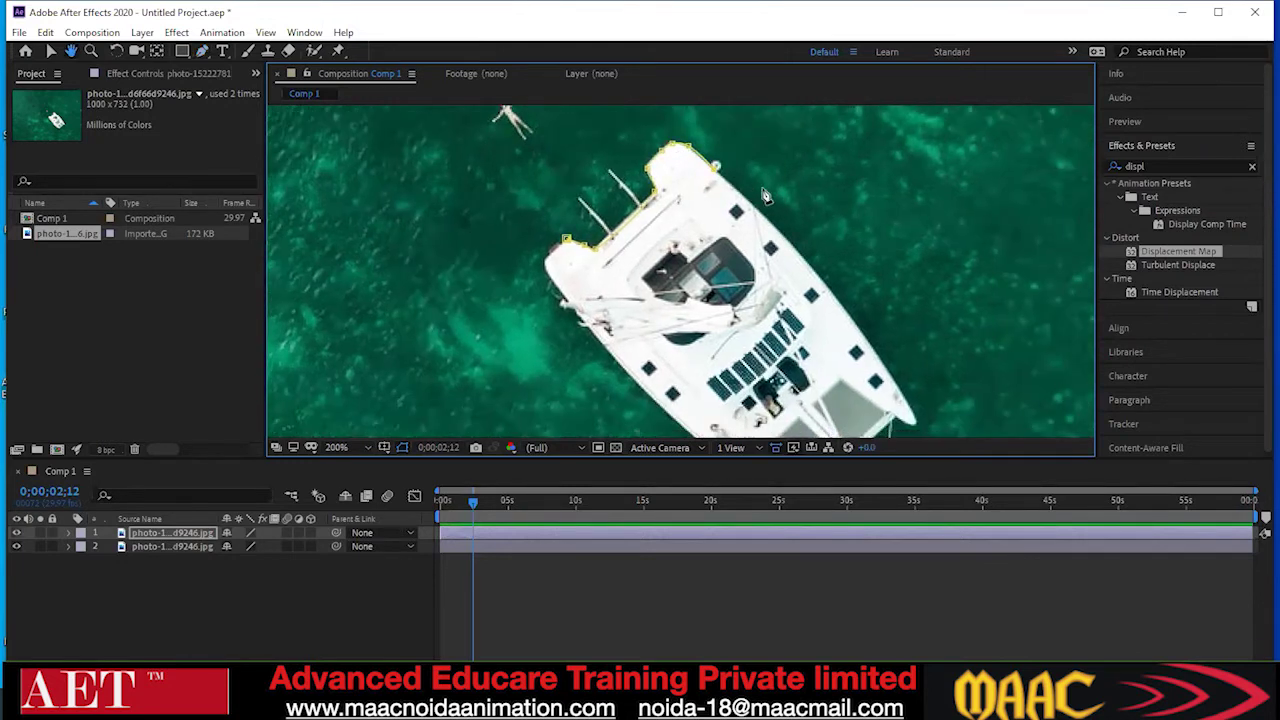
left_click(717, 163)
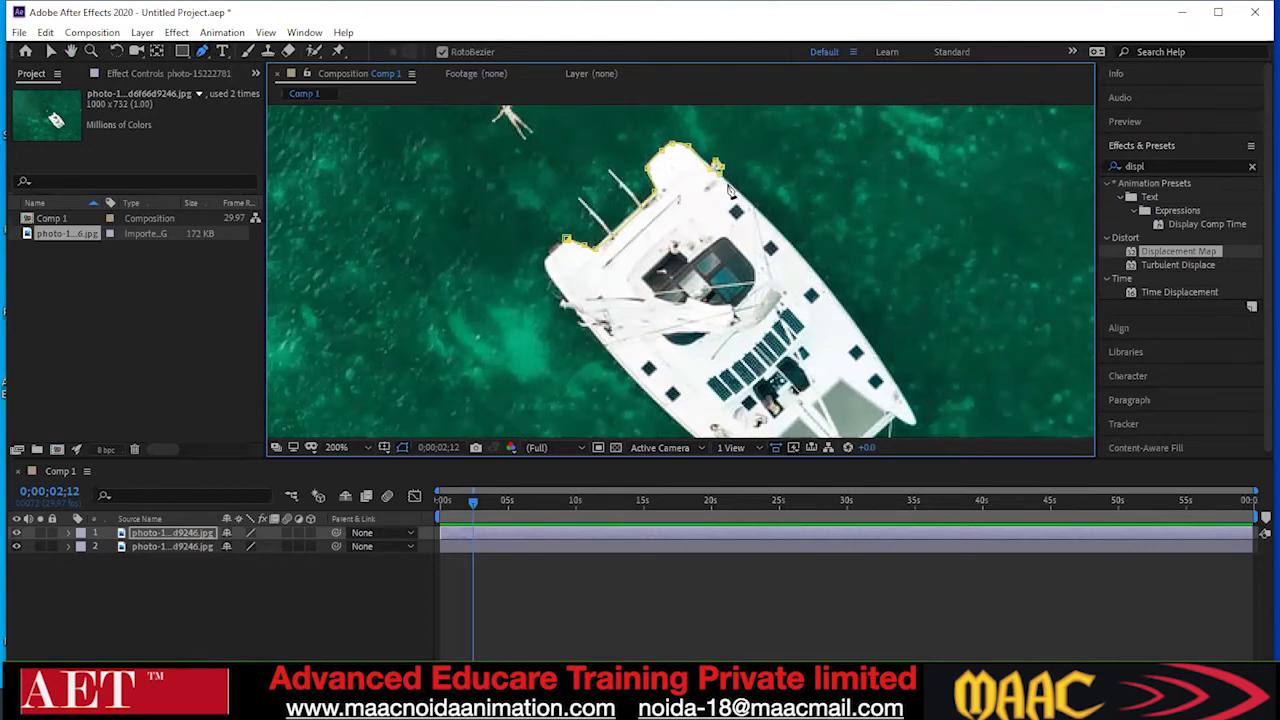
Continue the mask down the boat's right side, around its lower end and onto the left hull
left_click(760, 213)
left_click_drag(847, 272, 770, 190)
left_click(790, 241)
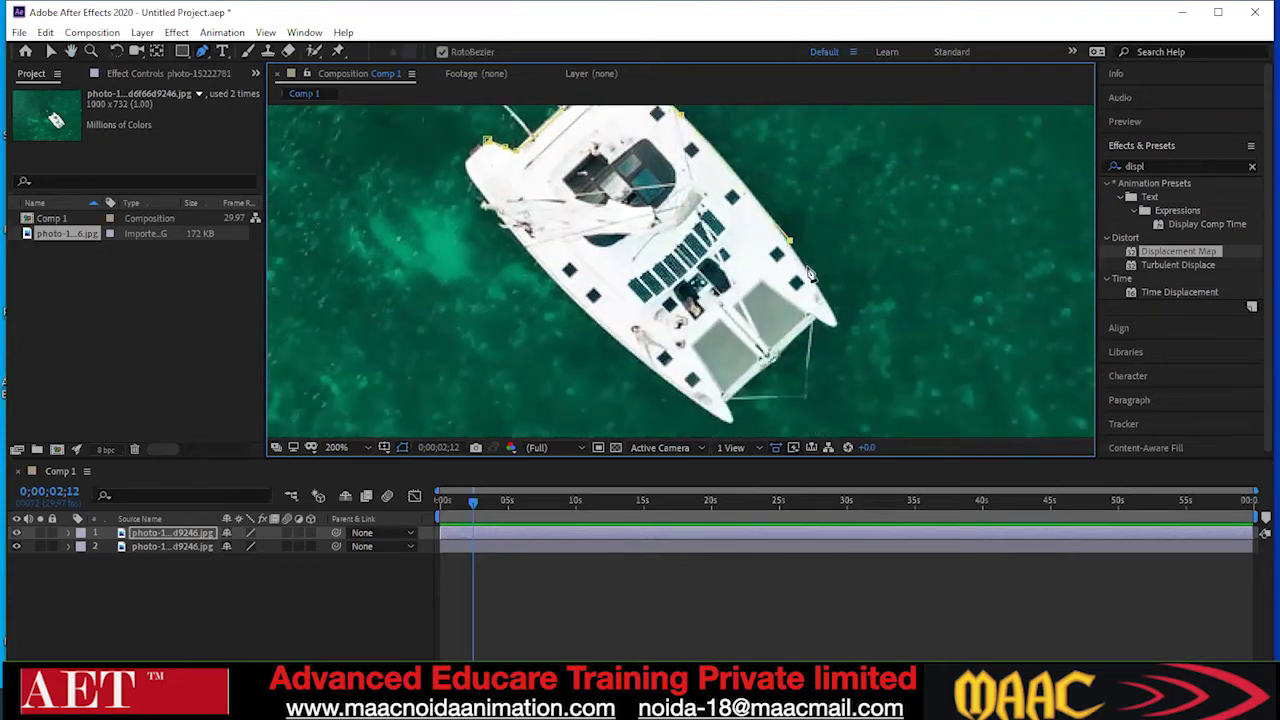
left_click(819, 291)
left_click(771, 357)
left_click(755, 378)
left_click(728, 400)
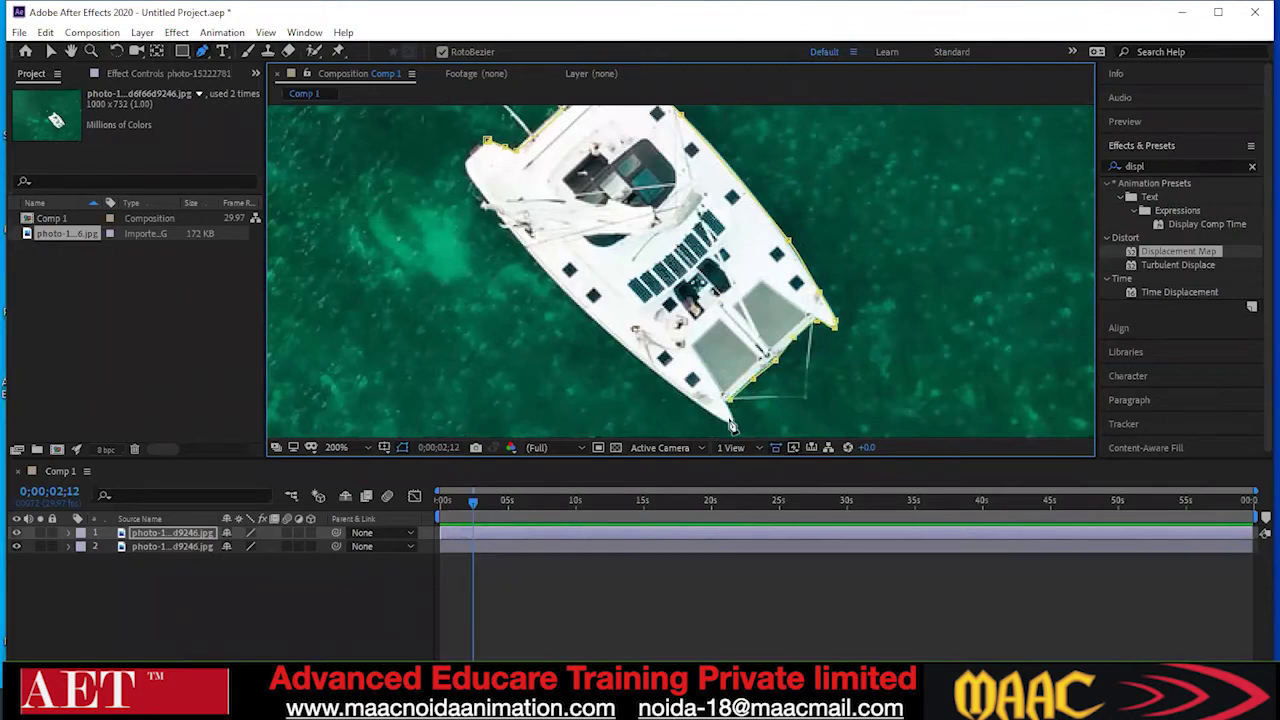
left_click(733, 419)
left_click(680, 395)
Trace the rest of the boat's left side and close the mask at its starting point
scroll(600, 285, "up", 3)
scroll(600, 285, "left", 3)
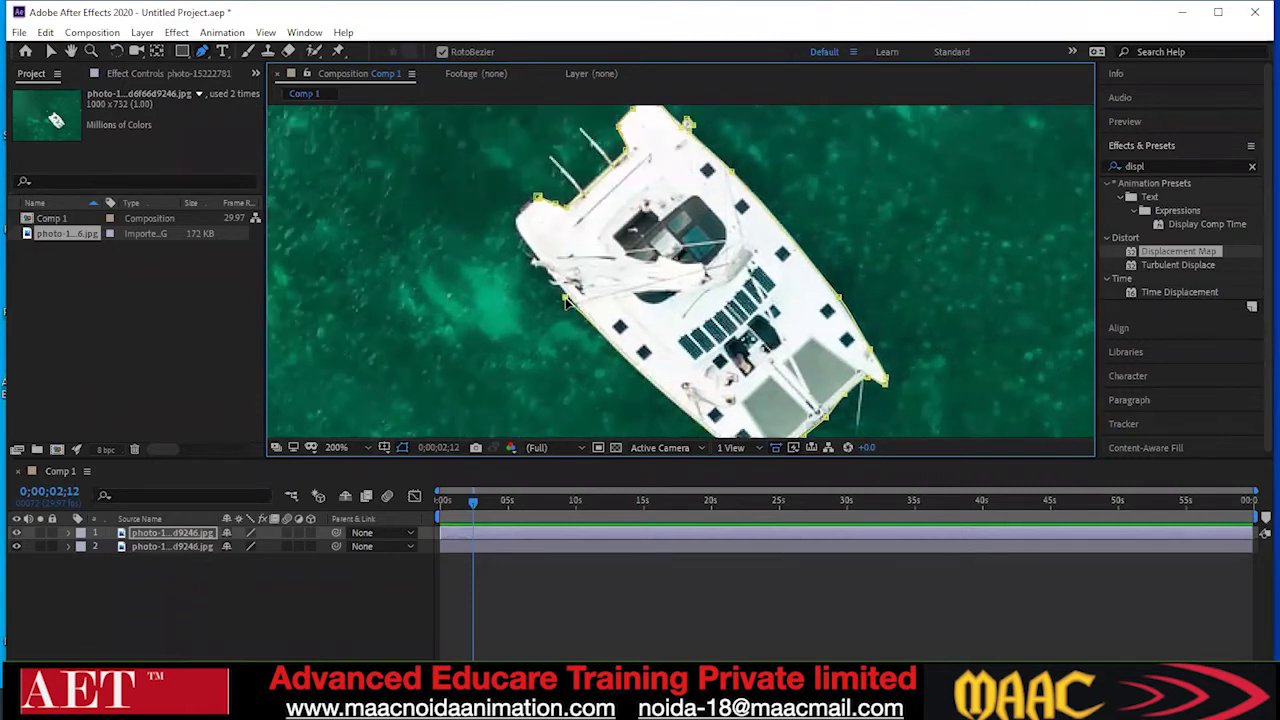
scroll(695, 285, "down", 2)
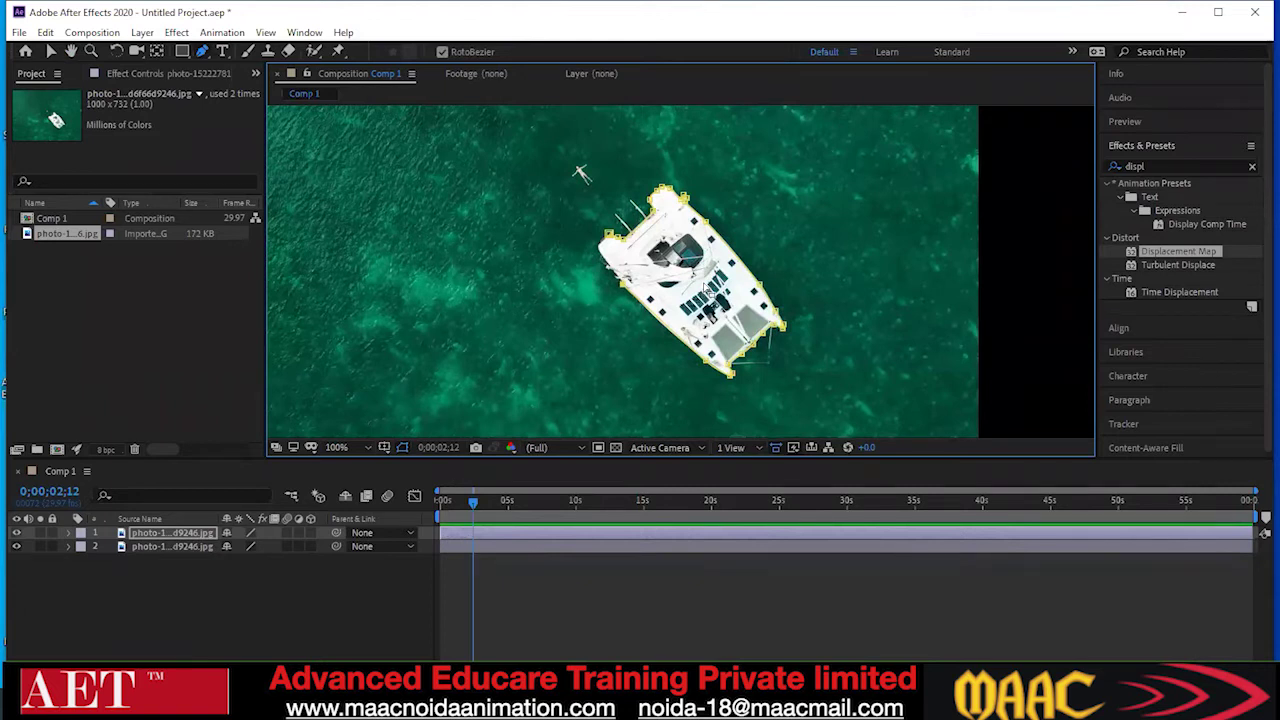
scroll(714, 391, "up", 2)
scroll(654, 311, "up", 2)
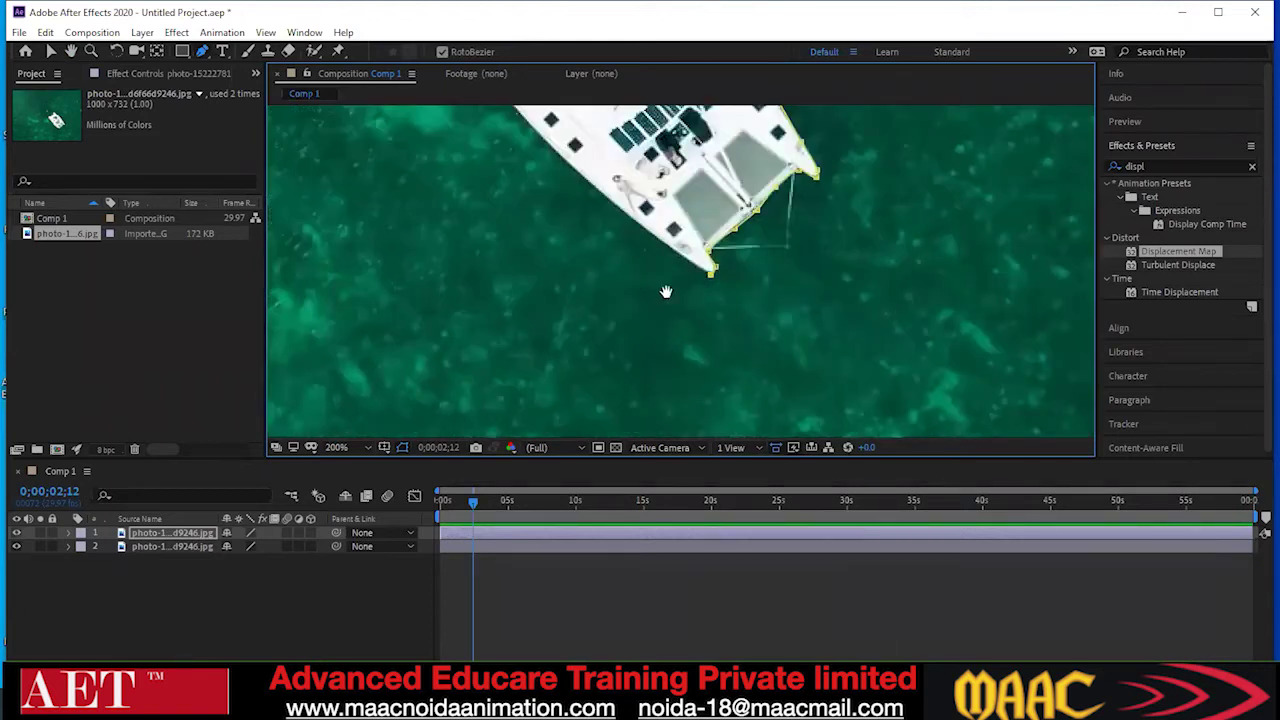
left_click_drag(666, 292, 712, 383)
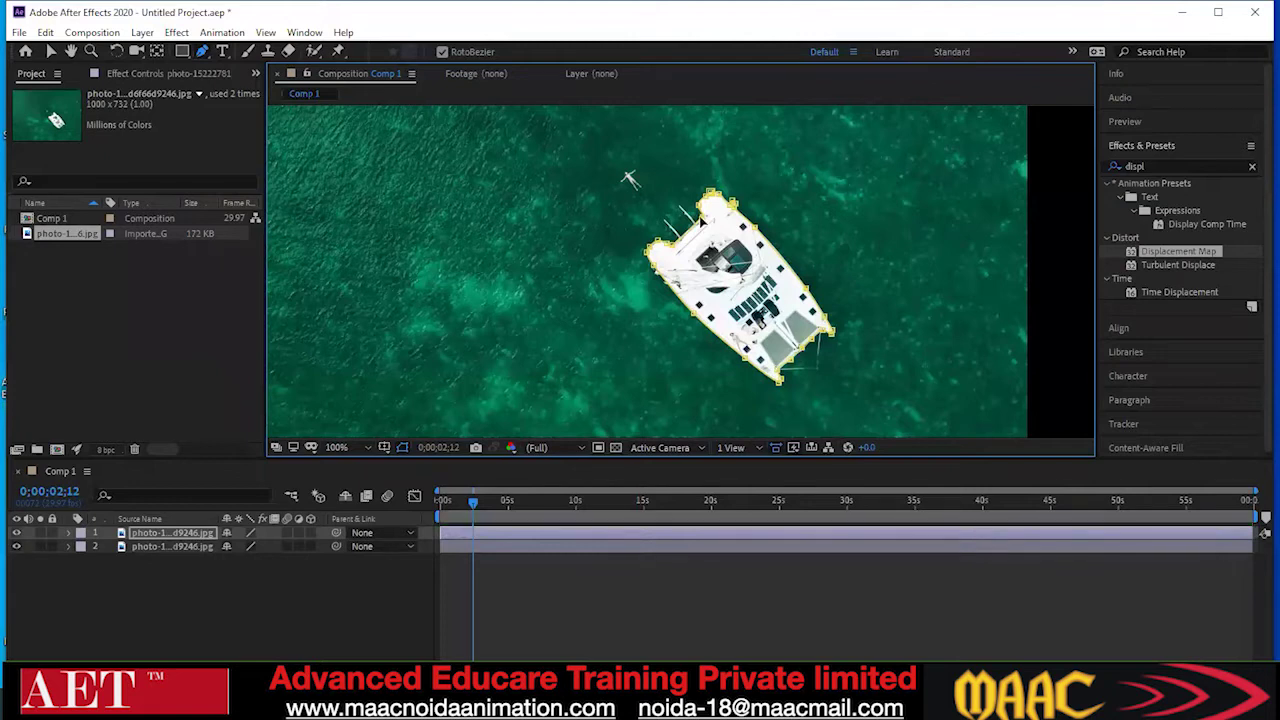
scroll(780, 345, "down", 2)
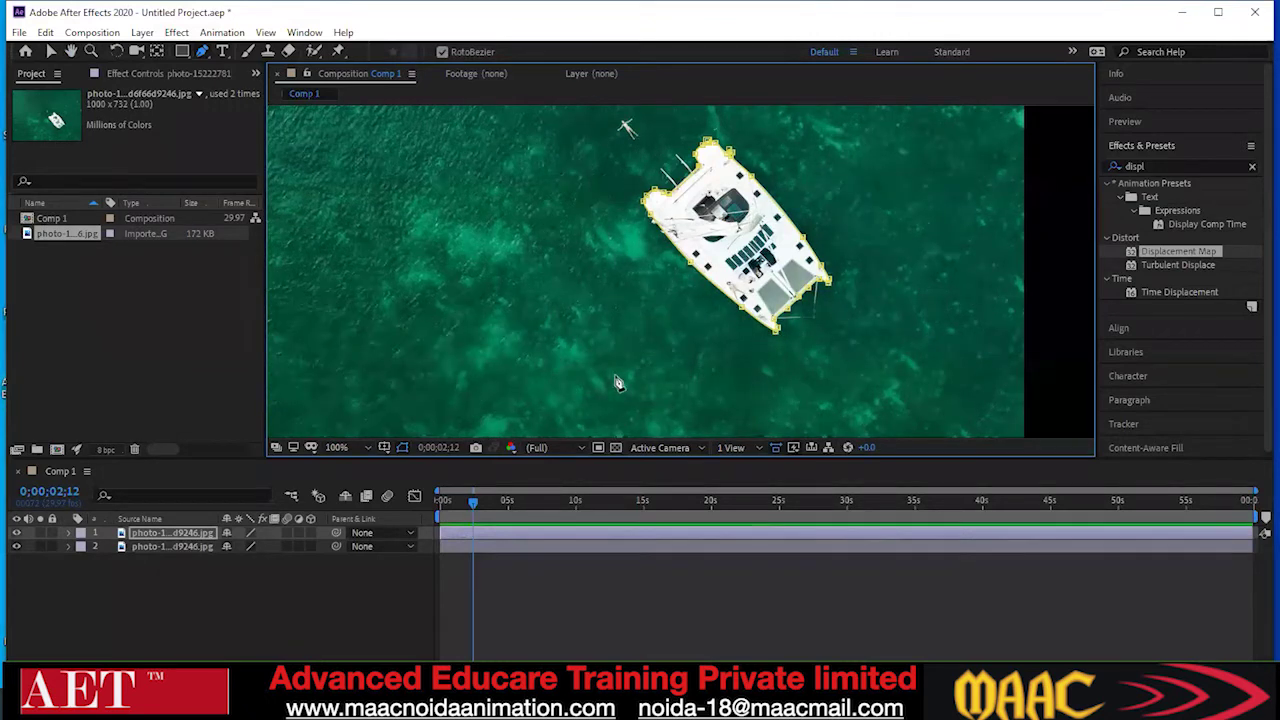
Set the mode of Mask 1 on the top layer to Subtract
left_click(67, 533)
left_click(84, 548)
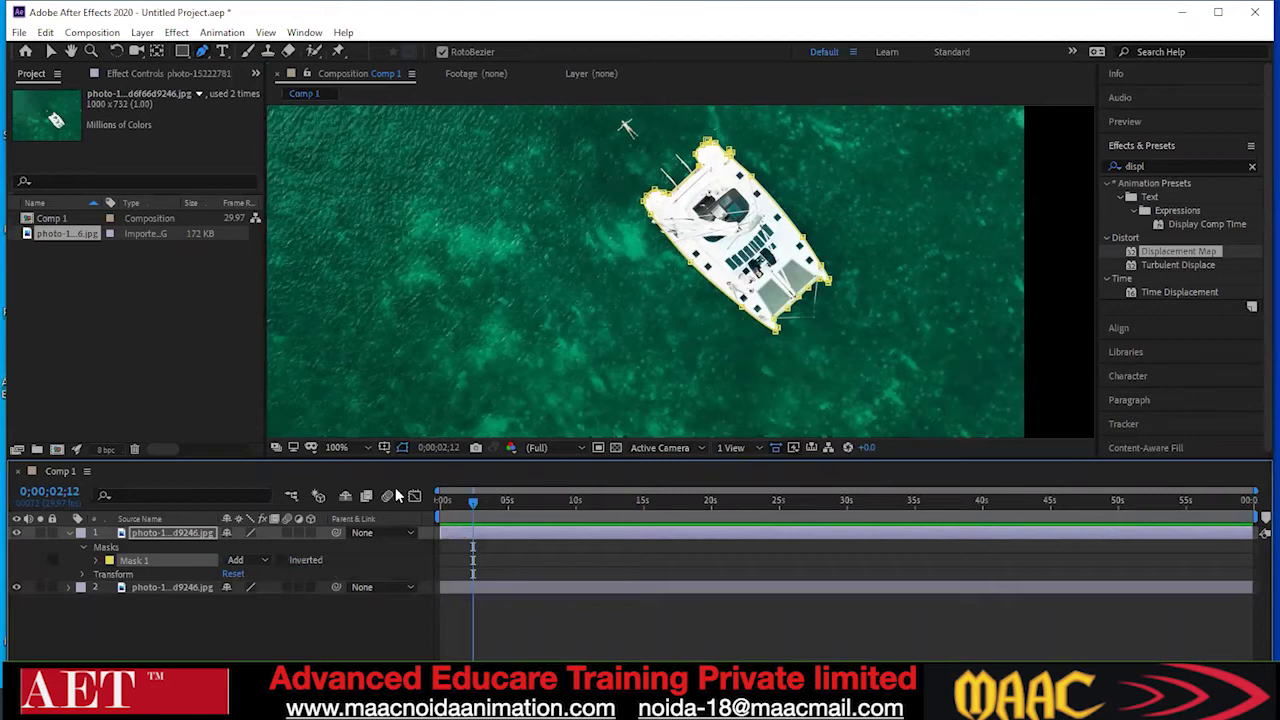
left_click(267, 557)
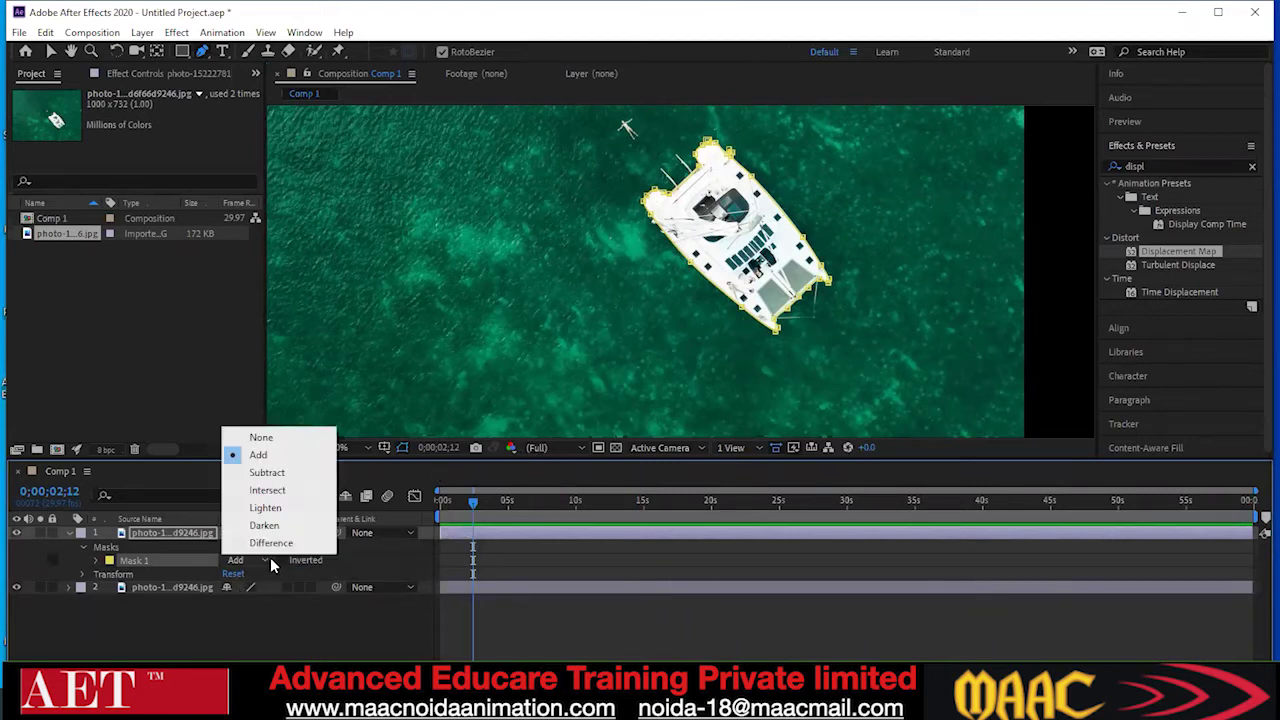
left_click(305, 473)
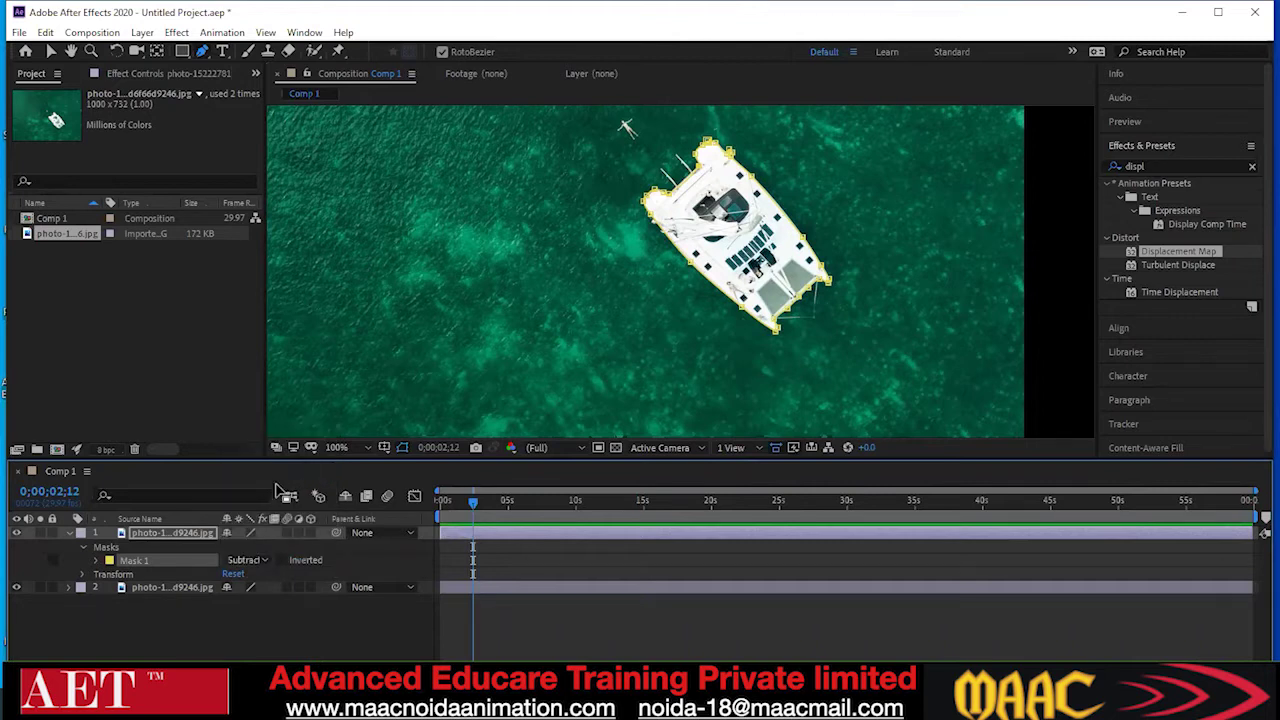
Toggle the bottom layer's visibility off and on to check the boat cutout, leaving the layer visible
left_click(17, 588)
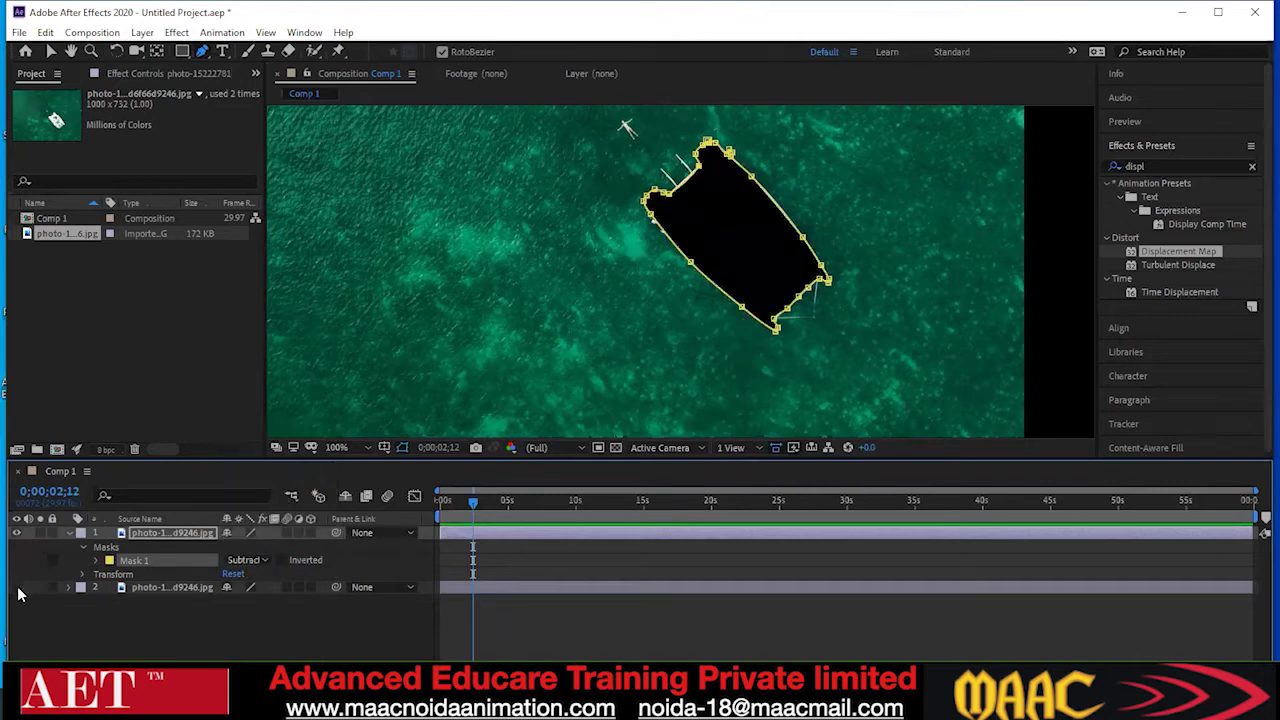
left_click(17, 588)
left_click(17, 588)
left_click(17, 588)
left_click(17, 588)
left_click(17, 588)
left_click(17, 588)
left_click(17, 588)
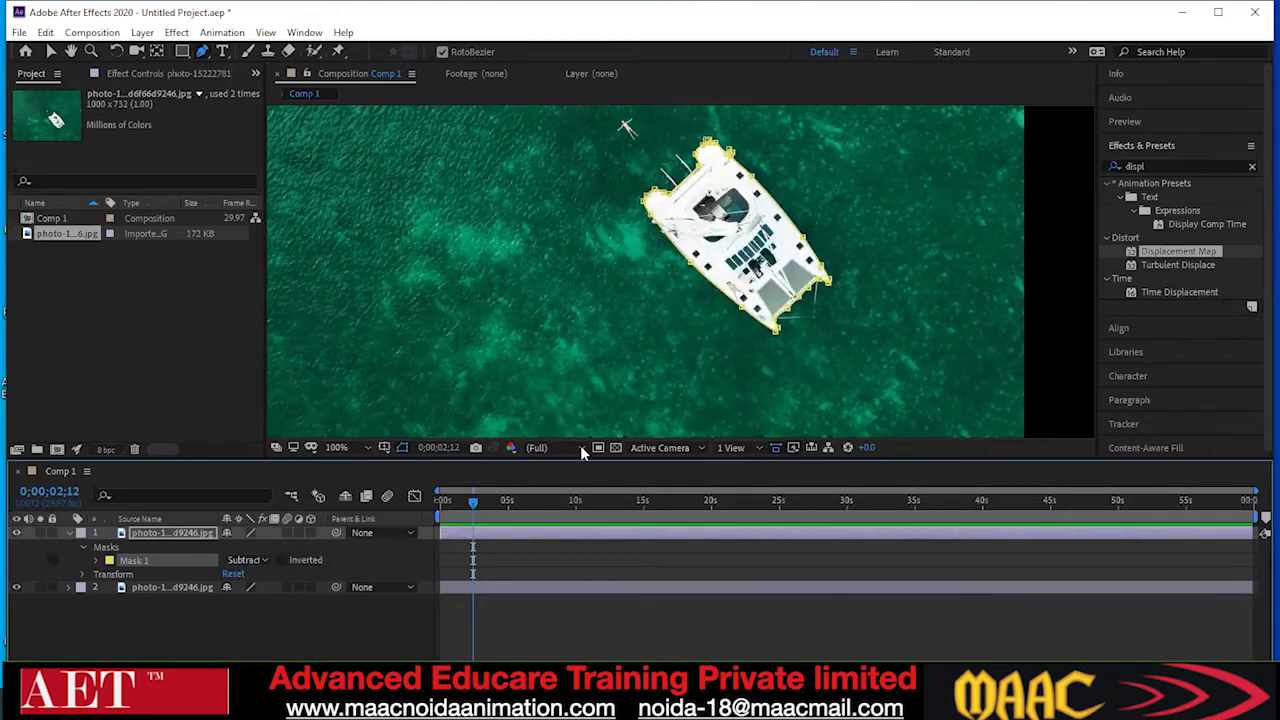
scroll(624, 302, "down", 4)
scroll(624, 302, "up", 2)
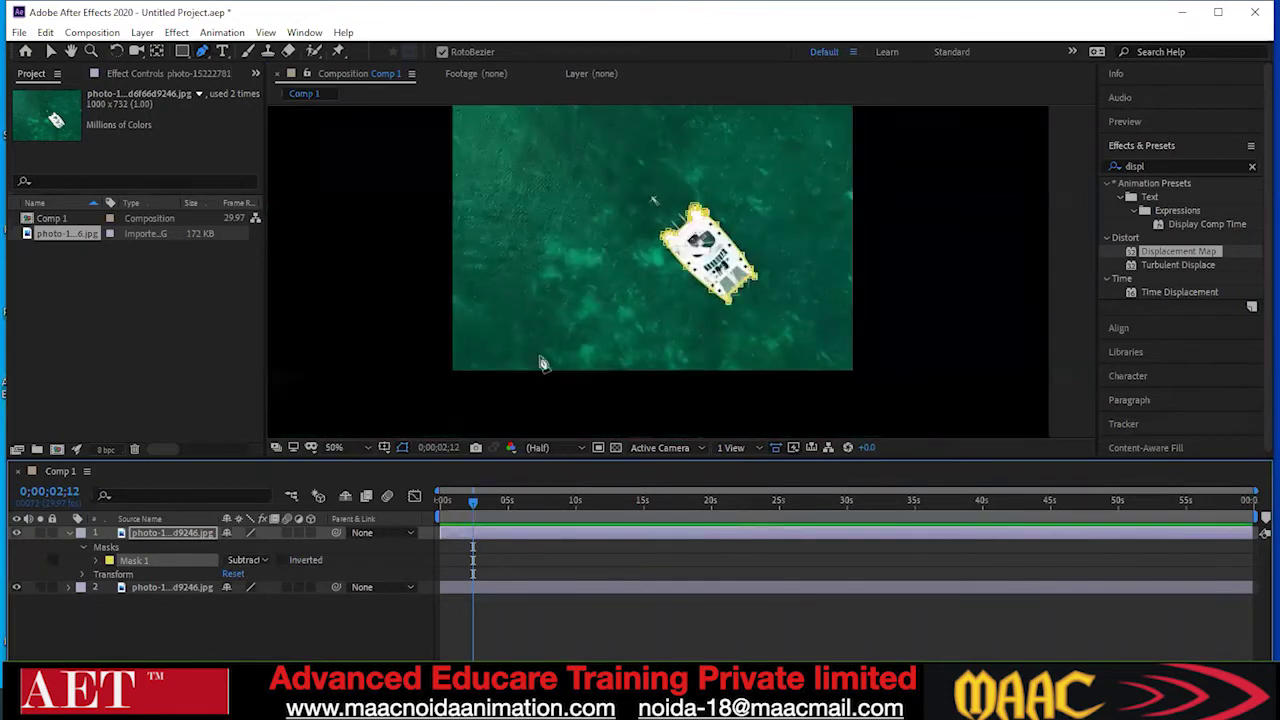
Collapse the top layer's properties, find Fractal Noise with "fracta" and apply it to that layer
left_click(95, 560)
left_click(85, 548)
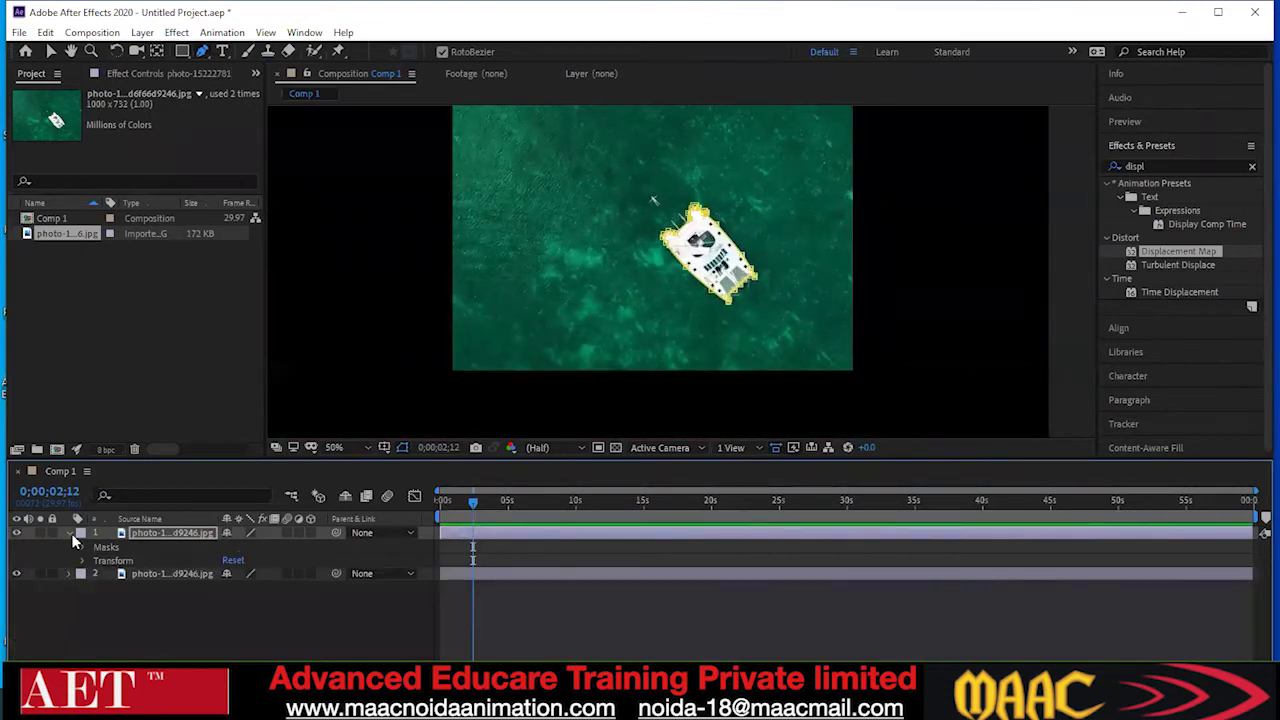
left_click(68, 532)
double_click(1161, 168)
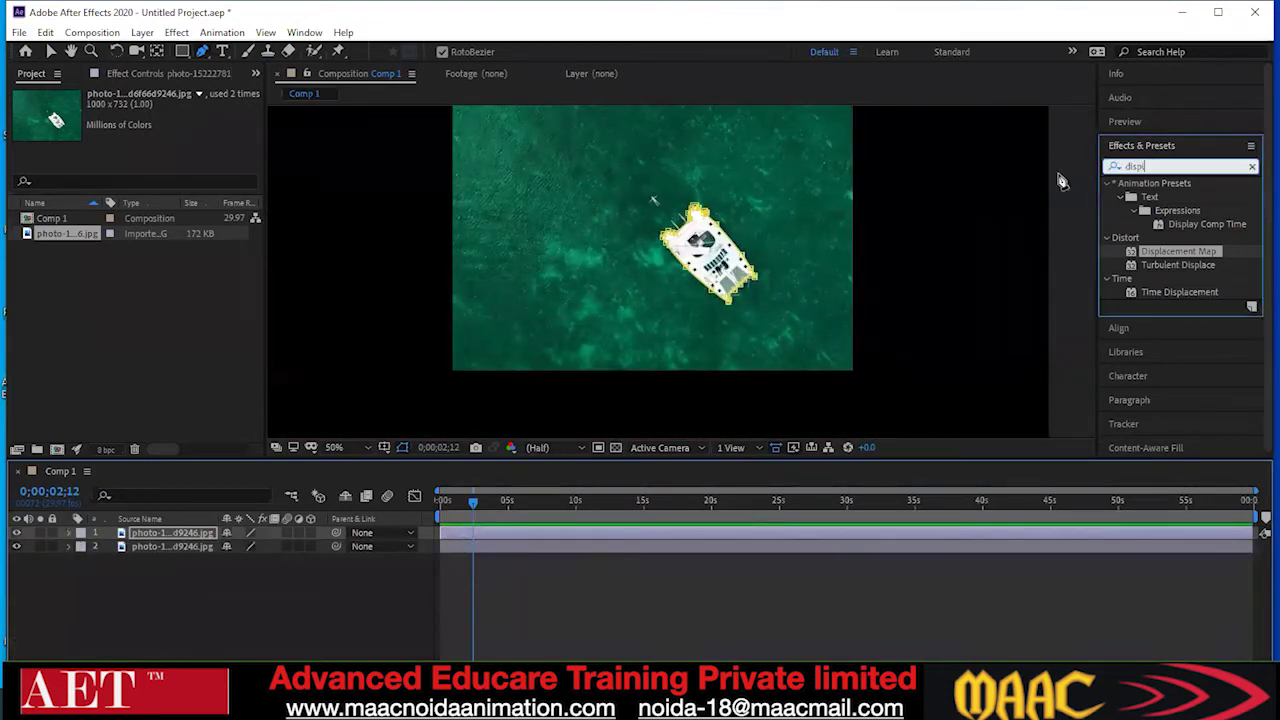
key("BackSpace")
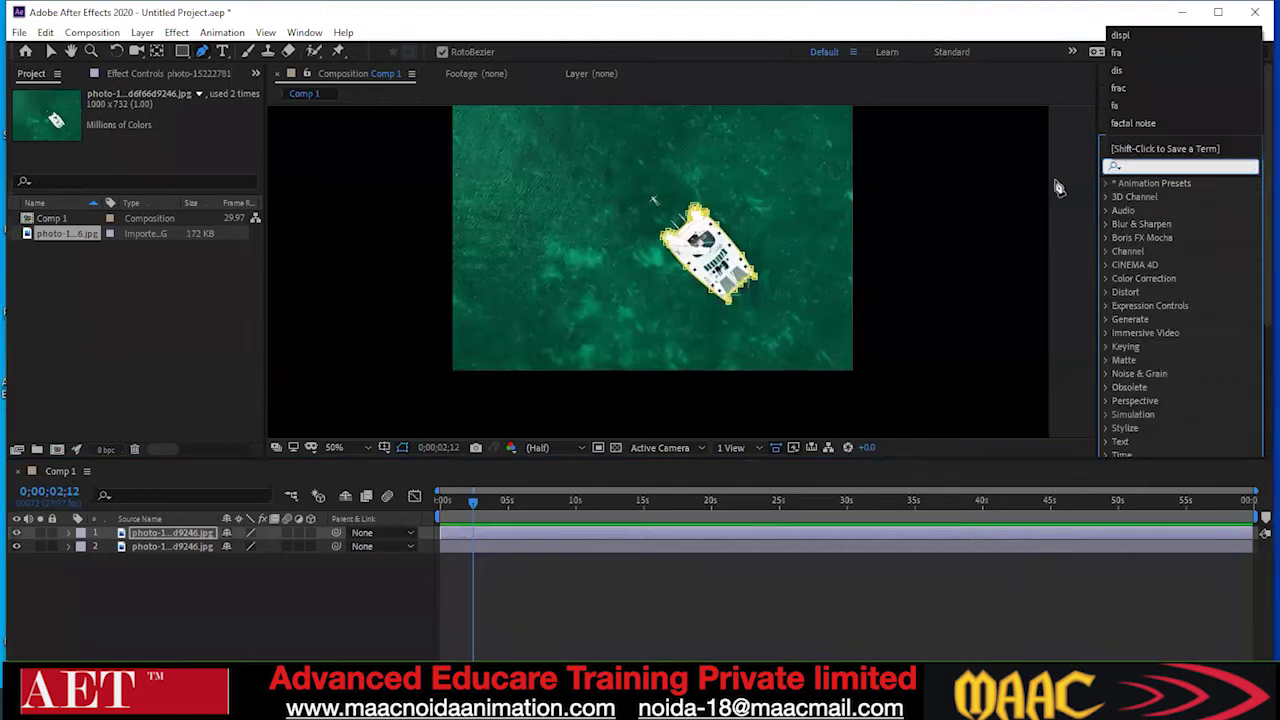
type("fr")
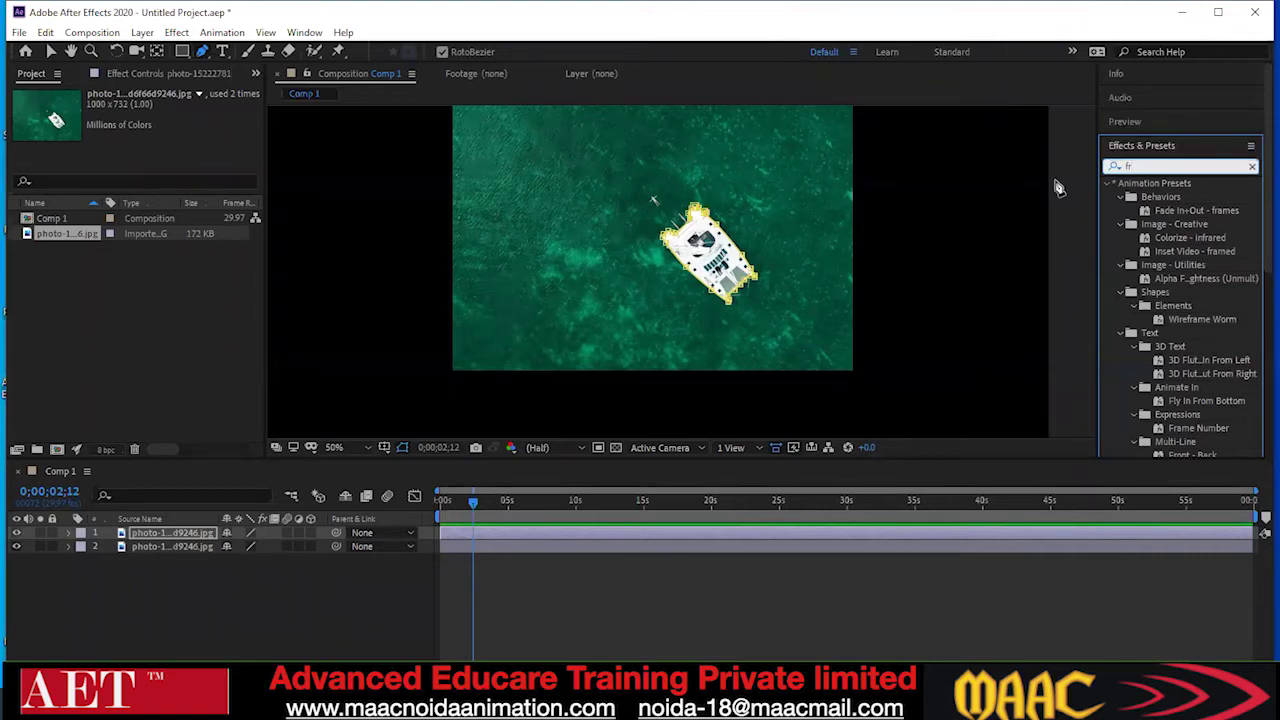
type("acta")
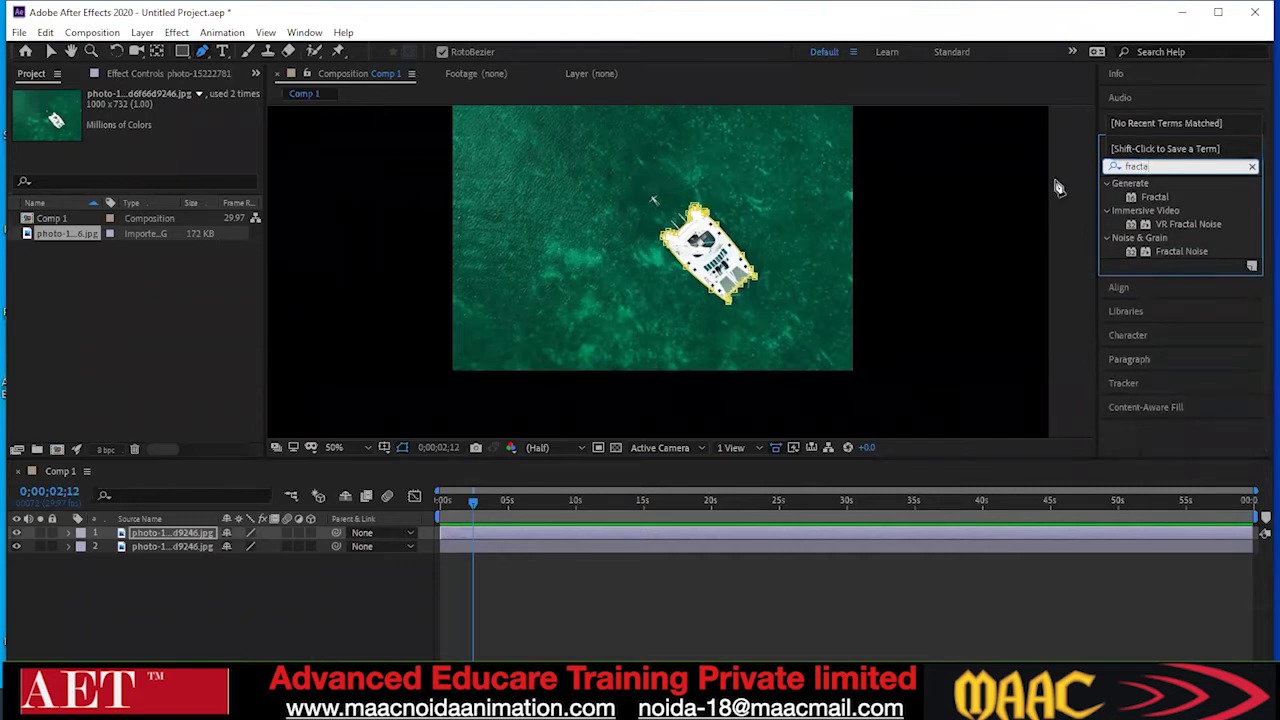
left_click(1190, 251)
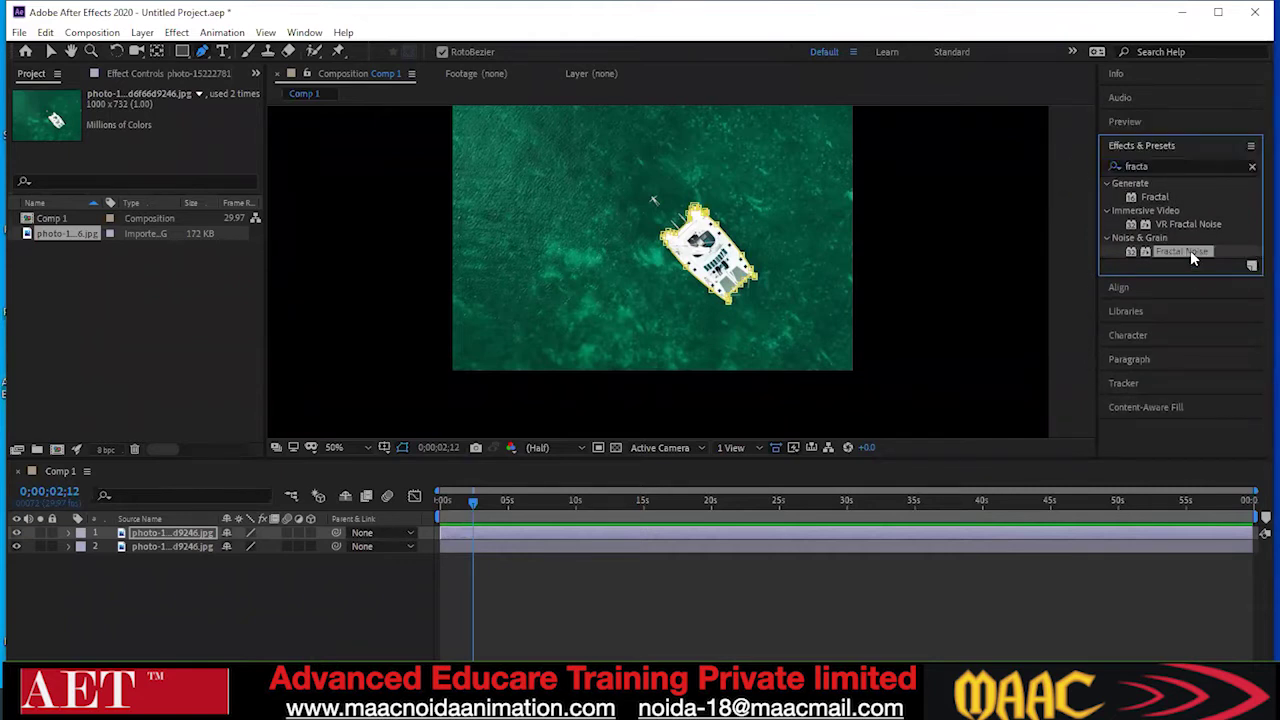
left_click_drag(1182, 252, 178, 540)
key("v")
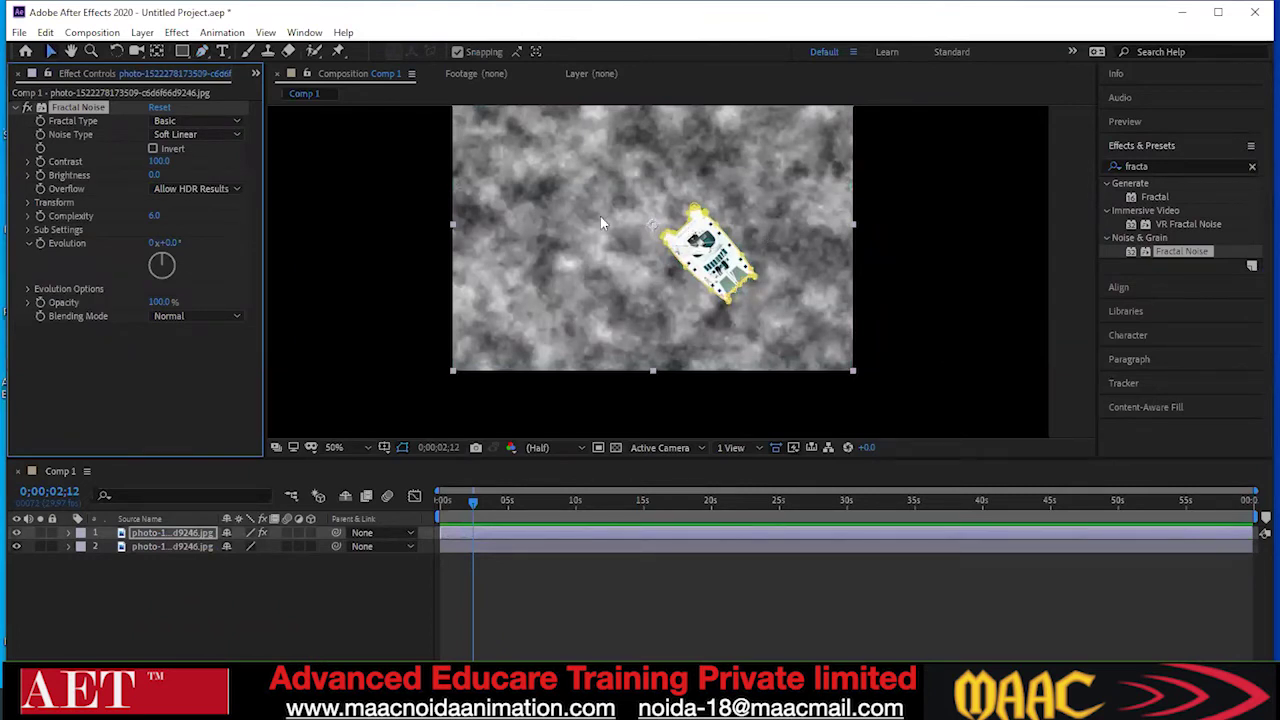
scroll(605, 268, "down", 1)
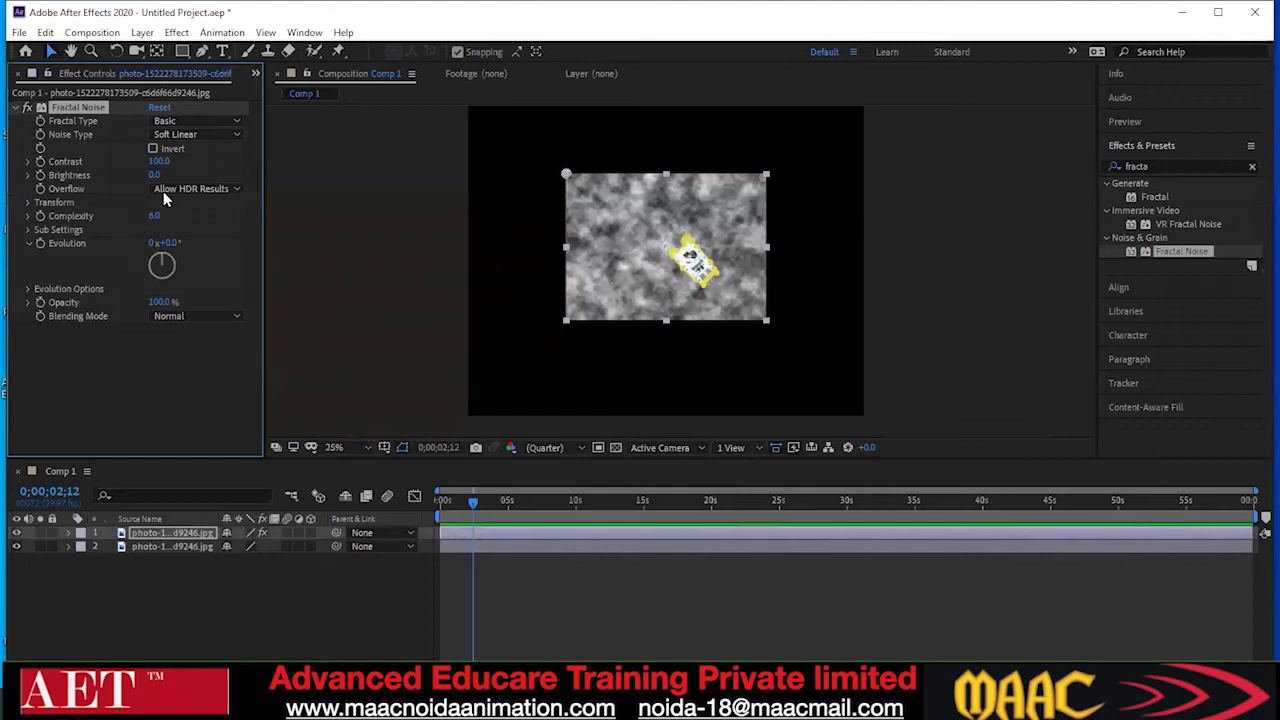
At 0;00;00;00, set the Fractal Noise contrast to 130, brightness to -10 and fractal type to Turbulent Smooth
left_click_drag(472, 502, 437, 502)
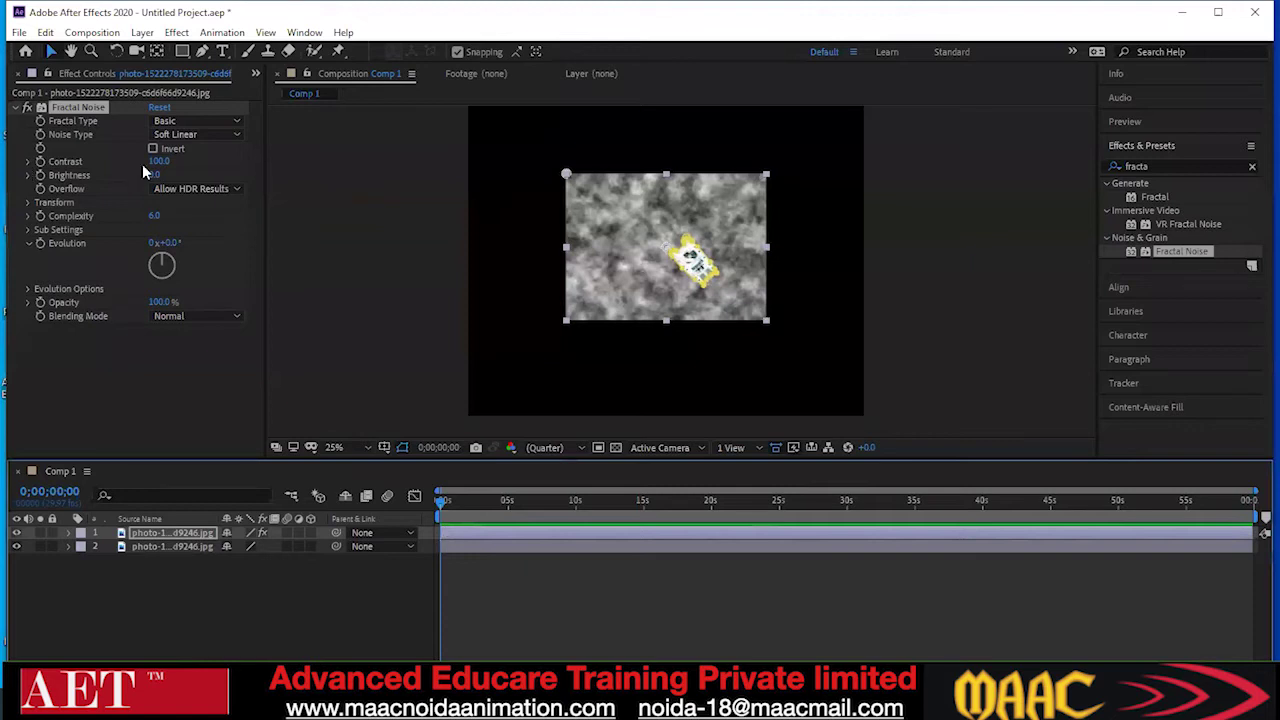
left_click_drag(159, 161, 163, 187)
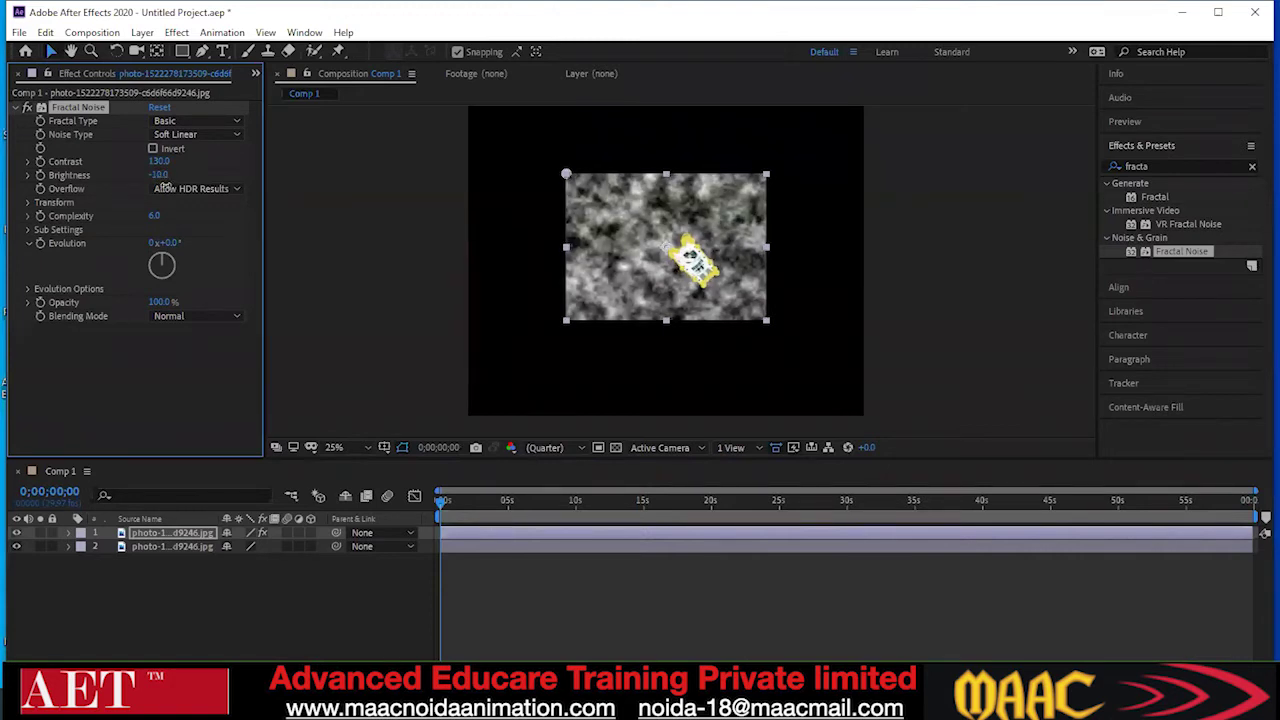
left_click(193, 121)
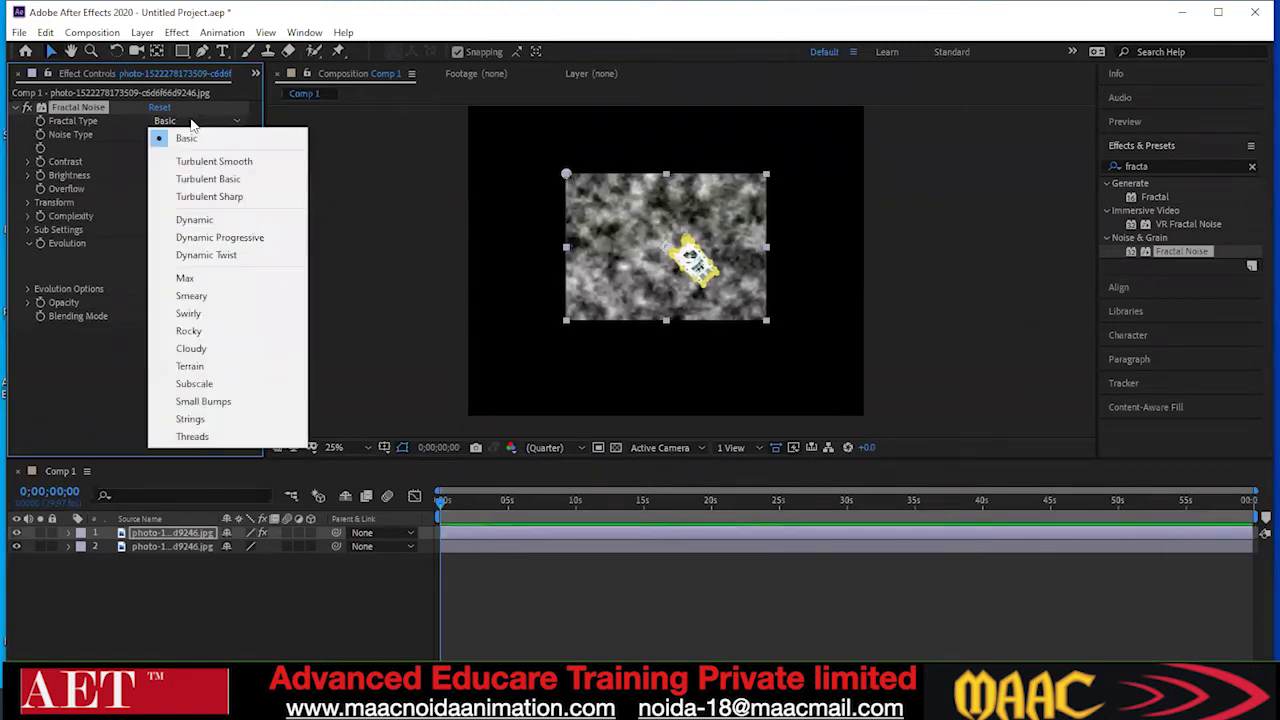
left_click(200, 163)
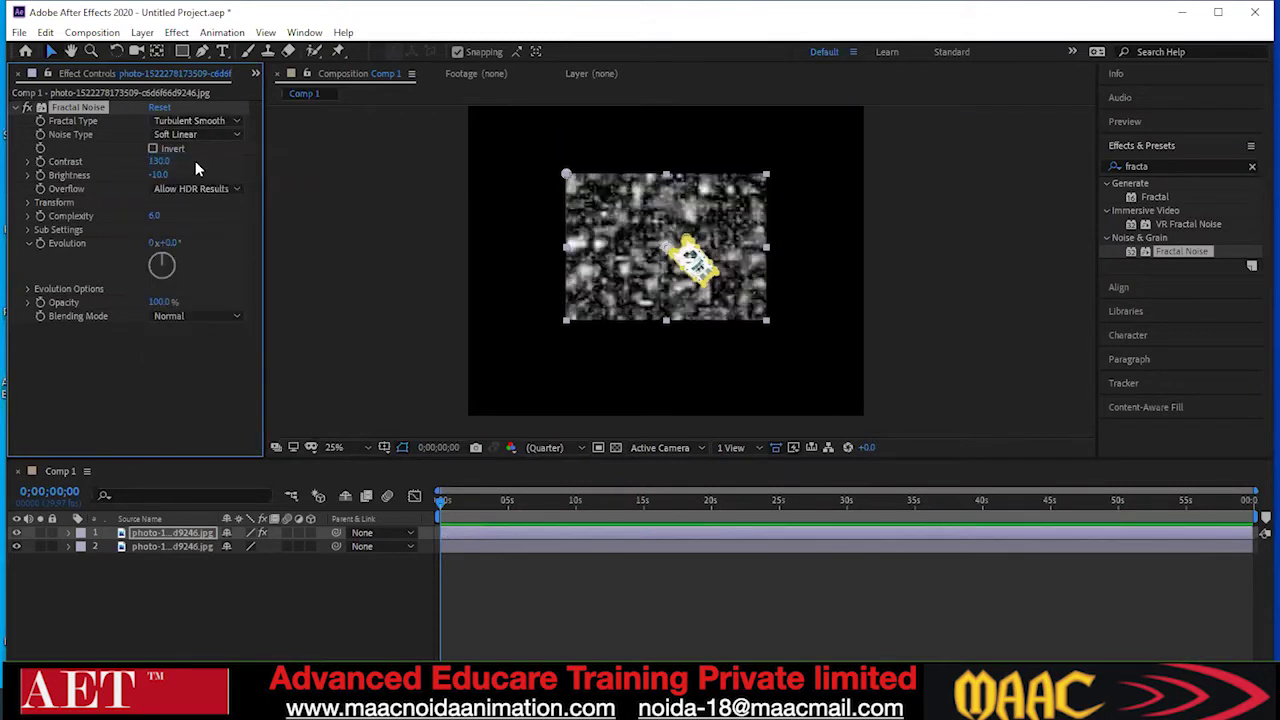
Try the Turbulent Sharp, Dynamic, Dynamic Twist and Turbulent Smooth fractal types, and settle on Basic
left_click(196, 122)
left_click(200, 196)
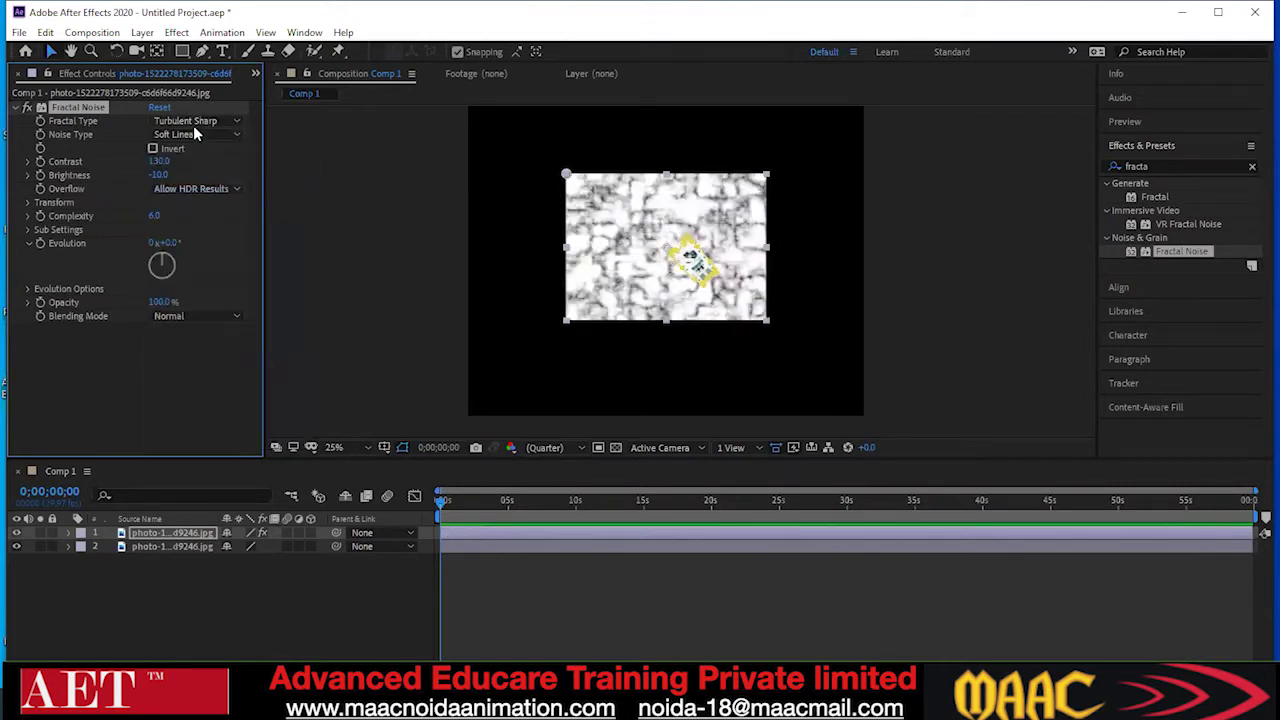
left_click(193, 122)
left_click(185, 220)
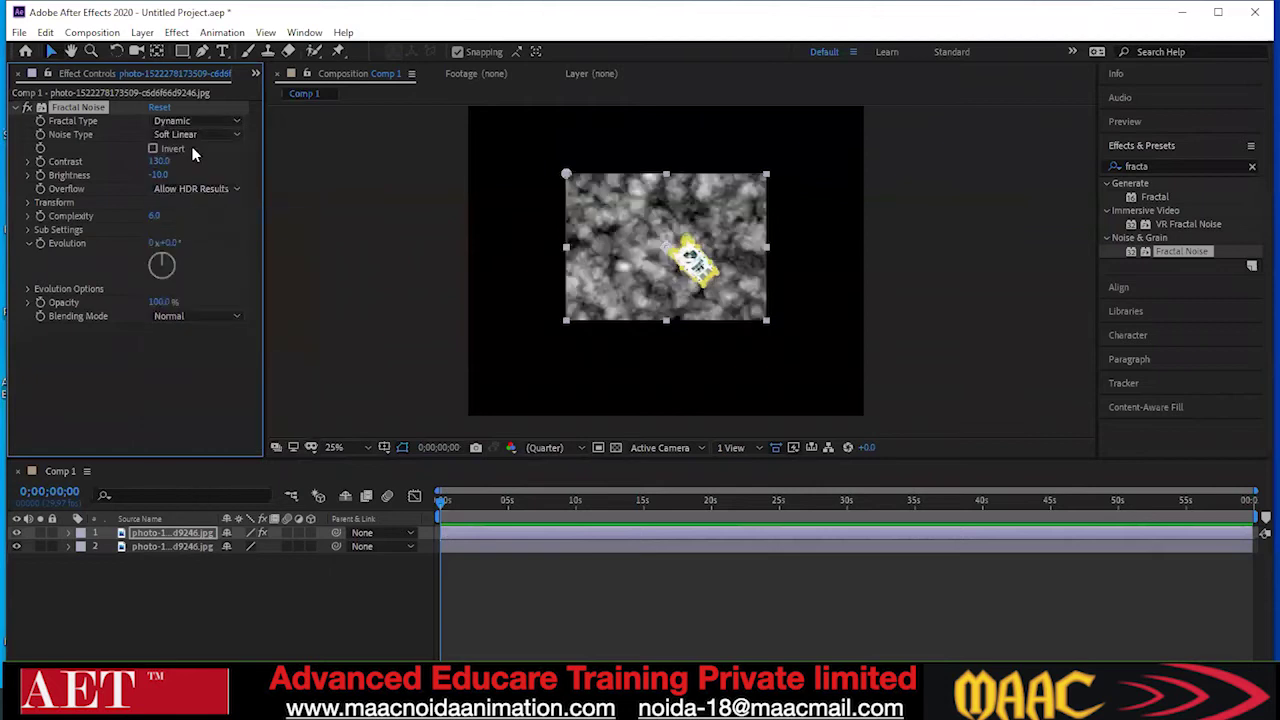
left_click(195, 122)
left_click(206, 255)
left_click(200, 122)
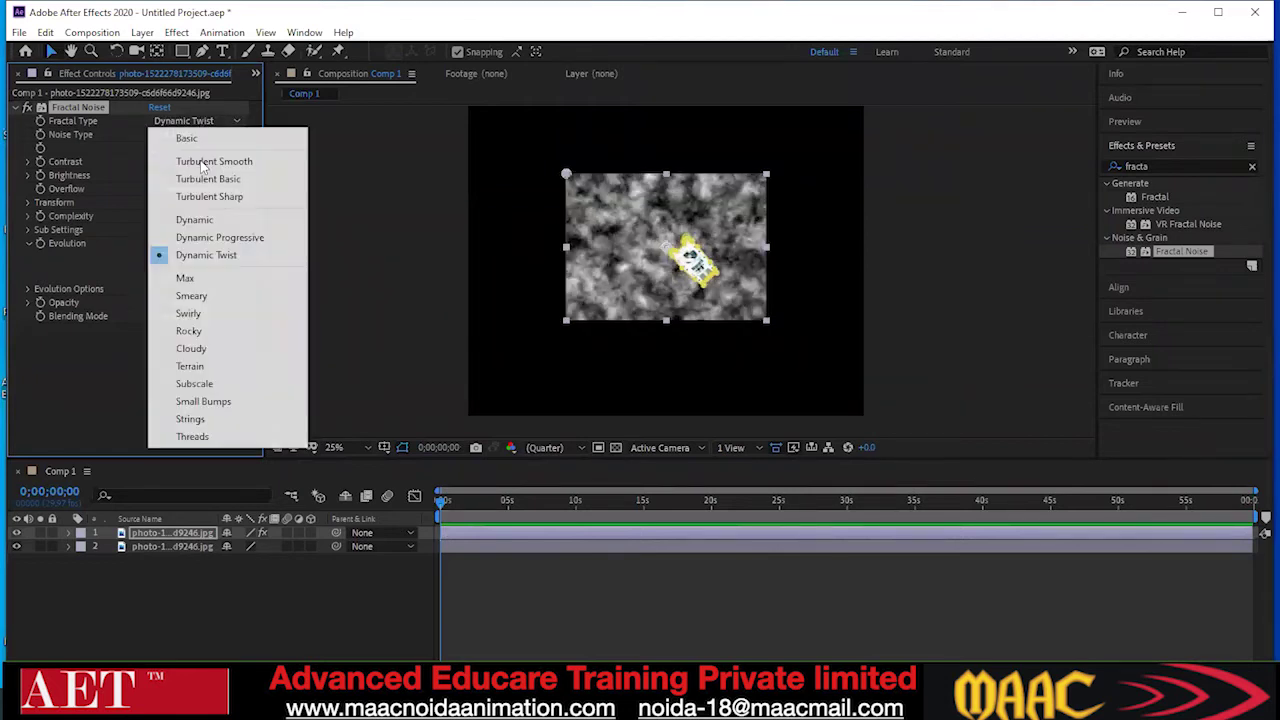
left_click(195, 219)
left_click(197, 121)
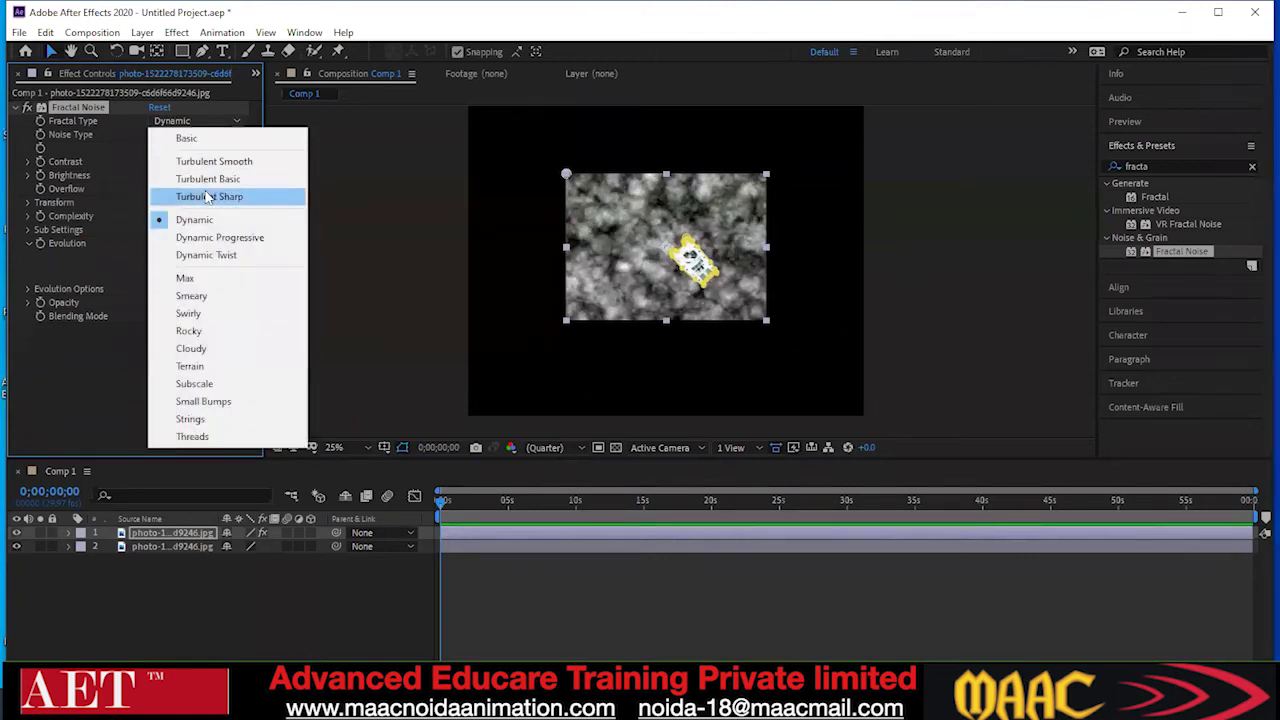
left_click(205, 197)
left_click(200, 121)
left_click(210, 161)
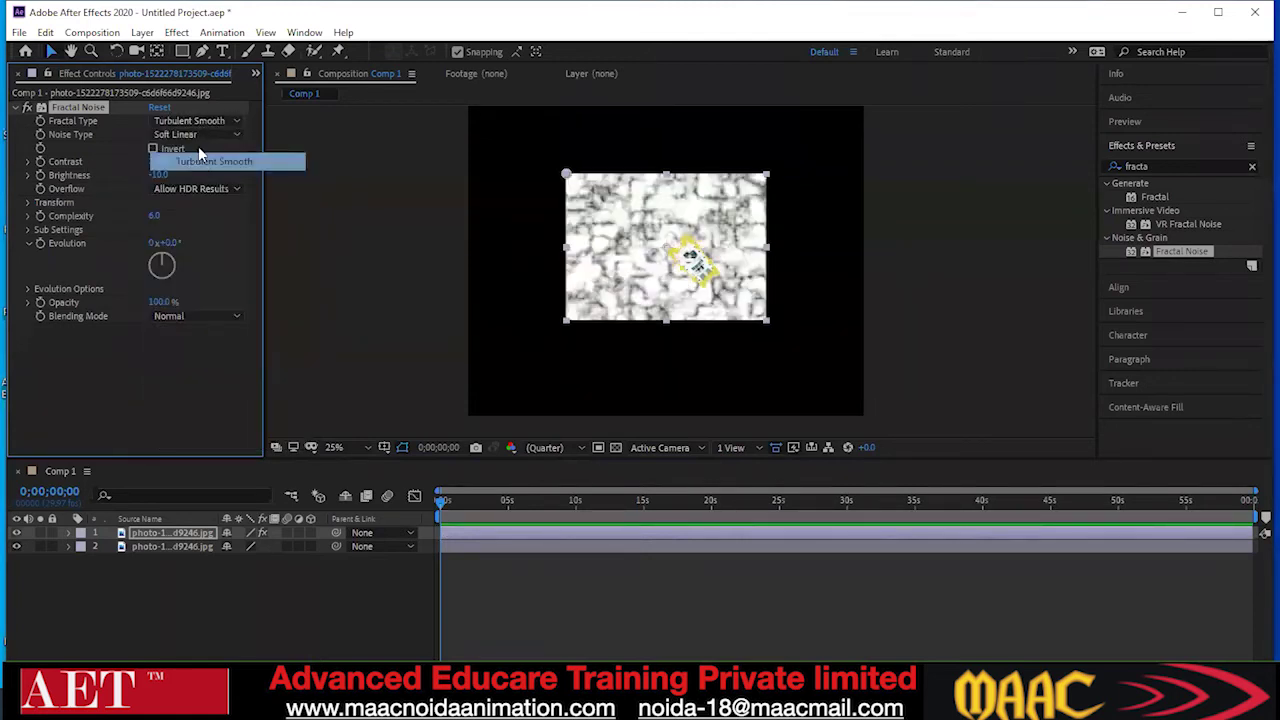
left_click(200, 122)
left_click(188, 138)
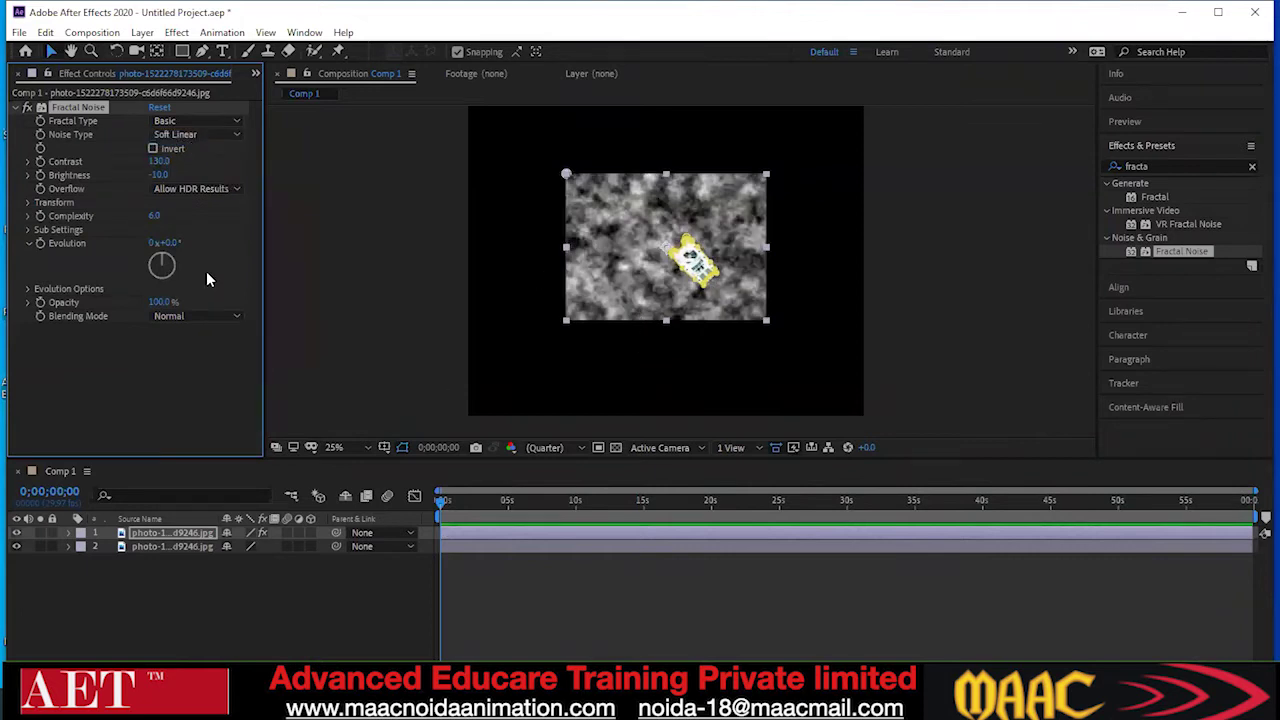
Set the Fractal Noise evolution to about -10° and expand its Sub Settings
mouse_move(168, 264)
left_mouse_down()
mouse_move(172, 278)
mouse_move(166, 258)
mouse_move(145, 262)
mouse_move(183, 268)
mouse_move(192, 300)
mouse_move(160, 262)
mouse_move(142, 268)
mouse_move(161, 265)
left_mouse_up()
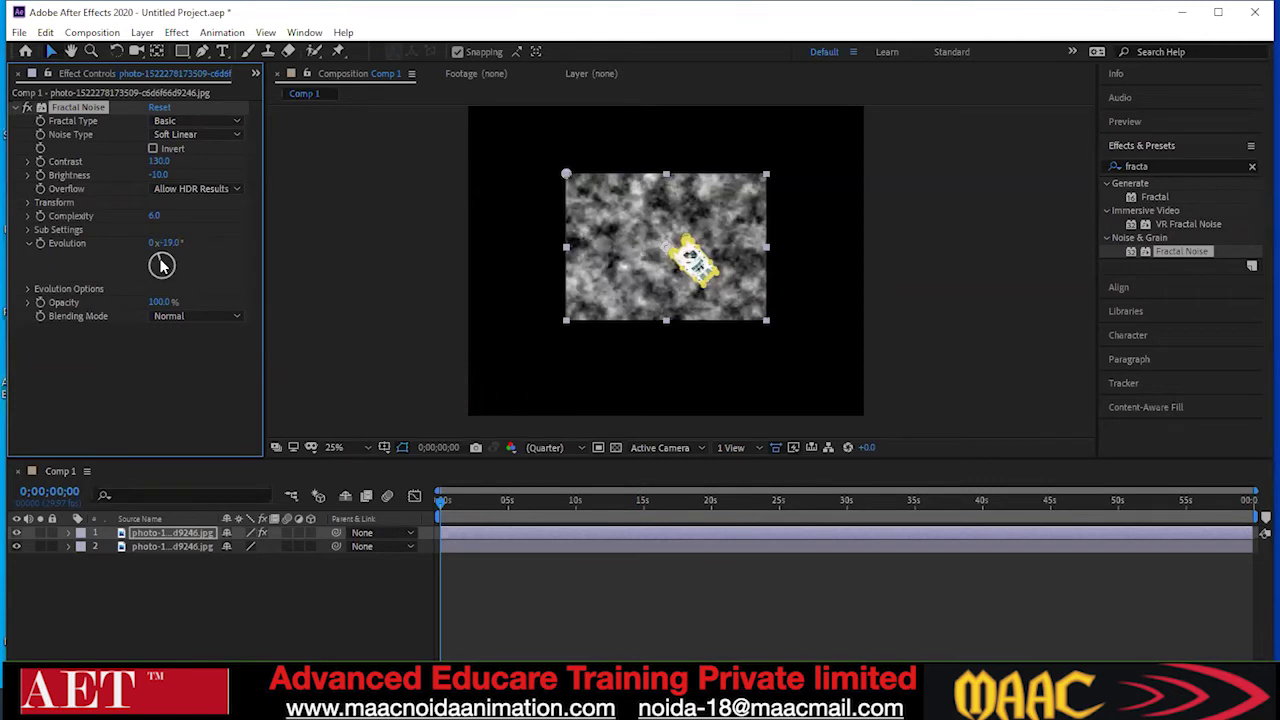
left_click_drag(160, 263, 162, 265)
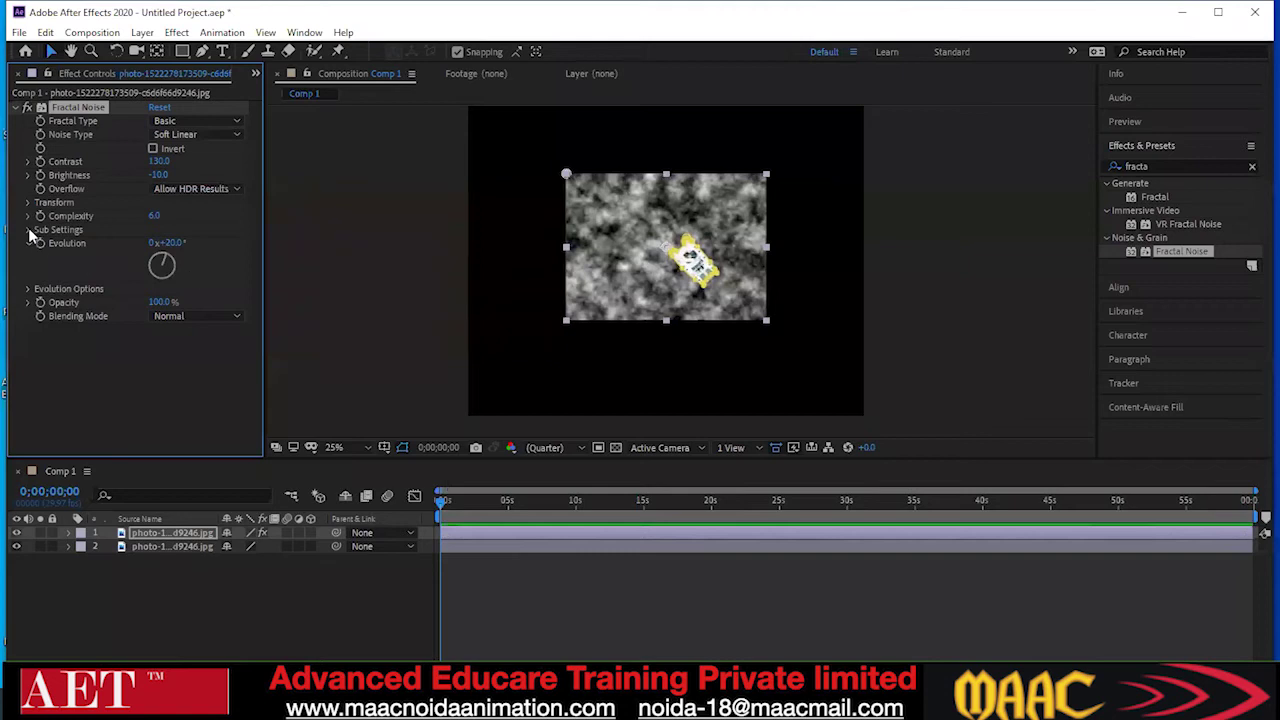
left_click_drag(166, 262, 167, 260)
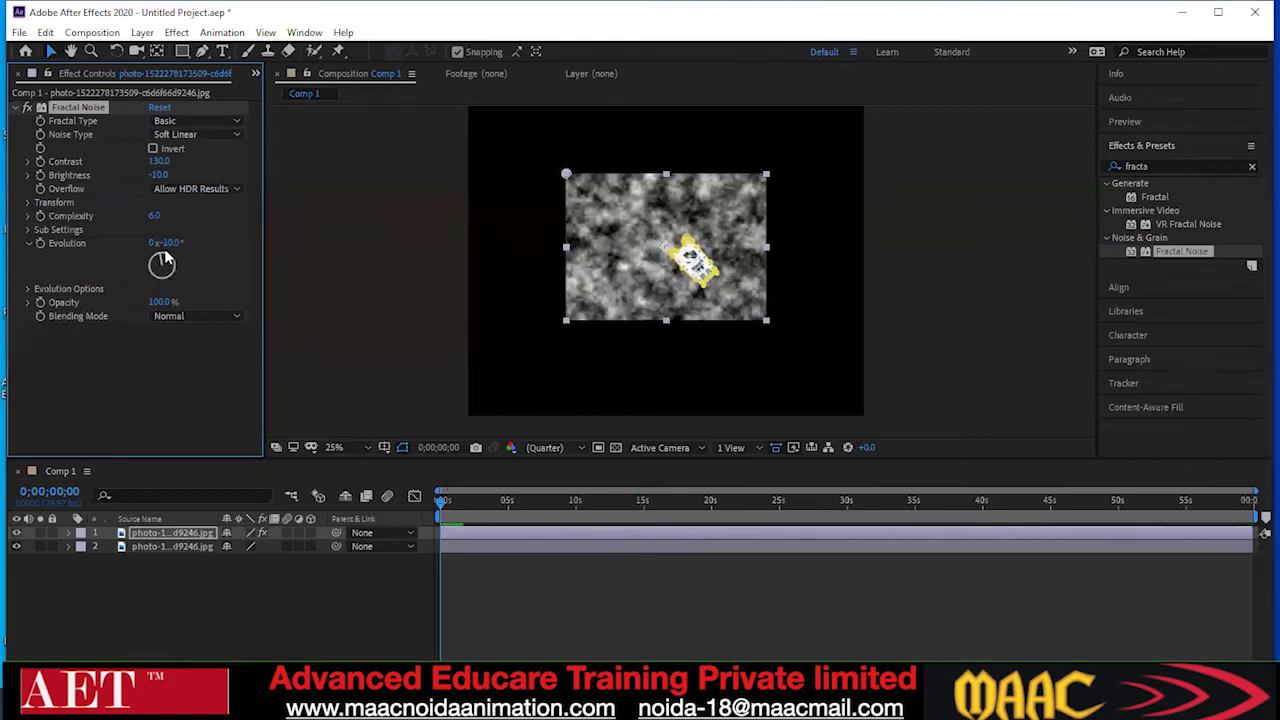
left_click(27, 231)
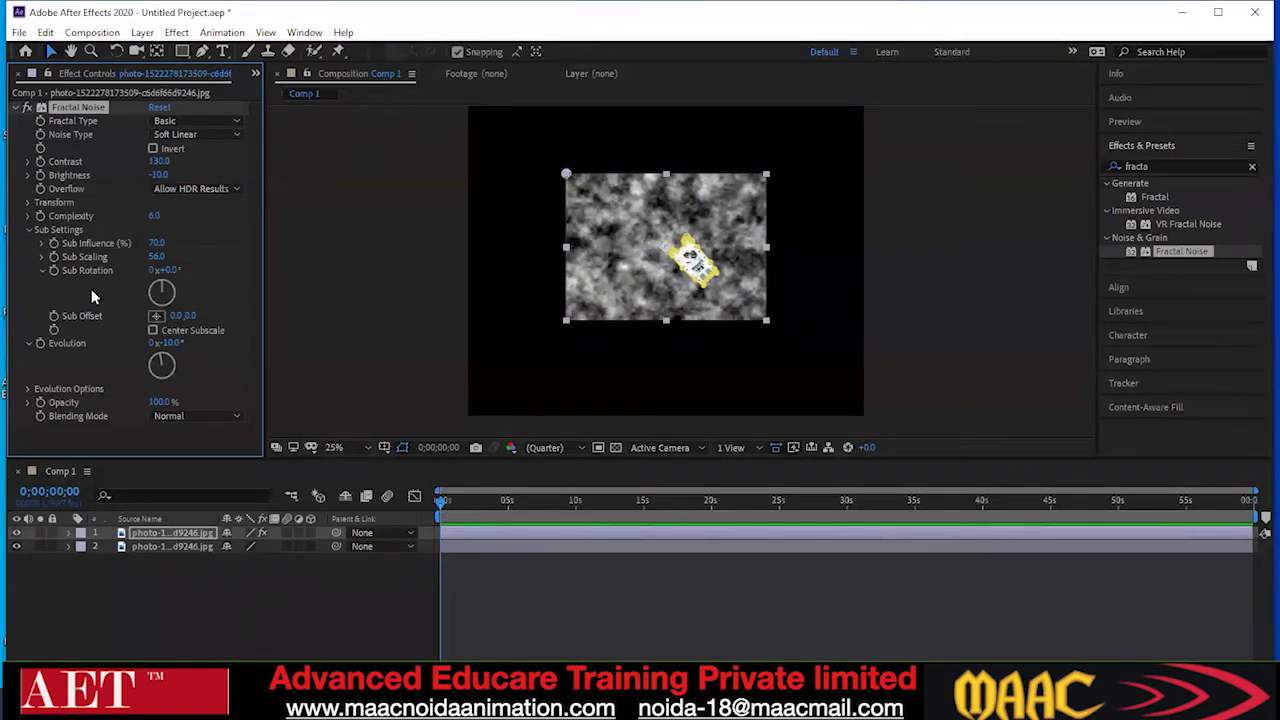
Try animating Sub Rotation with a keyframe at 0;00;00;00 and a value of about 6x+134° at 0;00;04;29
left_click(53, 270)
left_click_drag(441, 510, 507, 502)
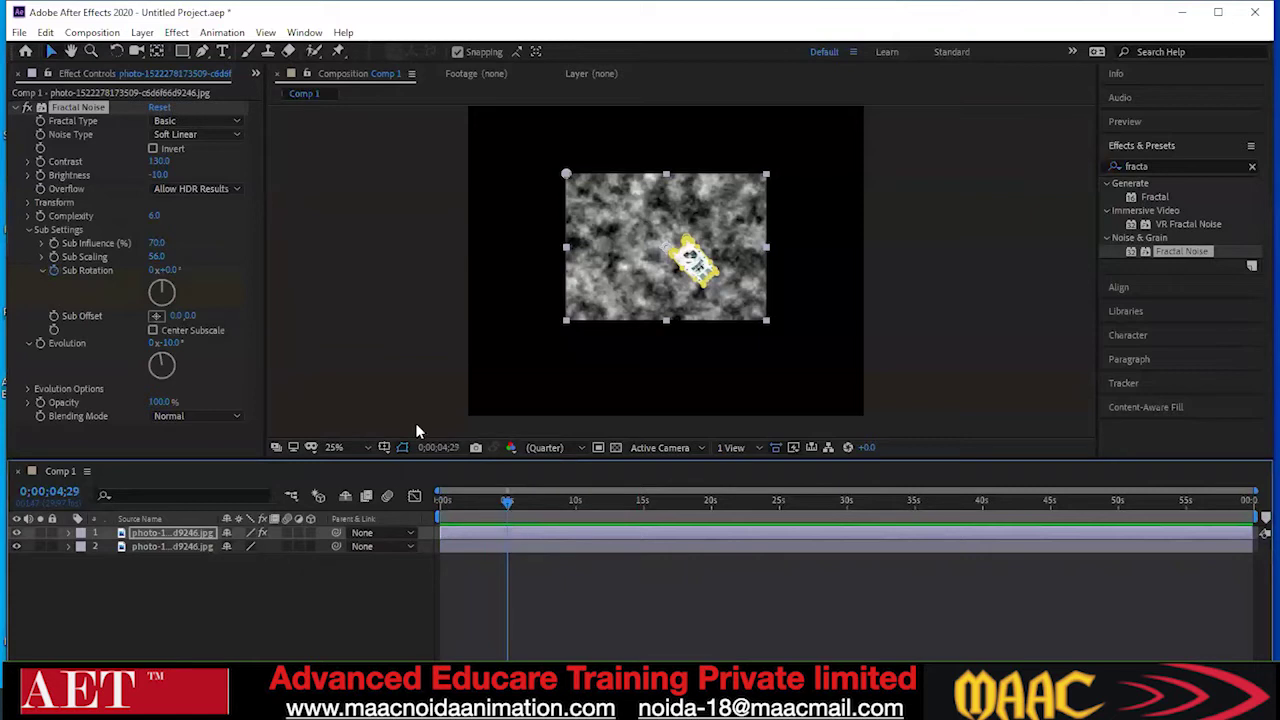
left_click_drag(158, 271, 165, 272)
left_click(155, 270)
key("Tab")
type("120")
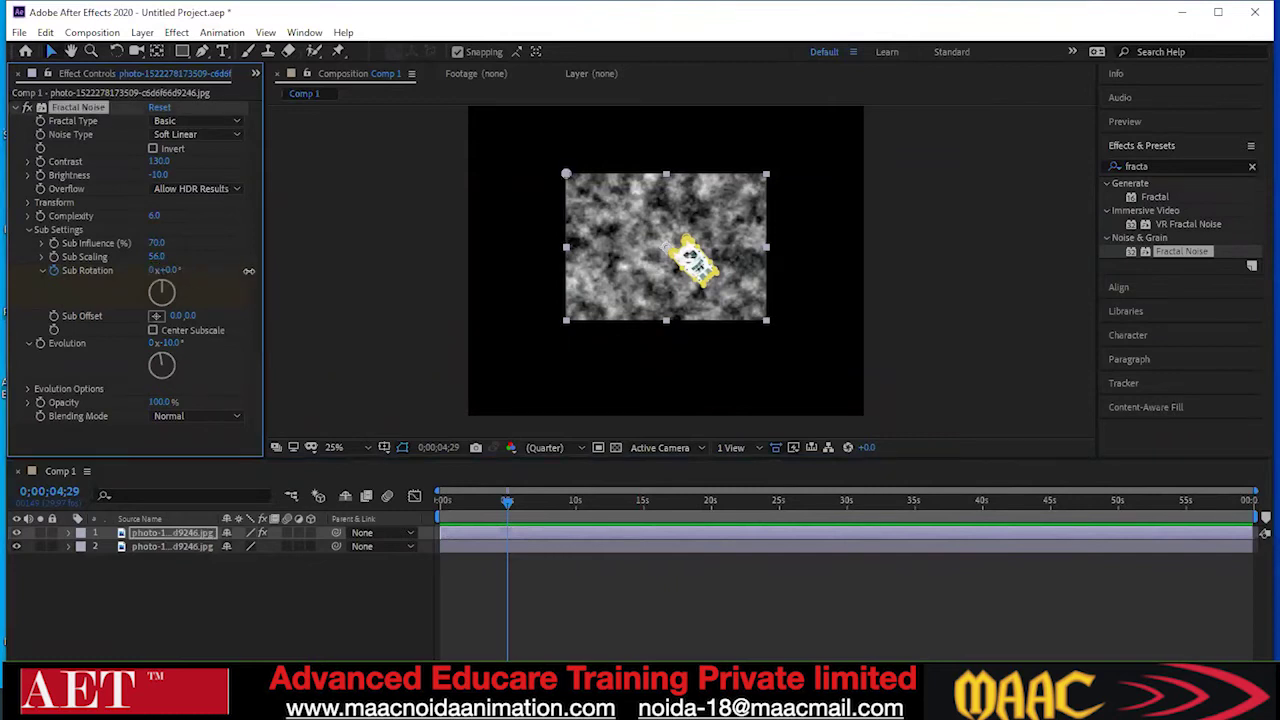
key("Return")
mouse_move(172, 270)
left_mouse_down()
mouse_move(185, 272)
mouse_move(120, 271)
mouse_move(189, 274)
left_mouse_up()
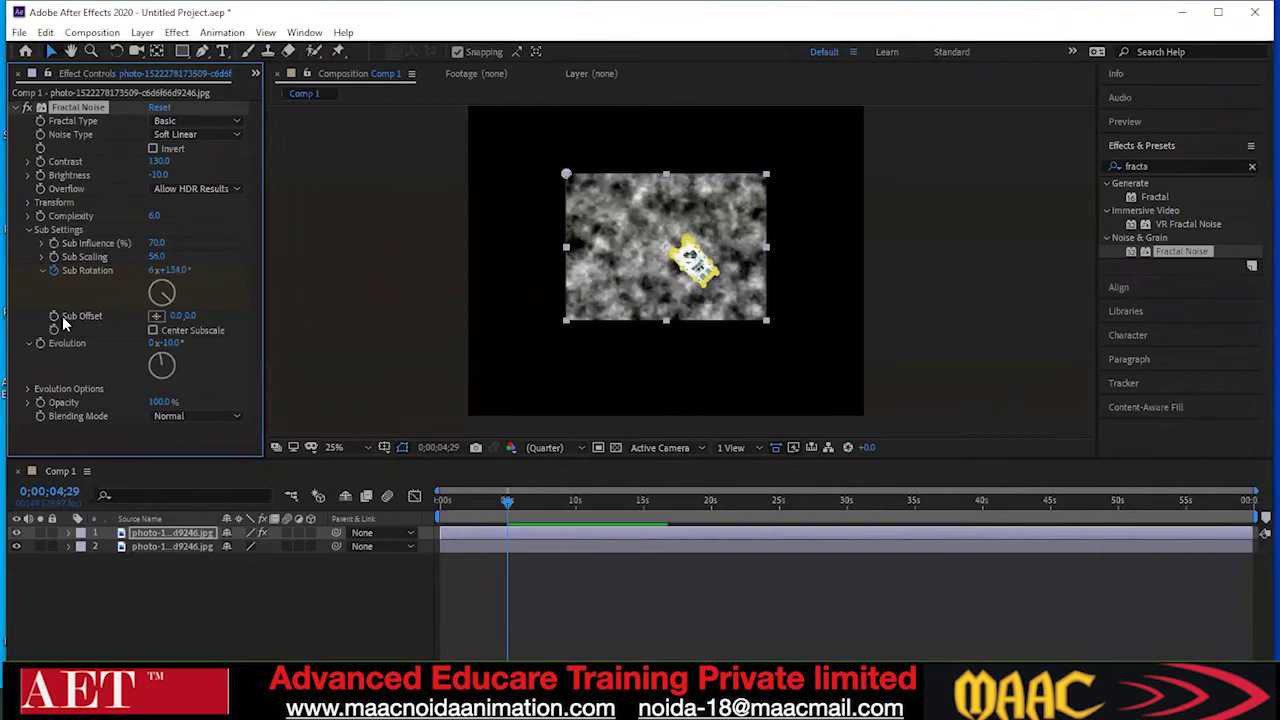
Try a Sub Offset of -21, 69 and undo the Sub Offset and Sub Rotation changes
left_click_drag(188, 314, 172, 334)
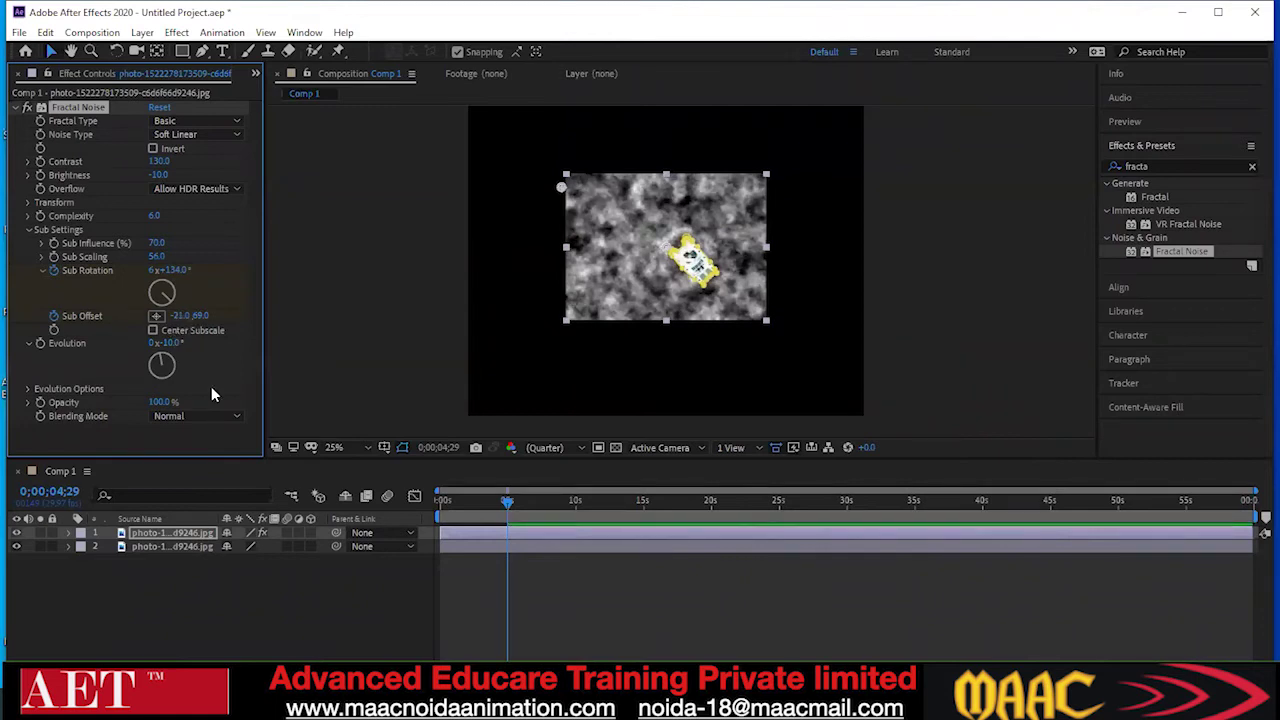
key("ctrl+z")
key("ctrl+z")
key("ctrl+z")
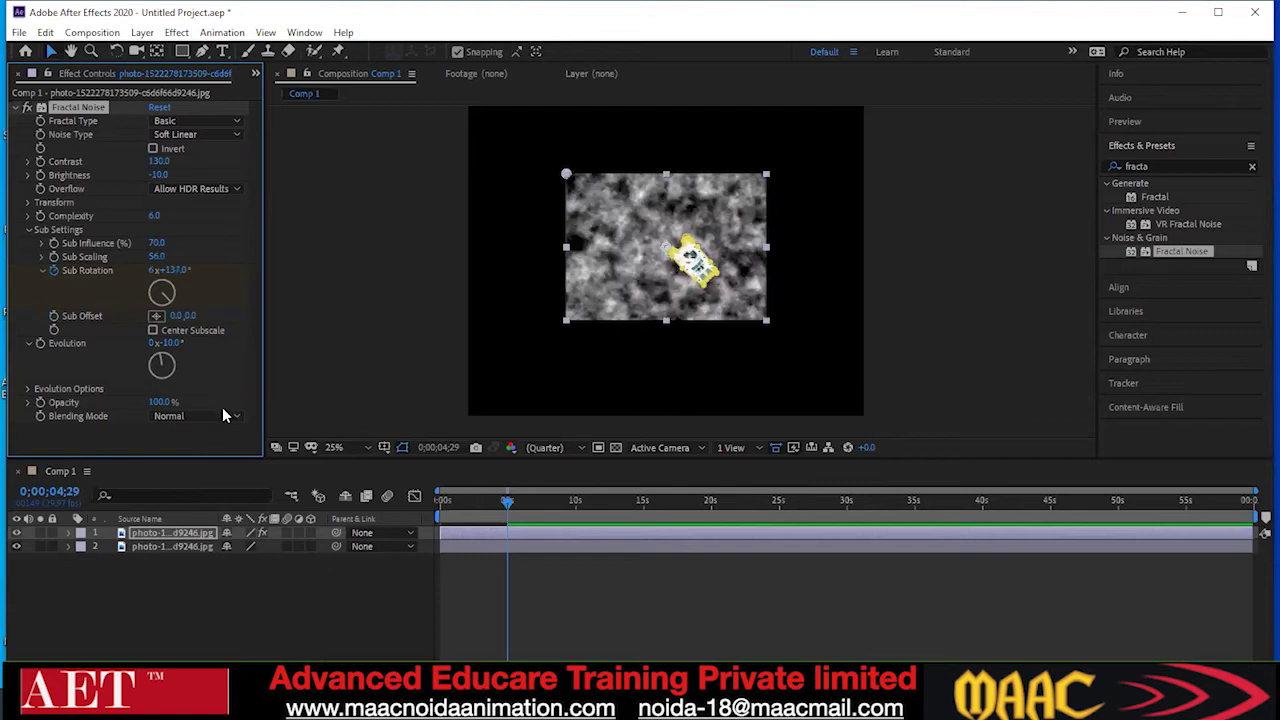
key("ctrl+z")
key("ctrl+z")
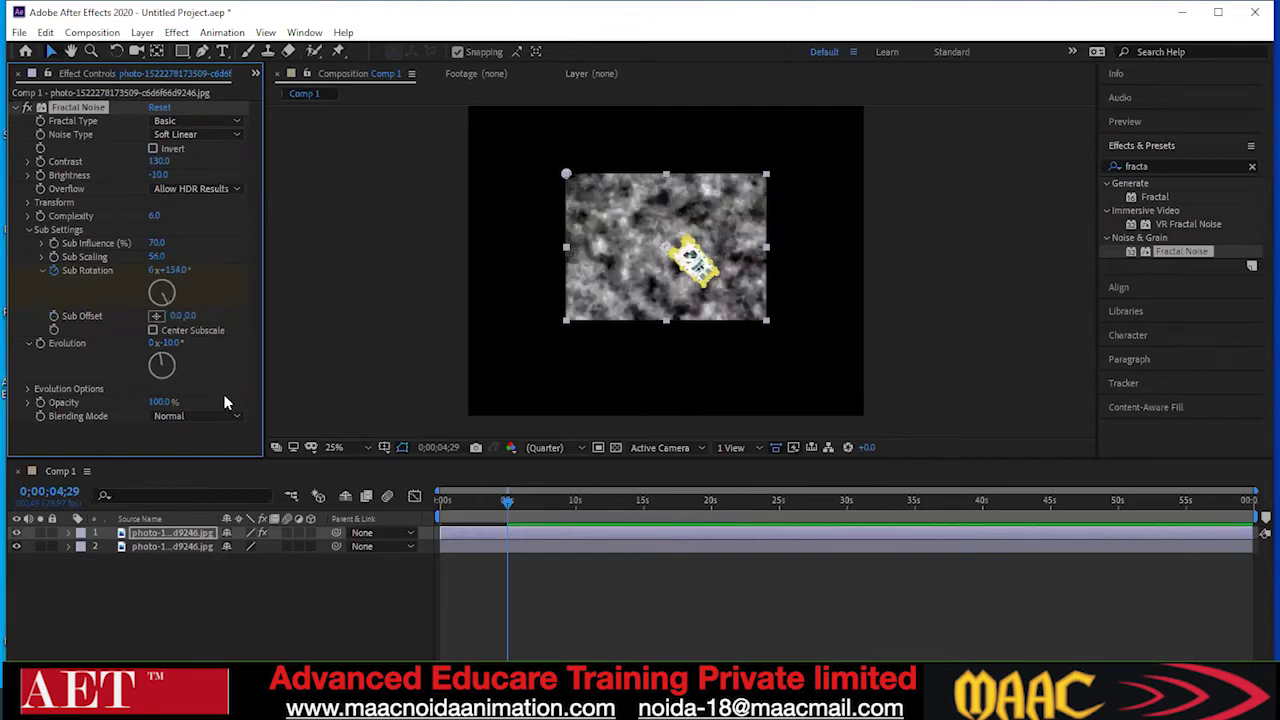
key("ctrl+z")
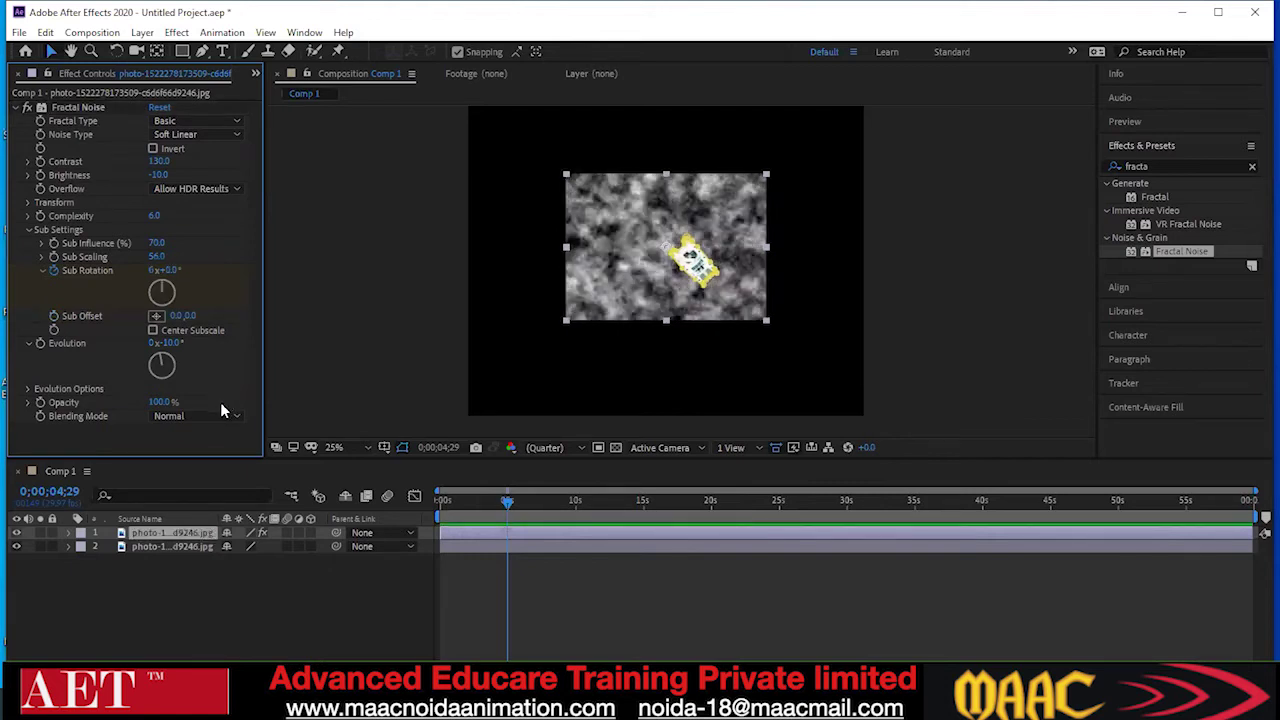
Enable Sub Offset keyframing at 0;00;04;29 and set the offset to about 0, 527 at 0;00;02;20
left_click(53, 315)
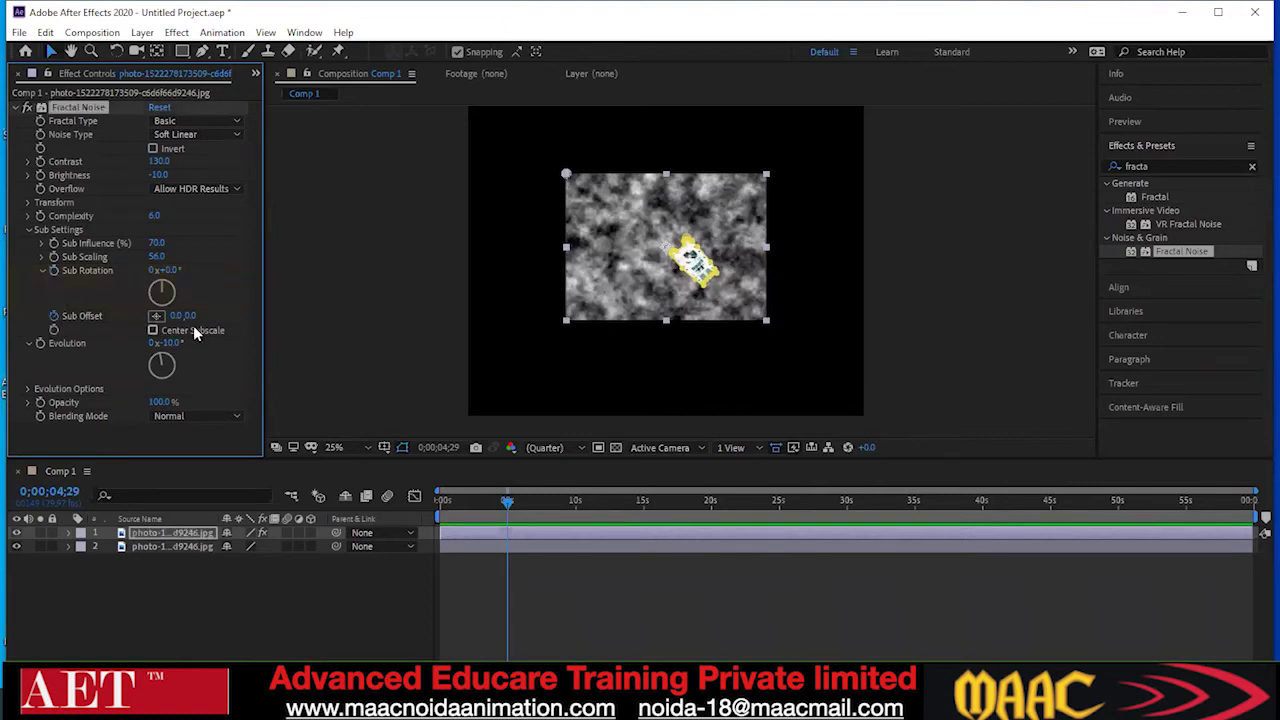
left_click_drag(186, 318, 453, 335)
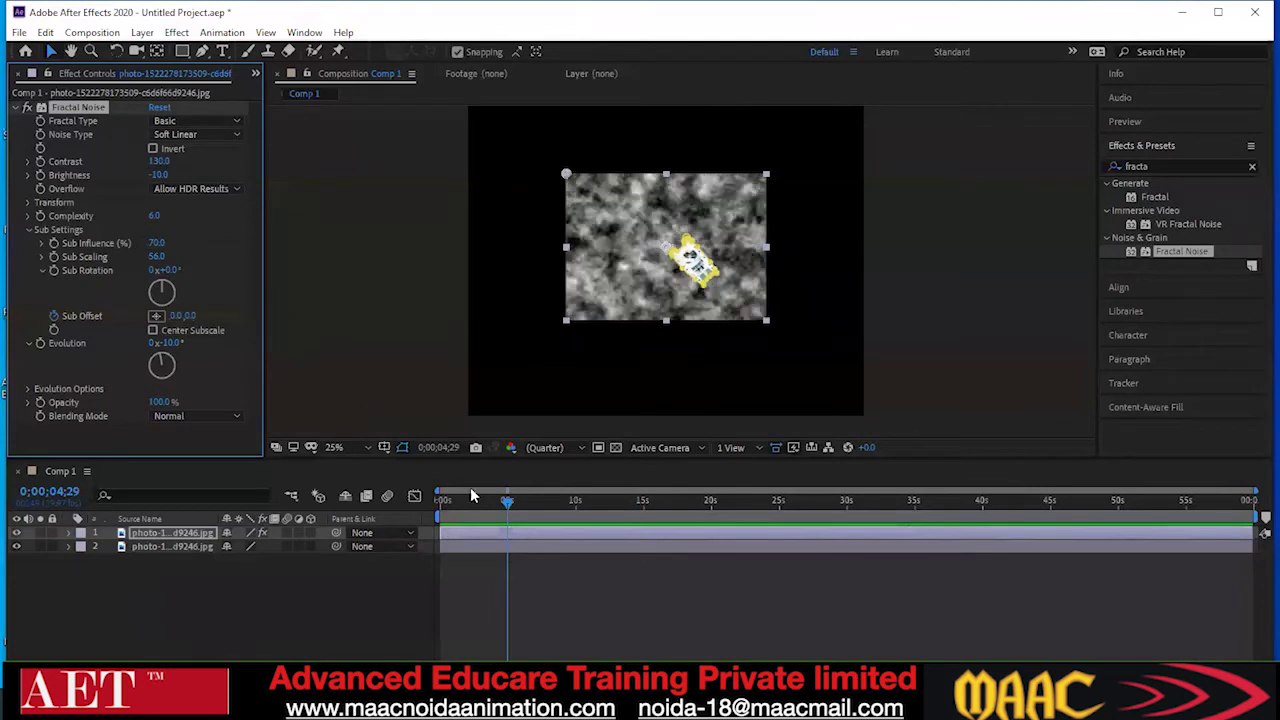
left_click_drag(505, 514, 420, 500)
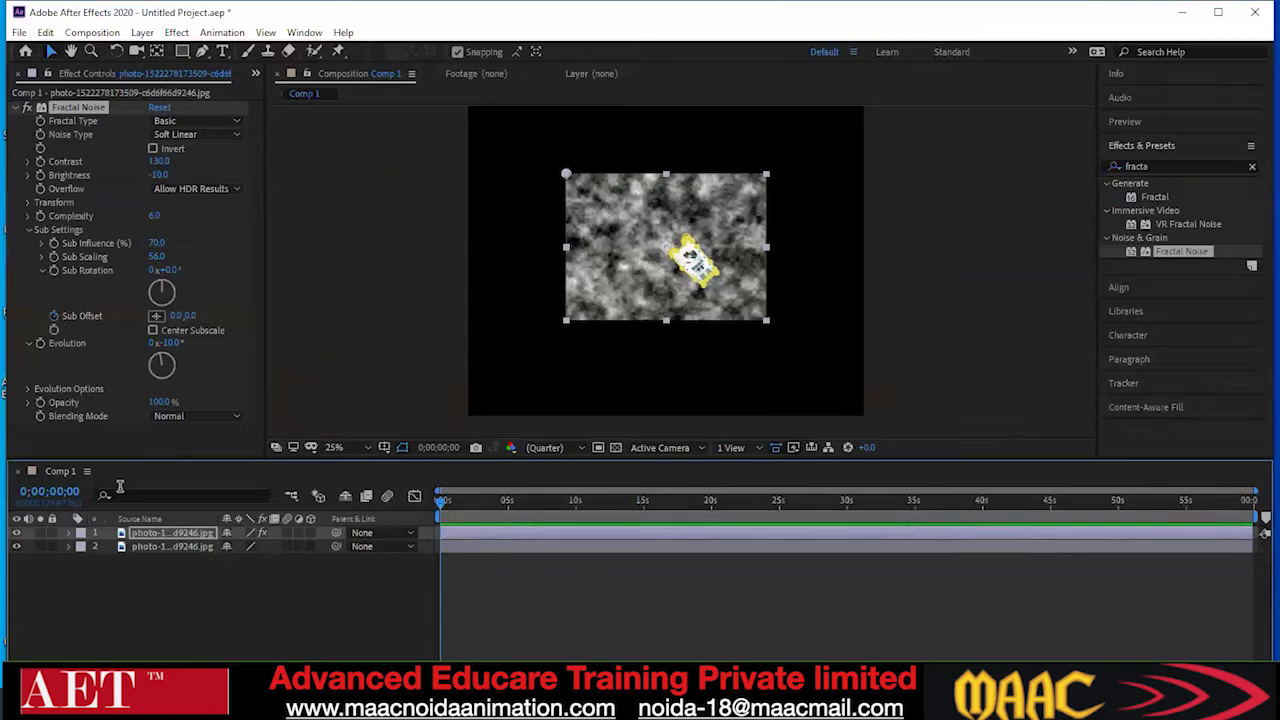
left_click_drag(443, 505, 476, 526)
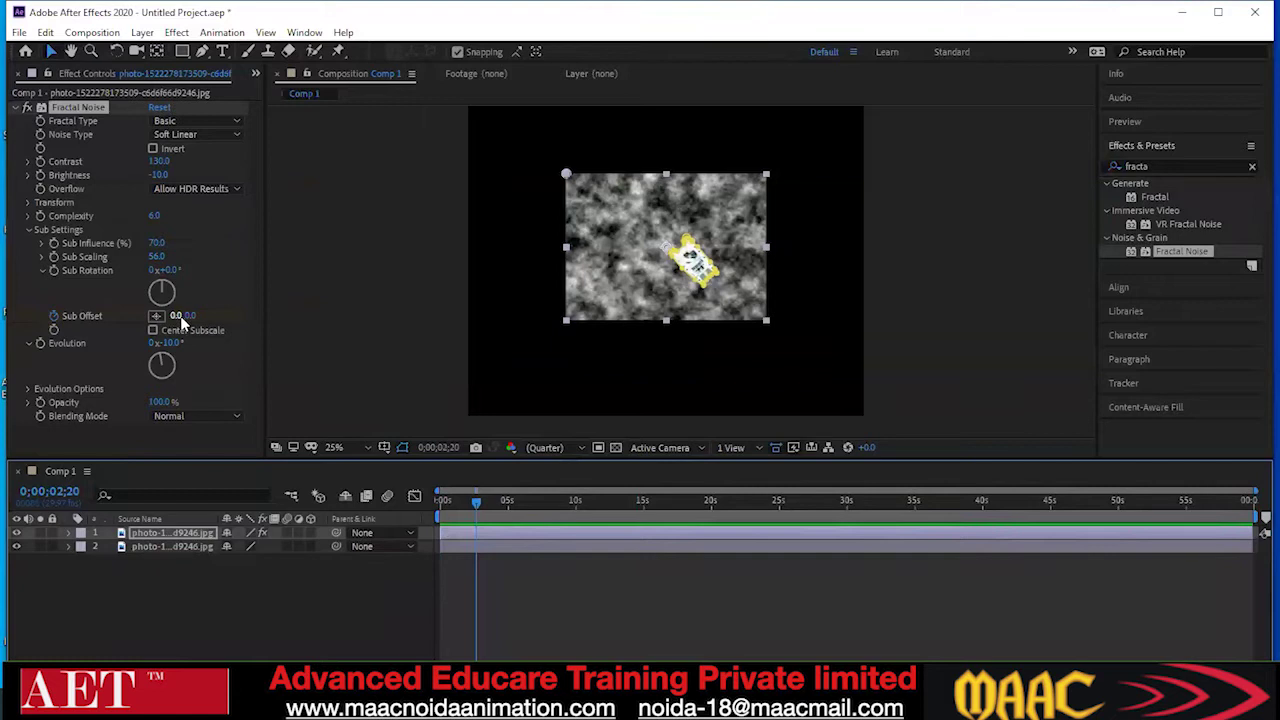
left_click_drag(185, 318, 286, 335)
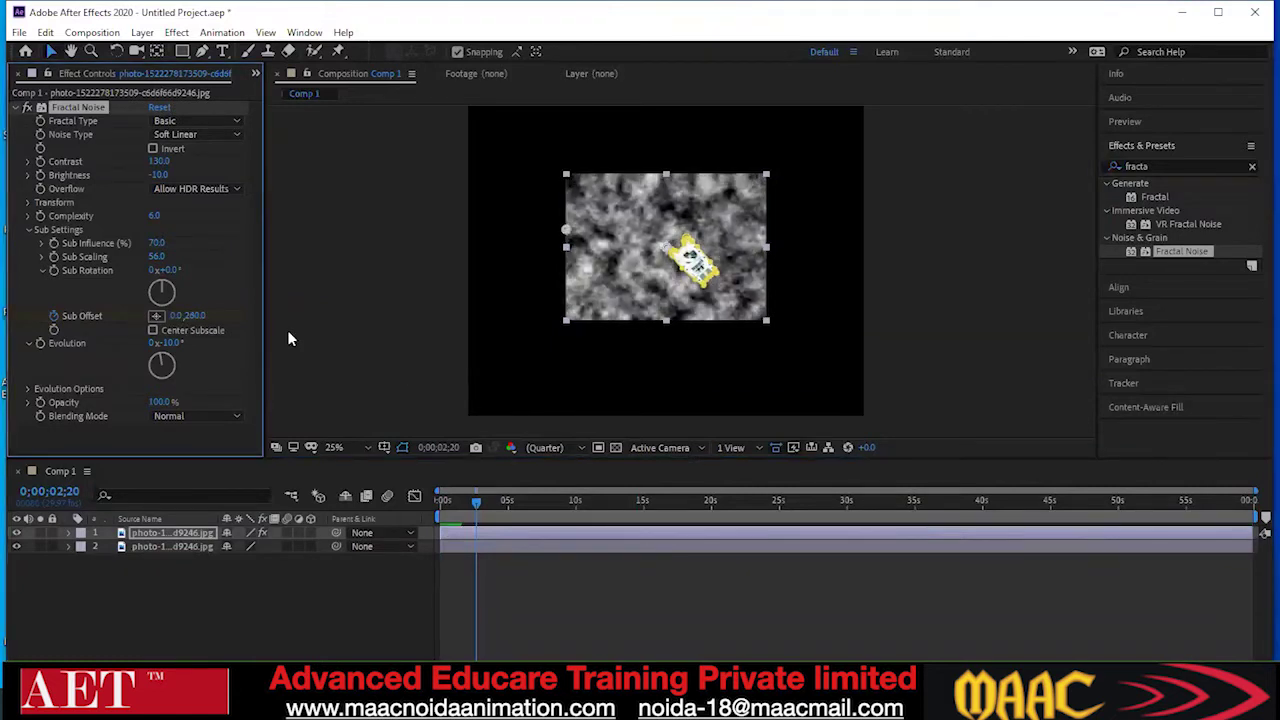
left_click_drag(192, 320, 290, 330)
Set the Sub Offset to 377, 0 at 0;00;05;02 and to 377, 322 at 0;00;08;02
left_click_drag(476, 503, 480, 503)
left_click(507, 510)
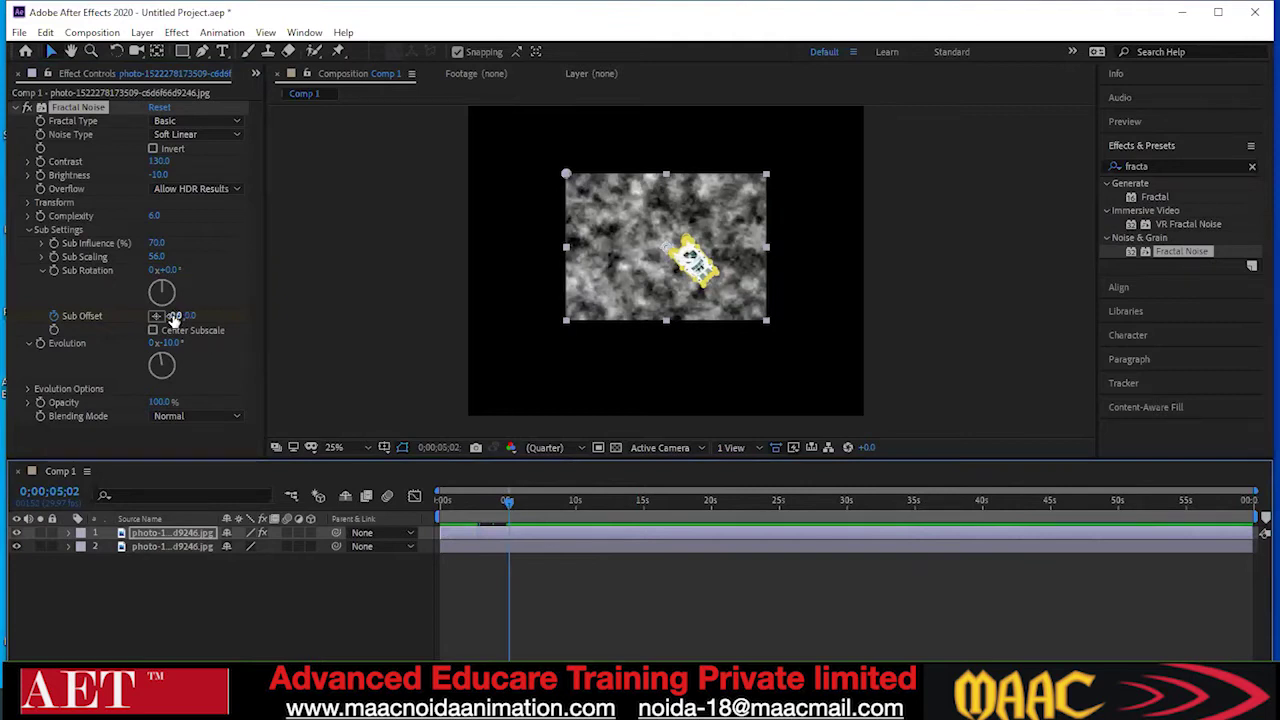
left_click_drag(271, 316, 460, 437)
left_click_drag(505, 502, 549, 514)
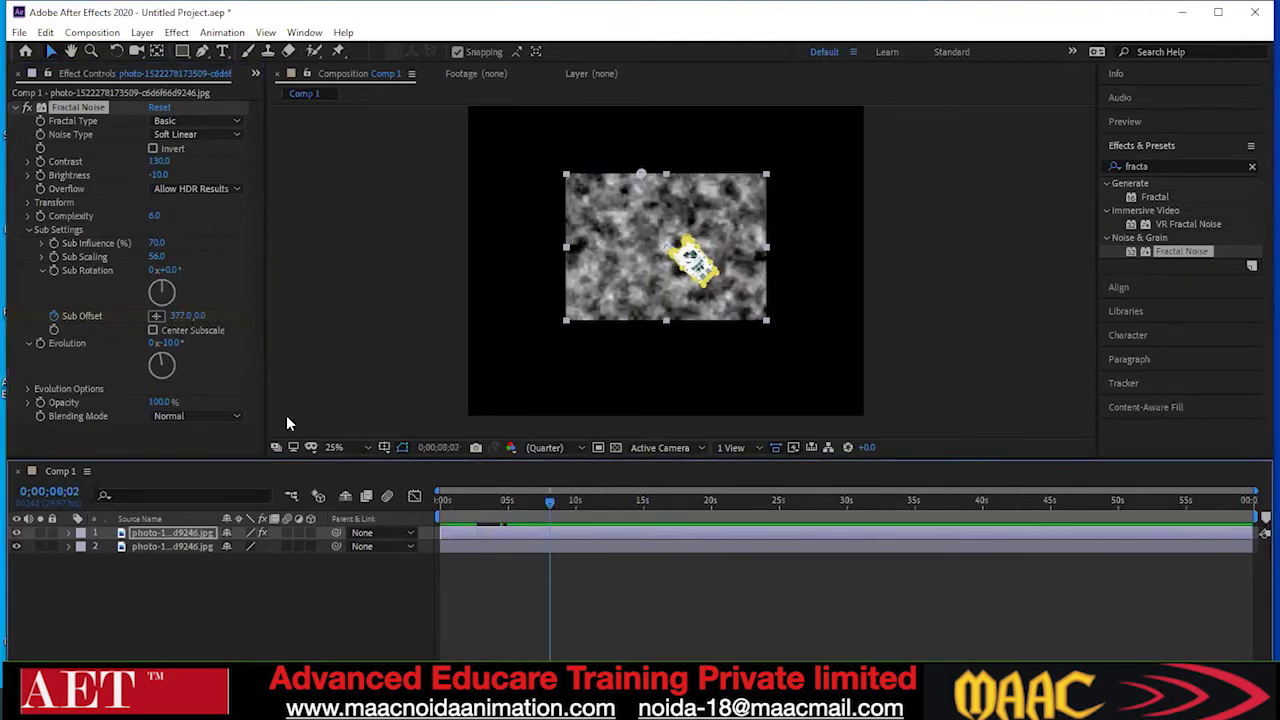
mouse_move(200, 318)
left_mouse_down()
mouse_move(212, 320)
mouse_move(193, 327)
left_mouse_up()
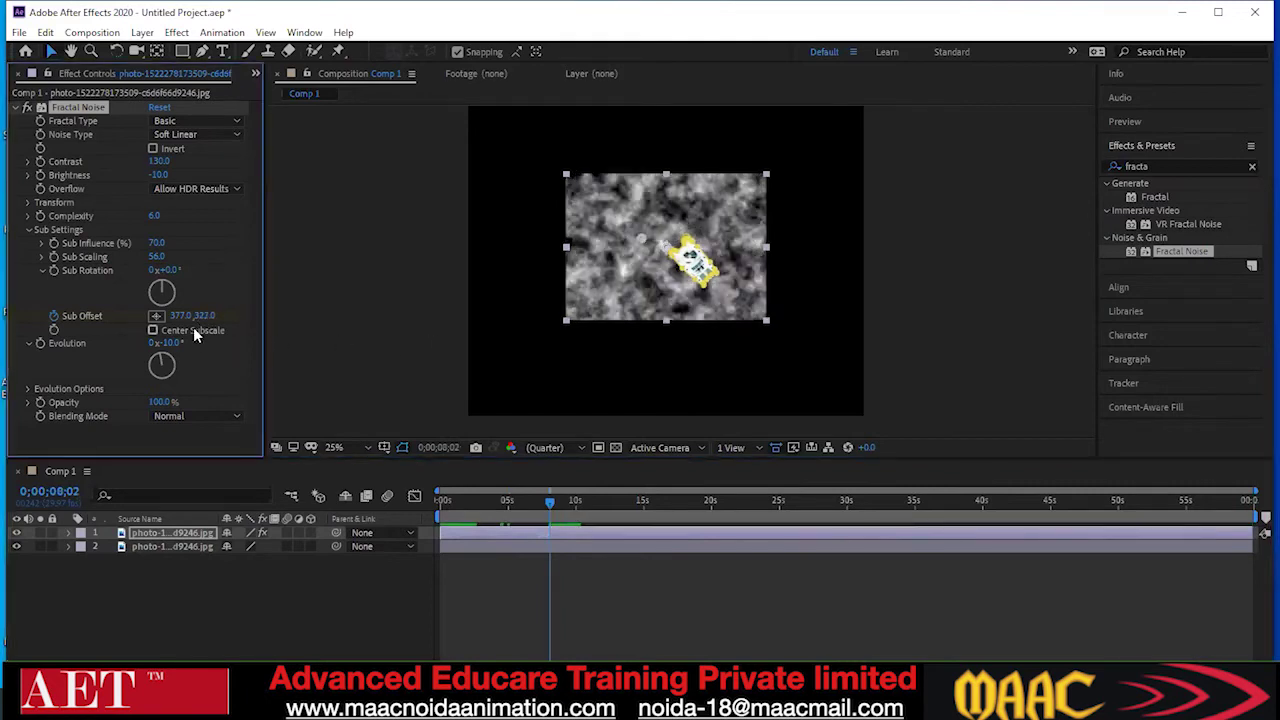
Set the Sub Offset to about 803, 322 at 0;00;12;26 and to 1061, 641 at 0;00;18;21
left_click_drag(548, 500, 614, 505)
left_click_drag(178, 316, 230, 330)
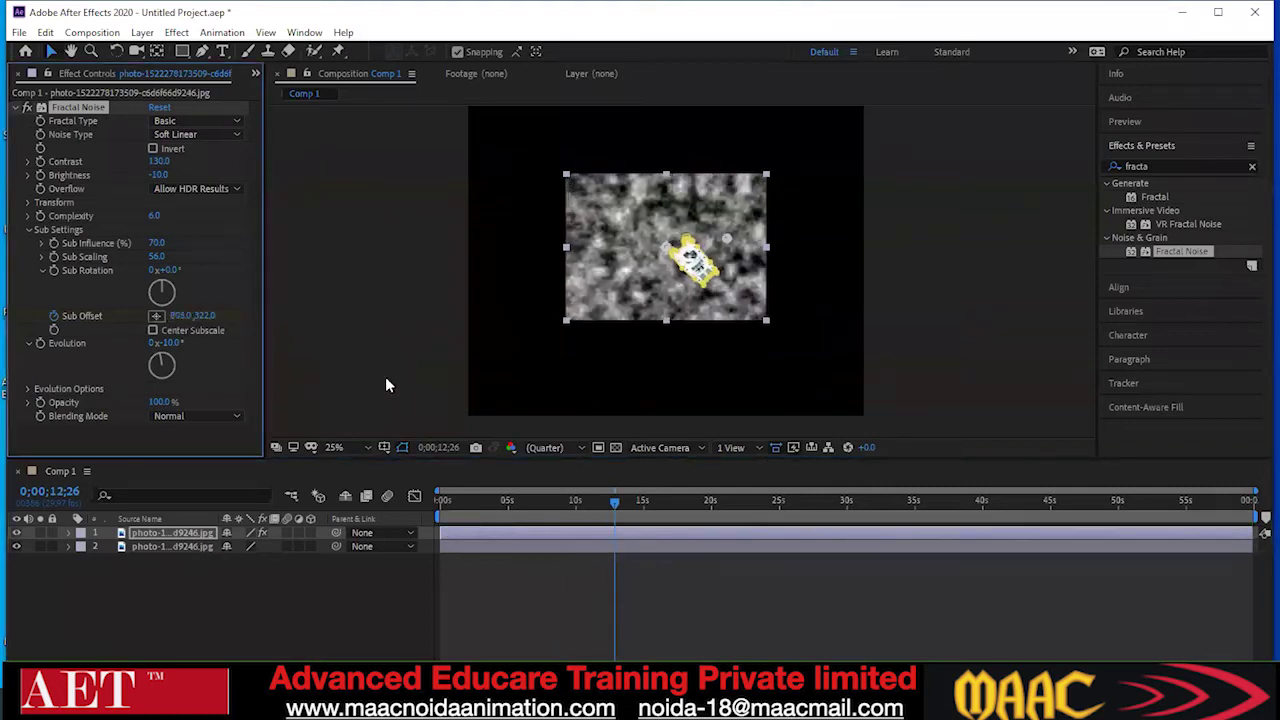
left_click(632, 500)
mouse_move(700, 521)
left_mouse_down()
mouse_move(710, 527)
mouse_move(694, 527)
left_mouse_up()
left_click_drag(209, 317, 391, 317)
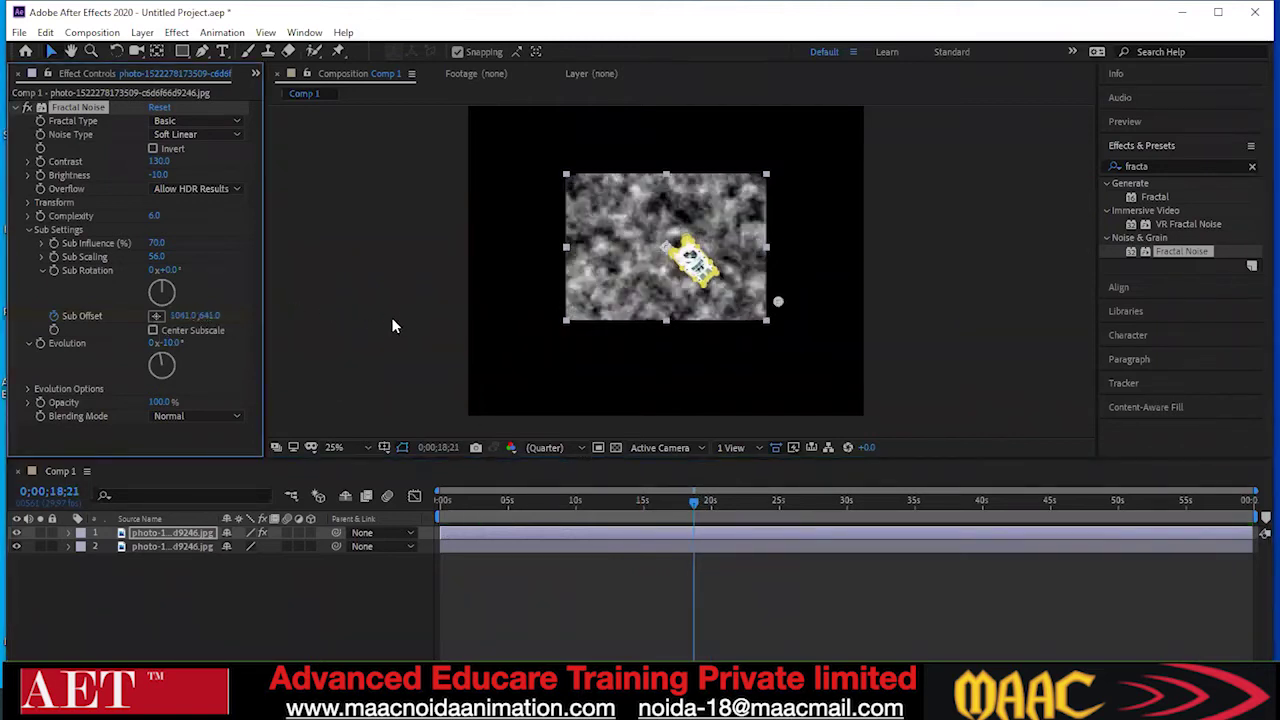
Set the Sub Offset to 1260, 732 at 0;00;23;07 and increase it again, with an X value of 1308, near 27 seconds
left_click_drag(697, 507, 755, 507)
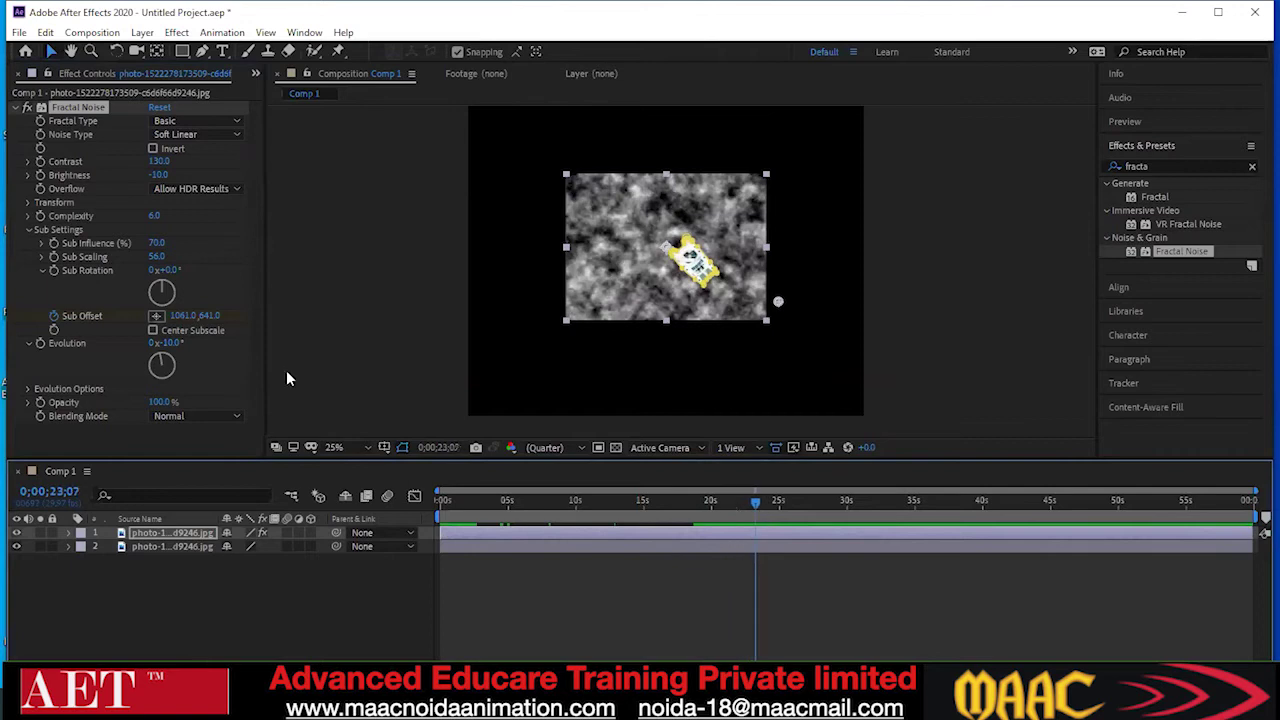
left_click_drag(207, 316, 355, 316)
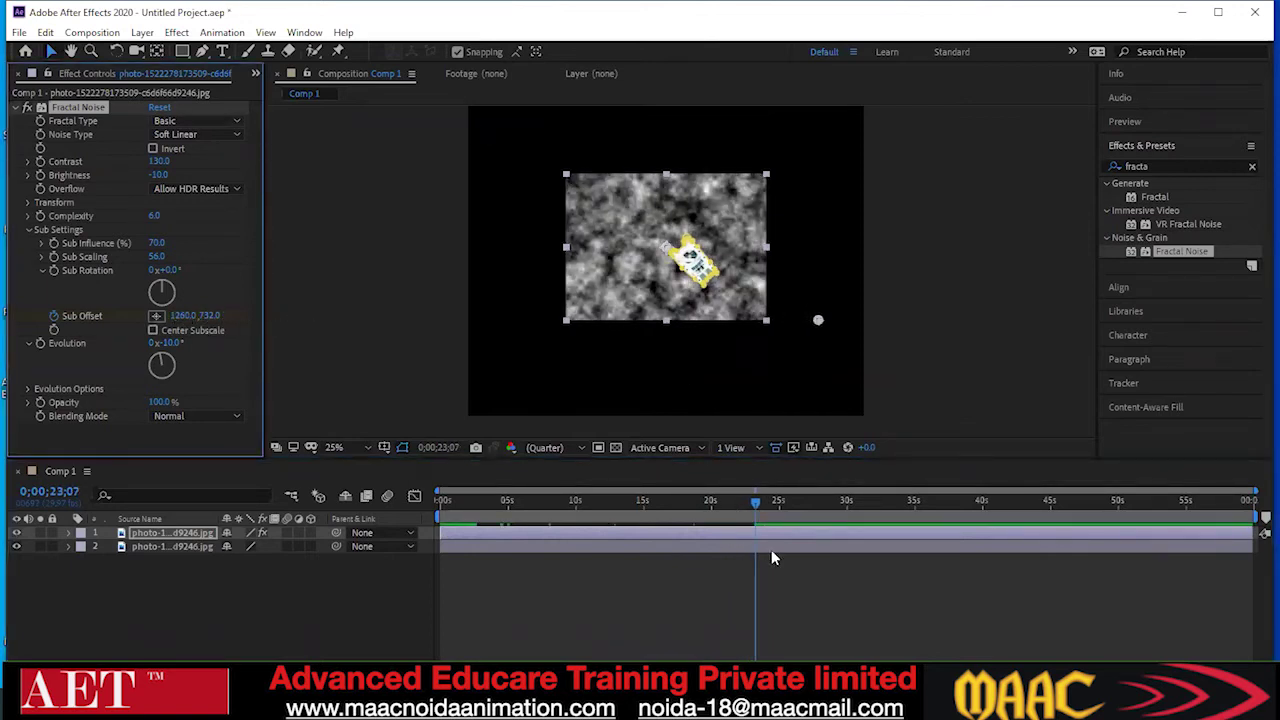
left_click_drag(757, 505, 803, 505)
mouse_move(245, 318)
left_mouse_down()
mouse_move(323, 323)
mouse_move(157, 317)
mouse_move(234, 317)
mouse_move(232, 330)
left_mouse_up()
Place the Sub Offset point at about 1308, 1277 at 0;00;29;29 and increase its X value further
key("space")
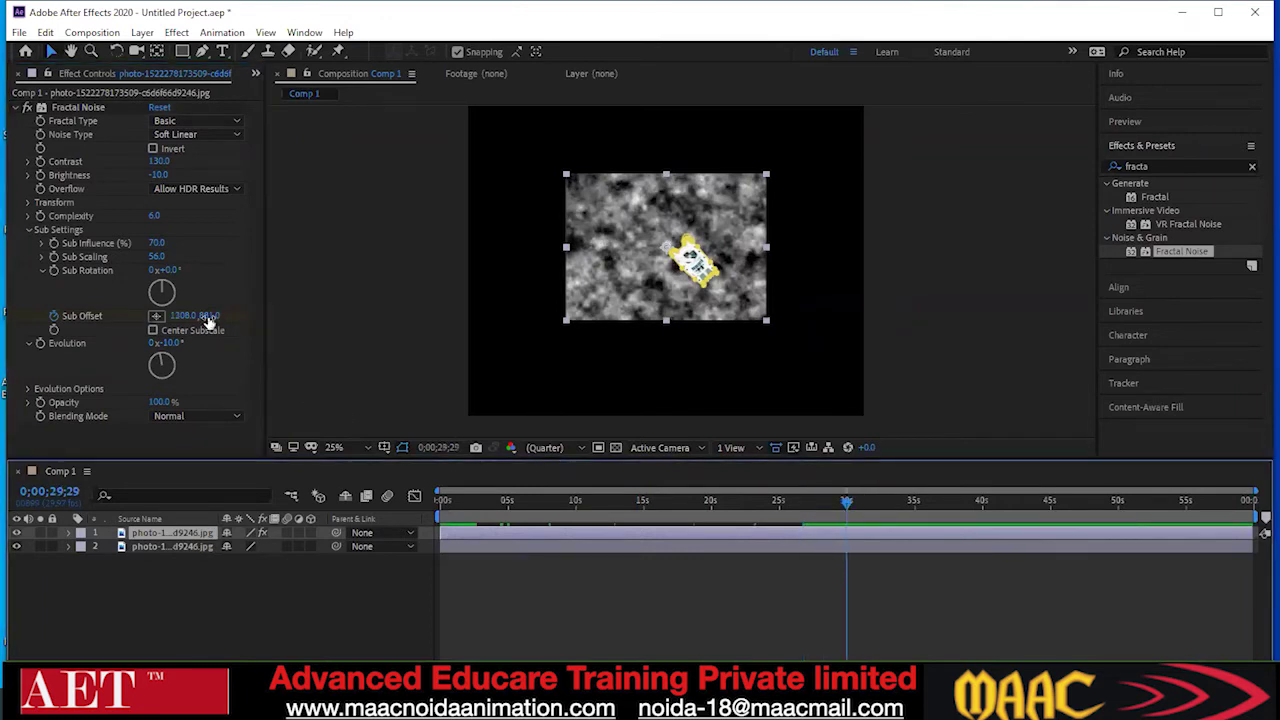
left_click(156, 315)
left_click(827, 428)
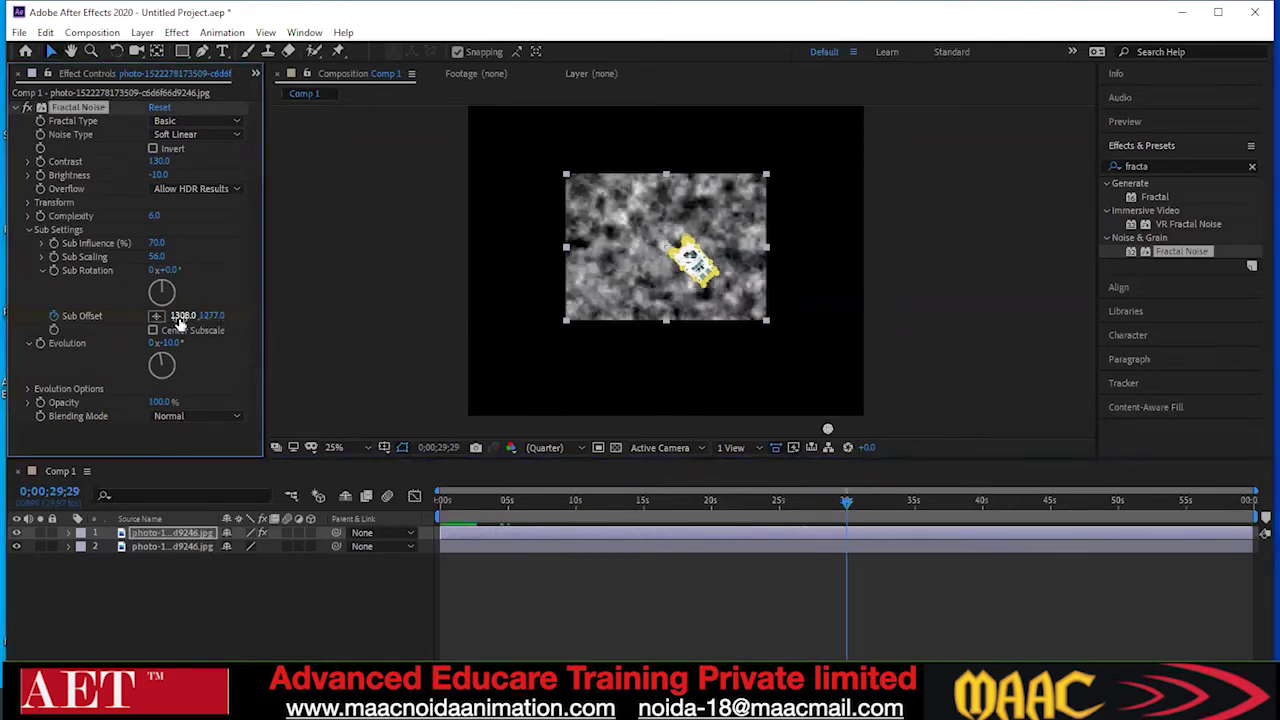
left_click_drag(827, 428, 878, 428)
Return to 0;00;00;00, deselect the layer and play back the noise animation at 50% zoom
left_click_drag(840, 500, 541, 540)
left_click_drag(657, 541, 441, 540)
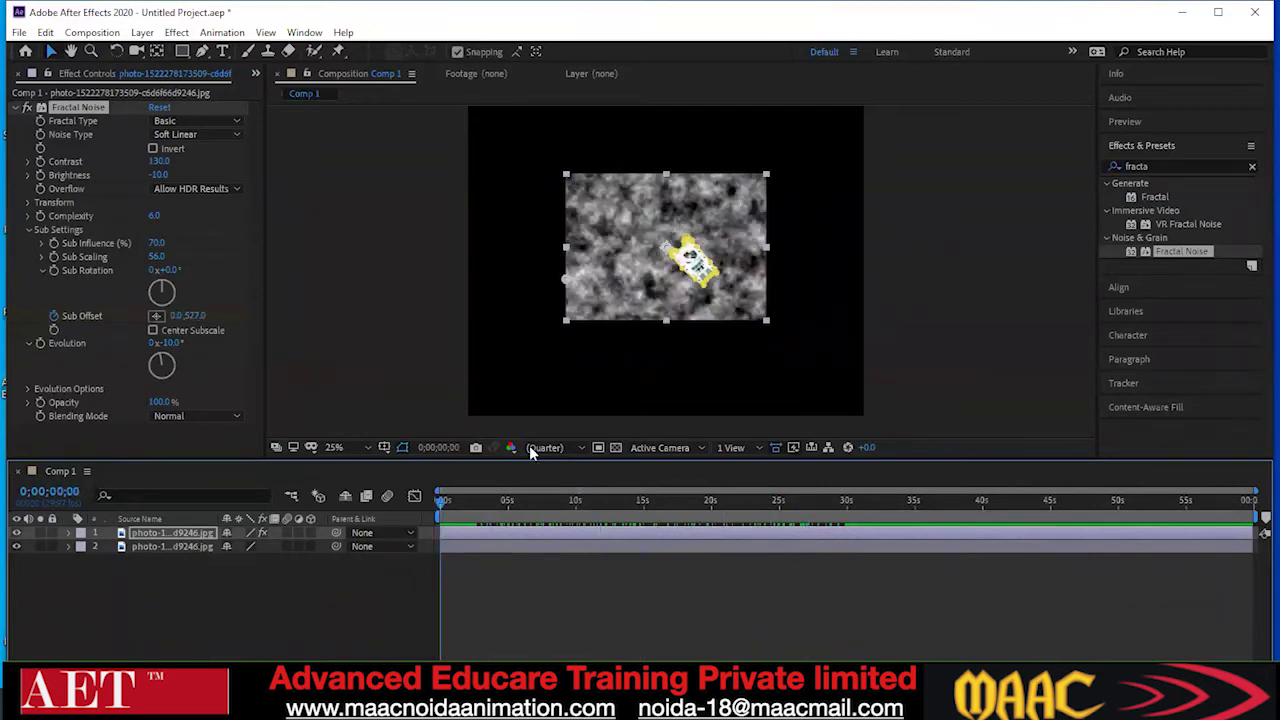
left_click(372, 319)
scroll(660, 263, "up", 2)
key("space")
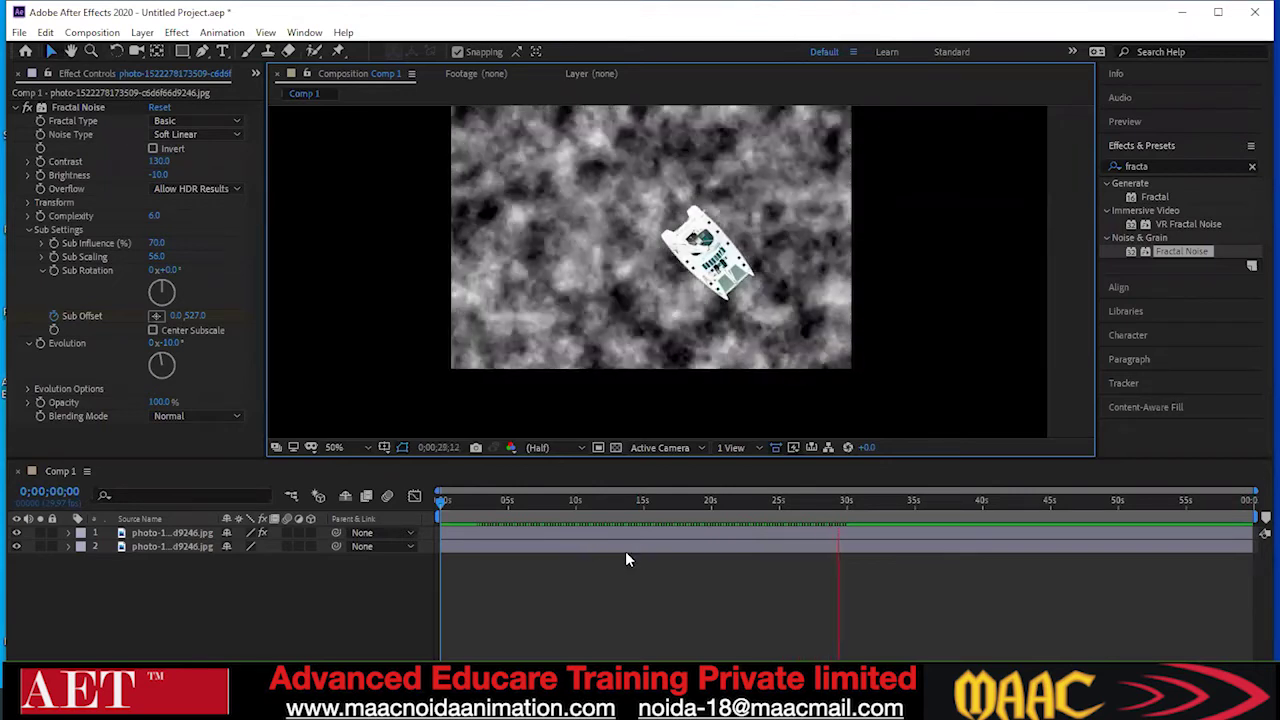
Move the current time to 0;00;06;24 and select the top photo layer
left_click(844, 498)
left_click_drag(809, 507, 532, 558)
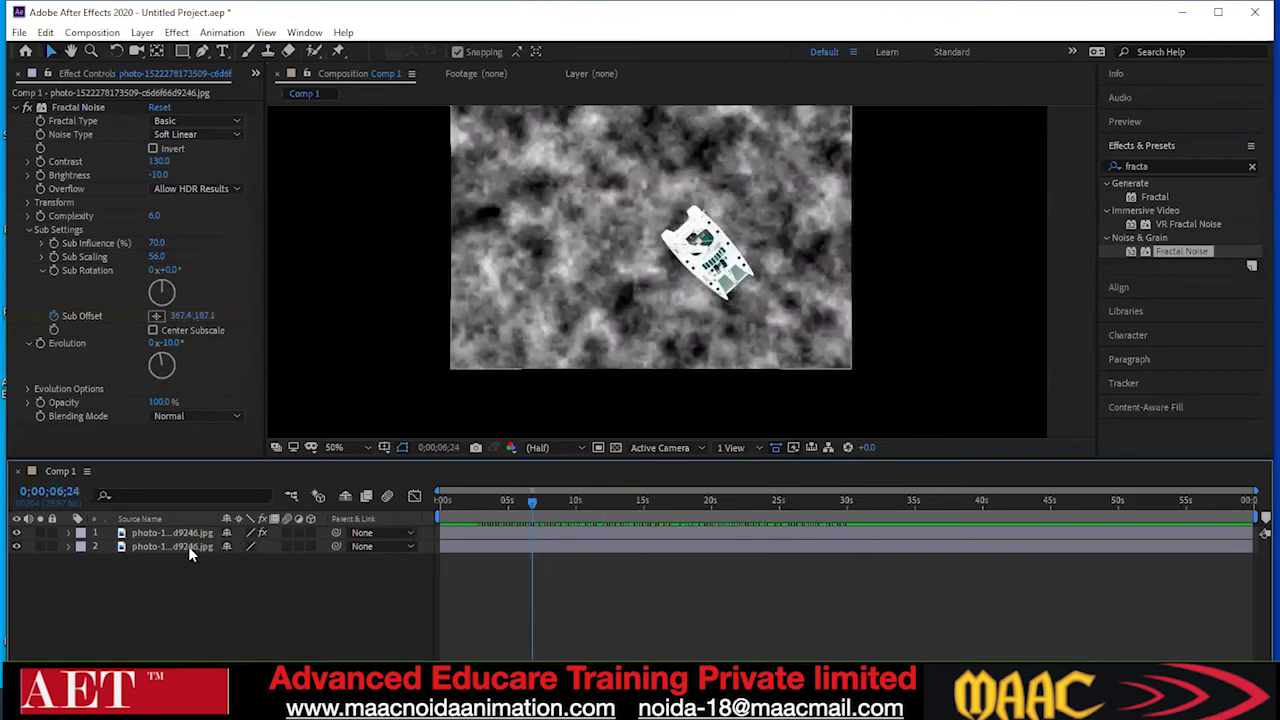
left_click(157, 536)
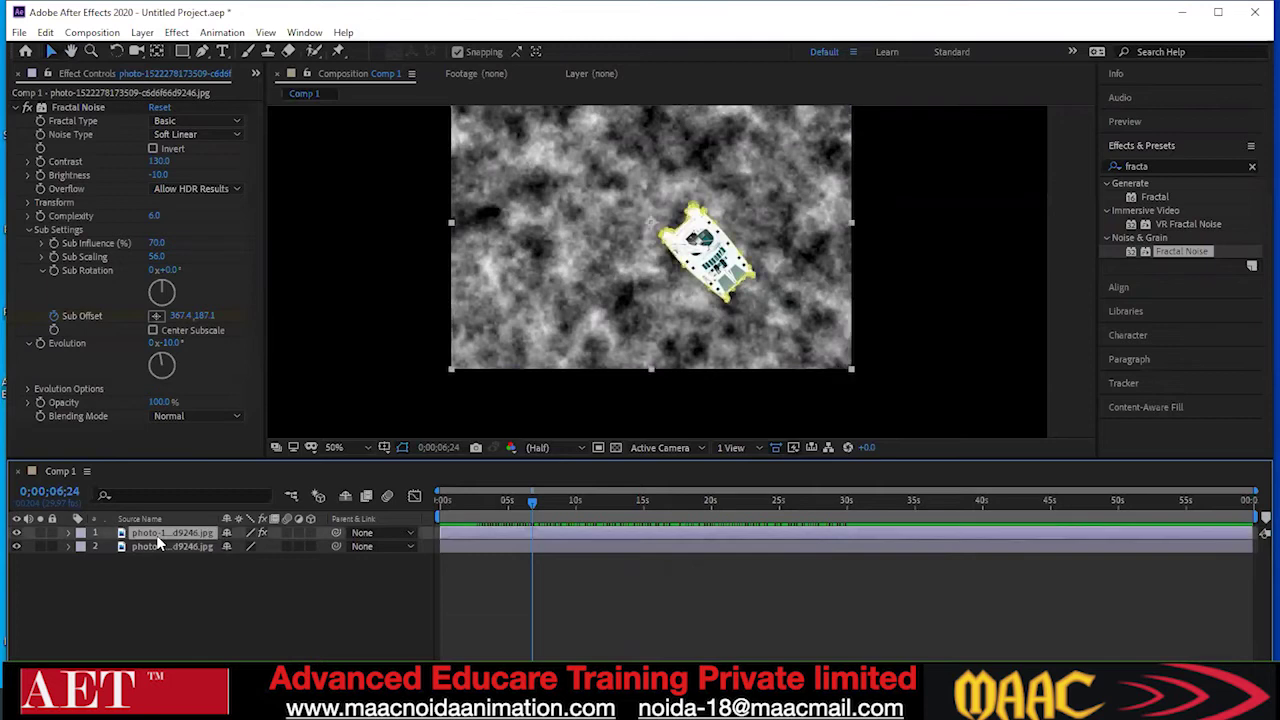
Pre-compose the Fractal Noise photo layer, moving all attributes into the new composition, and place it below the plain photo layer
right_click(157, 541)
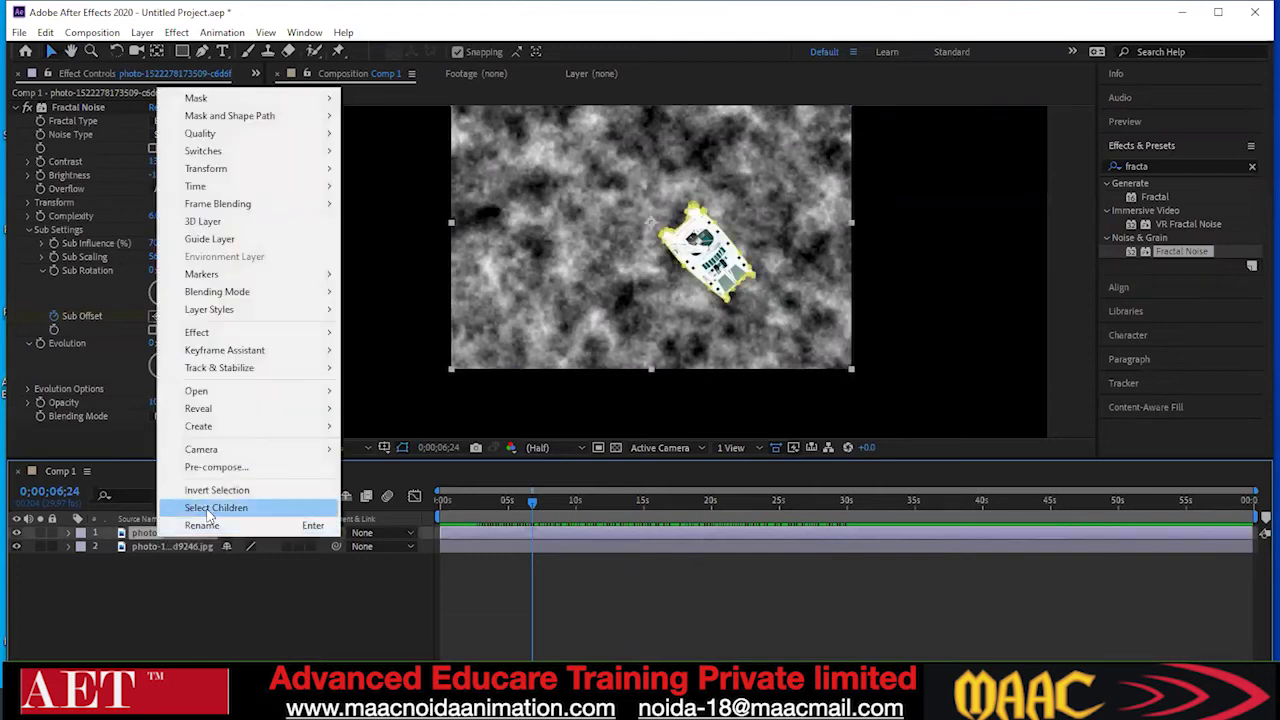
left_click(240, 468)
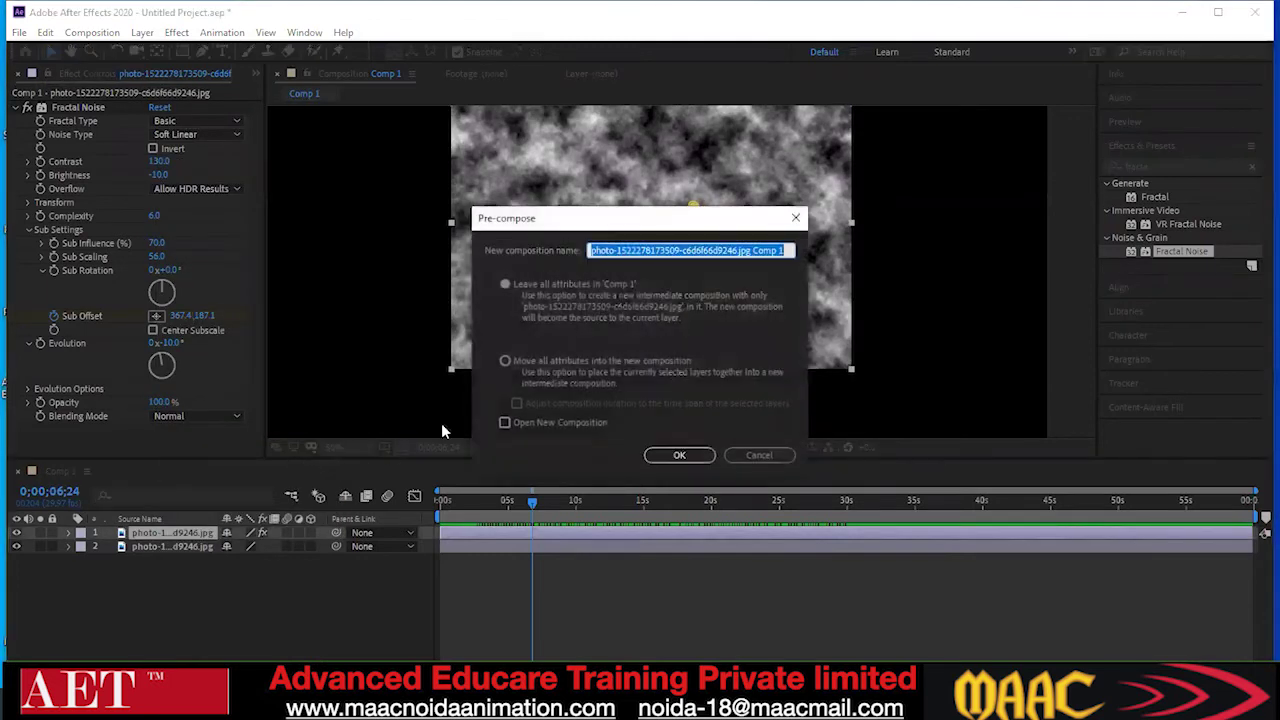
left_click(506, 362)
left_click(706, 459)
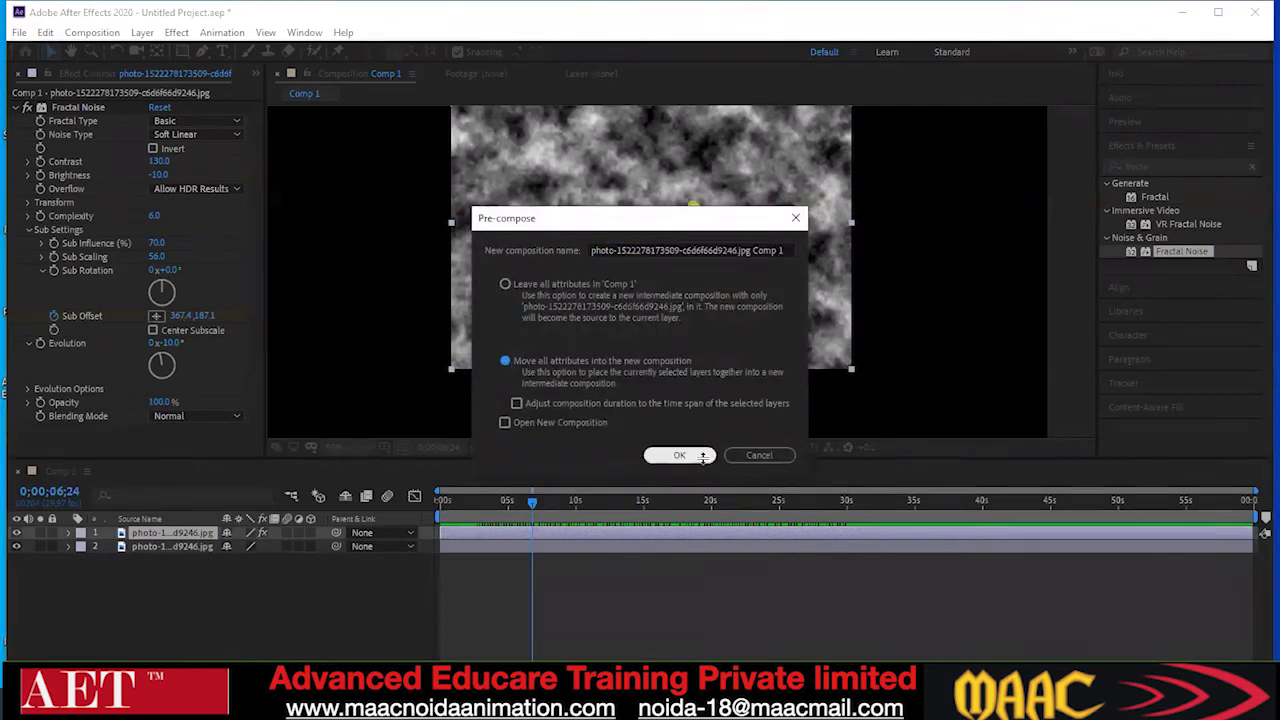
left_click_drag(142, 543, 148, 559)
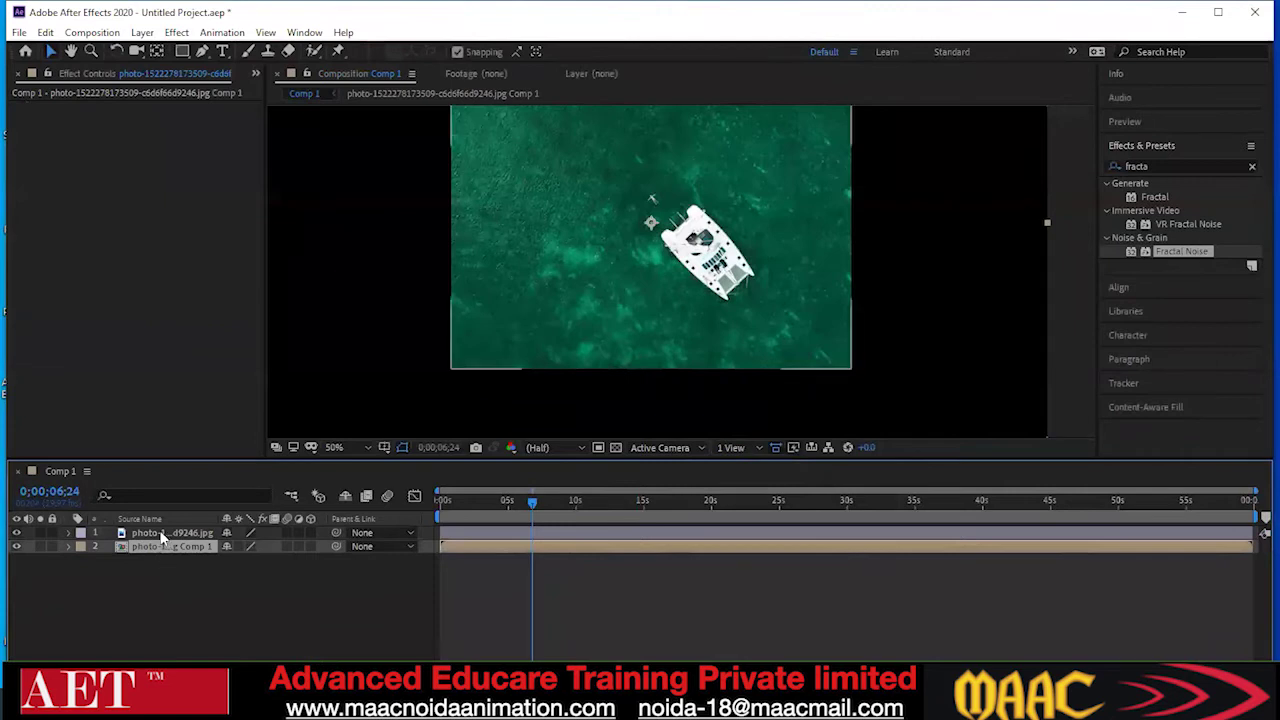
Search the effects for "displacement" and apply Displacement Map to the plain boat photo layer
left_click(160, 534)
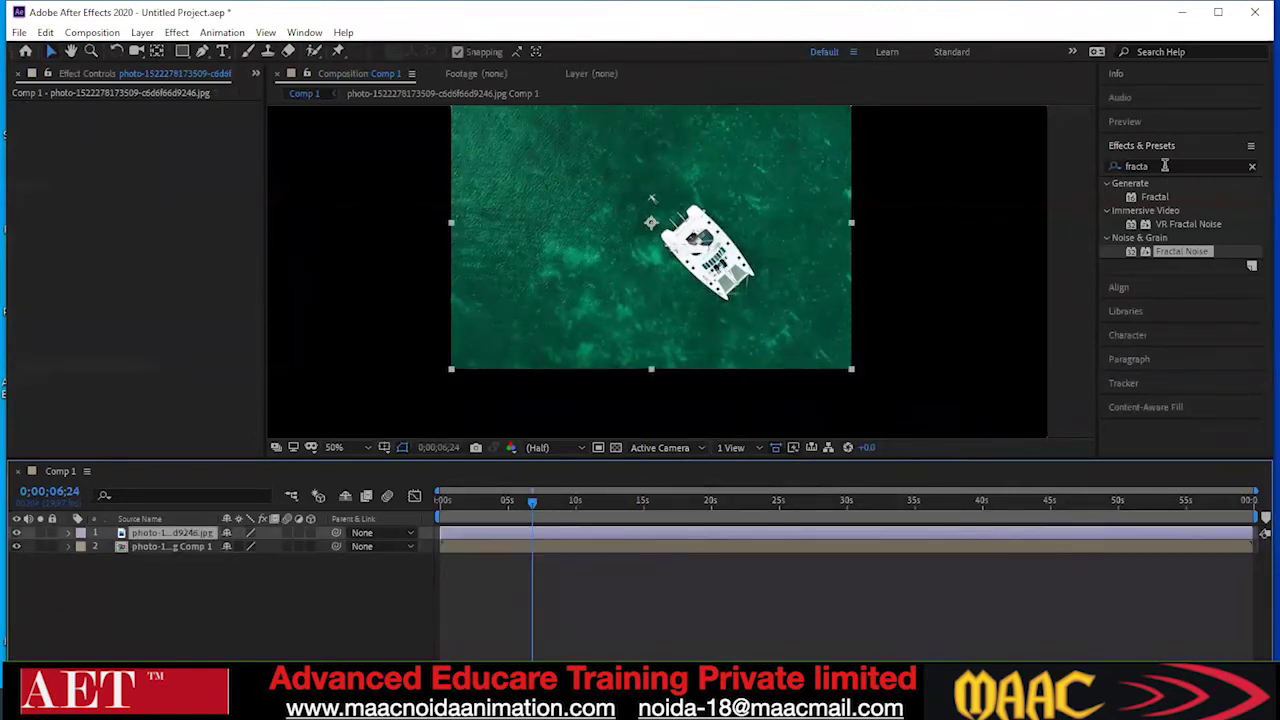
left_click(1164, 165)
key("BackSpace")
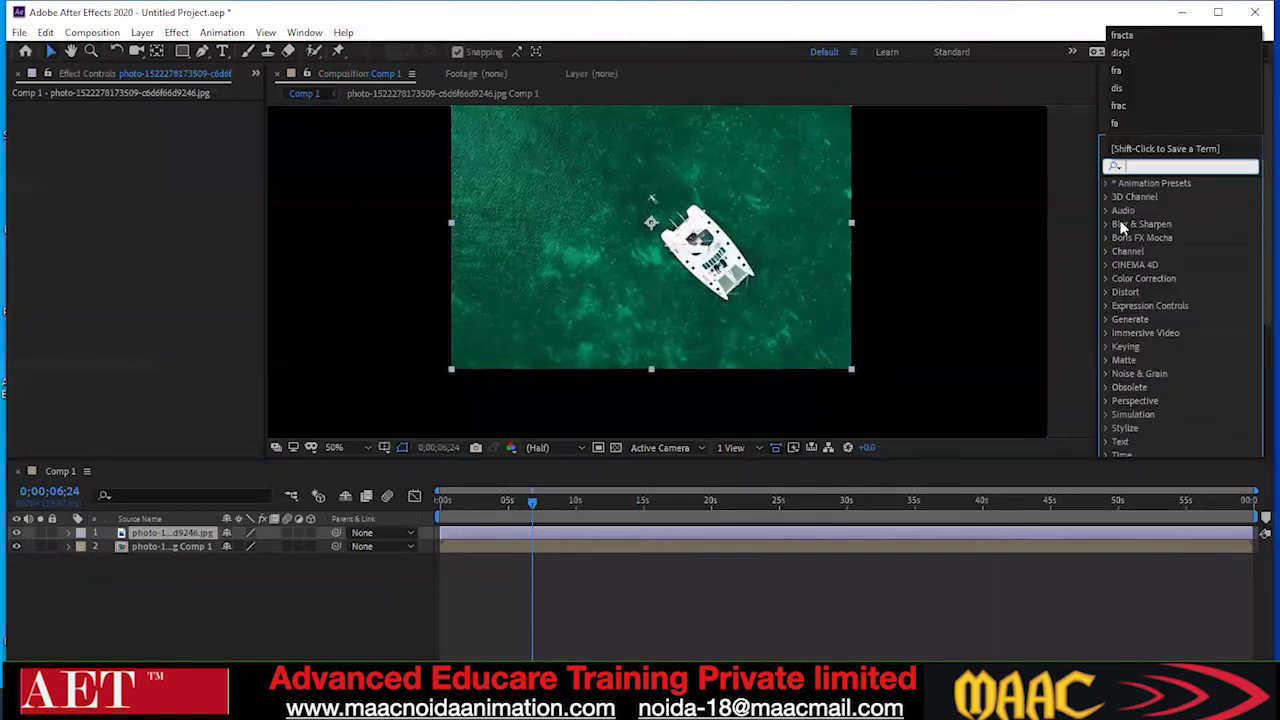
type("di")
type("s")
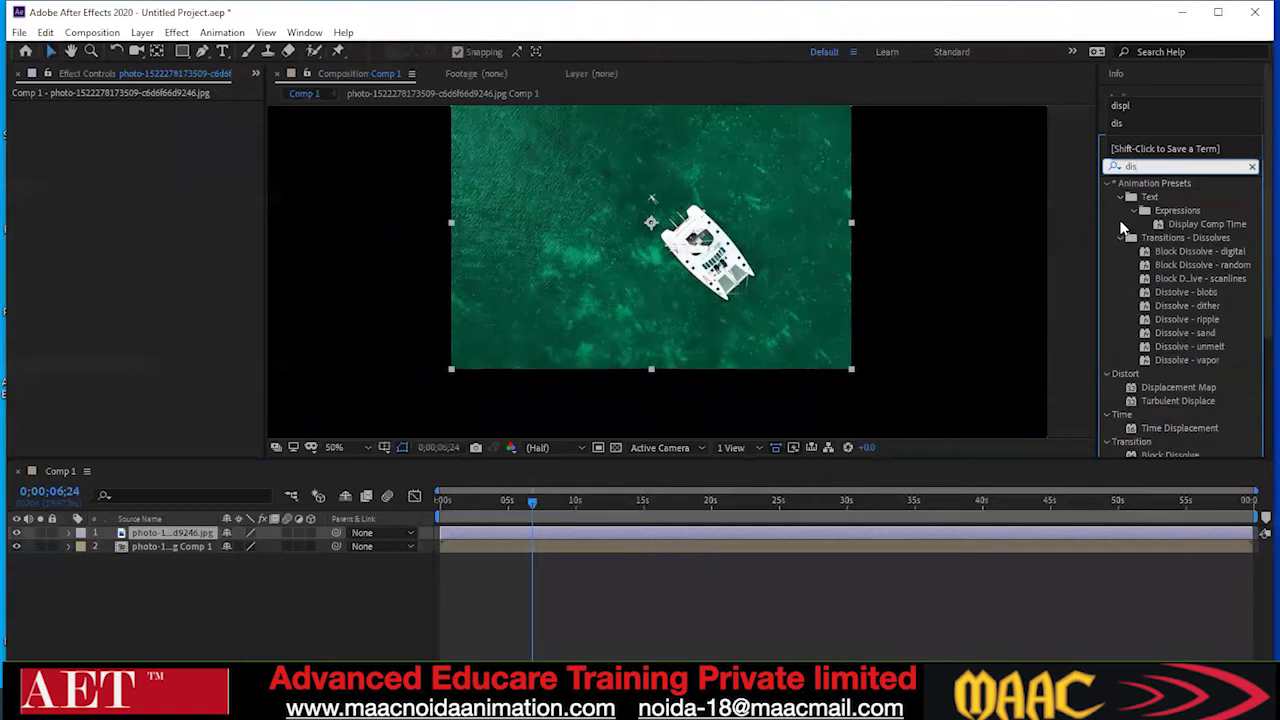
type("pl")
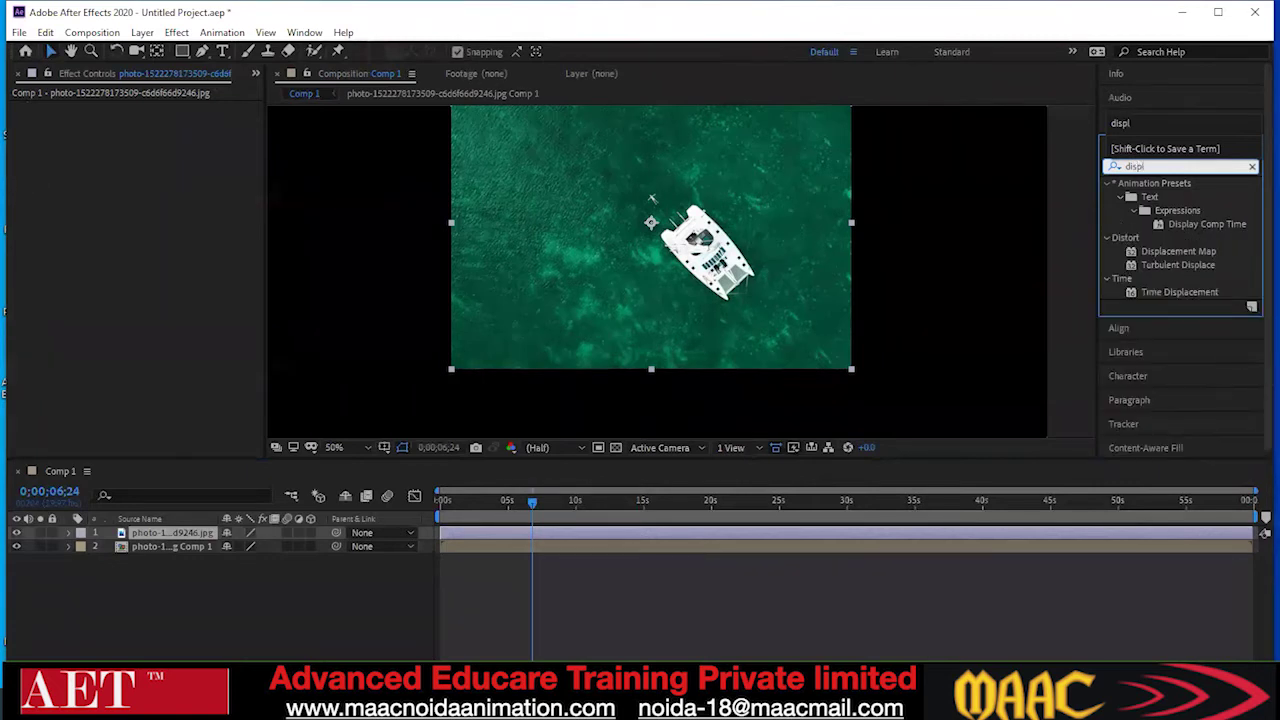
type("acem")
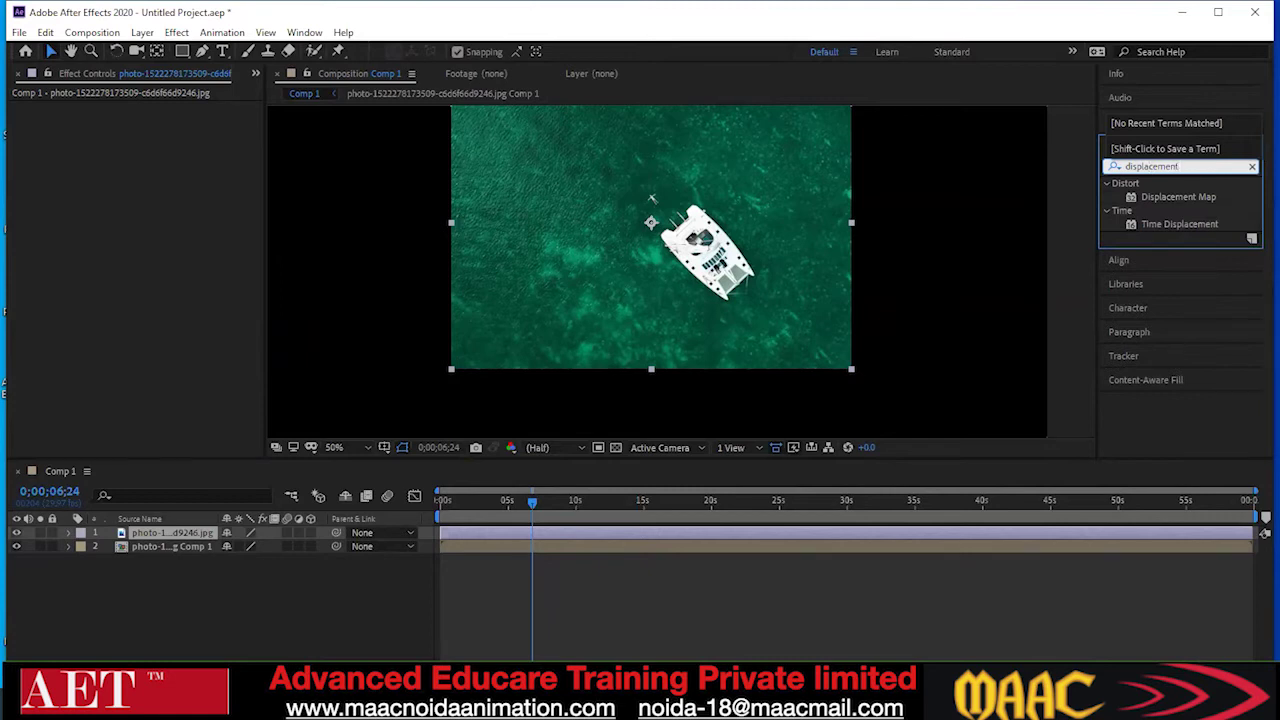
type("ent")
left_click_drag(1167, 197, 170, 536)
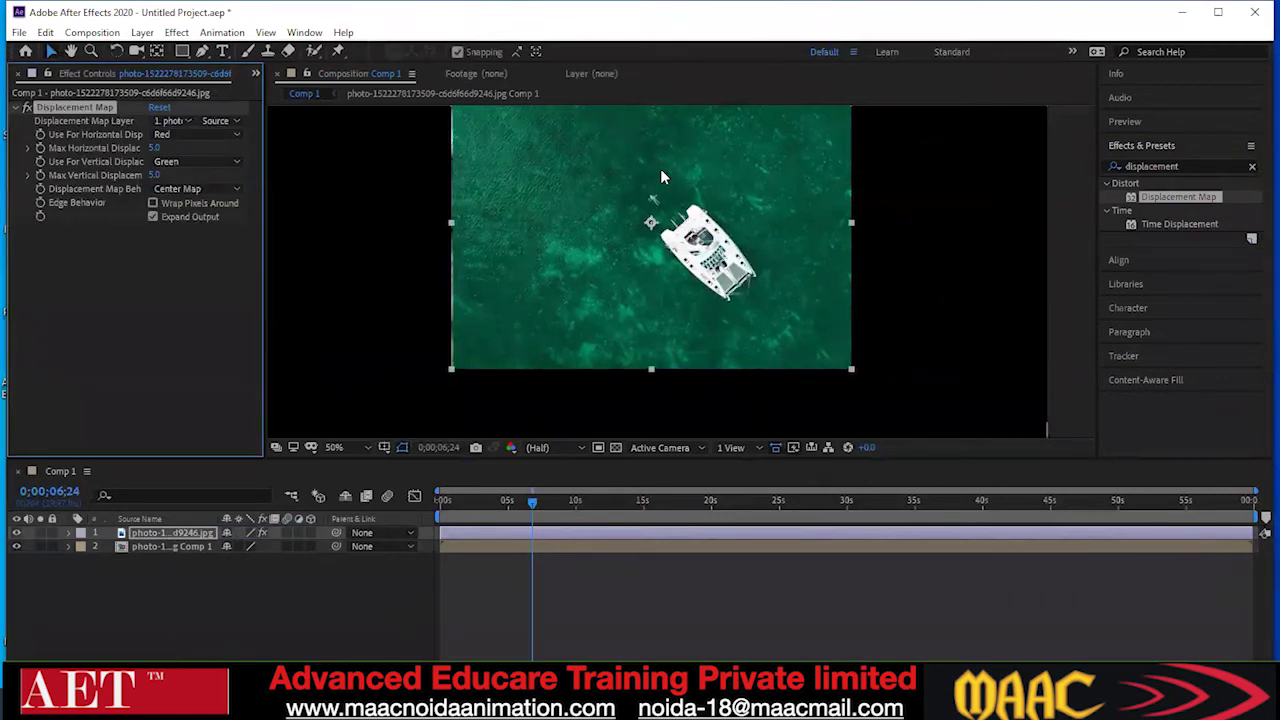
Set the Displacement Map Layer to the pre-composed noise layer, number 2
left_click(172, 121)
left_click(160, 290)
left_click(174, 121)
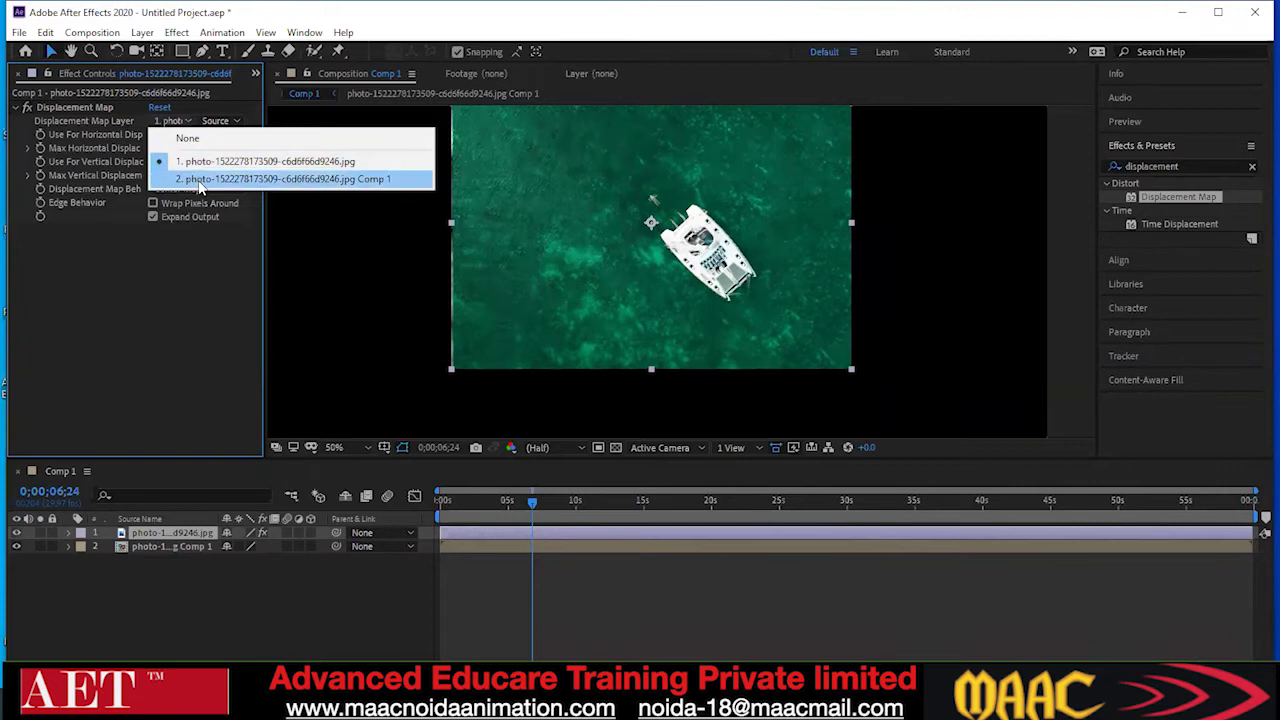
left_click(200, 180)
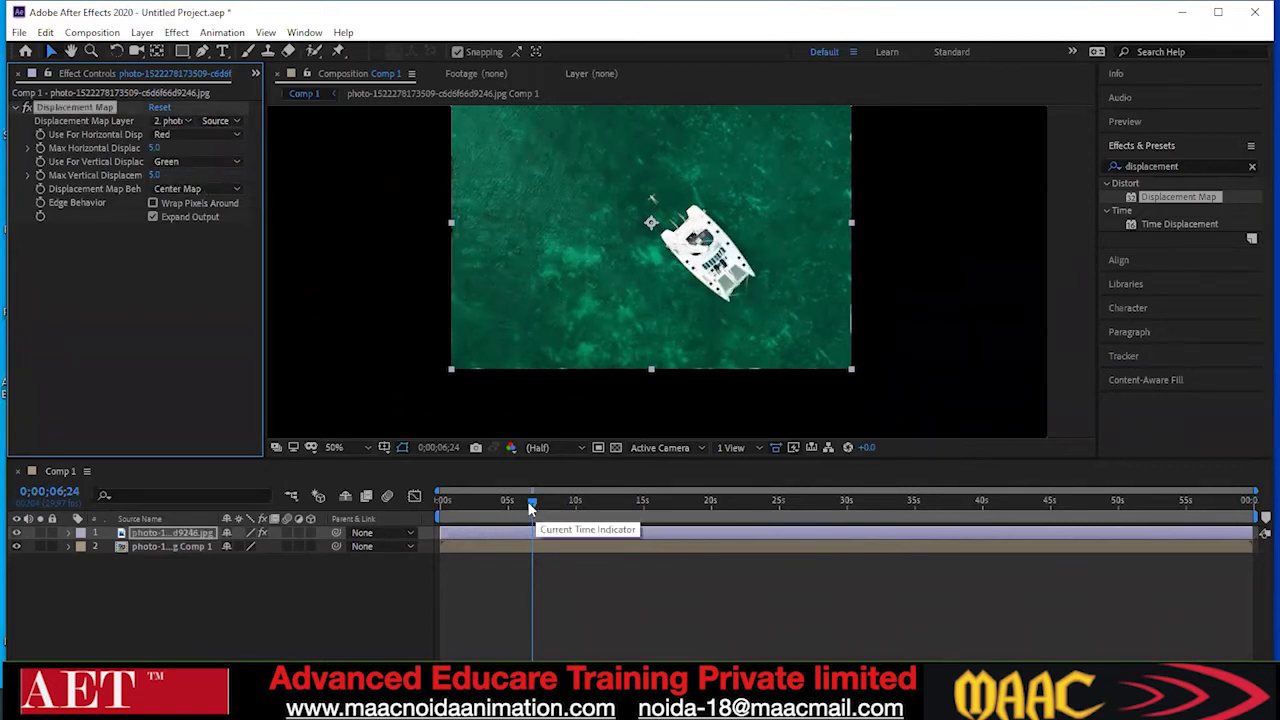
Move the current time to 0;00;00;05 and set both horizontal and vertical displacement to use Luminance
left_click_drag(530, 508, 445, 508)
left_click(210, 140)
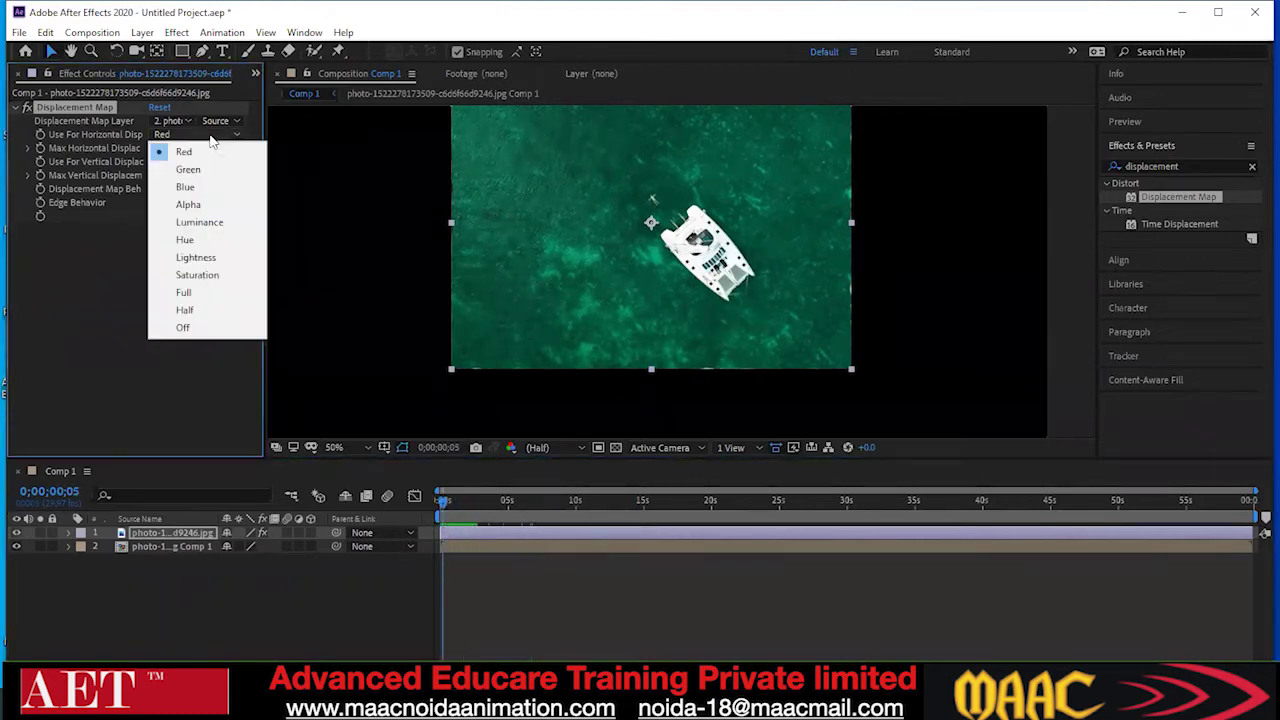
left_click(195, 224)
left_click(197, 162)
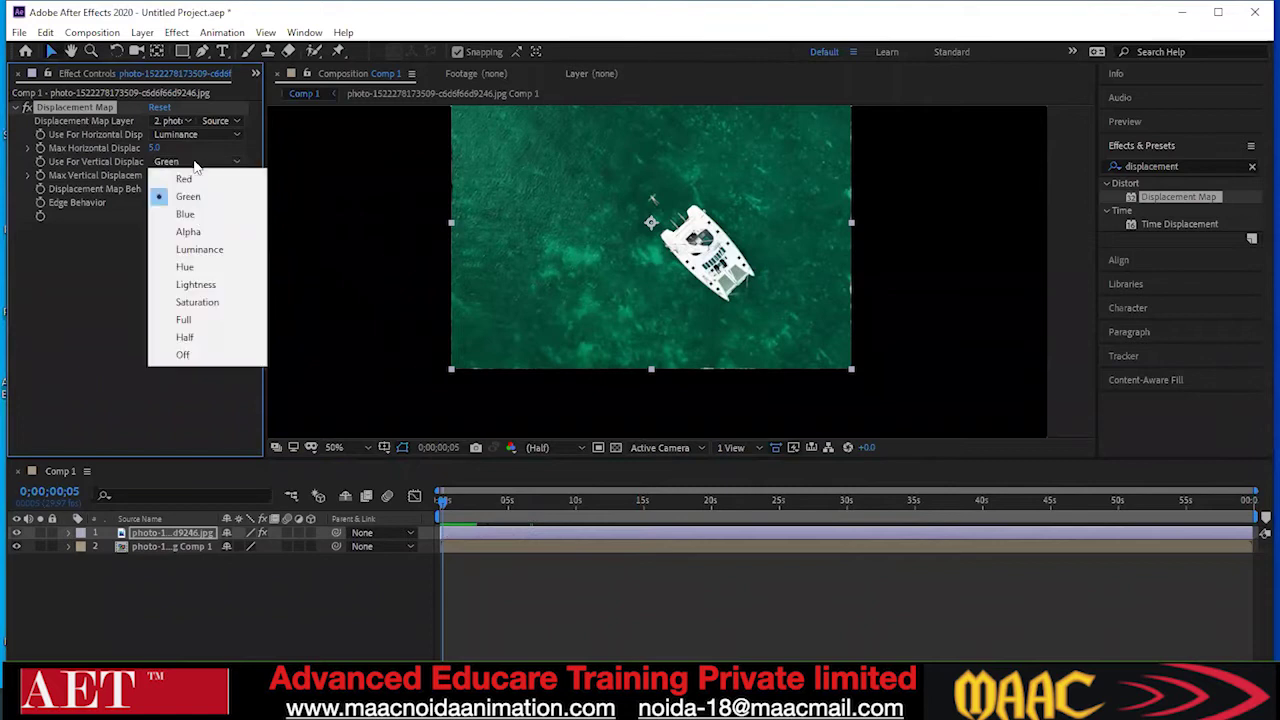
left_click(199, 250)
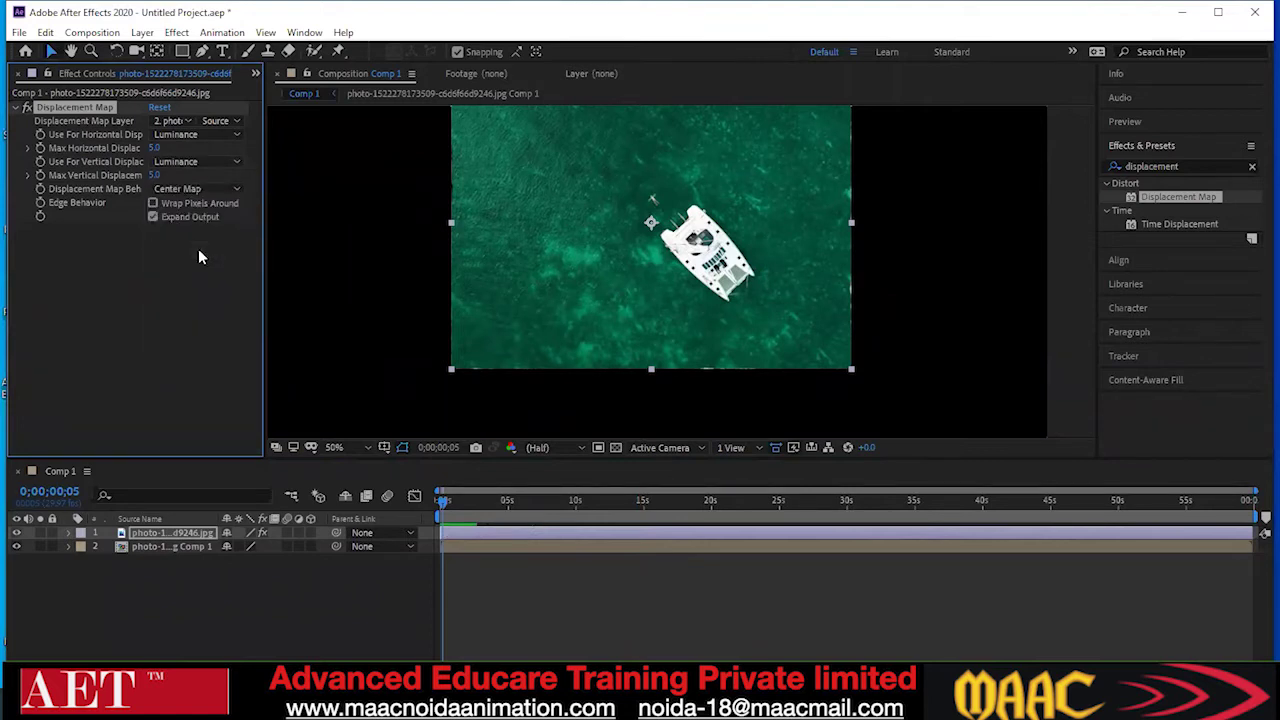
Preview the water displacement from about 3 seconds, replay it and scrub through the timeline to examine the motion
left_click_drag(446, 509, 480, 512)
key("space")
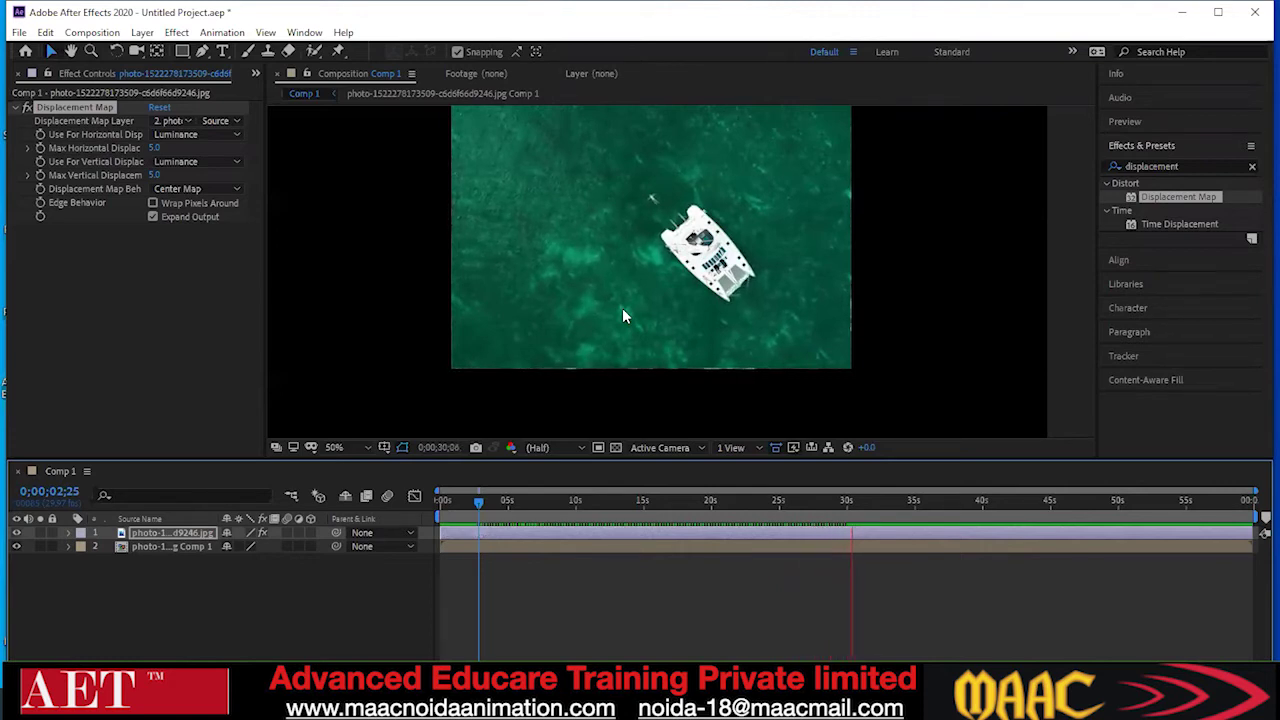
left_click(876, 527)
left_click_drag(884, 499, 489, 533)
left_click(756, 375)
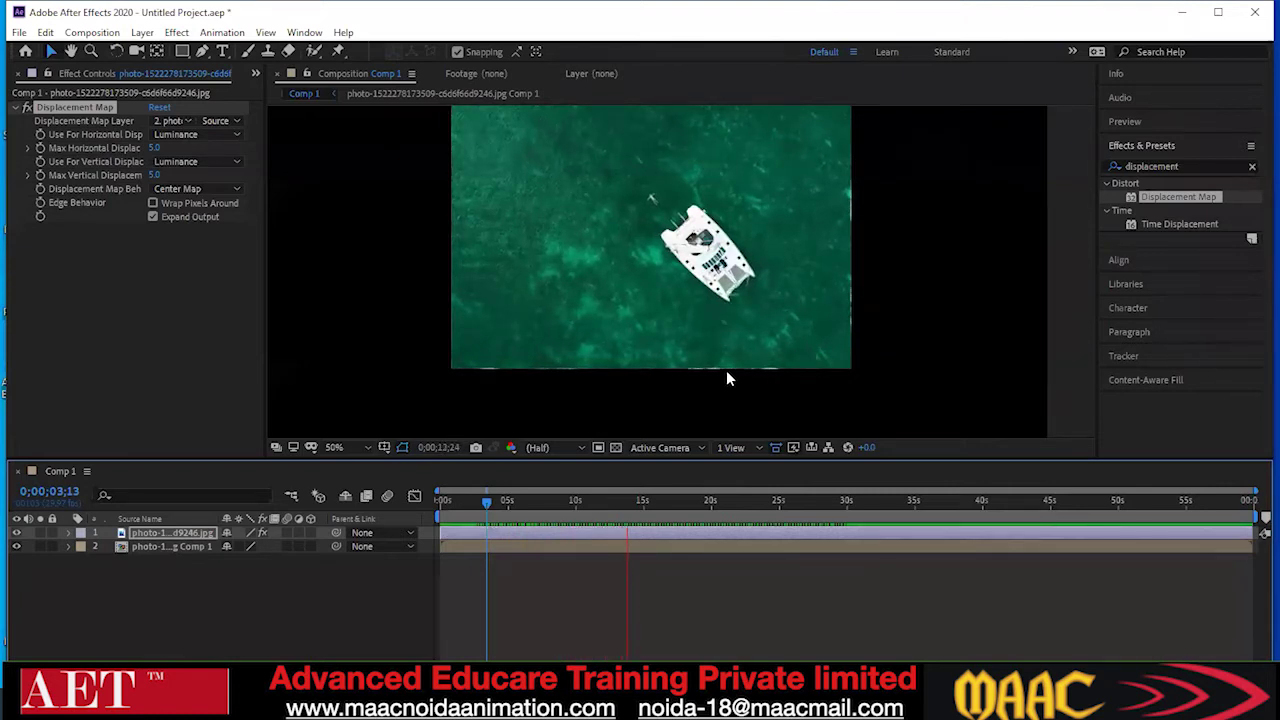
key("space")
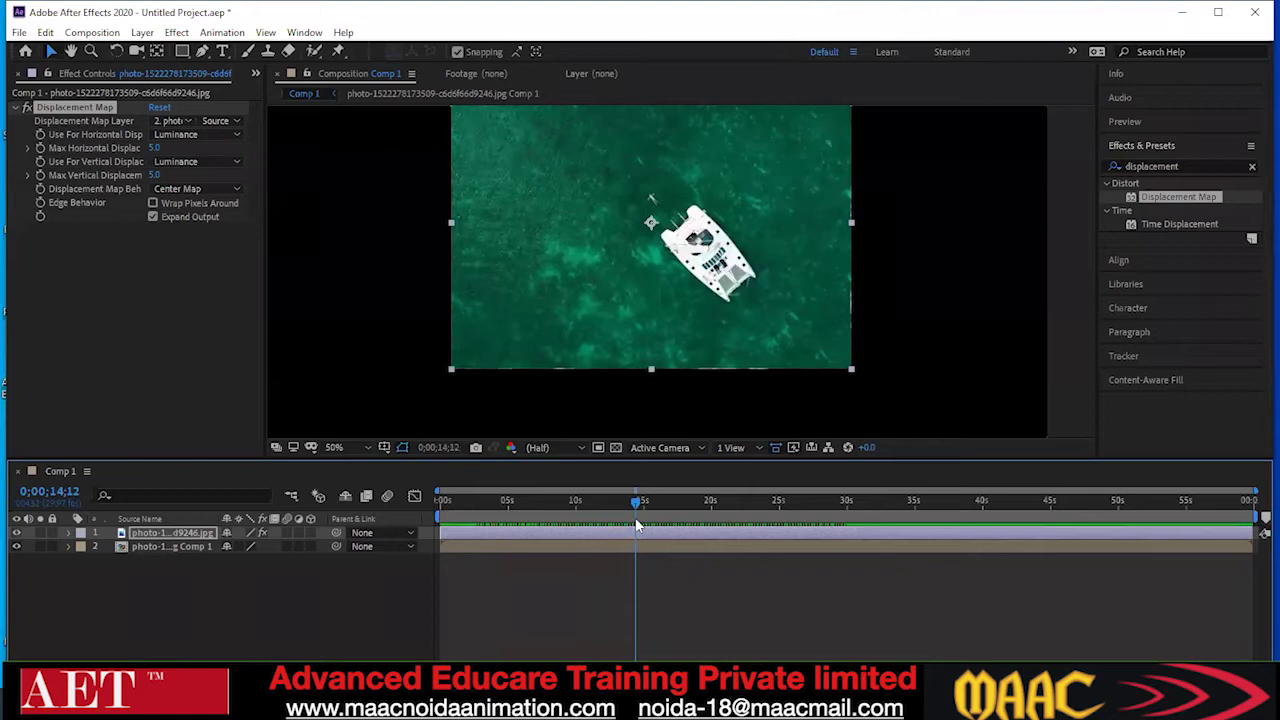
left_click_drag(542, 518, 623, 557)
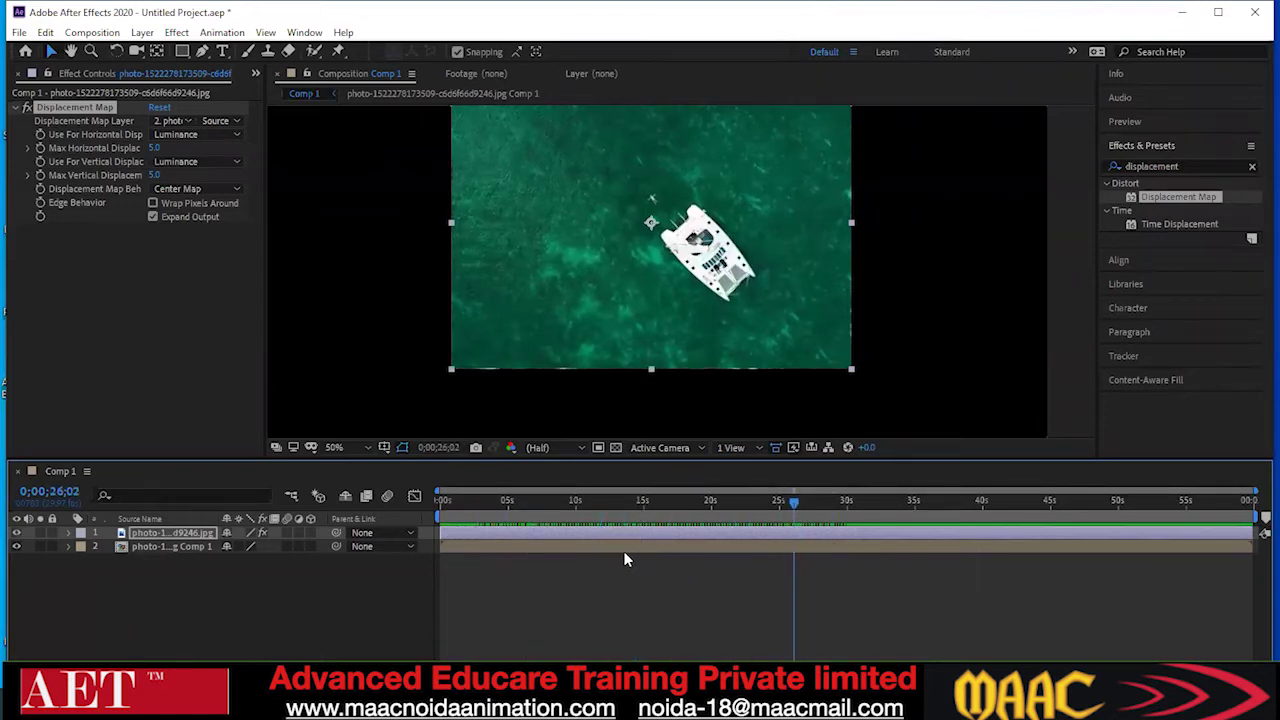
Delete both the photo layer and the pre-composed noise layer from Comp 1
left_click(123, 563)
left_click_drag(197, 538, 216, 526)
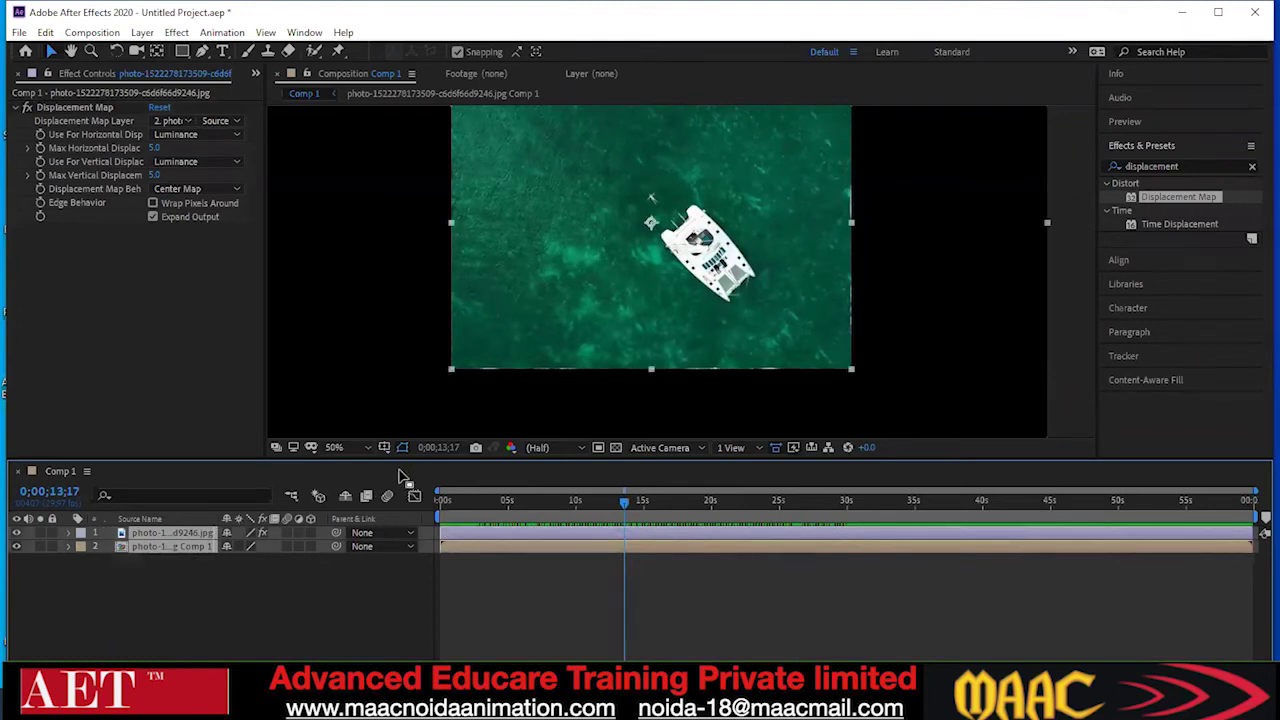
key("Delete")
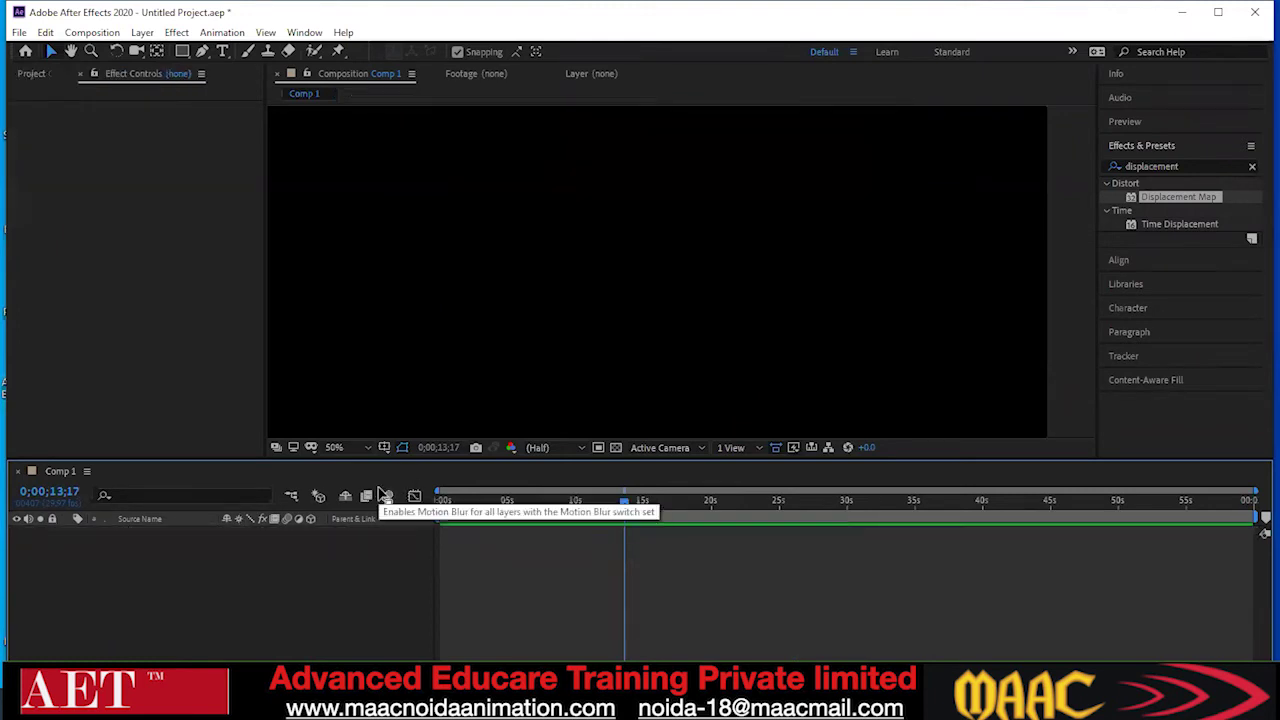
Delete the two compositions and the imported photo from the project
left_click(31, 74)
left_click_drag(63, 277, 133, 215)
key("Delete")
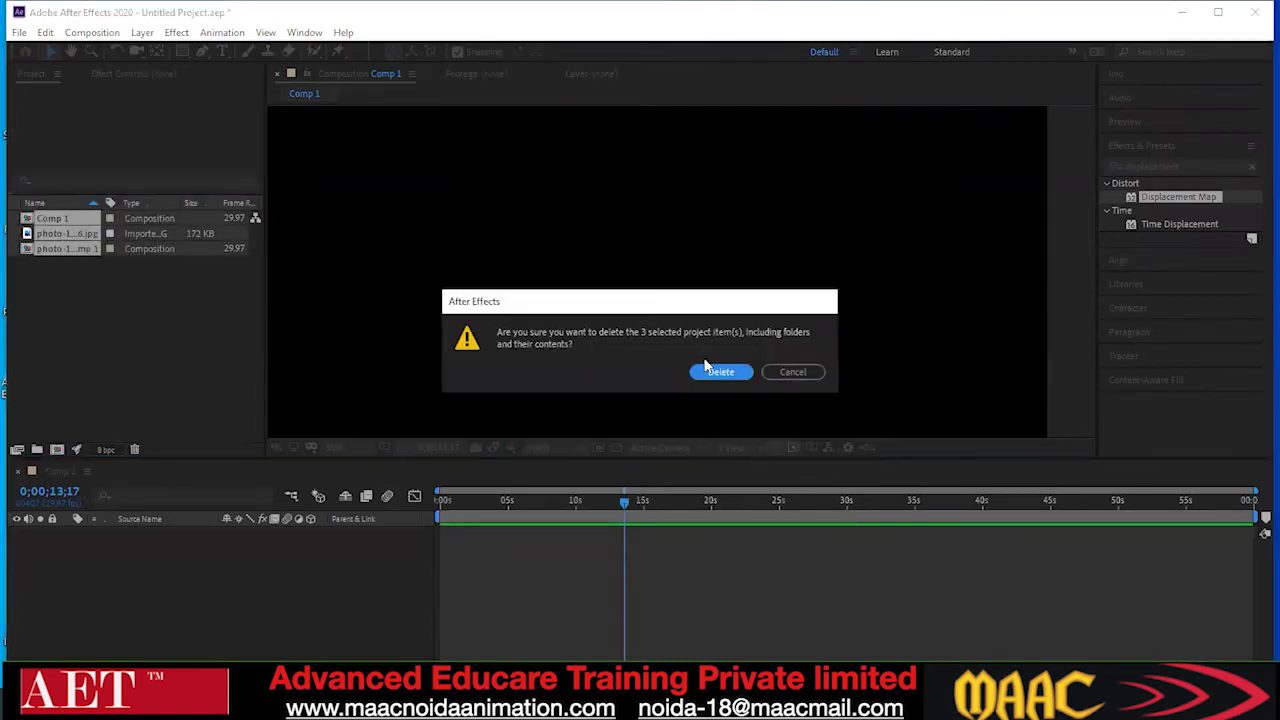
left_click(718, 372)
Start a new composition, switch to File Explorer and open the pic folder inside after effect on Local Disk (G:)
left_click(571, 270)
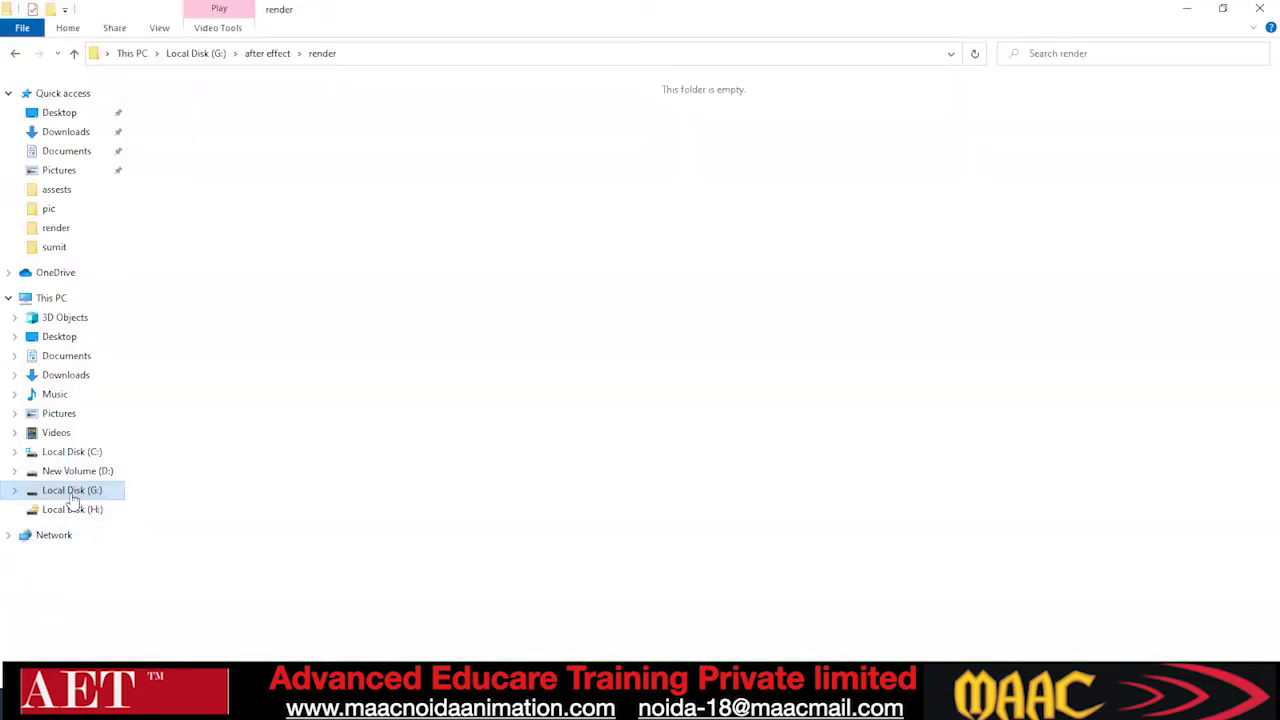
left_click(72, 491)
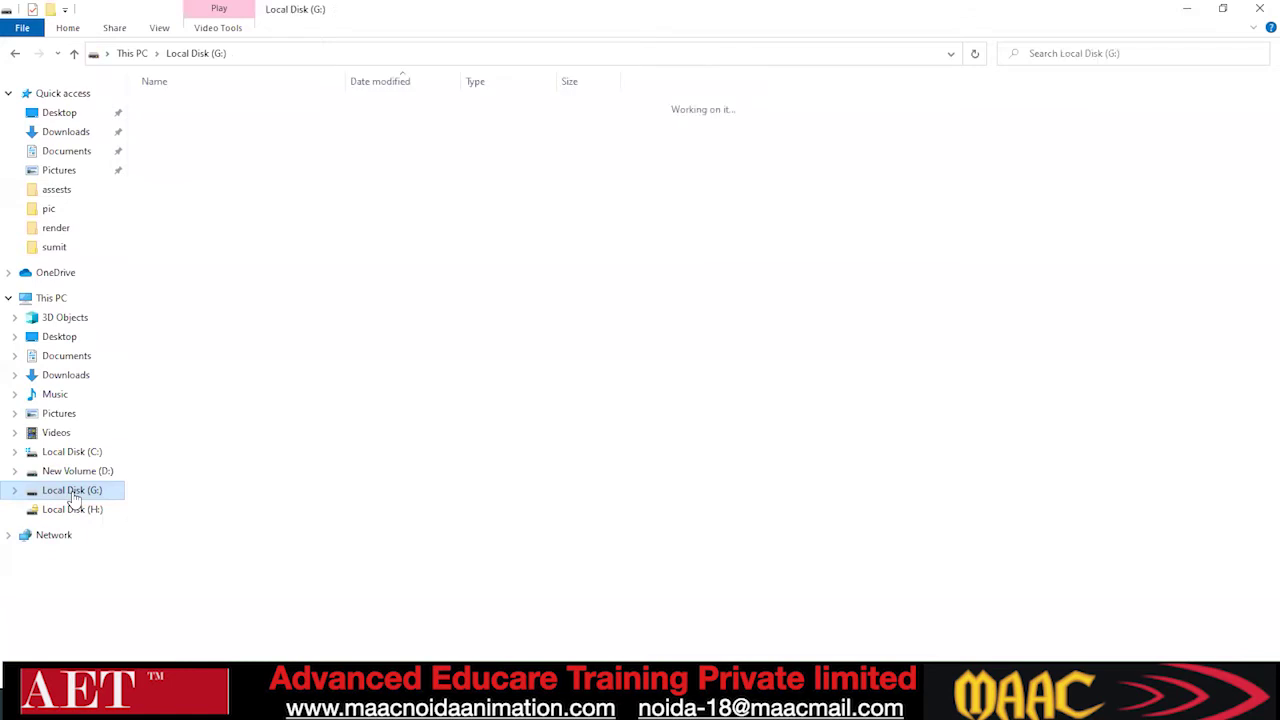
double_click(169, 481)
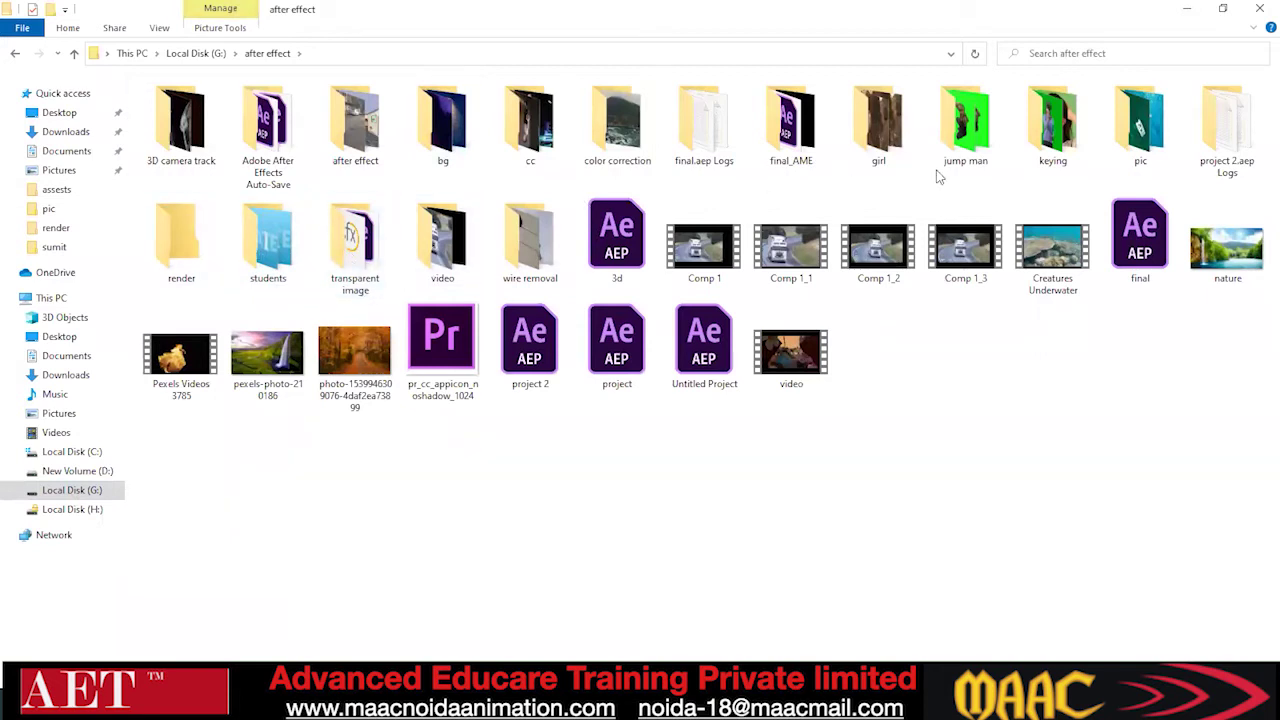
double_click(1124, 158)
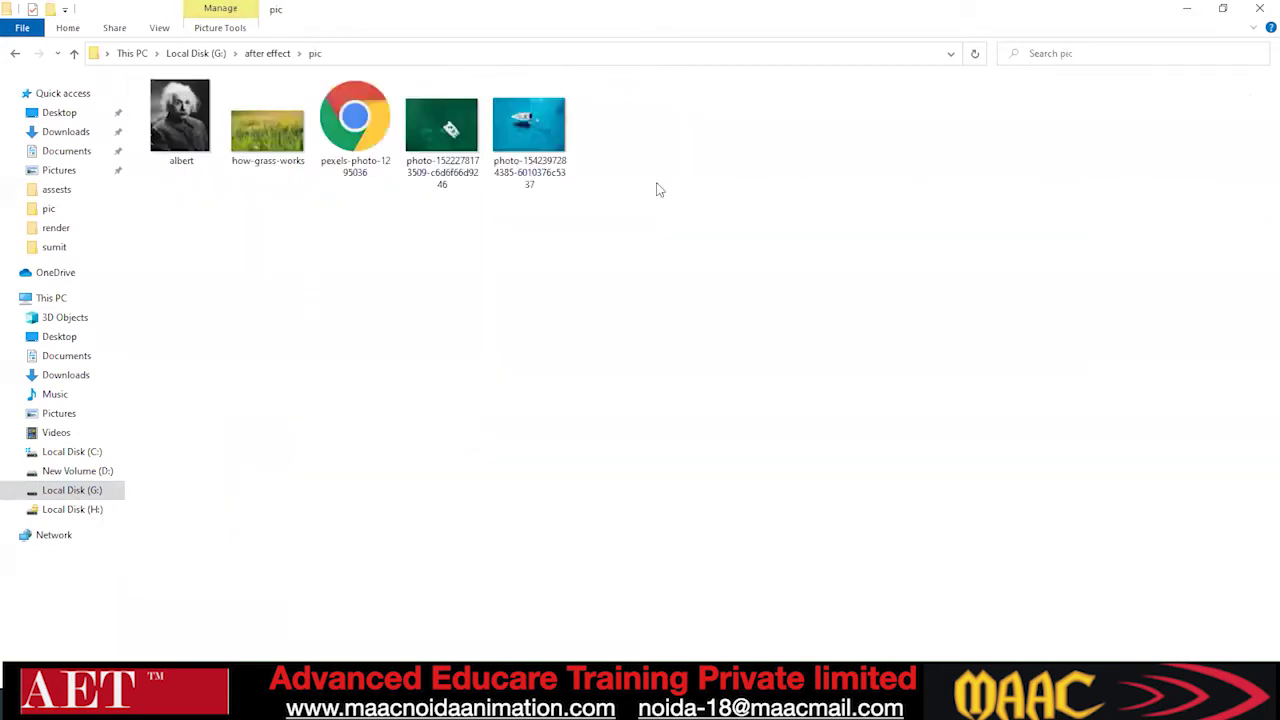
Examine the properties of the green-water boat photo and view the image in Photos to check it
left_click(433, 148)
right_click(433, 148)
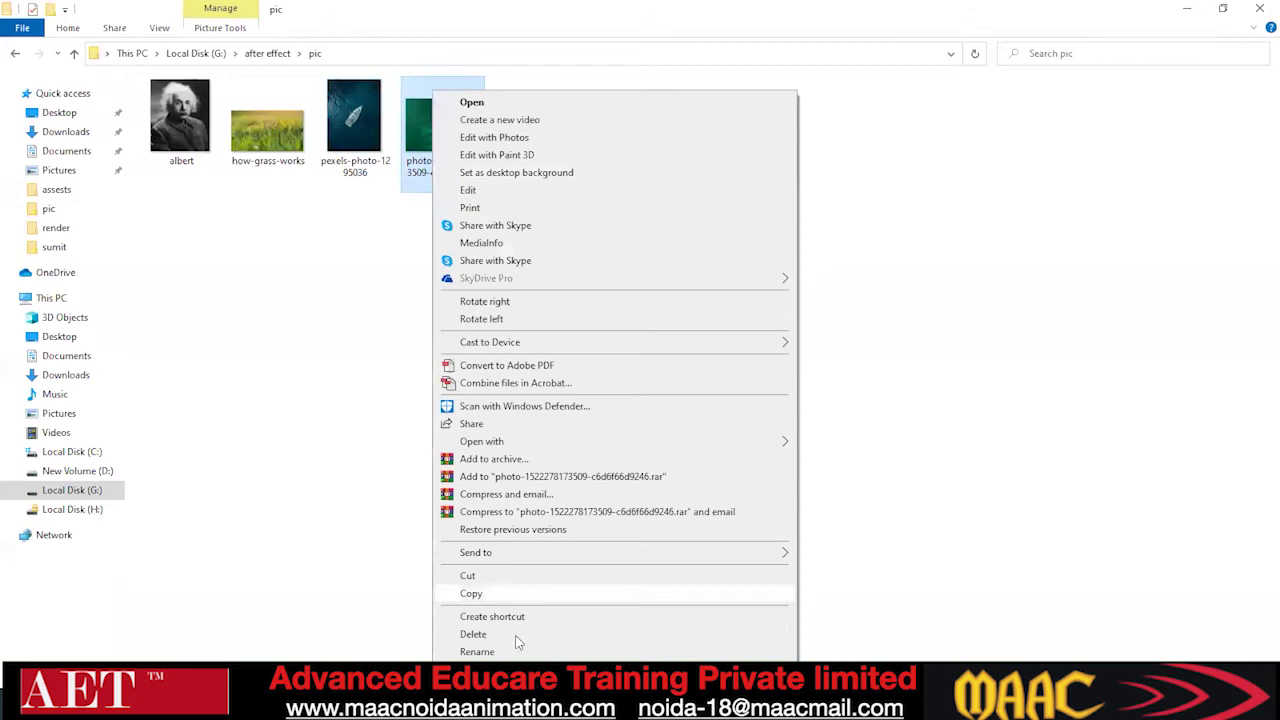
left_click(490, 674)
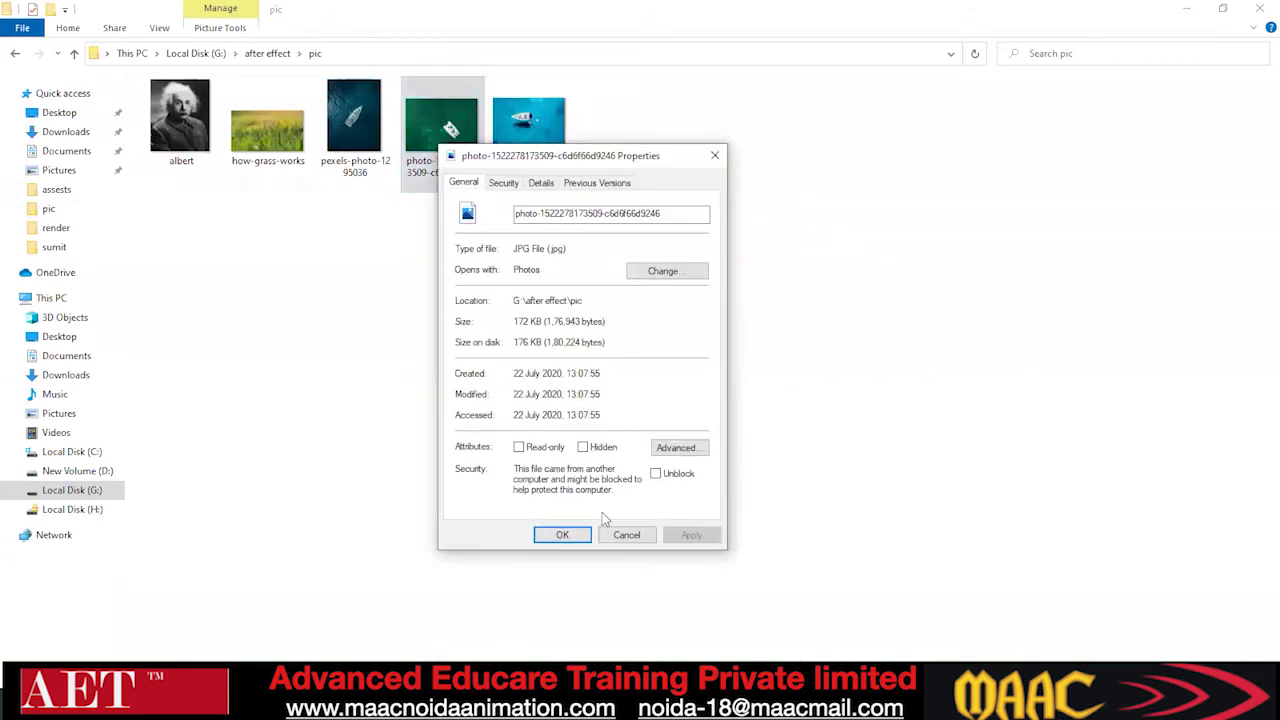
left_click(556, 535)
left_click(451, 163)
left_click(449, 124)
right_click(446, 121)
double_click(427, 109)
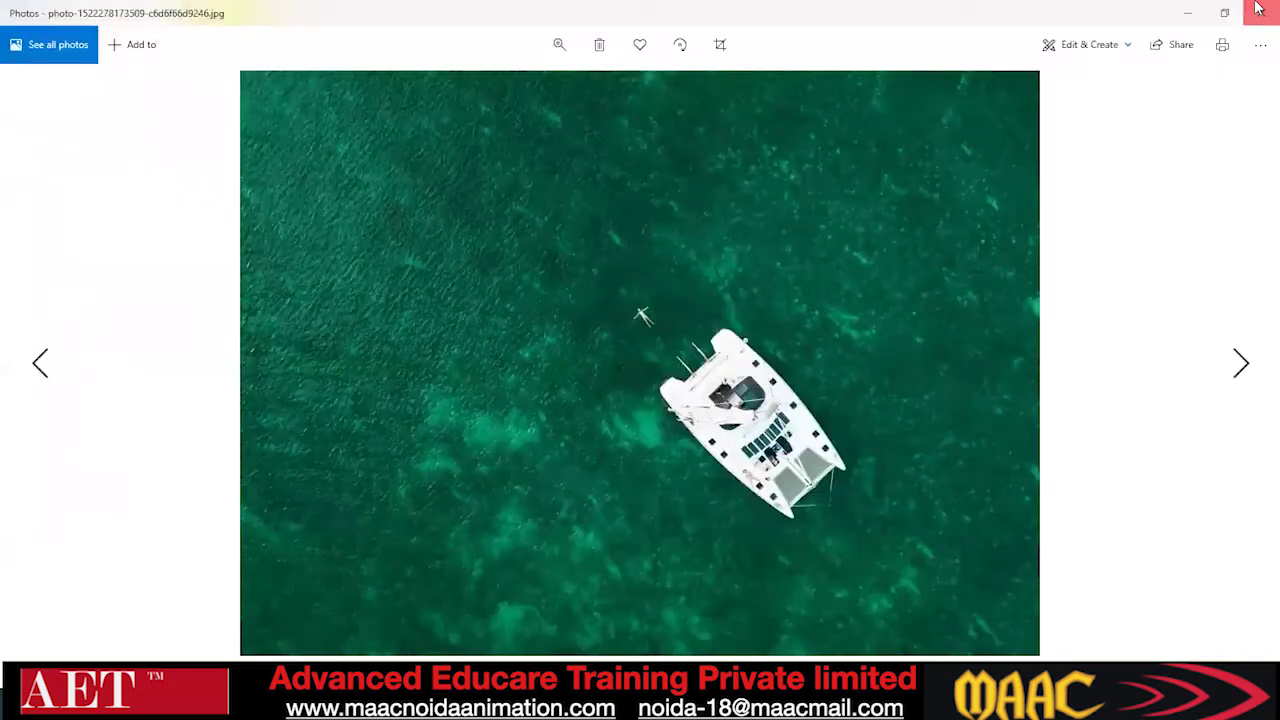
left_click(1258, 8)
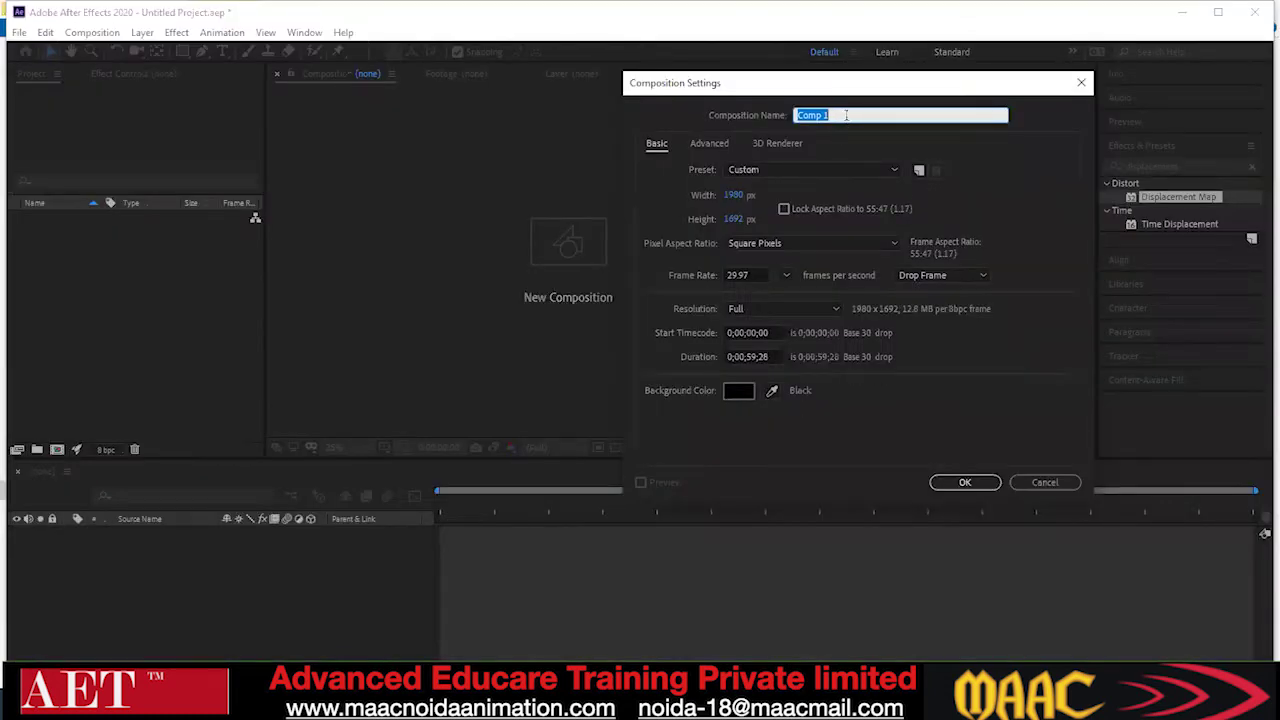
Create Comp 1 in After Effects with a width of 1000 px and a height of 732 px
left_click(740, 197)
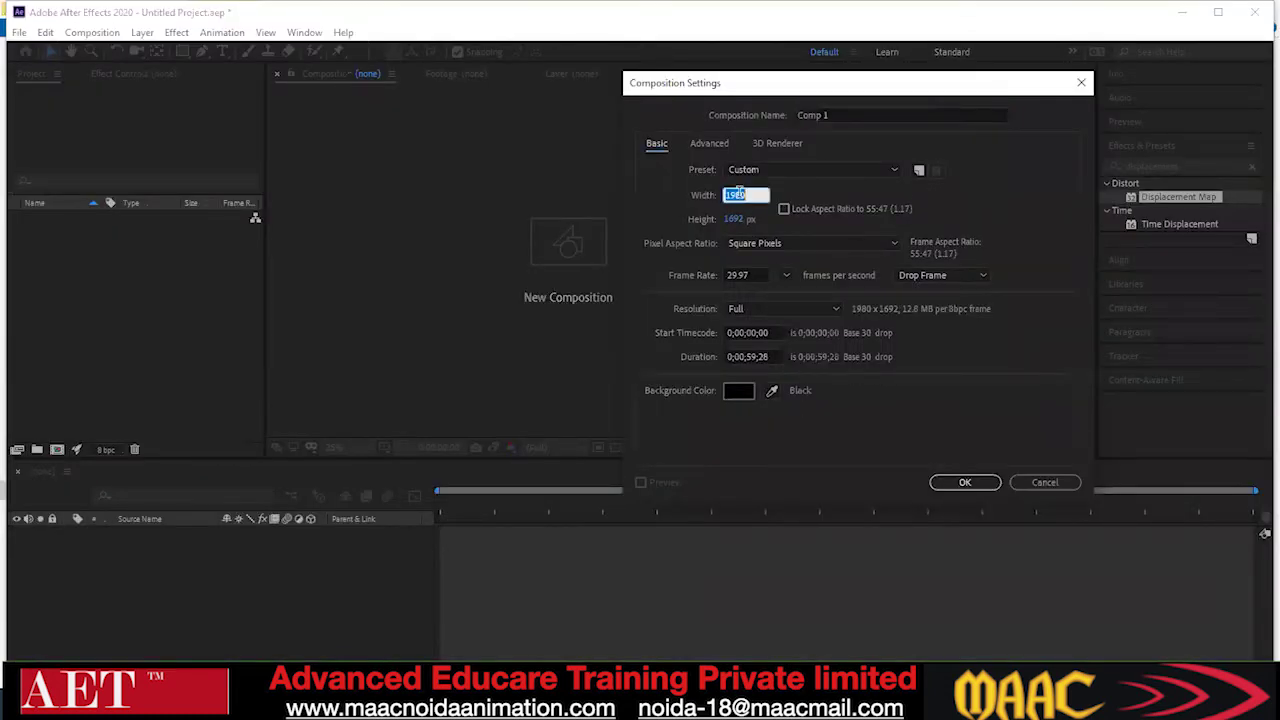
key("BackSpace")
type("1000")
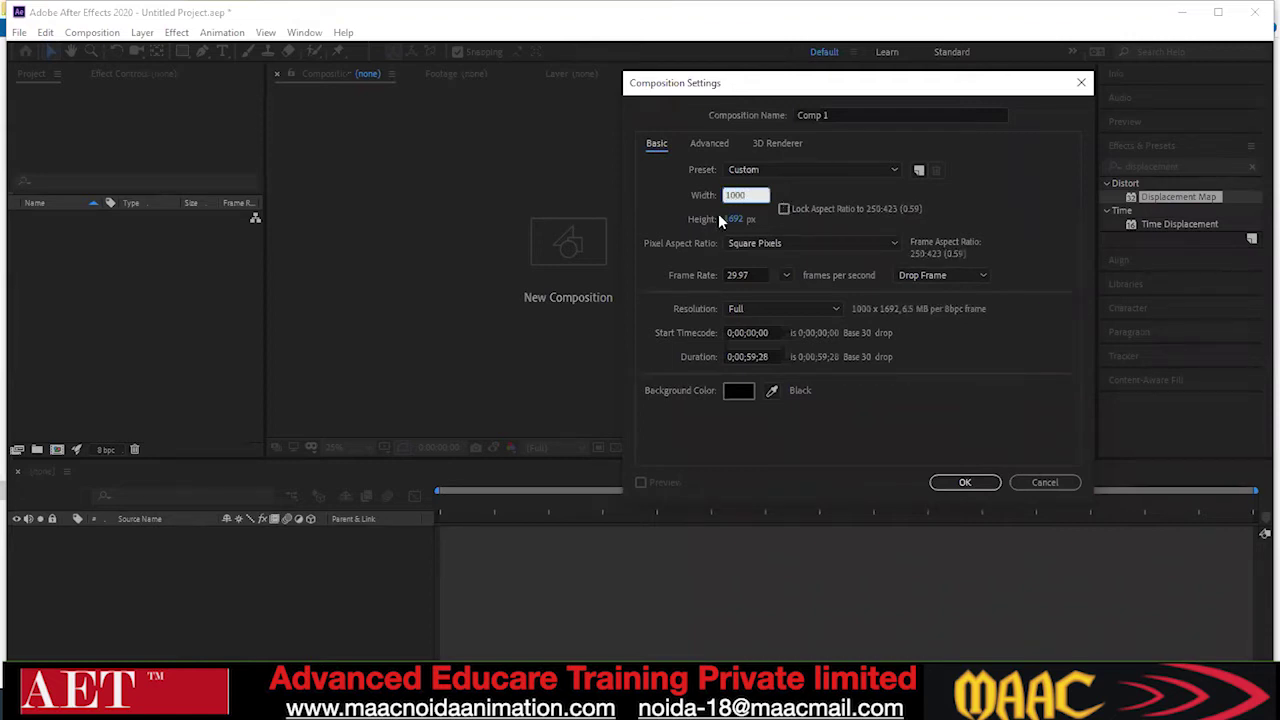
left_click(726, 218)
type("732")
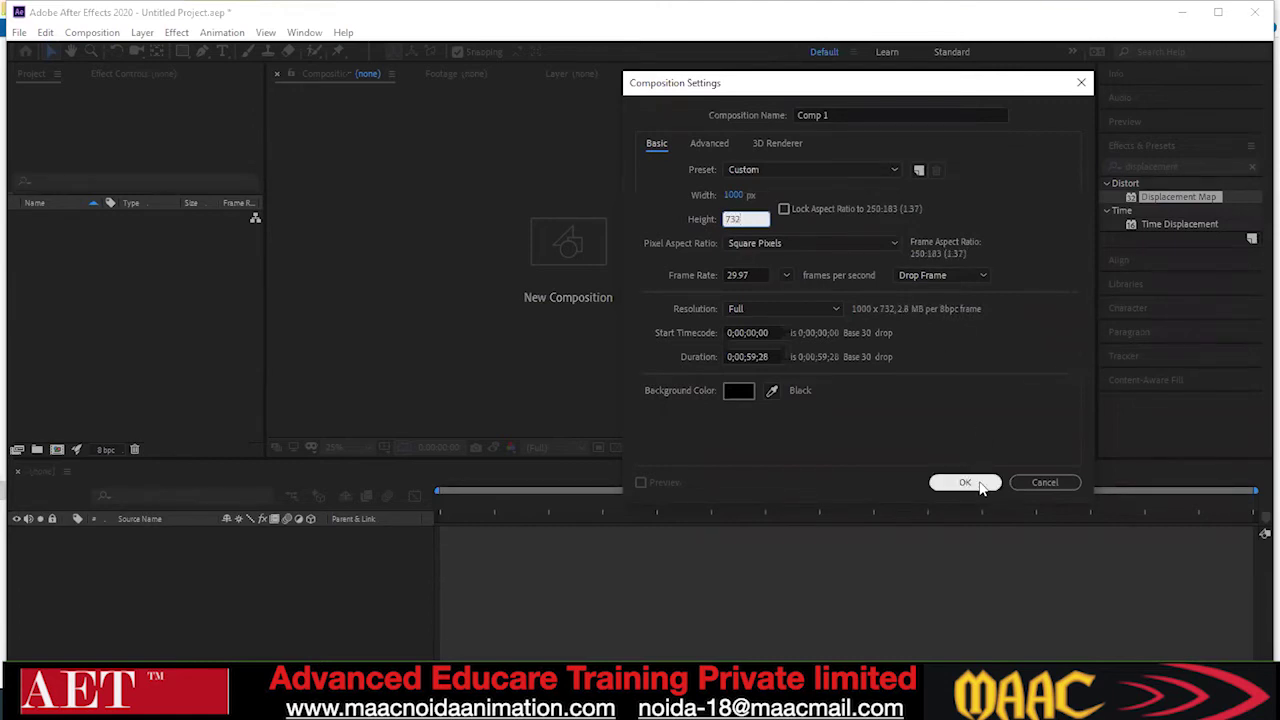
left_click(965, 483)
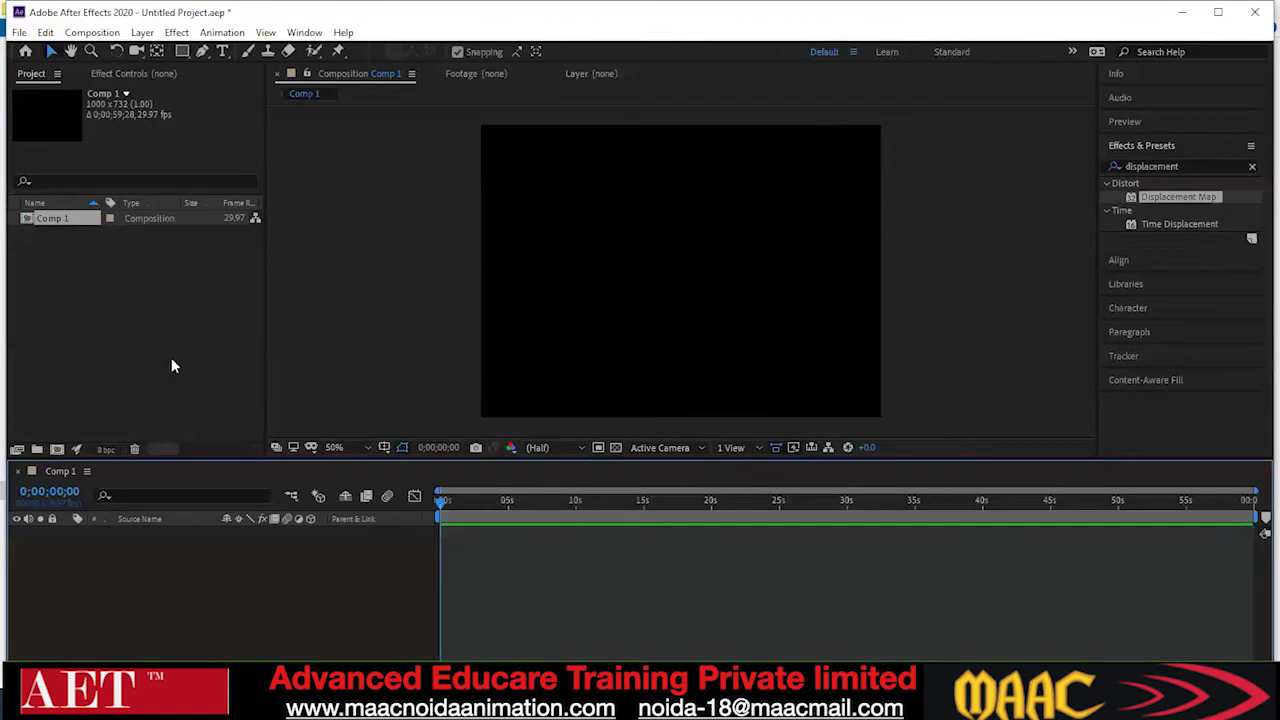
double_click(129, 306)
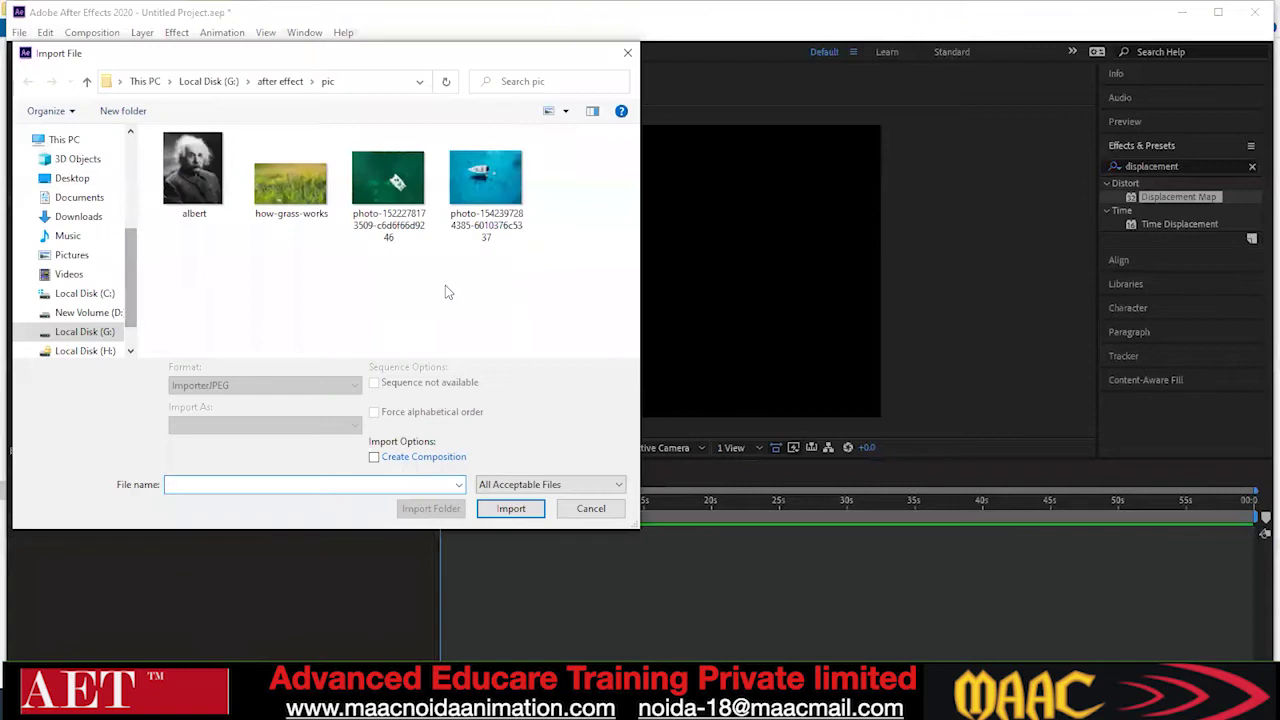
left_click(388, 185)
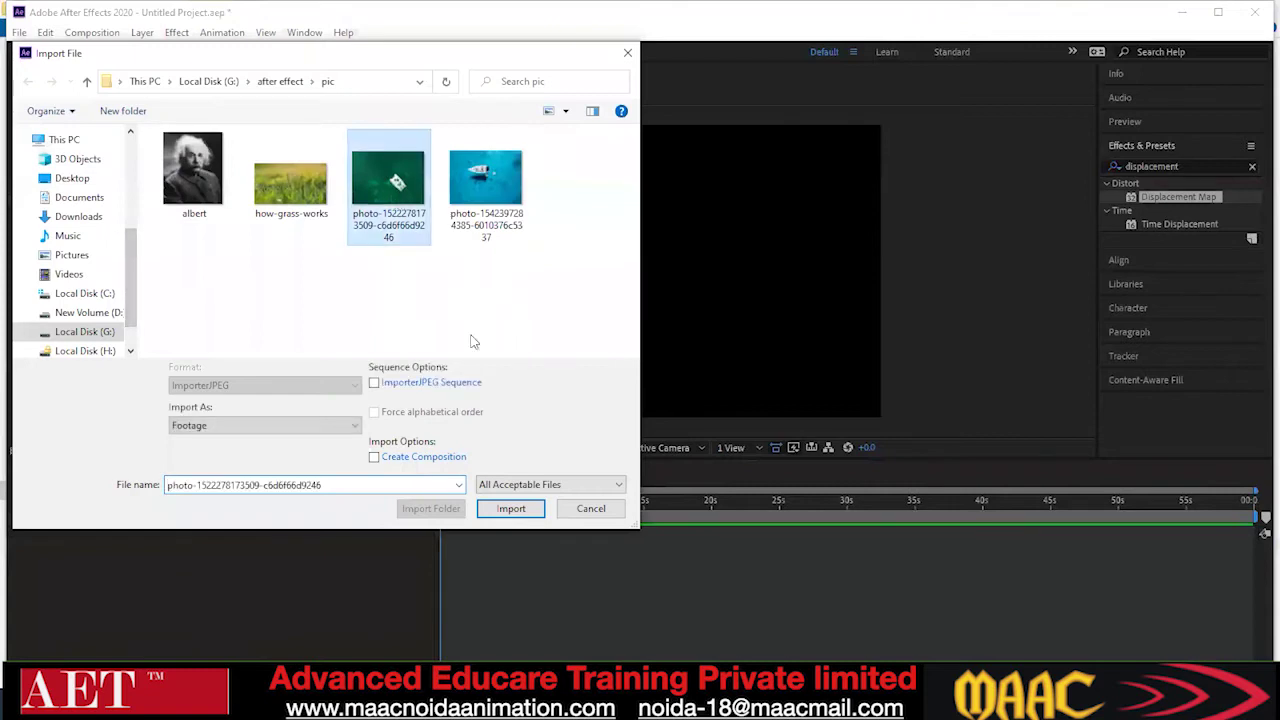
key("Return")
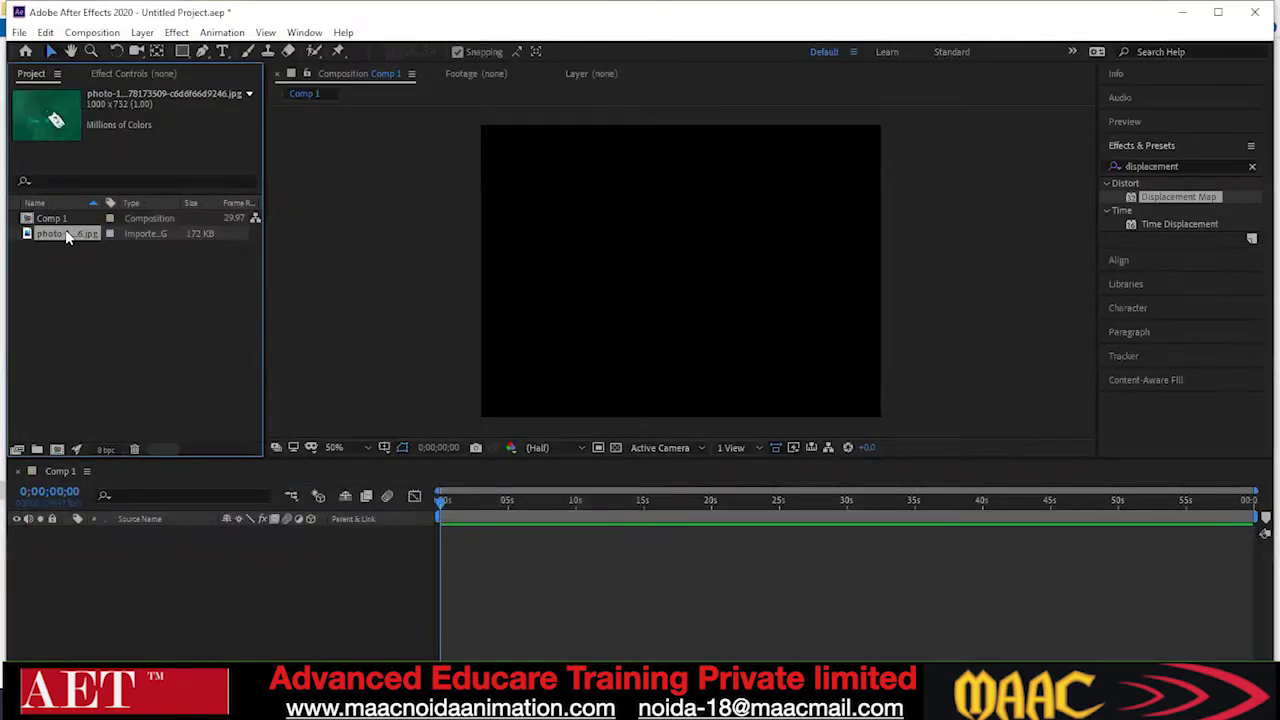
left_click_drag(66, 234, 330, 274)
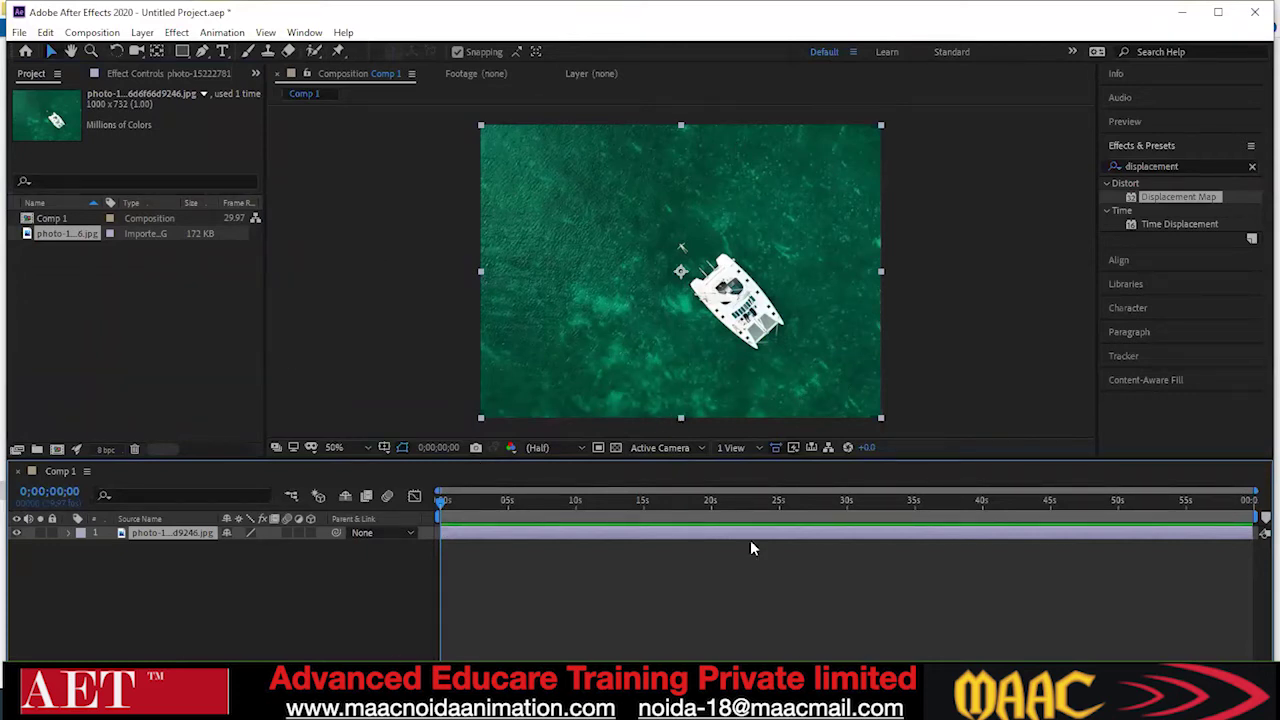
Duplicate the boat photo layer in Comp 1
left_click(200, 571)
left_click(145, 535)
key("ctrl+d")
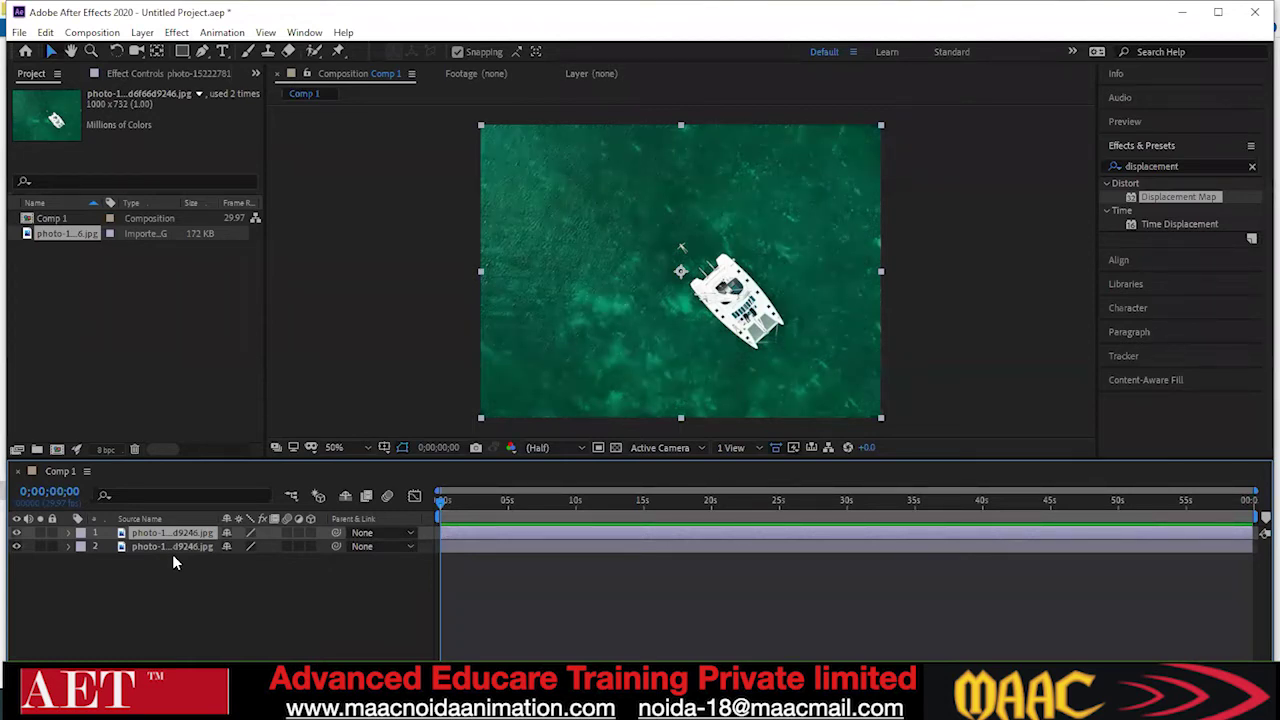
Try applying the Fractal Noise effect to the upper boat photo layer, and undo it
left_click(1199, 168)
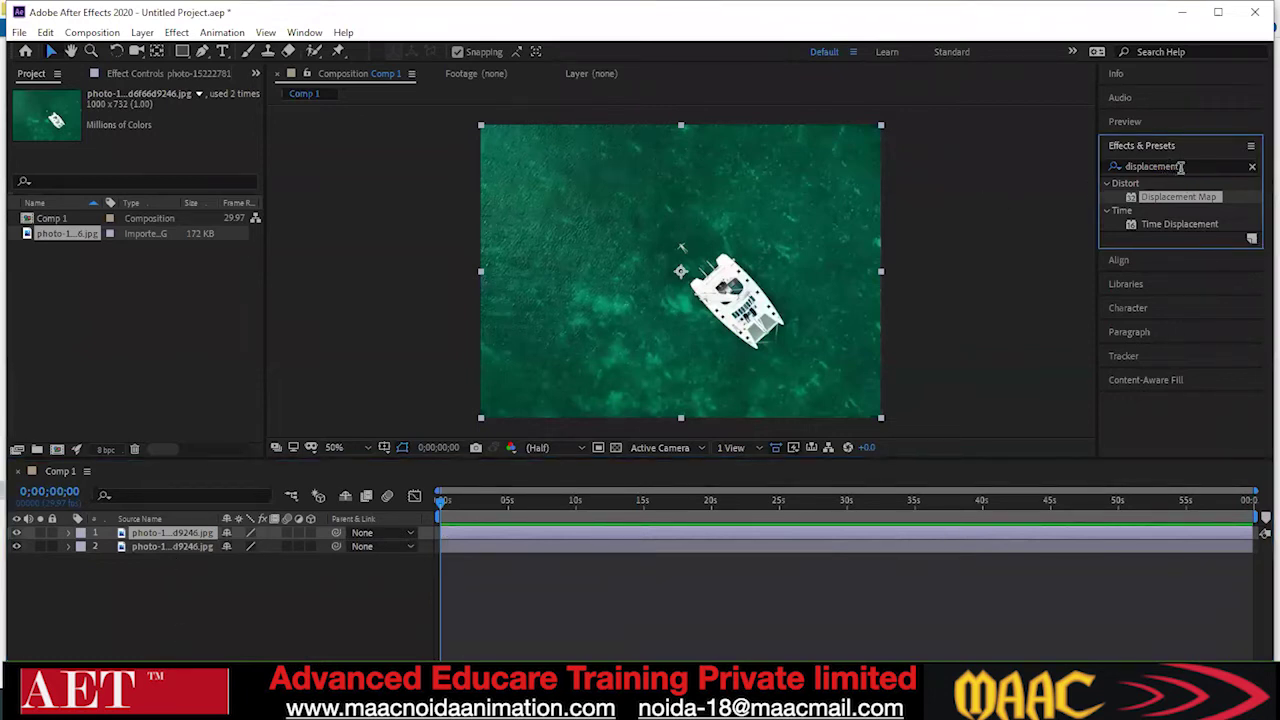
double_click(1180, 167)
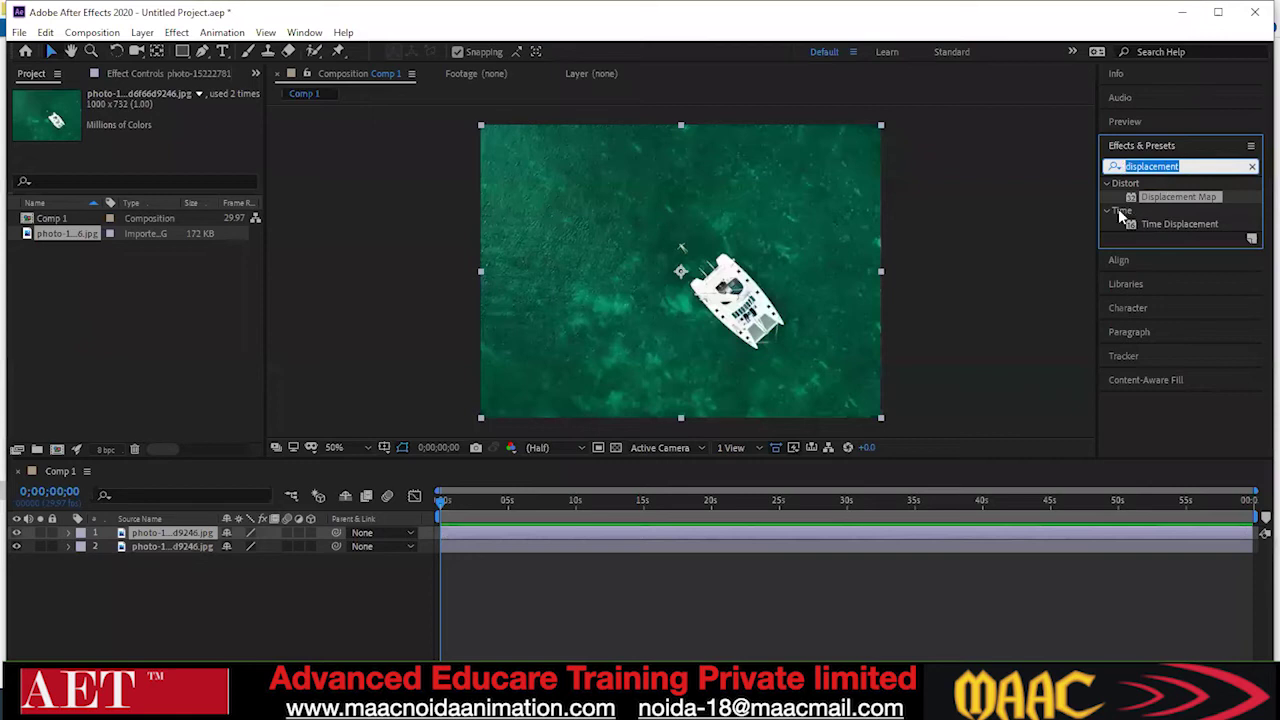
key("BackSpace")
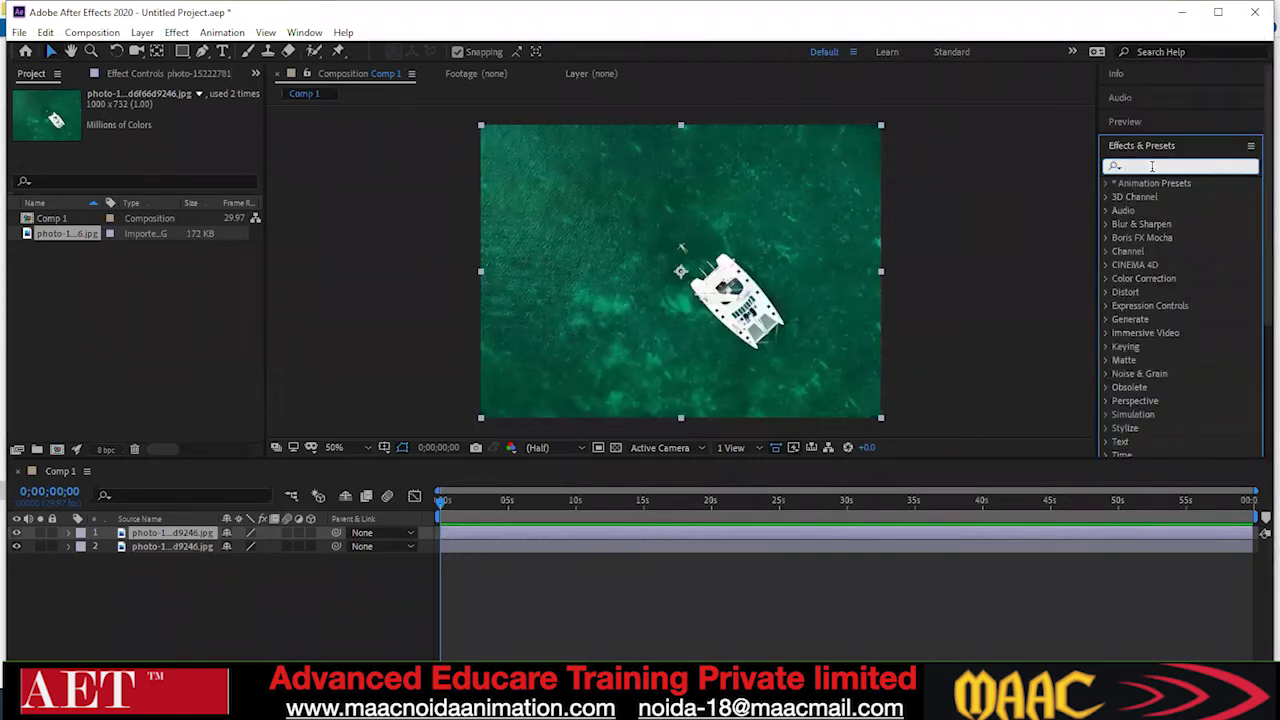
type("fract")
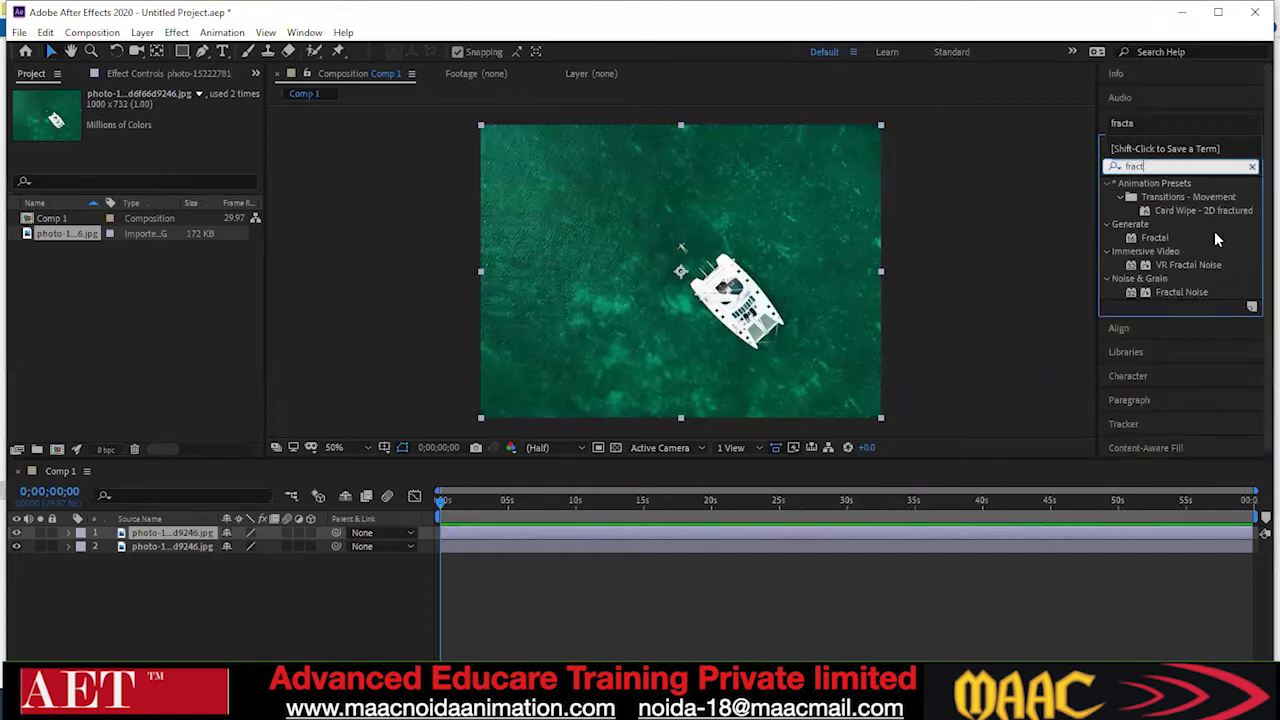
left_click(1196, 292)
left_click_drag(1198, 294, 180, 530)
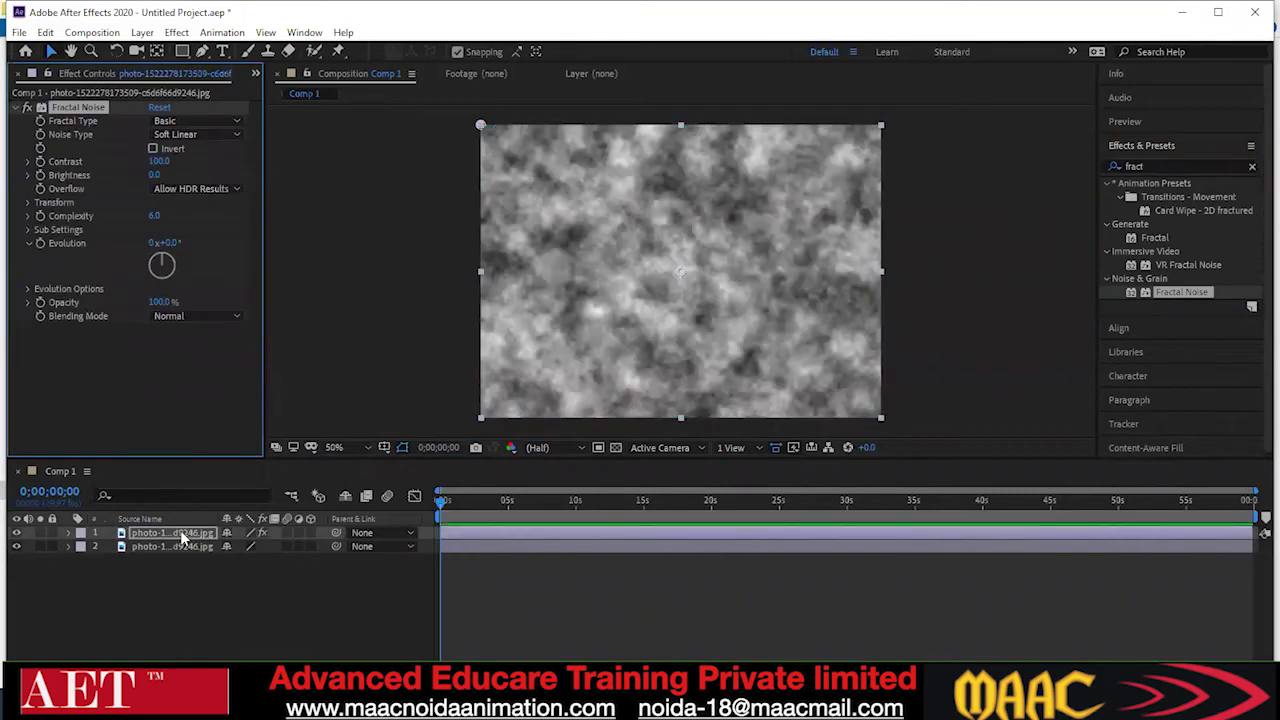
key("ctrl+z")
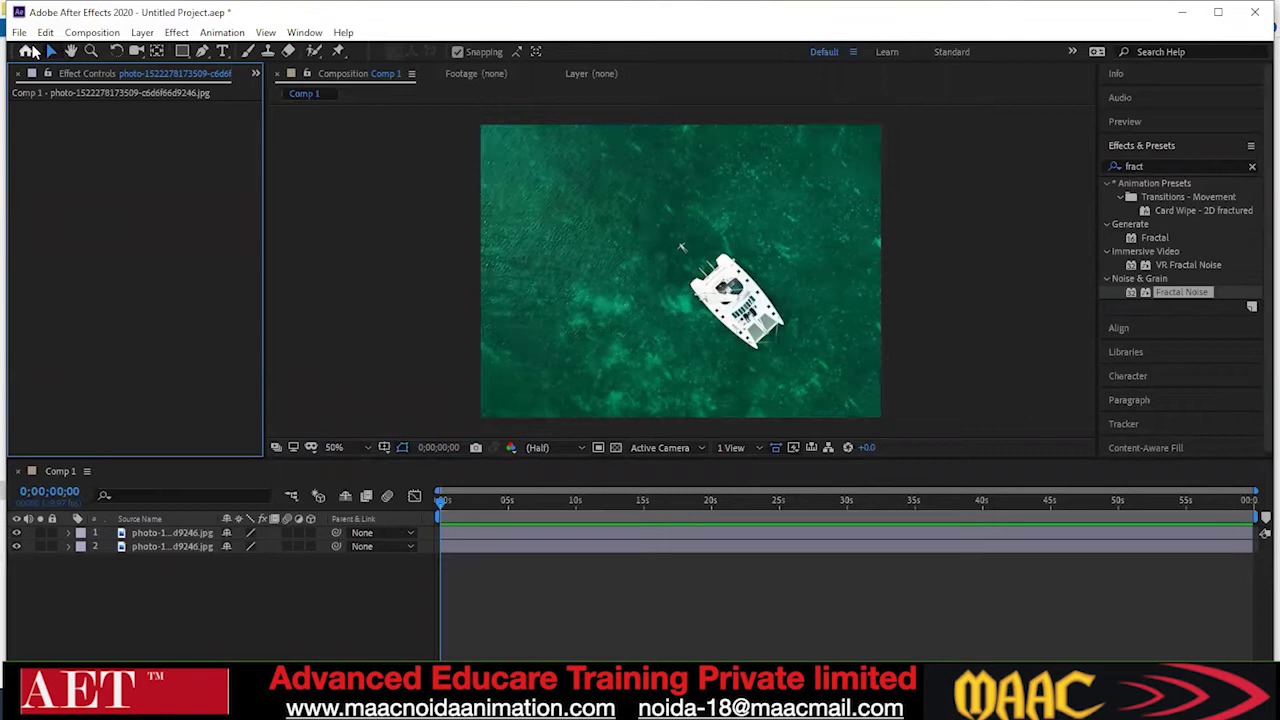
Select the upper boat photo layer and activate the Pen tool
left_click(155, 533)
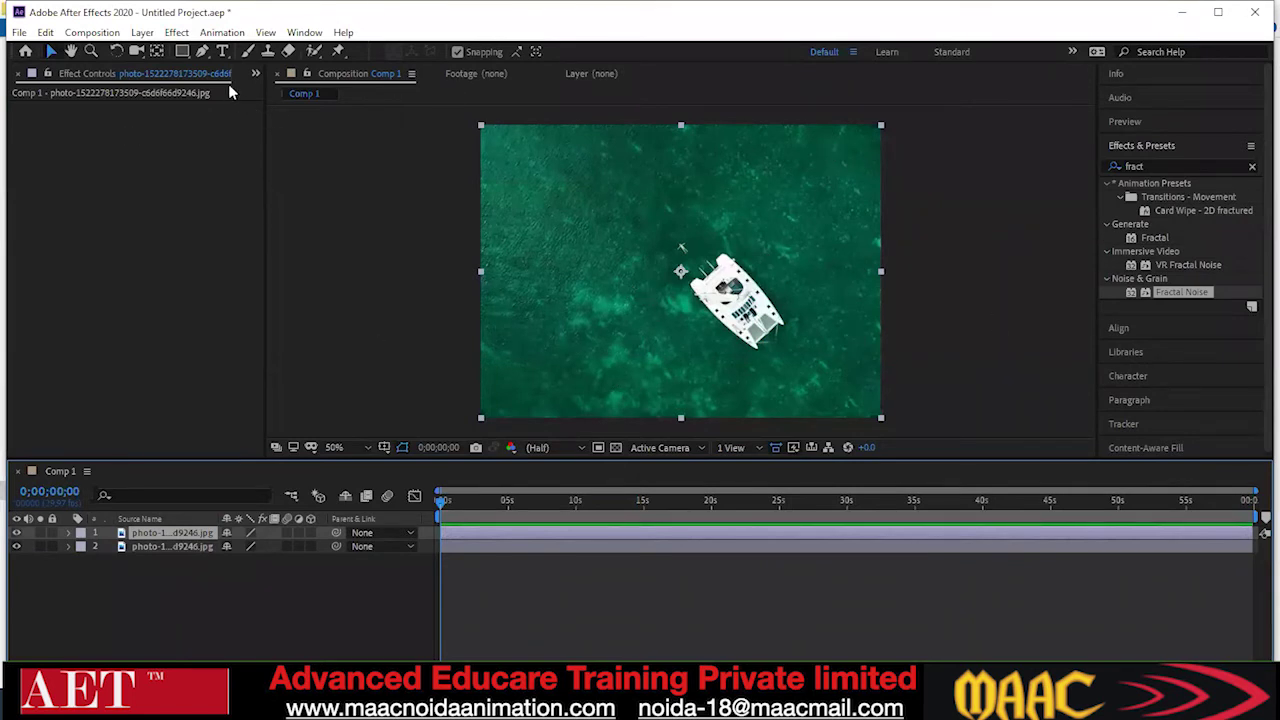
left_click(201, 53)
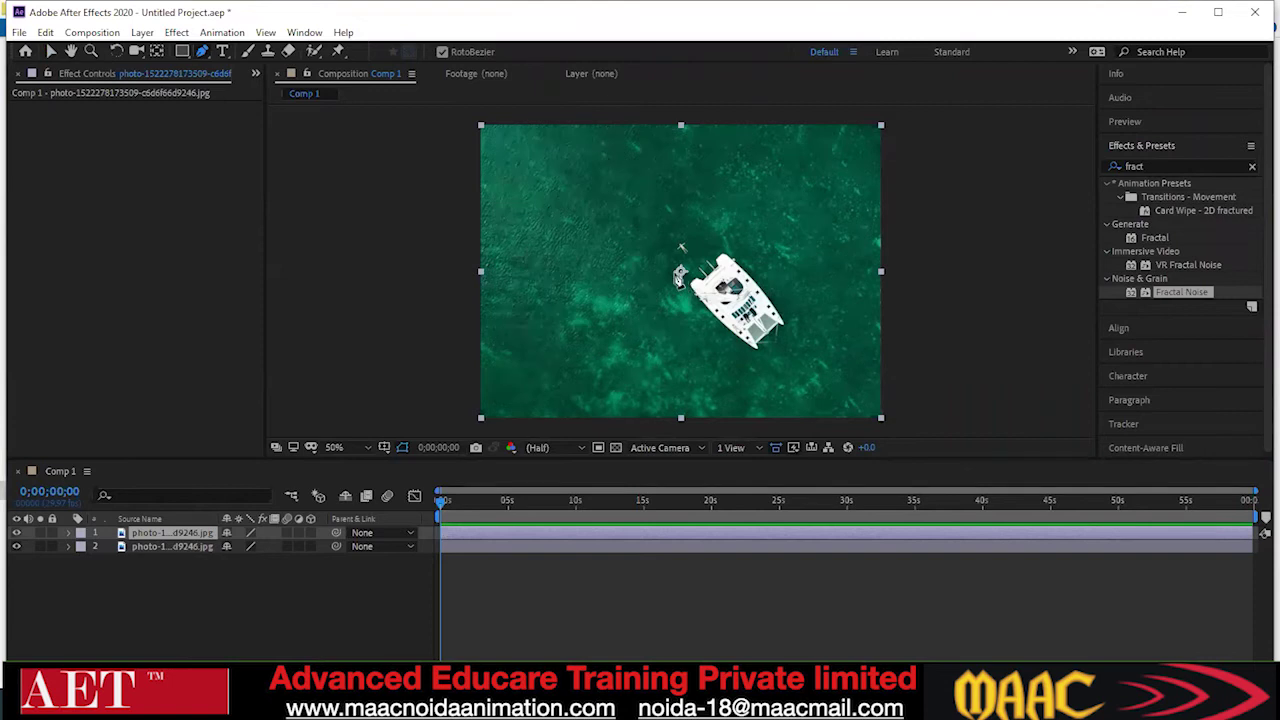
scroll(690, 290, "up", 2)
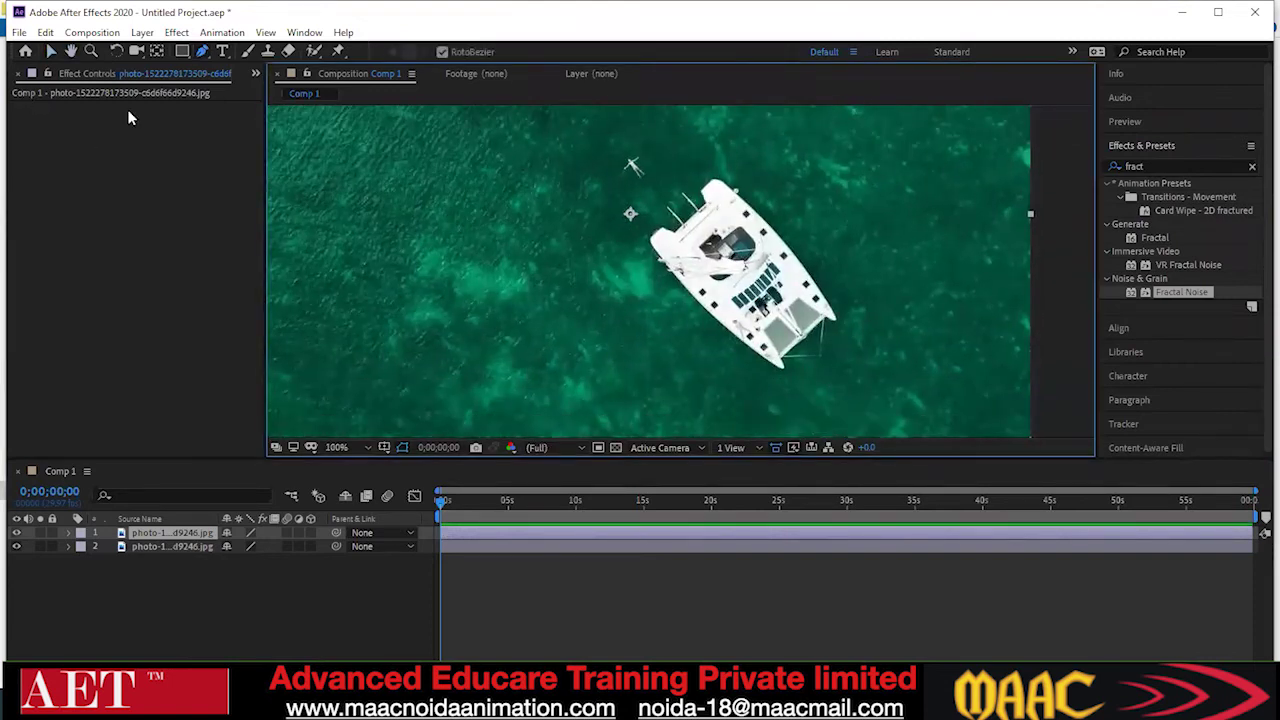
scroll(700, 270, "up", 2)
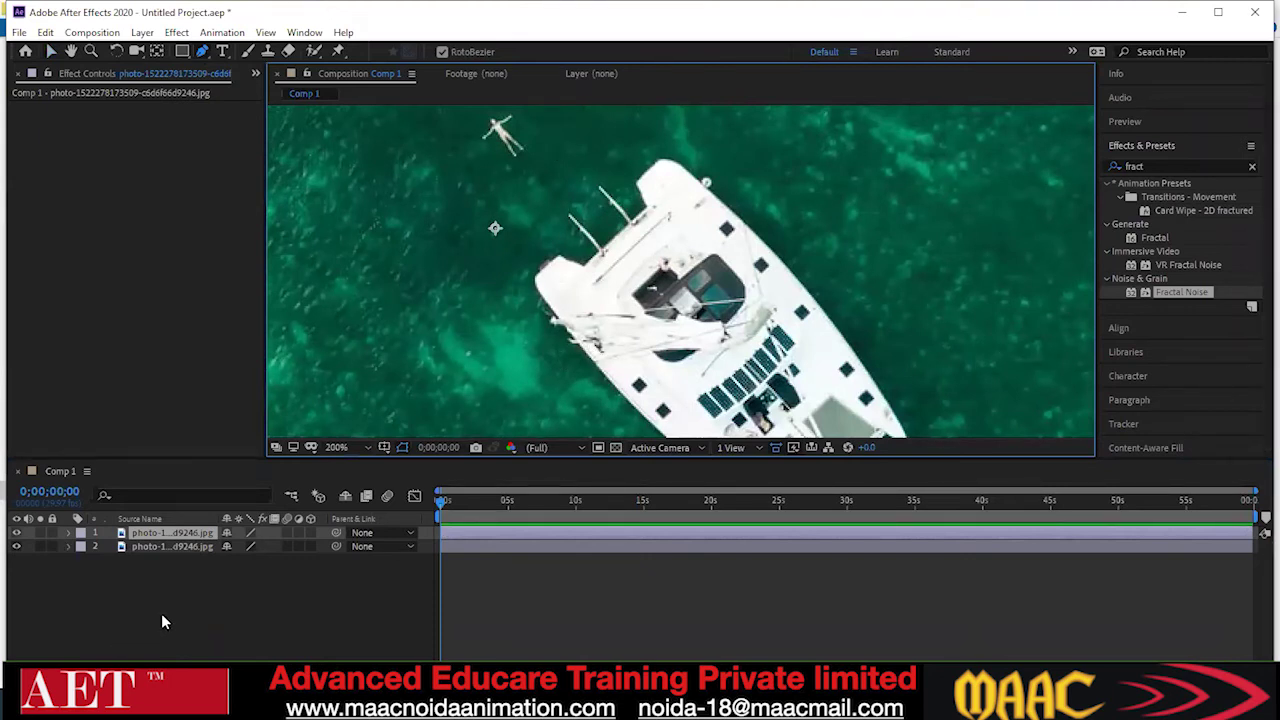
Delete the upper boat photo layer, duplicate the remaining one again and select the upper copy
key("Delete")
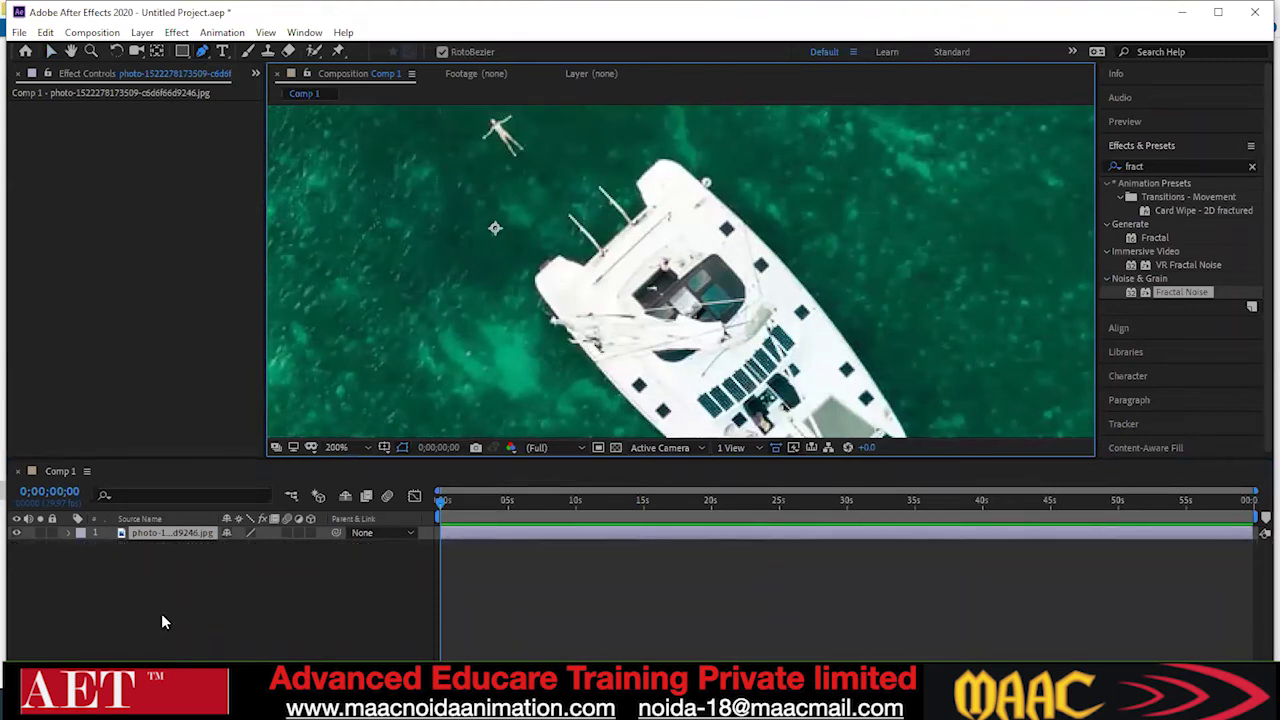
left_click(17, 74)
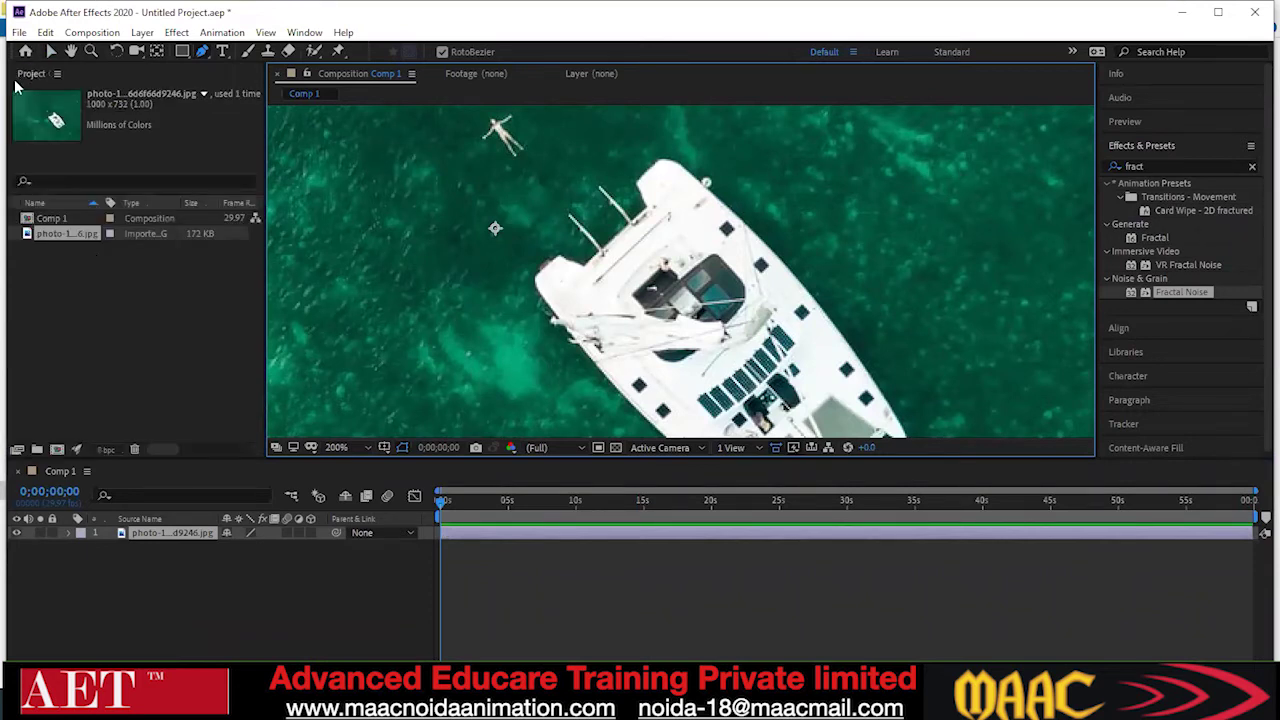
key("ctrl+d")
left_click(152, 535)
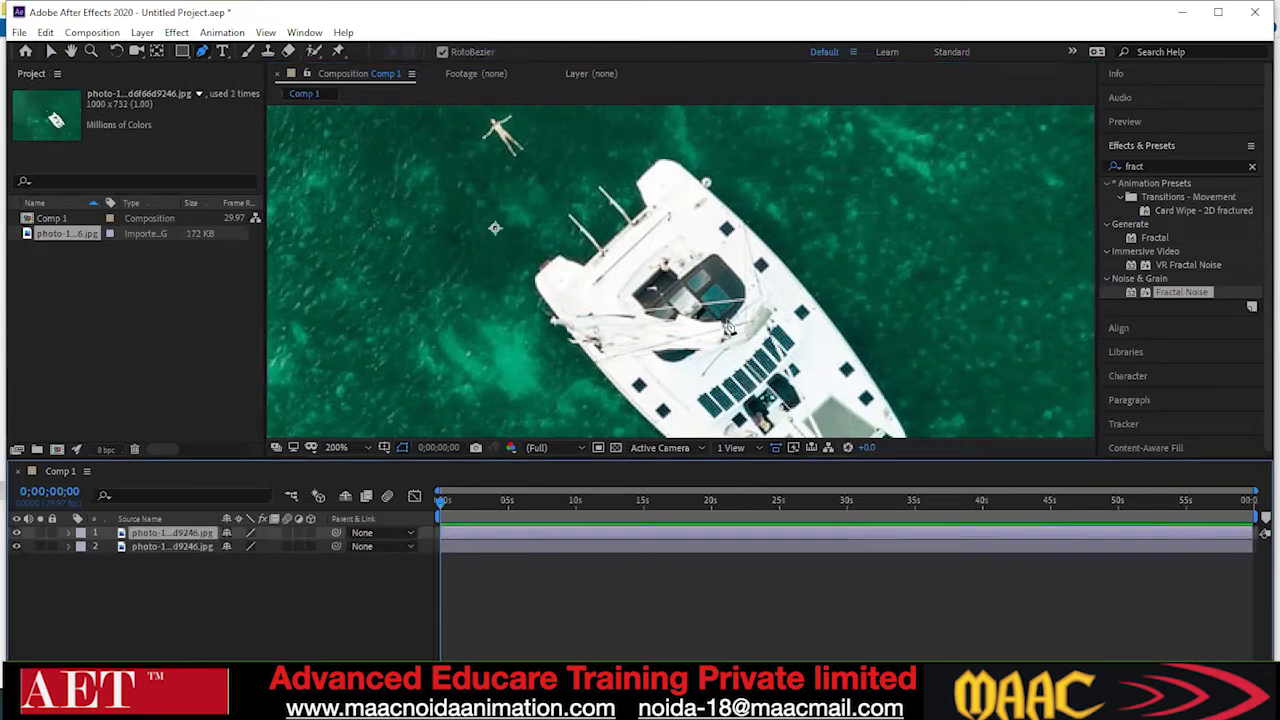
Bring the catamaran into close view for tracing its outline with the Pen tool
scroll(580, 232, "down", 4)
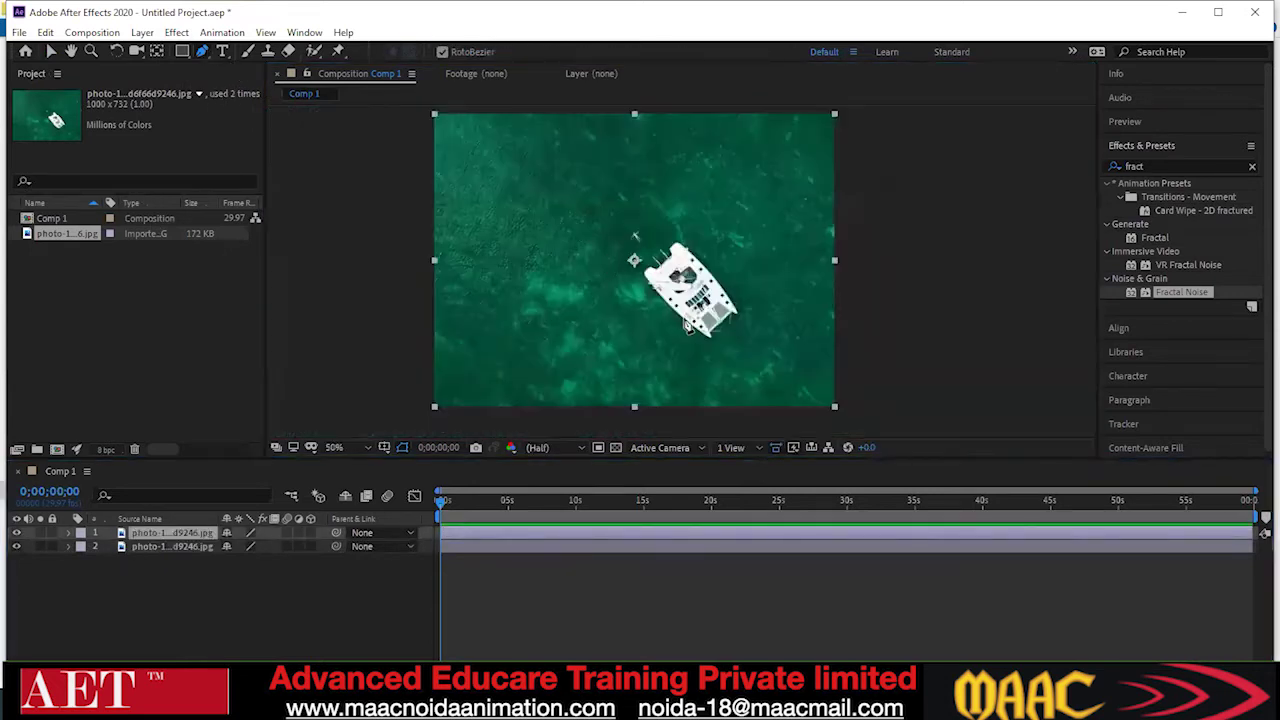
scroll(660, 287, "up", 2)
scroll(659, 287, "up", 3)
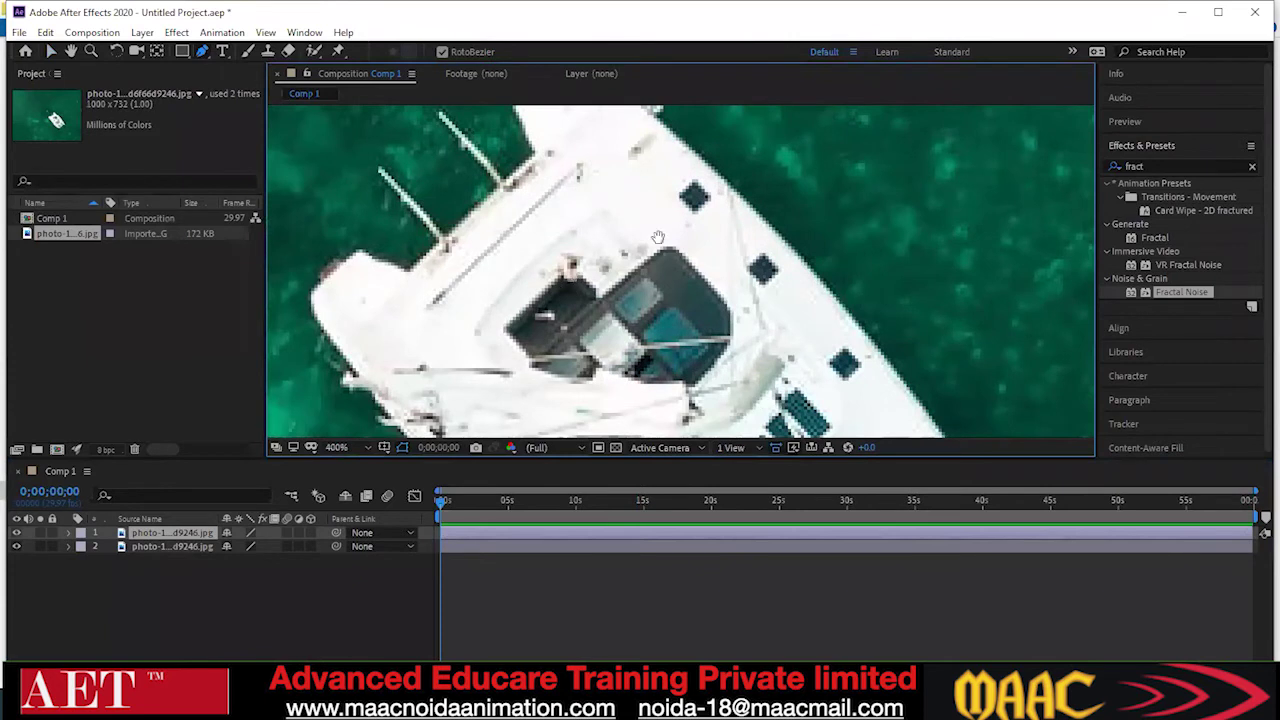
With RotoBezier on, start a Pen mask on the top photo layer, tracing the boat's upper-left end from one hull corner to the other
scroll(506, 259, "down", 2)
scroll(588, 255, "down", 3)
scroll(592, 250, "up", 3)
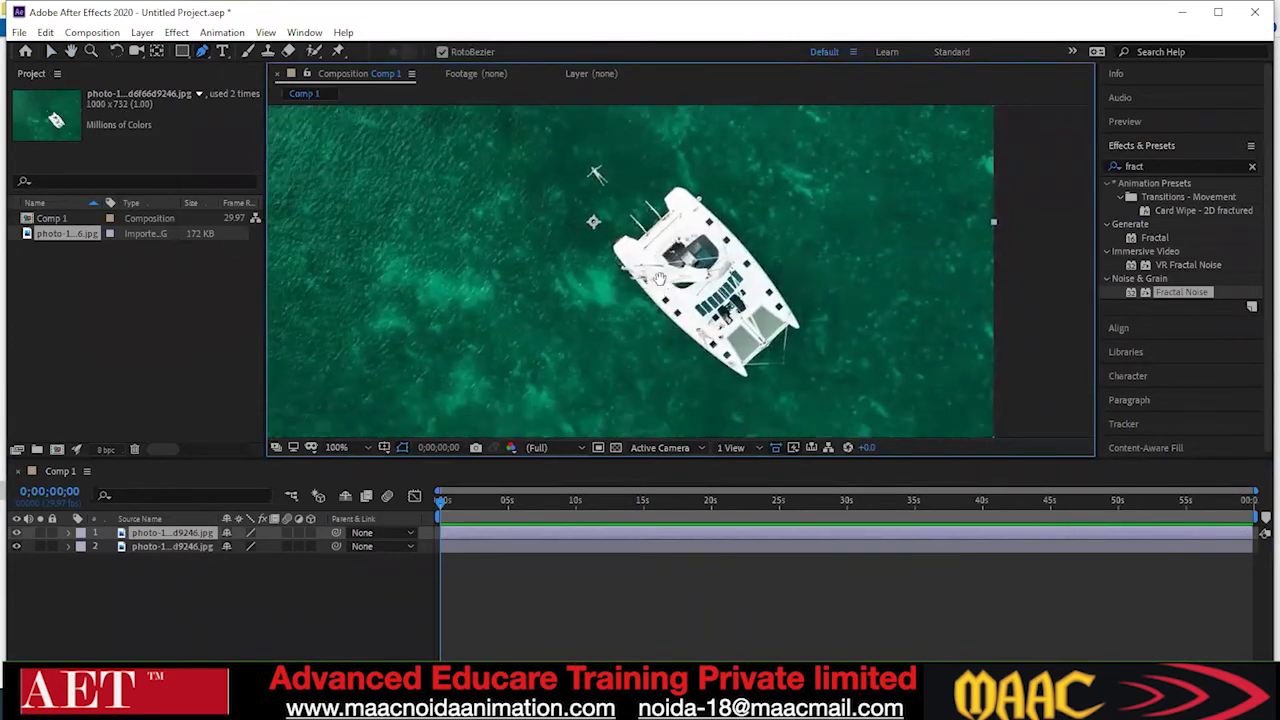
scroll(541, 256, "up", 2)
left_click(475, 258)
left_click_drag(517, 228, 536, 224)
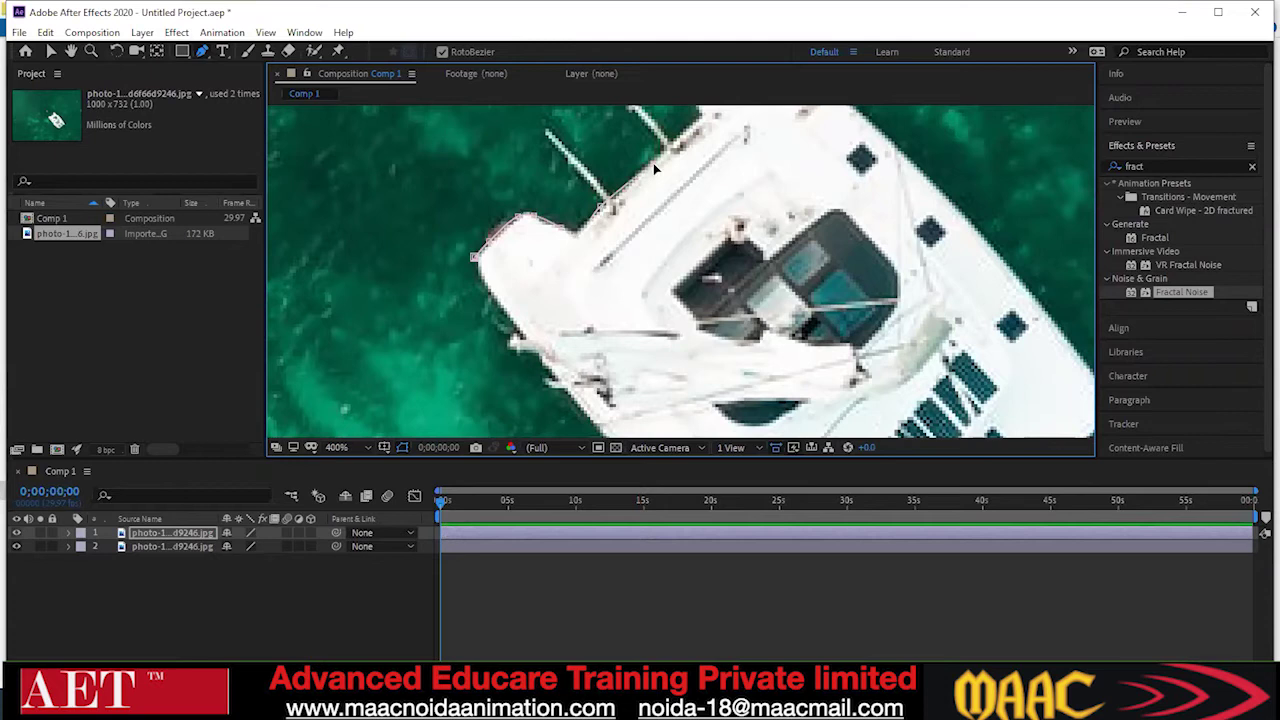
left_click_drag(654, 172, 658, 248)
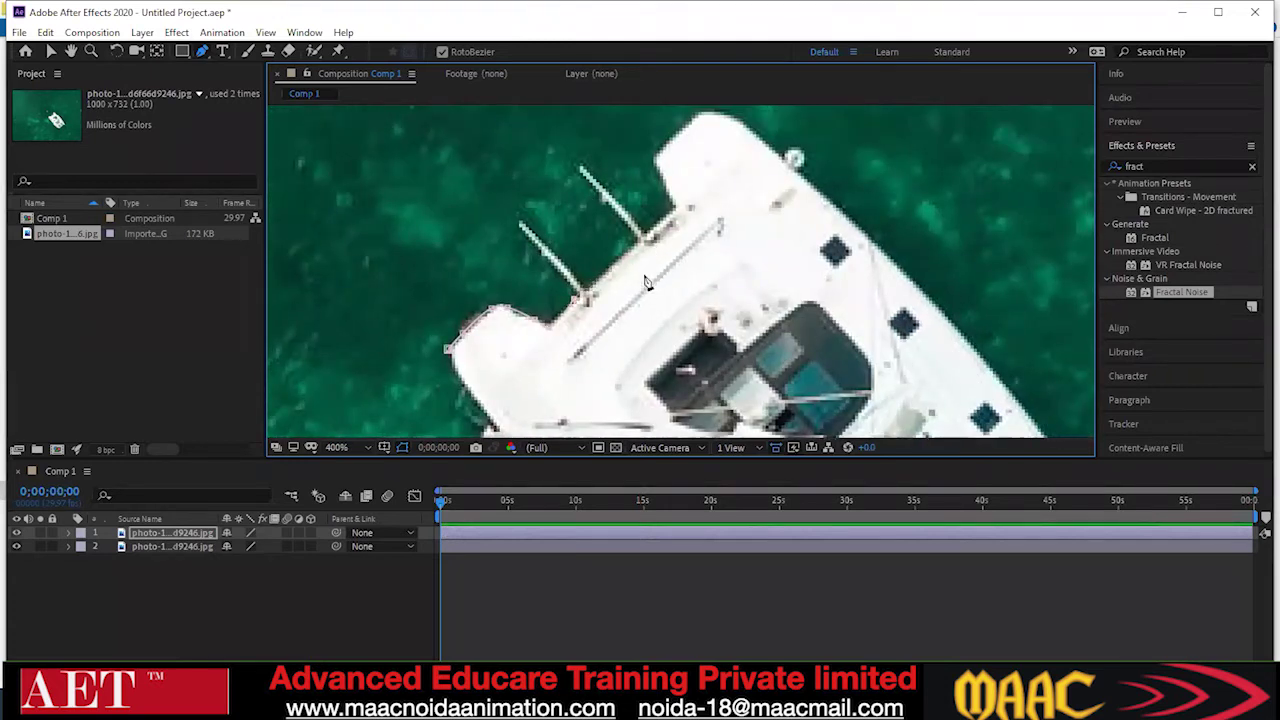
left_click(648, 237)
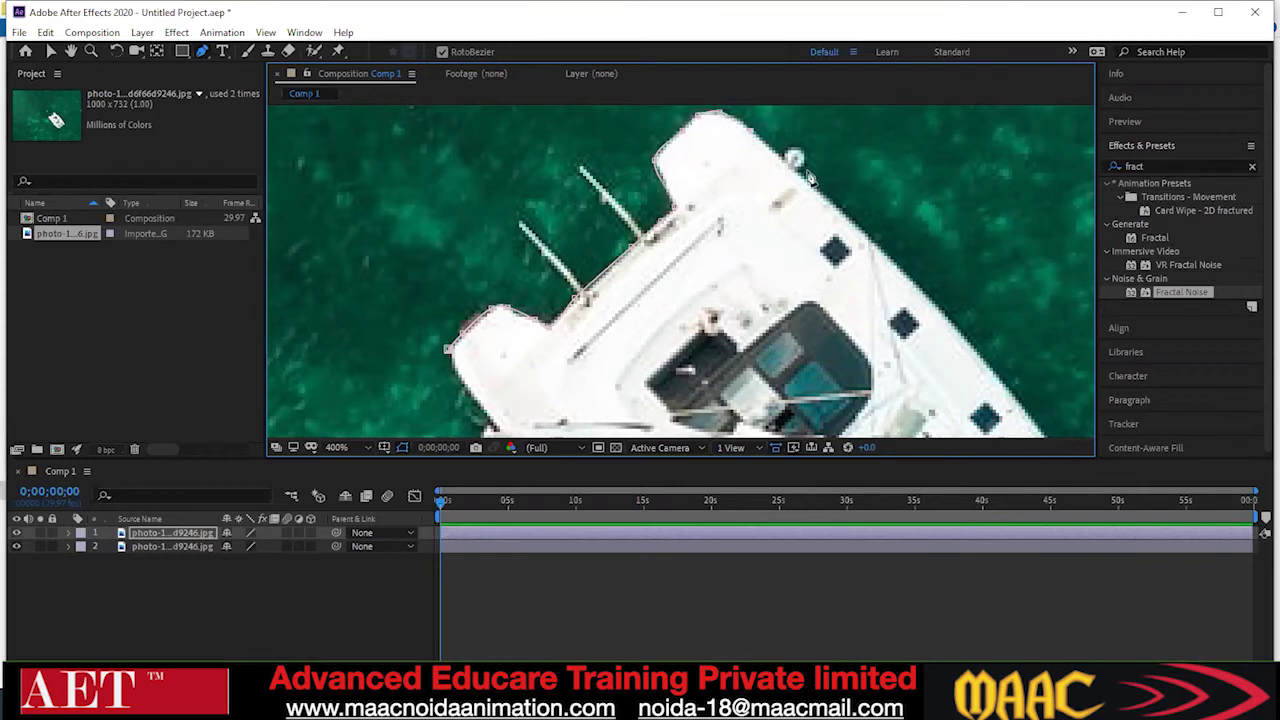
left_click_drag(715, 249, 683, 257)
scroll(683, 257, "down", 3)
scroll(645, 177, "up", 3)
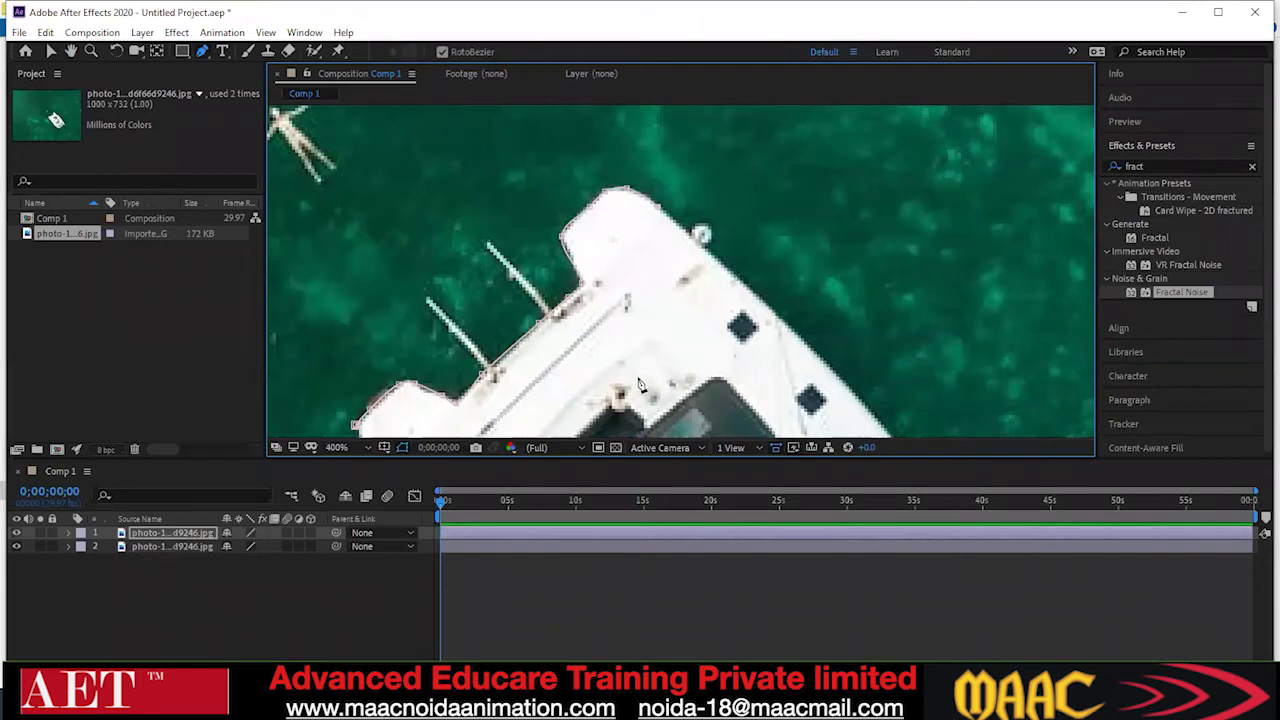
left_click_drag(678, 303, 650, 282)
left_click_drag(680, 219, 666, 260)
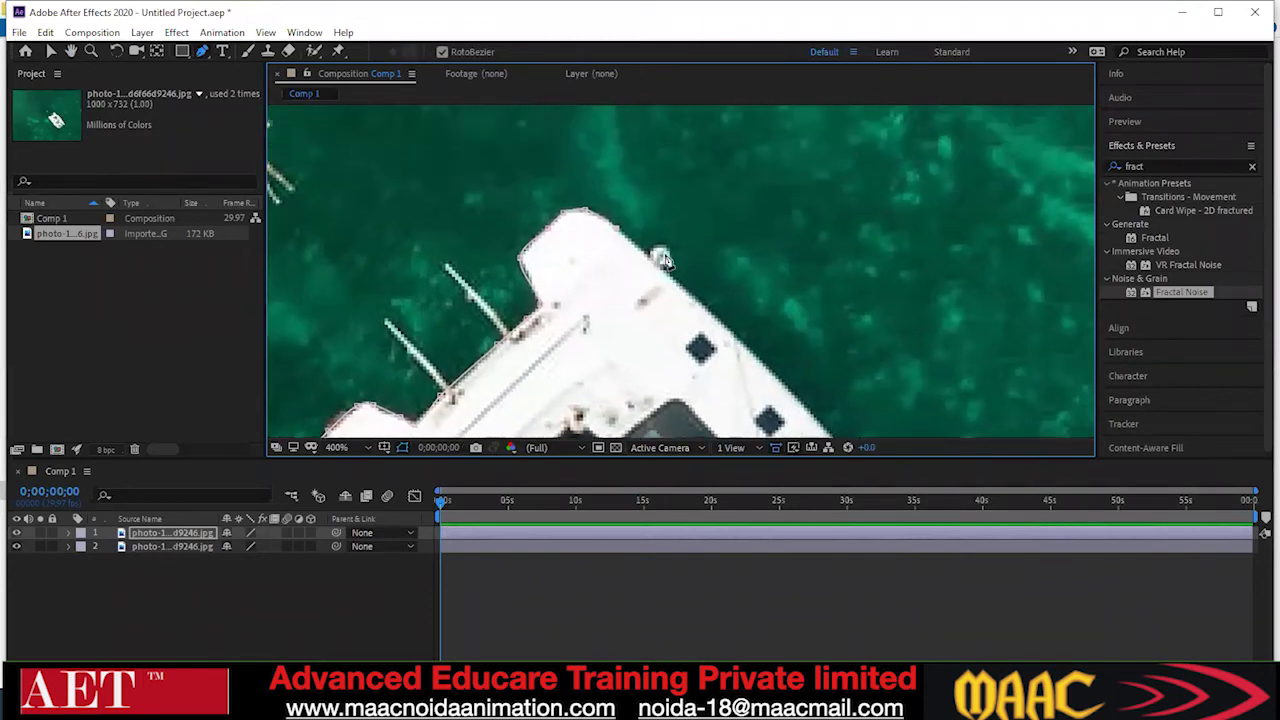
scroll(598, 212, "down", 2)
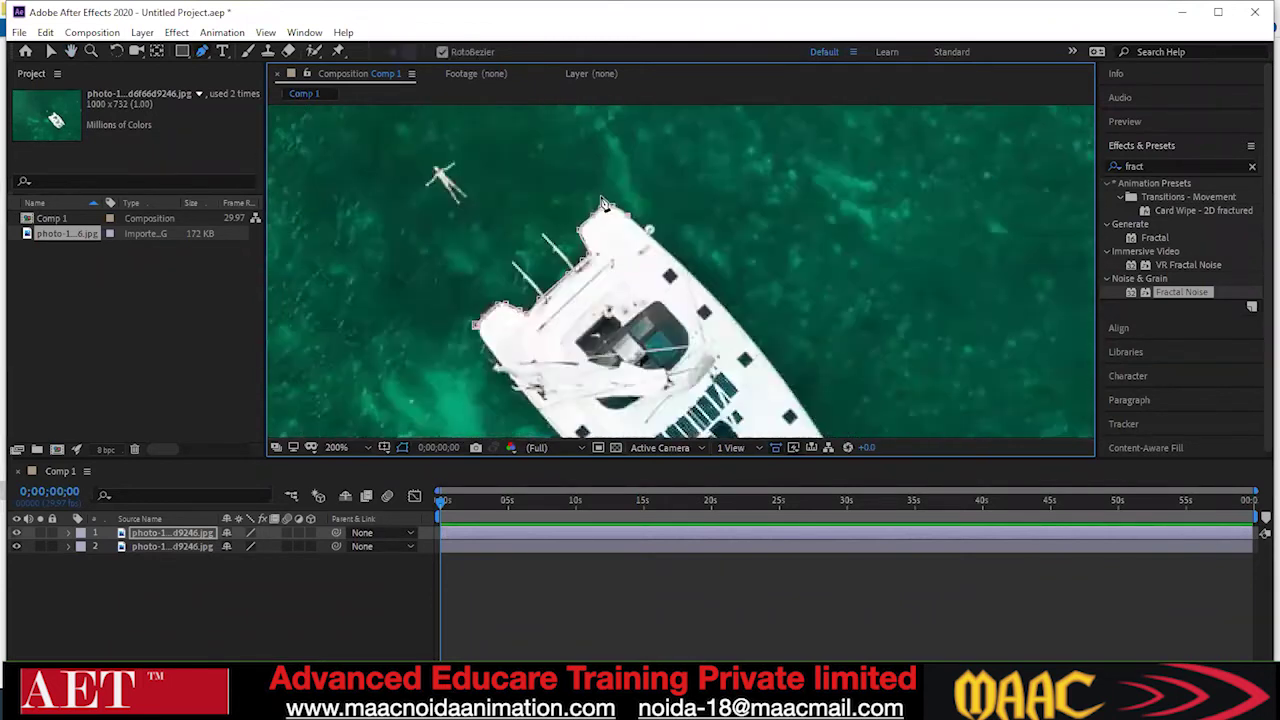
scroll(603, 203, "down", 2)
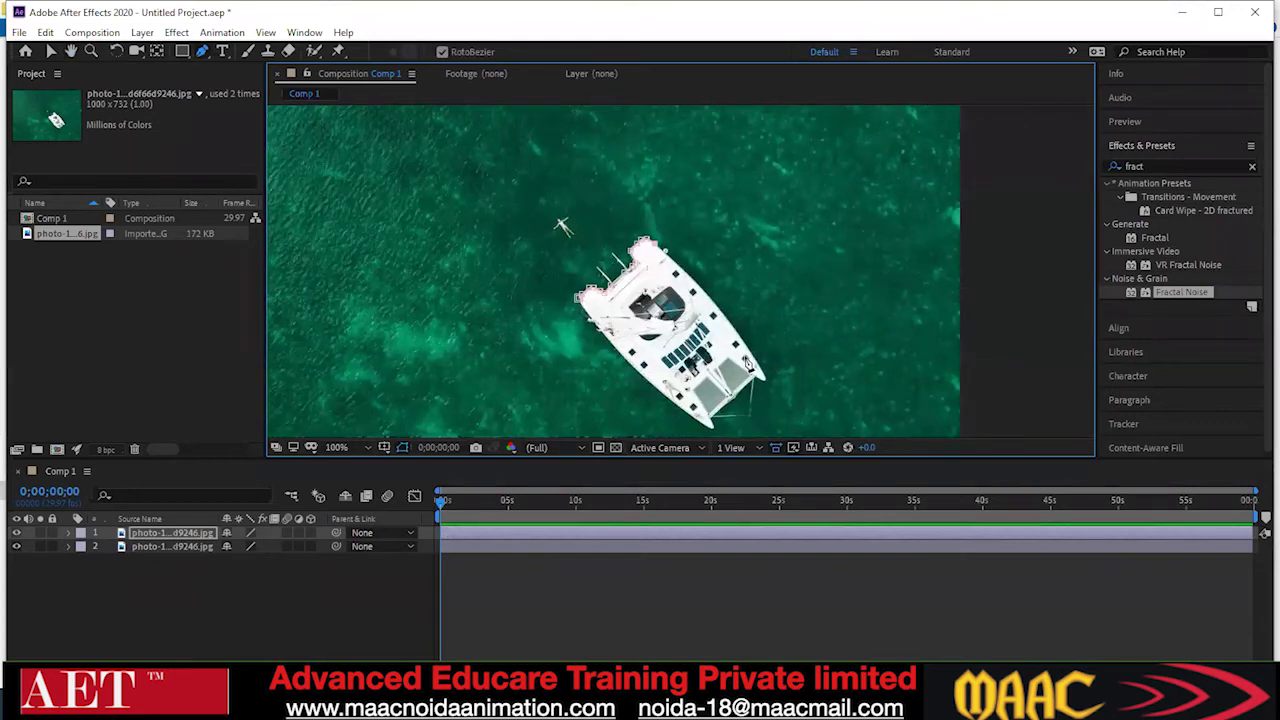
left_click_drag(710, 288, 665, 234)
scroll(673, 185, "up", 2)
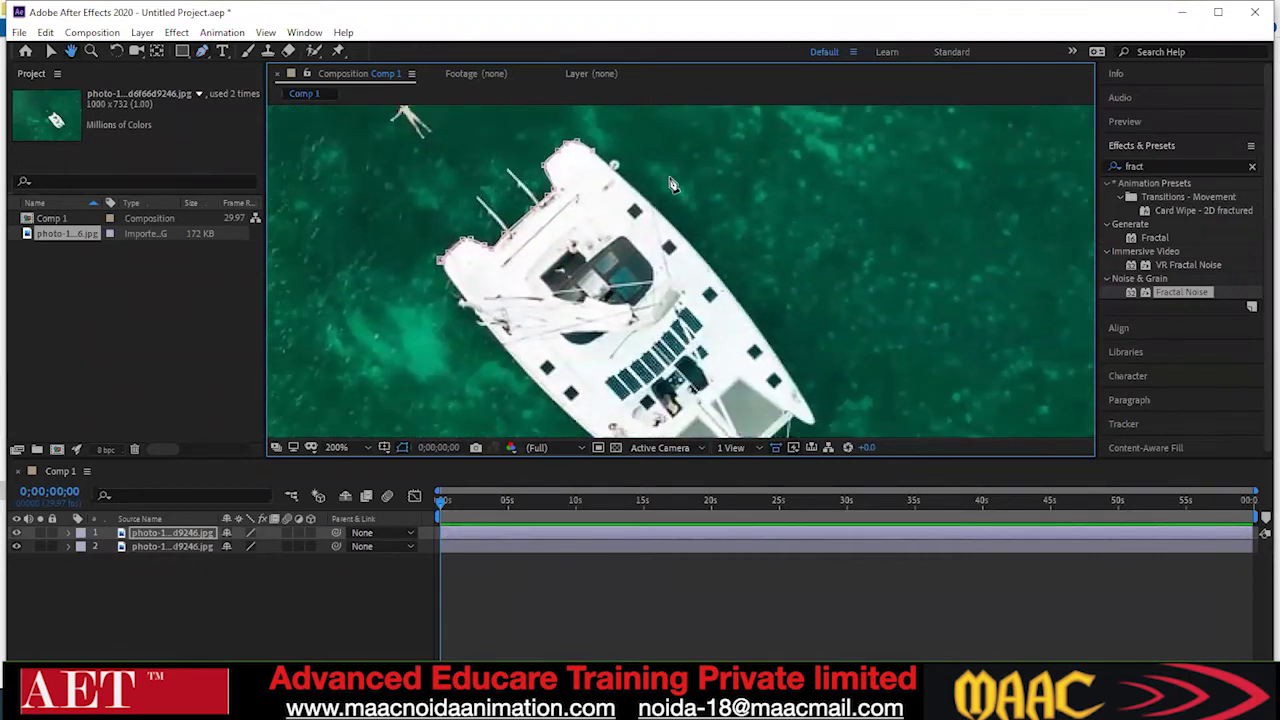
scroll(673, 185, "down", 2)
key("g")
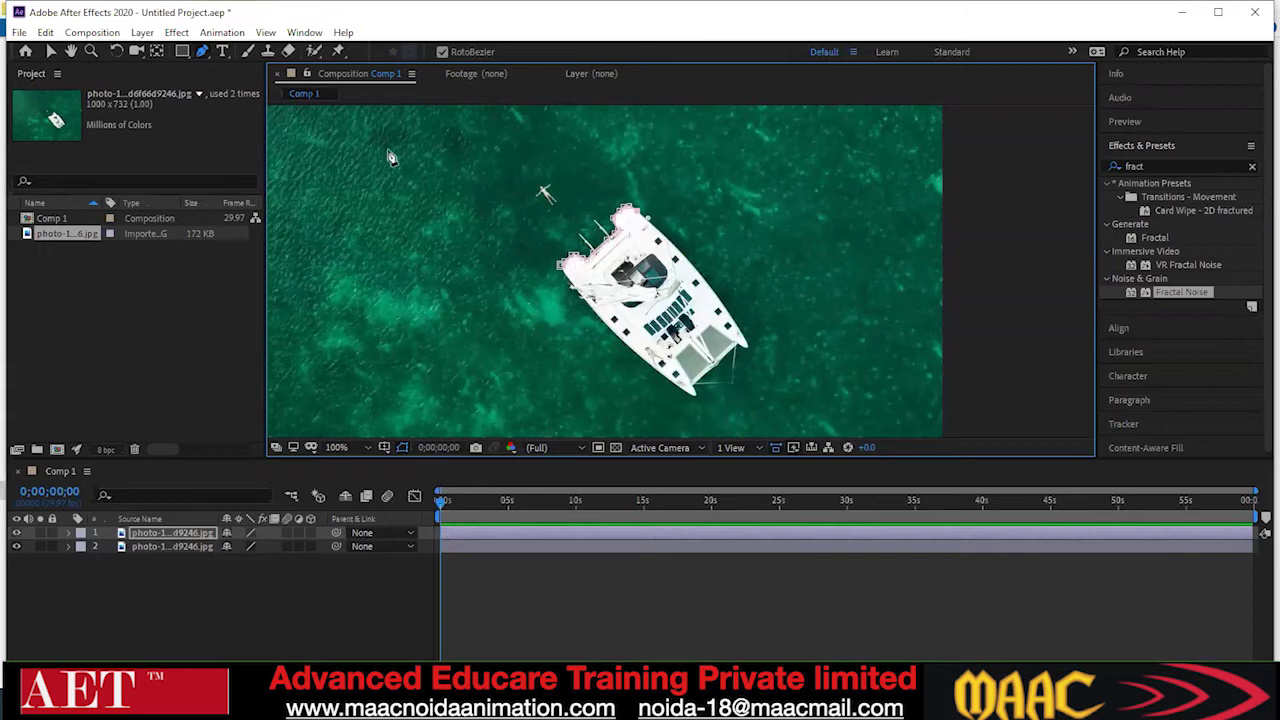
Continue the mask path down the boat's right-hand side to the pointed tip of that hull
scroll(630, 215, "up", 4)
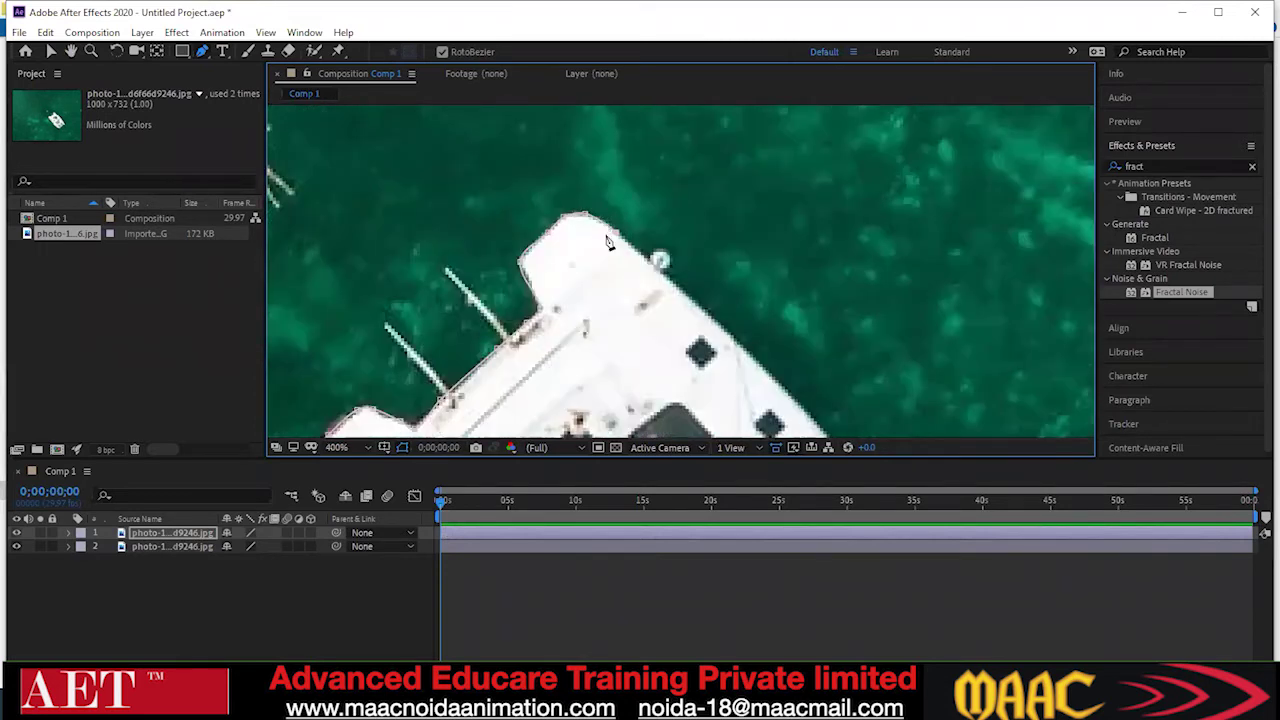
left_click_drag(562, 180, 486, 95)
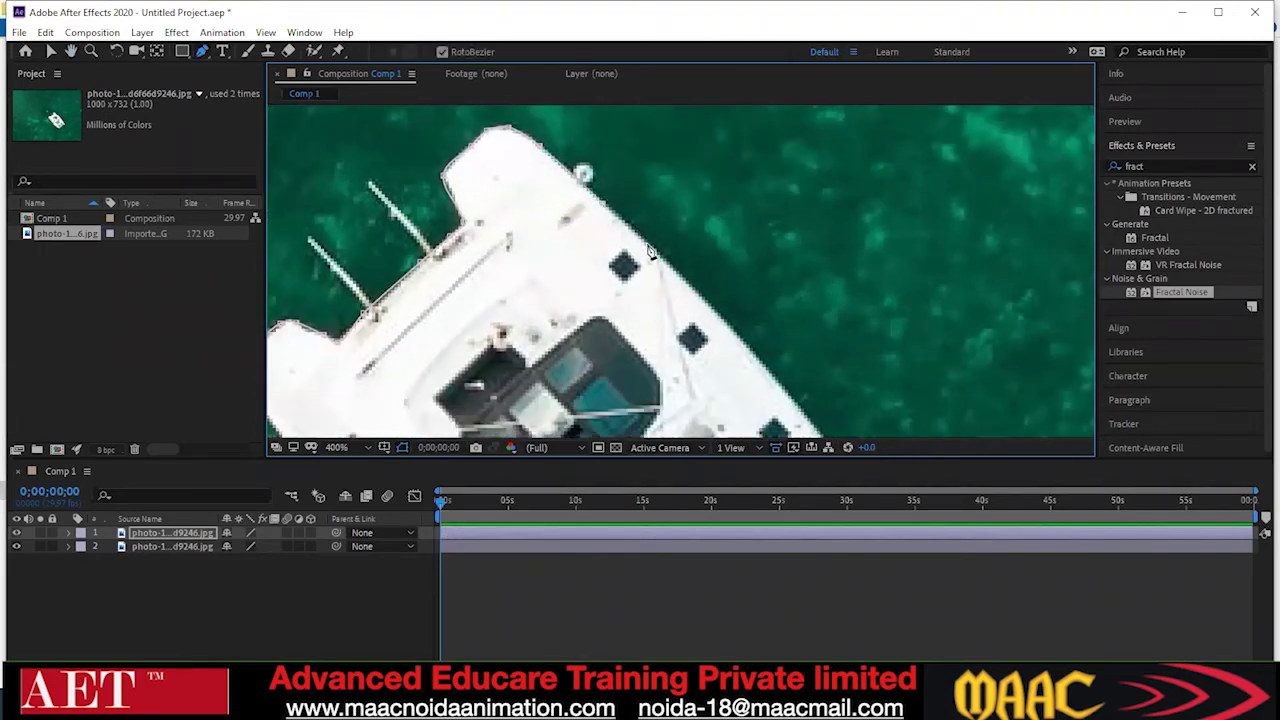
left_click_drag(663, 266, 629, 194)
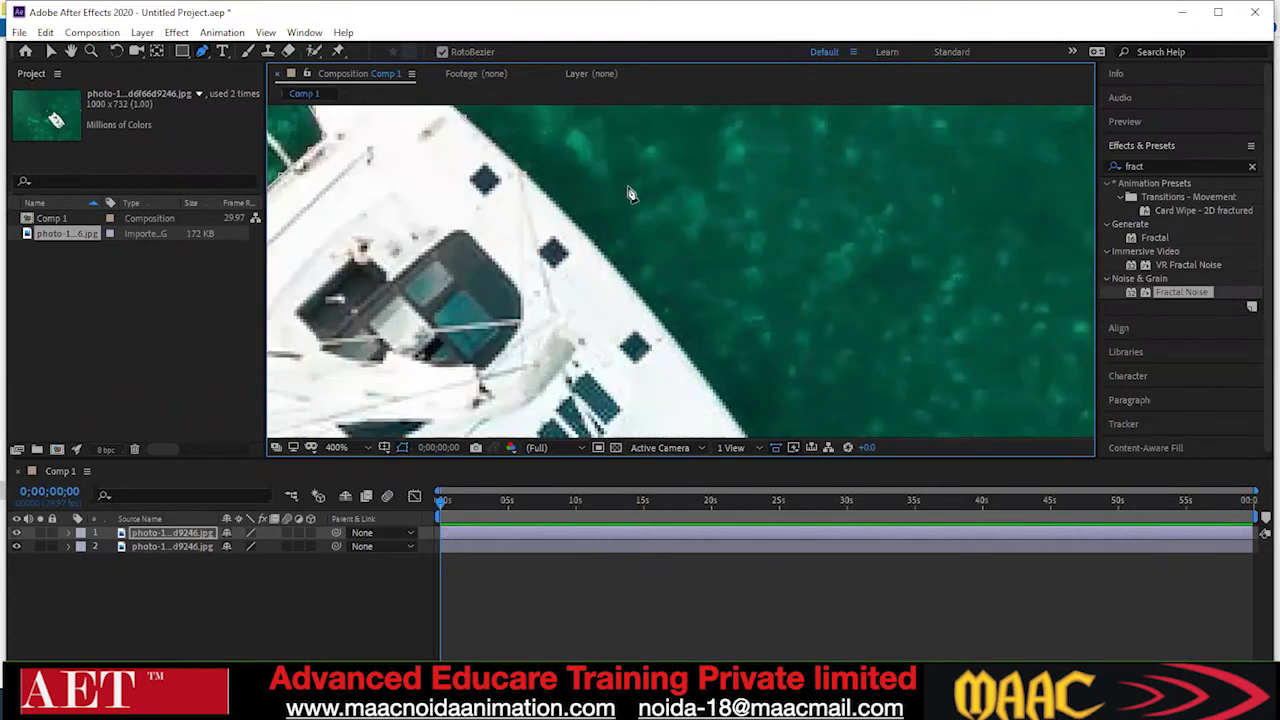
scroll(640, 280, "down", 4)
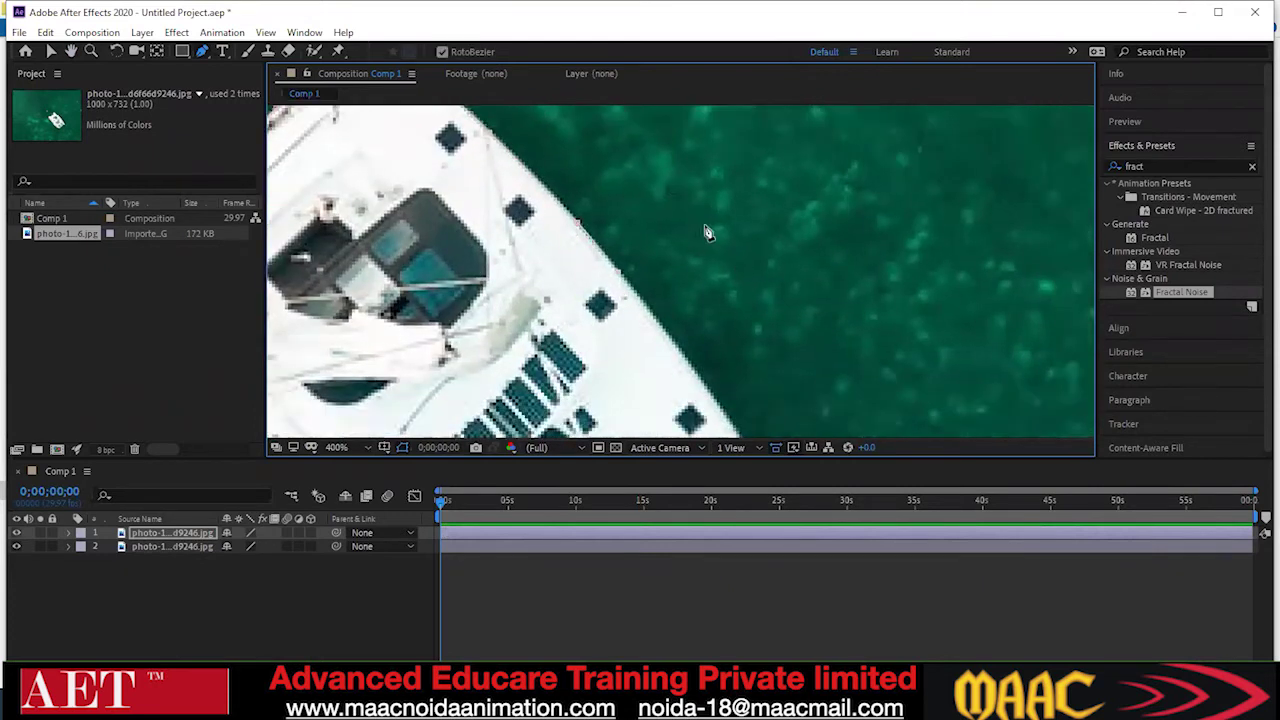
scroll(695, 310, "up", 2)
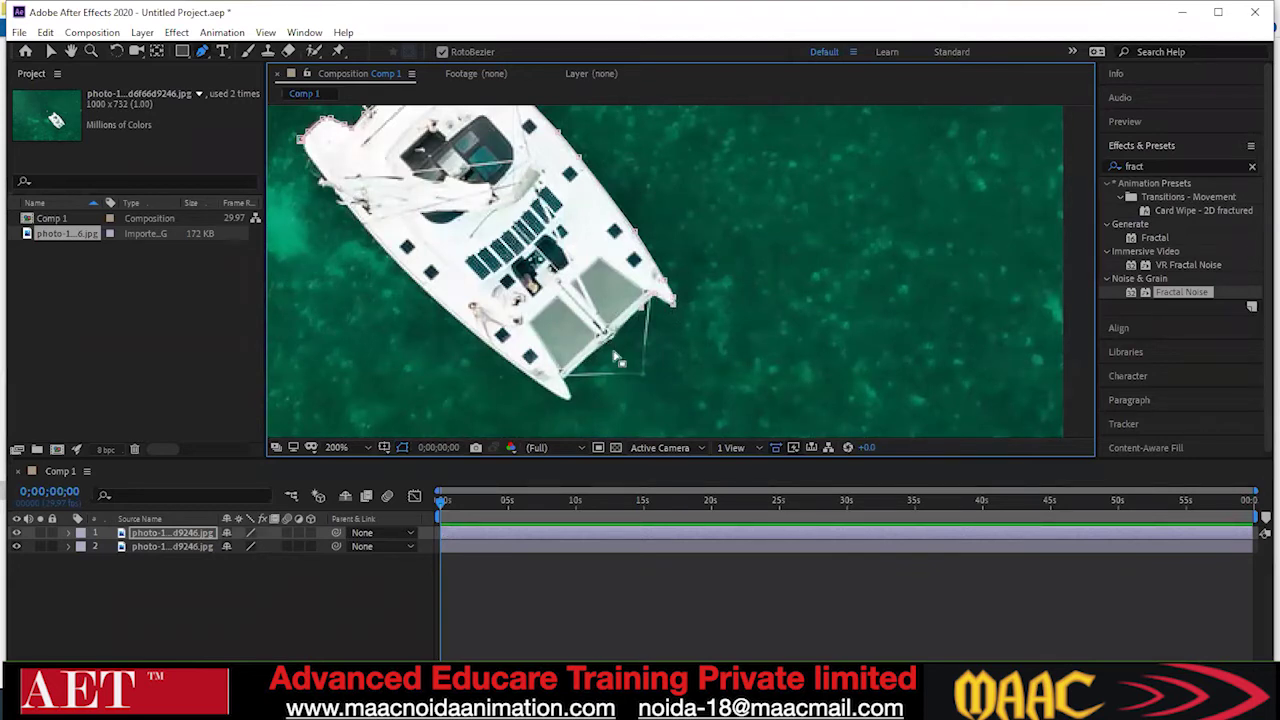
Trace the mask along the crossbeam below the two grey nets to the pointed tip of the other hull
scroll(640, 338, "up", 2)
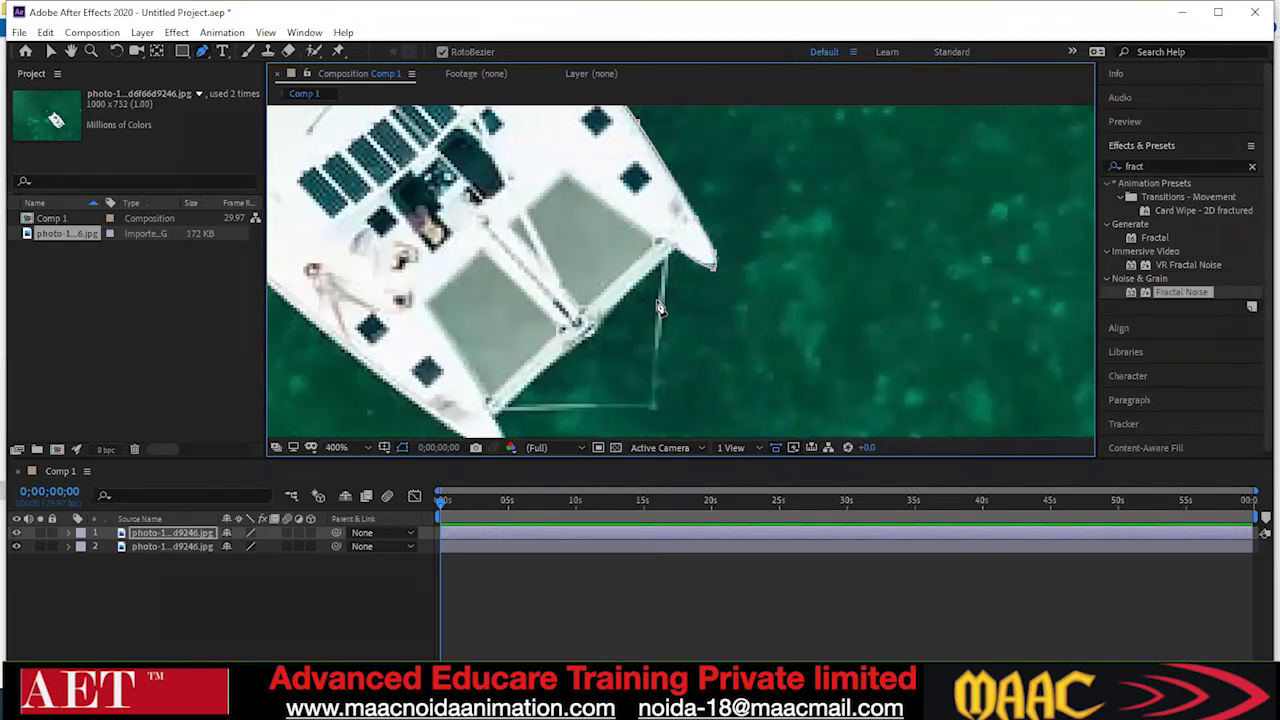
left_click(594, 338)
left_click(533, 388)
left_click_drag(669, 278, 763, 138)
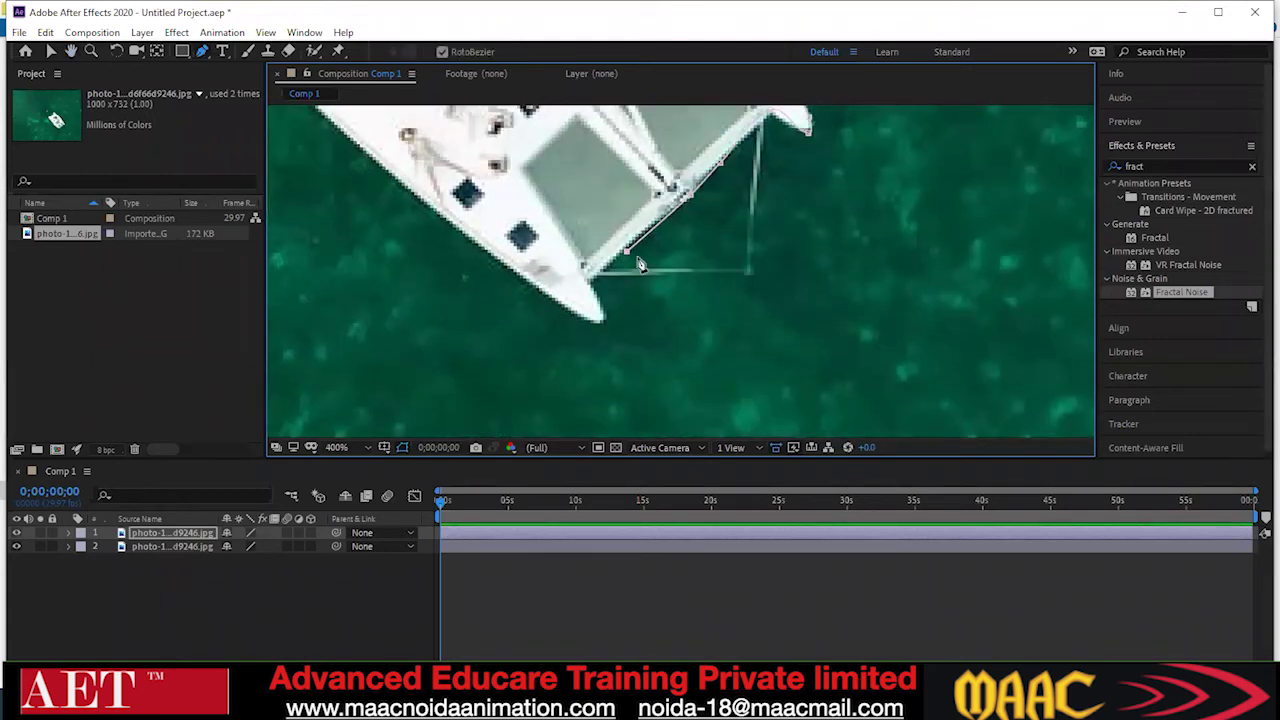
left_click(604, 324)
Trace the mask up the boat's left-hand side and close the path at its starting point
left_click_drag(590, 324, 708, 382)
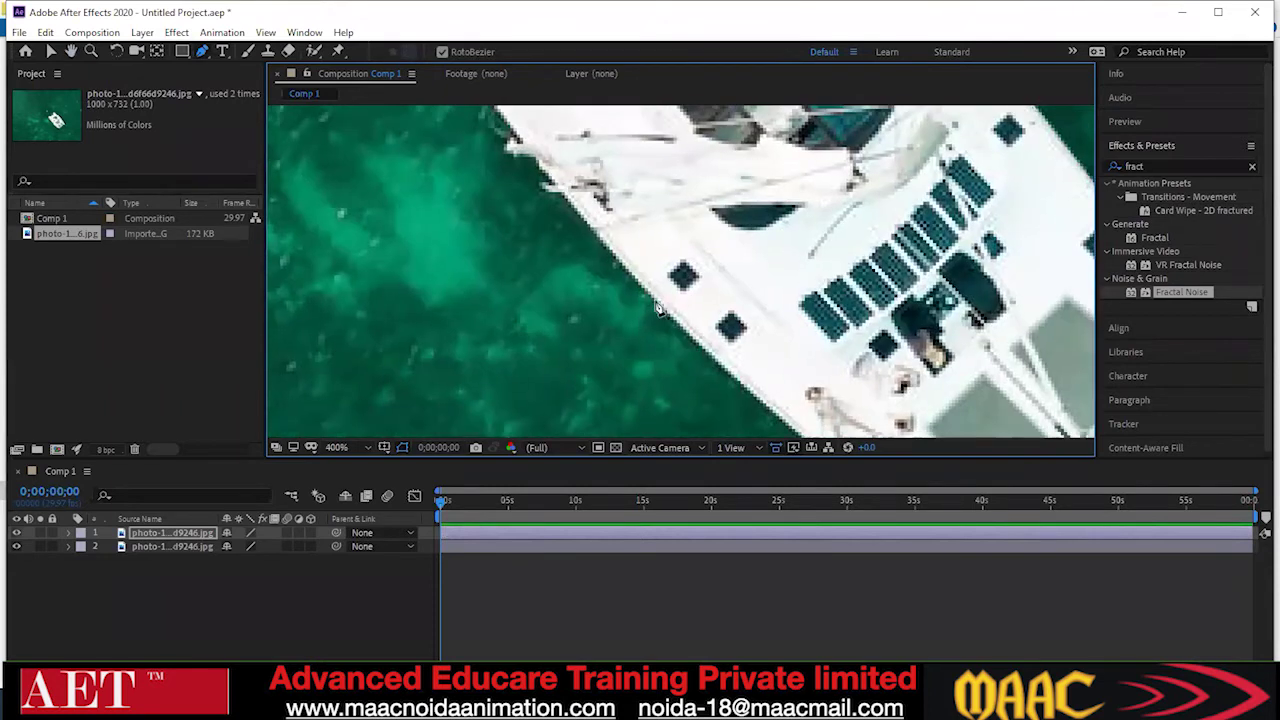
left_click_drag(519, 116, 664, 256)
left_click(664, 256)
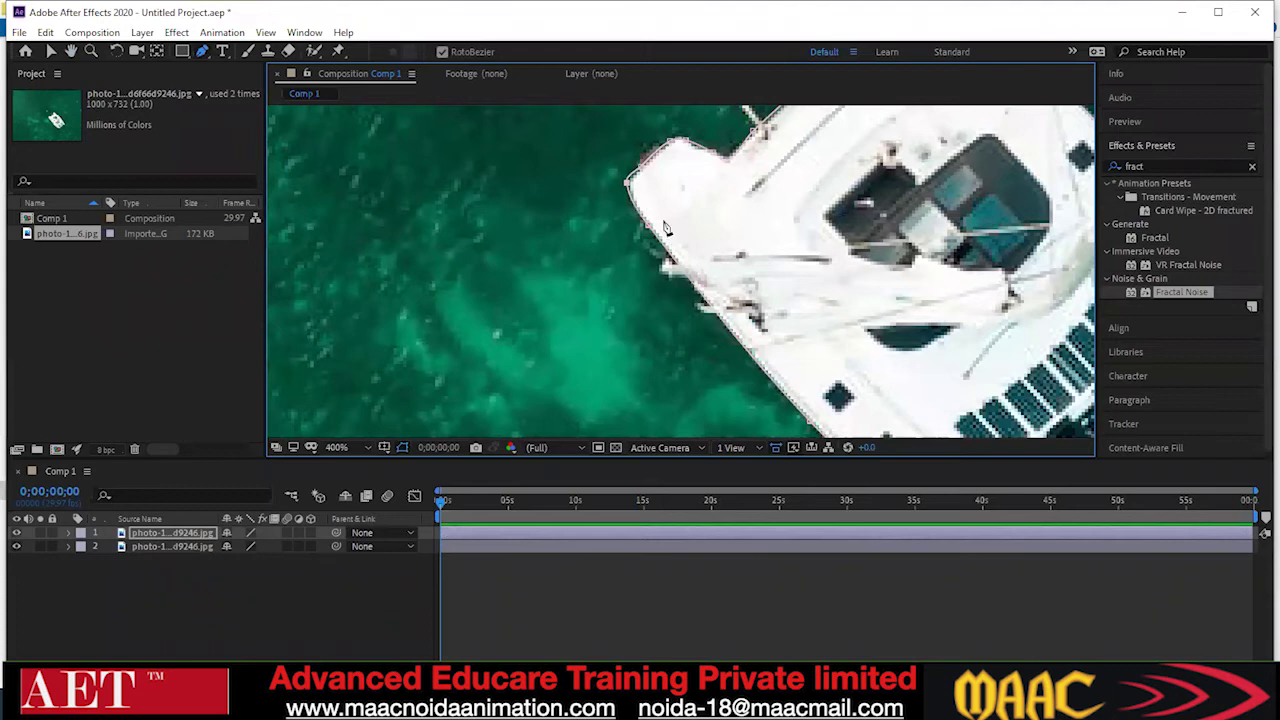
Using the Selection tool, adjust the mask points along the crossbeam so the path follows its edge
left_click(50, 51)
left_click(628, 190)
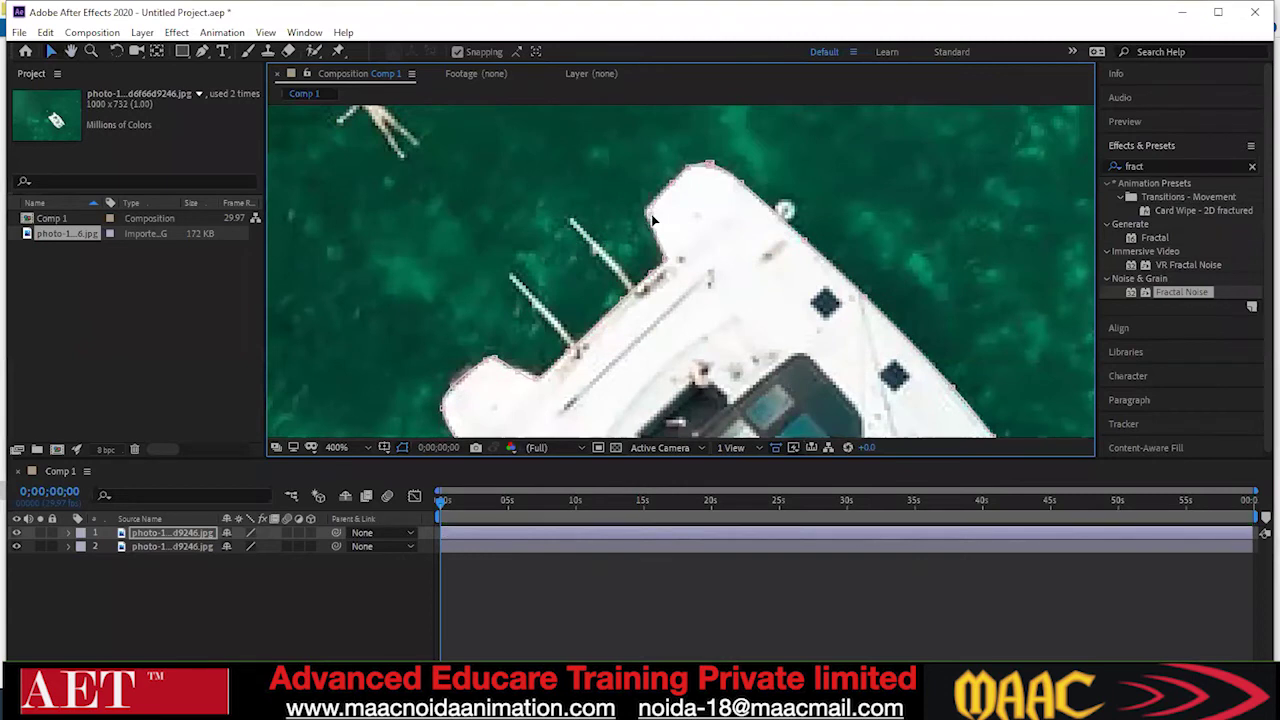
scroll(937, 251, "down", 2)
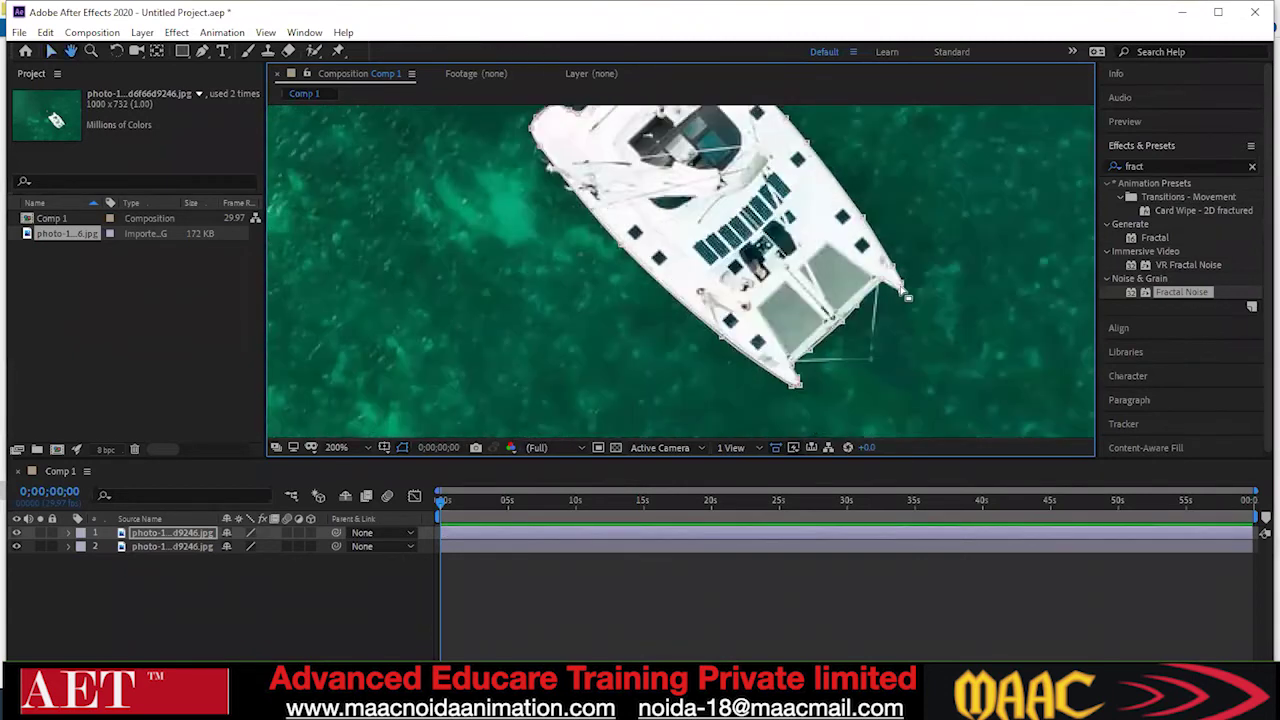
scroll(907, 297, "up", 2)
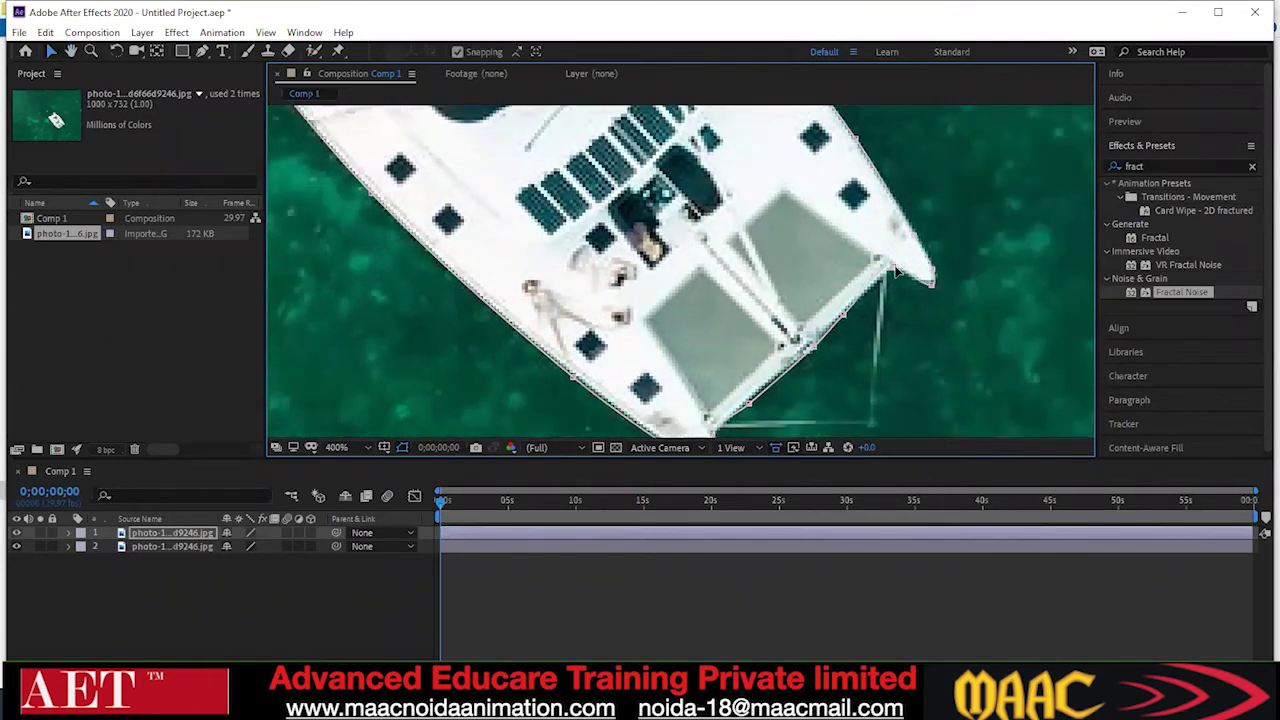
left_click_drag(813, 350, 812, 352)
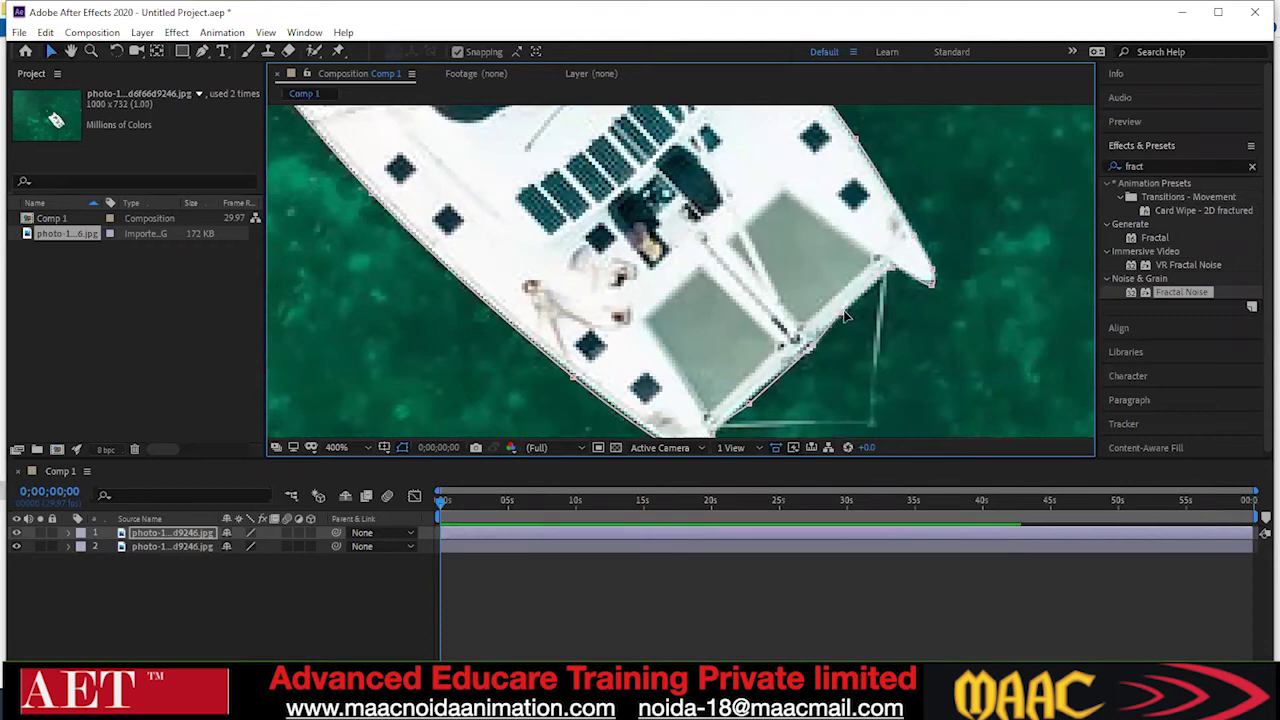
left_click_drag(816, 347, 812, 344)
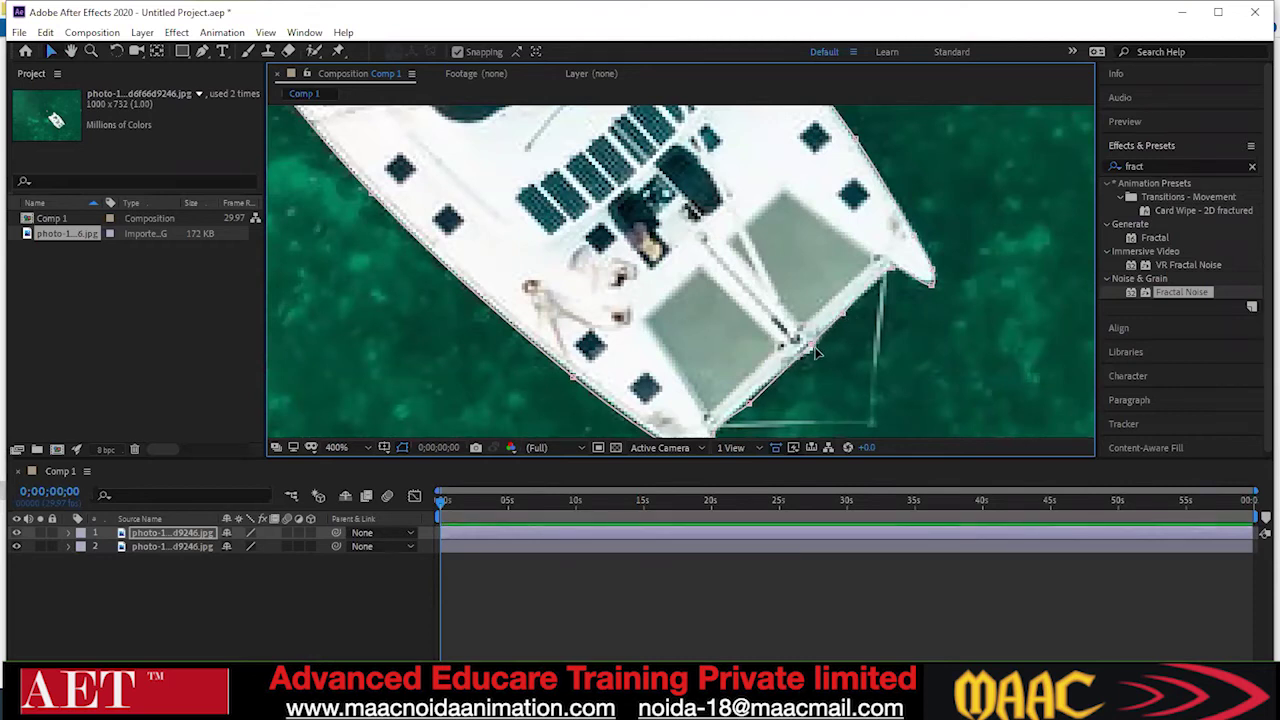
left_click_drag(749, 404, 744, 401)
Adjust the mask points at the lower hull's tip, on its outer side and where the crossbeam meets the other hull
scroll(745, 405, "down", 3)
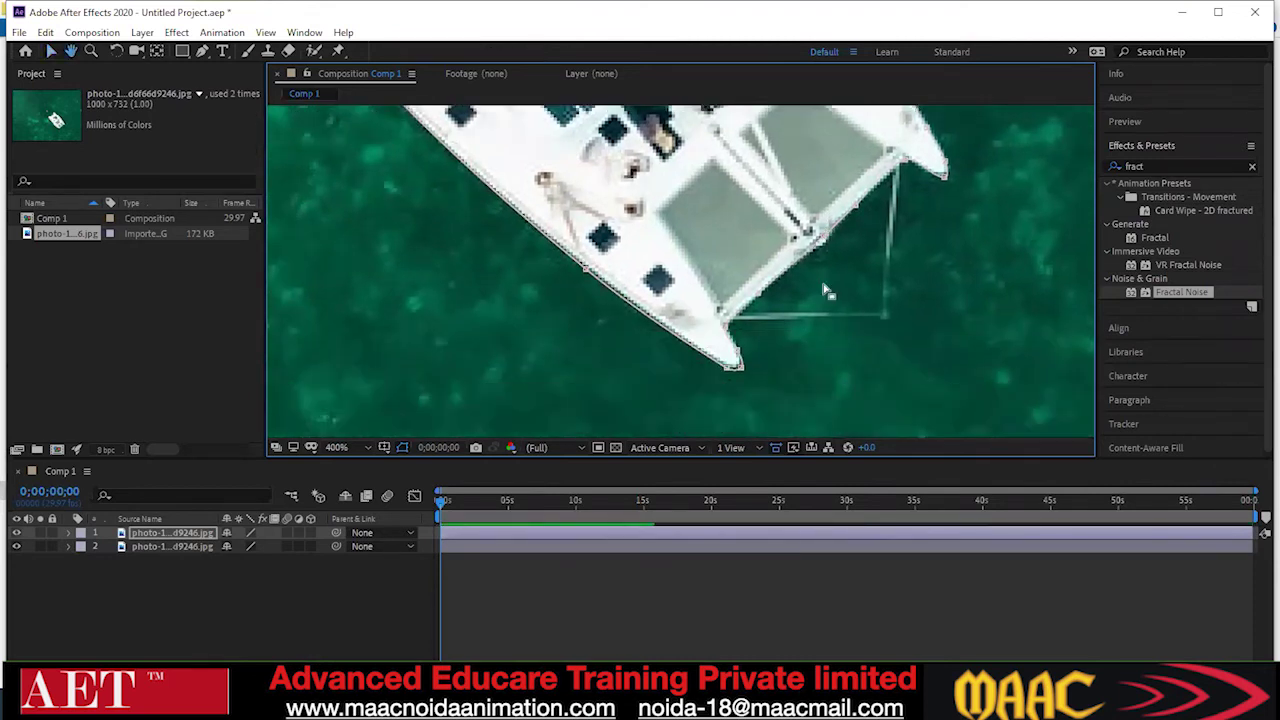
left_click_drag(587, 273, 590, 273)
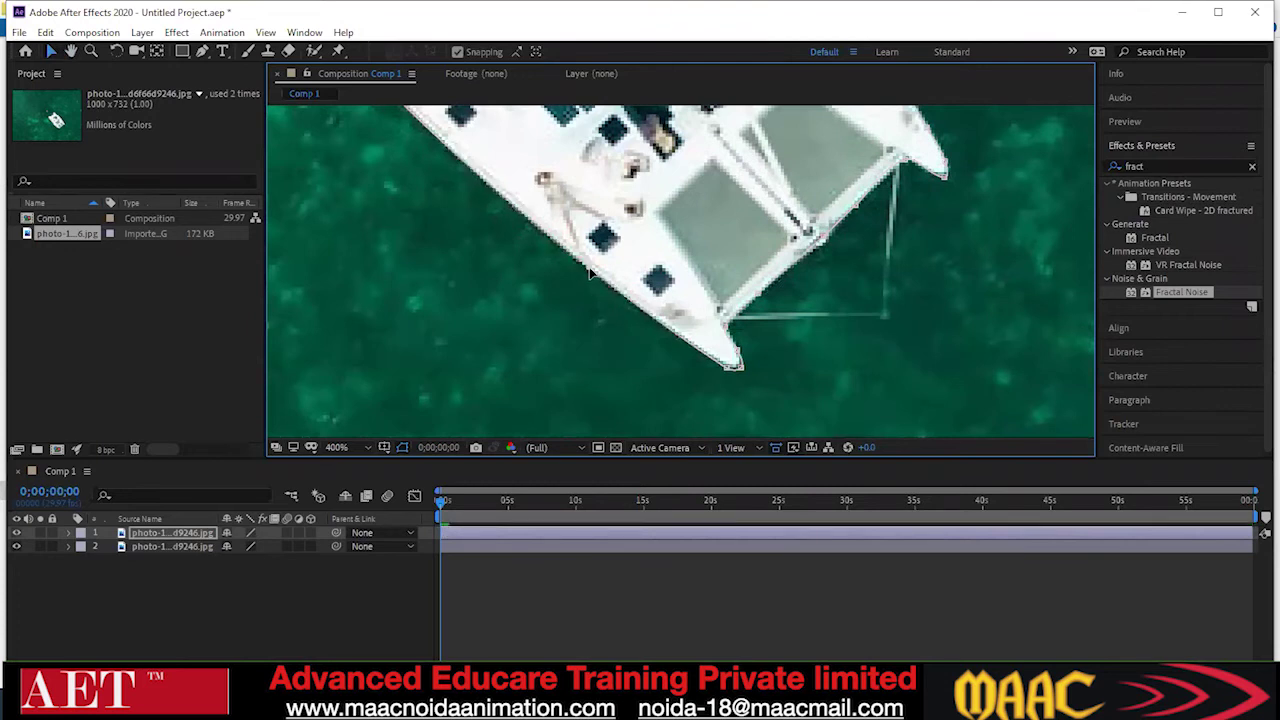
left_click_drag(738, 371, 729, 373)
scroll(857, 320, "up", 2)
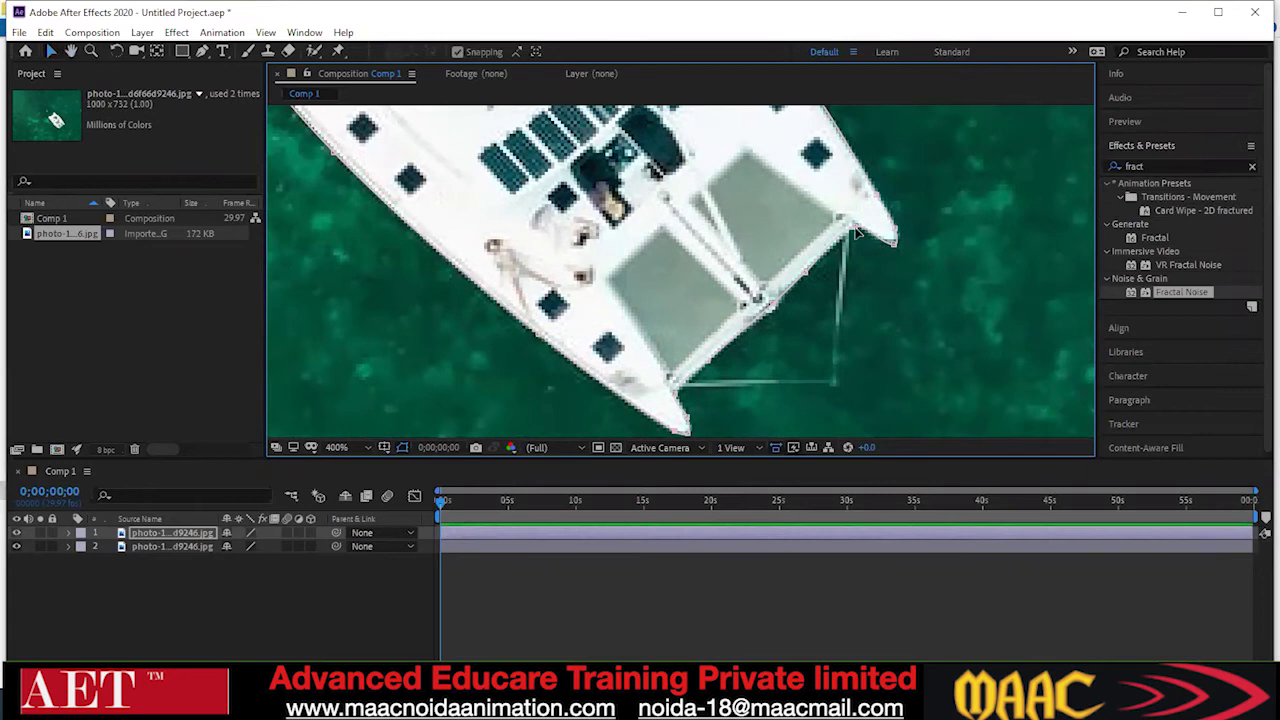
left_click_drag(857, 232, 862, 238)
Examine the finished mask outline around the whole boat
scroll(838, 248, "up", 4)
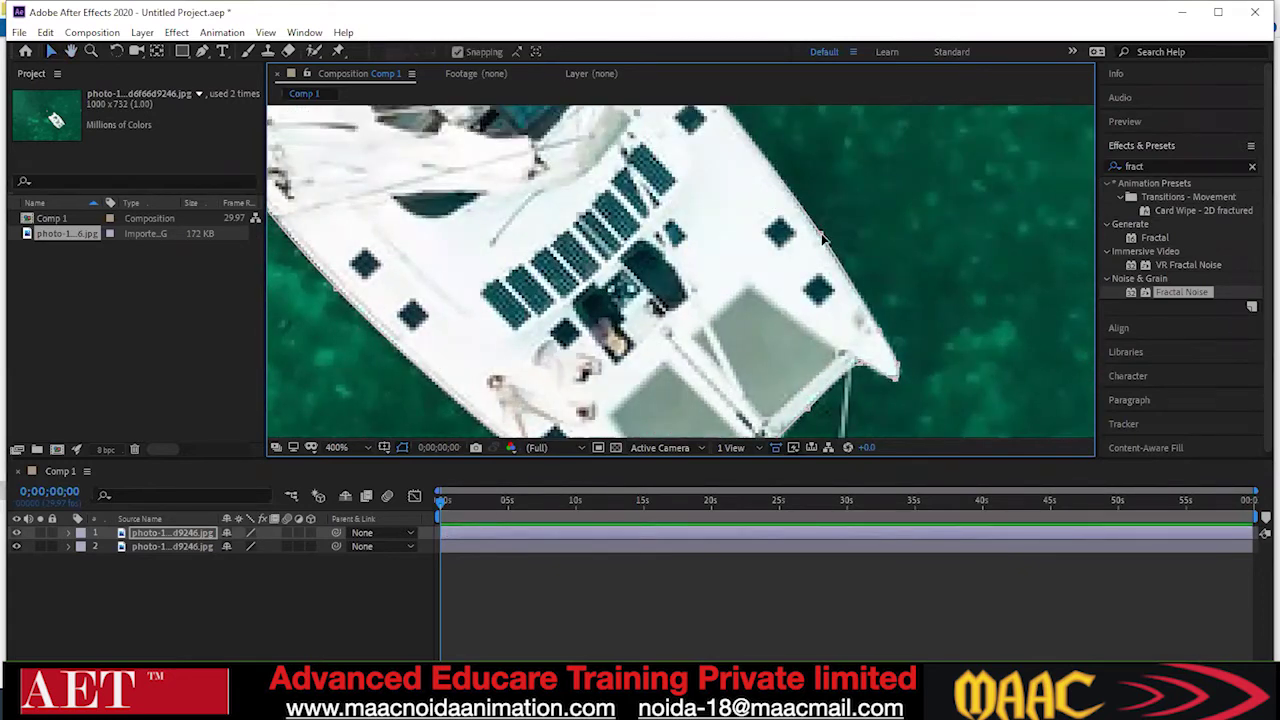
scroll(822, 238, "down", 4)
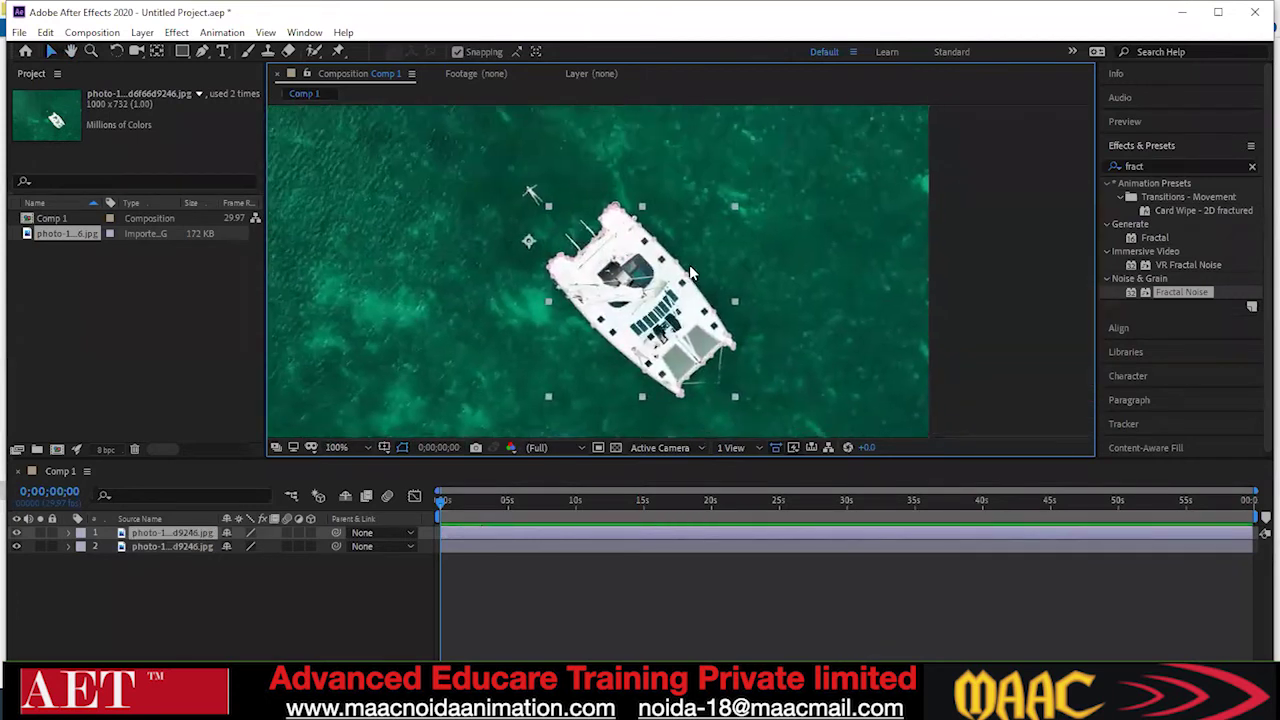
scroll(690, 272, "up", 2)
key("Return")
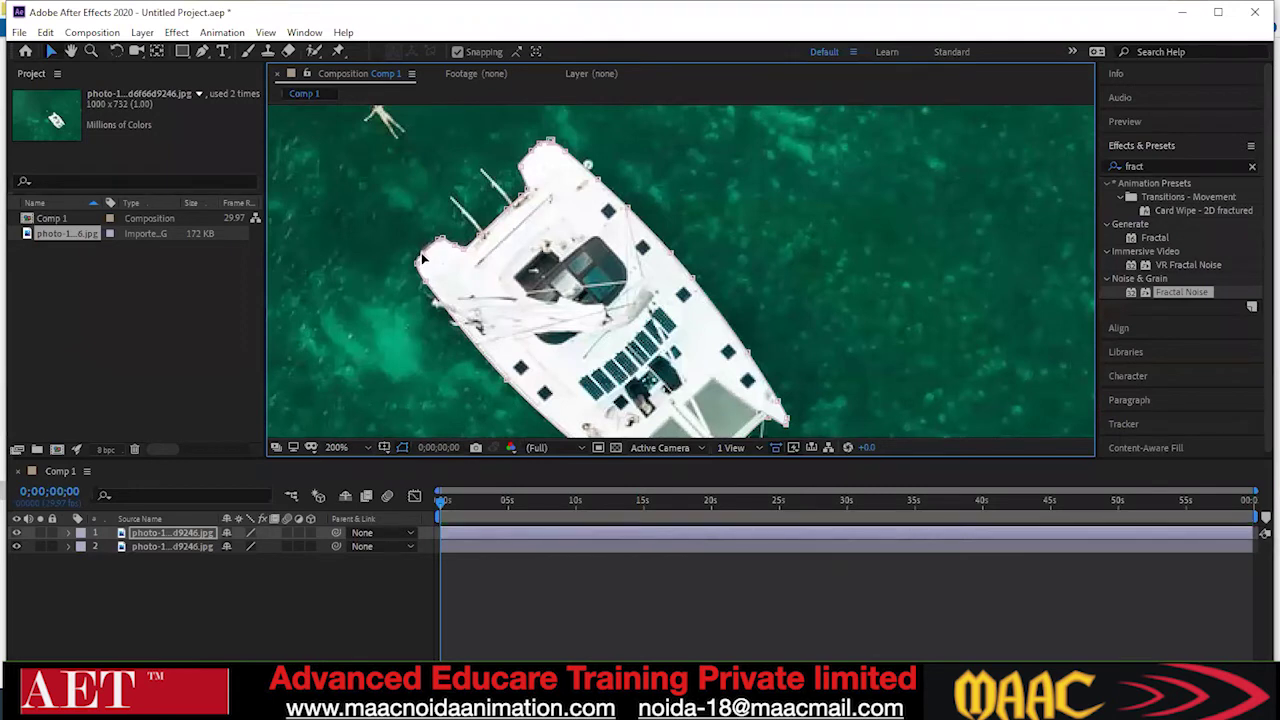
scroll(705, 310, "down", 2)
left_click_drag(666, 300, 680, 242)
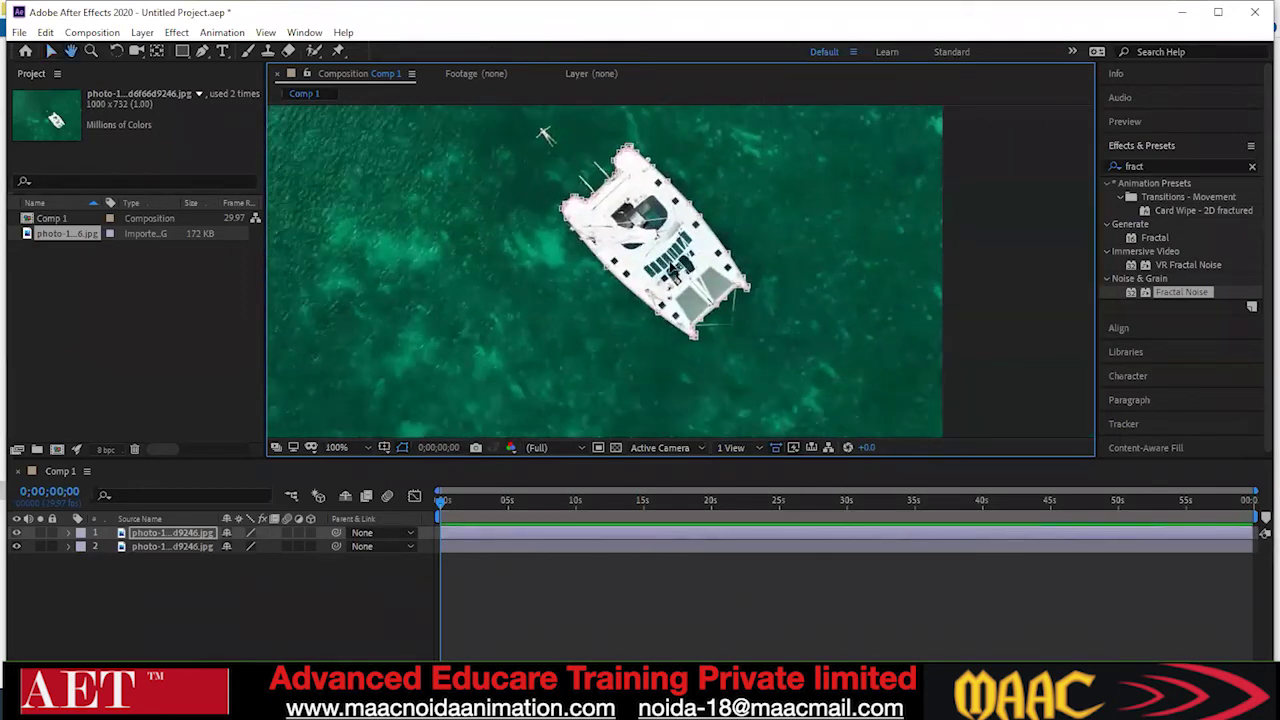
Toggle the lower photo layer's visibility to check the boat cut-out, leaving that layer visible
left_click(16, 546)
left_click(17, 547)
left_click(17, 547)
left_click(17, 547)
left_click(17, 547)
left_click(17, 547)
left_click(17, 547)
left_click(17, 547)
left_click(17, 547)
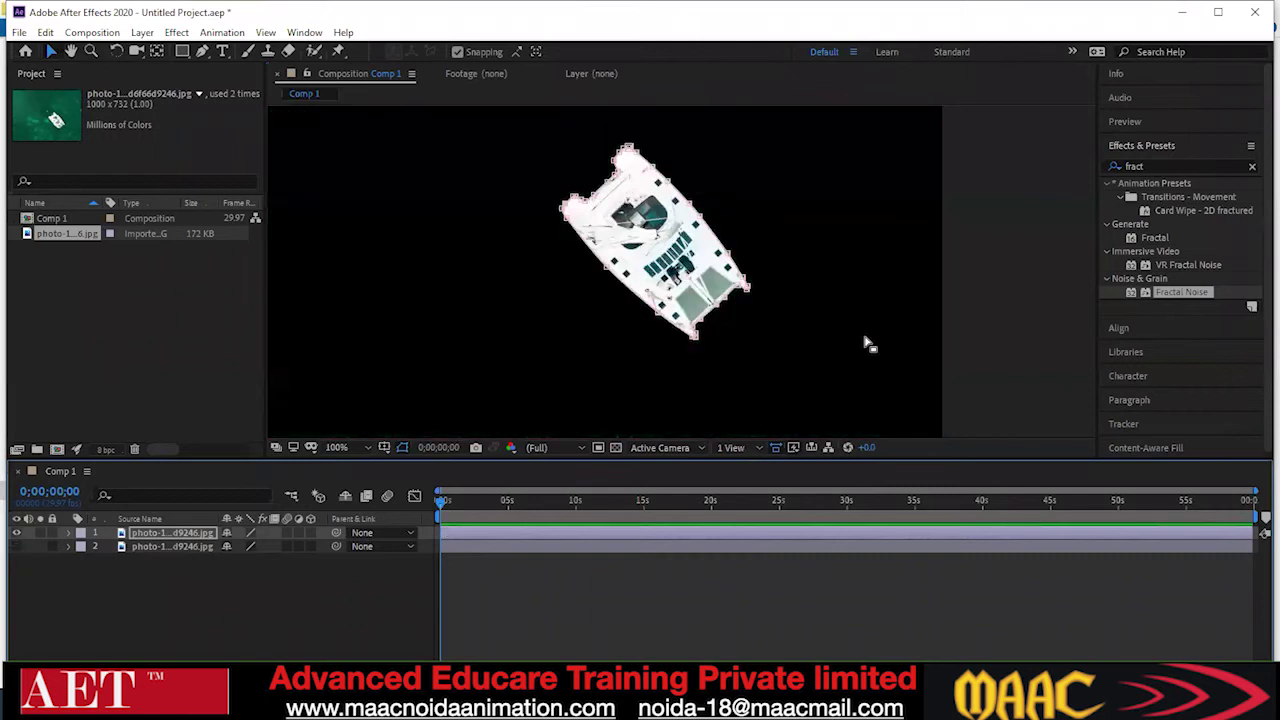
left_click(17, 547)
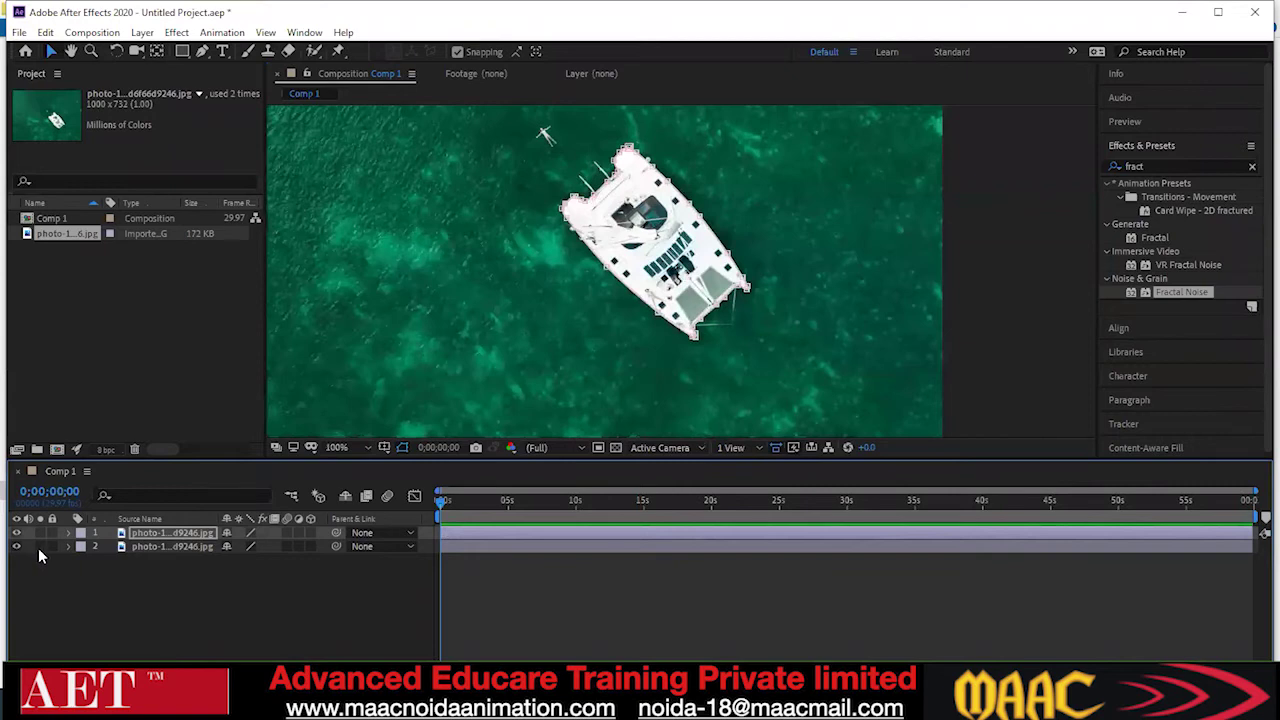
Expand the top photo layer's masks to reveal the properties of Mask 1
left_click(67, 533)
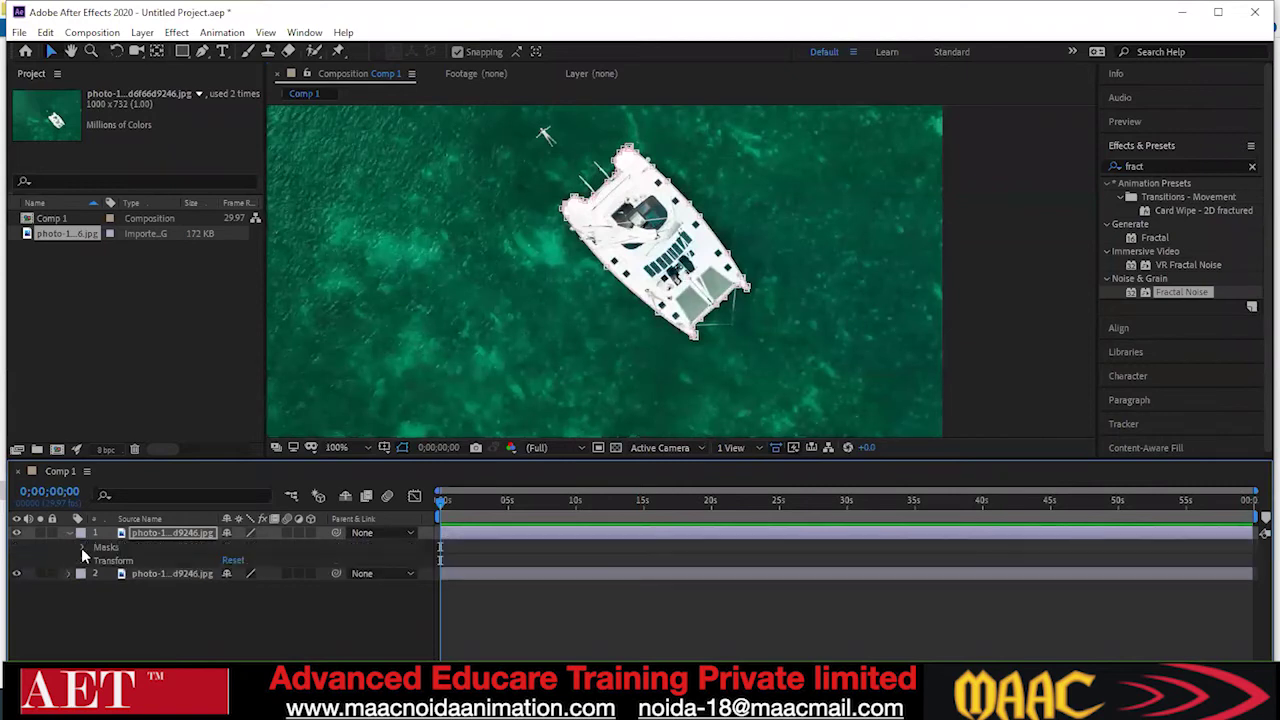
left_click(84, 548)
left_click(95, 560)
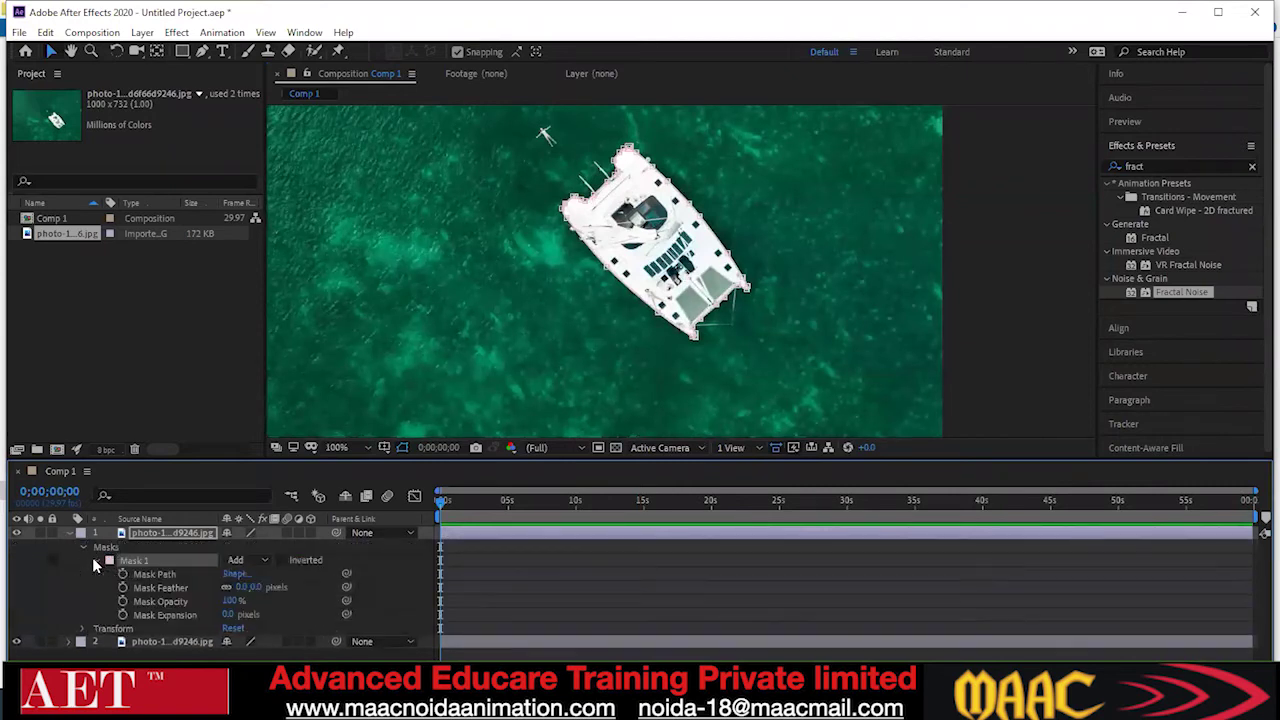
Collapse the Mask 1 properties and set the mask's mode to Subtract on the top photo layer
left_click(104, 561)
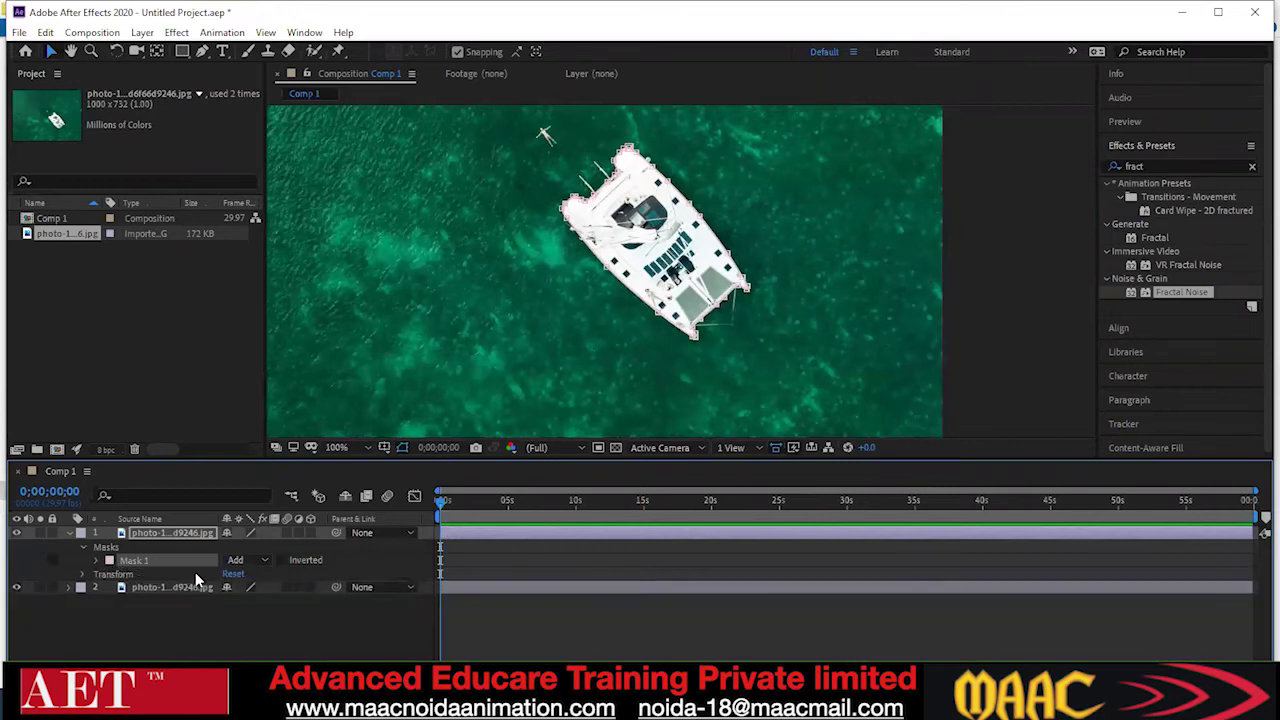
left_click(262, 561)
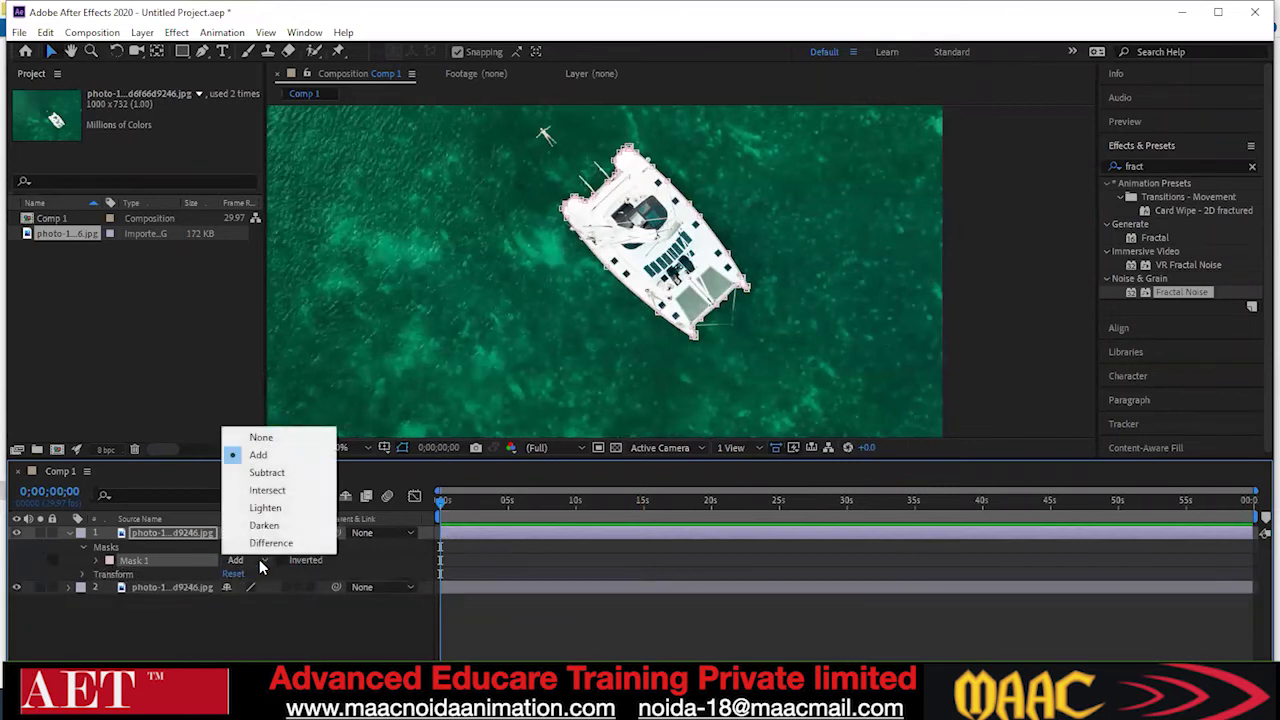
left_click(270, 472)
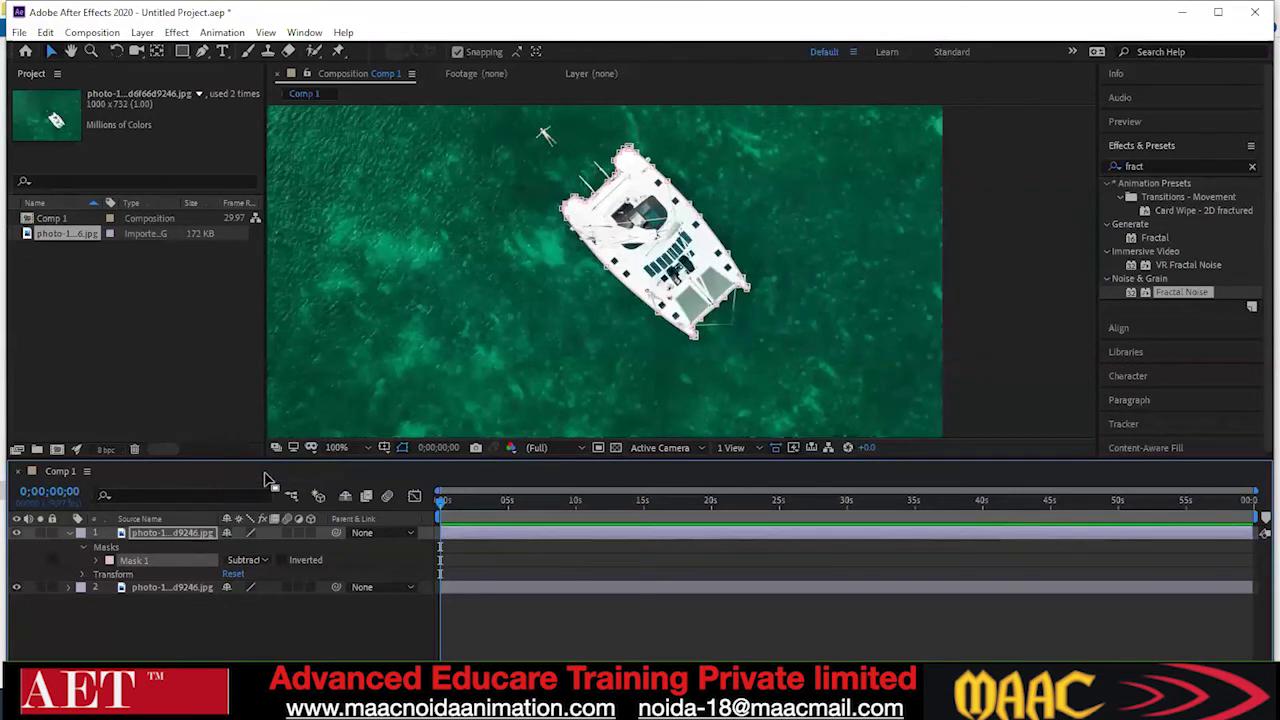
Toggle the lower photo layer's visibility to check the subtracted boat area, leave it visible, and collapse the top layer
left_click(15, 587)
left_click(15, 587)
left_click(15, 587)
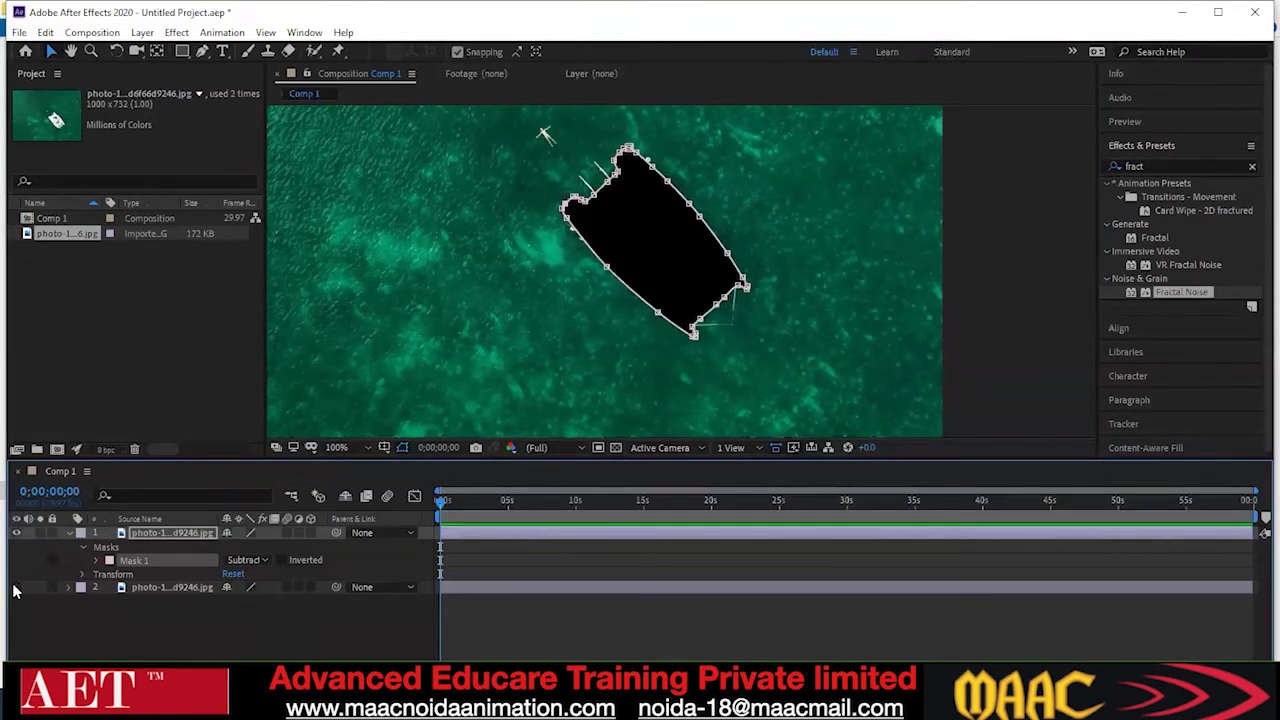
left_click(15, 587)
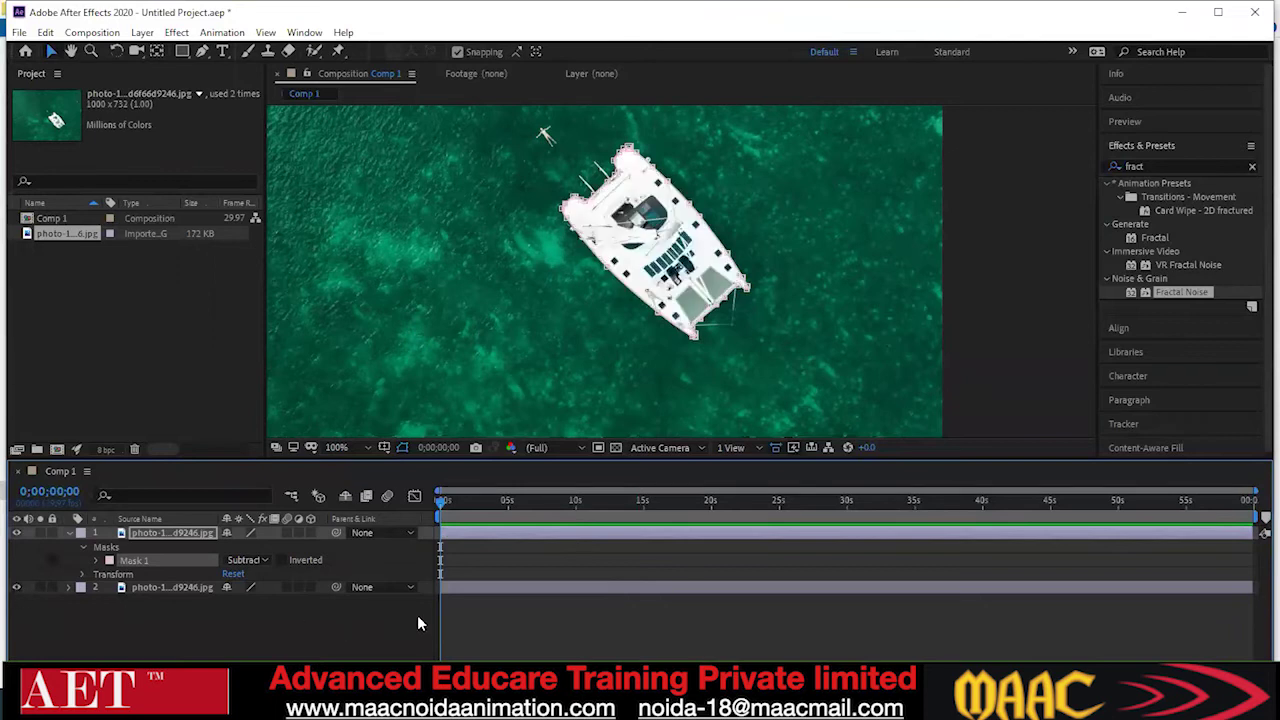
left_click(67, 533)
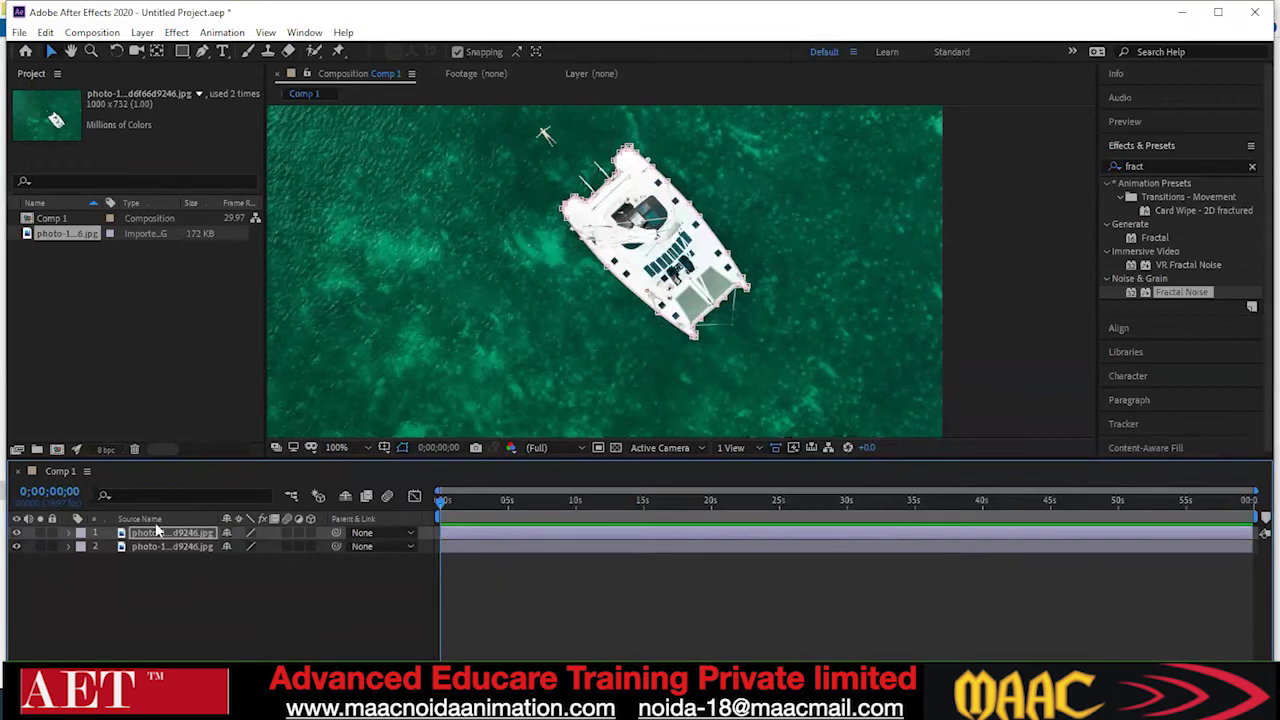
left_click(1153, 163)
key("BackSpace")
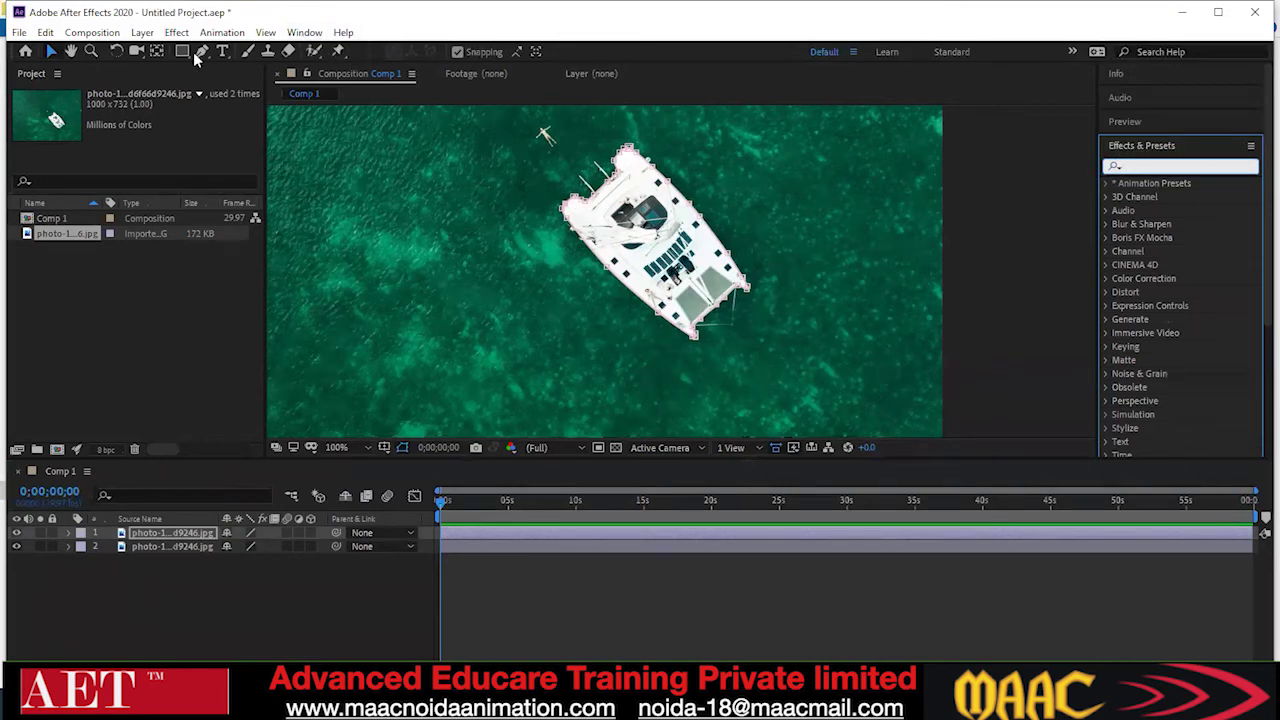
left_click(305, 33)
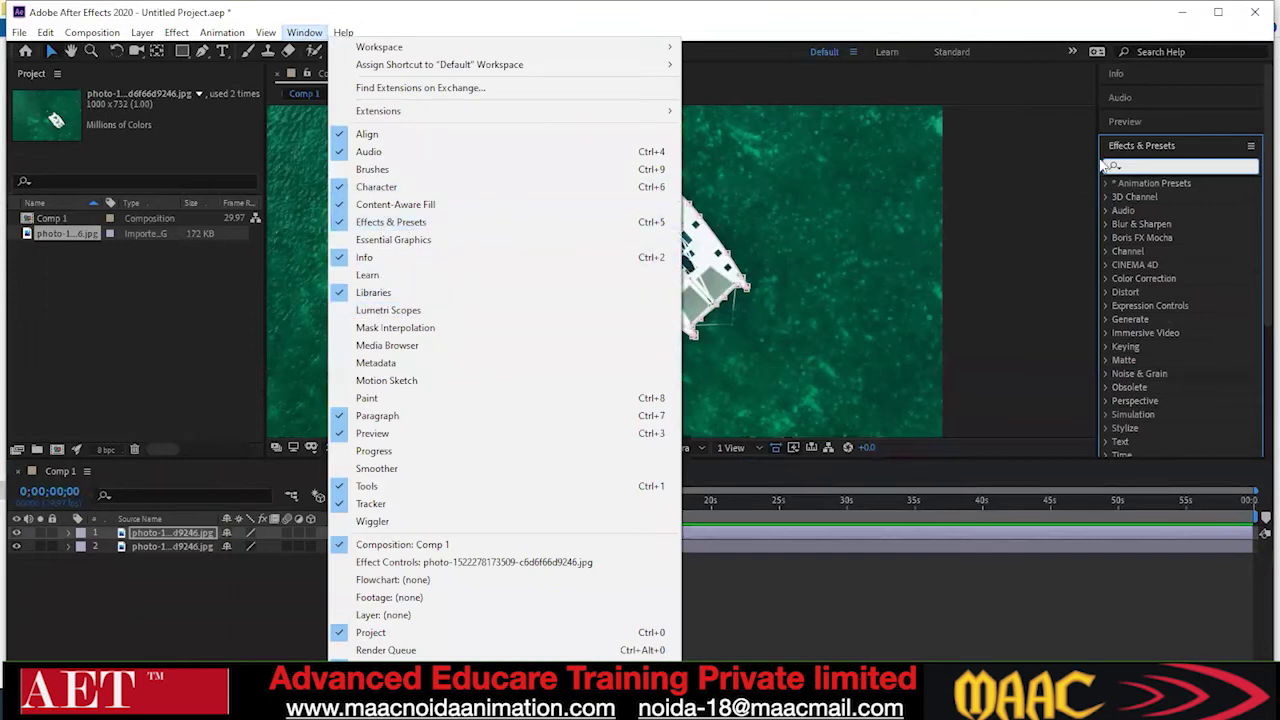
left_click(1131, 162)
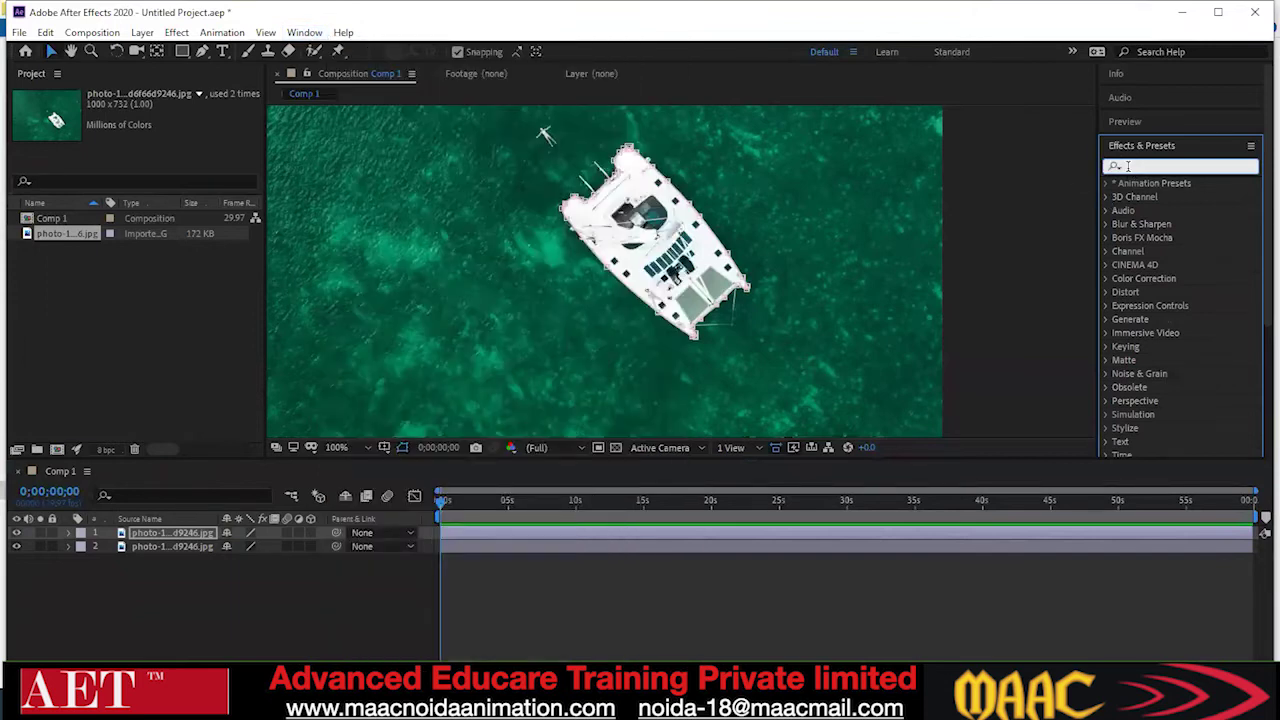
type("eff")
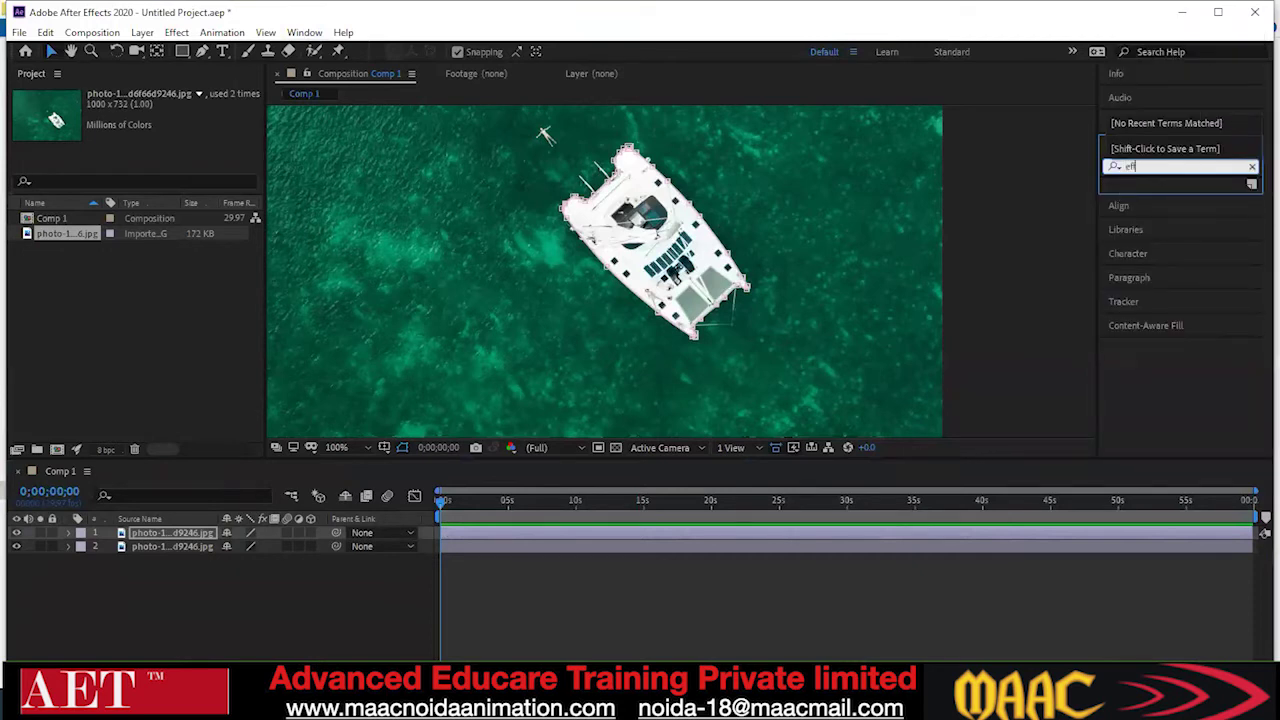
key("BackSpace")
key("BackSpace")
key("BackSpace")
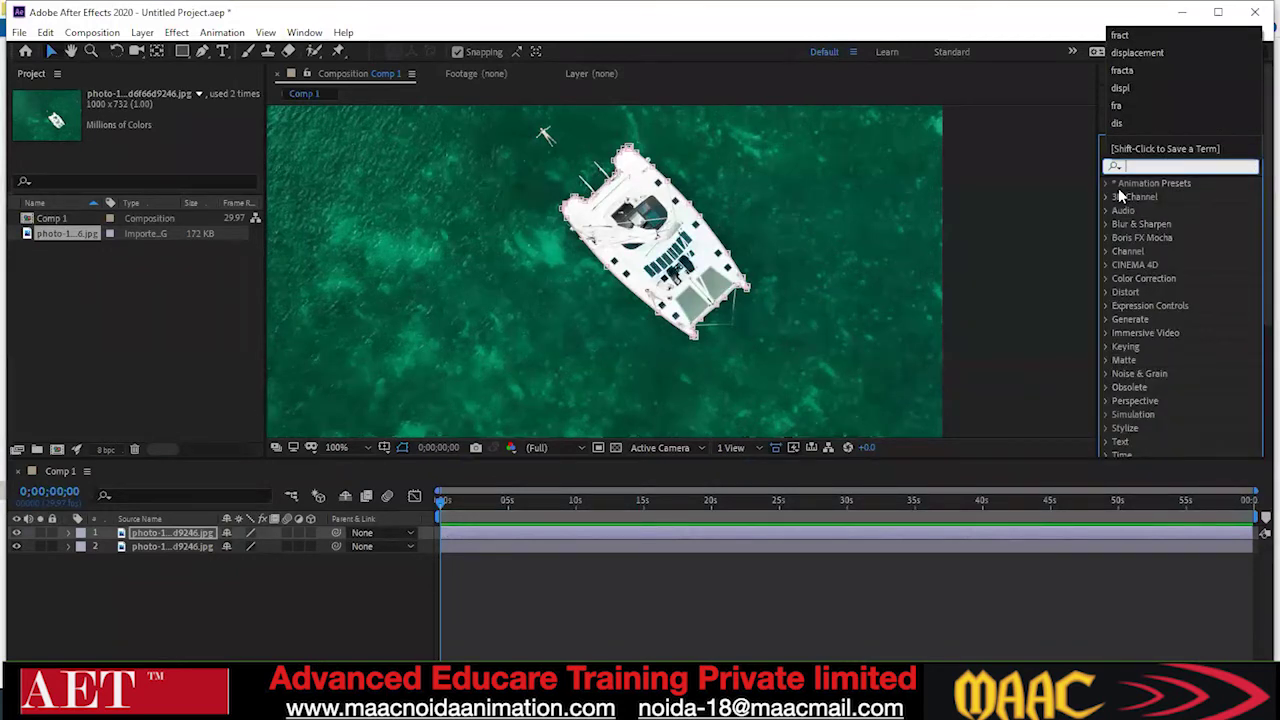
Search the effects for "frac" and apply Fractal Noise to the top photo layer
type("frac")
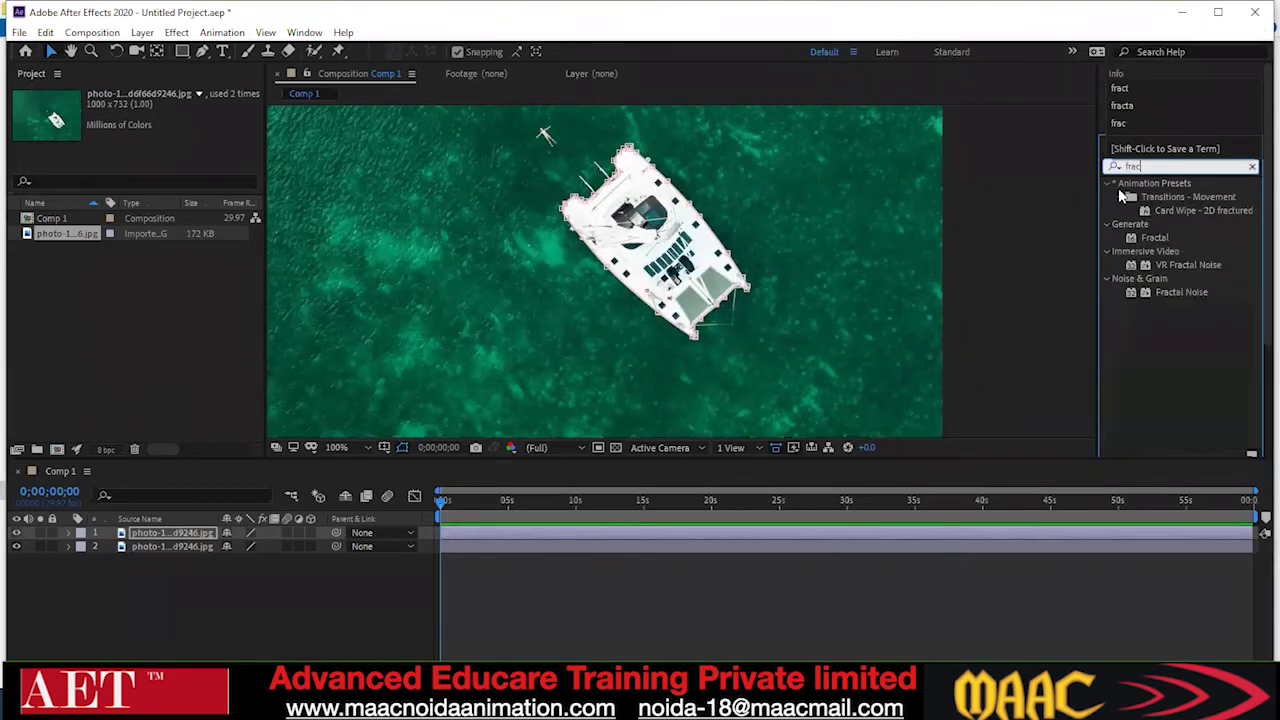
left_click(1172, 292)
left_click_drag(1172, 292, 167, 535)
scroll(627, 327, "down", 2)
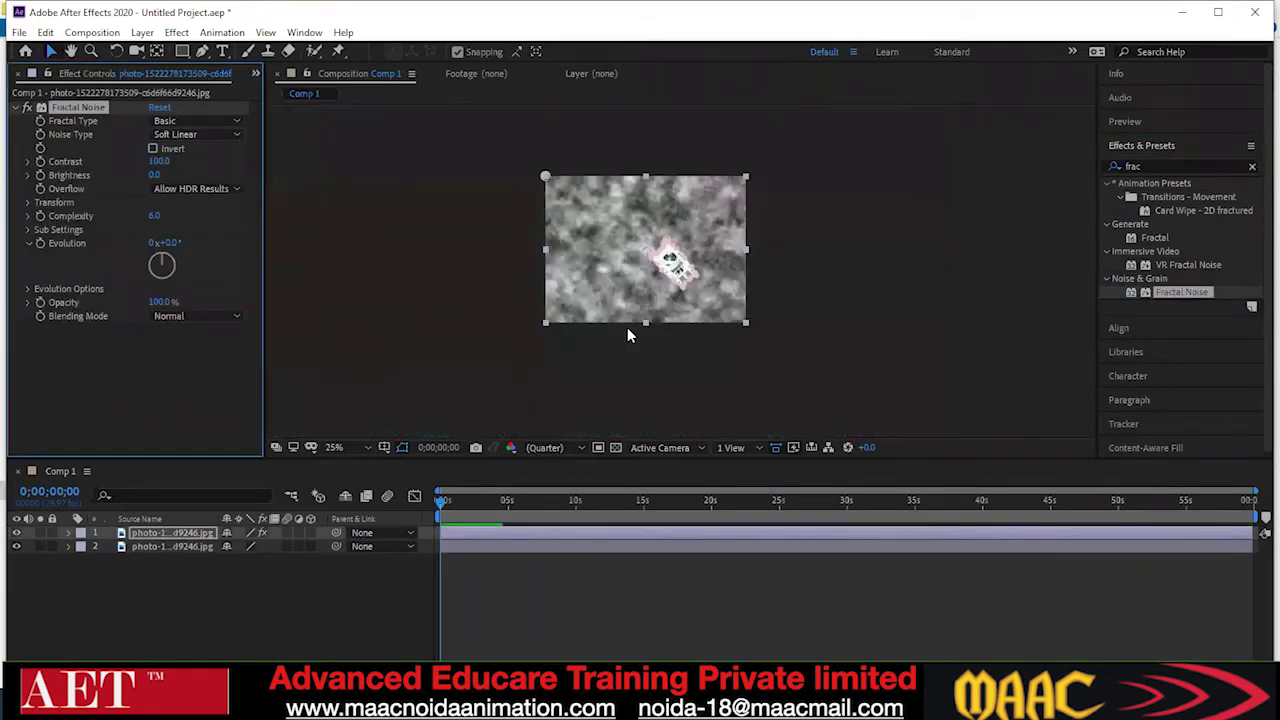
scroll(627, 327, "up", 1)
mouse_move(439, 505)
left_mouse_down()
mouse_move(651, 505)
mouse_move(440, 503)
left_mouse_up()
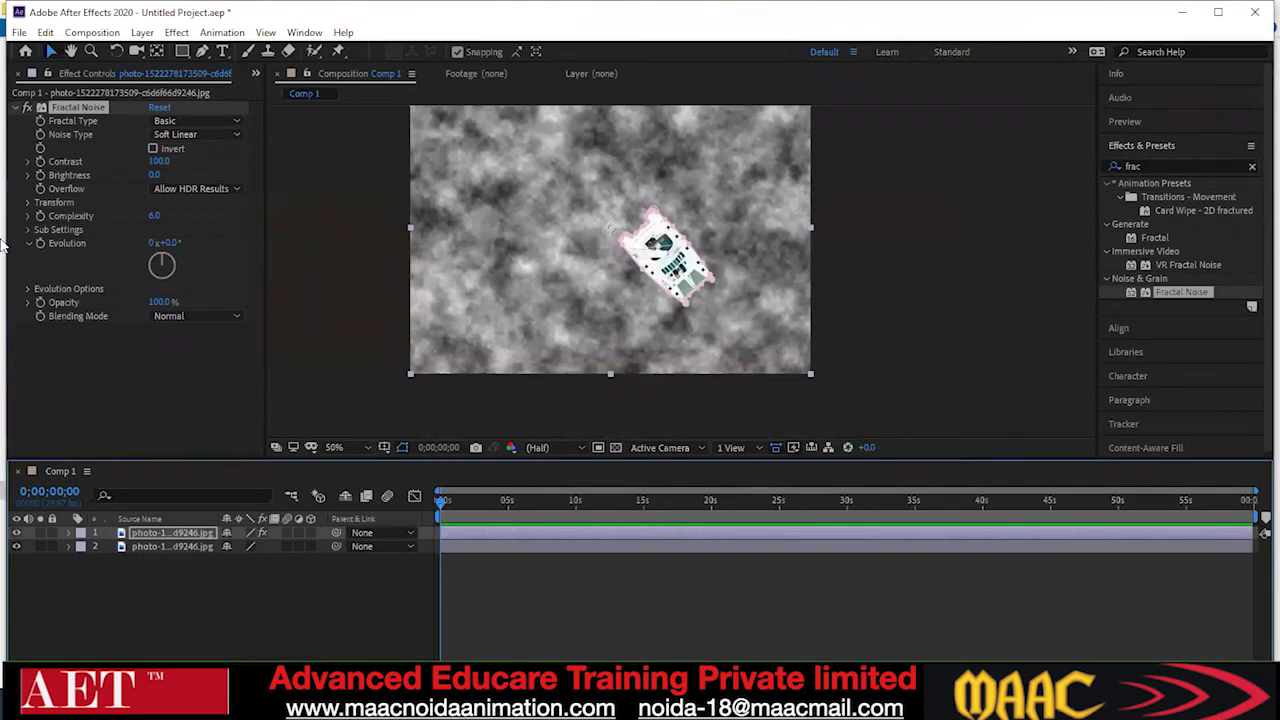
Try the Turbulent Smooth, Turbulent Basic and Turbulent Sharp fractal types for the Fractal Noise effect
left_click(195, 121)
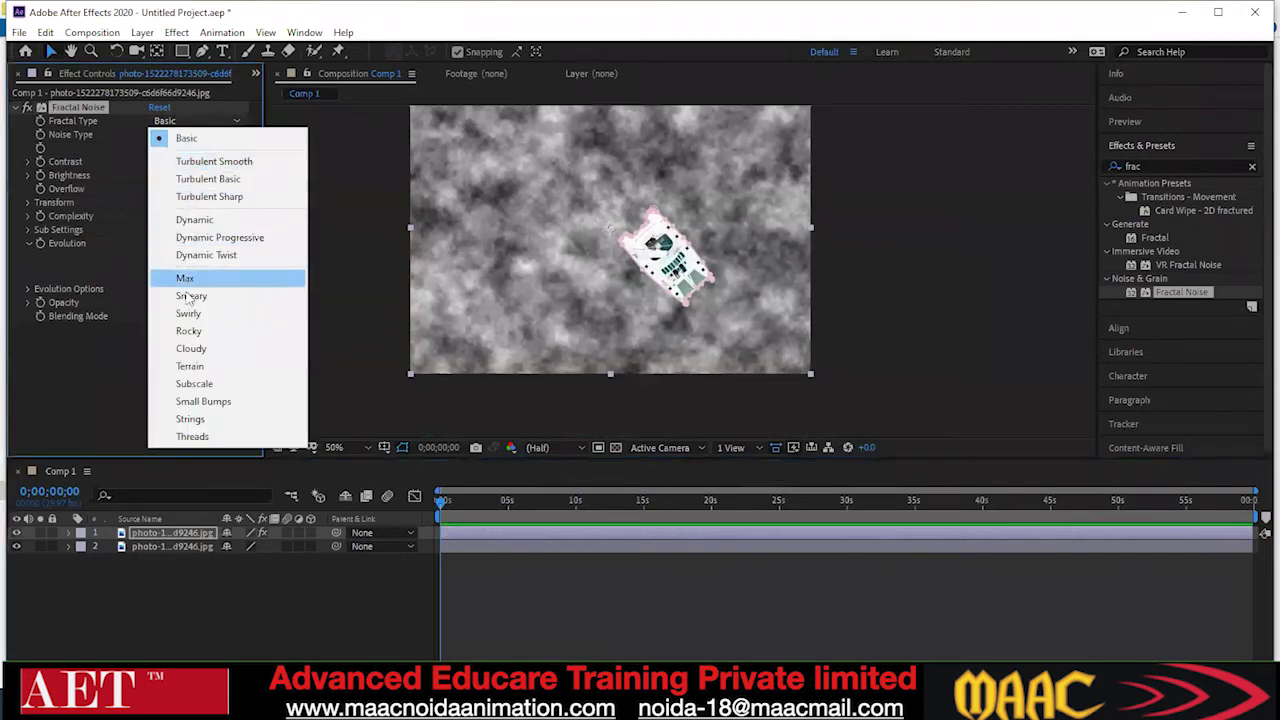
left_click(212, 164)
left_click(203, 119)
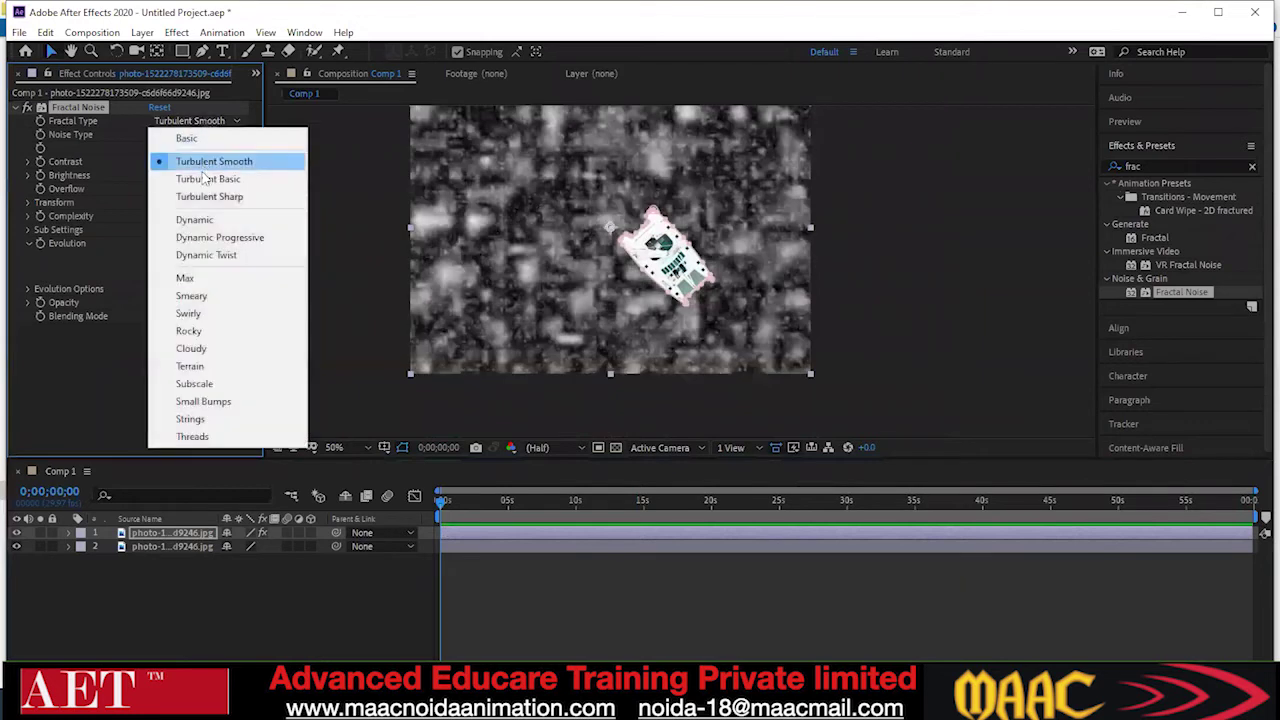
left_click(203, 178)
left_click(205, 121)
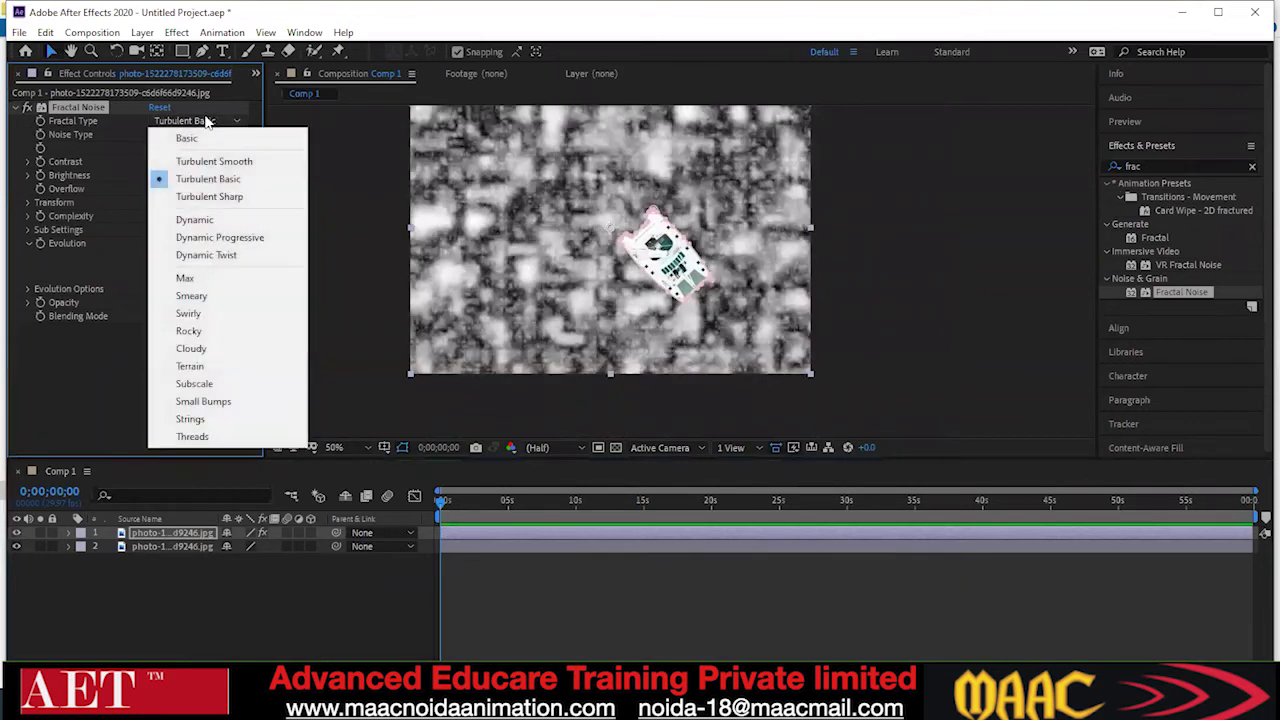
left_click(205, 199)
Set the Fractal Noise effect's fractal type to Dynamic Twist, keeping the playhead at the start
left_click(206, 122)
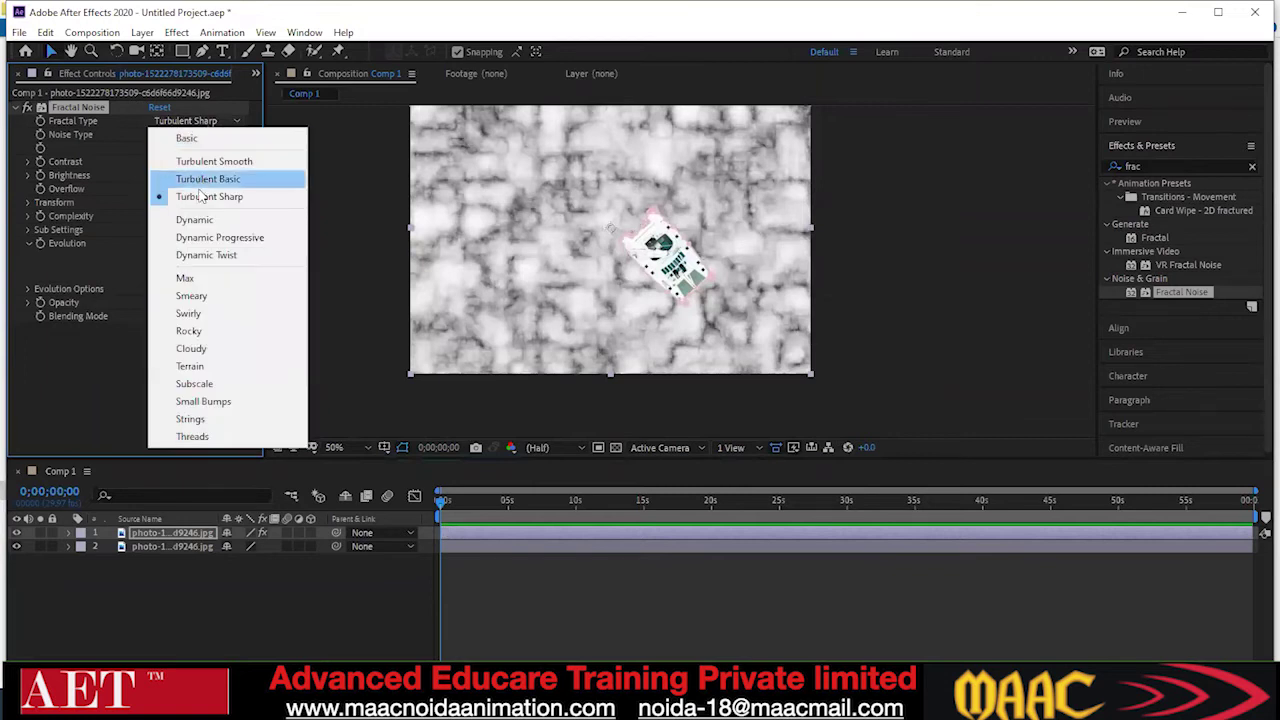
left_click(215, 256)
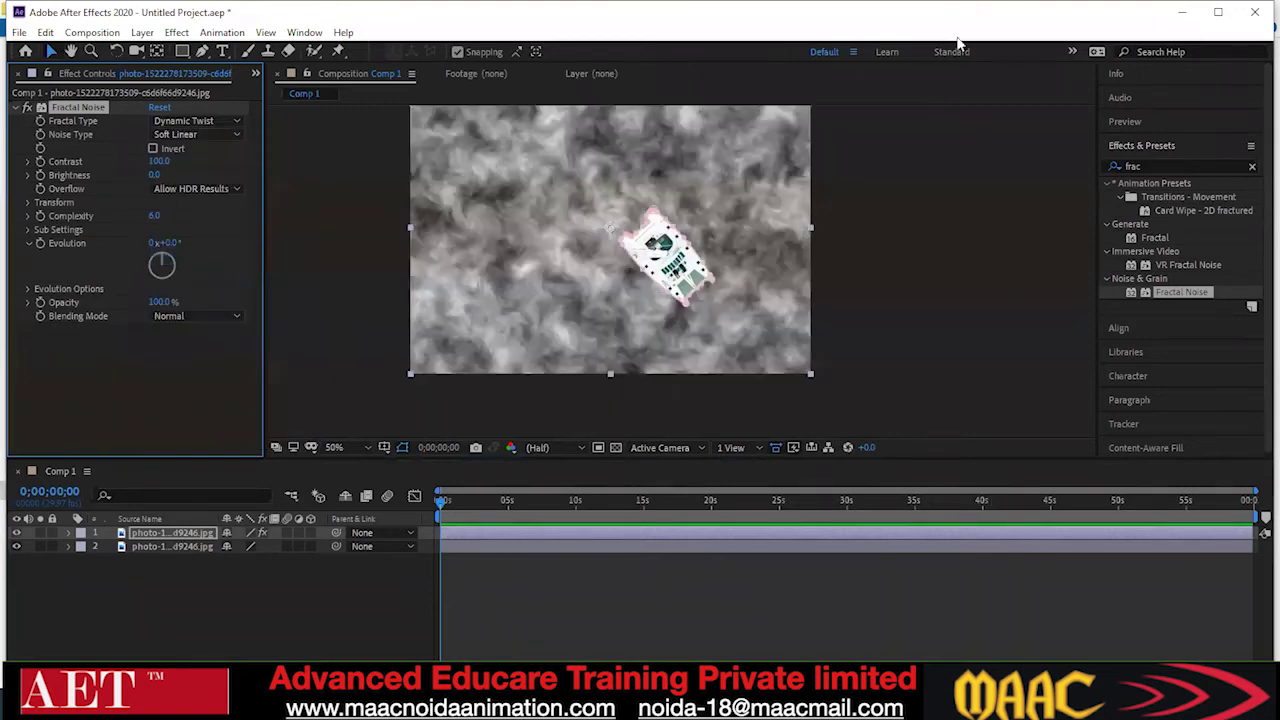
mouse_move(445, 513)
left_mouse_down()
mouse_move(467, 509)
mouse_move(432, 516)
left_mouse_up()
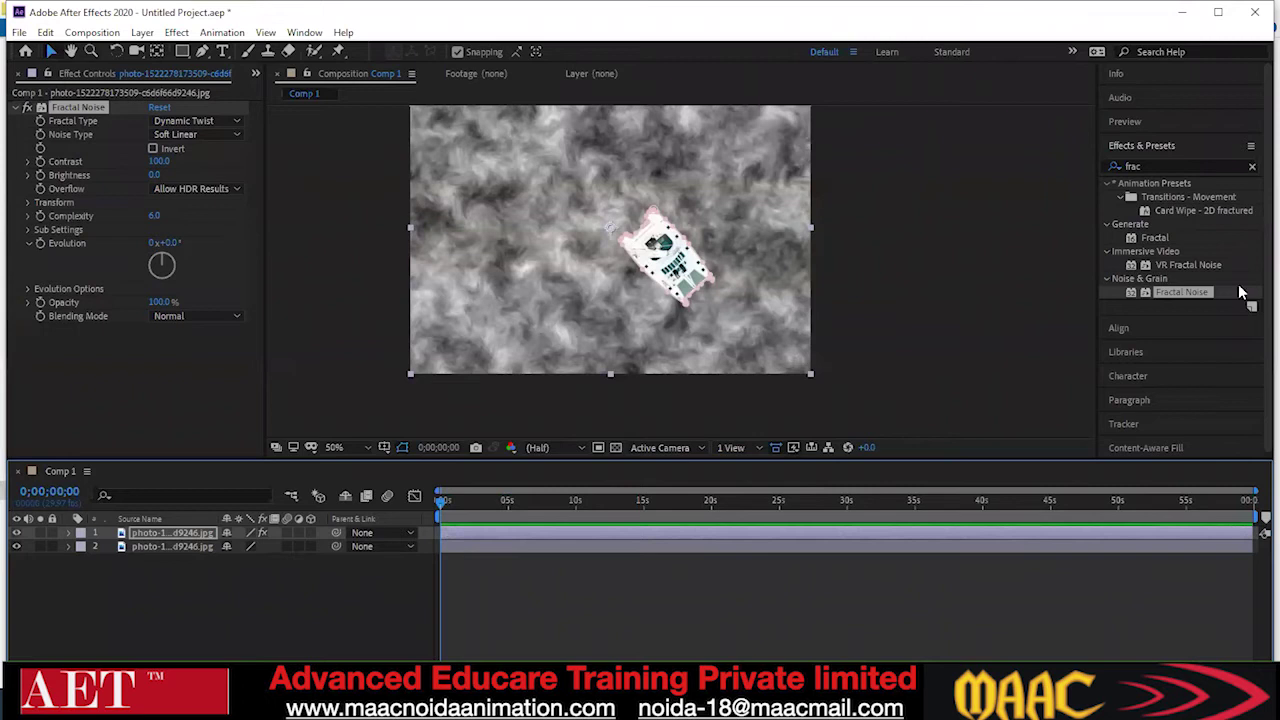
Set the Fractal Noise contrast to 121 and its brightness to 3
left_click(158, 161)
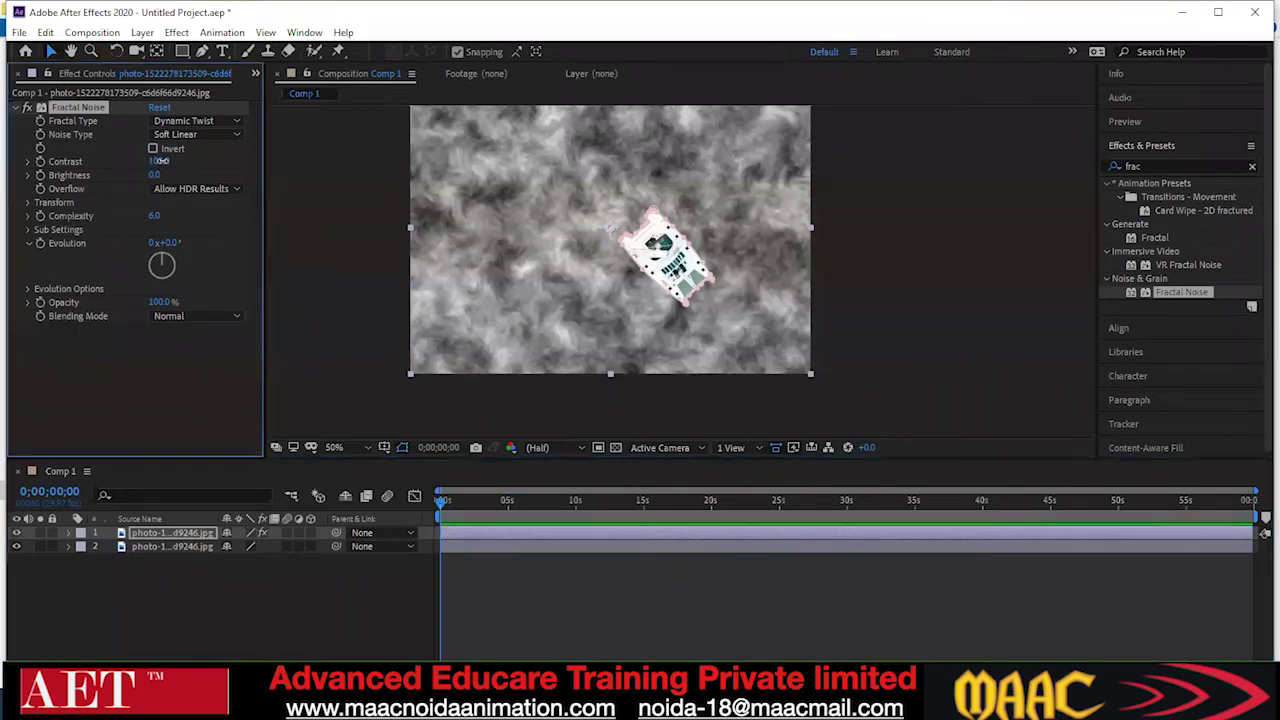
left_click_drag(200, 165, 183, 174)
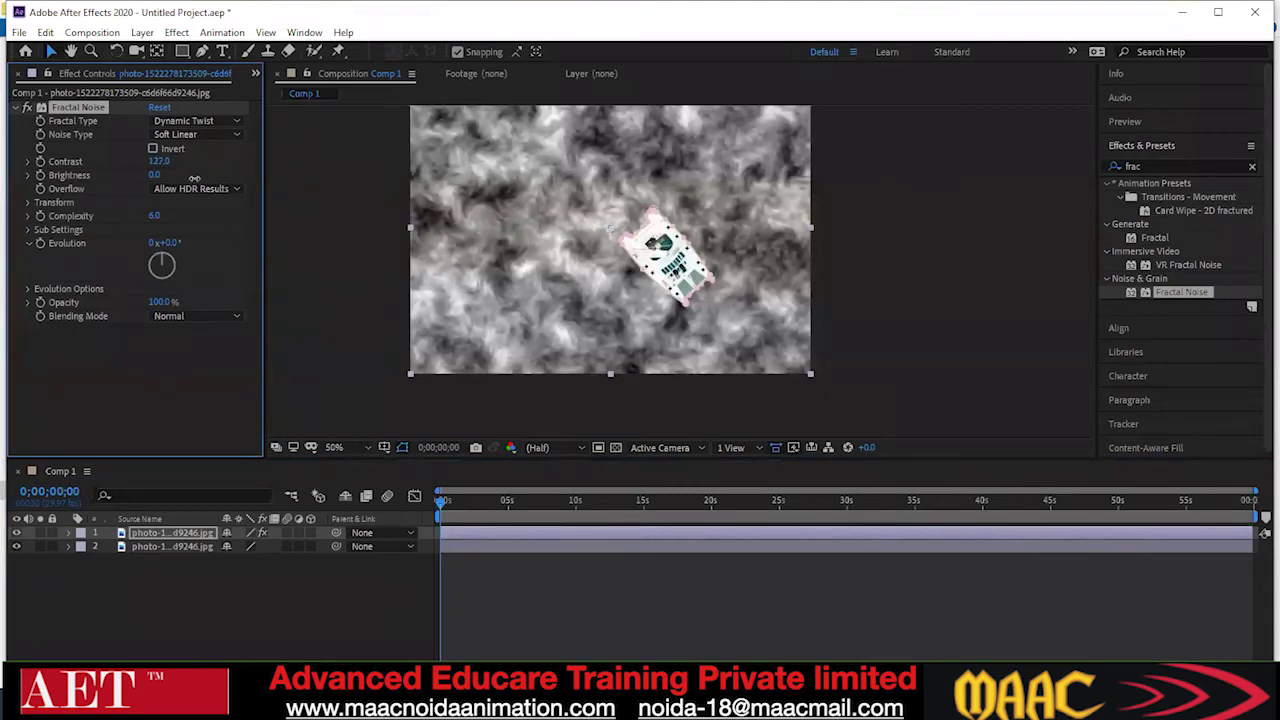
left_click_drag(154, 175, 156, 175)
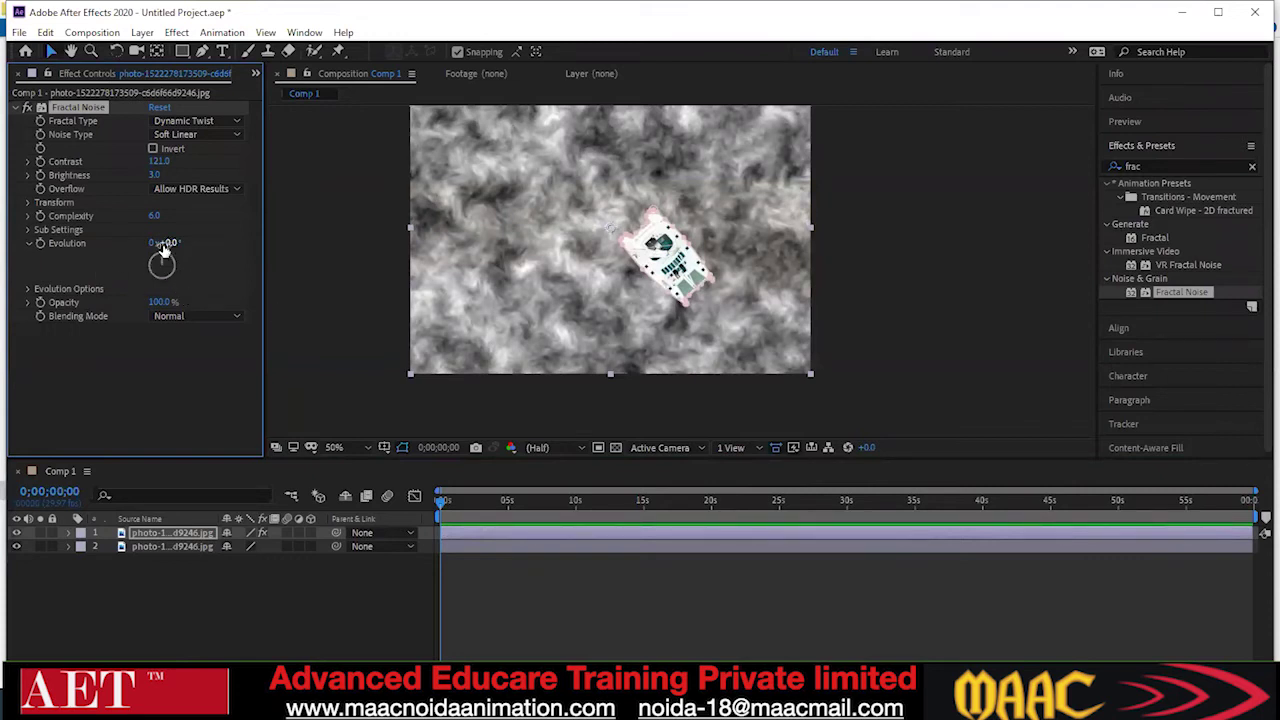
In Fractal Noise's Sub Settings, set Sub Rotation to -20° and keyframe Sub Offset at -7, 0 at the start of the composition
left_click(29, 230)
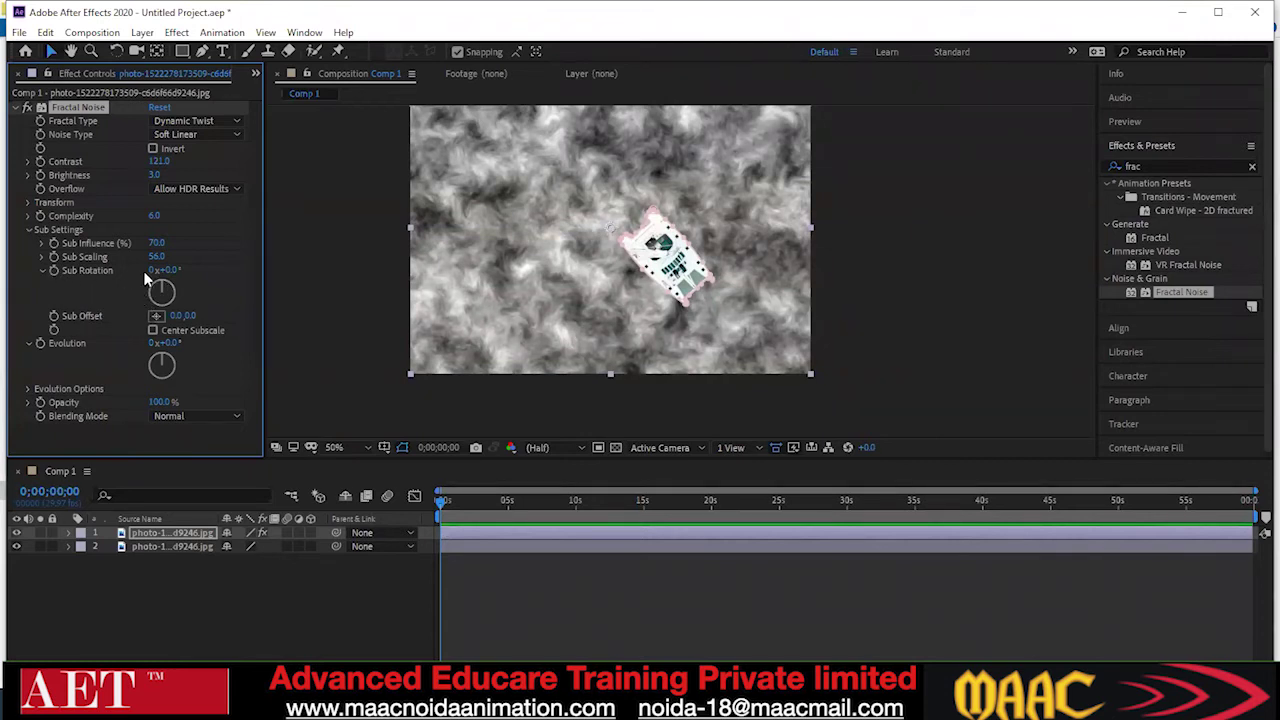
mouse_move(165, 270)
left_mouse_down()
mouse_move(220, 282)
mouse_move(110, 271)
mouse_move(249, 301)
mouse_move(160, 268)
mouse_move(190, 268)
mouse_move(140, 270)
left_mouse_up()
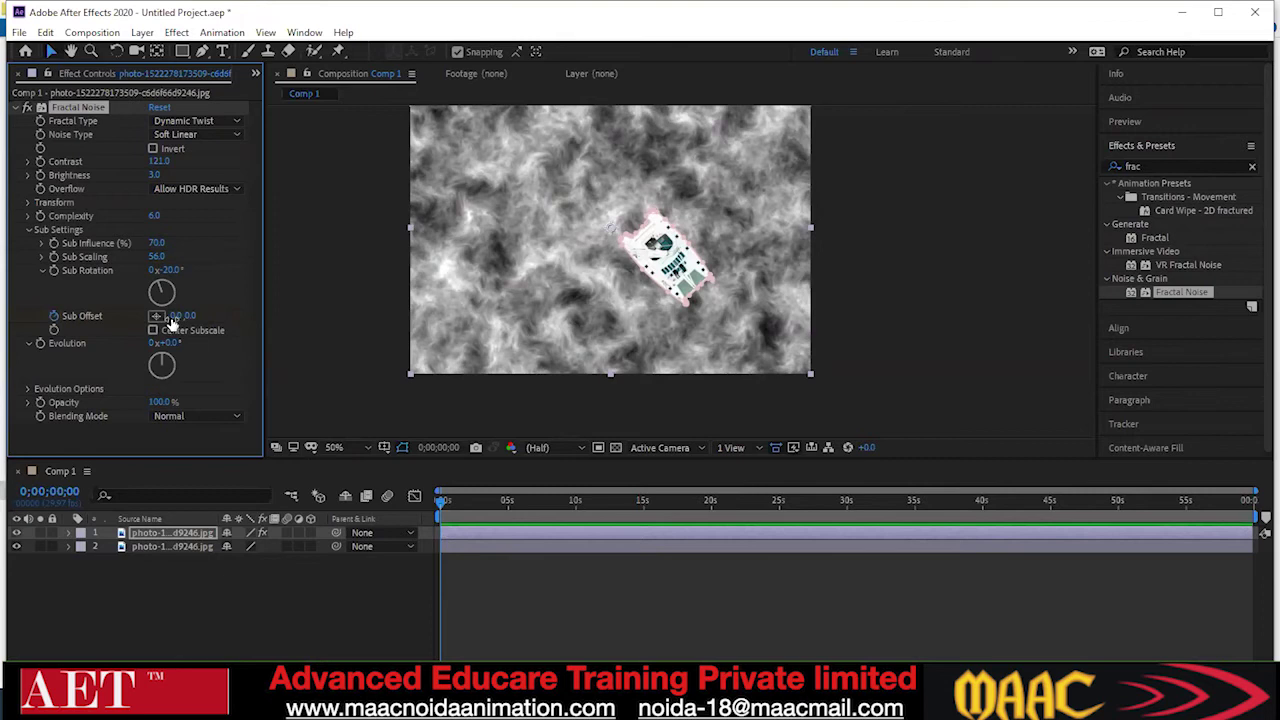
left_click_drag(173, 316, 50, 316)
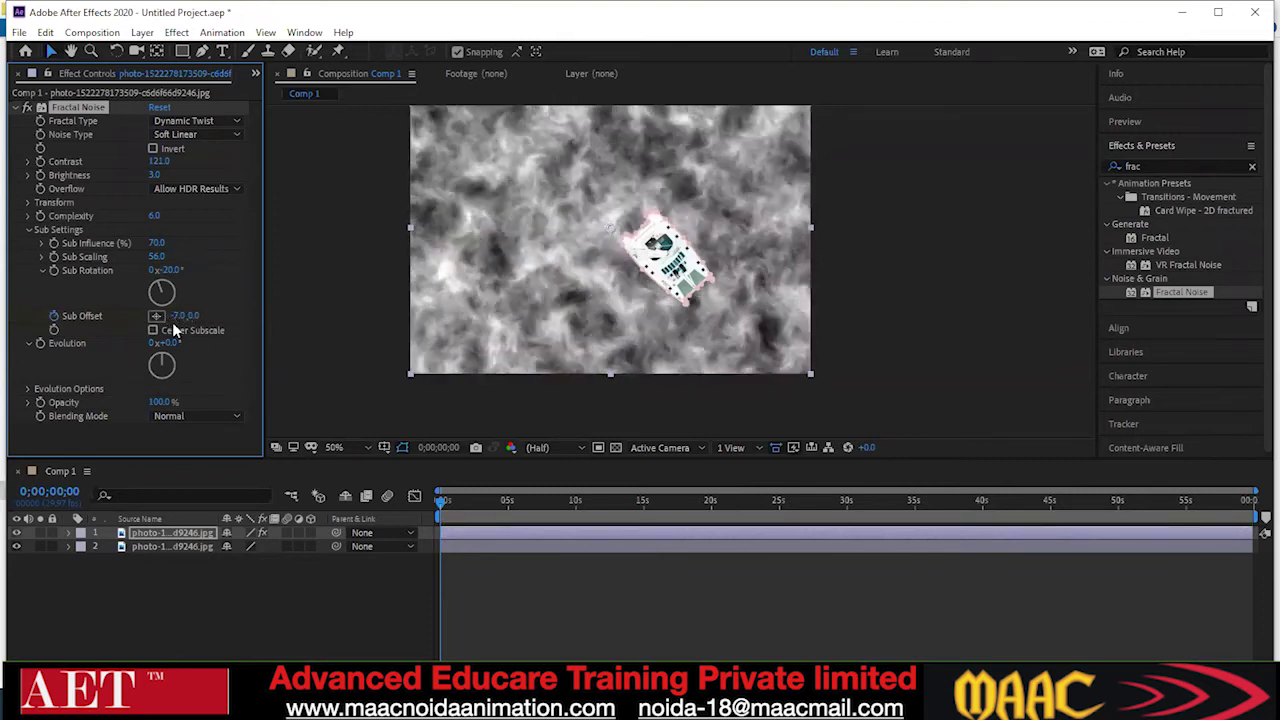
Keyframe Sub Offset to 135, 0 at 0;00;02;16 and to 135, 128 at 0;00;04;22
left_click_drag(441, 498, 474, 516)
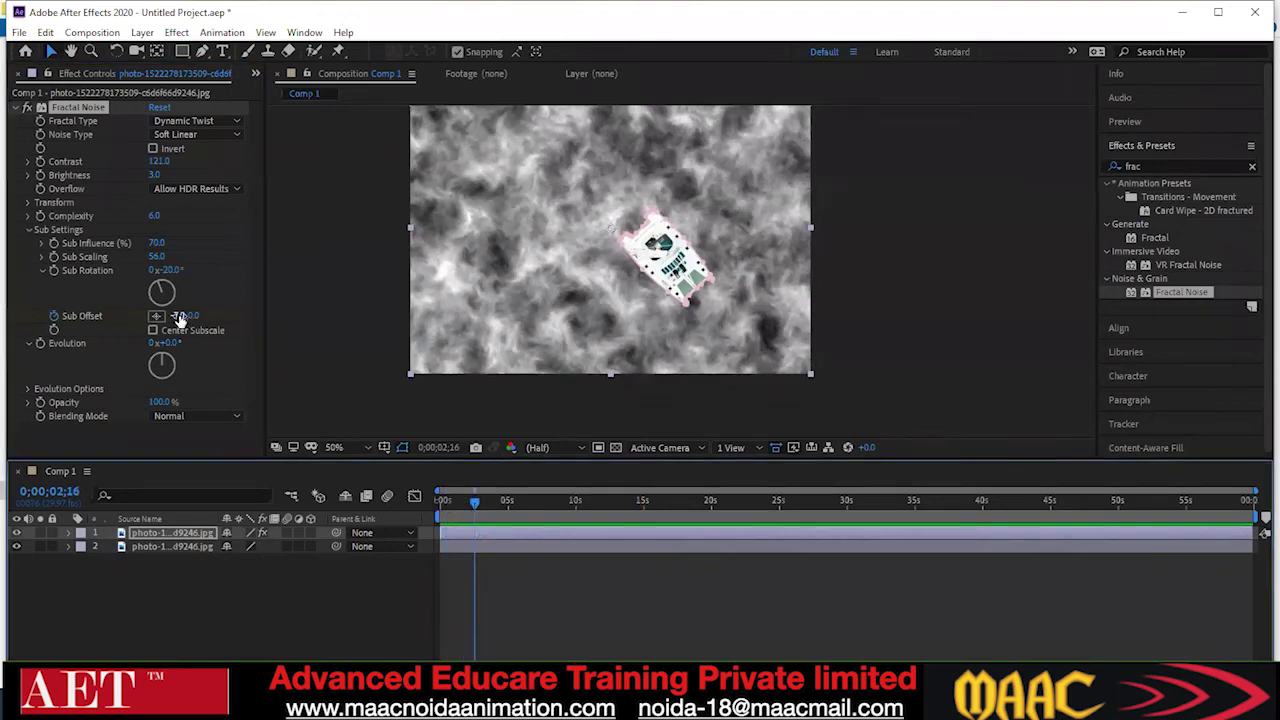
left_click_drag(178, 318, 294, 327)
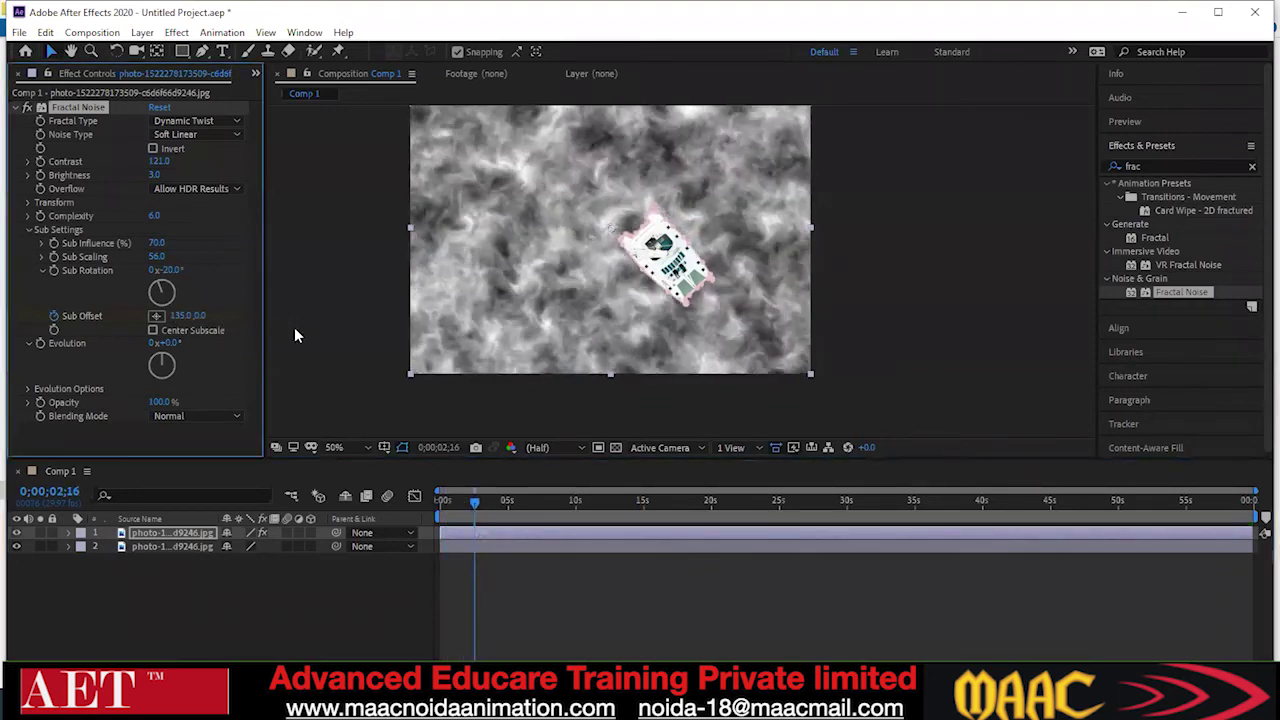
left_click_drag(470, 498, 506, 502)
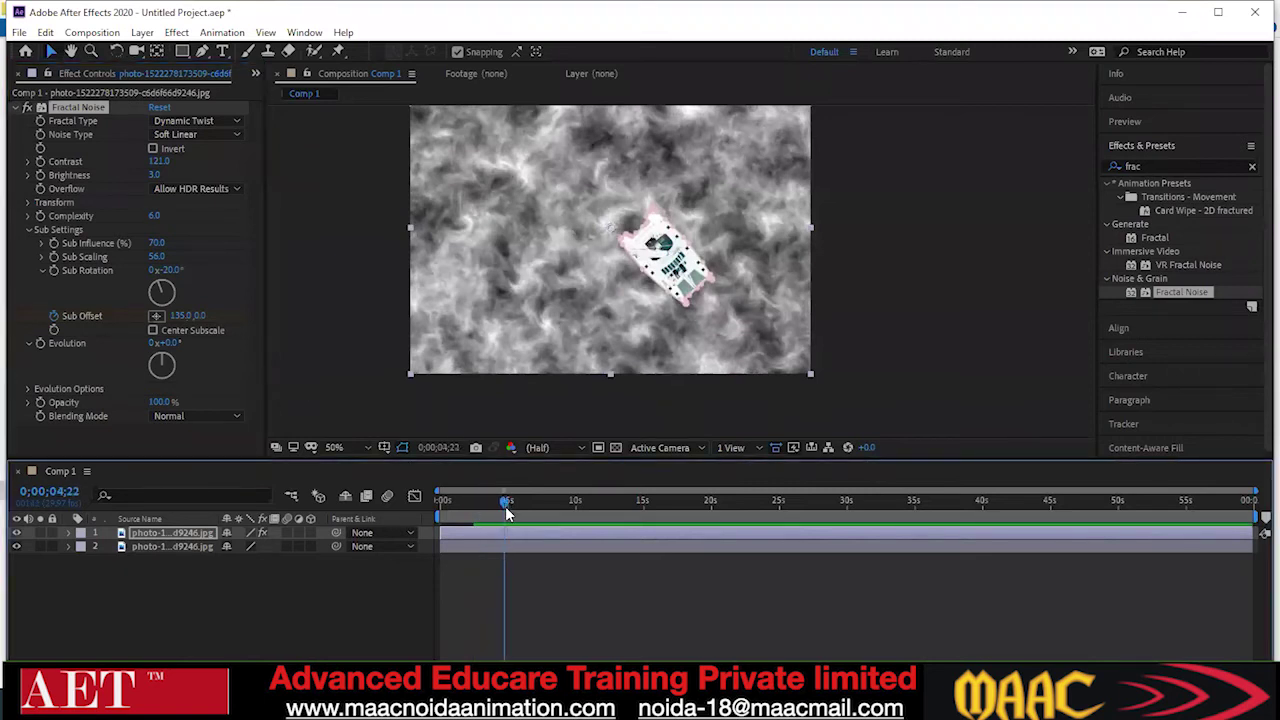
left_click_drag(198, 316, 292, 322)
Keyframe Sub Offset to 268, 128 at 0;00;07;18 and to 268, 288 at 0;00;09;29
left_click_drag(506, 502, 543, 509)
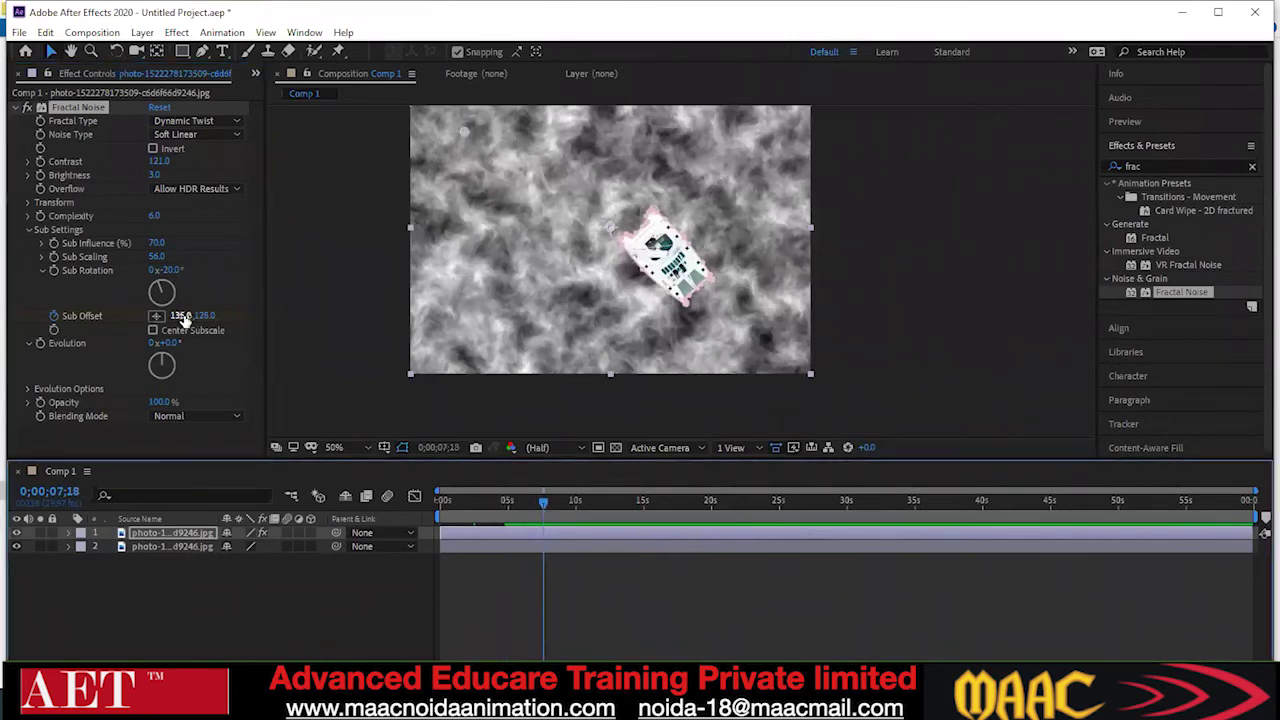
left_click_drag(180, 316, 251, 319)
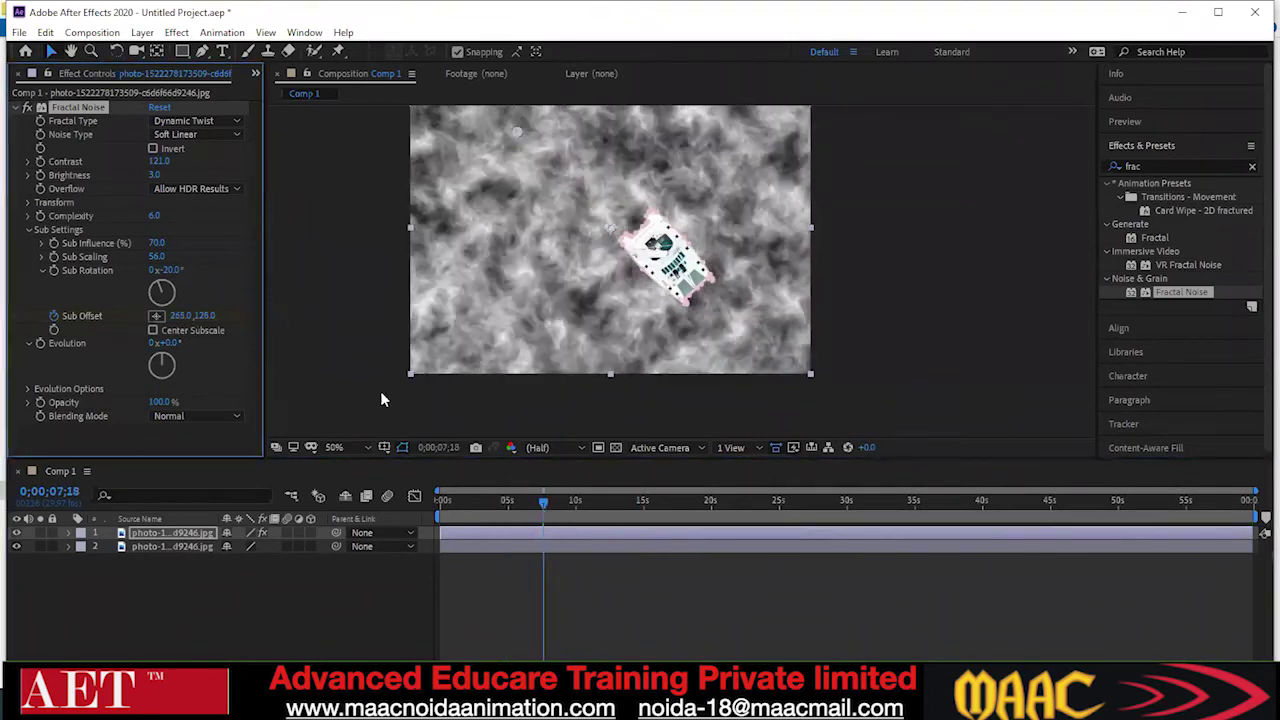
left_click(560, 505)
left_click_drag(560, 505, 576, 505)
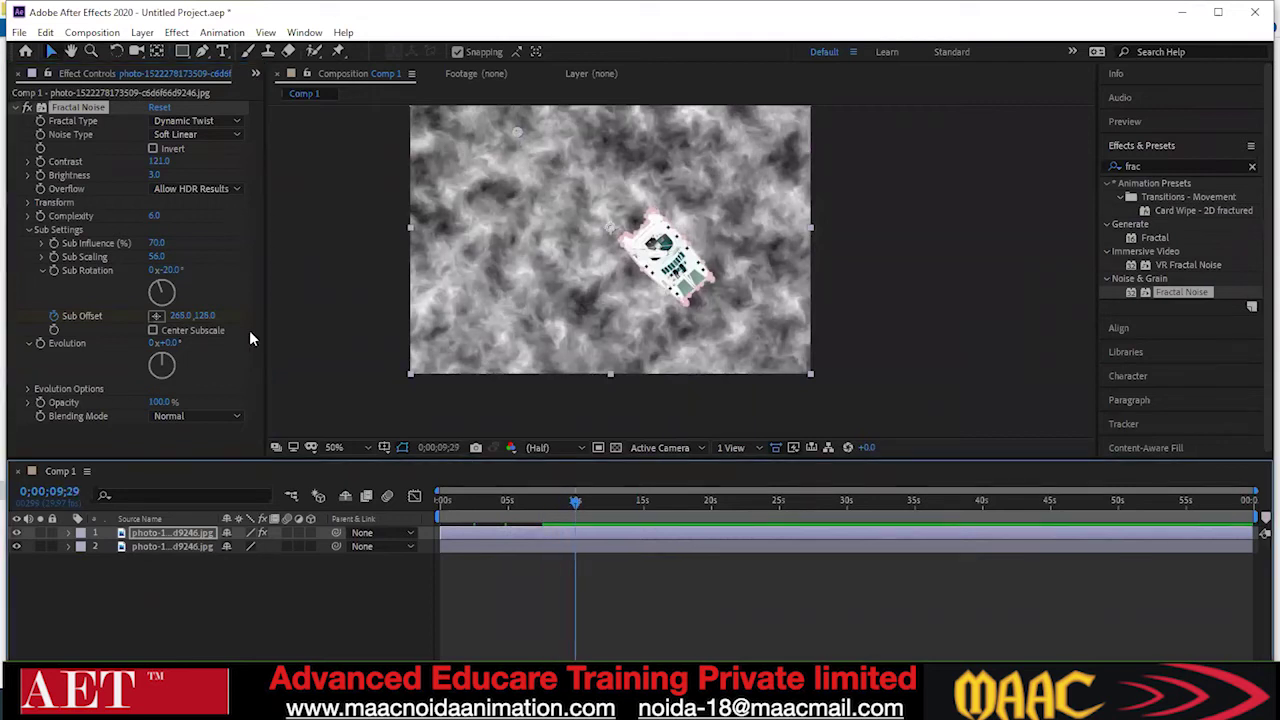
left_click_drag(205, 316, 405, 316)
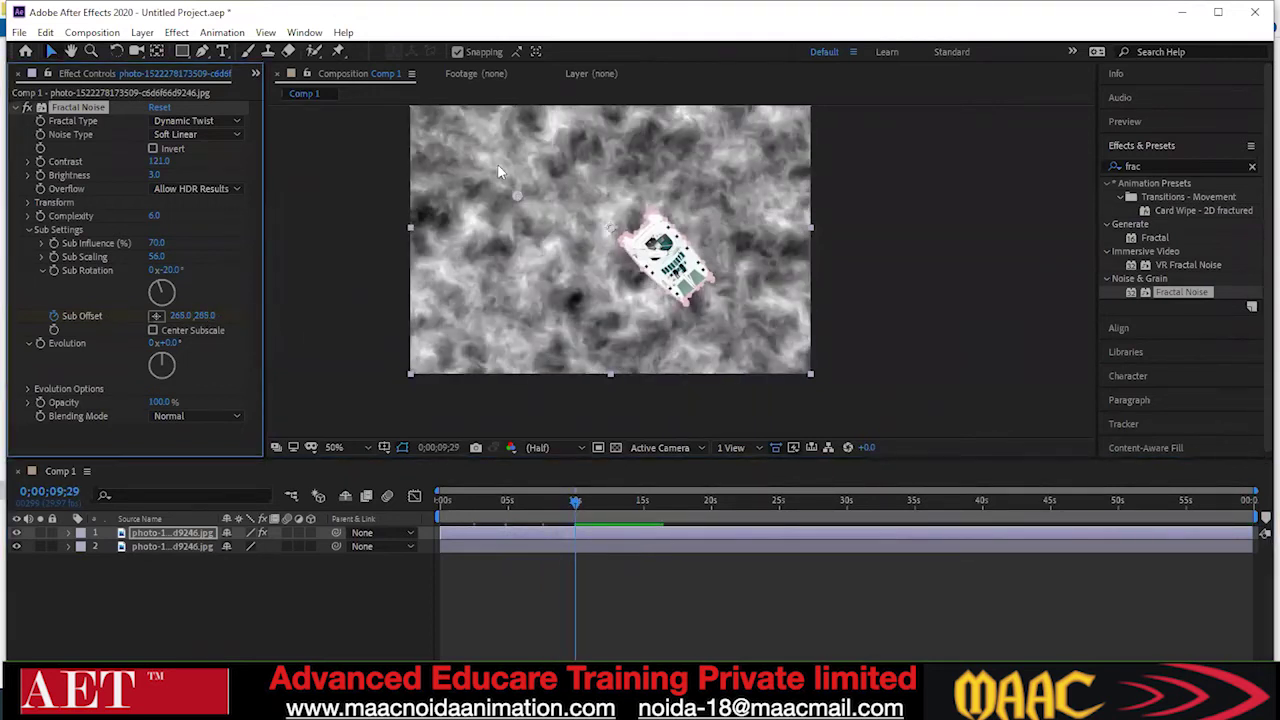
Keyframe Sub Offset to 344, 288 at 0;00;12;05 and to 344, 420 at 0;00;14;26
left_click_drag(579, 504, 609, 510)
left_click_drag(180, 316, 240, 317)
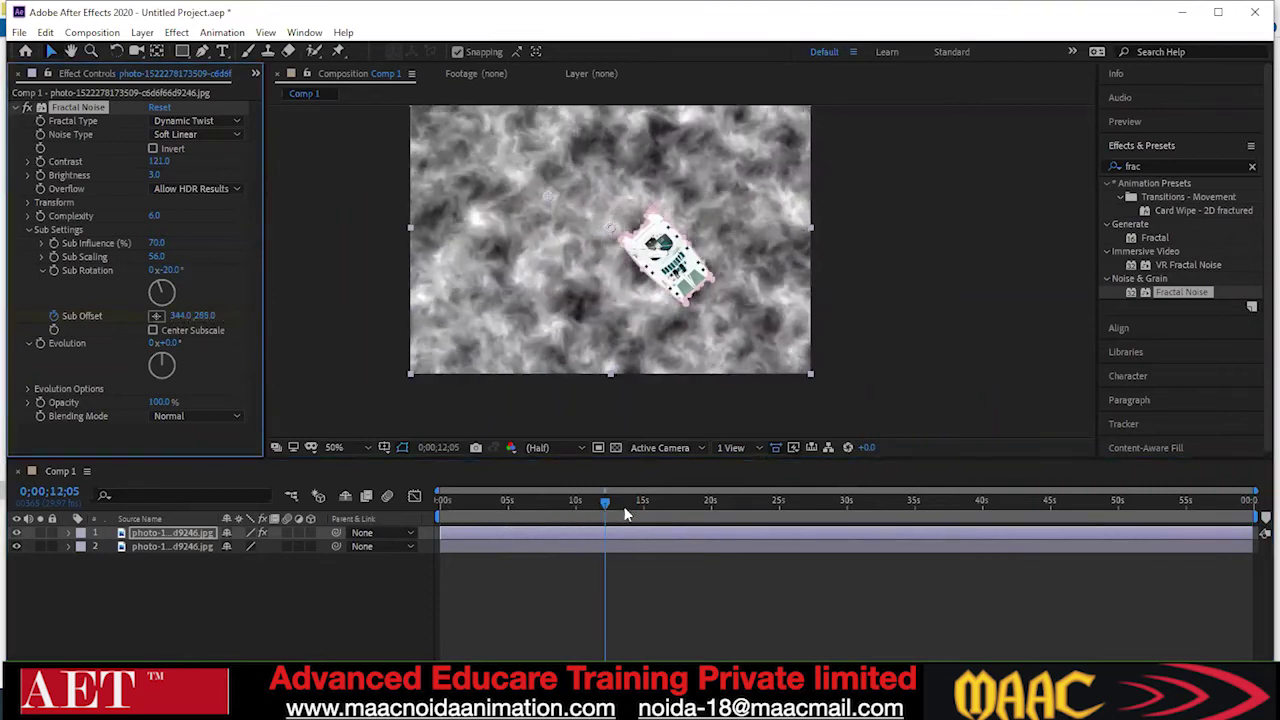
left_click_drag(620, 503, 643, 513)
left_click_drag(205, 315, 523, 503)
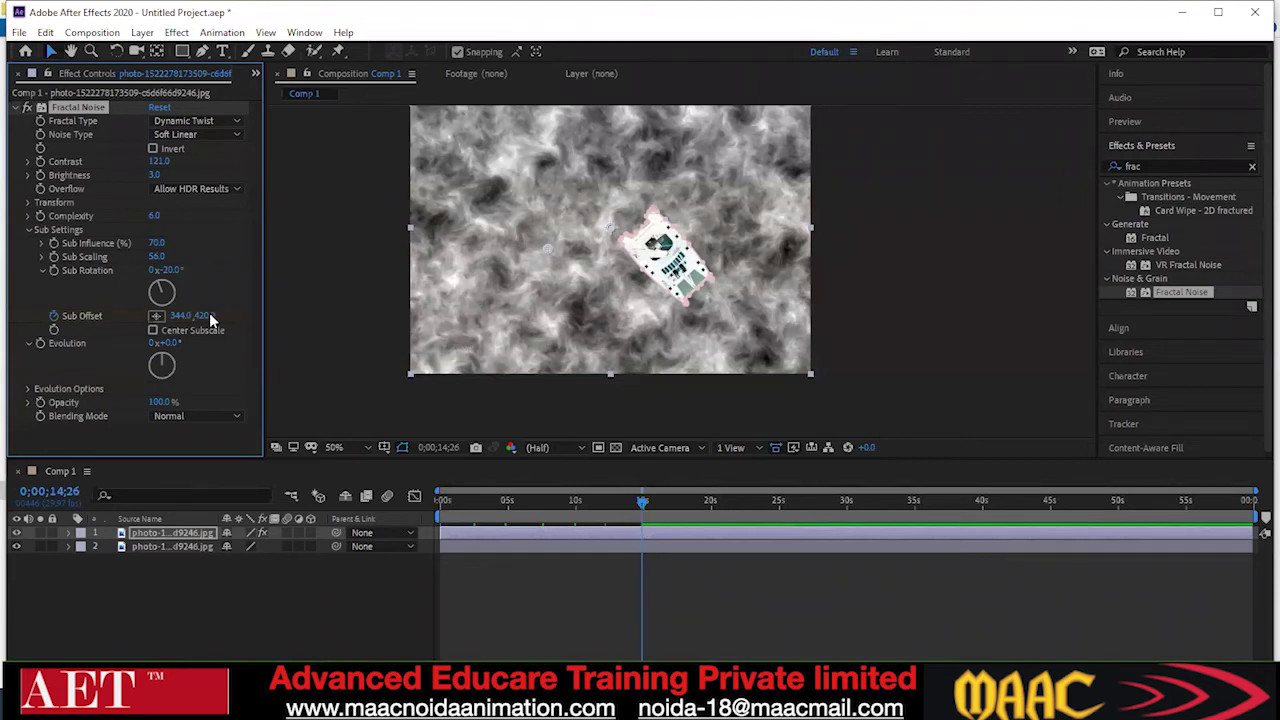
Keyframe Sub Offset to 454, 420 at 0;00;14;26, to 454, 562 at 0;00;17;26 and to 574, 562 at 0;00;20;05
left_click_drag(177, 316, 212, 315)
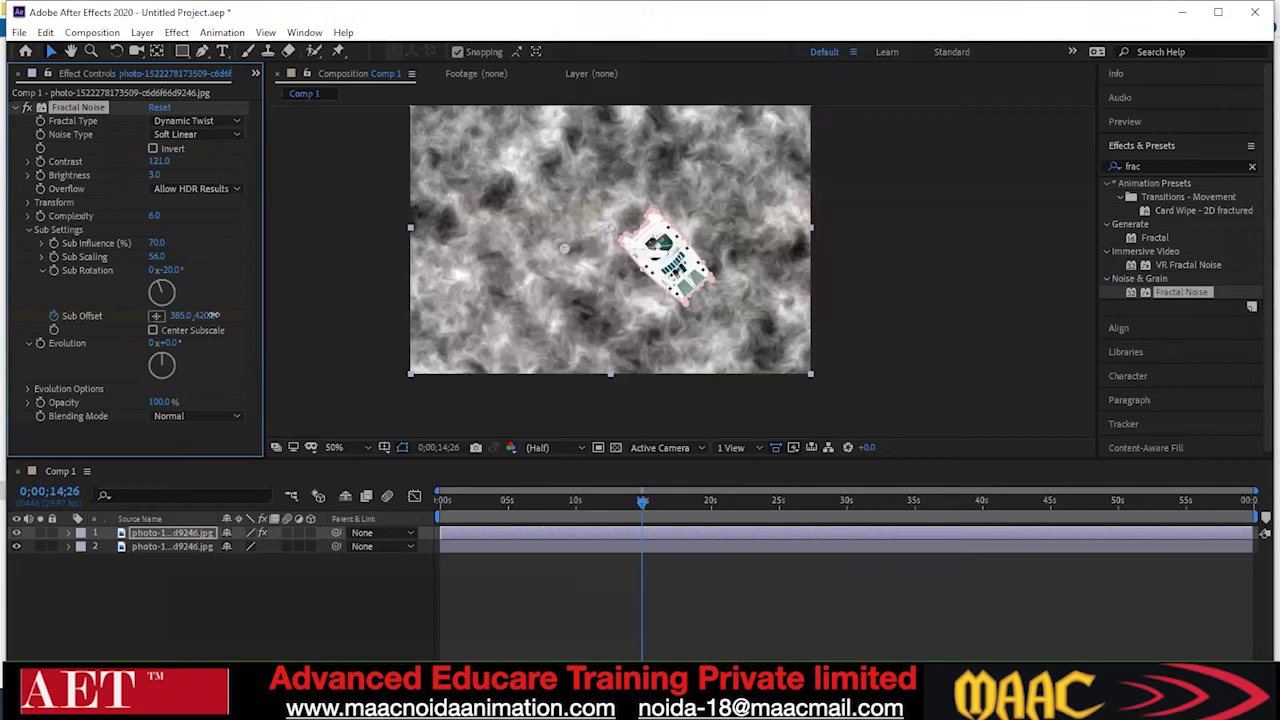
left_click_drag(242, 315, 278, 316)
left_click_drag(646, 500, 683, 508)
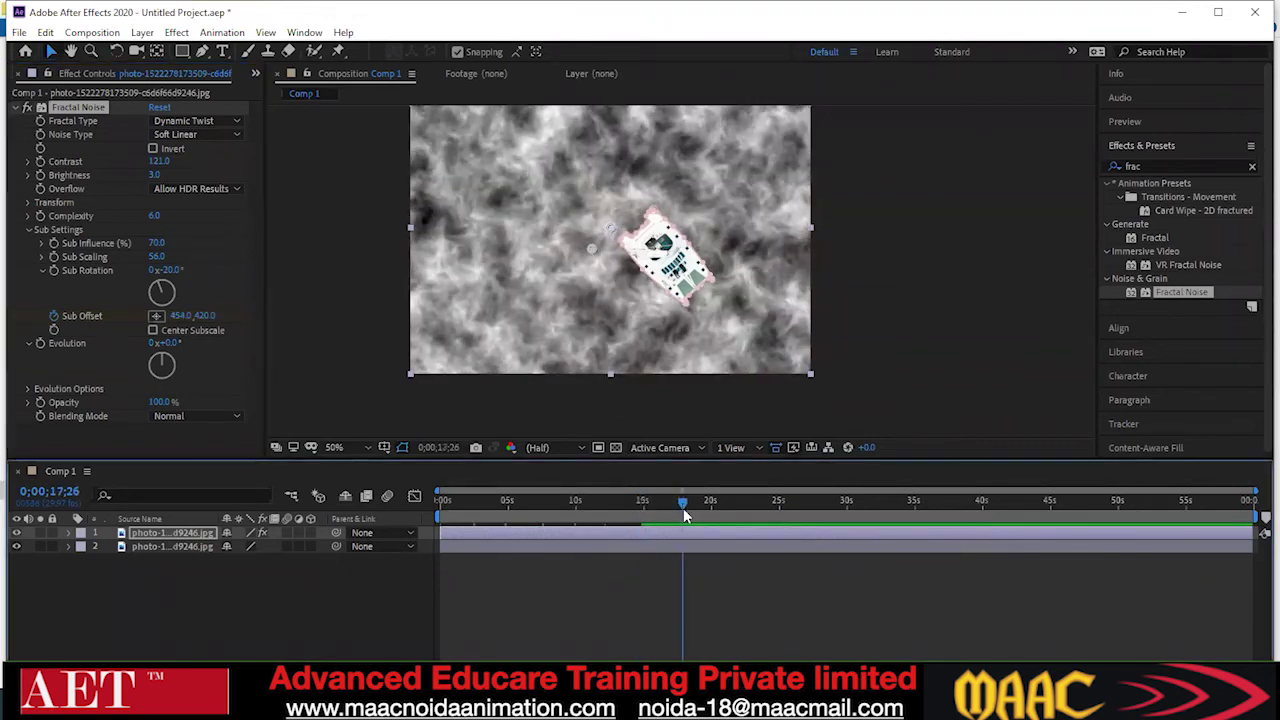
left_click_drag(205, 315, 481, 400)
left_click_drag(683, 501, 714, 512)
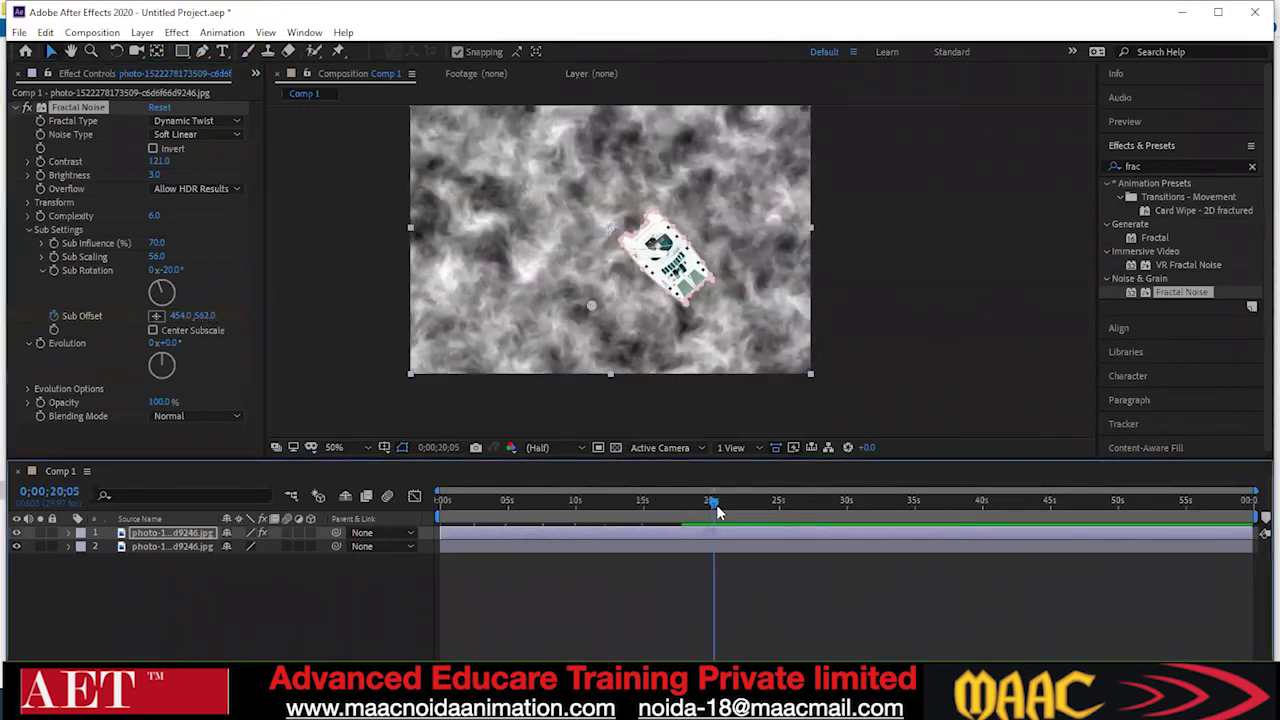
left_click_drag(182, 315, 280, 322)
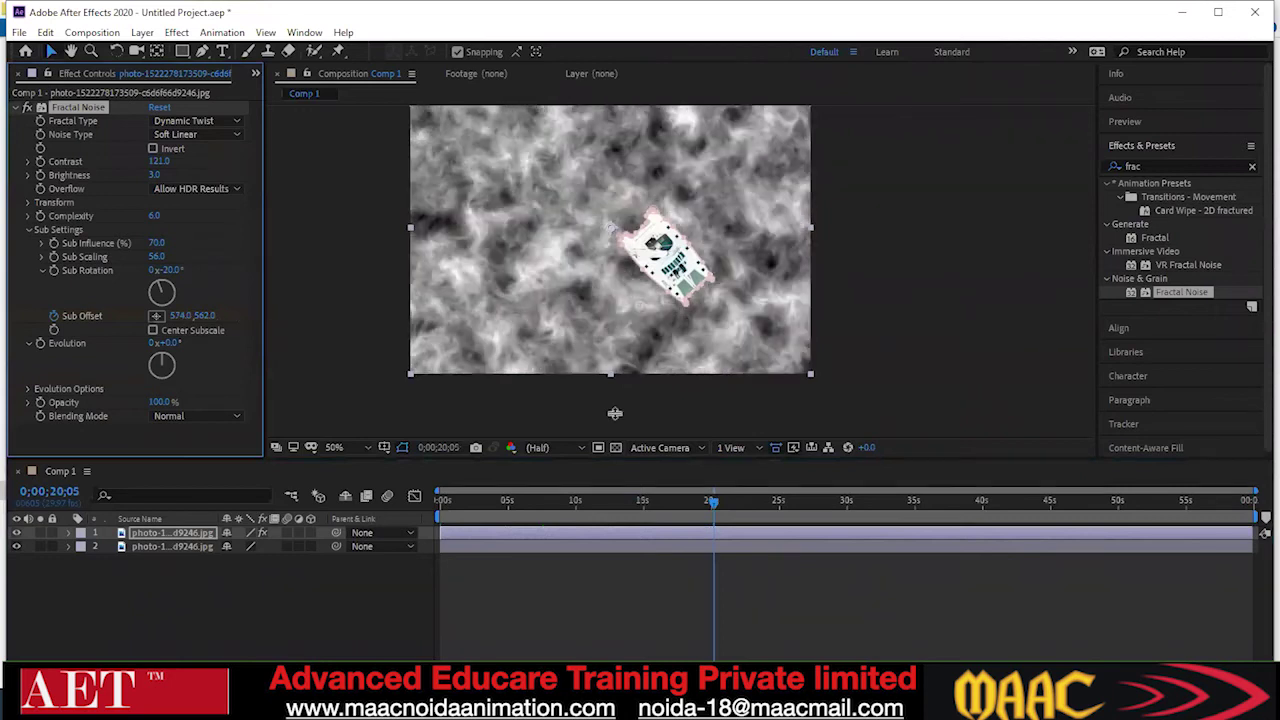
Keyframe increasing Sub Offset values roughly every 2.5 seconds from 0;00;23;00, ending at 831, 1253 near the 37-second mark
left_click_drag(722, 502, 752, 510)
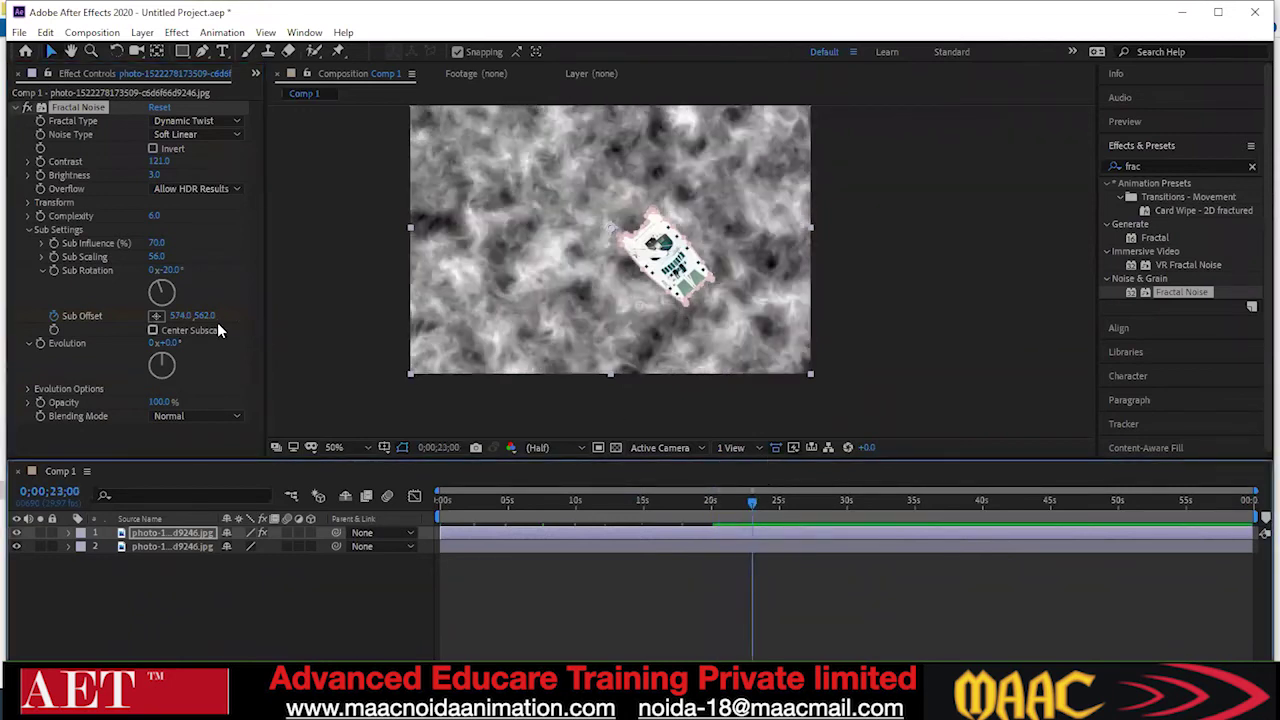
left_click_drag(209, 318, 788, 502)
left_click_drag(178, 316, 300, 321)
left_click_drag(788, 503, 826, 510)
left_click_drag(205, 316, 387, 339)
left_click_drag(857, 503, 851, 504)
left_click_drag(186, 315, 232, 322)
left_click_drag(842, 513, 908, 506)
left_click_drag(206, 315, 948, 507)
left_click_drag(191, 318, 914, 423)
Keyframe Sub Offset to 831, 1377 at 0;00;39;28 and to 930, 1377 at 0;00;42;14
left_click_drag(950, 505, 984, 519)
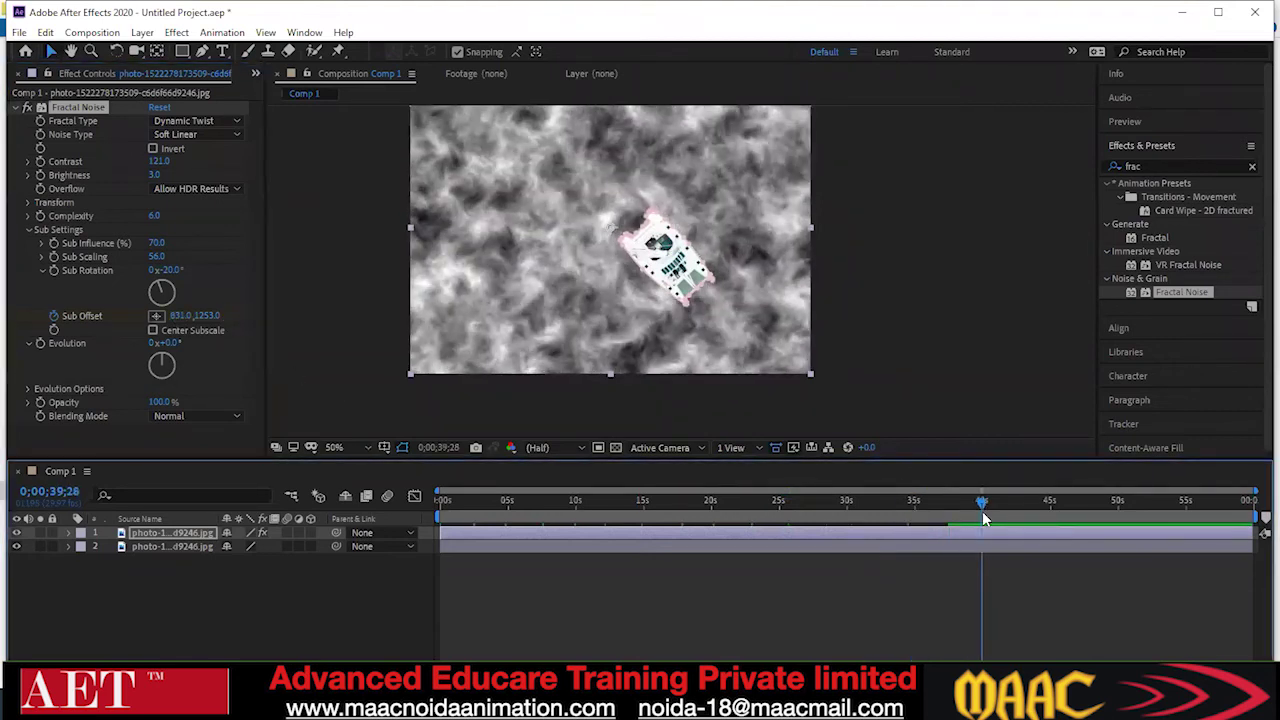
left_click_drag(207, 316, 295, 320)
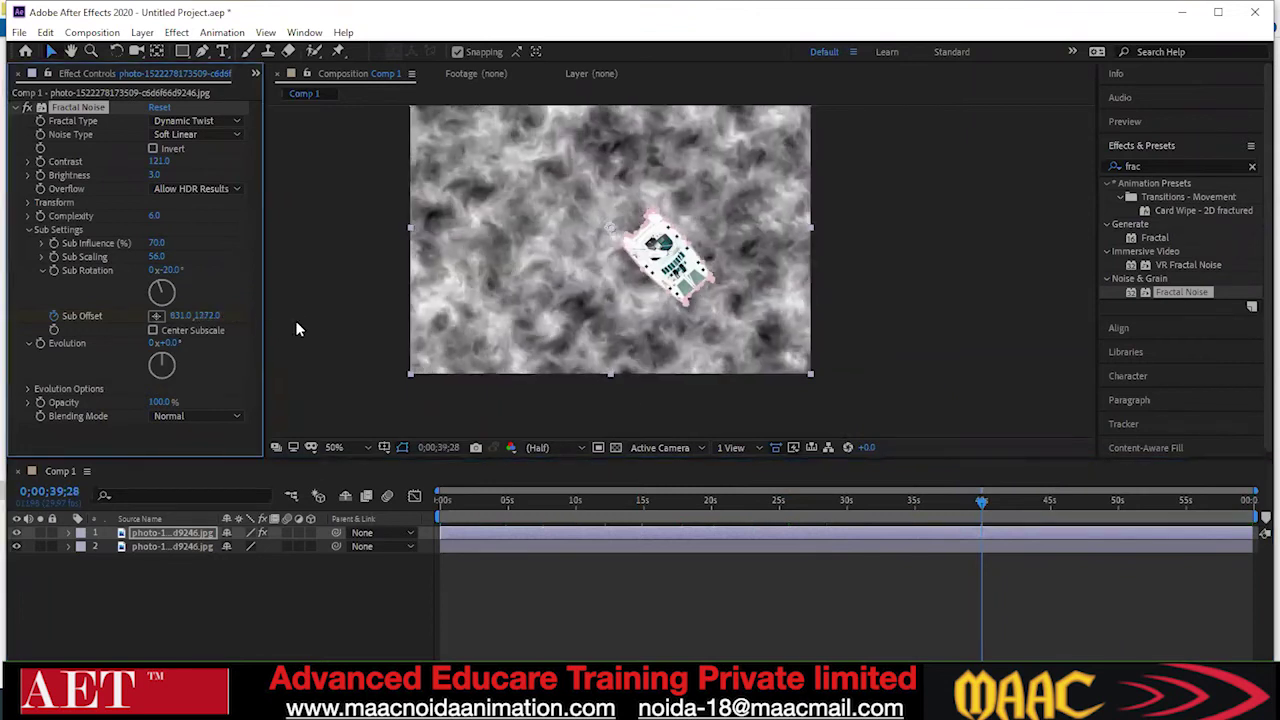
left_click_drag(991, 511, 1018, 508)
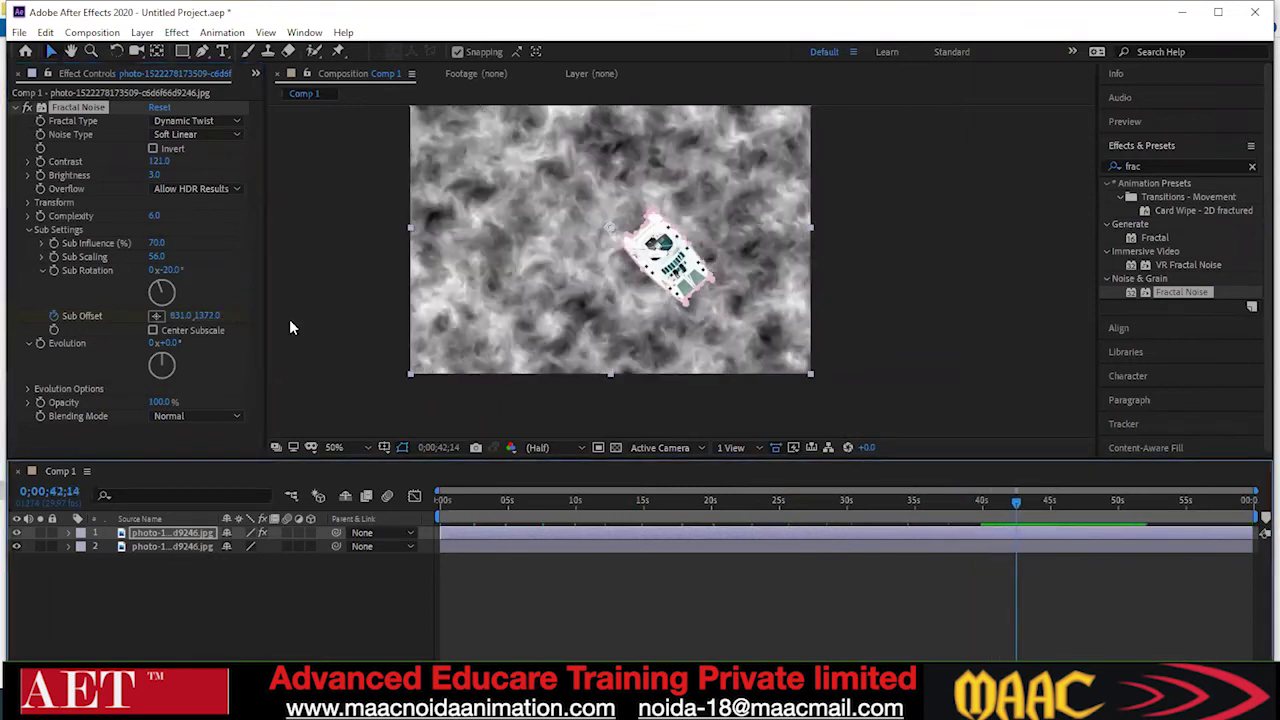
left_click_drag(177, 318, 763, 405)
Keyframe Sub Offset to 930, 1468 at 0;00;45;04 and to 1018, 1468 at 0;00;47;22
left_click_drag(1035, 514, 1050, 500)
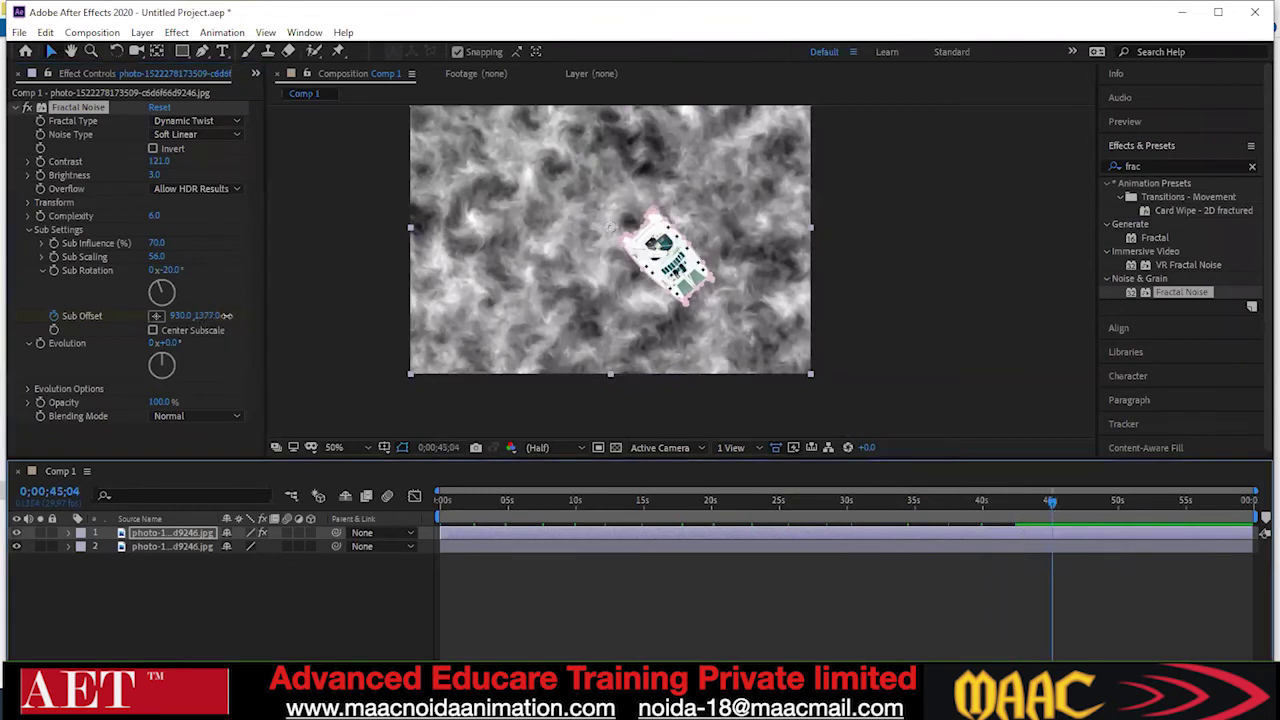
left_click_drag(227, 315, 318, 315)
left_click_drag(1057, 499, 1087, 501)
left_click_drag(176, 317, 252, 320)
Keyframe Sub Offset to 1018, 1550 at 0;00;50;10 and to 1079, 1550 at 0;00;52;29
key("space")
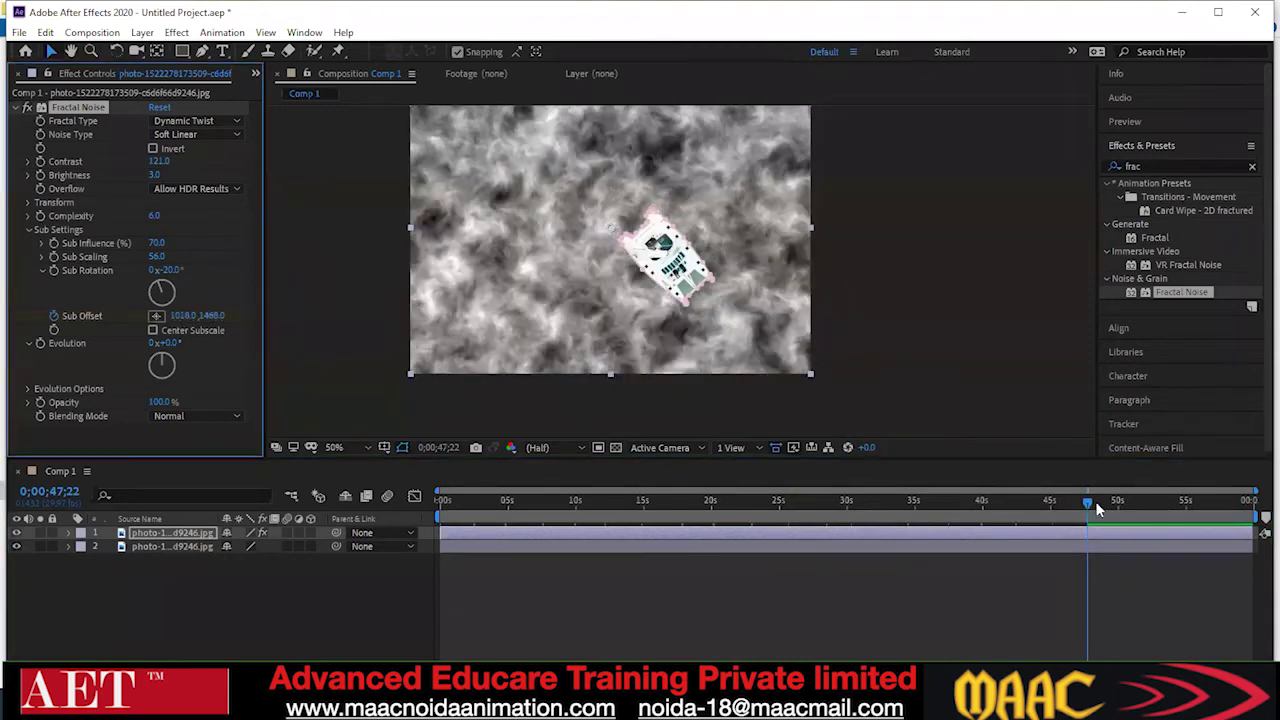
left_click_drag(213, 316, 400, 316)
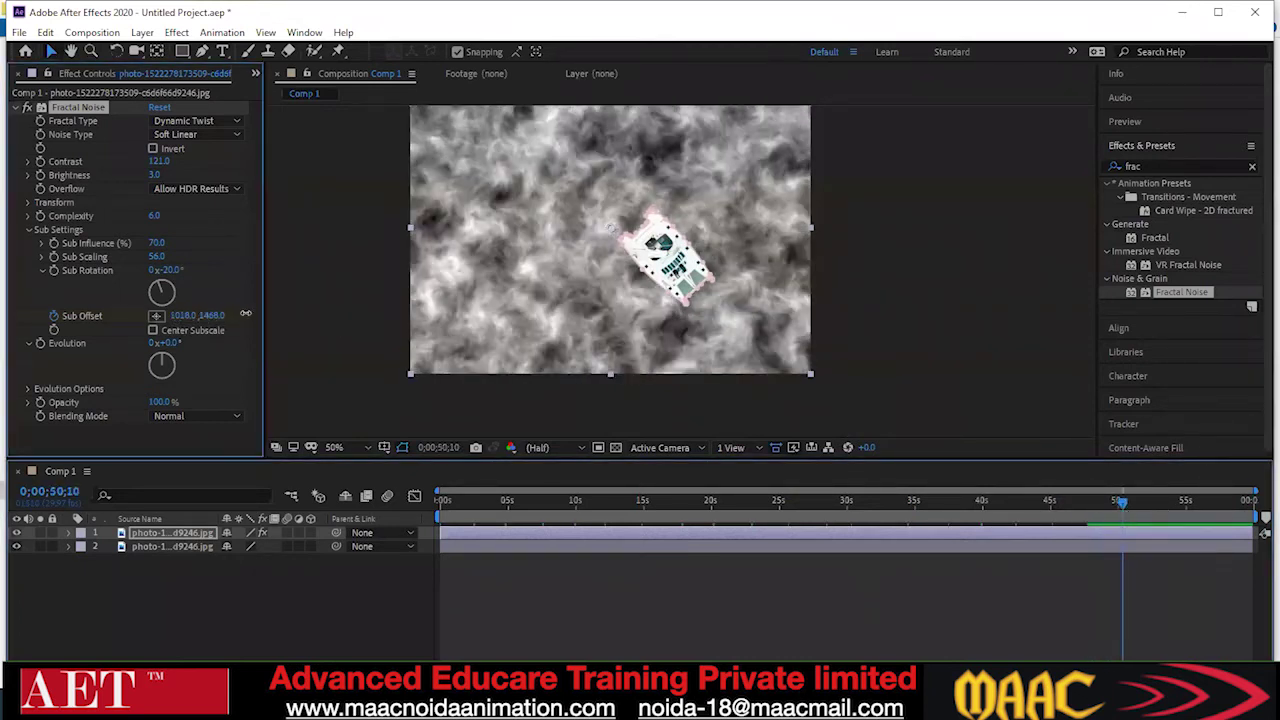
key("space")
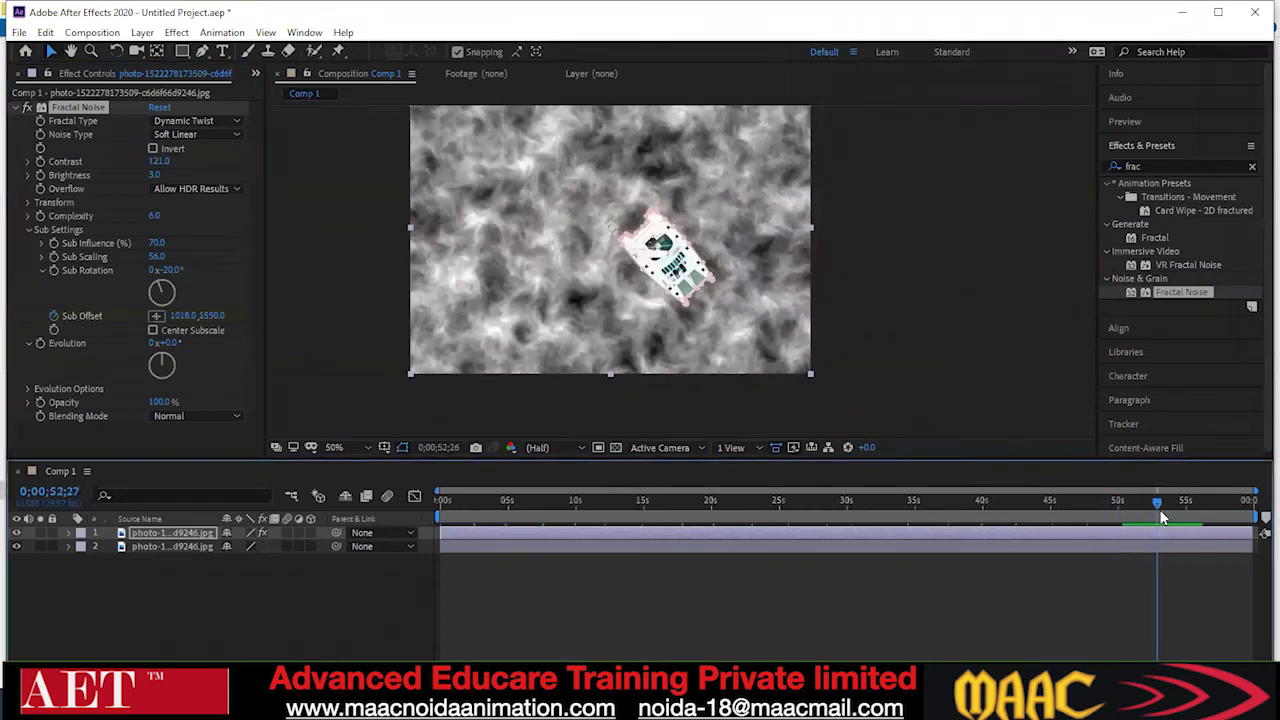
left_click_drag(182, 318, 233, 322)
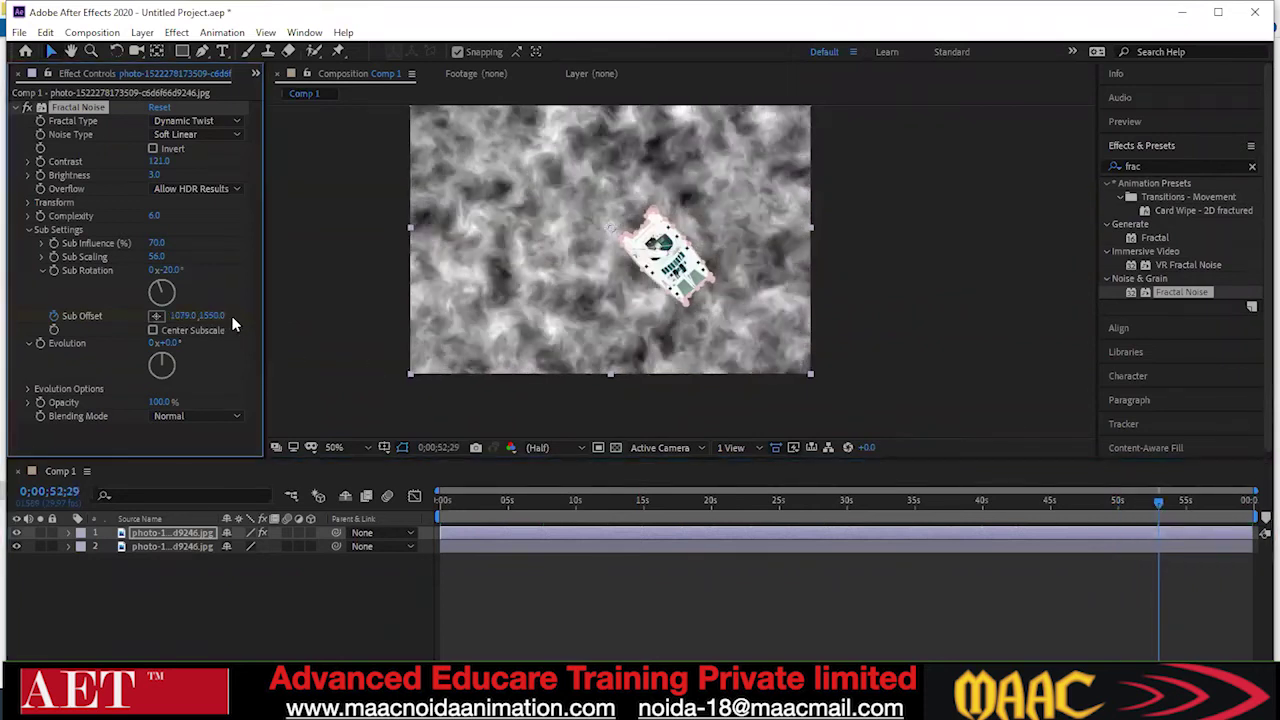
Keyframe Sub Offset to 1079, 1681 at about 55 seconds, to 1166, 1681 at 0;00;57;15 and to 1166, 1844 at 0;00;59;24
left_click(1166, 503)
left_click_drag(1170, 506, 1187, 505)
left_click_drag(226, 314, 1099, 441)
left_click_drag(1186, 508, 1226, 512)
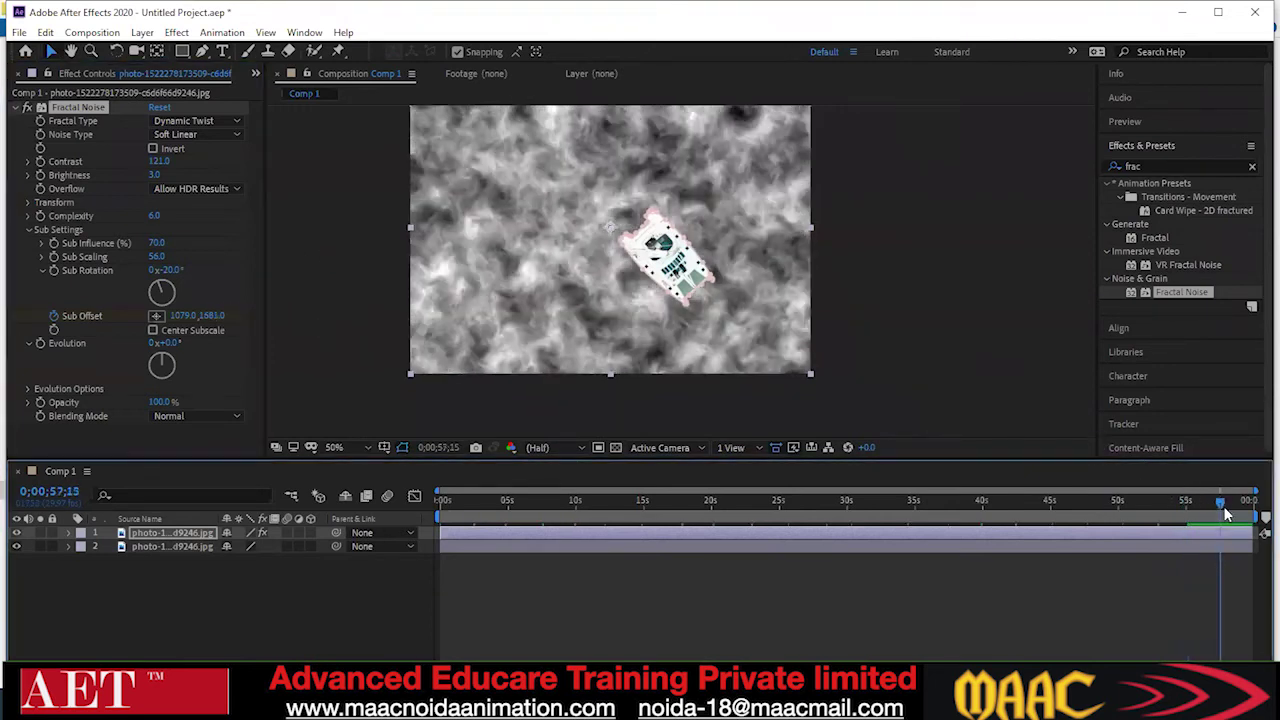
left_click_drag(185, 315, 1000, 448)
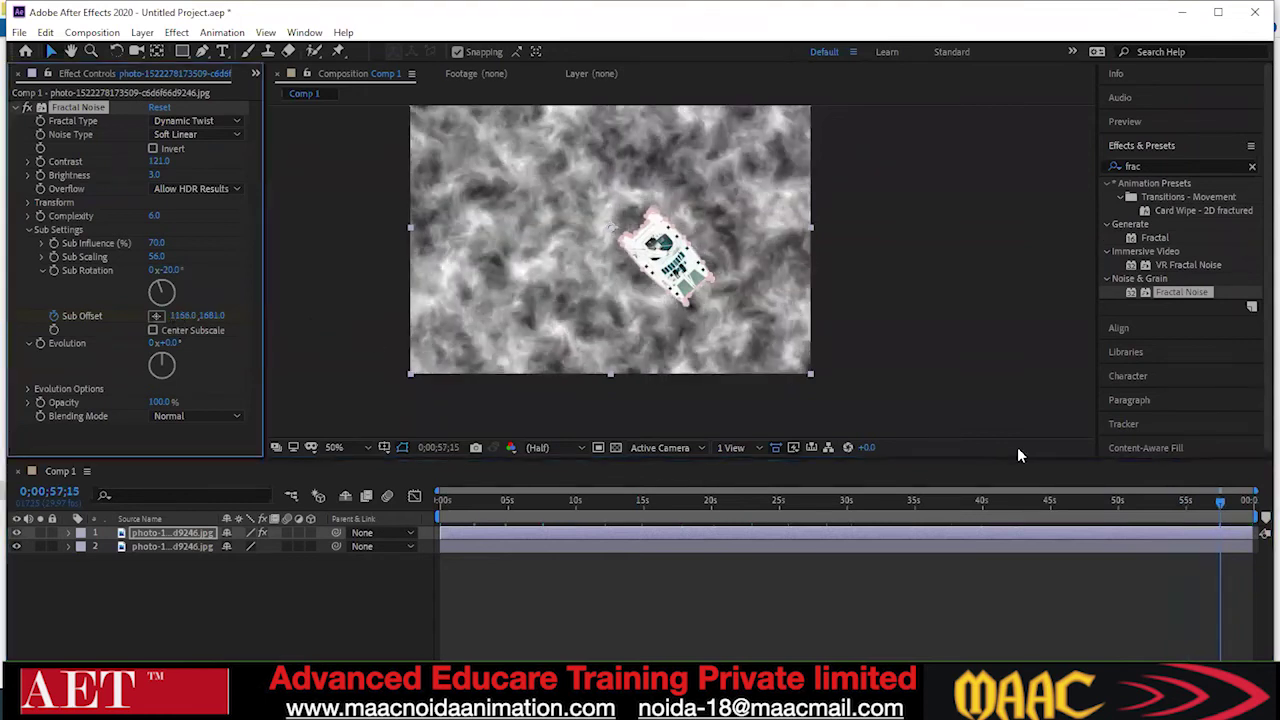
left_click(1244, 505)
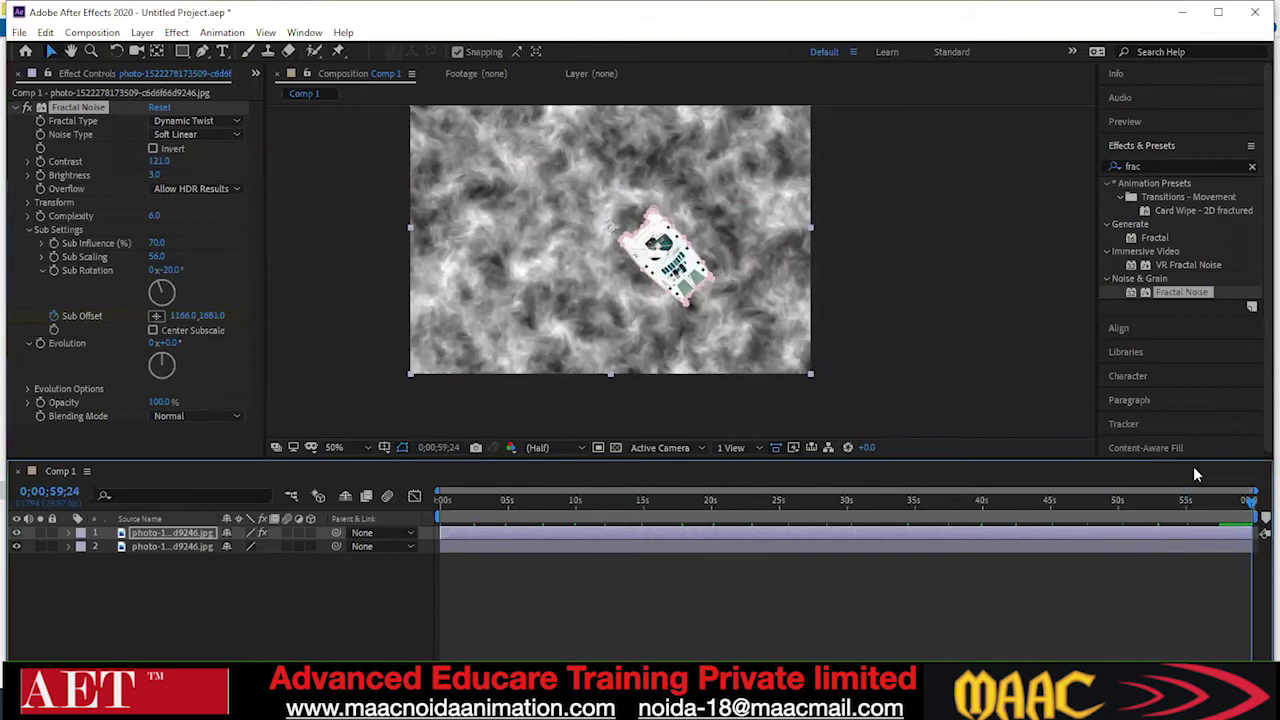
left_click_drag(224, 327, 330, 300)
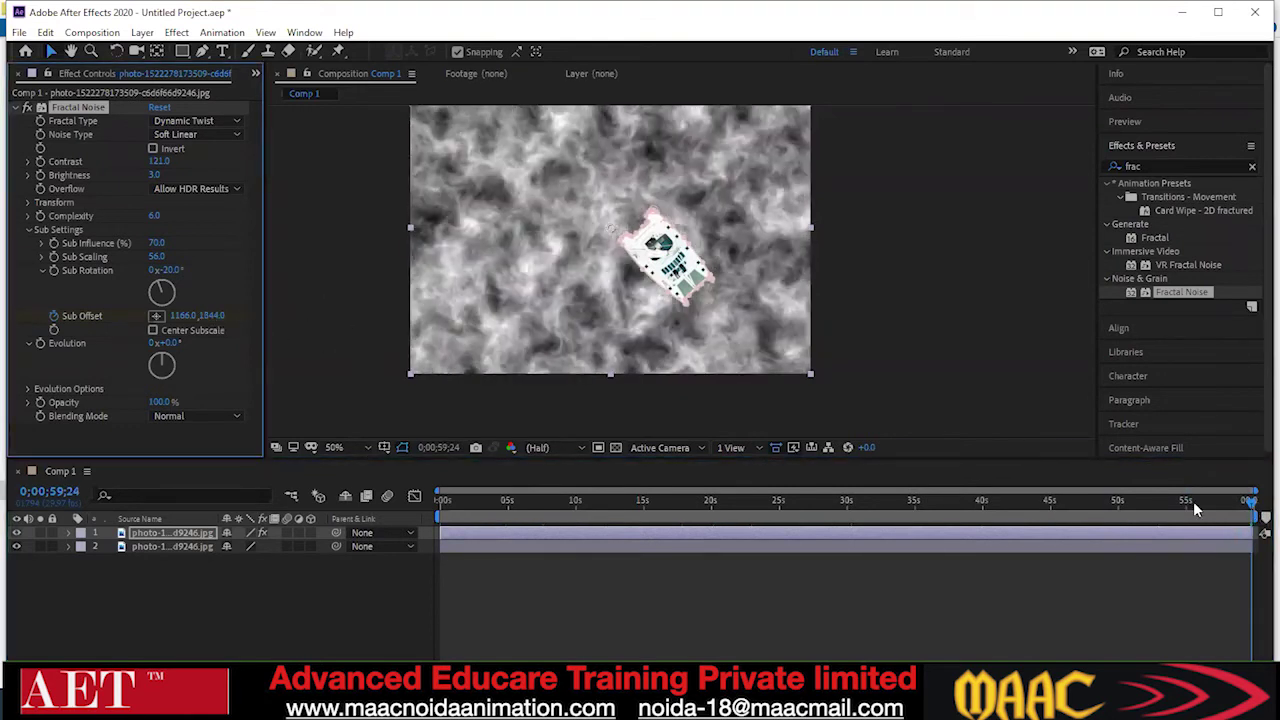
Preview the animated fractal noise around the boat from the start of the composition
key("space")
key("space")
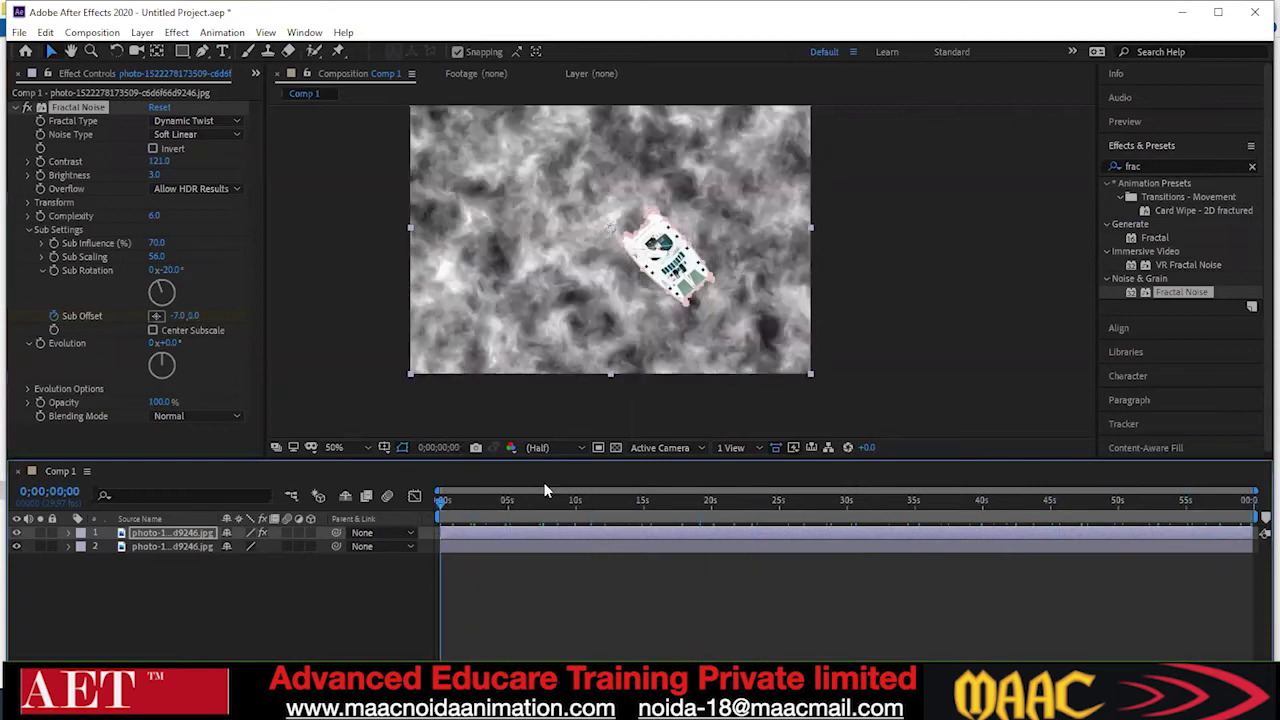
key("space")
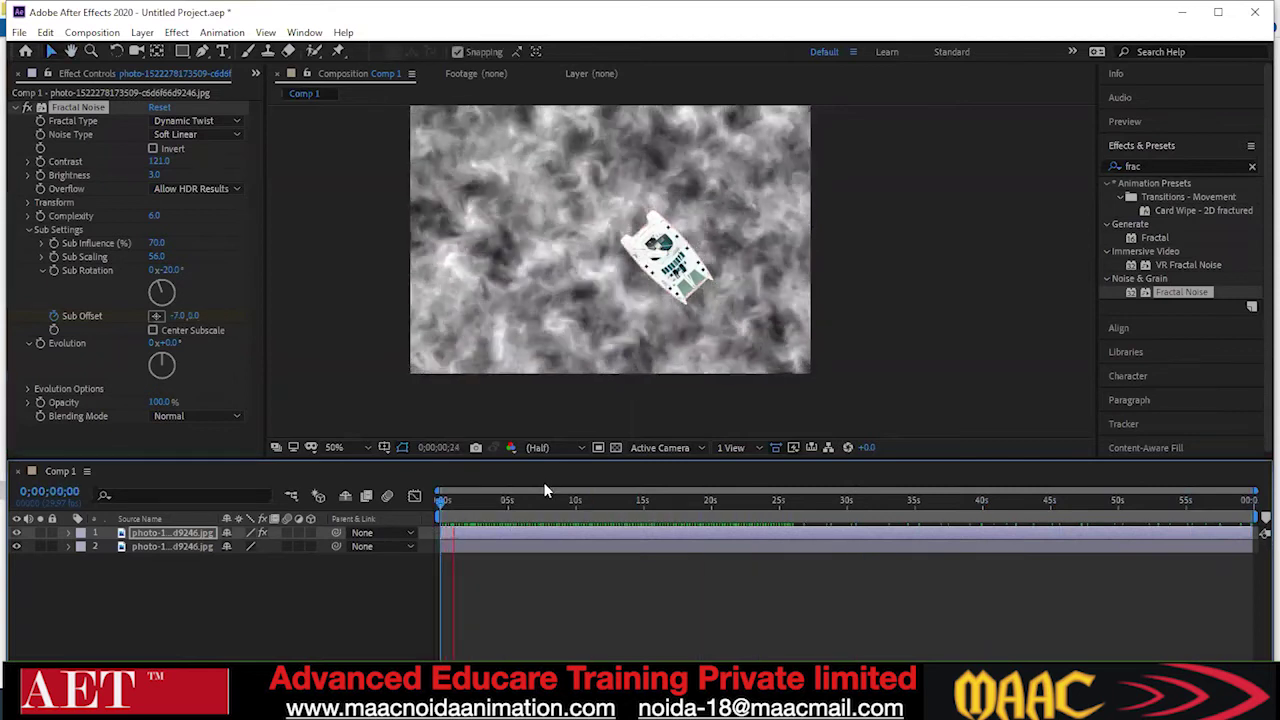
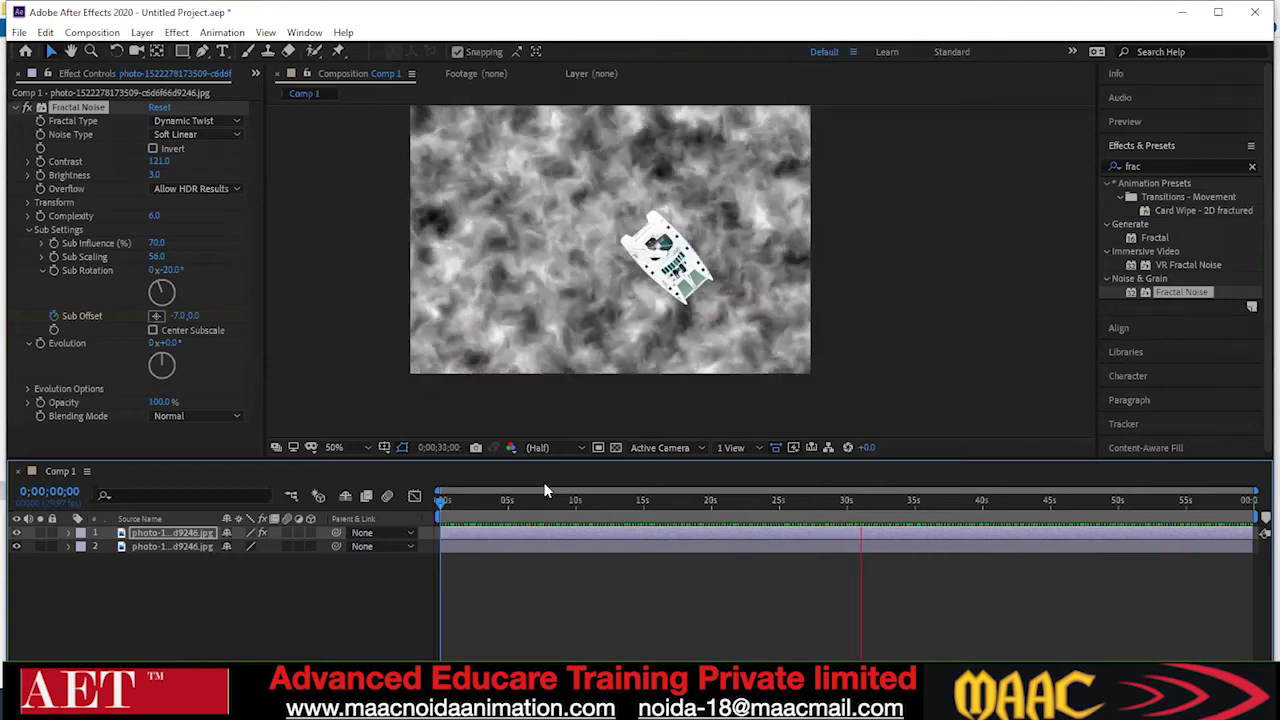
key("space")
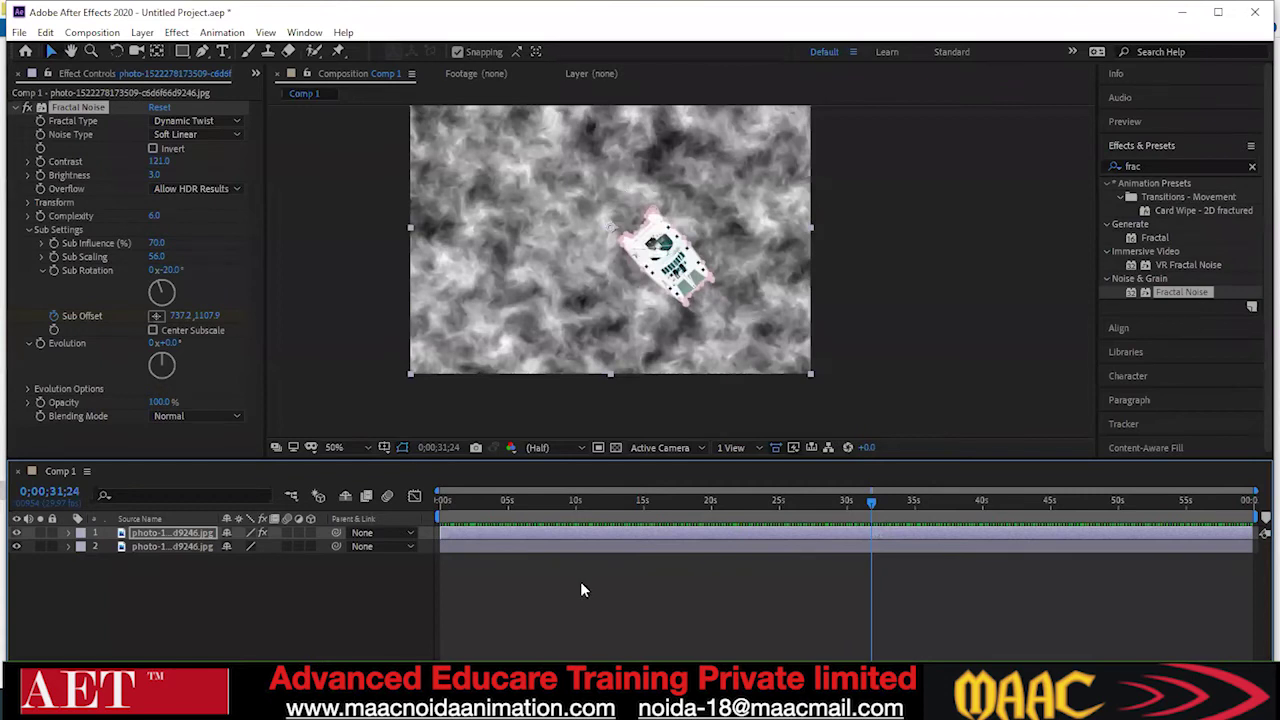
Pre-compose the top noise layer with all attributes moved into the new composition, and place it below the original photo layer
left_click_drag(146, 600, 156, 567)
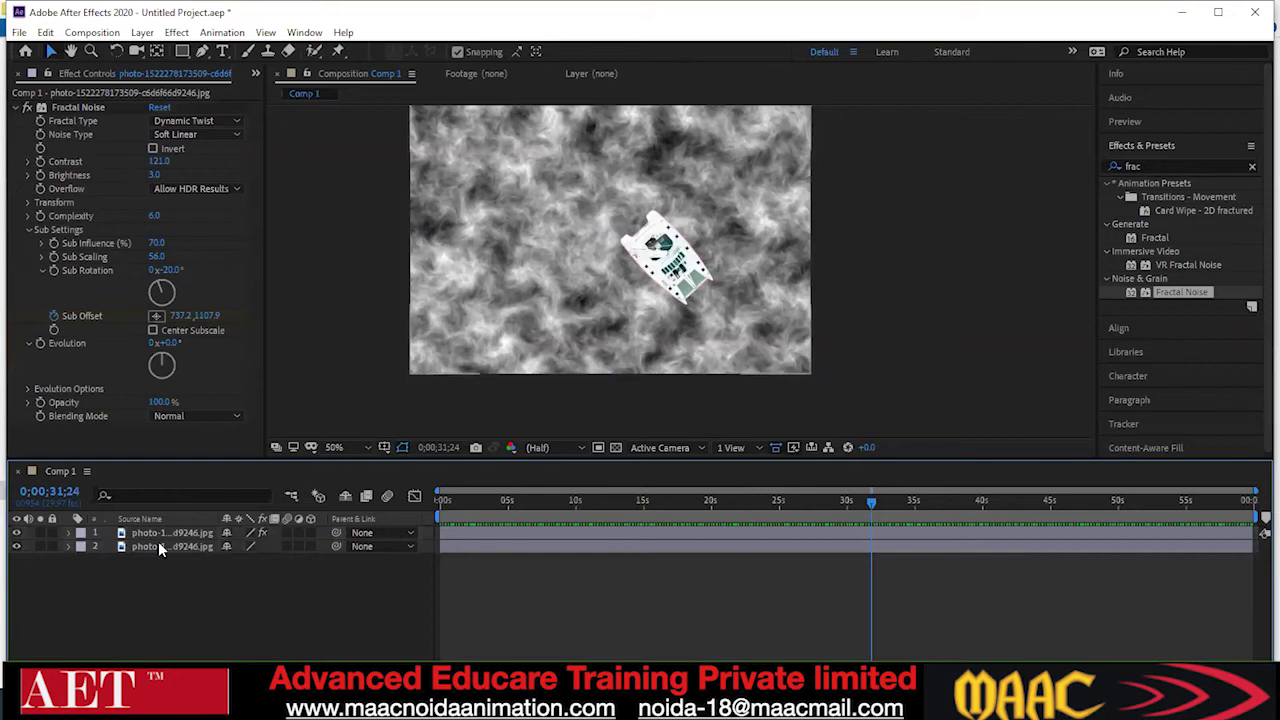
left_click(163, 534)
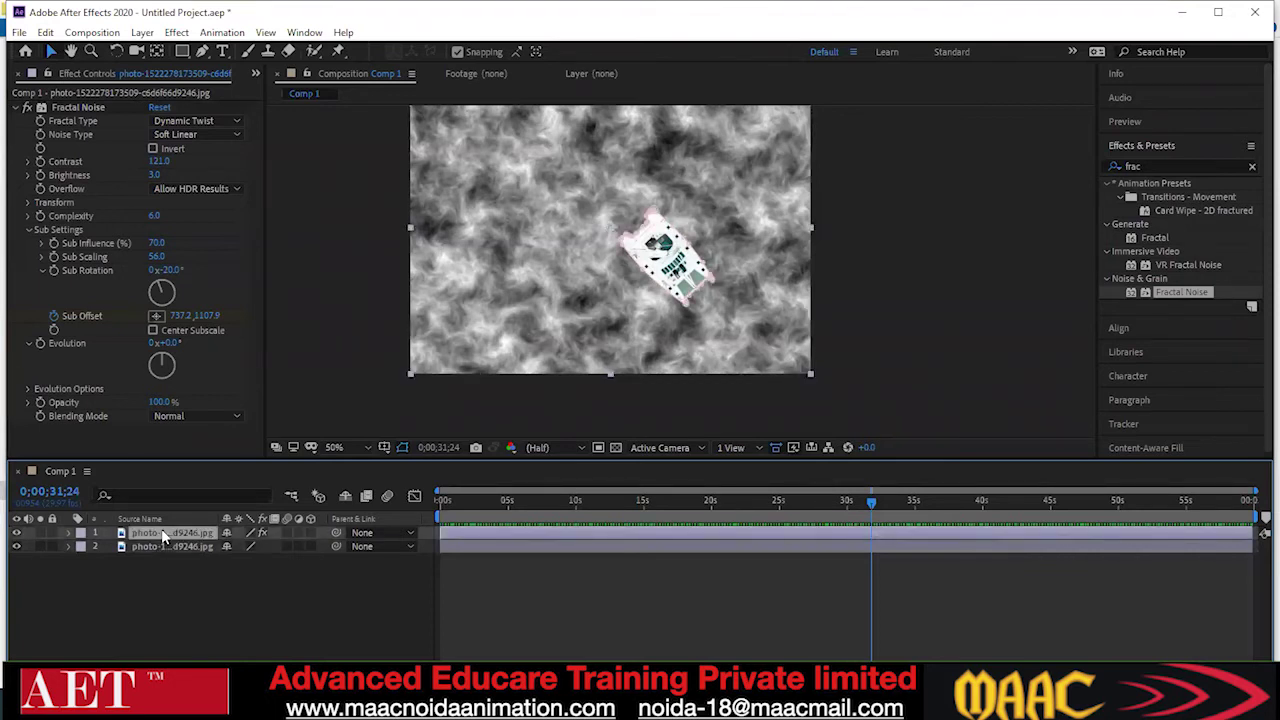
right_click(165, 537)
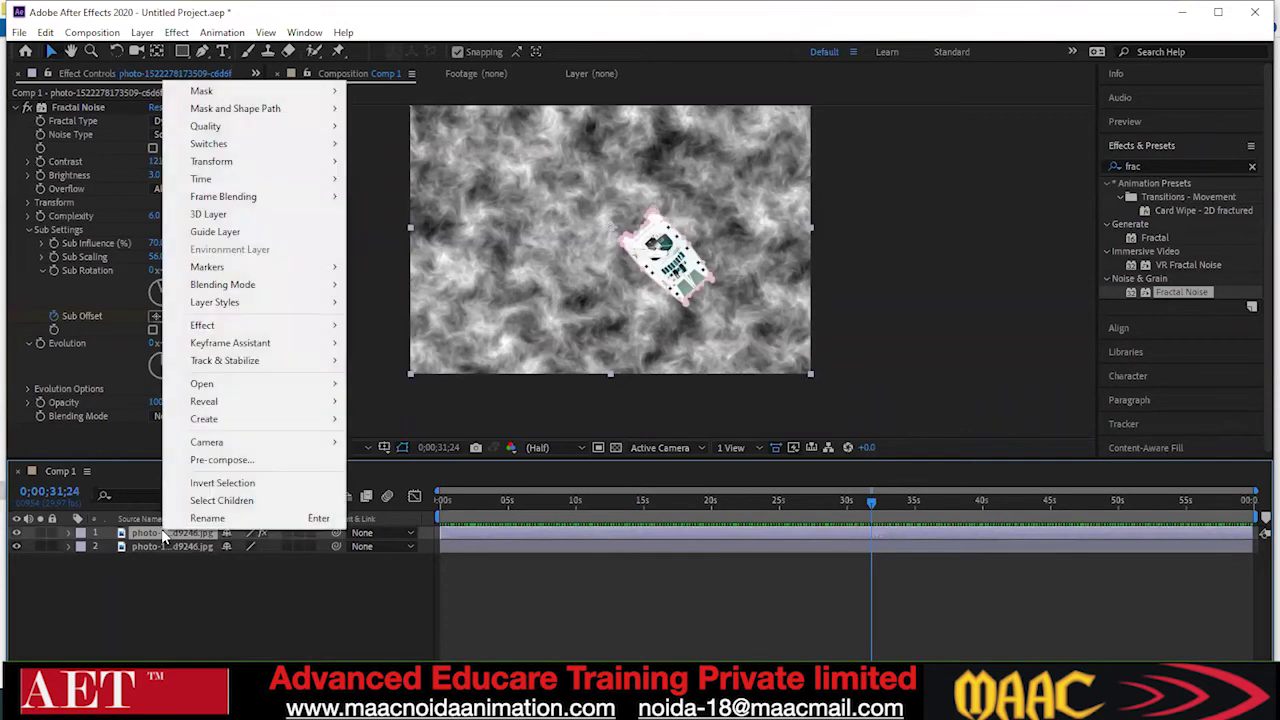
left_click(211, 459)
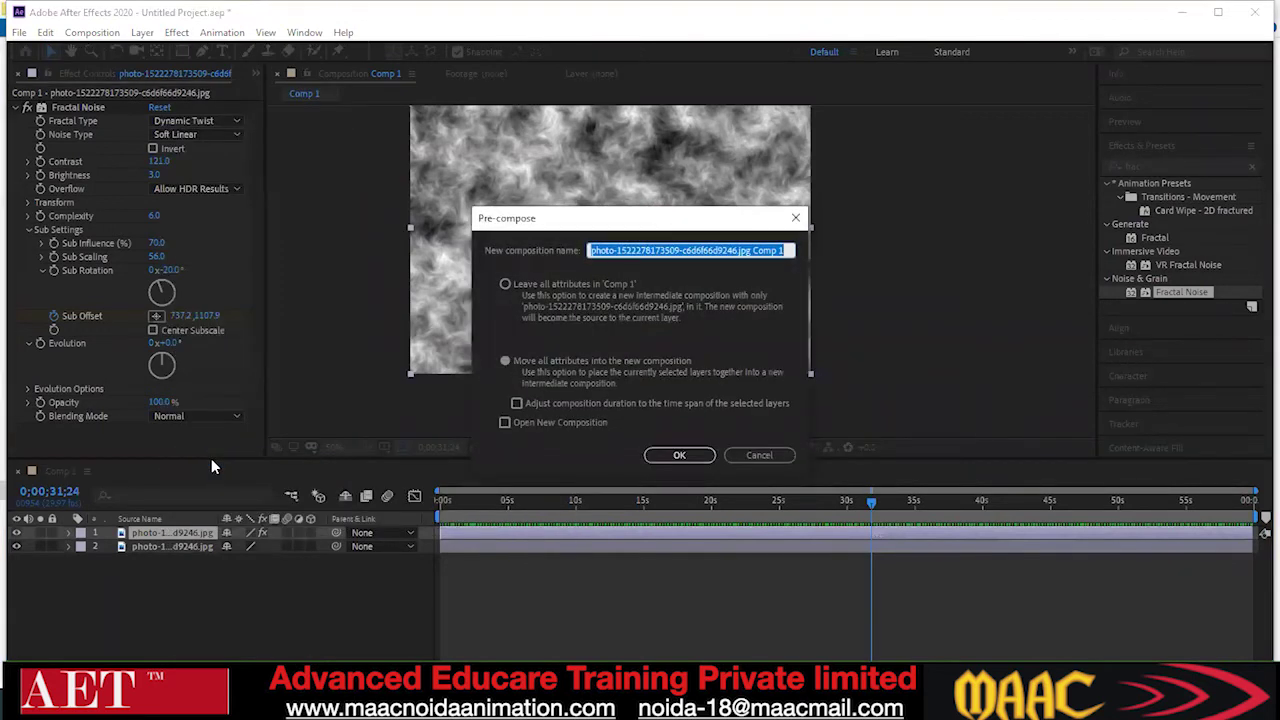
left_click(505, 284)
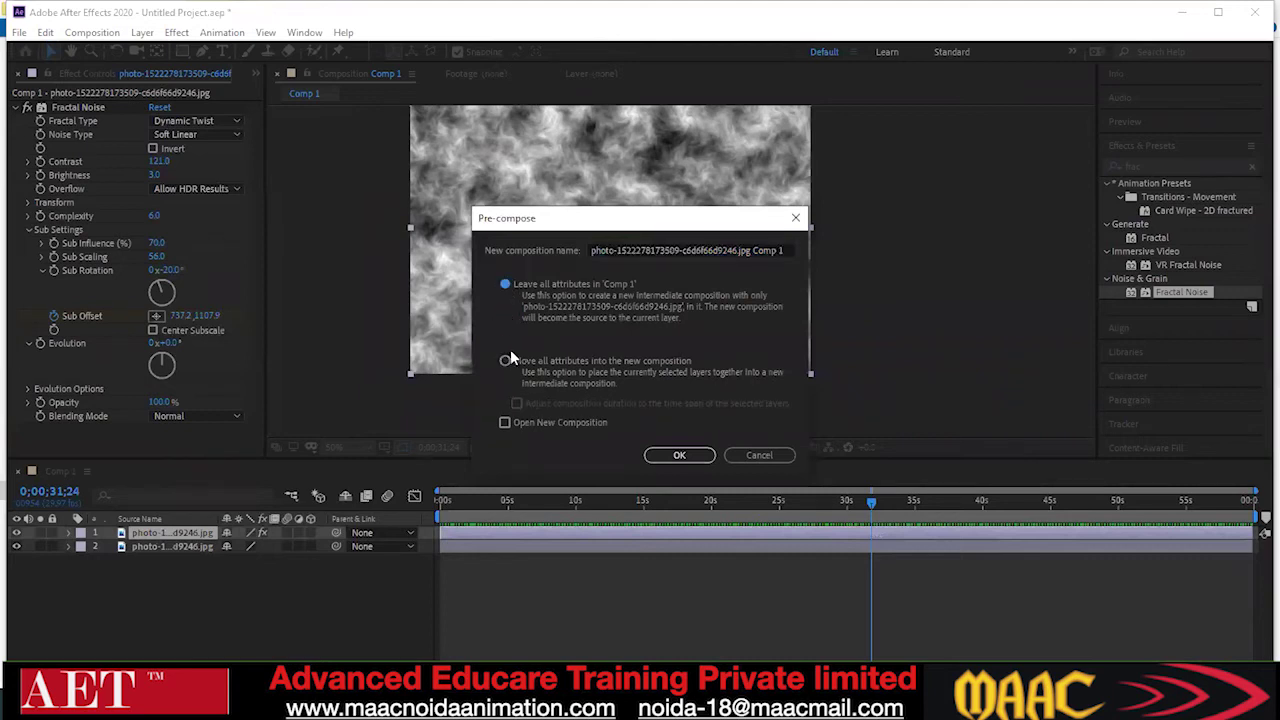
left_click(506, 362)
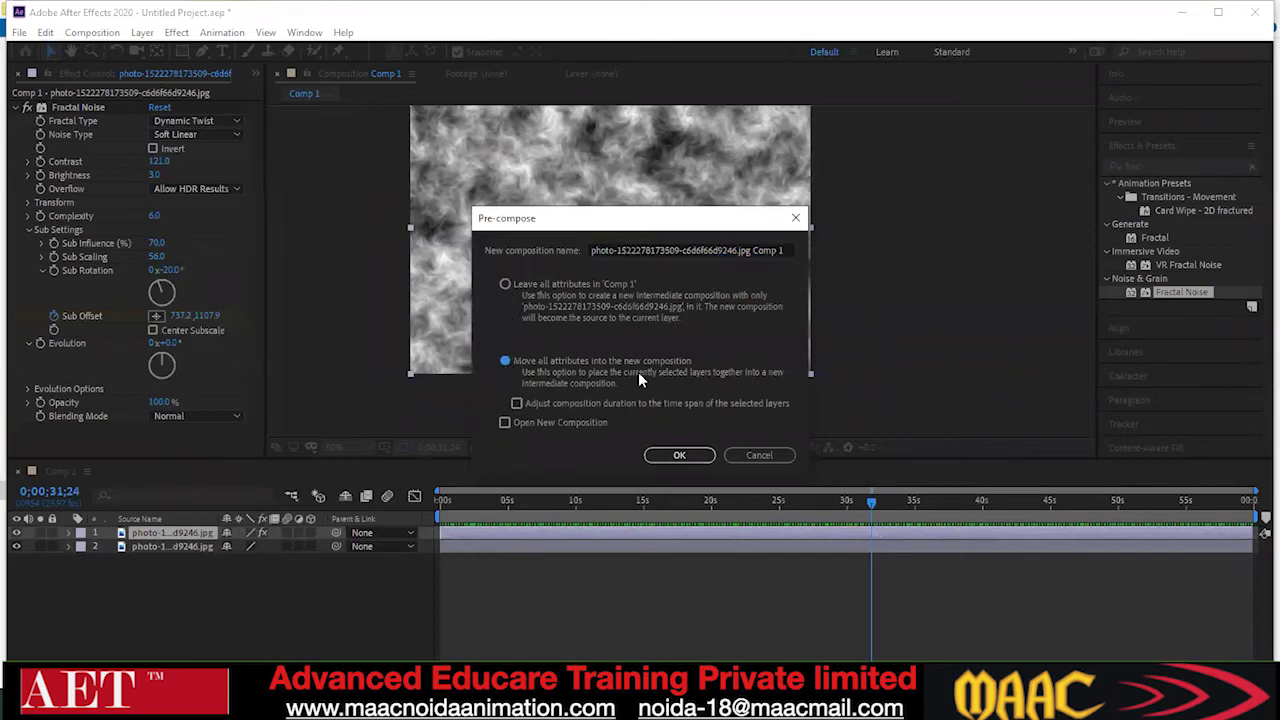
left_click(679, 457)
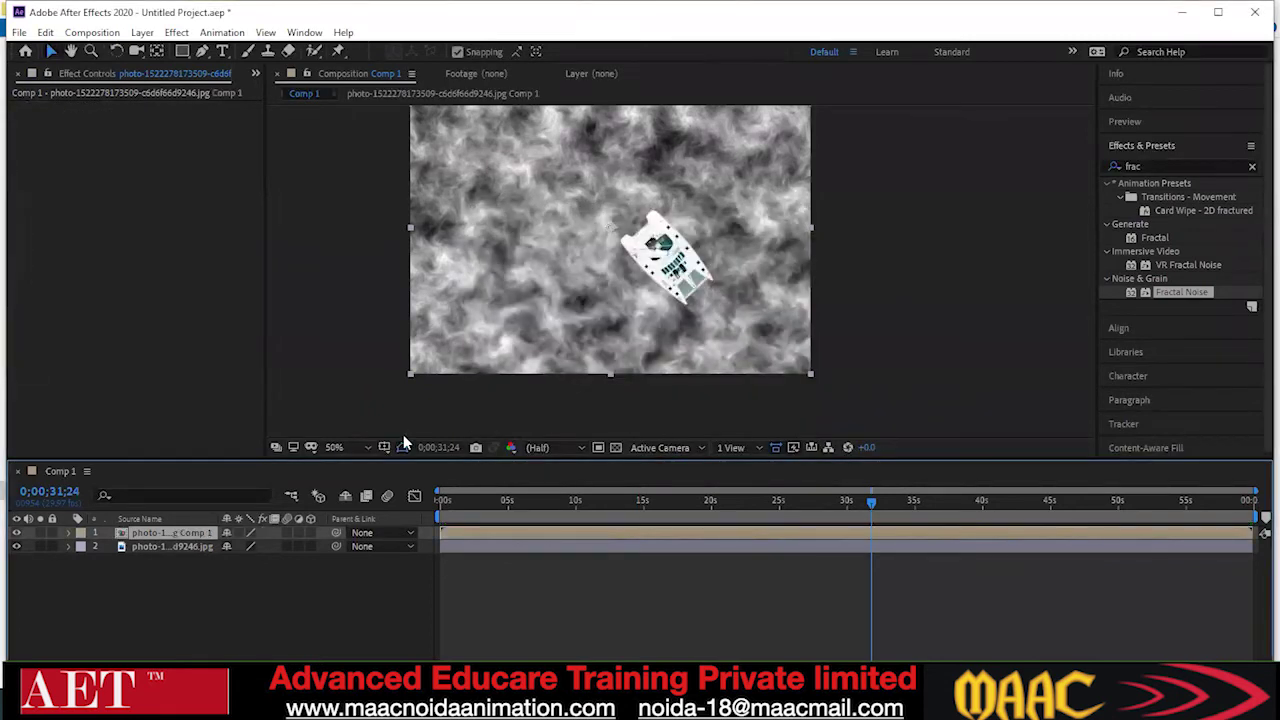
left_click_drag(141, 533, 138, 562)
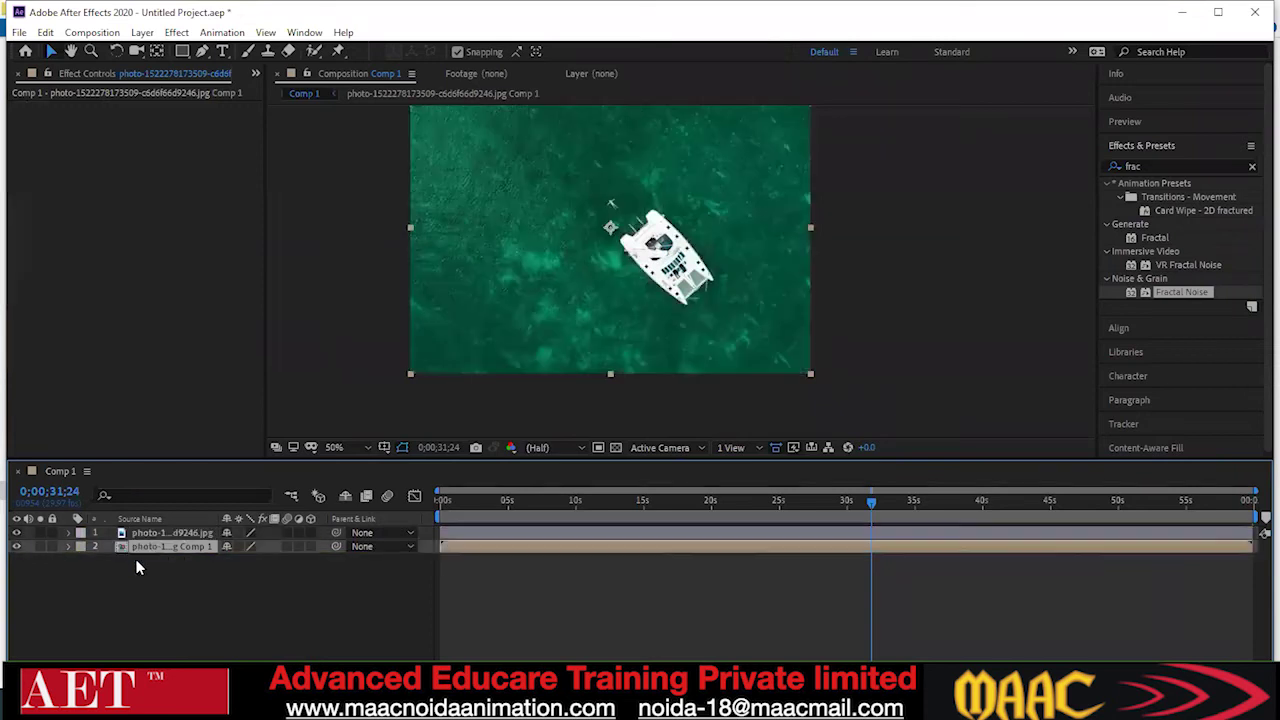
Find the Displacement Map effect, apply it to the original photo layer, and return the current time to 0;00;00;00
left_click(180, 534)
left_click(1120, 166)
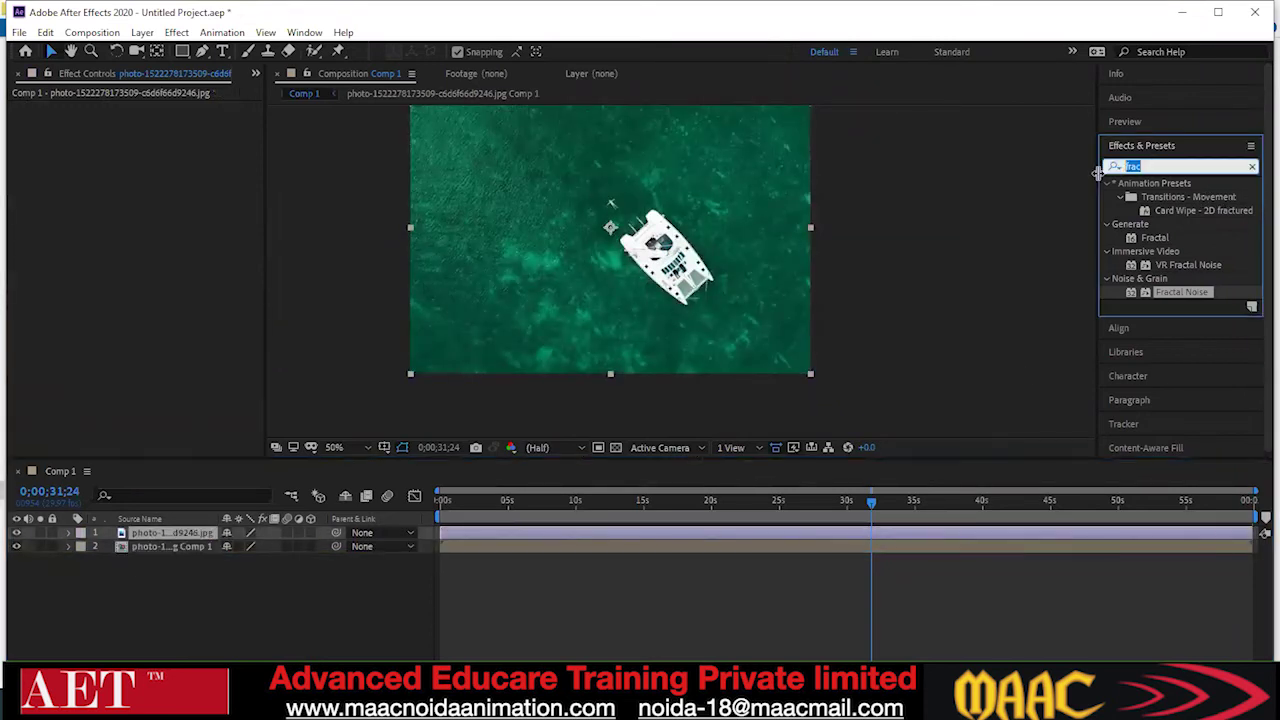
key("BackSpace")
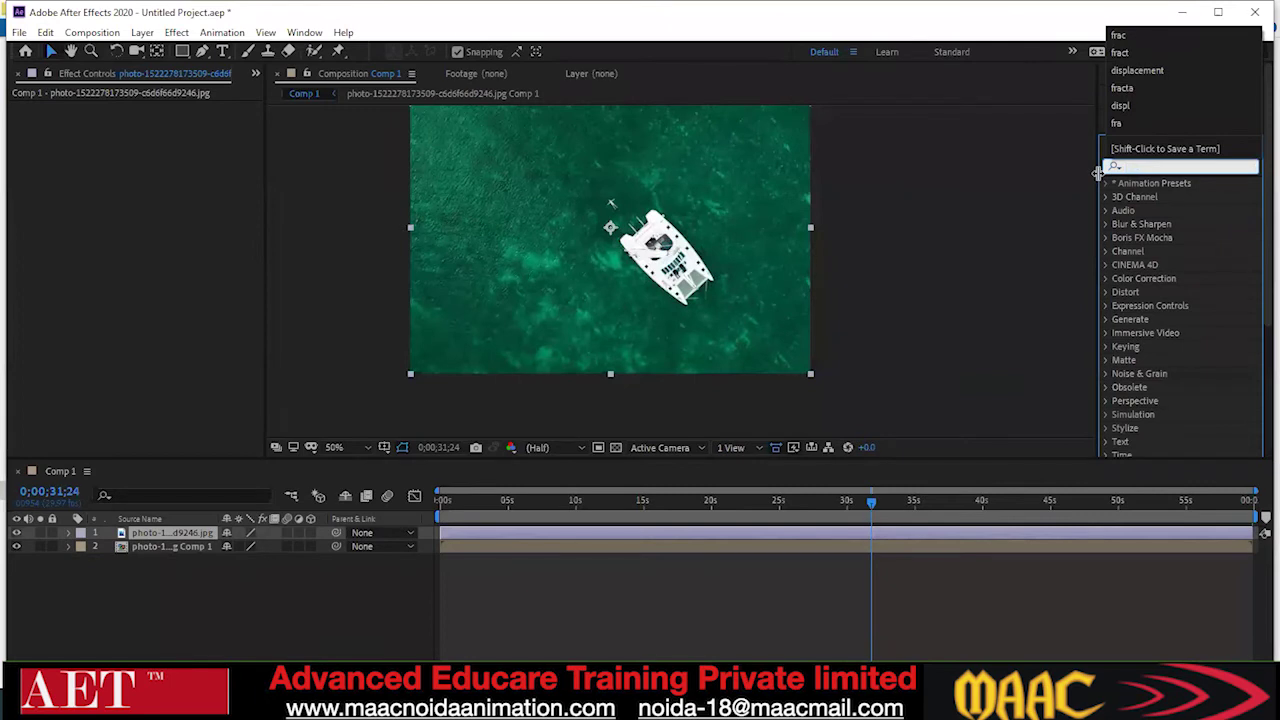
type("dis")
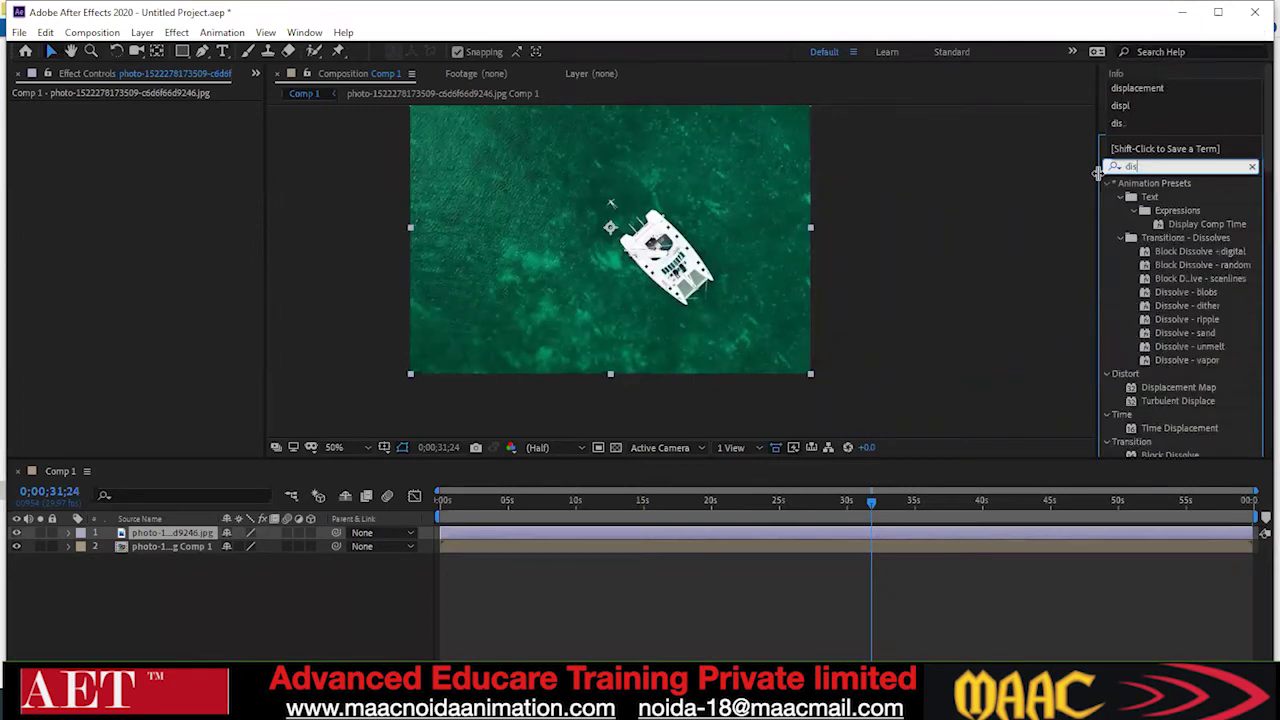
type("place")
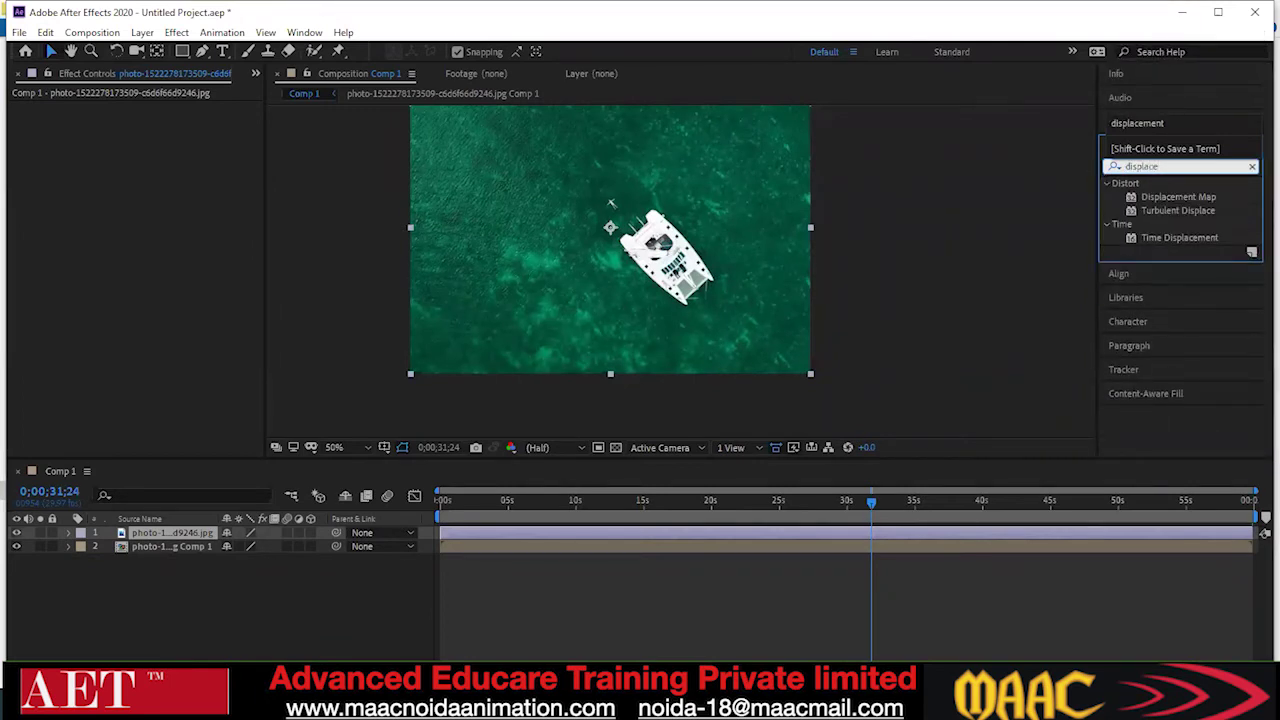
left_click(1177, 199)
left_click_drag(1174, 199, 173, 535)
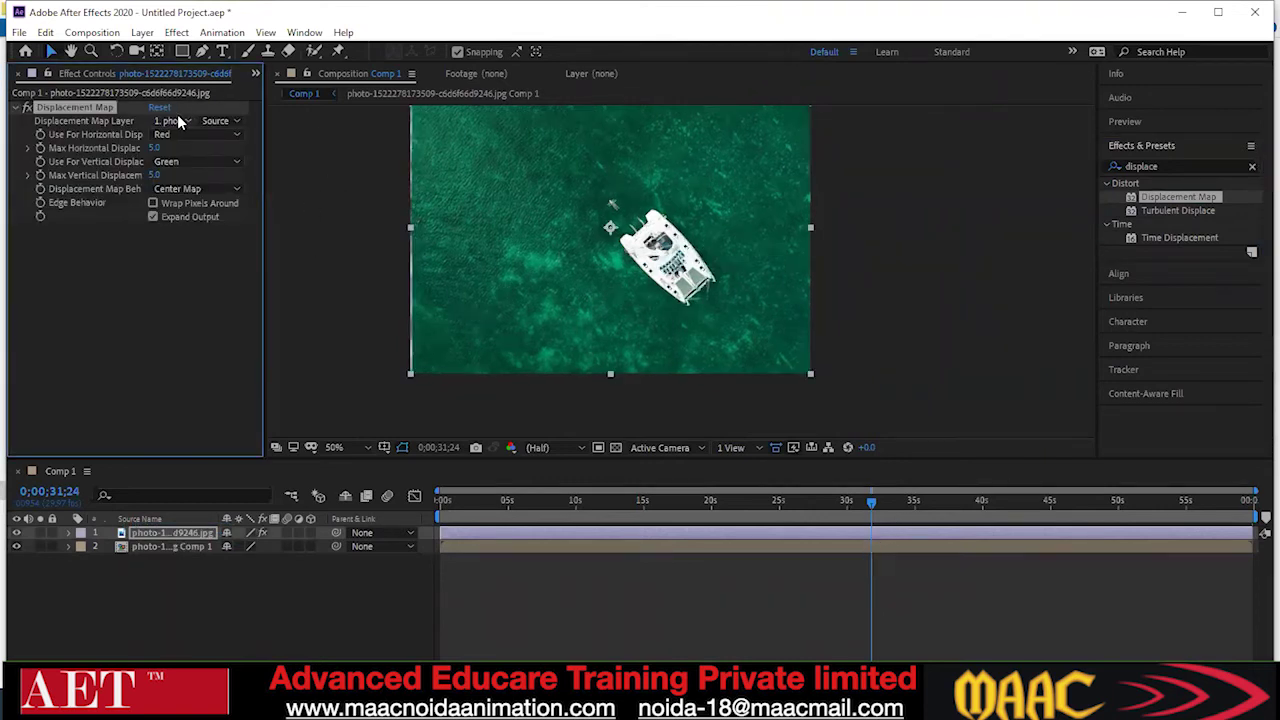
left_click_drag(868, 503, 436, 545)
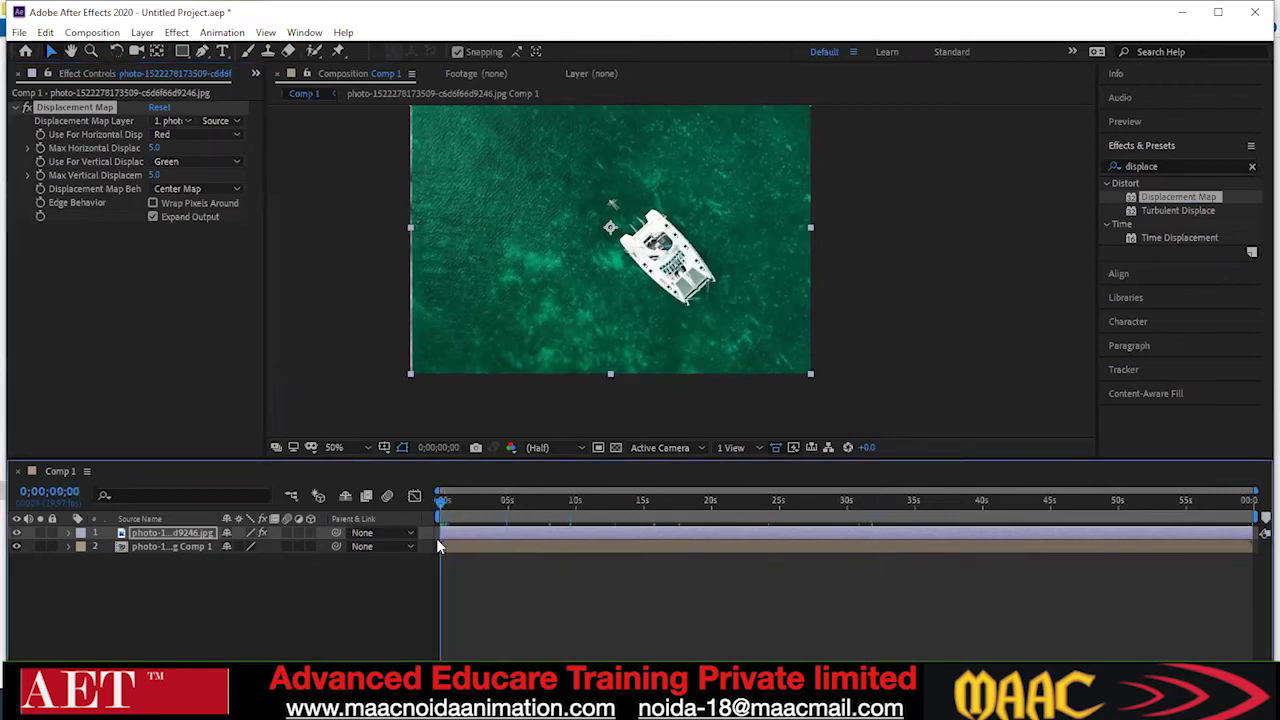
Set the Displacement Map to use the pre-composed noise layer, Luminance for vertical displacement and Wrap Pixels Around, and preview the result
left_click(188, 121)
left_click(230, 181)
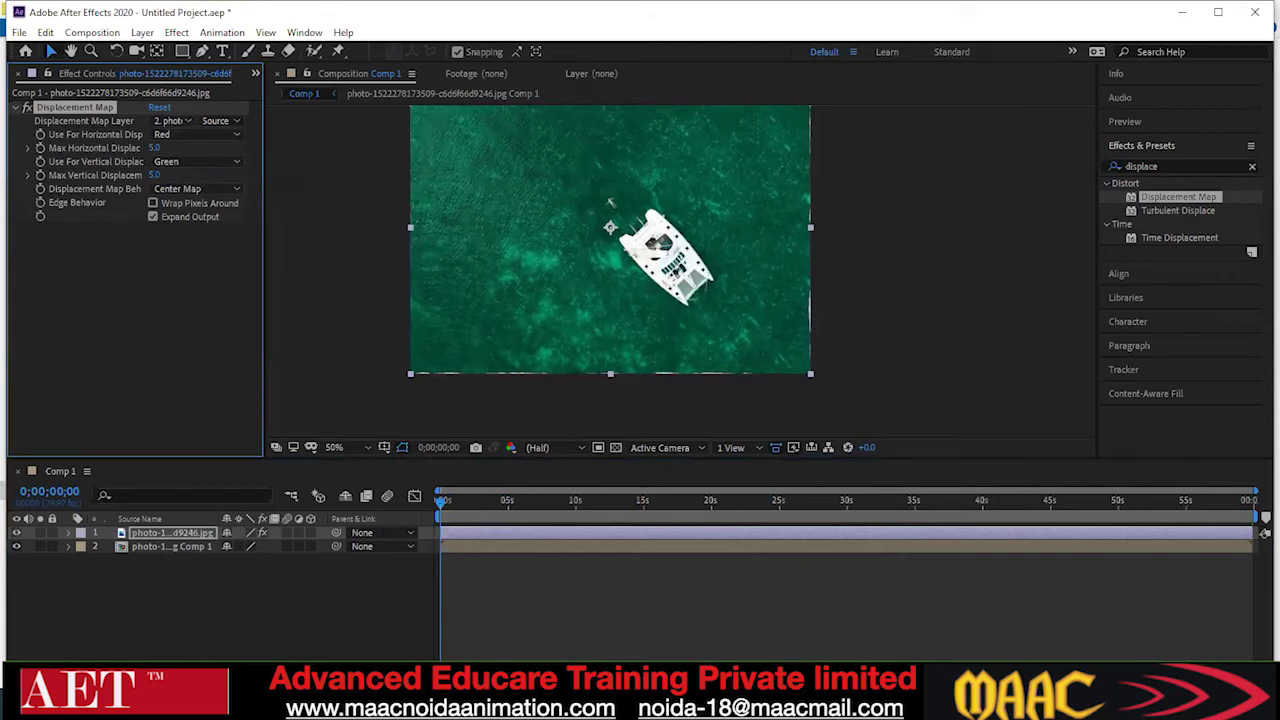
left_click(170, 161)
left_click(190, 245)
left_click(185, 200)
key("space")
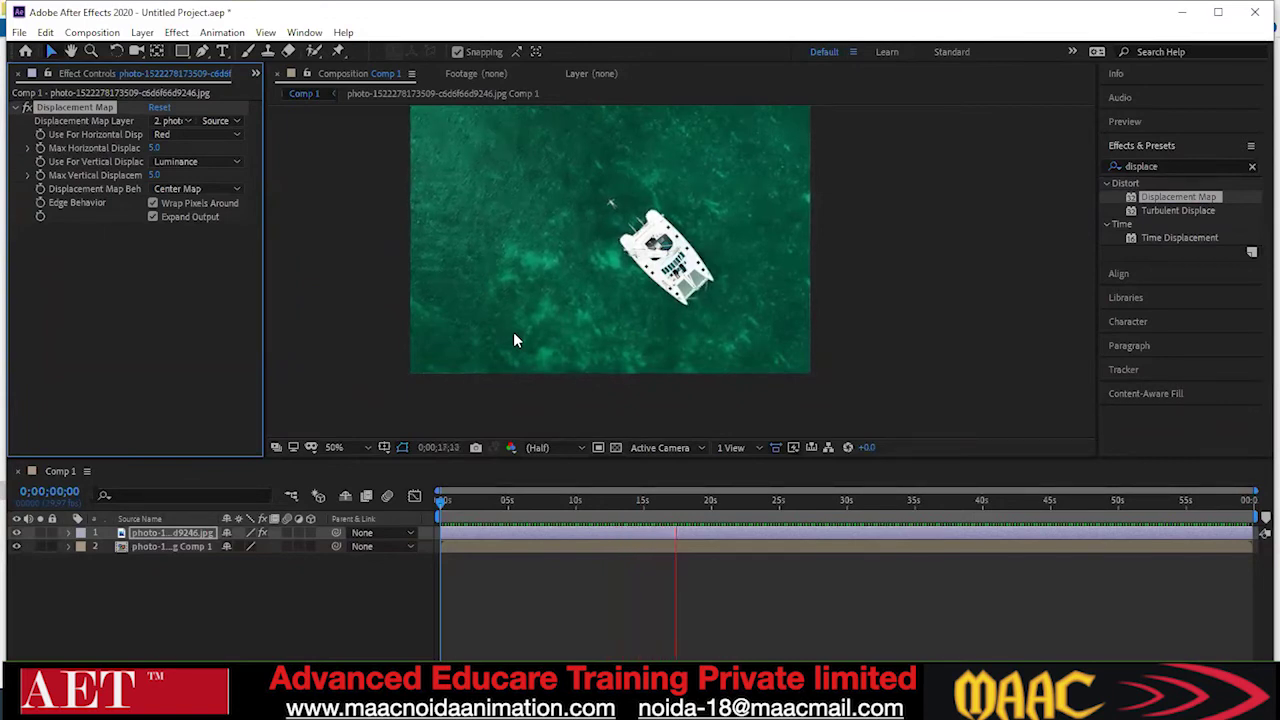
key("space")
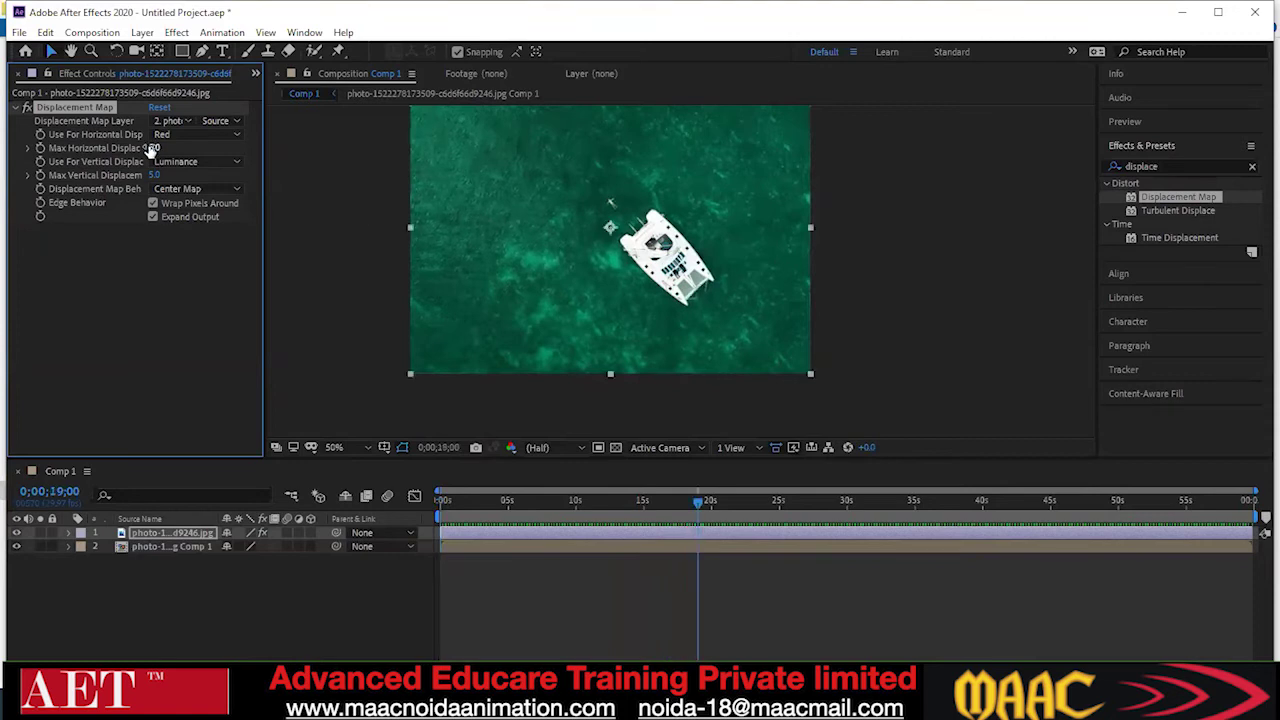
Try a maximum horizontal displacement of 32 and a maximum vertical displacement of 19, and preview from the start of the composition
left_click_drag(160, 148, 170, 182)
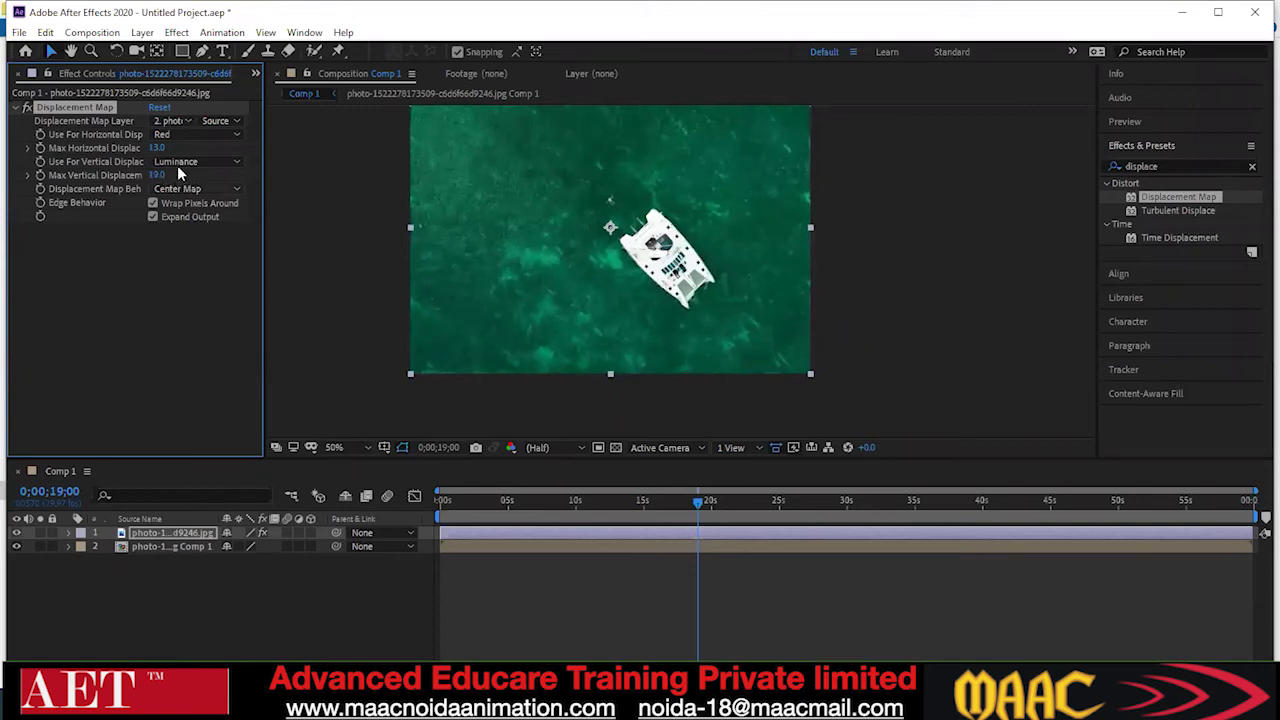
left_click_drag(165, 146, 185, 154)
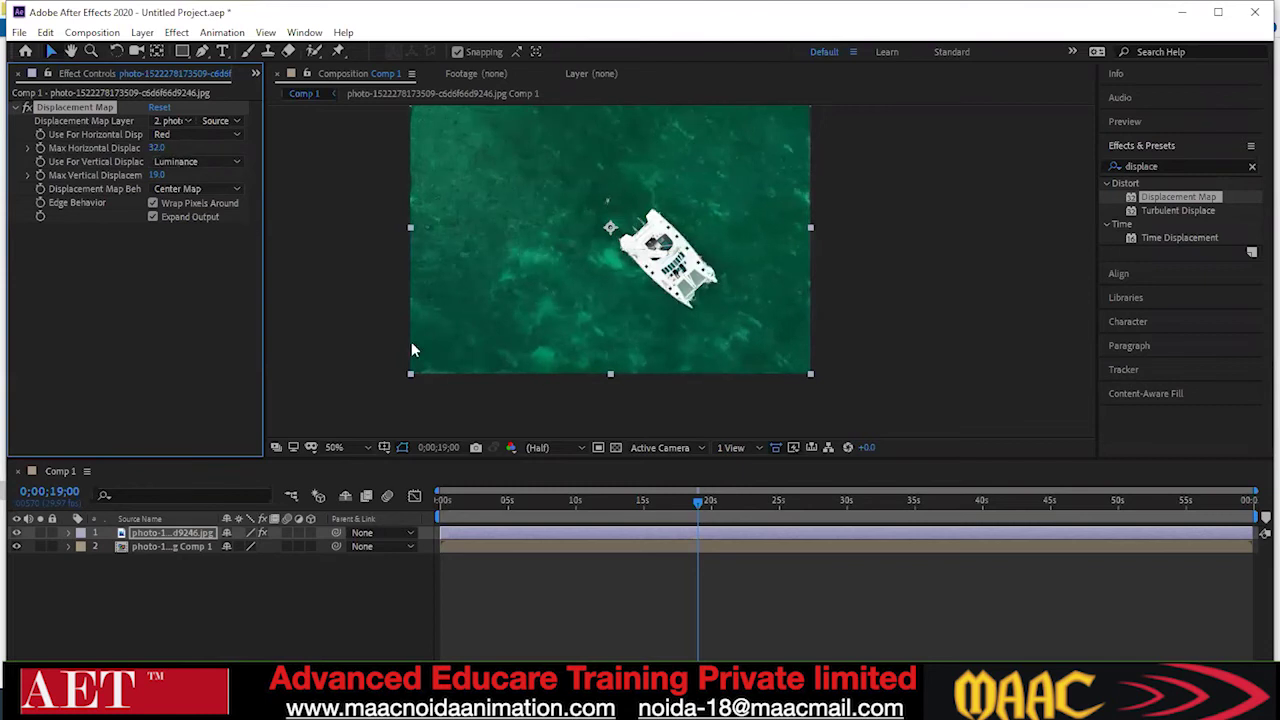
left_click_drag(700, 502, 464, 502)
key("space")
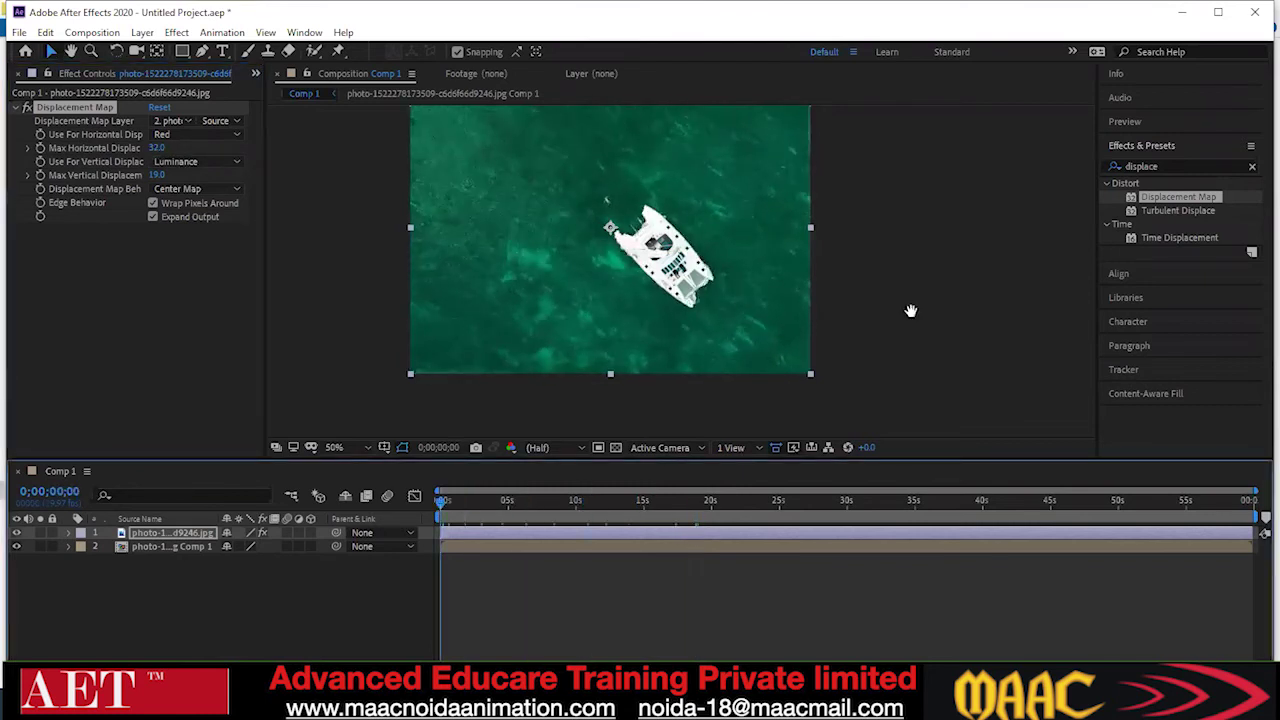
Set both the maximum horizontal and the maximum vertical displacement to 5 and preview the water motion
left_click(155, 148)
type("5")
key("Return")
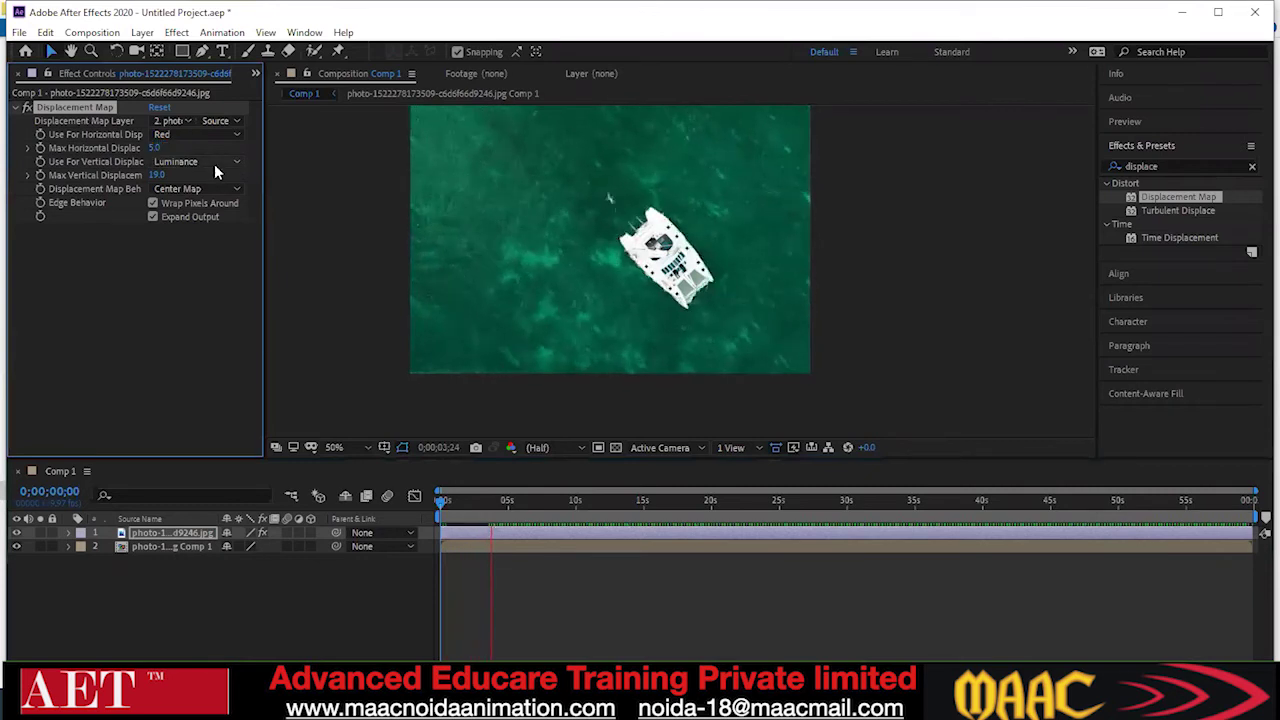
left_click(155, 175)
type("5")
key("Return")
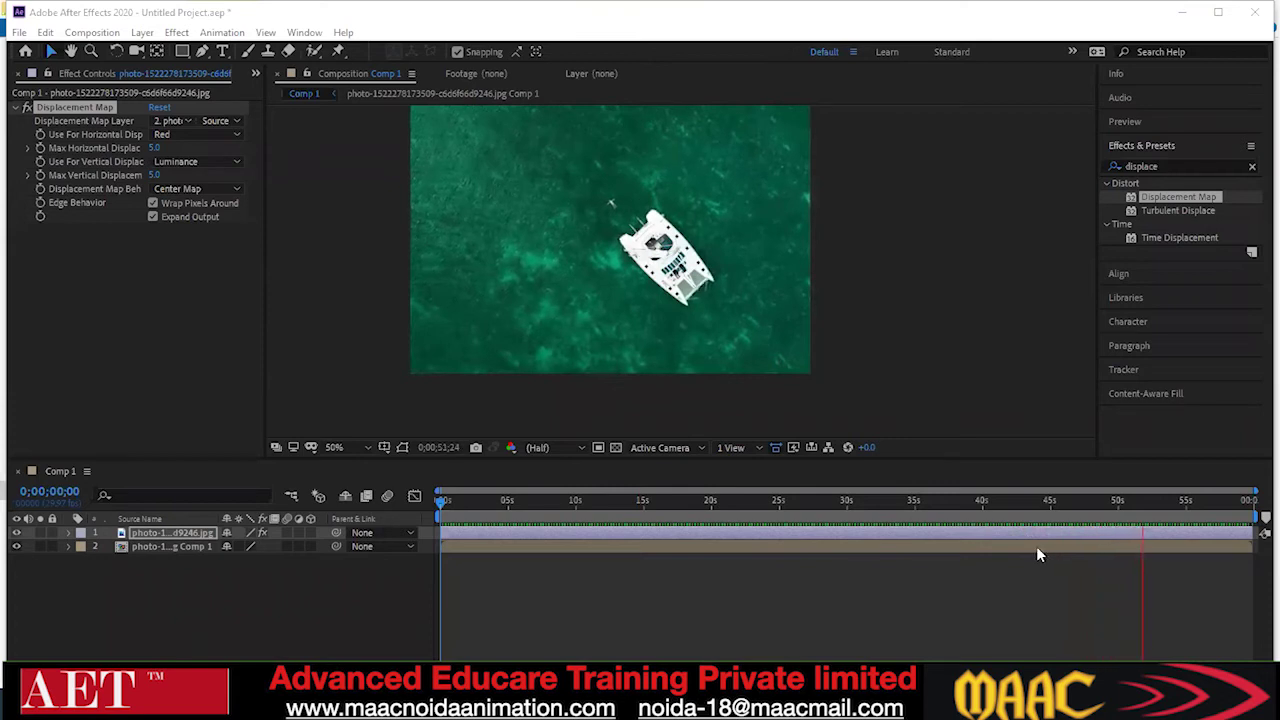
Scrub through the timeline to examine the displaced sea around the boat, and return the current time to 0;00;00;00
left_click(977, 568)
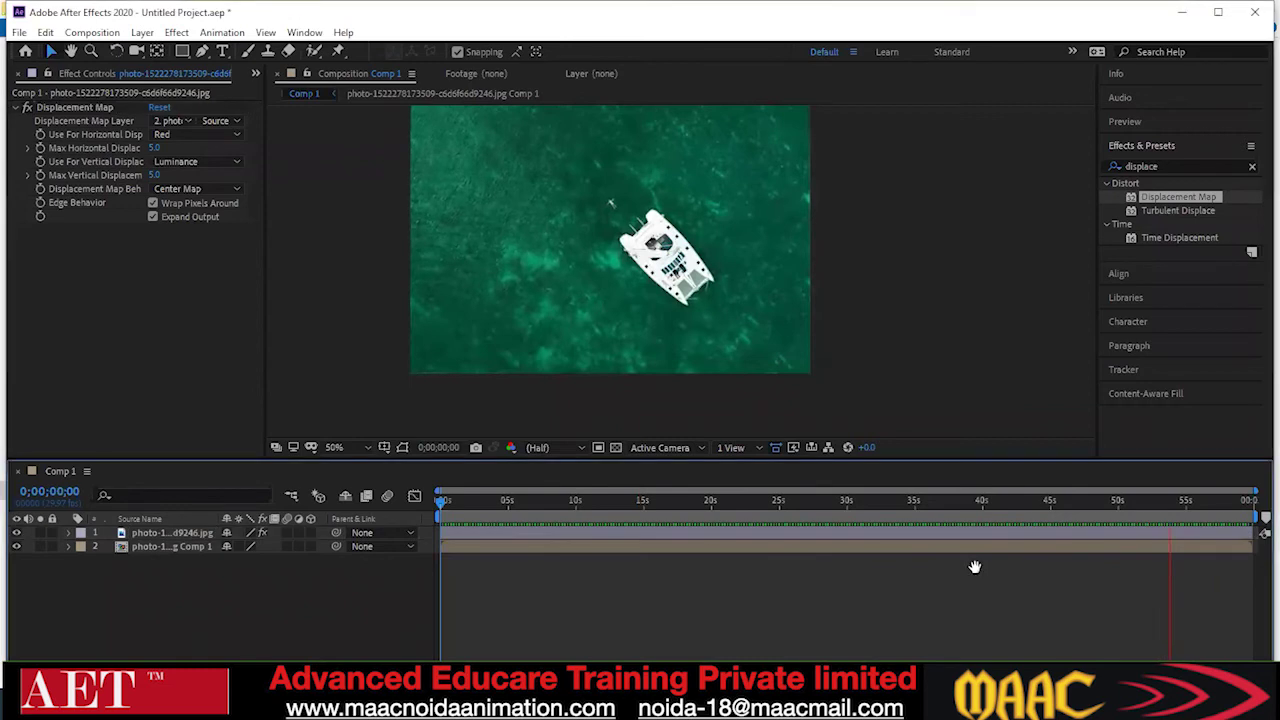
left_click_drag(1166, 505, 634, 574)
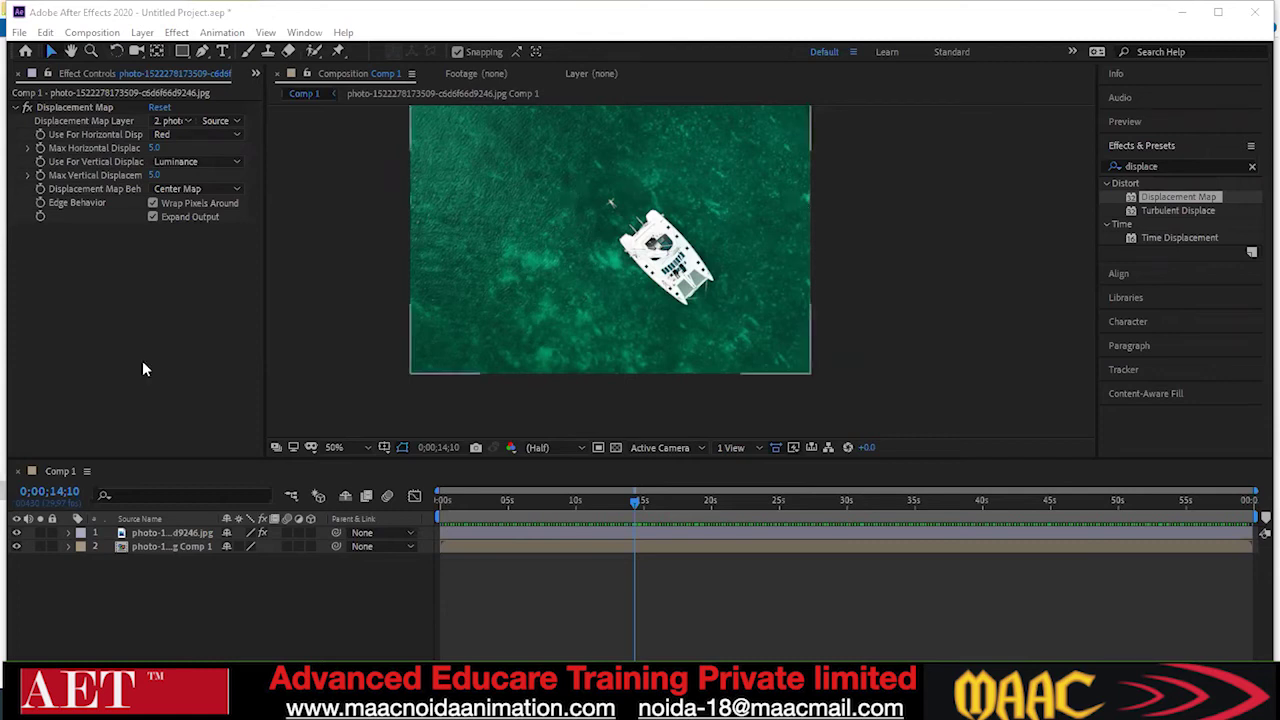
left_click_drag(636, 501, 528, 531)
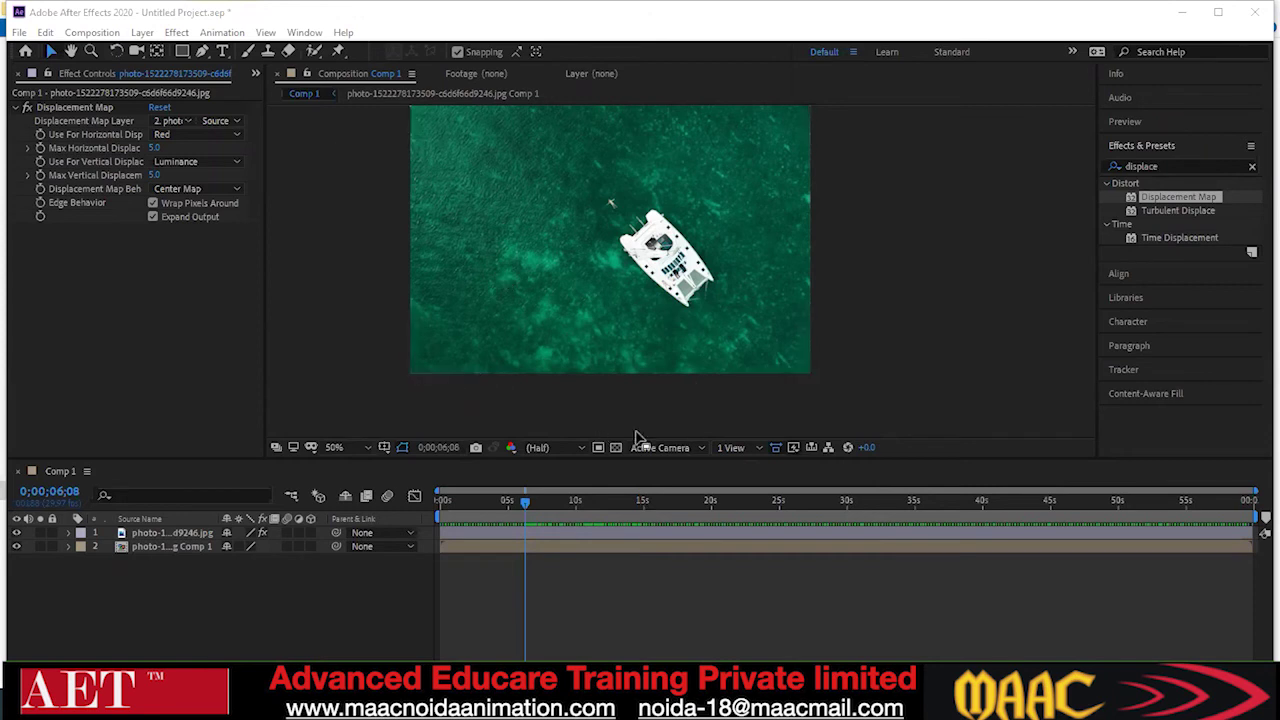
left_click_drag(524, 501, 484, 501)
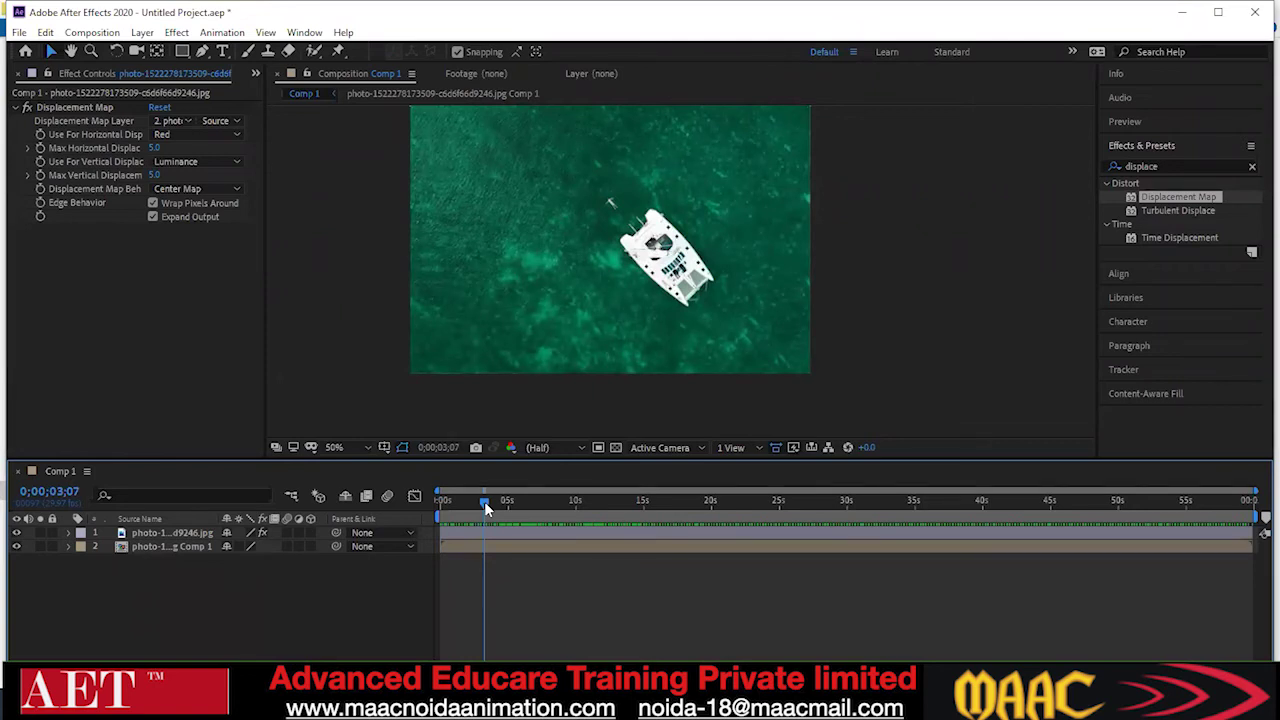
left_click_drag(484, 501, 484, 512)
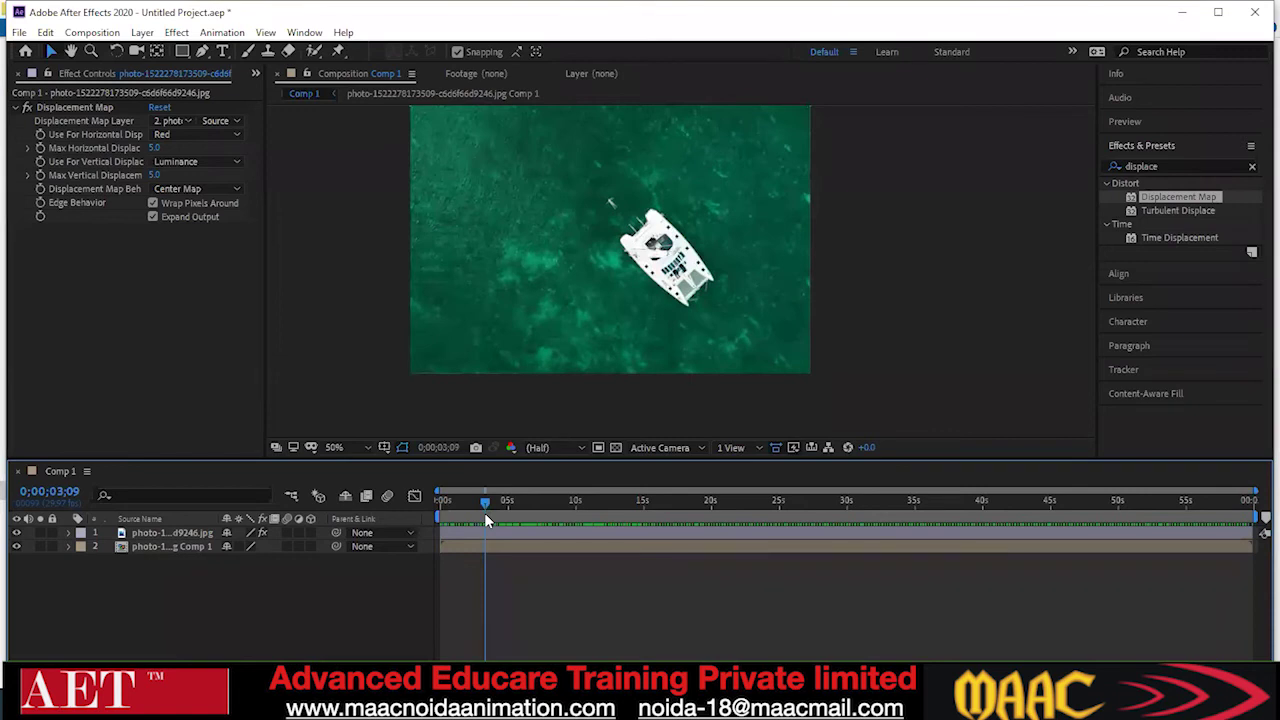
left_click_drag(484, 512, 436, 514)
mouse_move(568, 705)
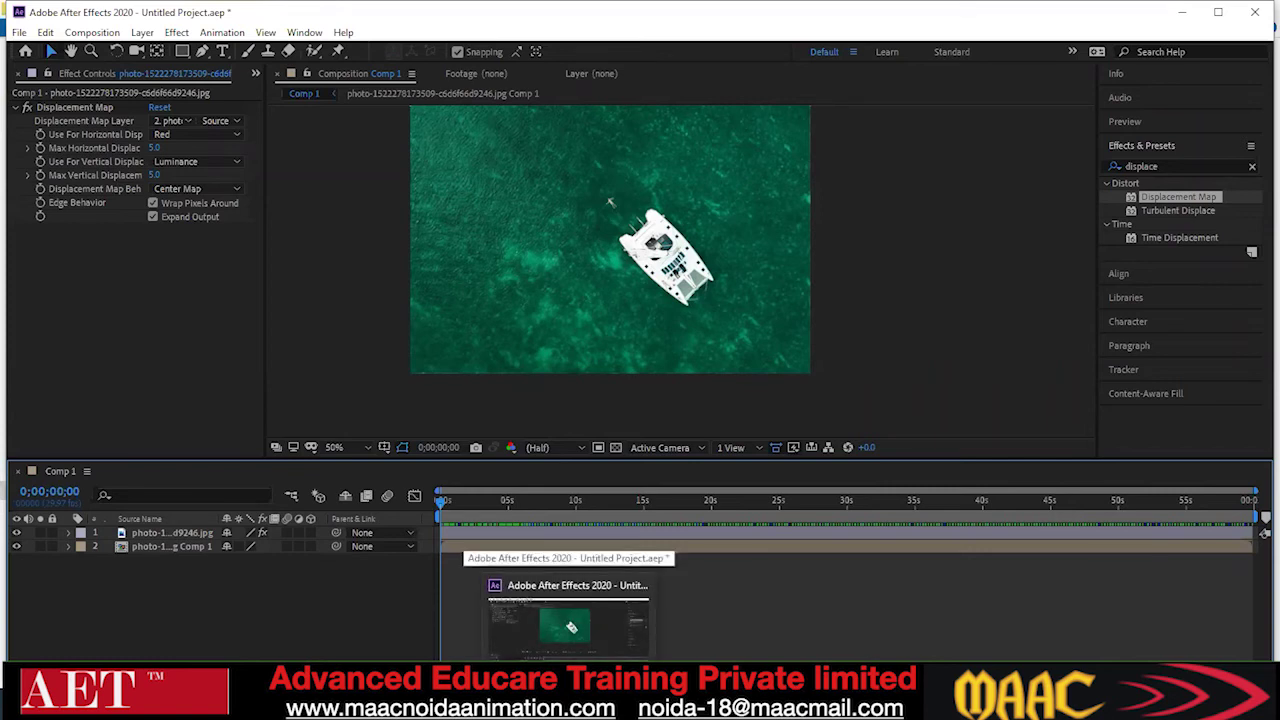
mouse_move(645, 597)
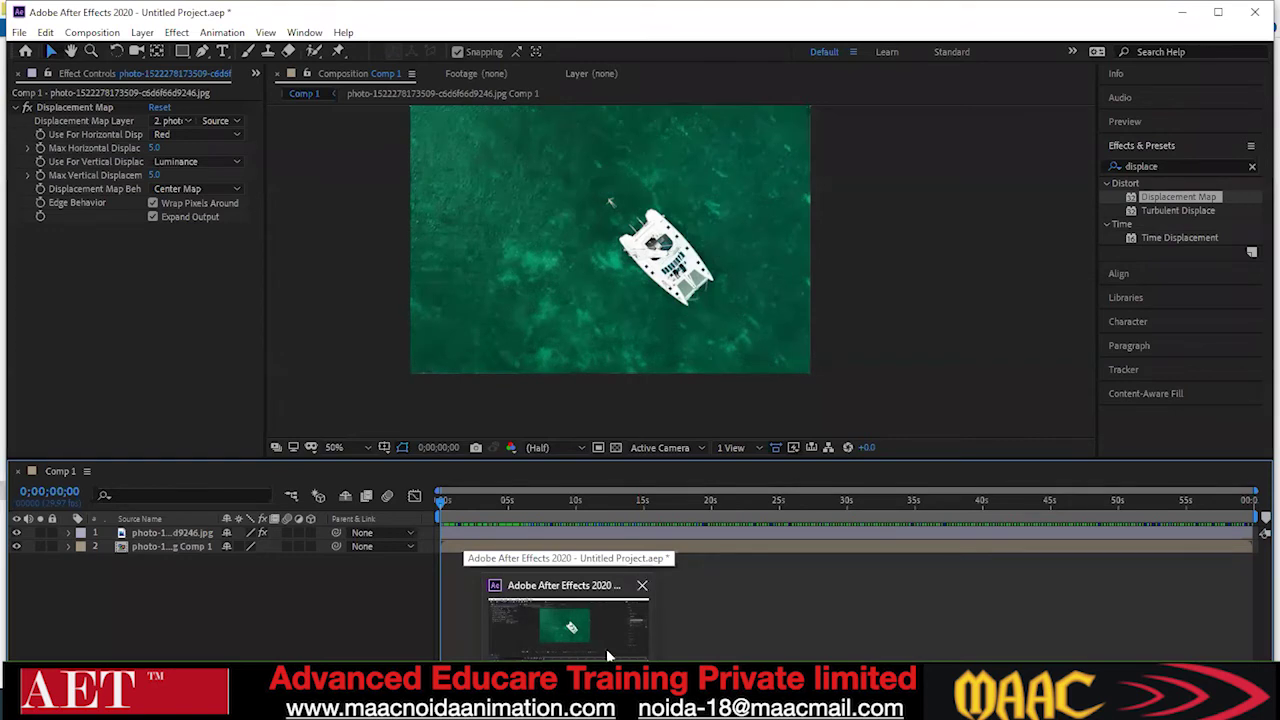
left_click(644, 593)
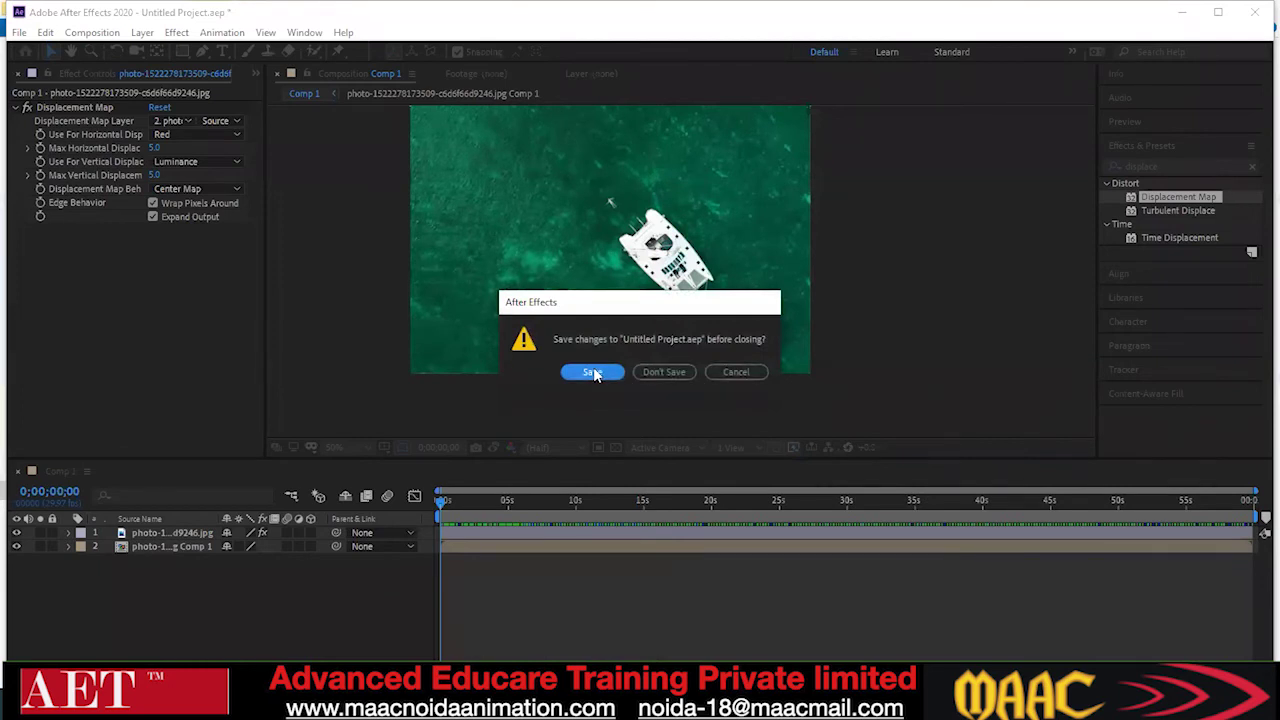
left_click(593, 373)
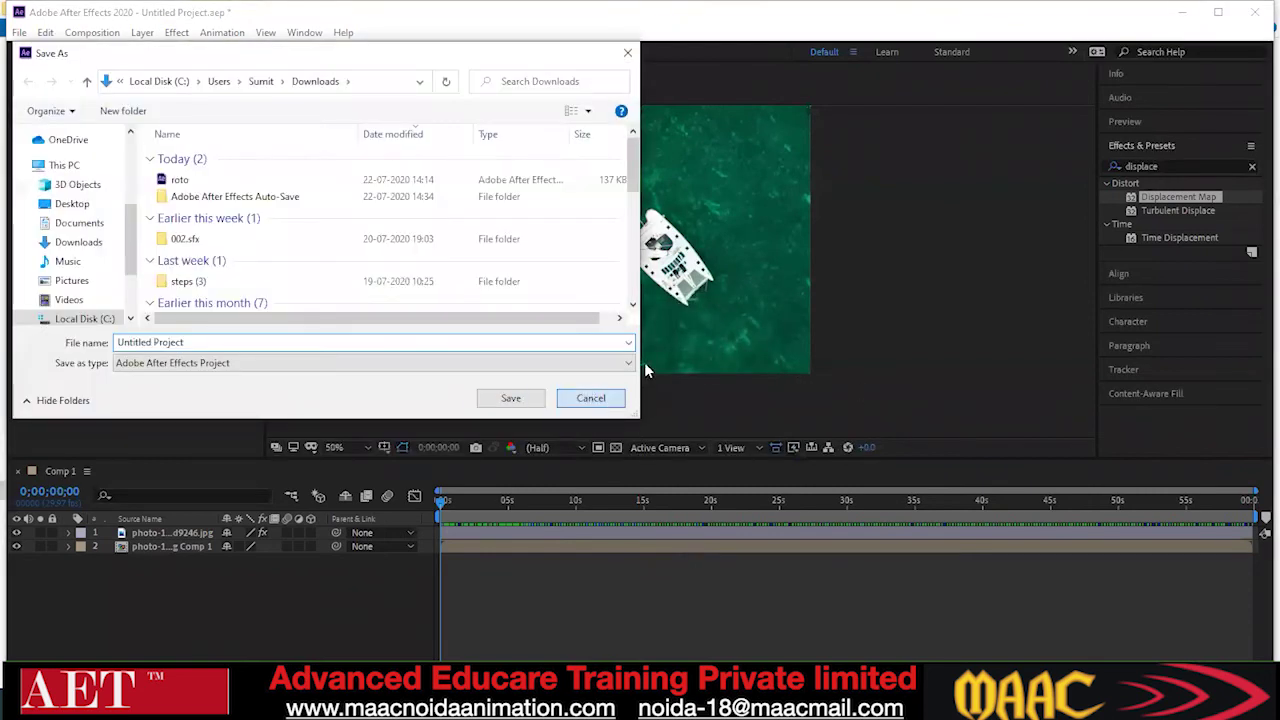
key("Escape")
Close the untitled project without saving it, and open the roto project from the Downloads folder
left_click(1254, 12)
left_click(690, 371)
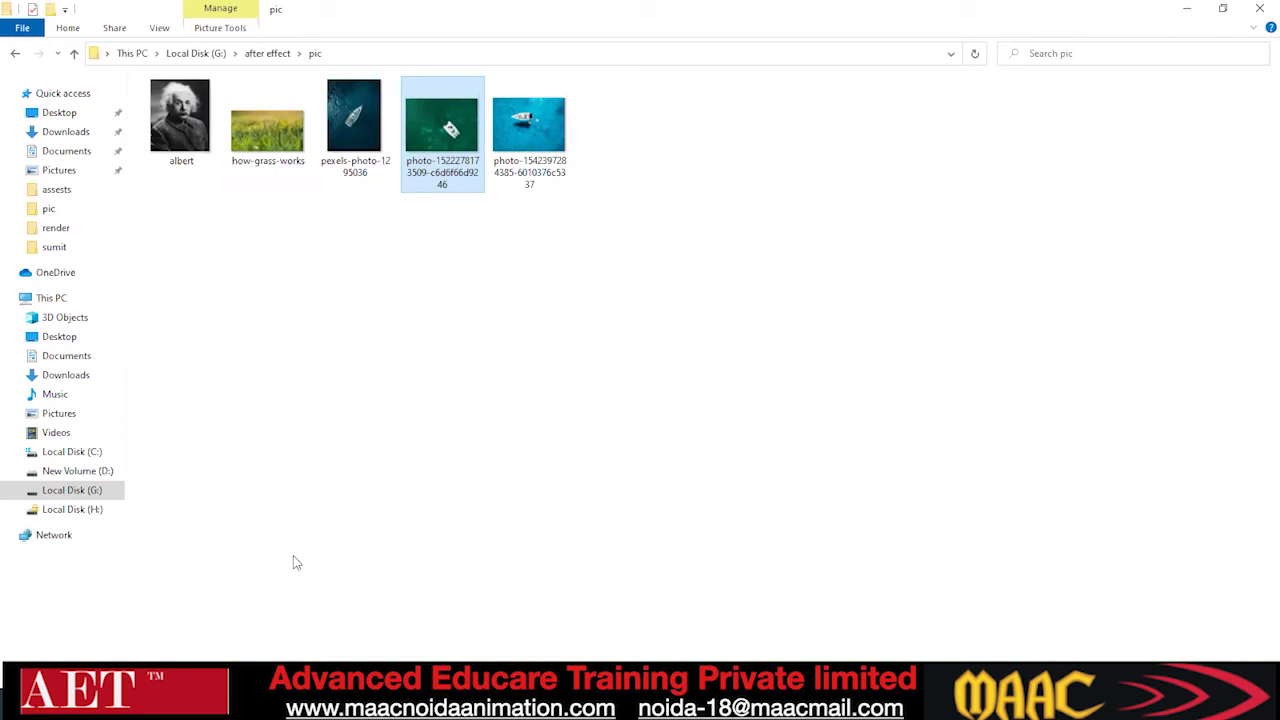
left_click(60, 132)
double_click(200, 127)
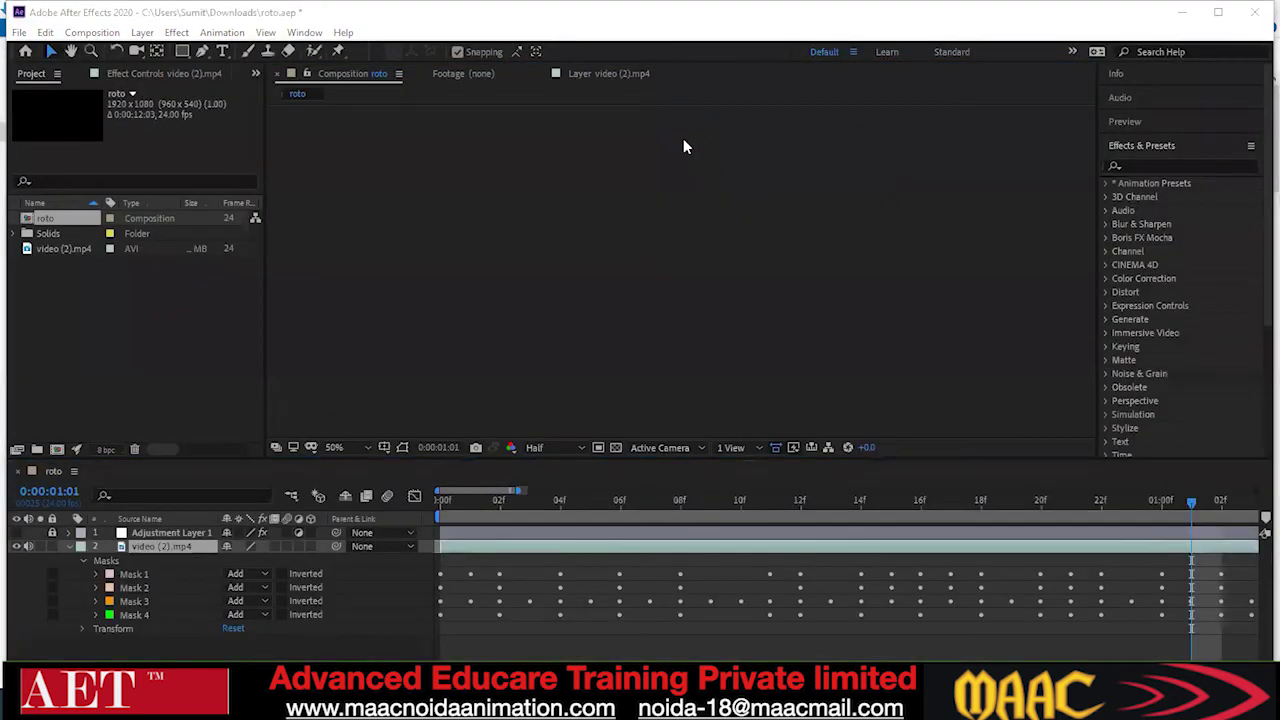
Display the mask paths of the selected video layer in the roto composition and centre the masked man in view
scroll(526, 240, "down", 6)
scroll(625, 239, "up", 2)
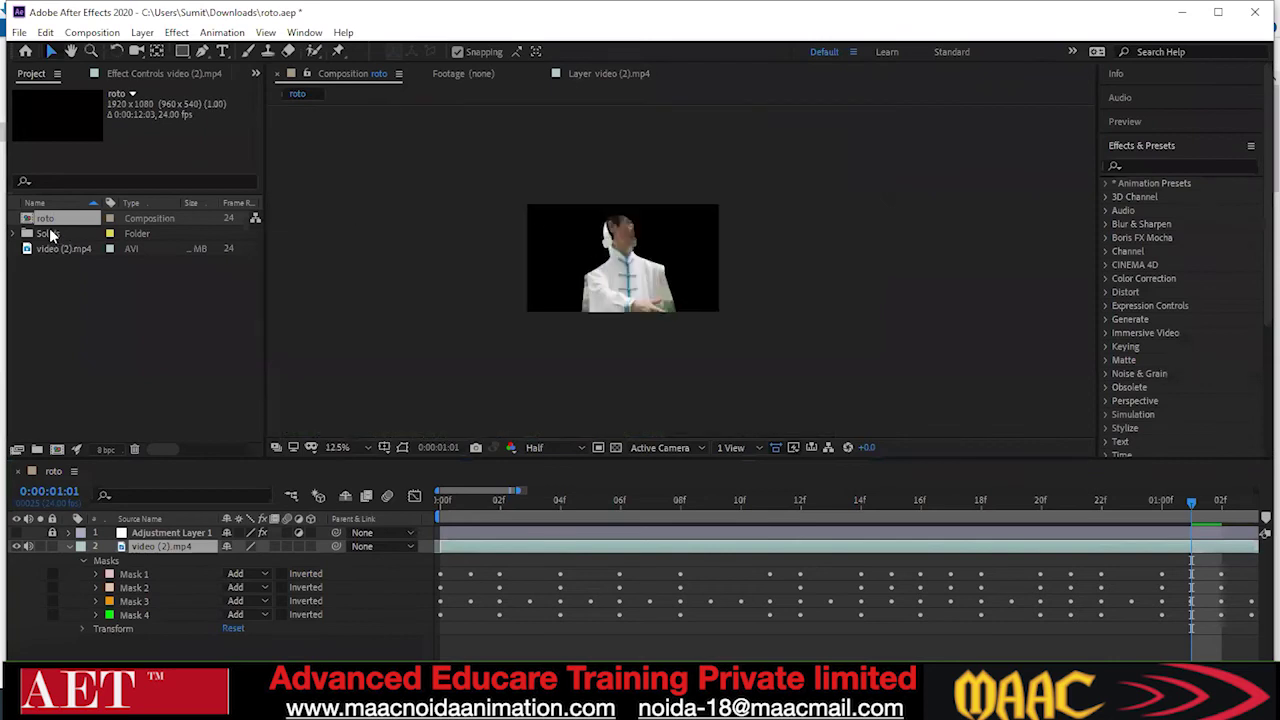
left_click(403, 447)
scroll(680, 243, "up", 6)
left_click_drag(723, 273, 745, 277)
scroll(745, 277, "down", 4)
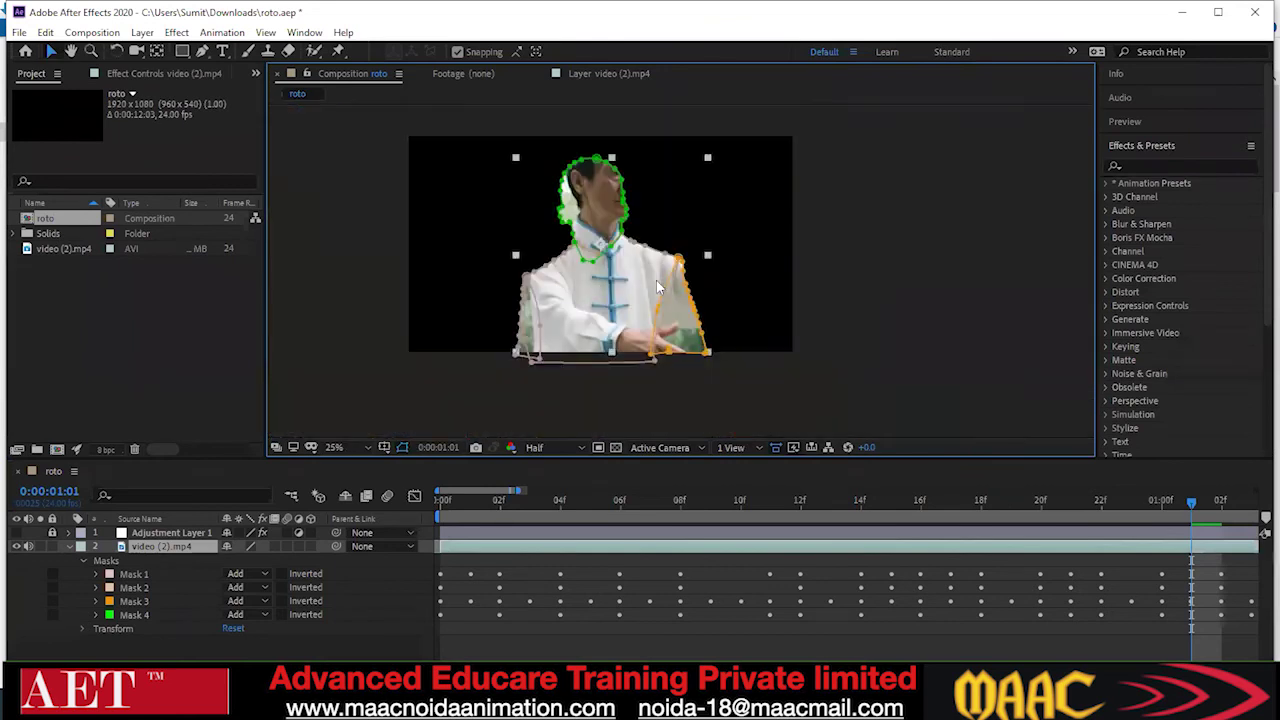
left_click_drag(656, 280, 713, 271)
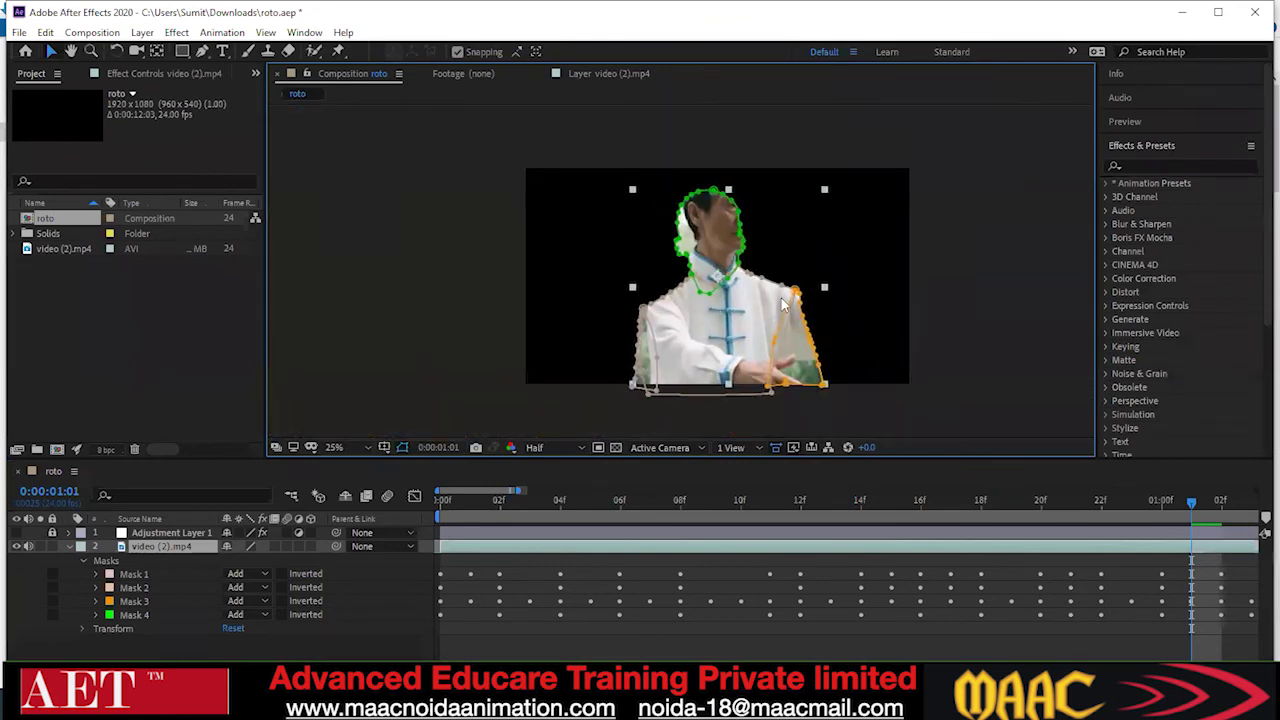
Examine closely how the mask outlines follow the man's head, chin, neck and collar
scroll(665, 255, "up", 2)
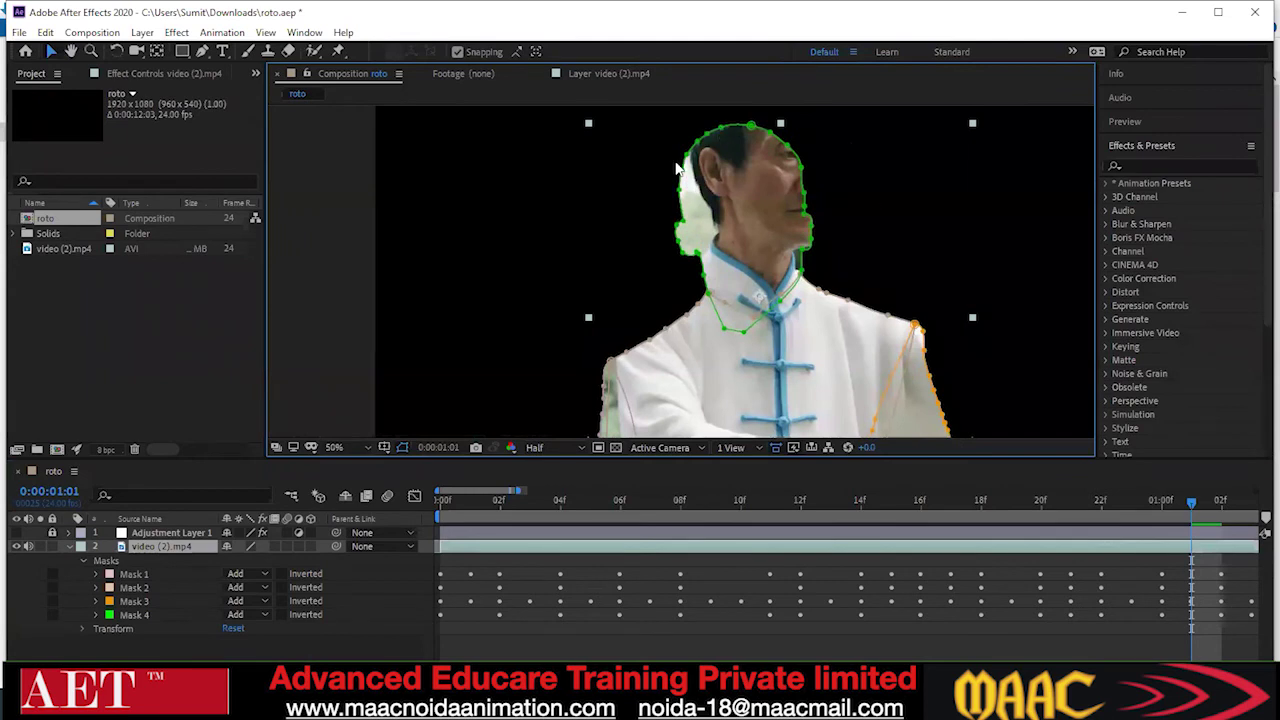
scroll(898, 332, "up", 2)
scroll(806, 239, "up", 2)
left_click_drag(806, 239, 765, 305)
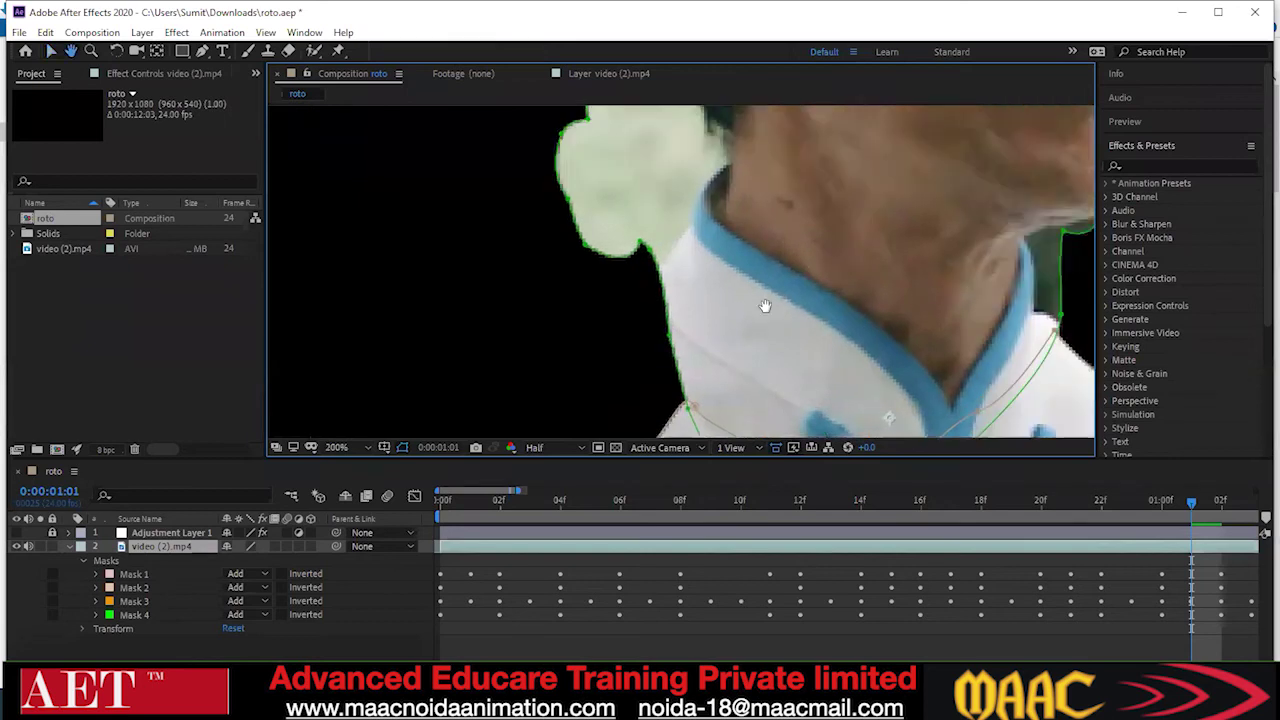
scroll(765, 305, "down", 2)
scroll(748, 300, "up", 2)
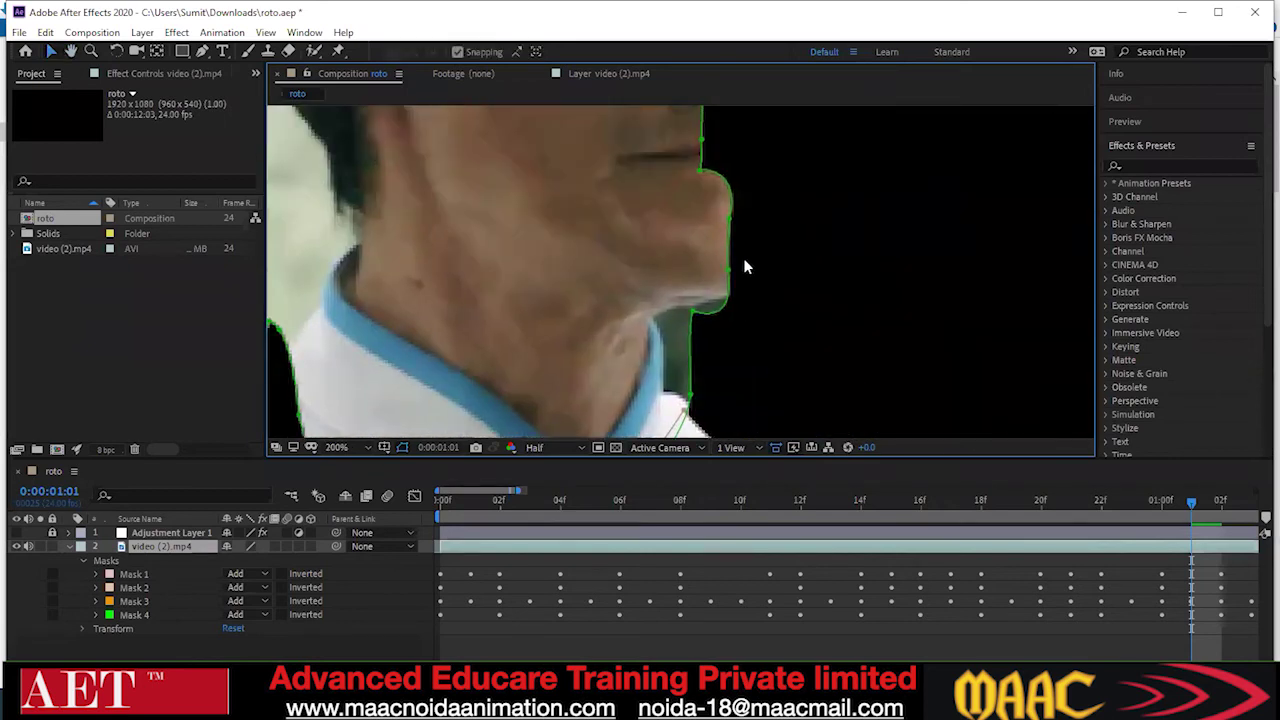
scroll(744, 260, "down", 1)
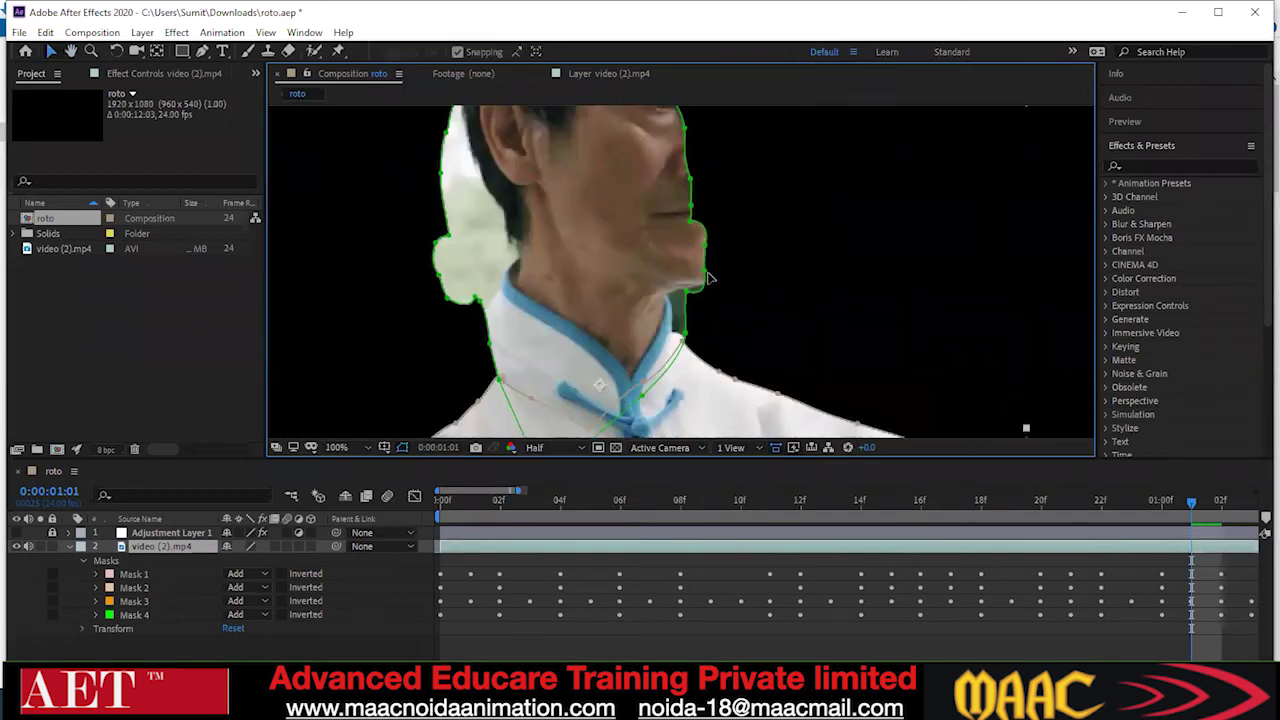
Import the video (2) clip of the man in a suit from the premier class footage folder on Local Disk (G:)
double_click(140, 296)
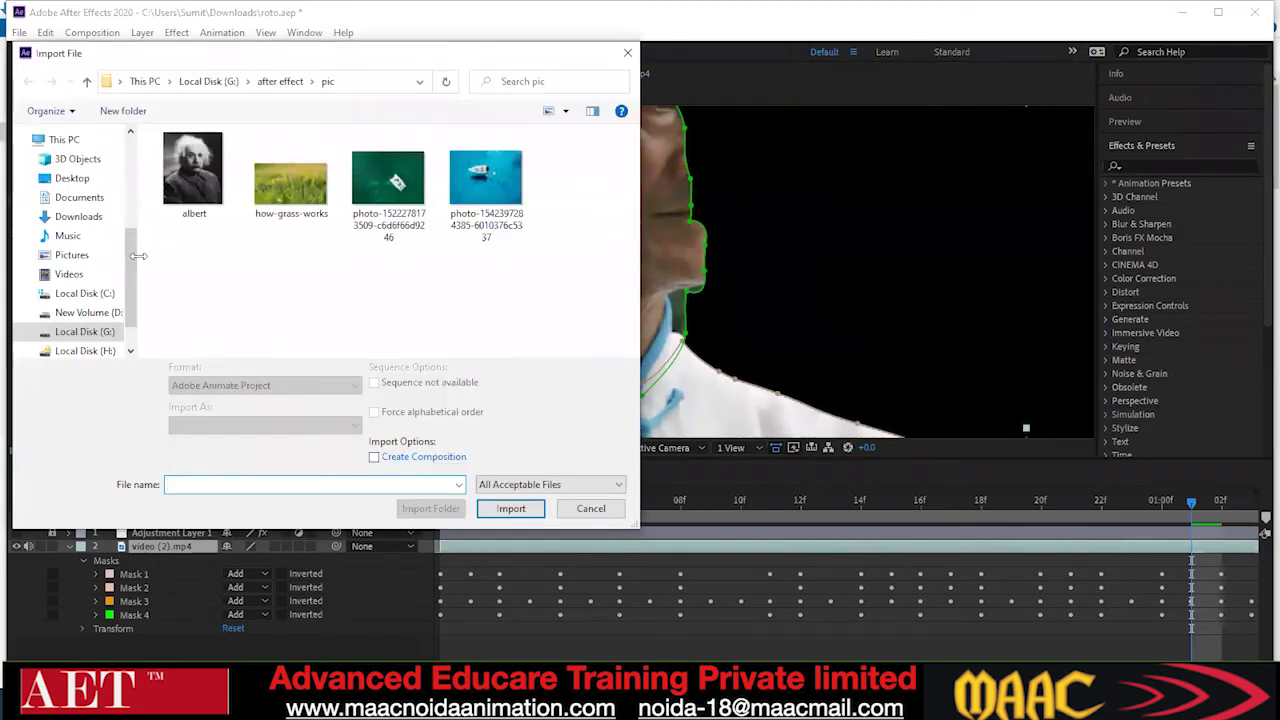
scroll(126, 341, "down", 1)
mouse_move(128, 314)
left_mouse_down()
mouse_move(130, 205)
mouse_move(130, 303)
left_mouse_up()
left_click(88, 82)
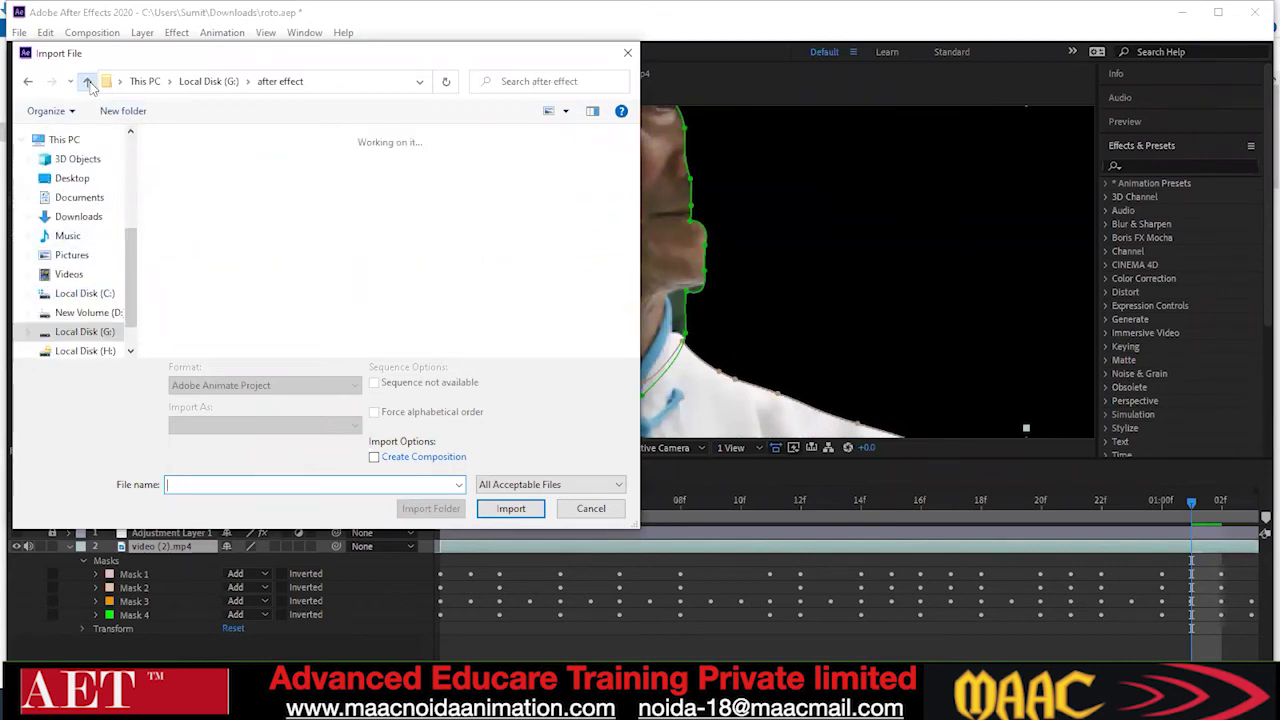
left_click(99, 336)
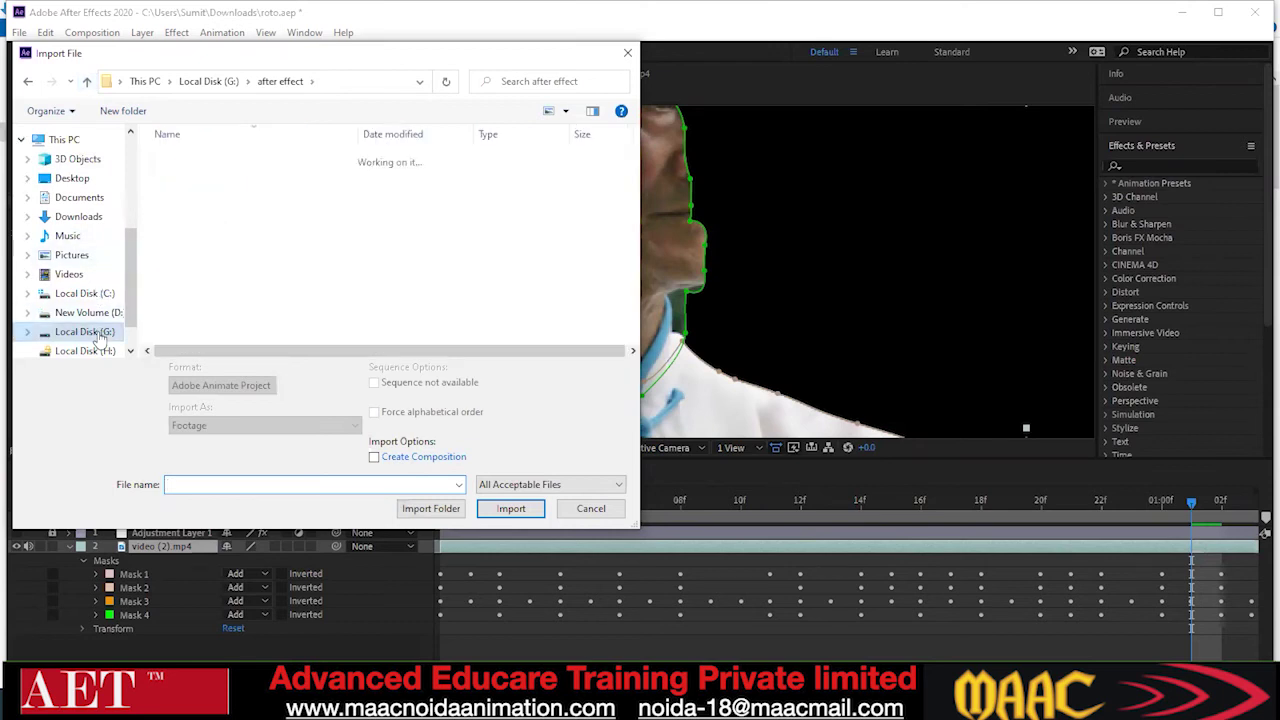
double_click(203, 209)
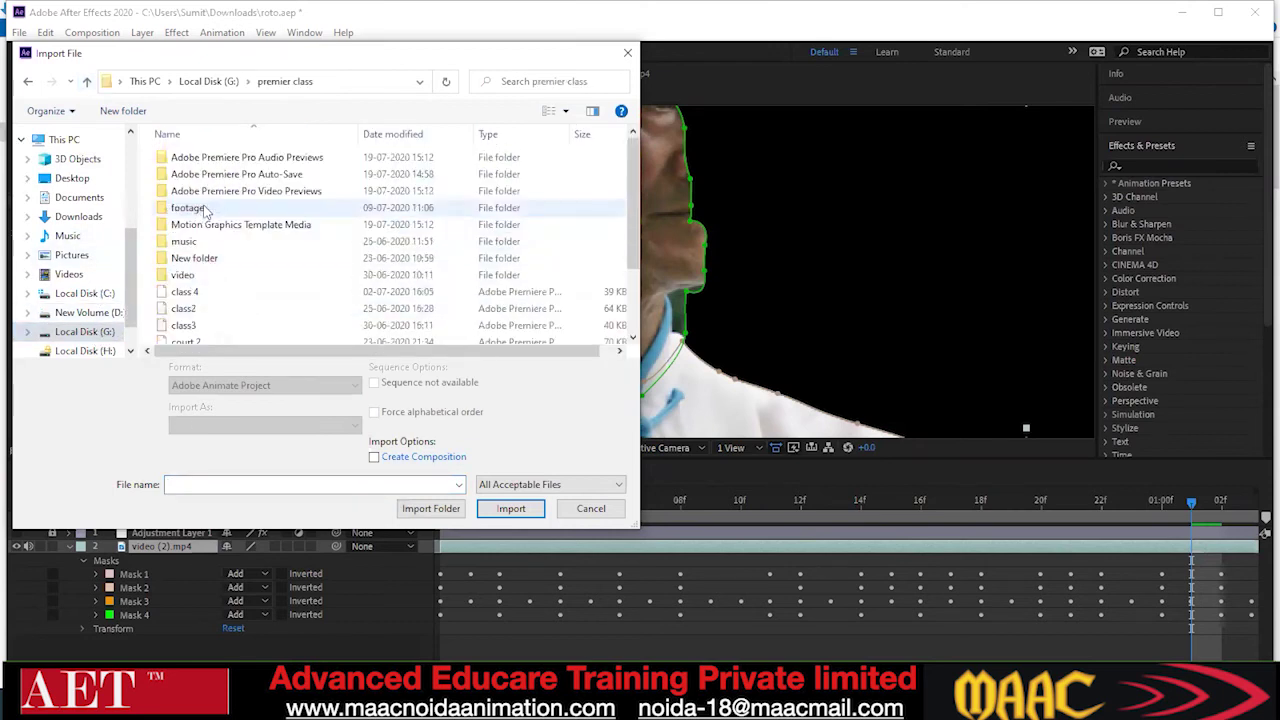
left_click(208, 176)
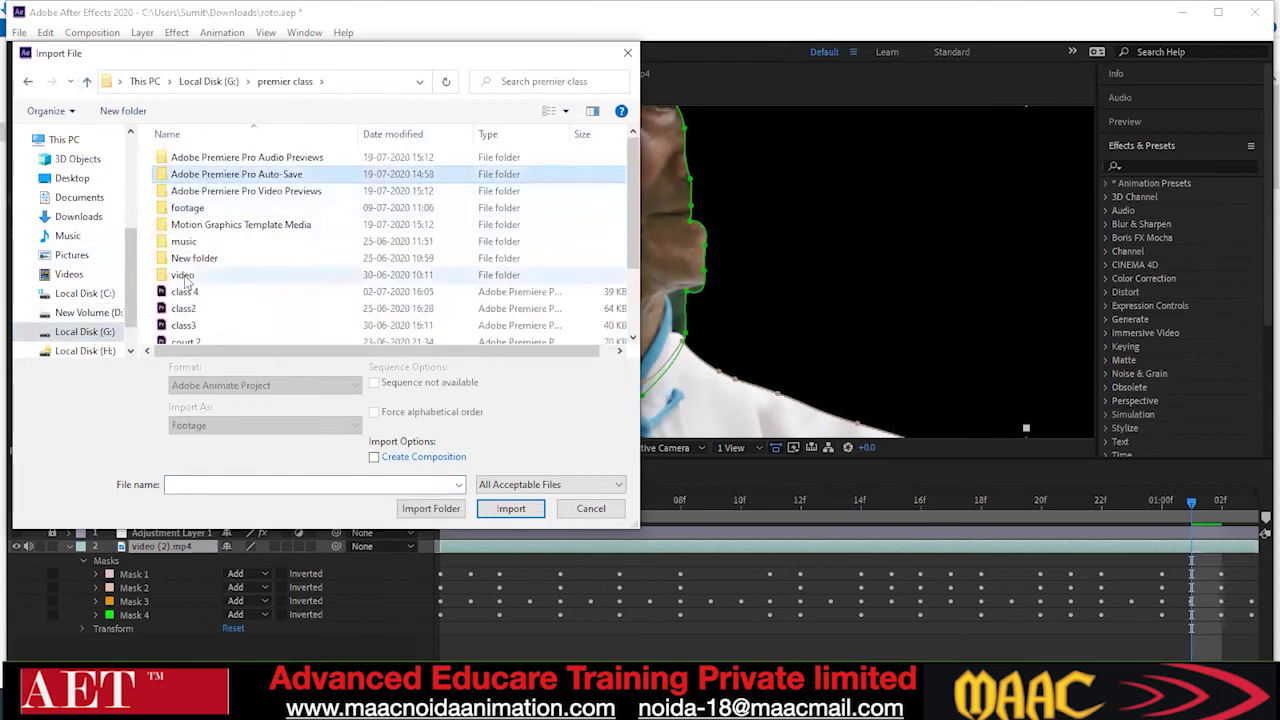
double_click(190, 208)
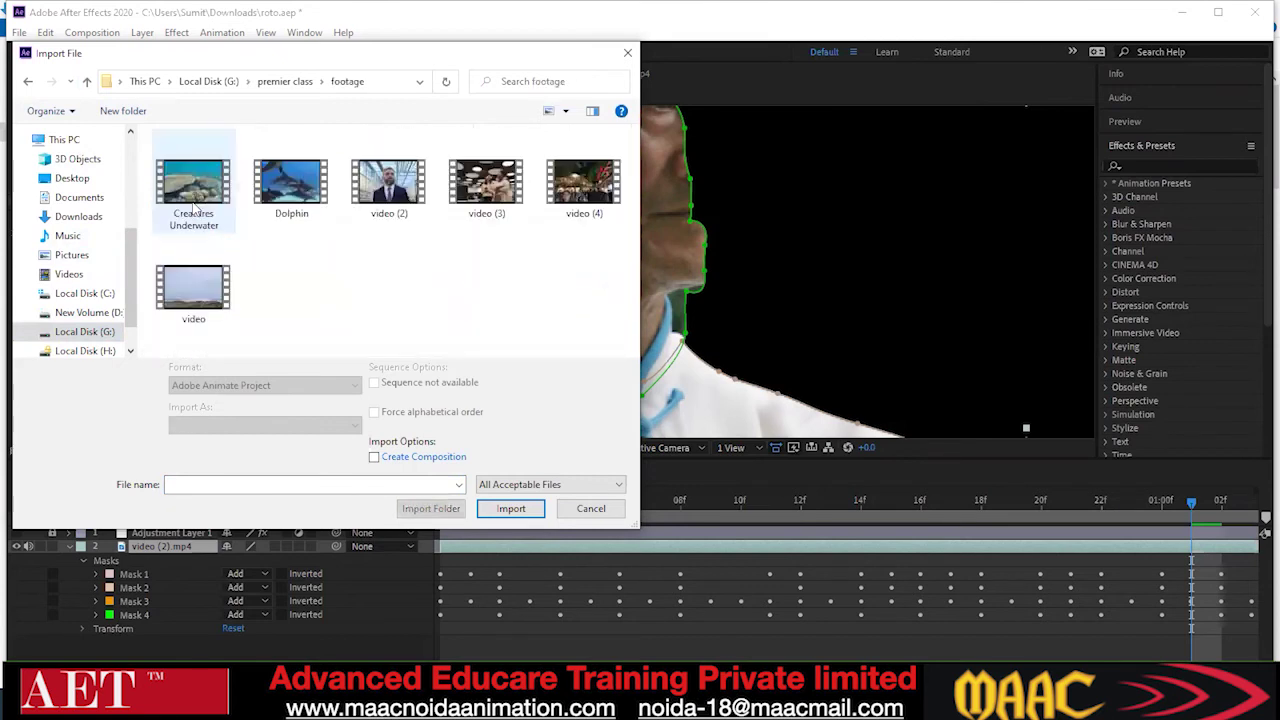
left_click(388, 182)
left_click(511, 508)
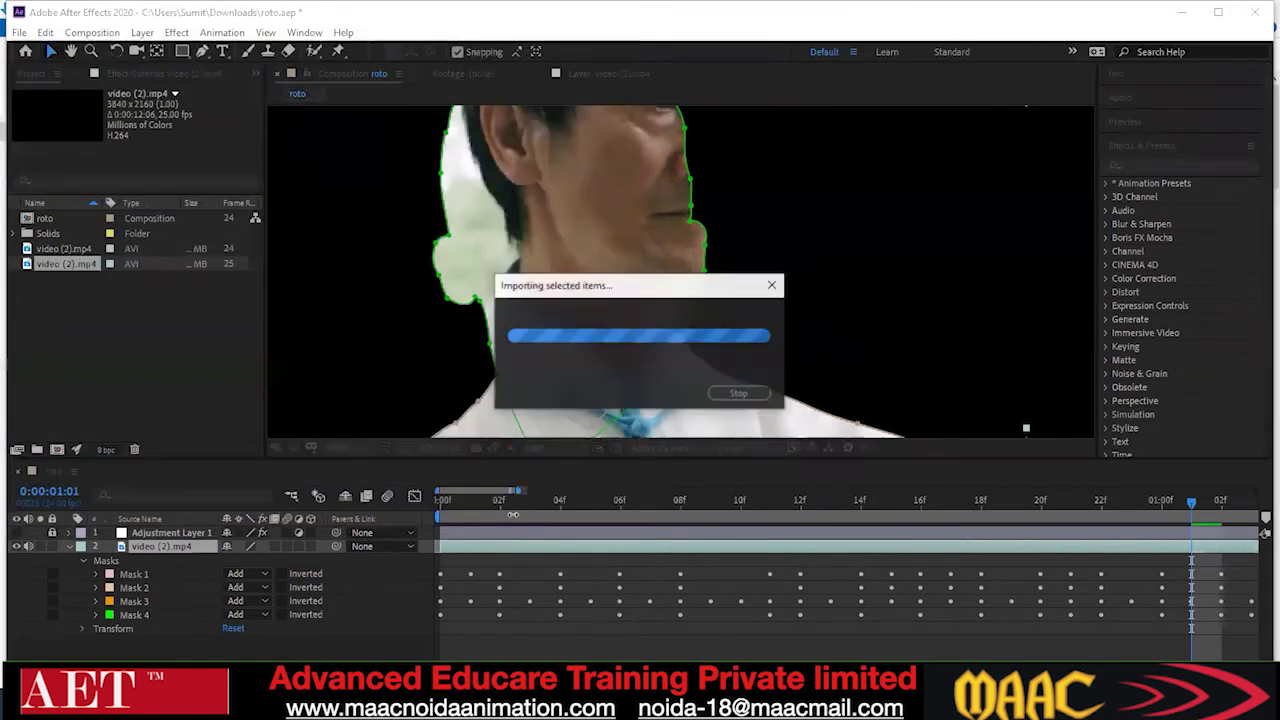
Add the imported video (2) clip as the lowest layer of the roto composition and hide the masked clip above it
left_click(68, 547)
left_click_drag(72, 270, 126, 628)
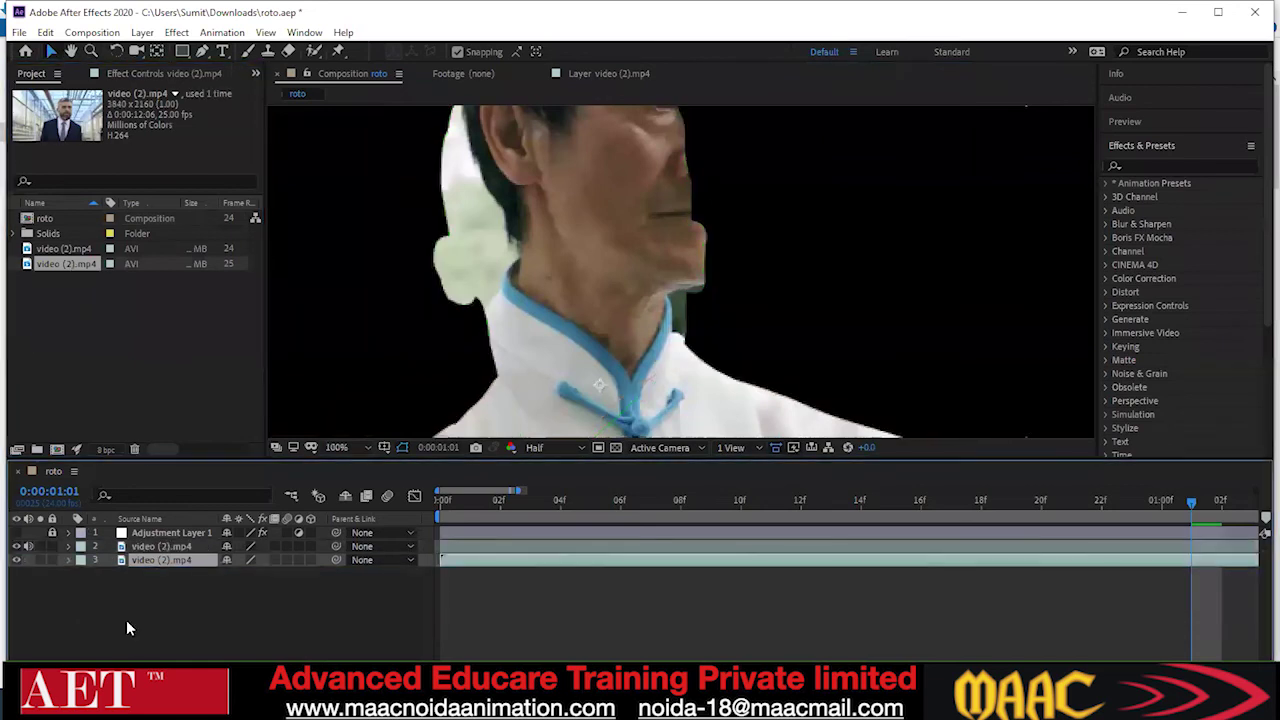
left_click(16, 546)
key("comma")
key("comma")
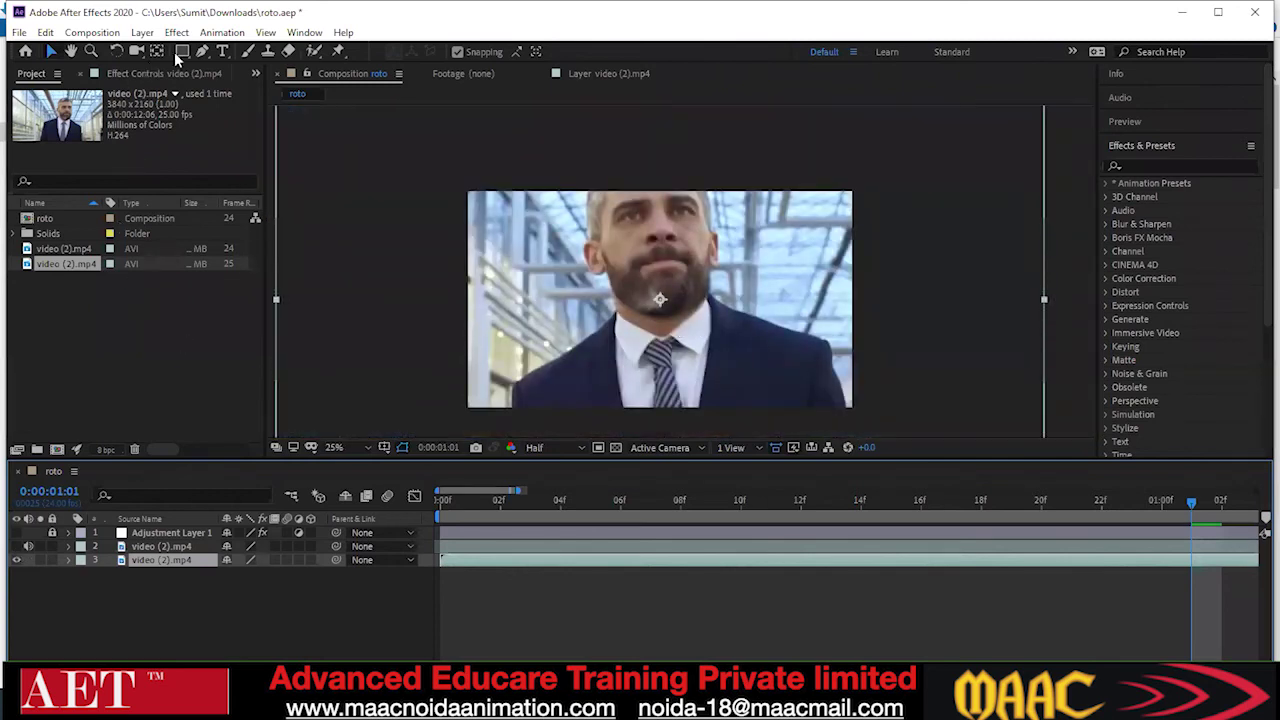
left_click(202, 51)
left_click_drag(602, 243, 567, 277)
scroll(562, 310, "up", 2)
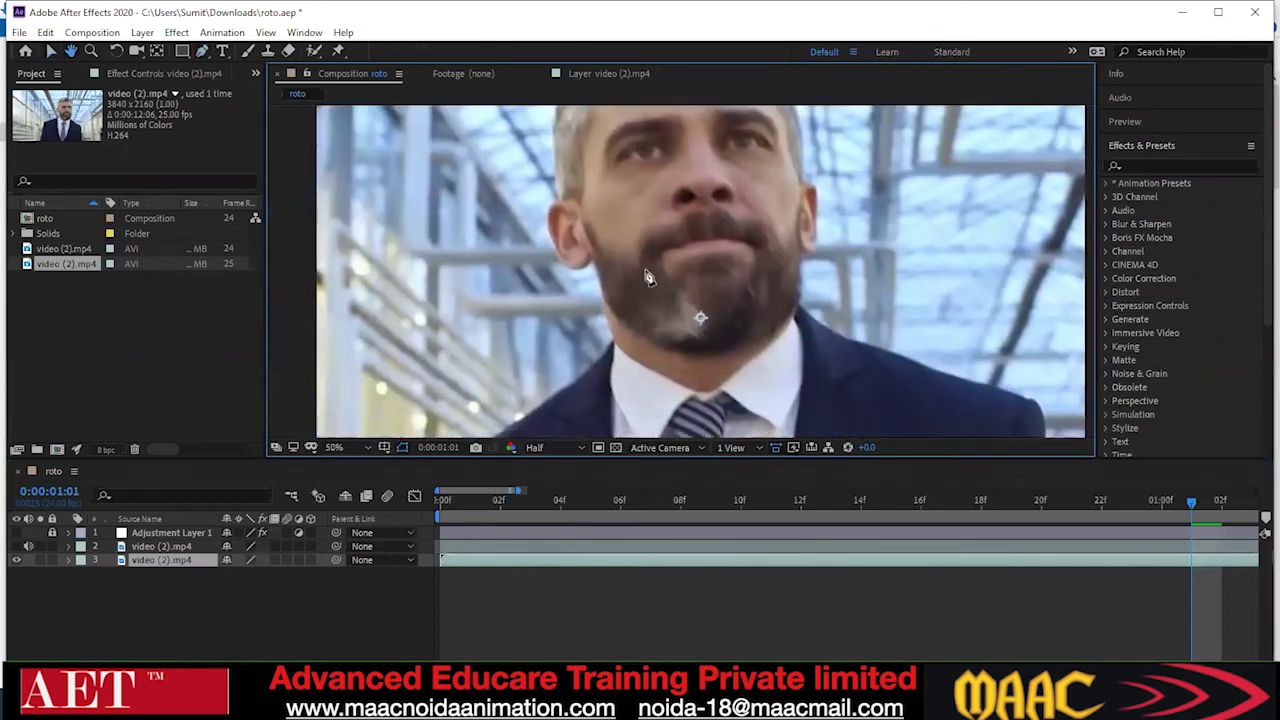
left_click(607, 365)
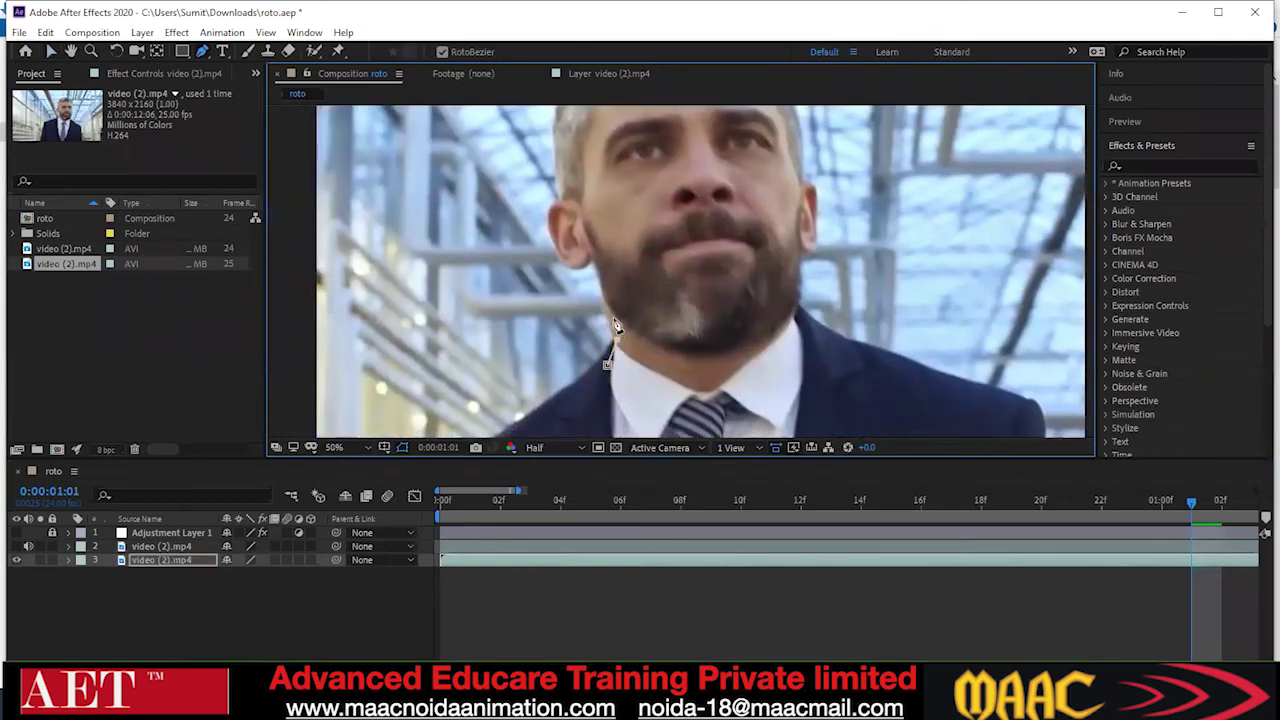
left_click(604, 298)
scroll(568, 265, "down", 4)
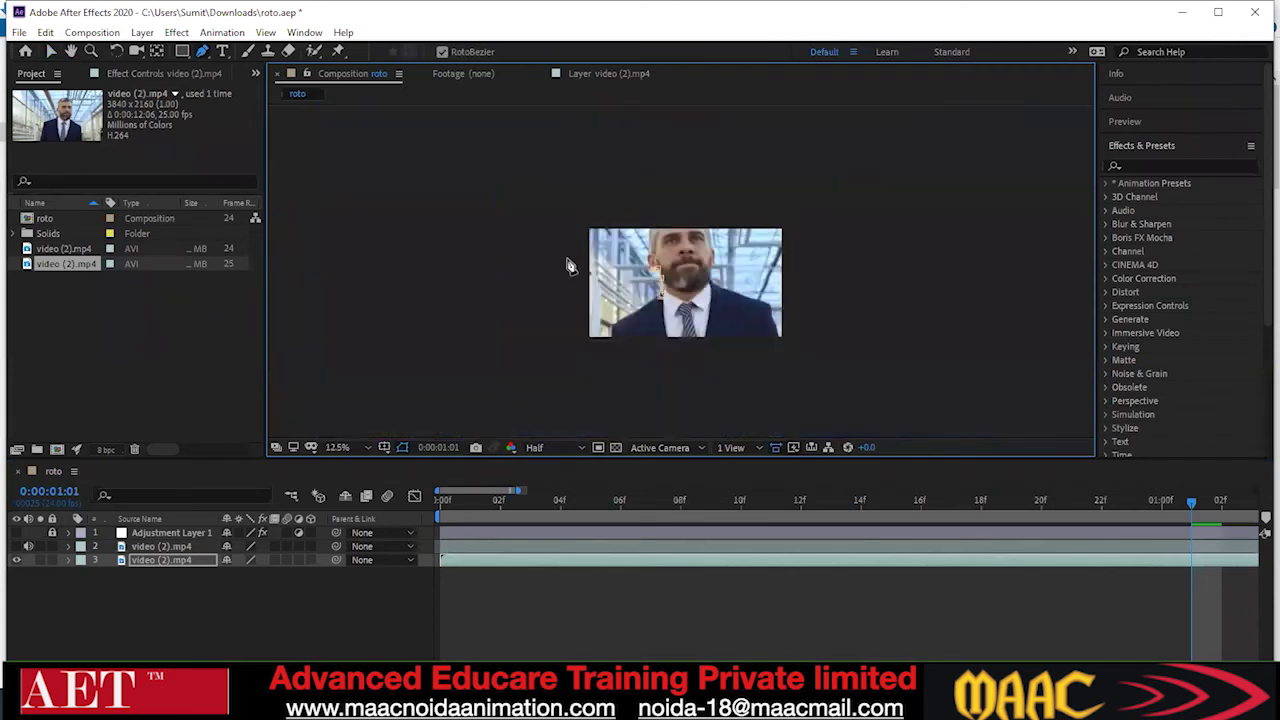
Set the preview resolution of the roto composition to Auto
left_click(51, 51)
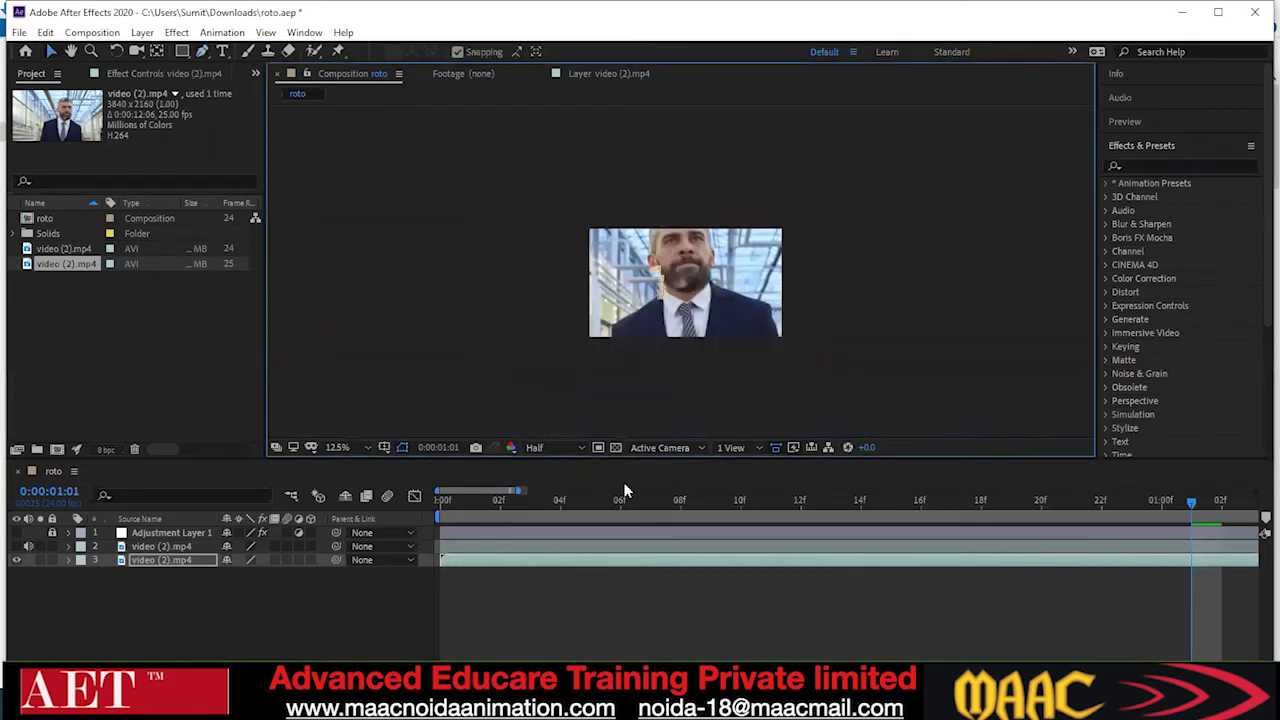
left_click(578, 450)
left_click(561, 552)
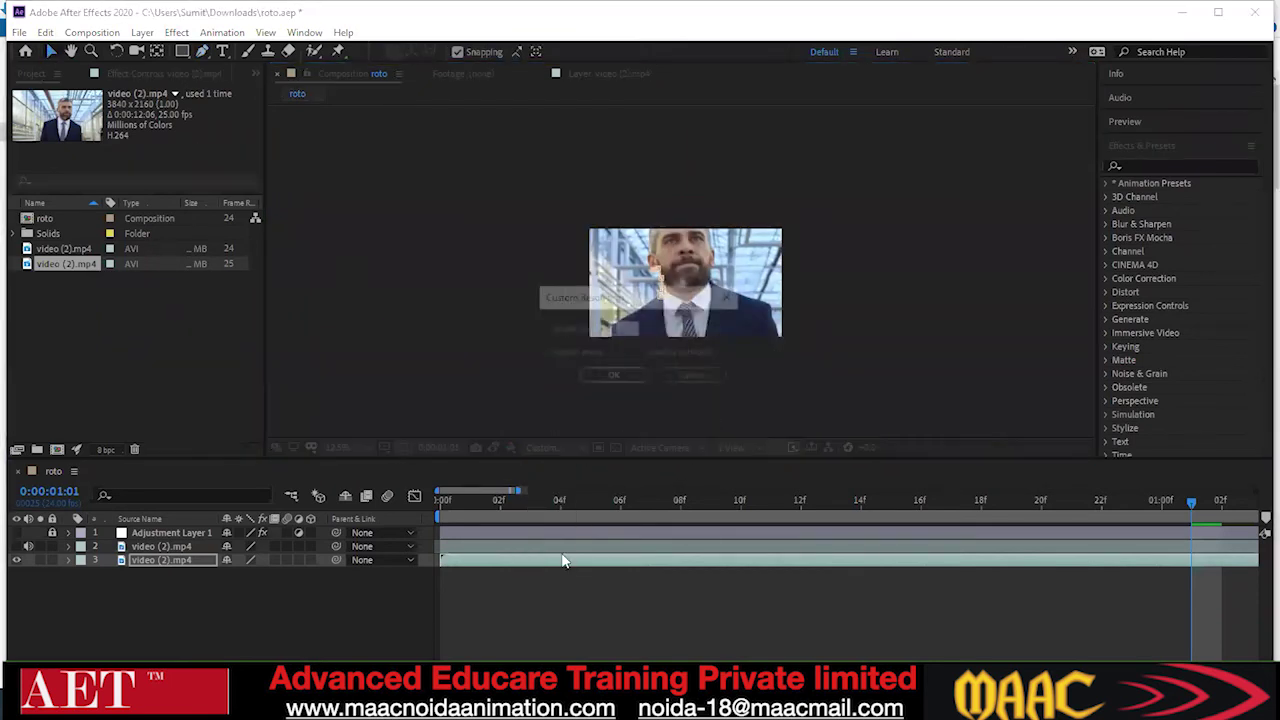
left_click(620, 385)
left_click(563, 450)
left_click(553, 466)
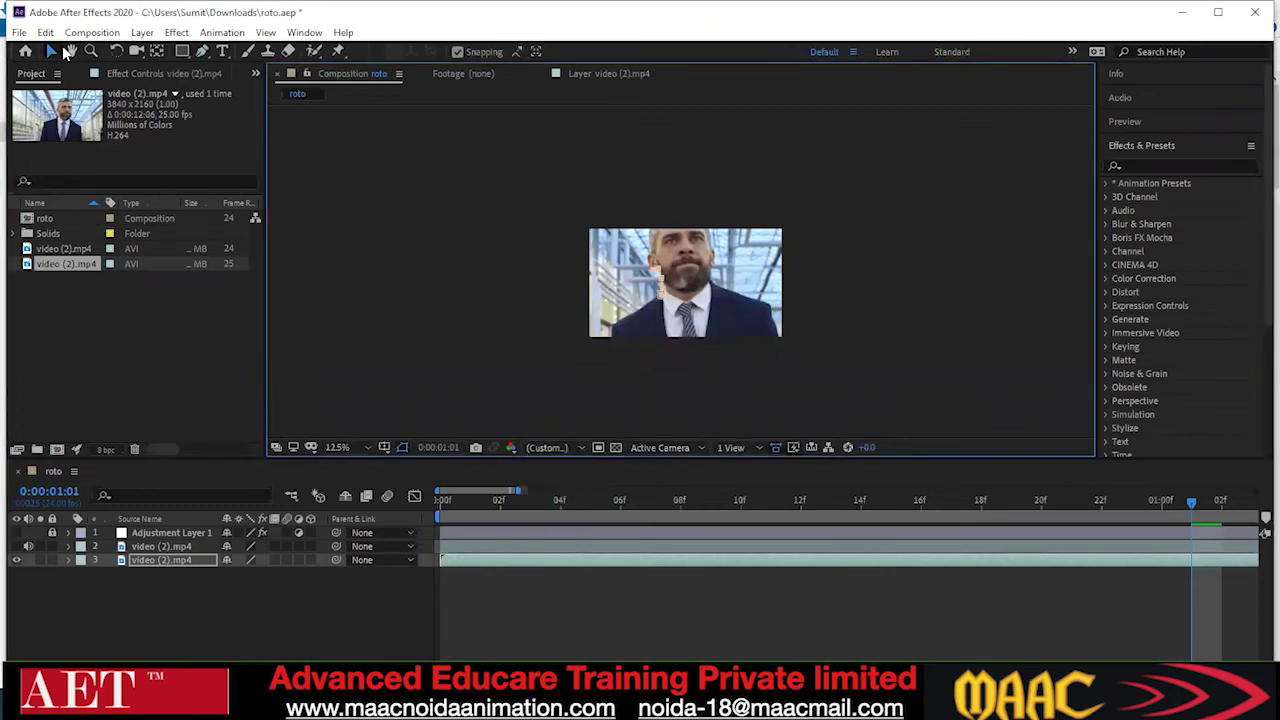
Move the lowest video layer slightly down in the roto composition and scale it down to show more of the man
left_click(609, 234)
left_click_drag(735, 292, 735, 314)
key("Return")
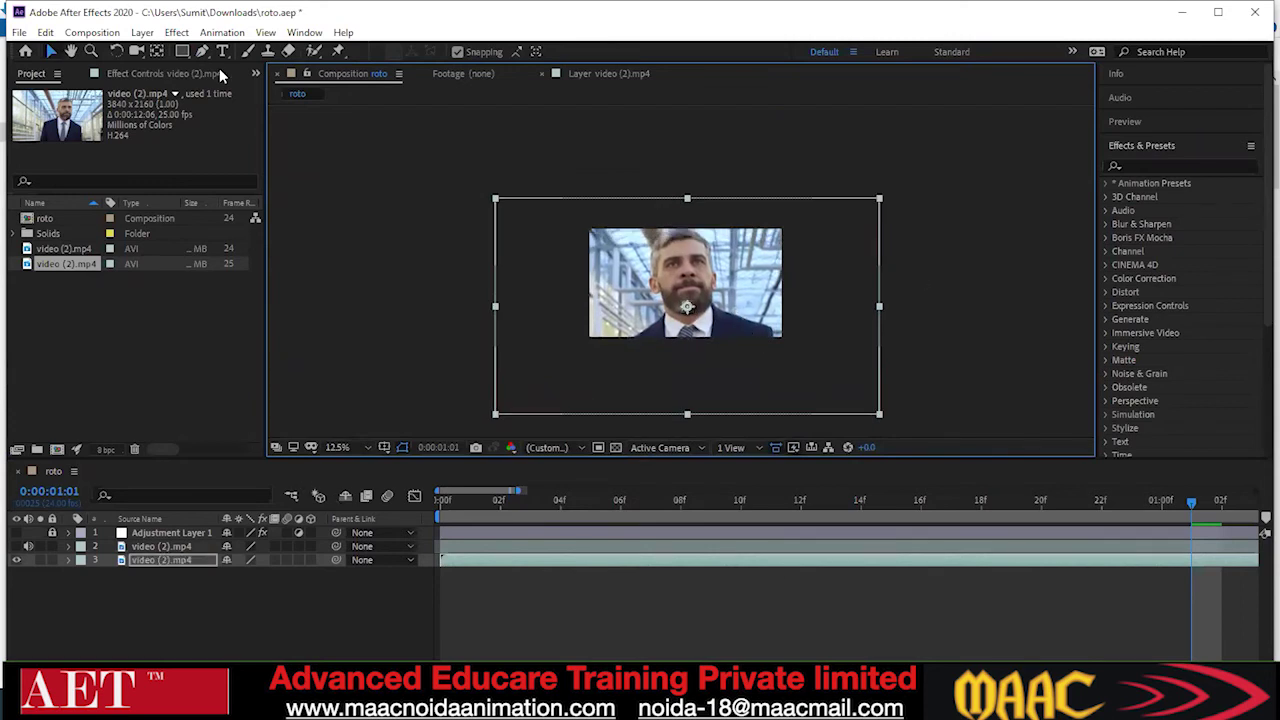
mouse_move(497, 199)
left_mouse_down()
mouse_move(526, 196)
mouse_move(515, 212)
left_mouse_up()
mouse_move(495, 415)
left_mouse_down()
mouse_move(517, 391)
mouse_move(506, 400)
left_mouse_up()
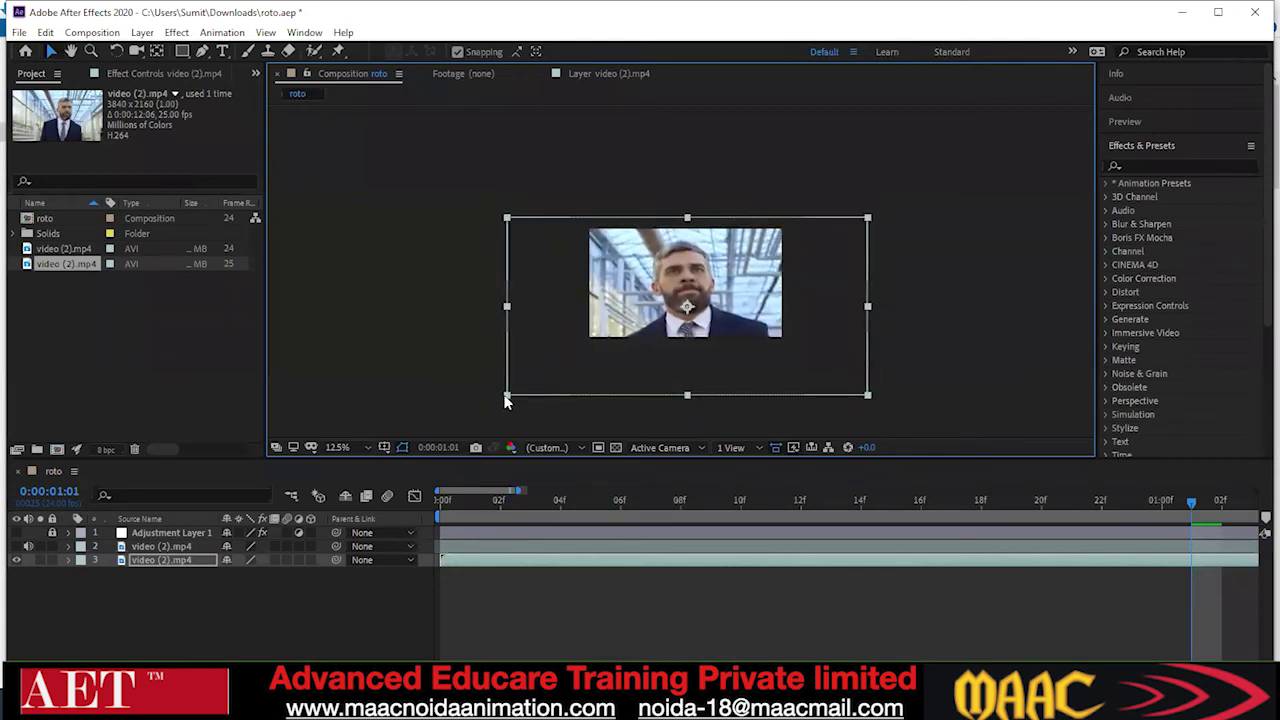
Create a new 3840 × 2160 px composition and add the 25 fps video (2) clip to it
right_click(65, 340)
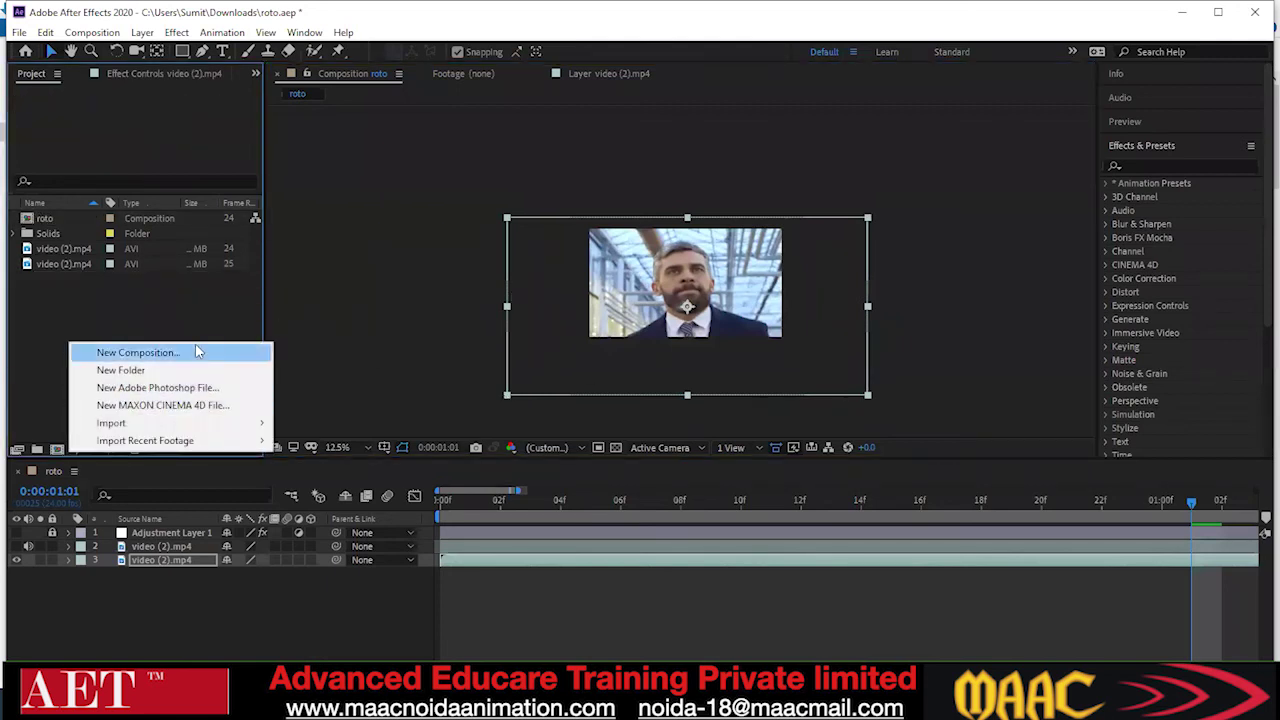
left_click(46, 263)
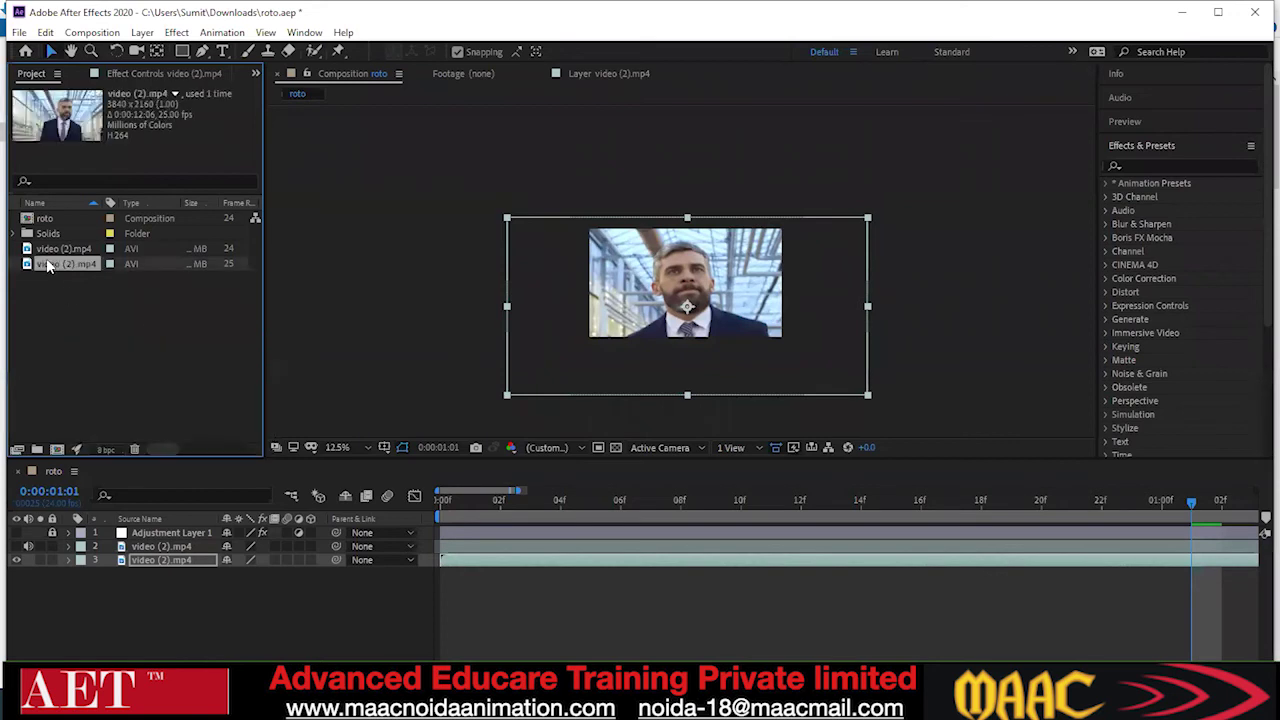
right_click(91, 334)
left_click(158, 346)
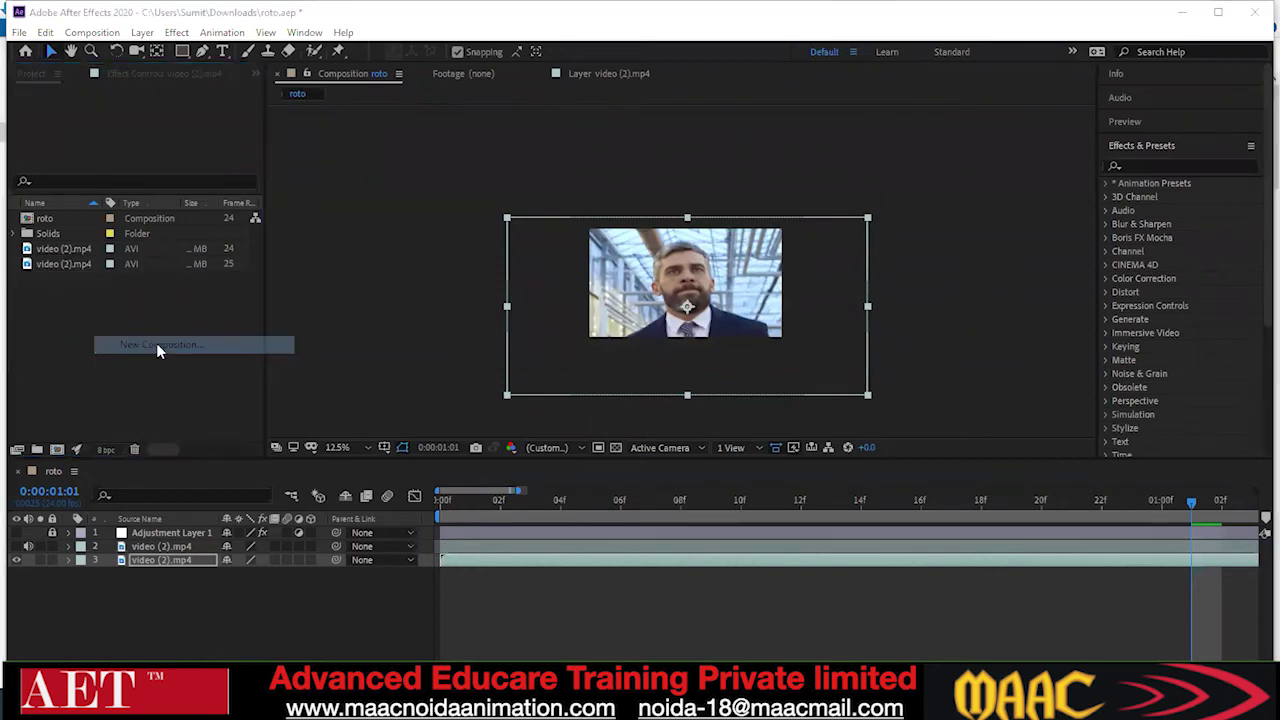
left_click(737, 195)
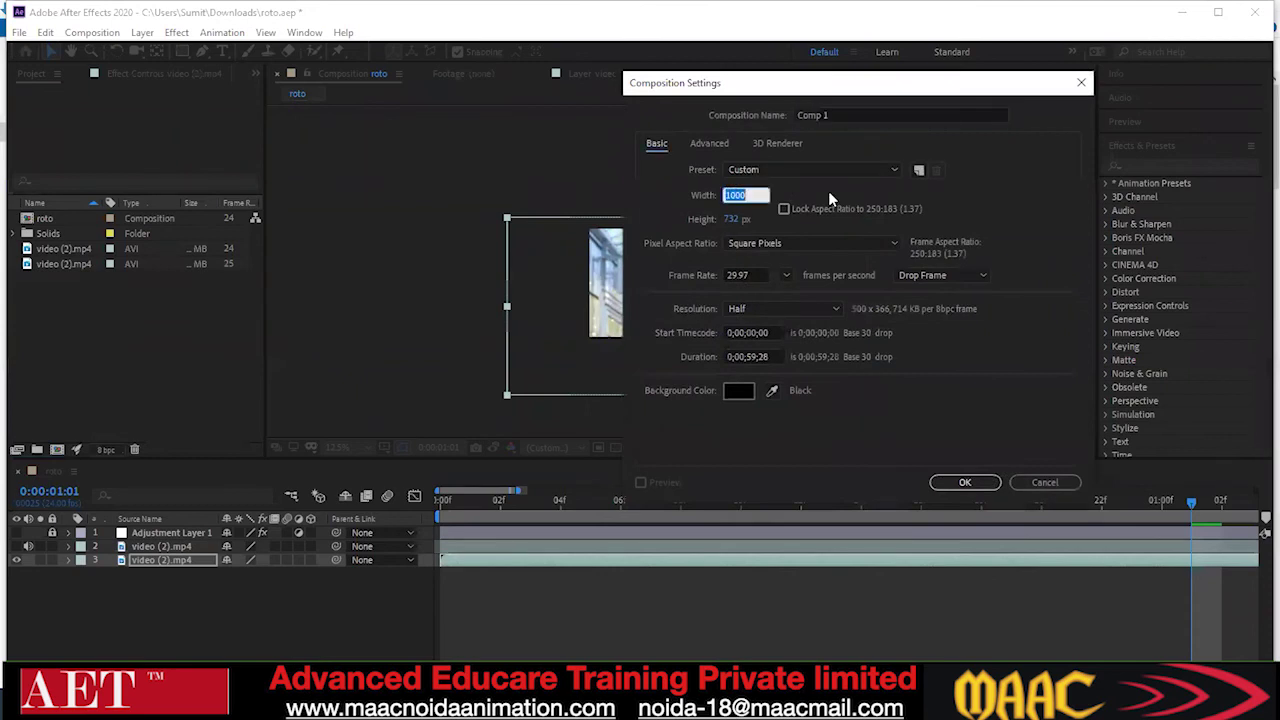
type("3840")
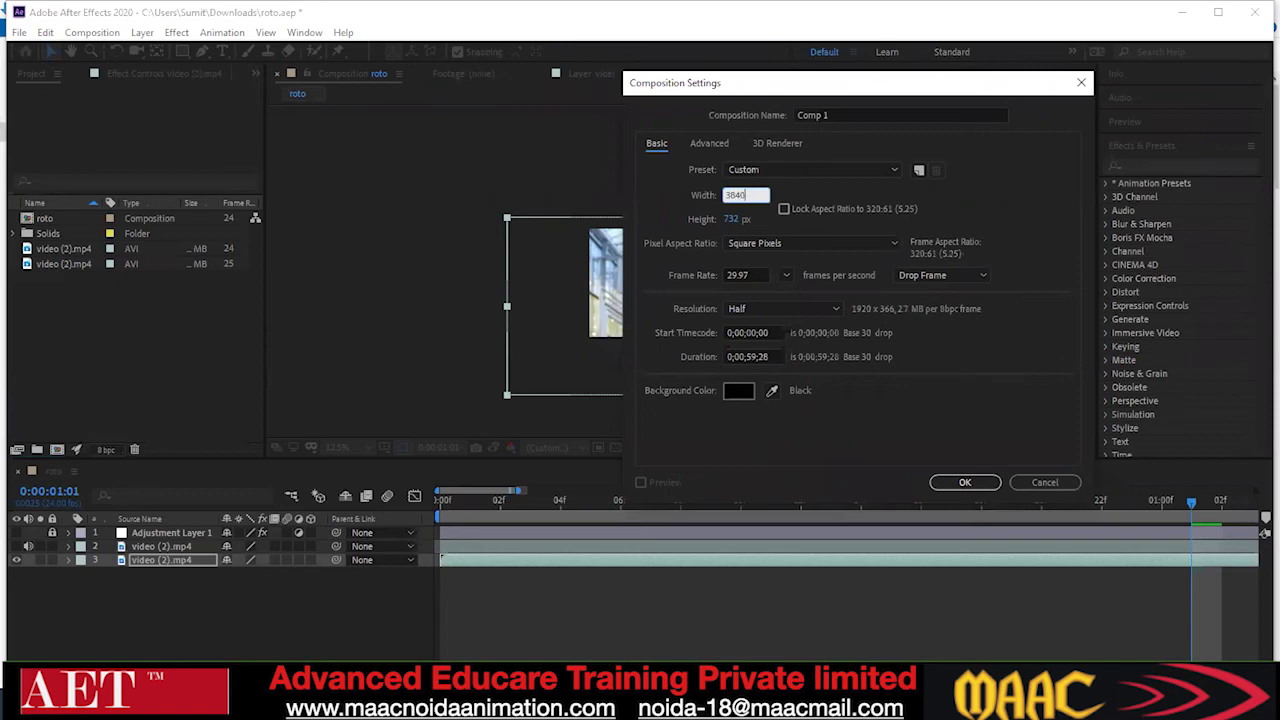
left_click(732, 219)
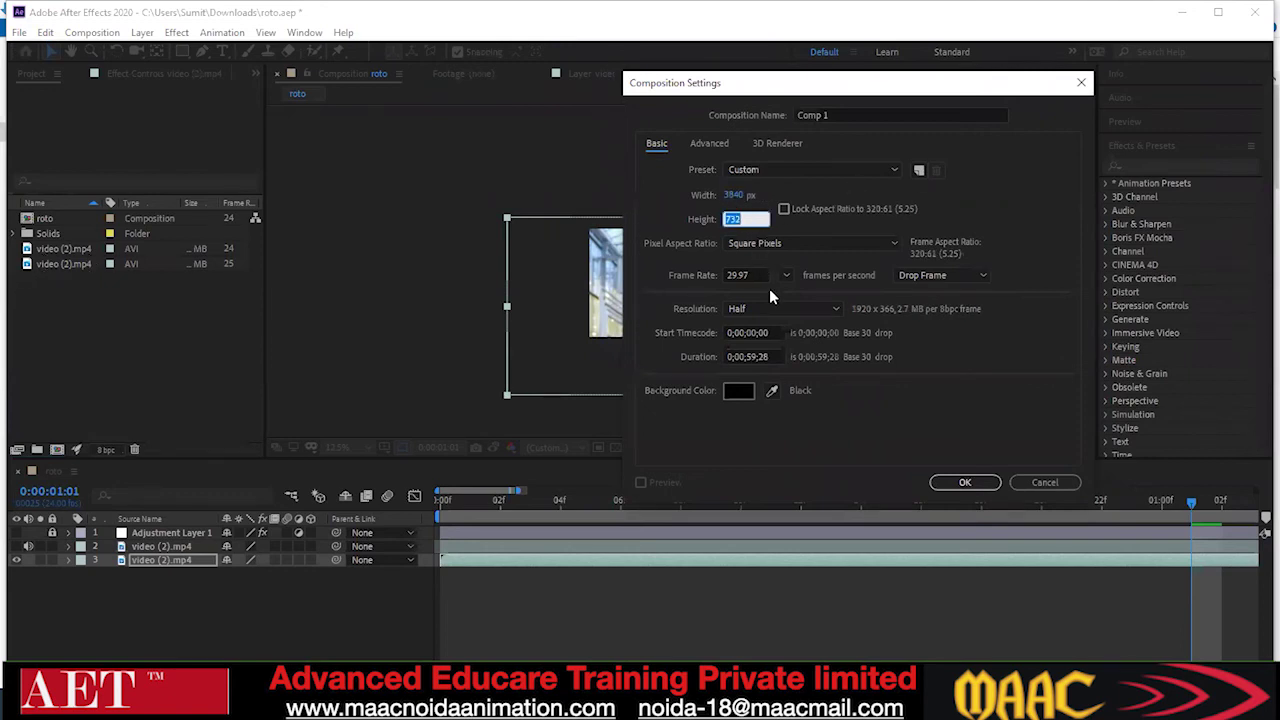
key("BackSpace")
type("216")
type("0")
key("Return")
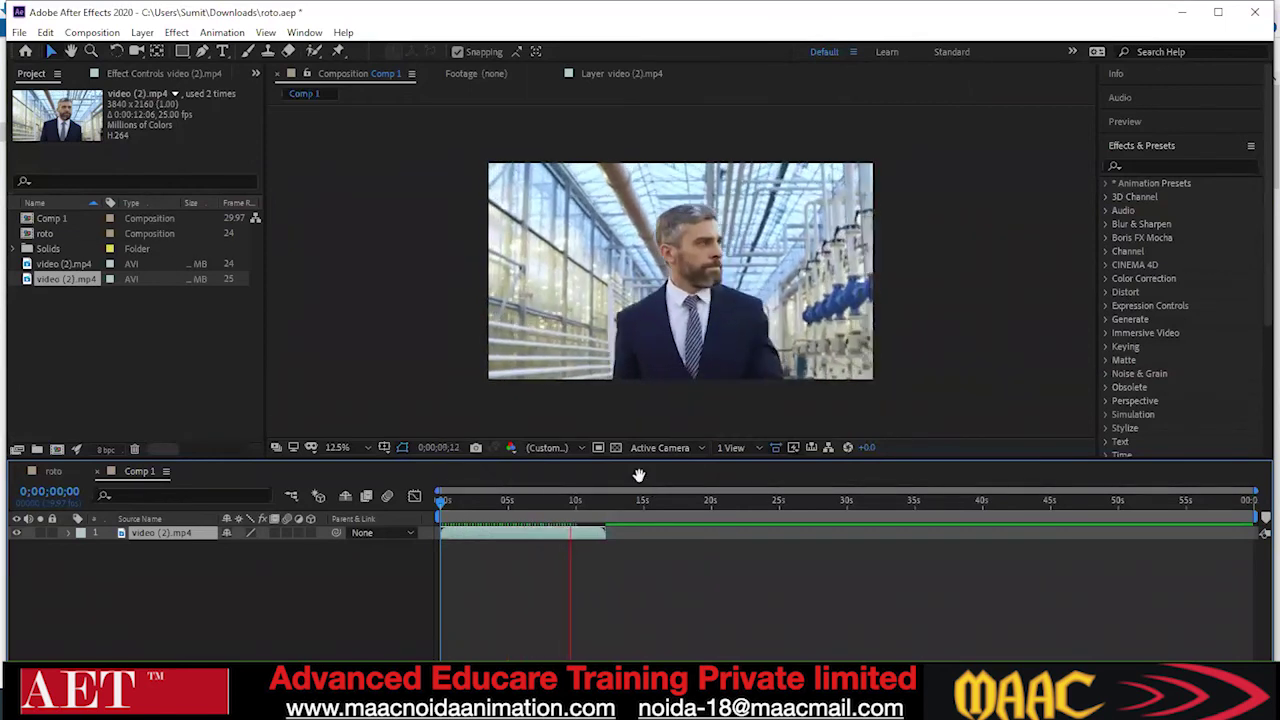
Stop the clip's preview and return the playhead to 0;00;00;00
key("space")
left_click_drag(574, 508, 440, 517)
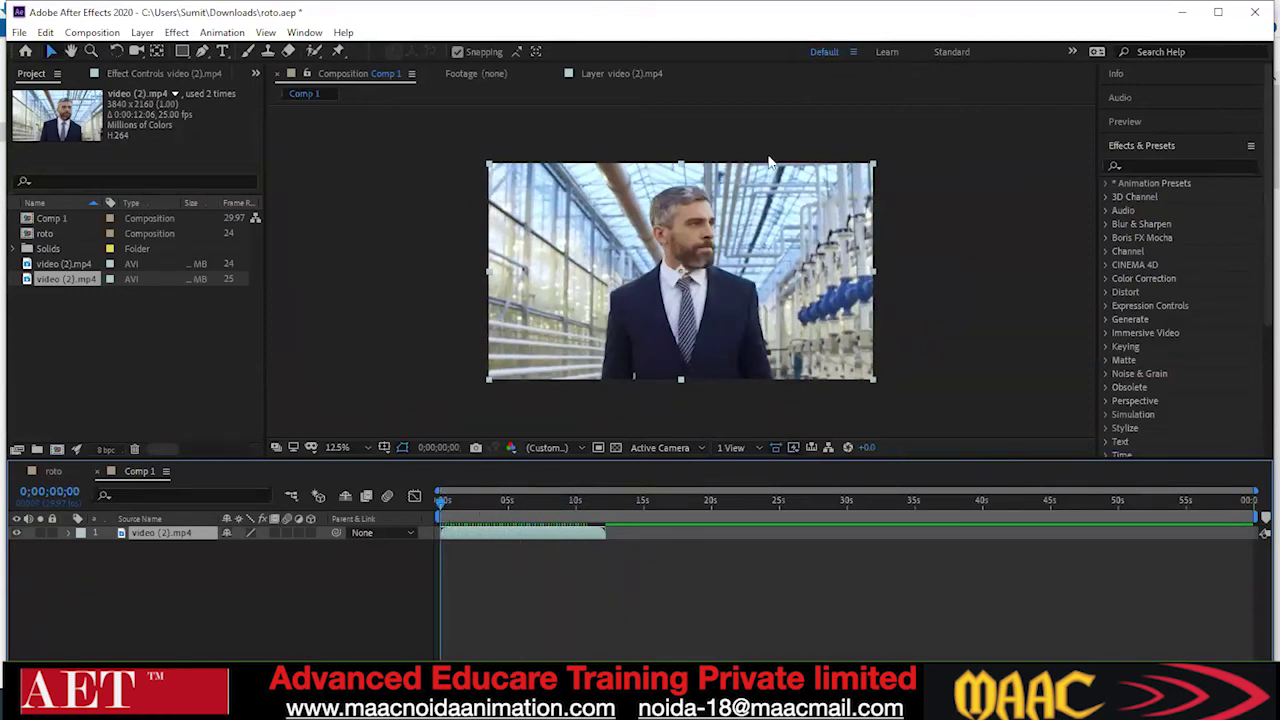
Start a RotoBezier mask at the man's collar and trace it up the neck, around the ear and along the side hair
left_click(202, 51)
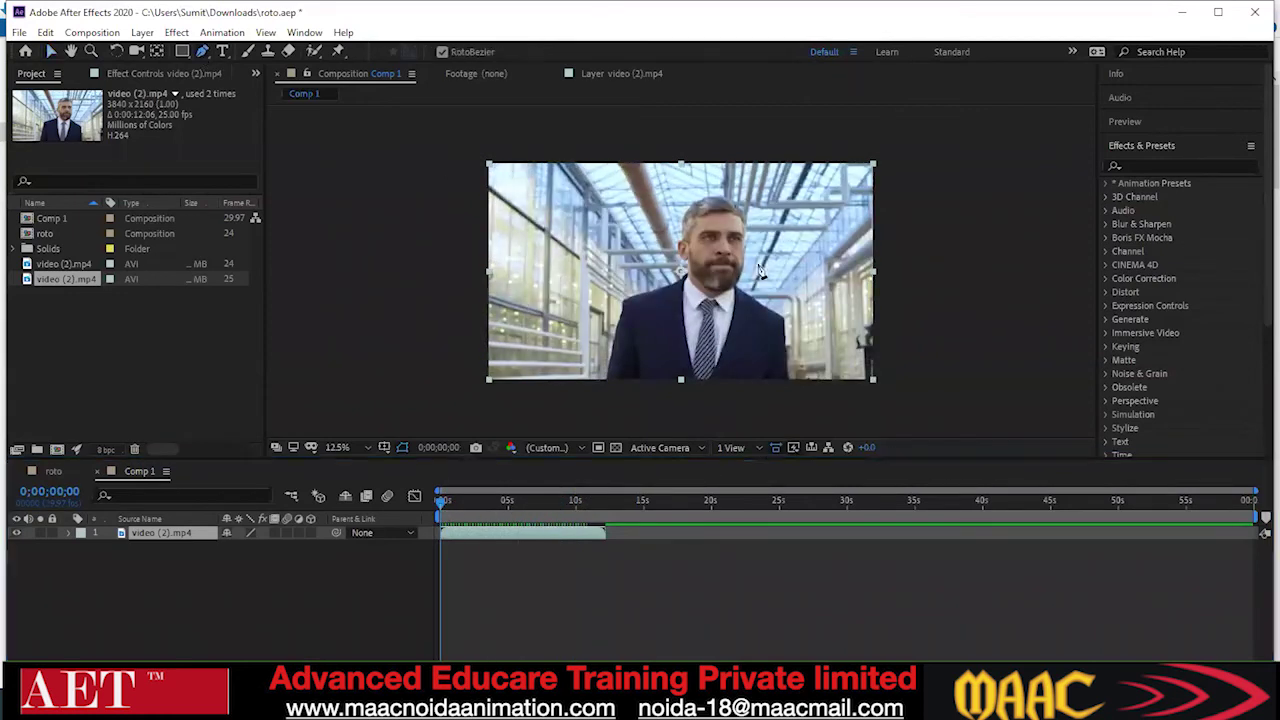
scroll(647, 305, "up", 4)
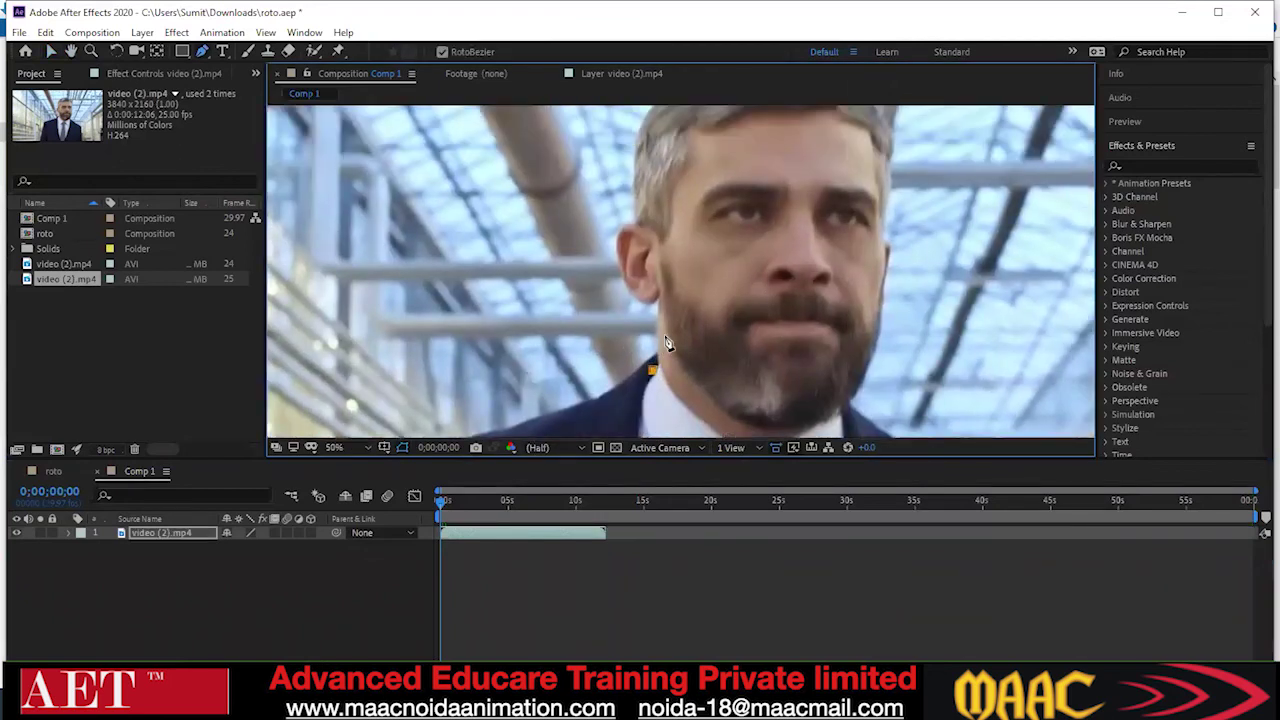
left_click(638, 298)
left_click_drag(636, 282, 628, 347)
left_click(611, 327)
left_click(620, 294)
left_click(626, 256)
left_click(630, 228)
left_click(635, 203)
left_click(645, 173)
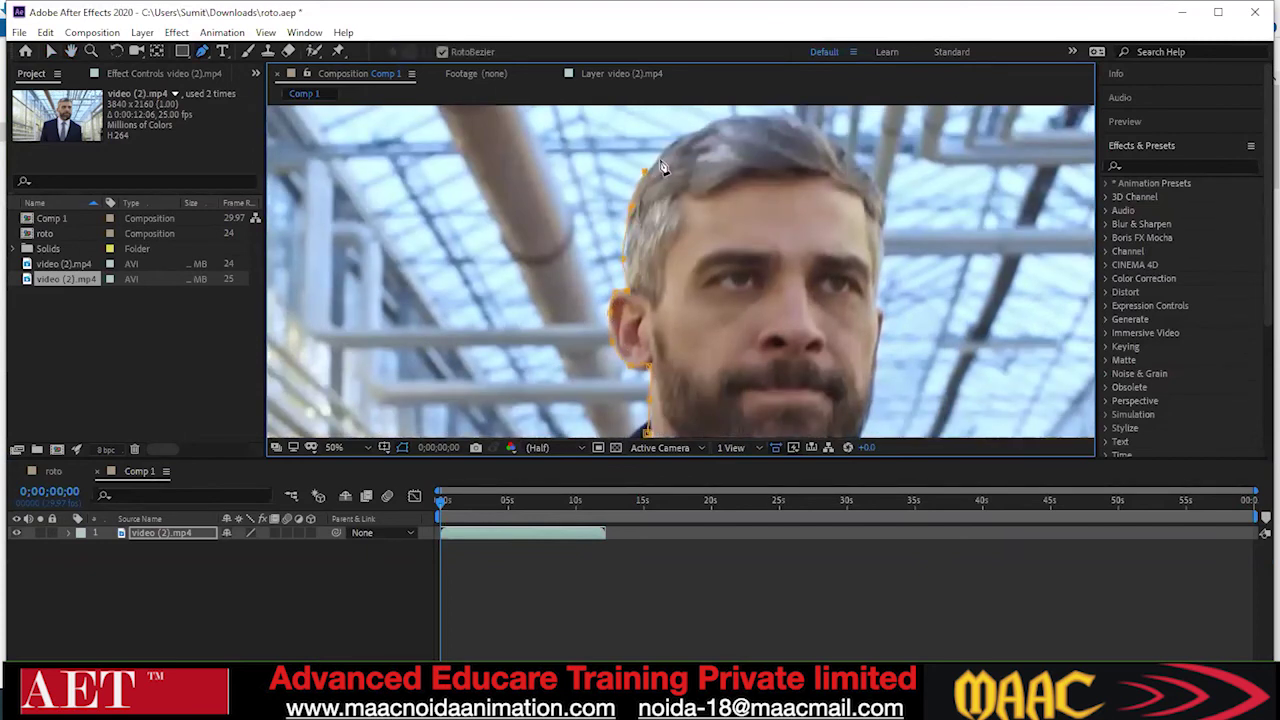
Continue the head mask across the top of the man's hair to the opposite temple
left_click(680, 136)
left_click(702, 128)
left_click(722, 120)
left_click(779, 117)
left_click(801, 124)
left_click(820, 134)
left_click(839, 148)
left_click(858, 163)
Trace the head mask down the far cheek and around the beard, and close it at the neck
left_click(880, 314)
left_click_drag(880, 320, 830, 224)
left_click(808, 294)
left_click(787, 340)
left_click(728, 377)
left_click(668, 357)
left_click(592, 310)
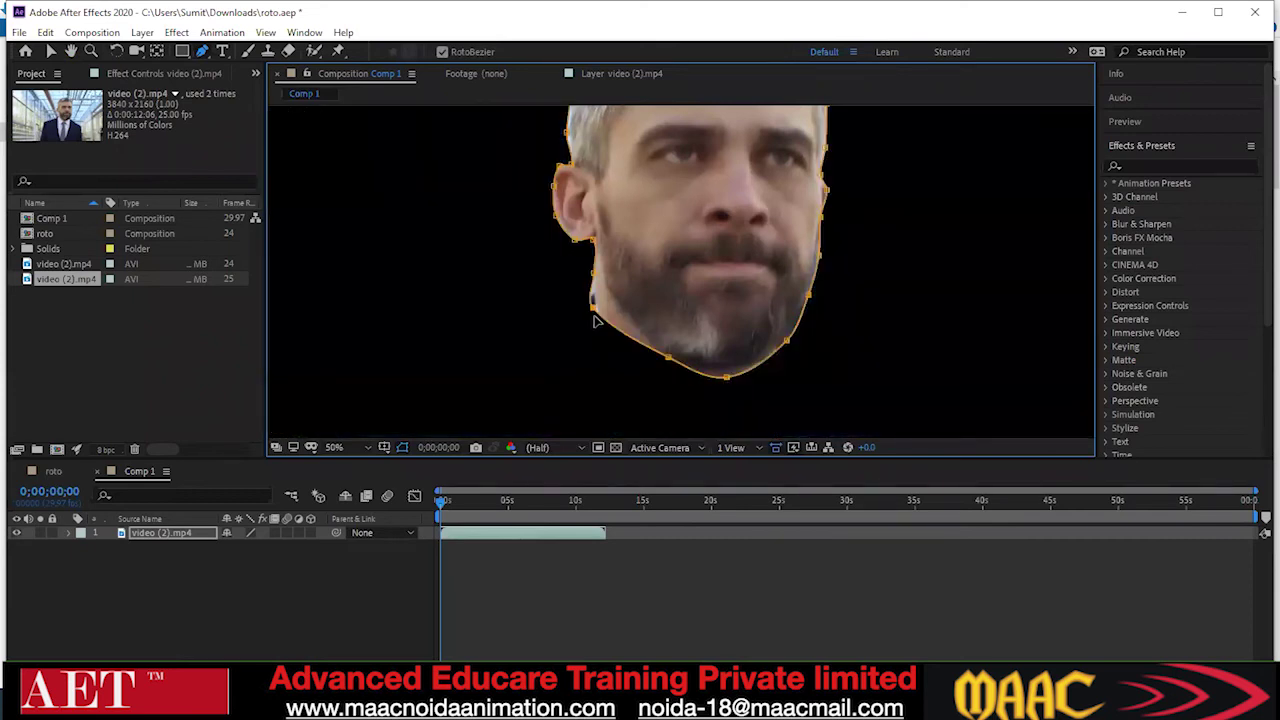
Turn on the transparency grid and remove the whole-head mask from the video layer
scroll(666, 351, "down", 2)
scroll(455, 452, "down", 1)
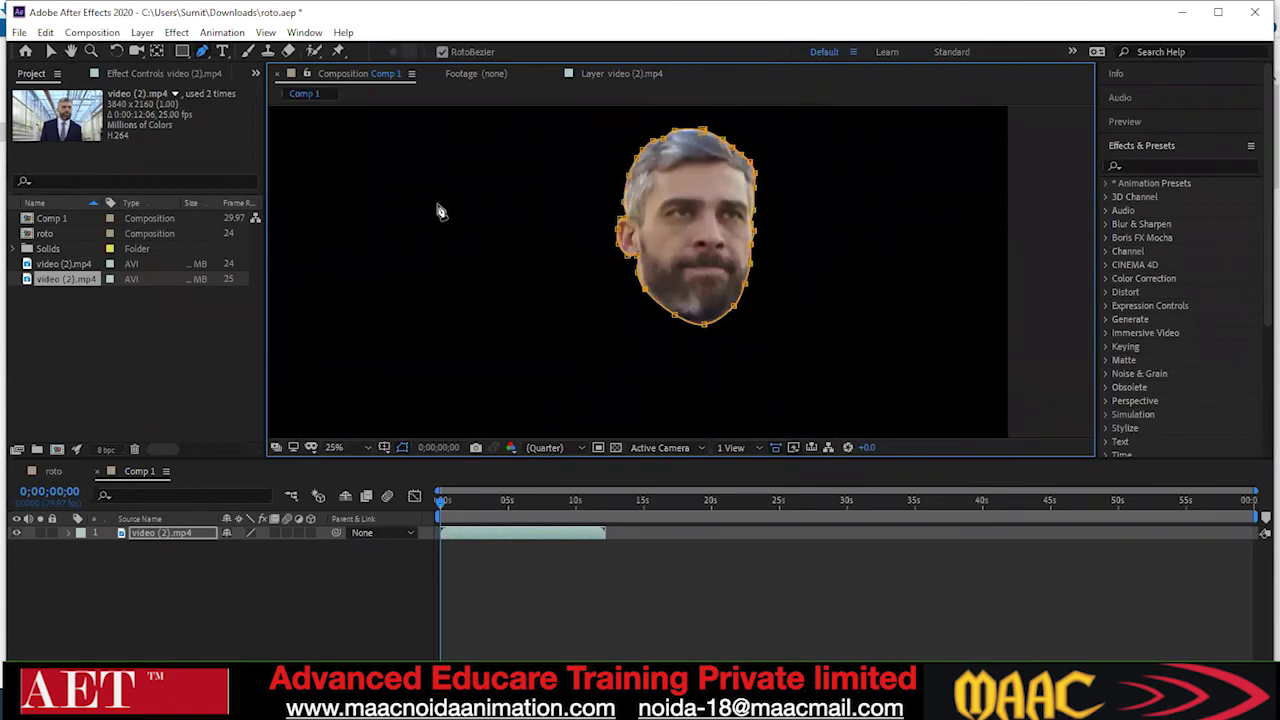
left_click(615, 449)
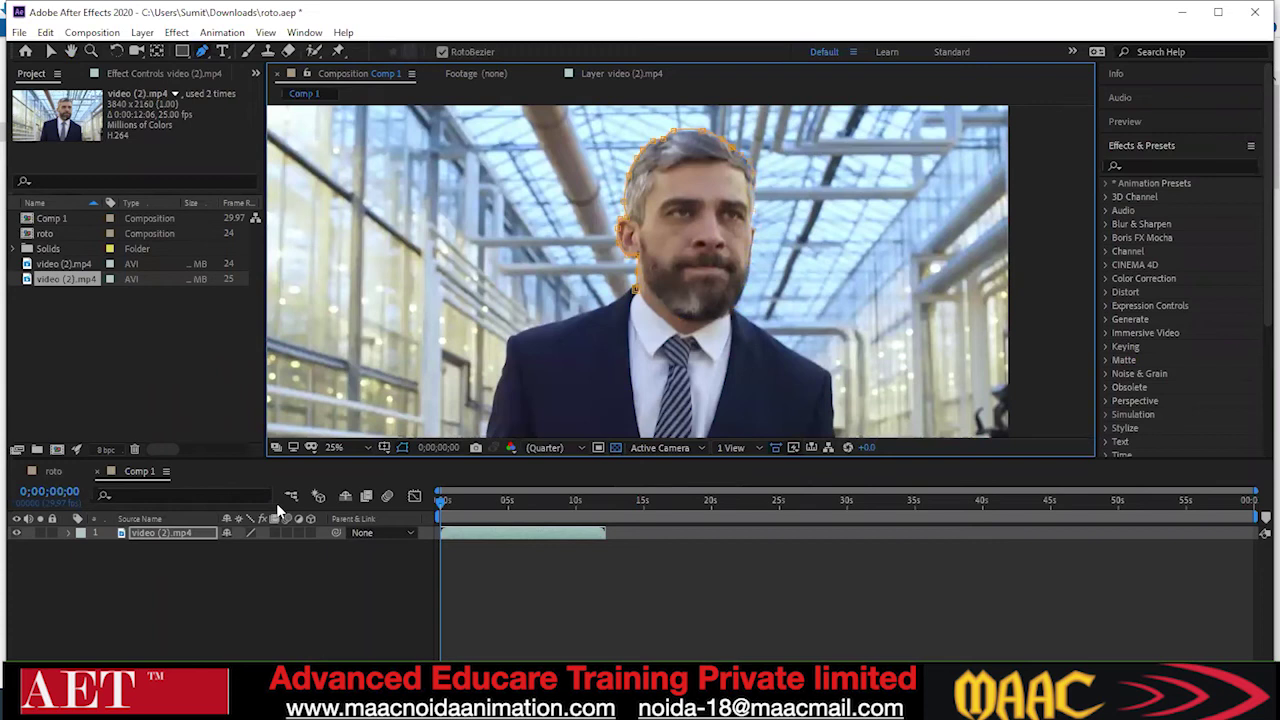
left_click(51, 51)
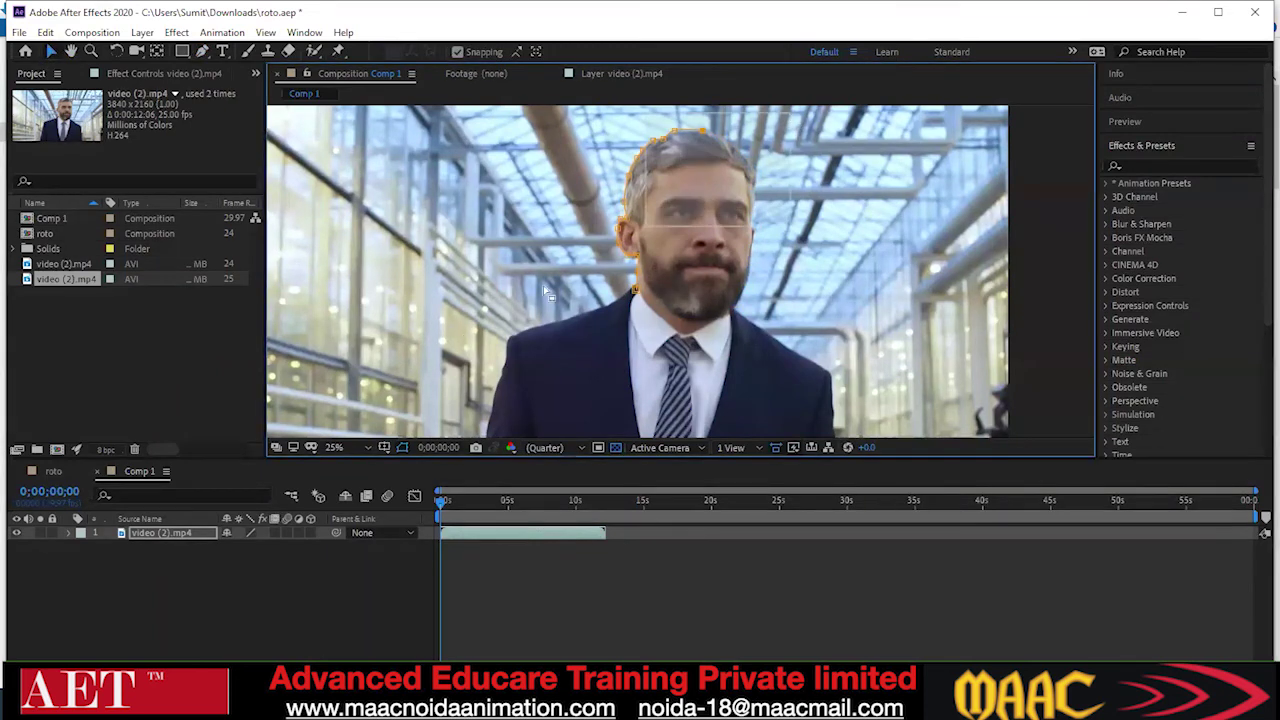
scroll(622, 234, "up", 2)
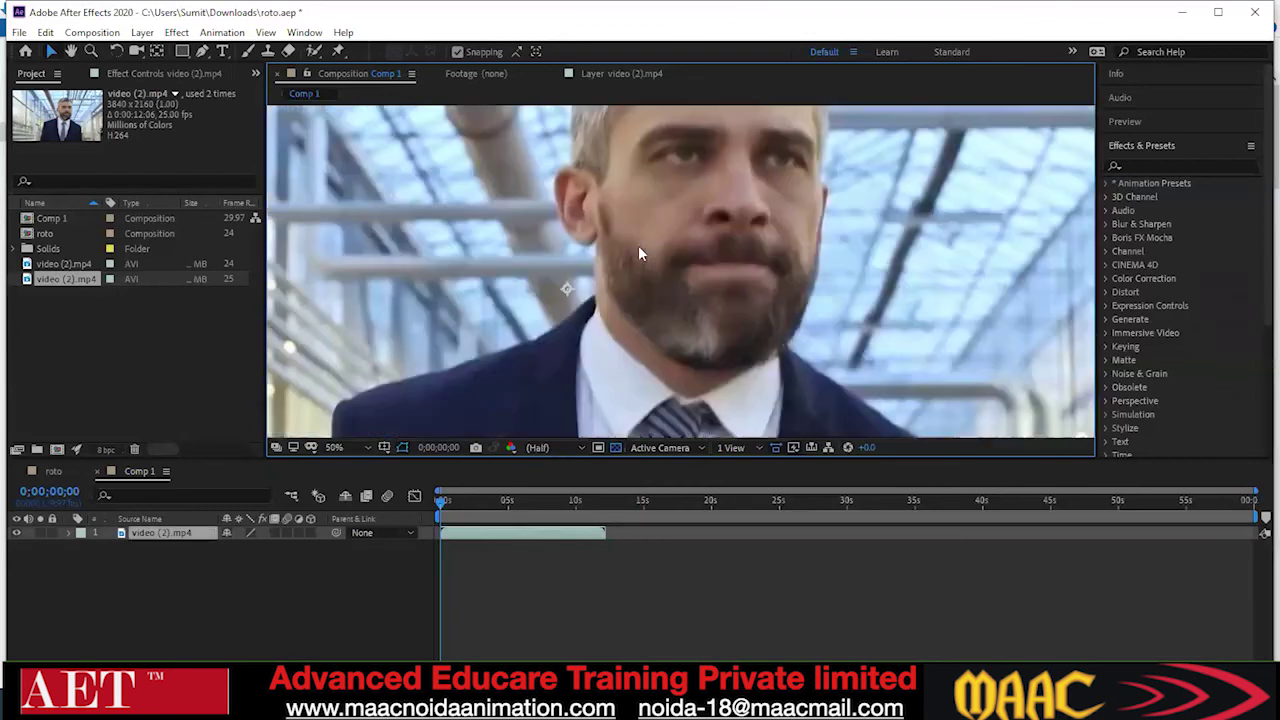
left_click_drag(638, 253, 656, 313)
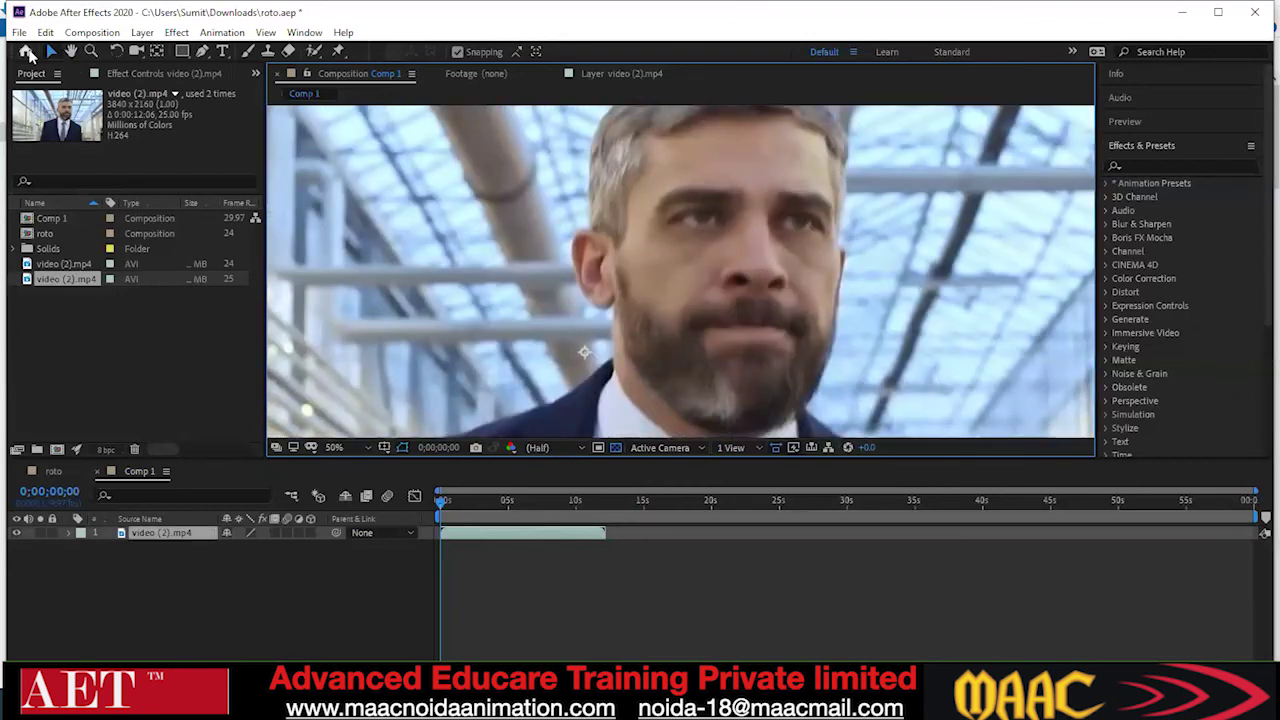
Try a closed RotoBezier mask around the man's ear alone, and delete this trial mask
left_click(202, 51)
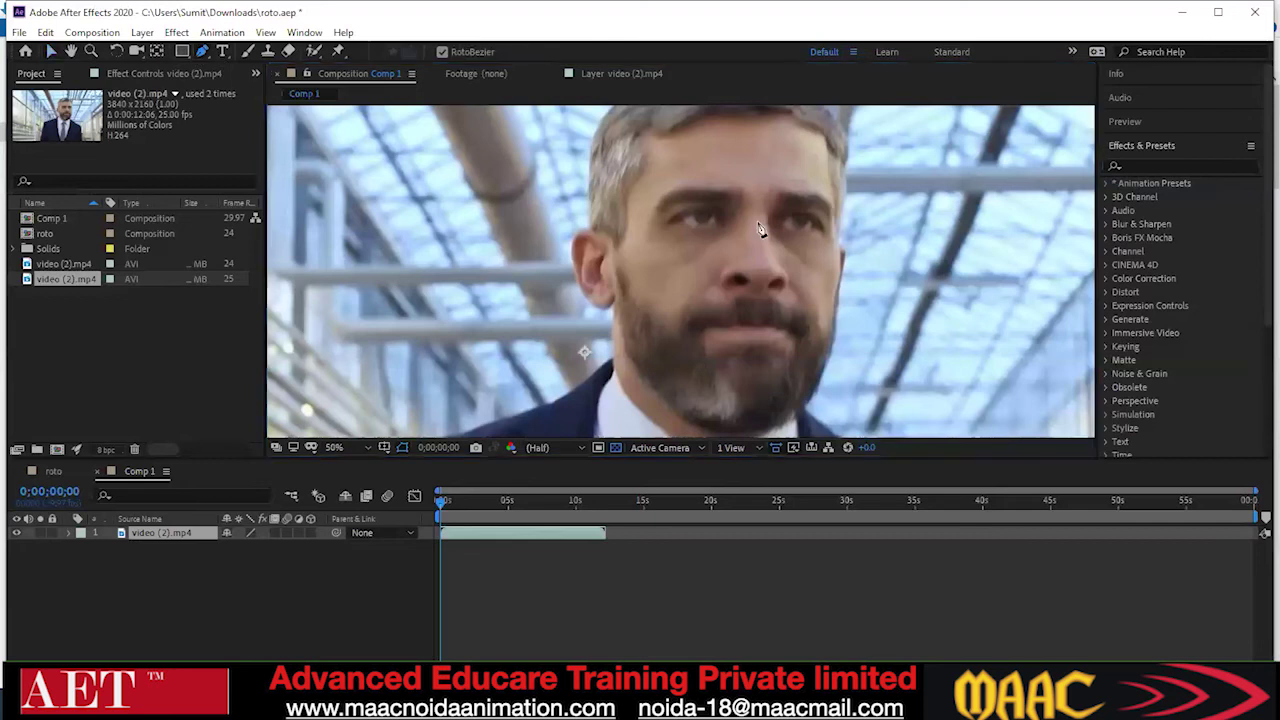
left_click(597, 237)
left_click(586, 225)
left_click(572, 241)
left_click(583, 298)
left_click(602, 310)
left_click(618, 290)
left_click(615, 262)
left_click(597, 237)
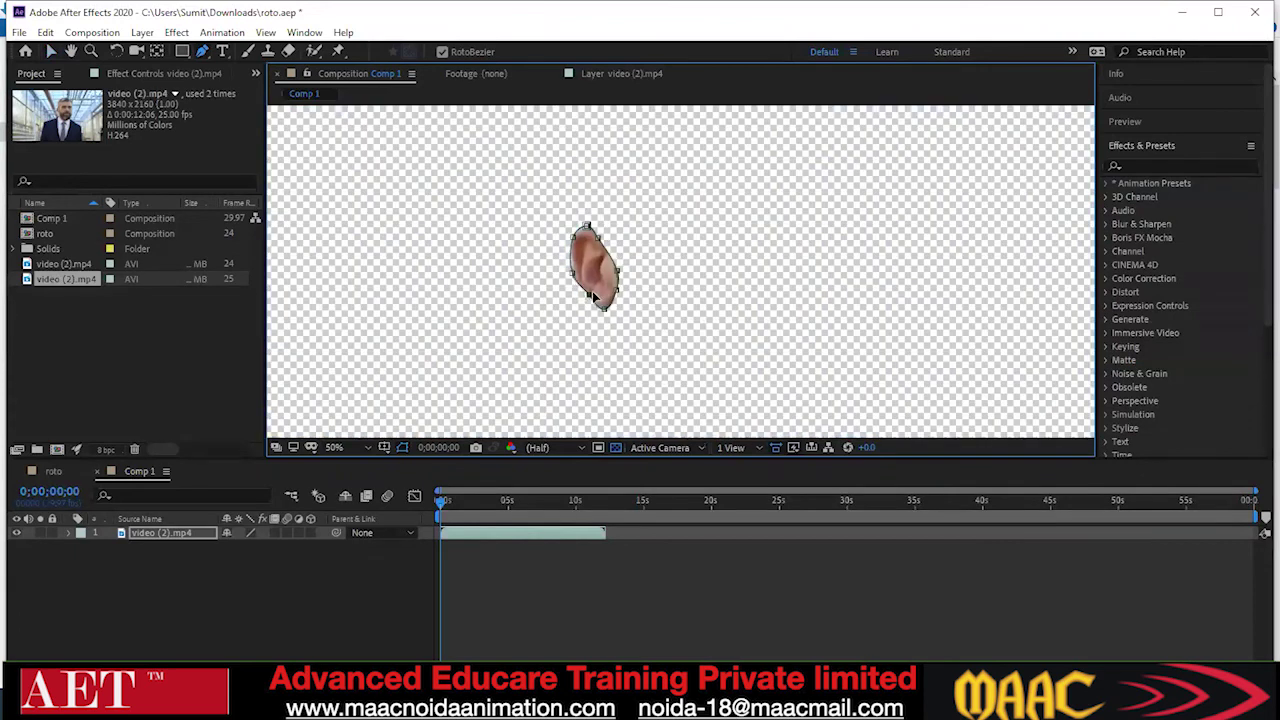
left_click(51, 51)
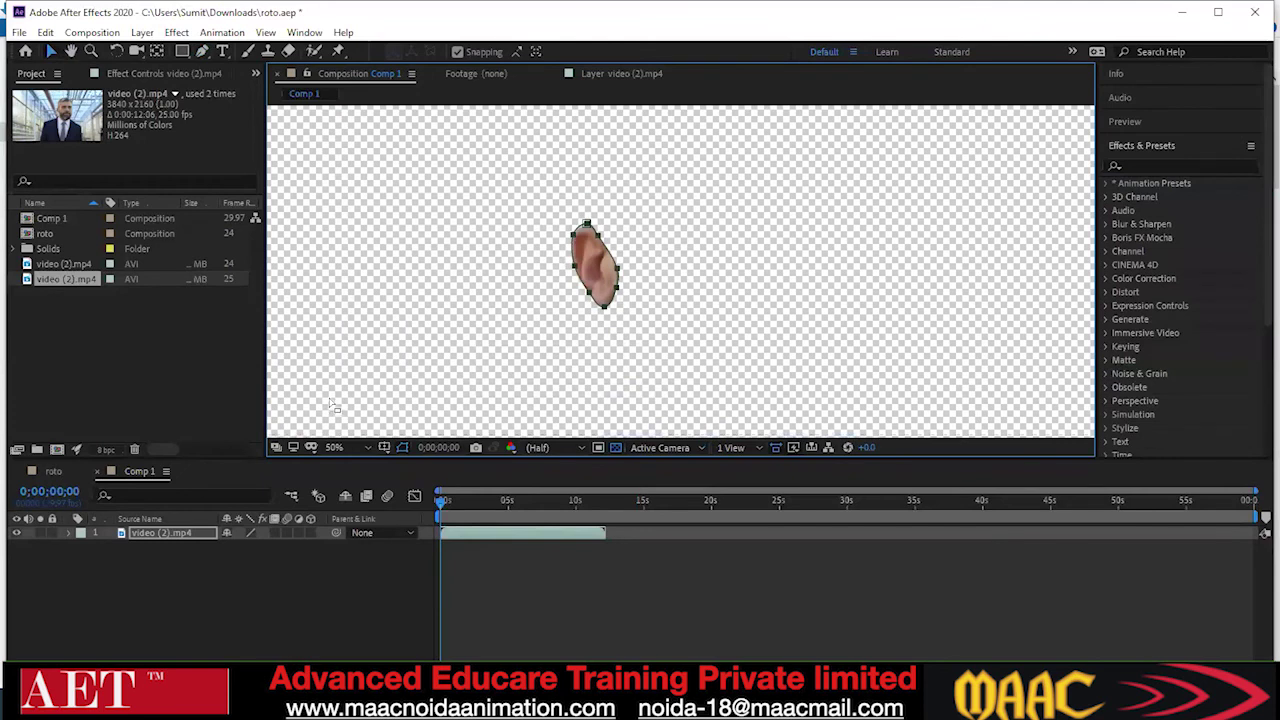
key("Delete")
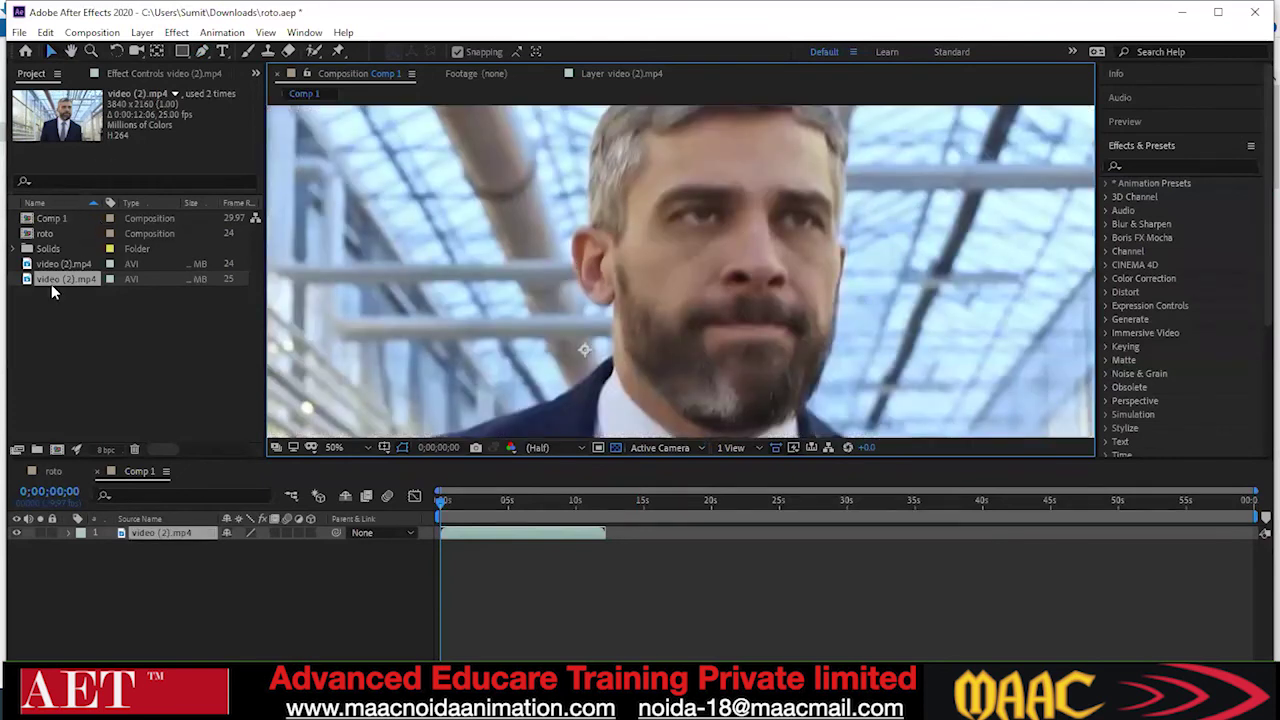
Redraw a closed RotoBezier mask on the video layer that follows the outline of the man's ear
left_click(202, 51)
scroll(593, 244, "up", 2)
scroll(593, 244, "down", 2)
left_click(595, 234)
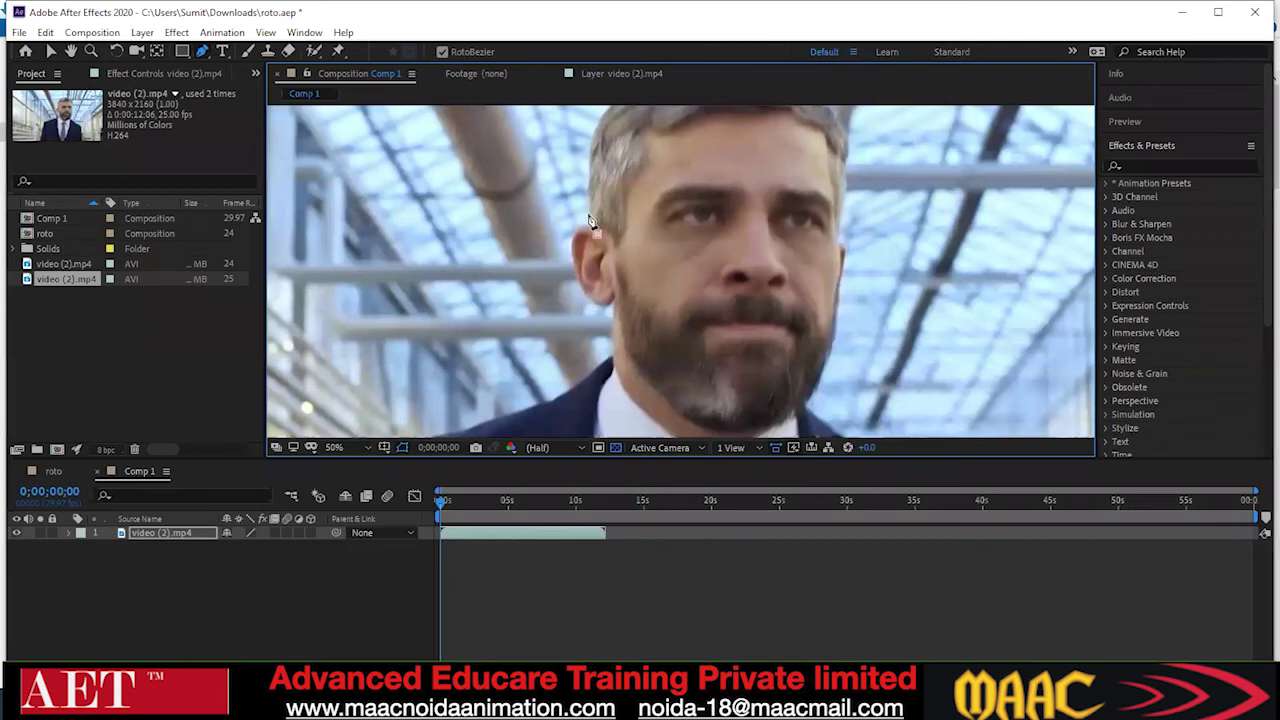
scroll(657, 271, "up", 2)
scroll(683, 290, "down", 2)
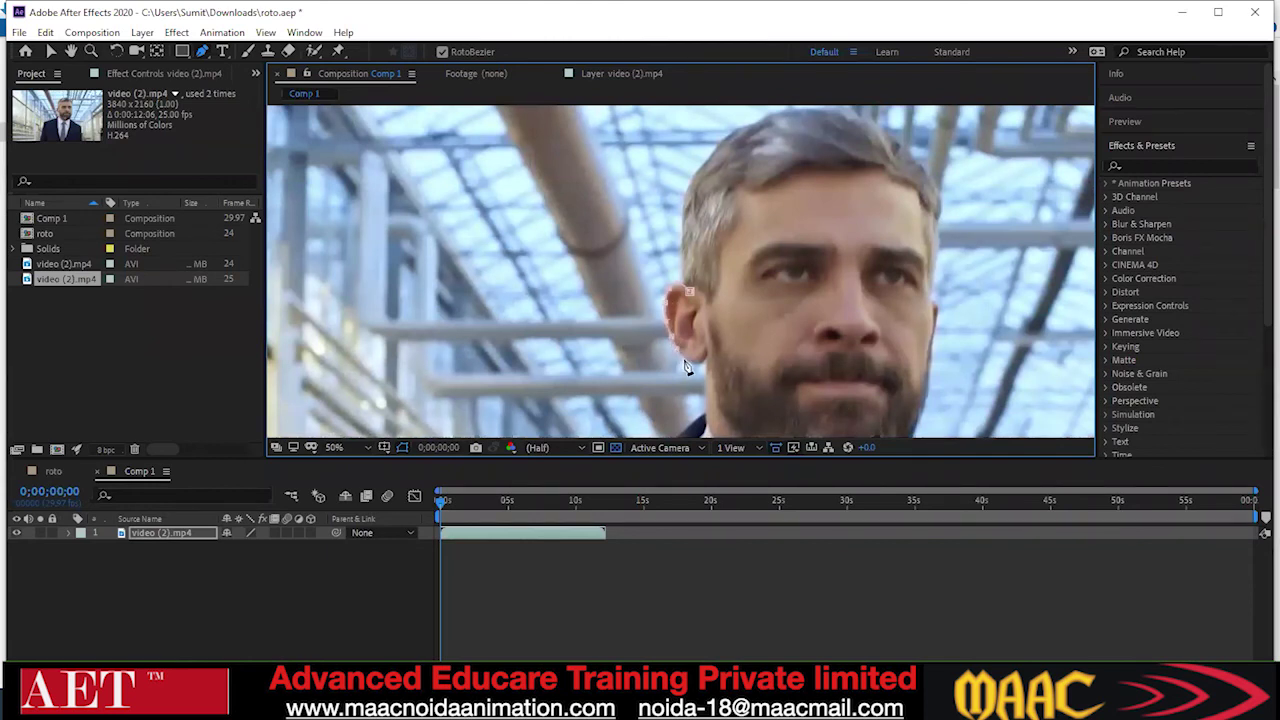
left_click(714, 362)
left_click(709, 321)
left_click(690, 294)
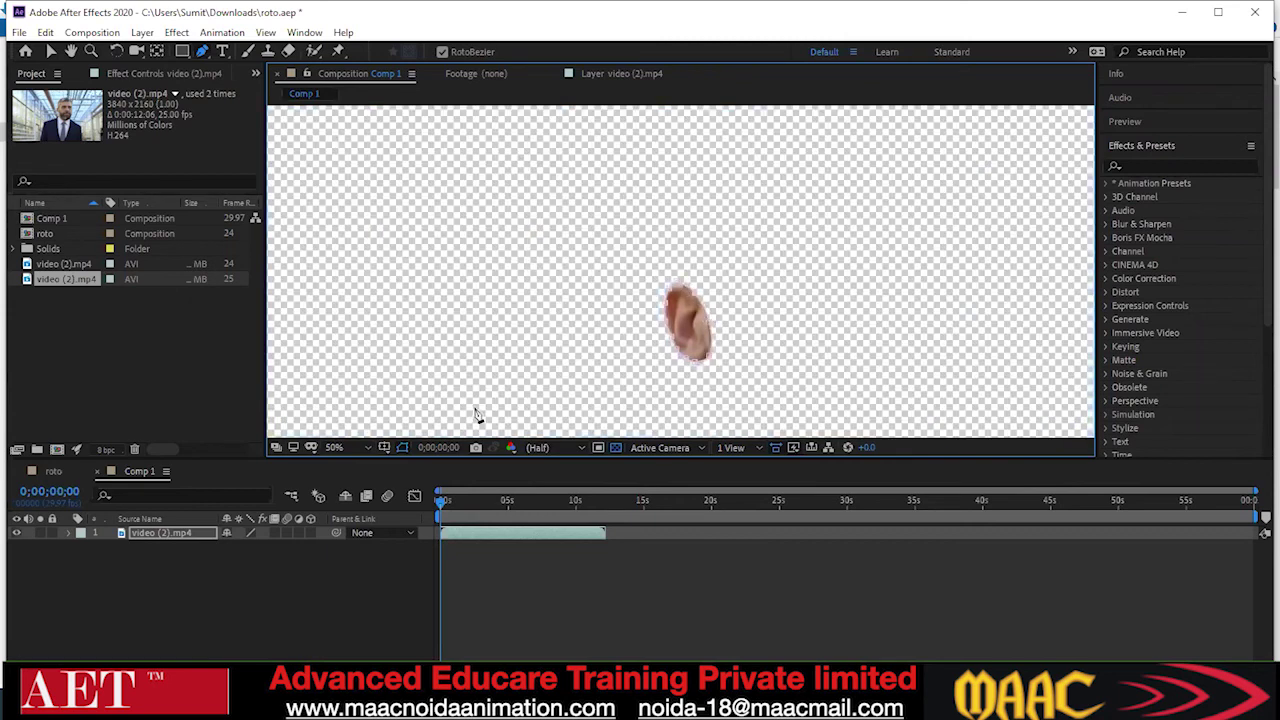
Turn off the transparency grid and the mask outlines, and inspect the edges of the ear cutout up close
key("v")
left_click(613, 448)
left_click(613, 448)
left_click(613, 448)
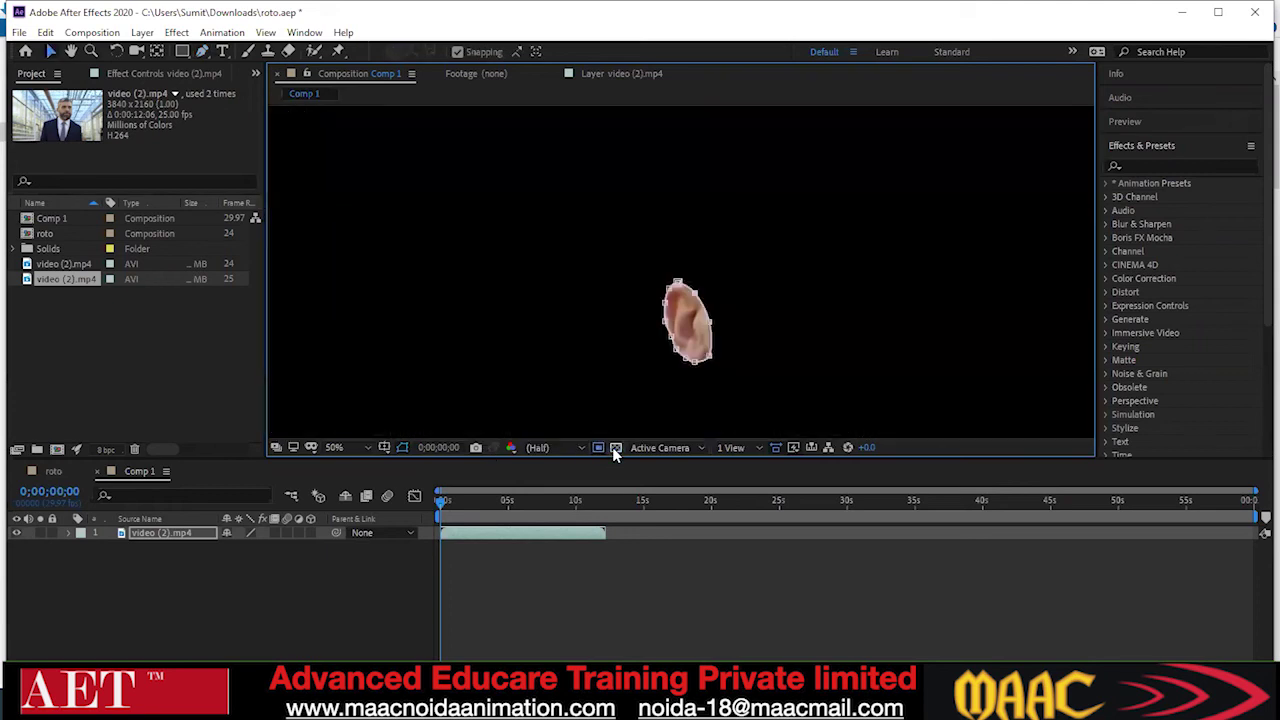
left_click(402, 448)
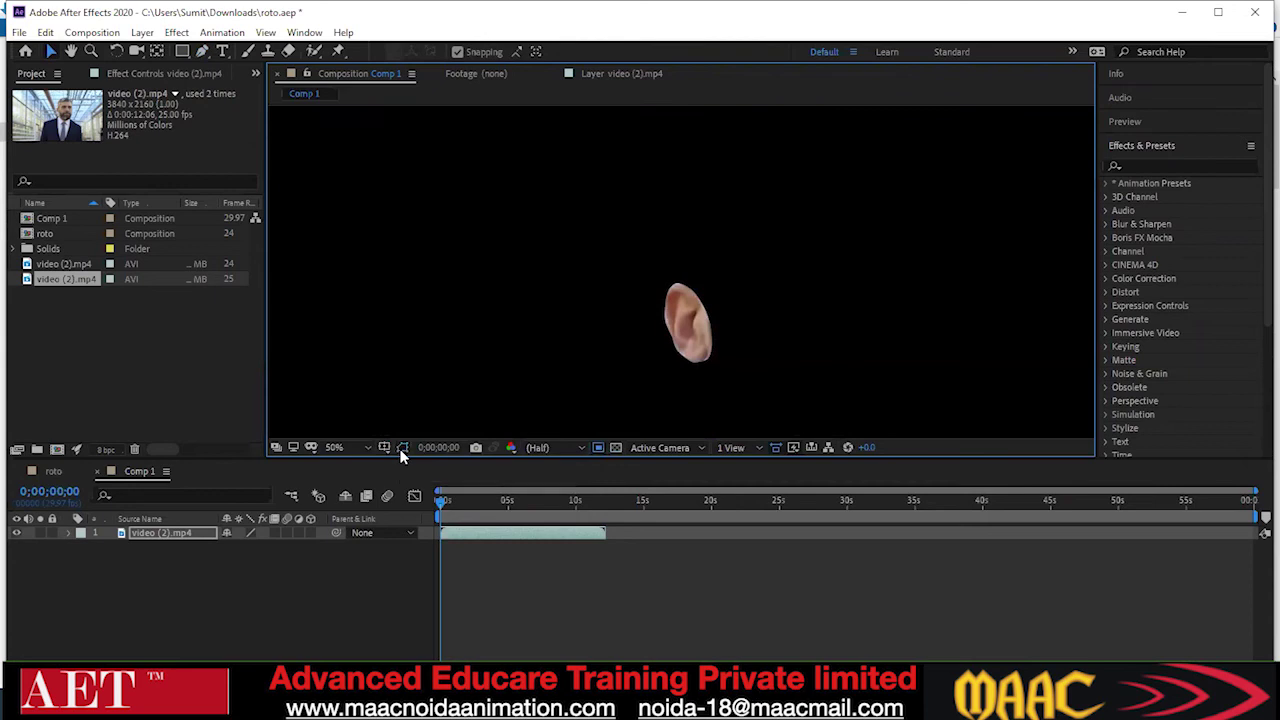
scroll(664, 250, "up", 1)
scroll(664, 250, "up", 2)
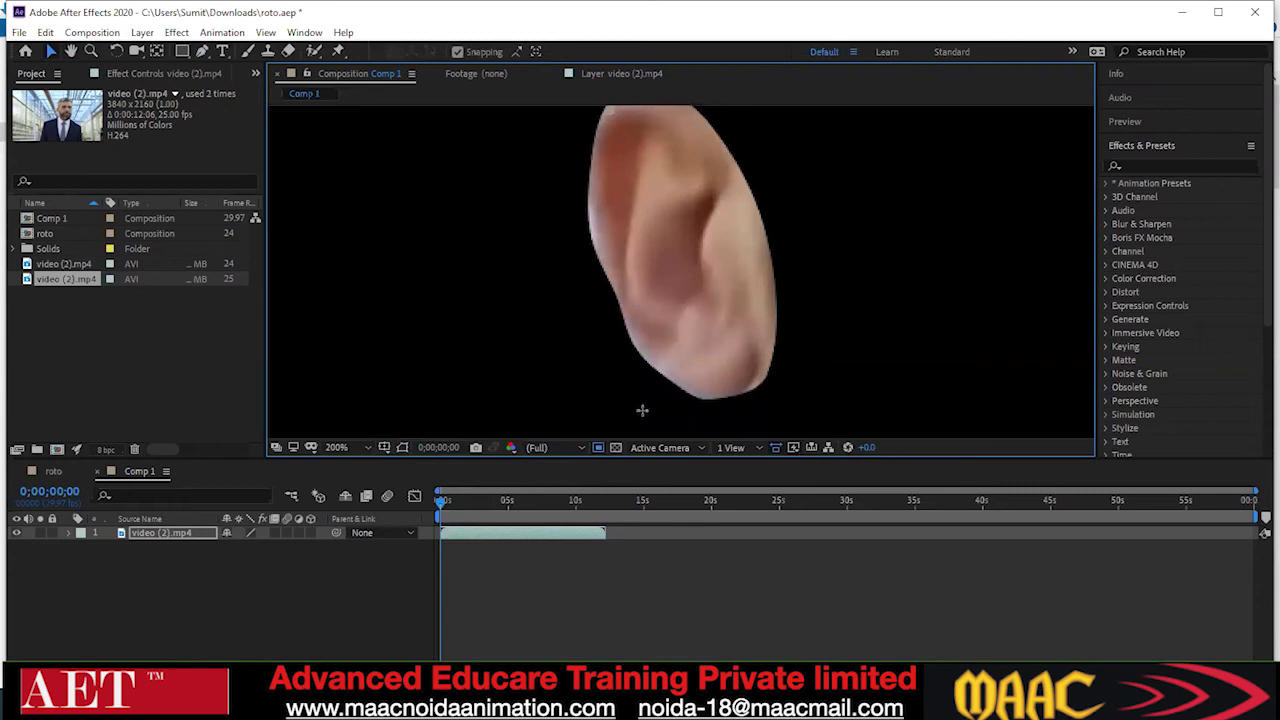
Show the mask outlines and try to adjust a point on the outer edge of the ear mask
left_click(403, 447)
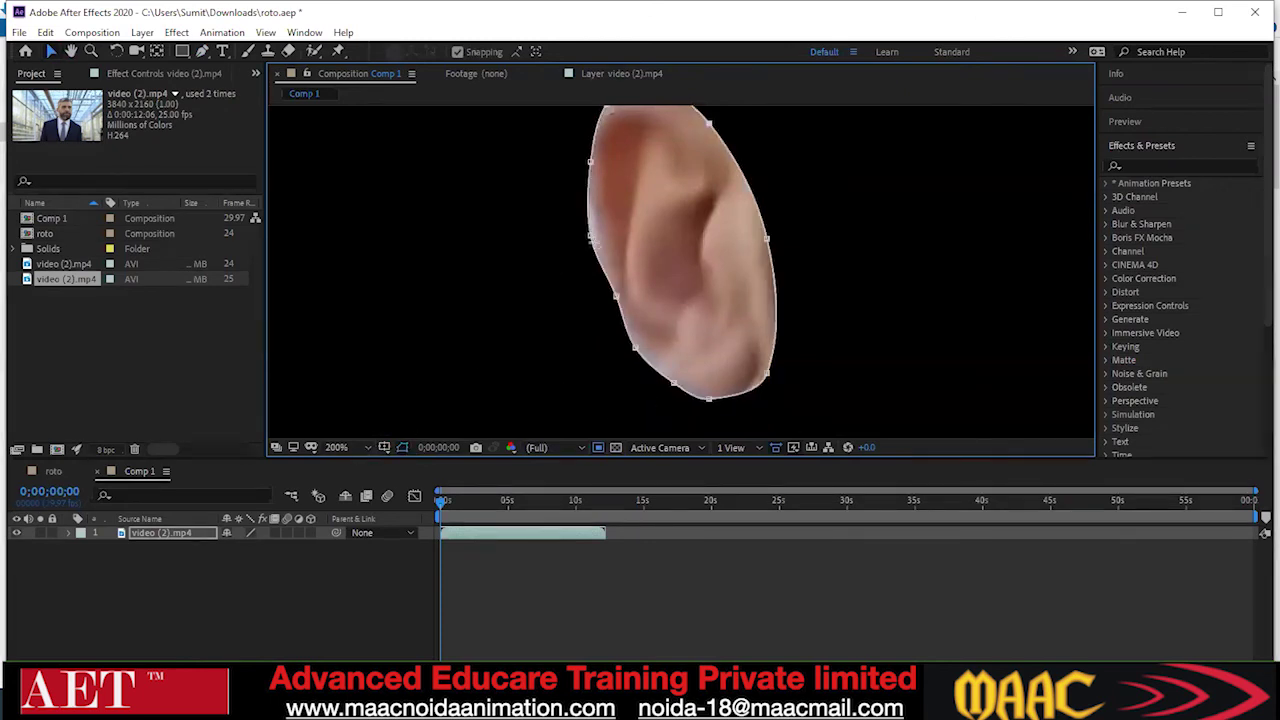
left_click(51, 51)
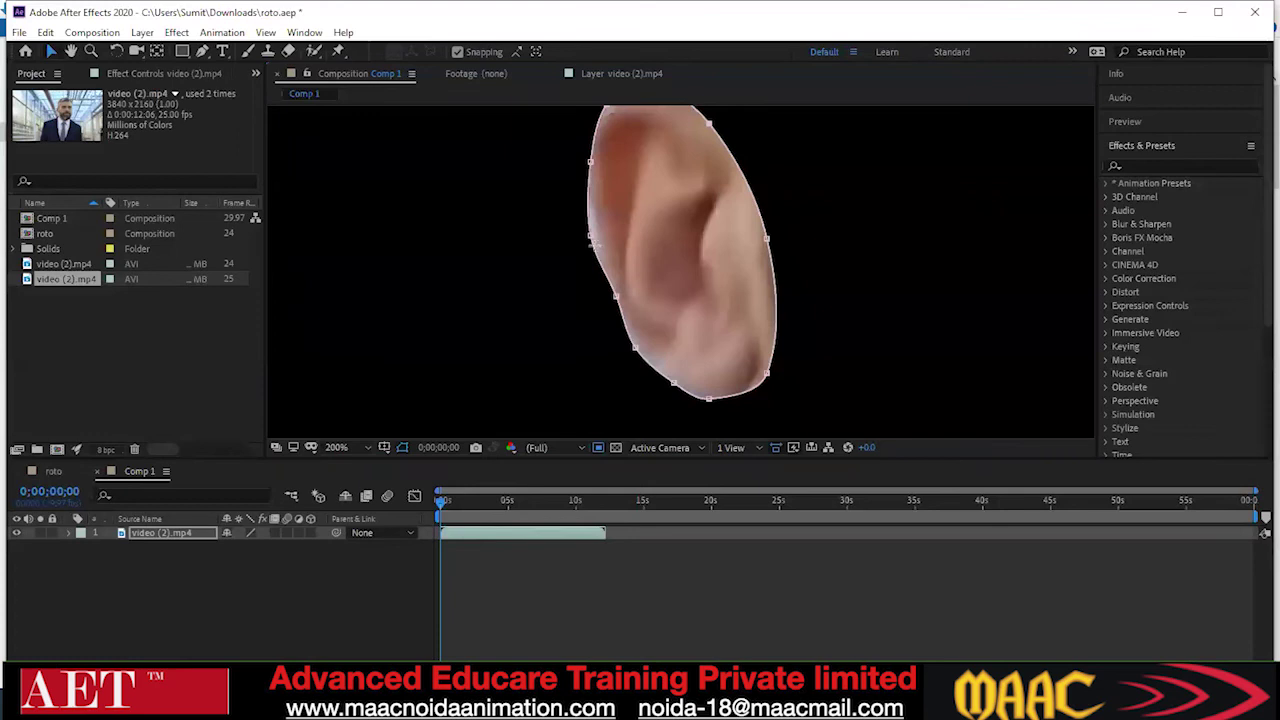
left_click_drag(590, 235, 588, 223)
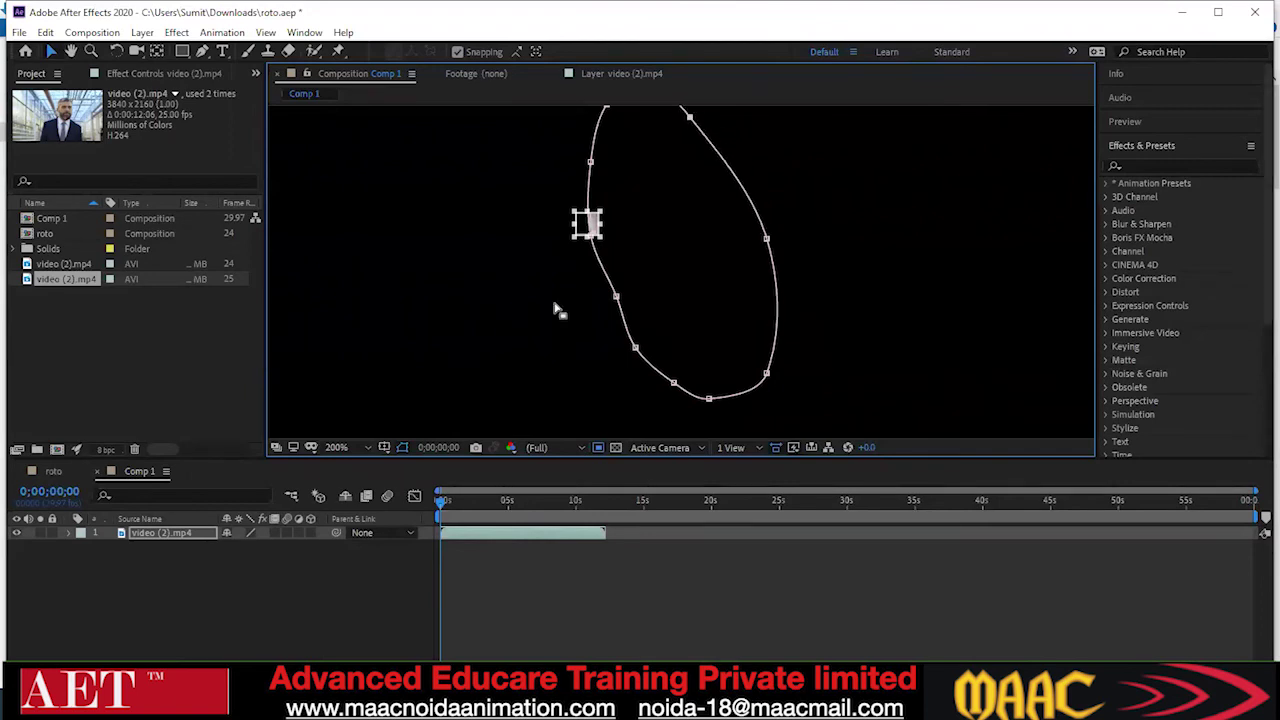
left_click(402, 447)
left_click(384, 447)
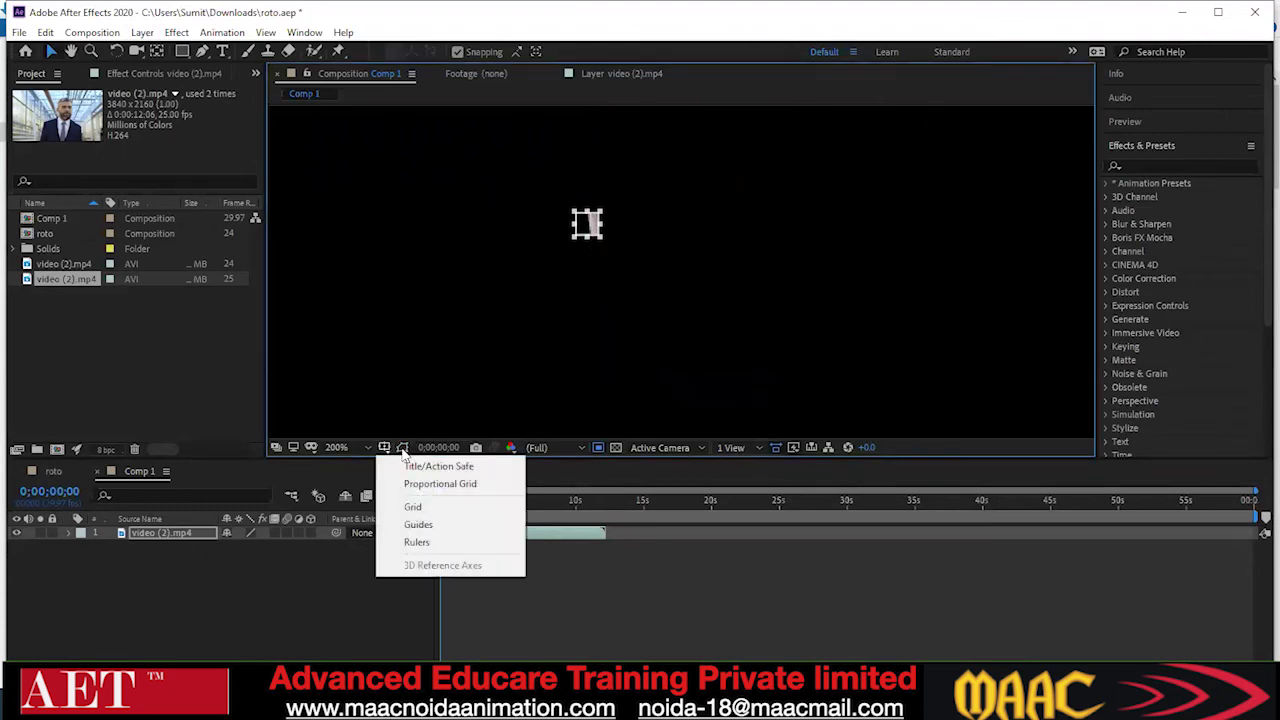
left_click(402, 447)
Delete the 25 fps video (2).mp4 footage from the project and place the remaining 24 fps video (2).mp4 in Comp 1
left_click(478, 77)
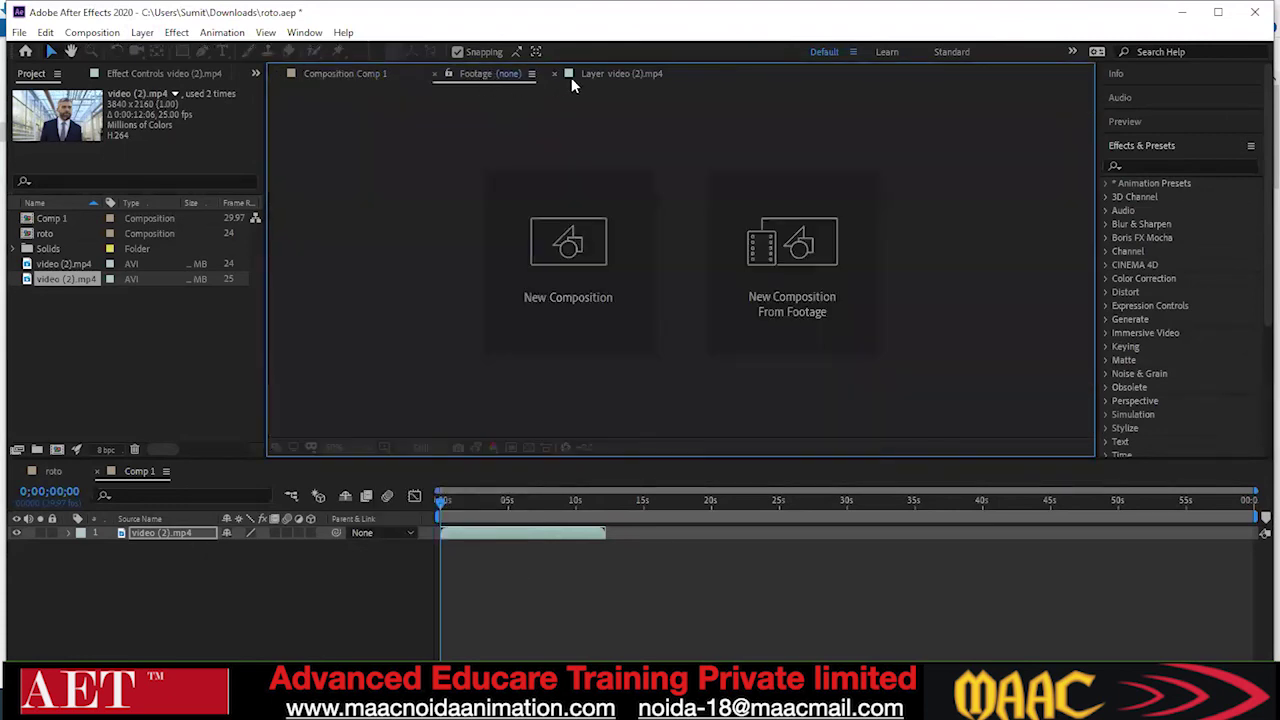
left_click(333, 74)
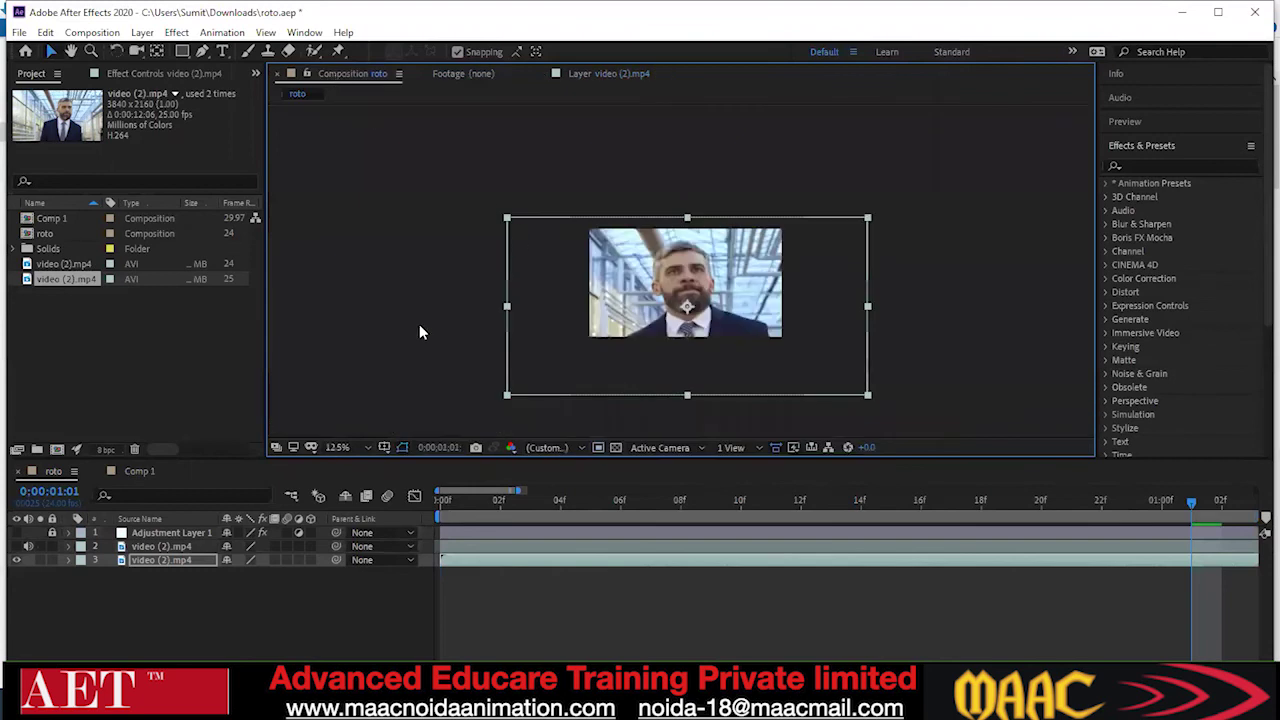
left_click(31, 349)
left_click(77, 280)
key("Delete")
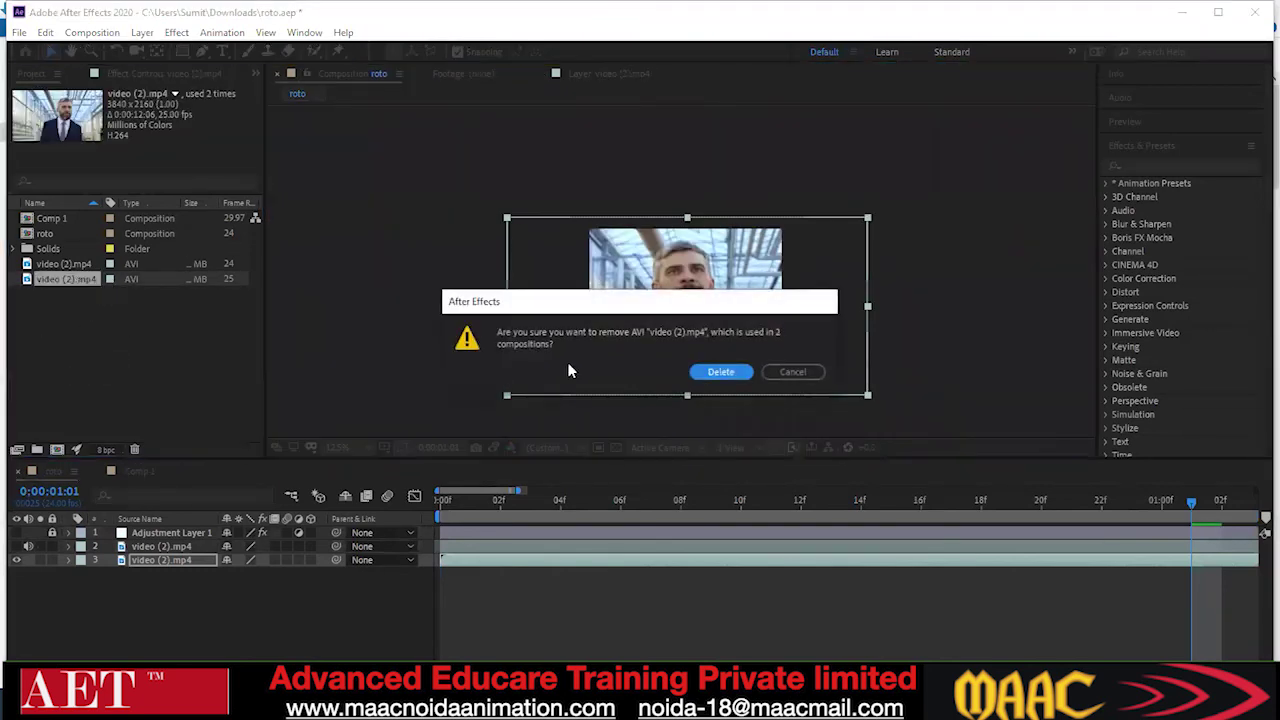
left_click(720, 372)
left_click_drag(80, 263, 51, 229)
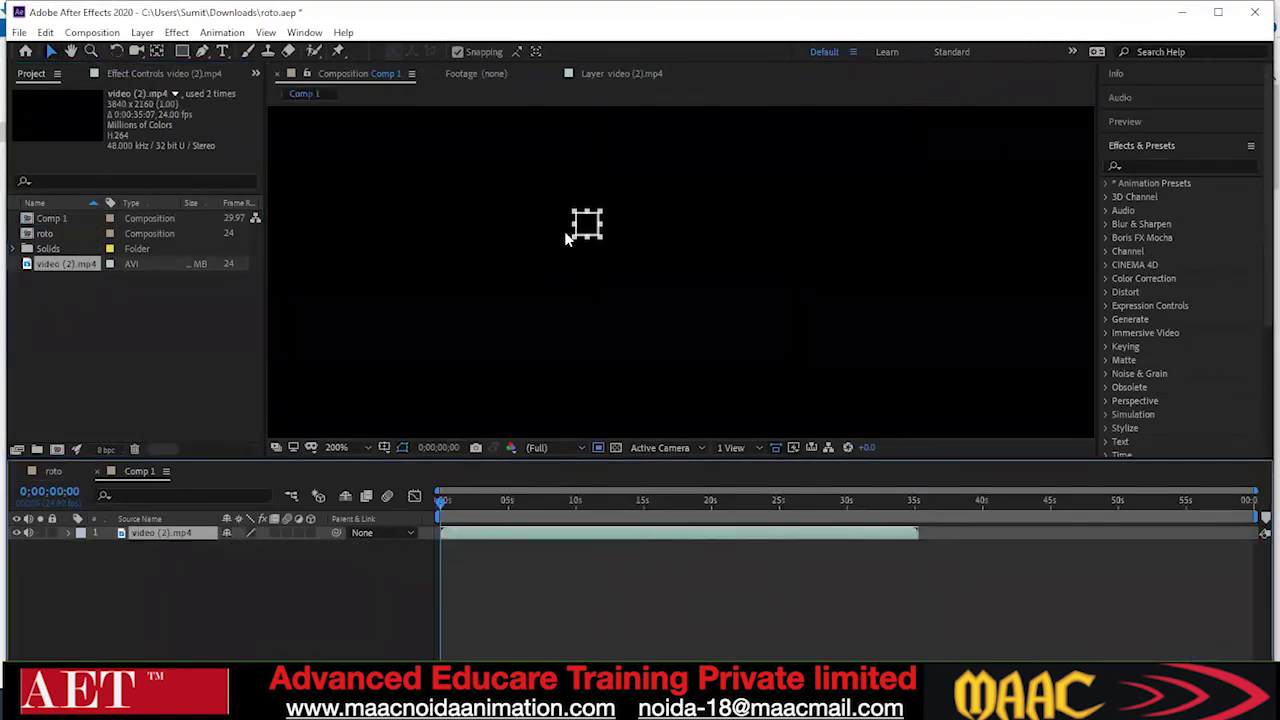
Check the composition and masked layer views, and close the roto project without saving its changes
scroll(620, 247, "down", 4)
scroll(682, 244, "down", 2)
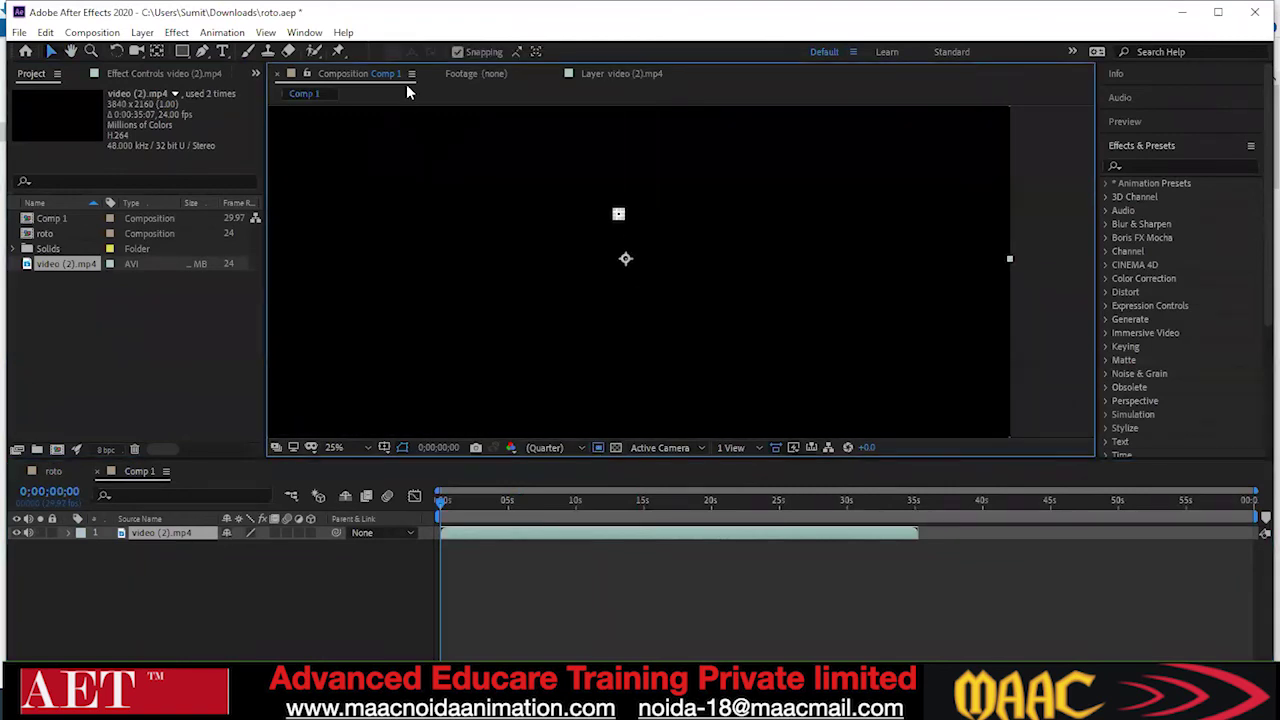
left_click(476, 77)
left_click(598, 76)
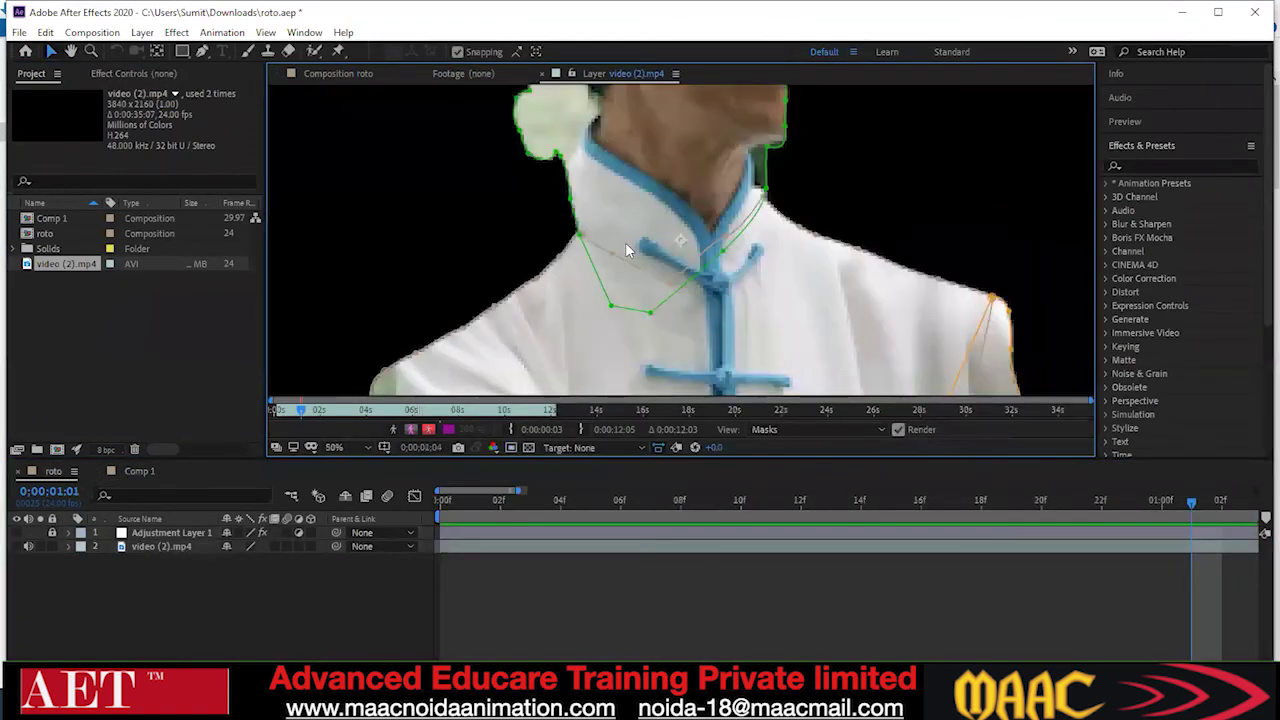
scroll(625, 242, "down", 1)
left_click(675, 73)
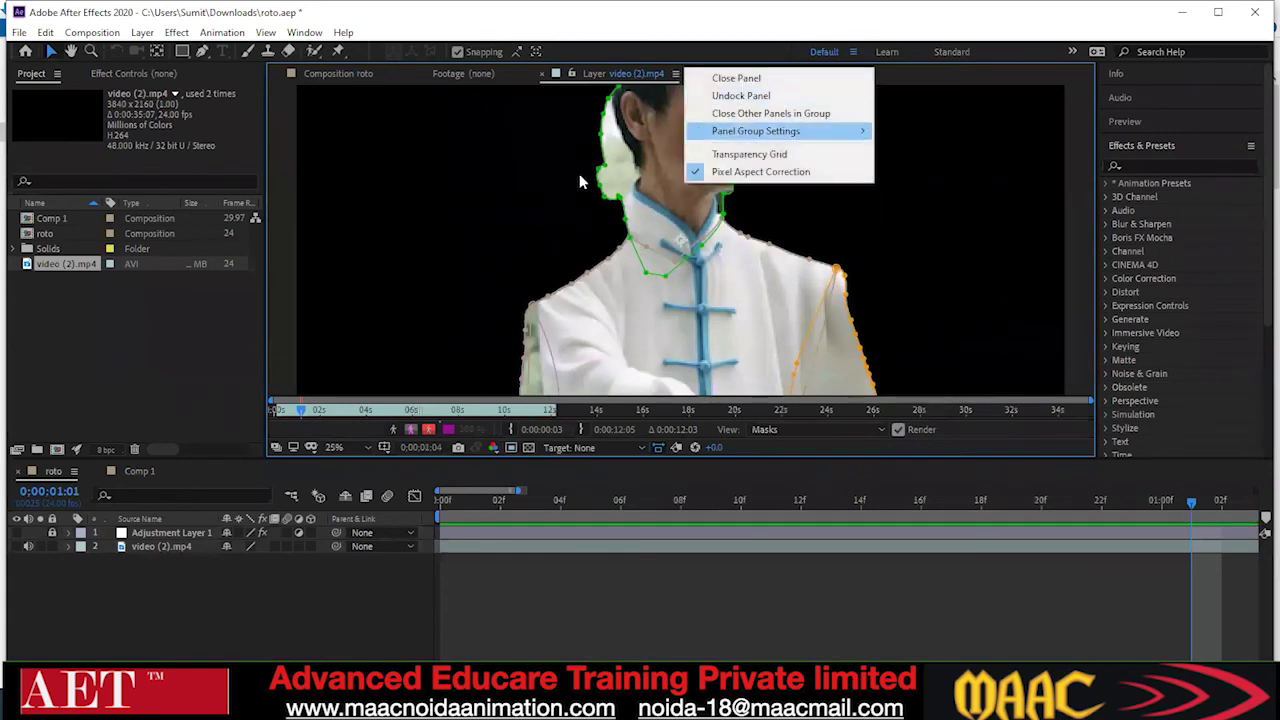
left_click(1254, 12)
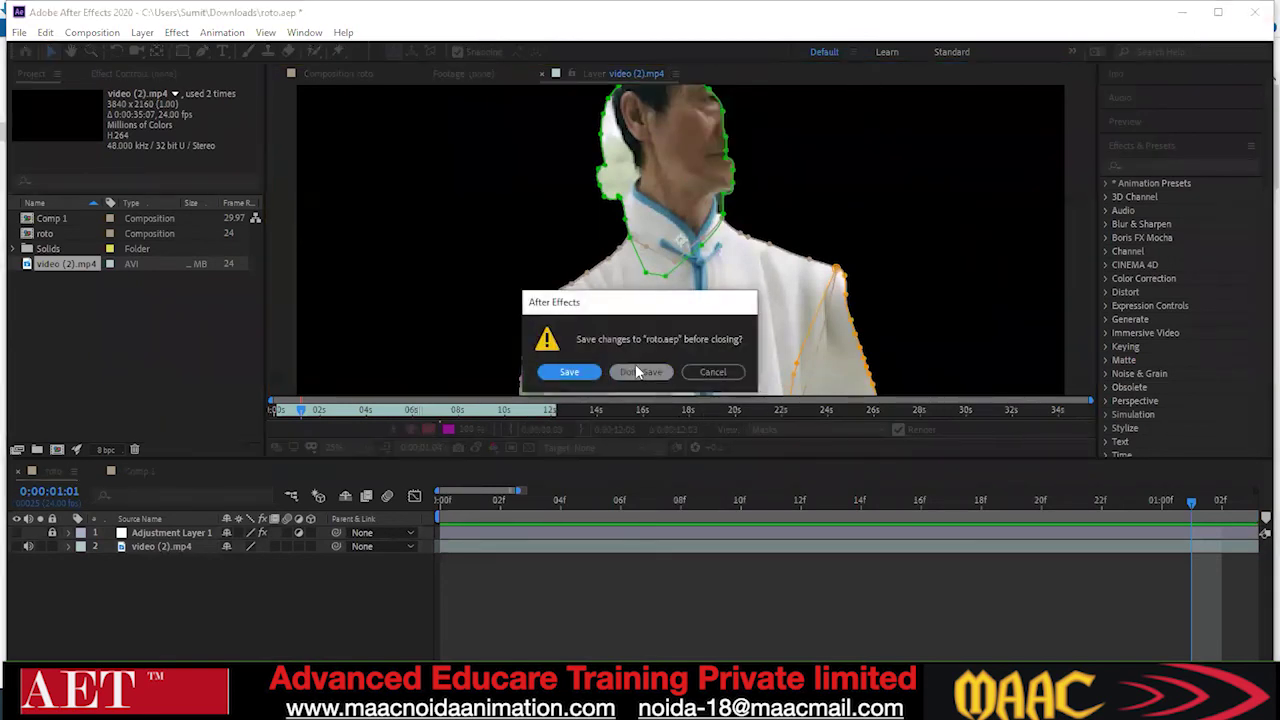
left_click(638, 372)
key("Return")
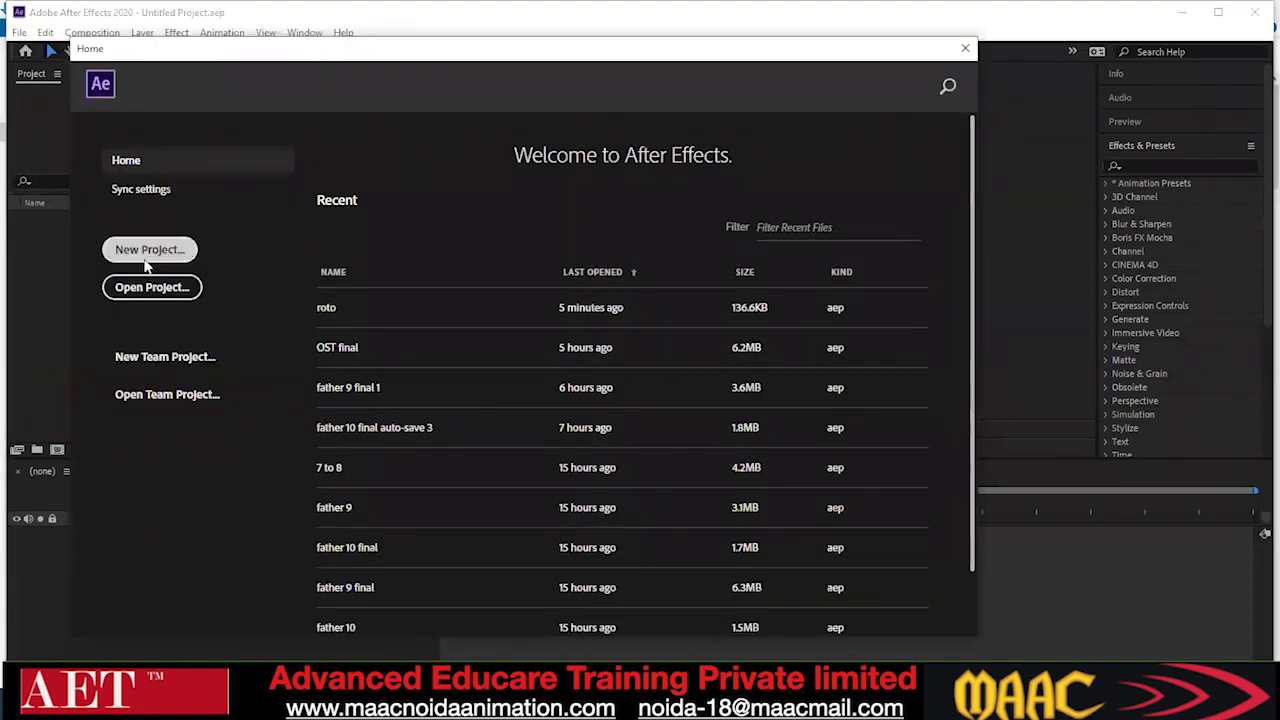
Start a new project and create a 3840 x 2160 composition at 29.97 fps
left_click(147, 258)
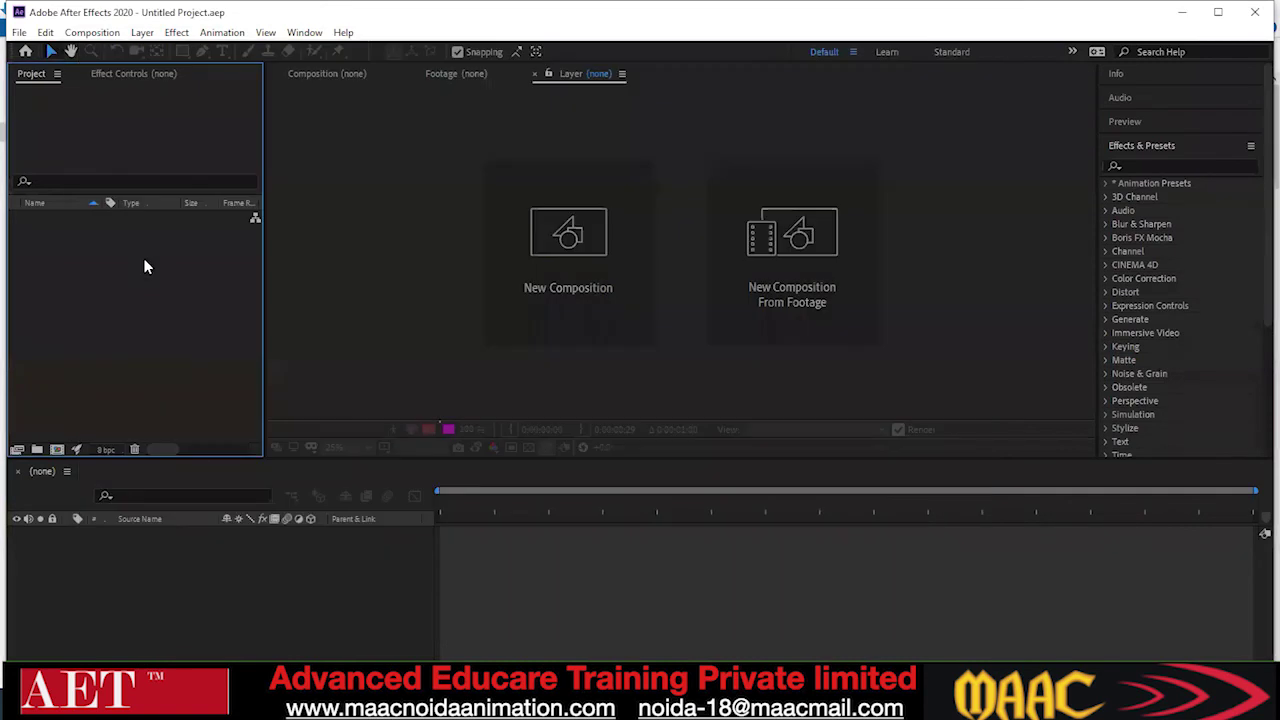
left_click(510, 285)
left_click(966, 480)
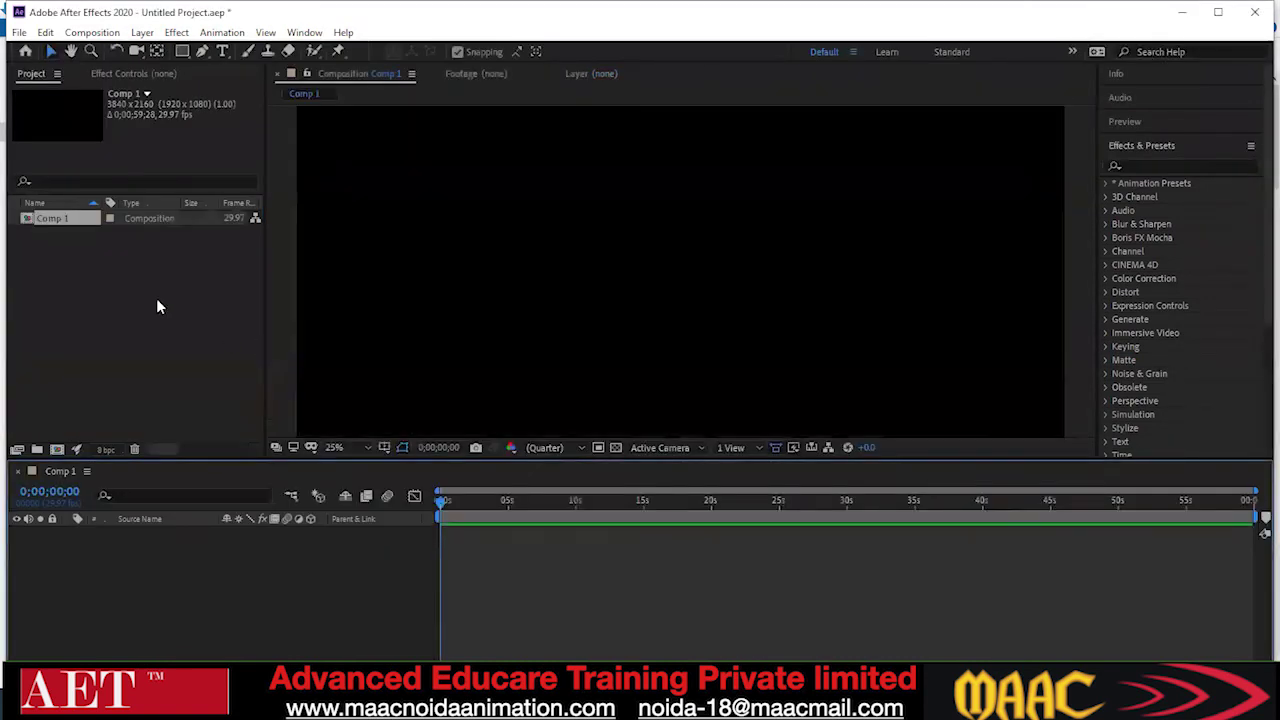
Import the video (2) clip from the footage folder and place it in Comp 1
double_click(103, 283)
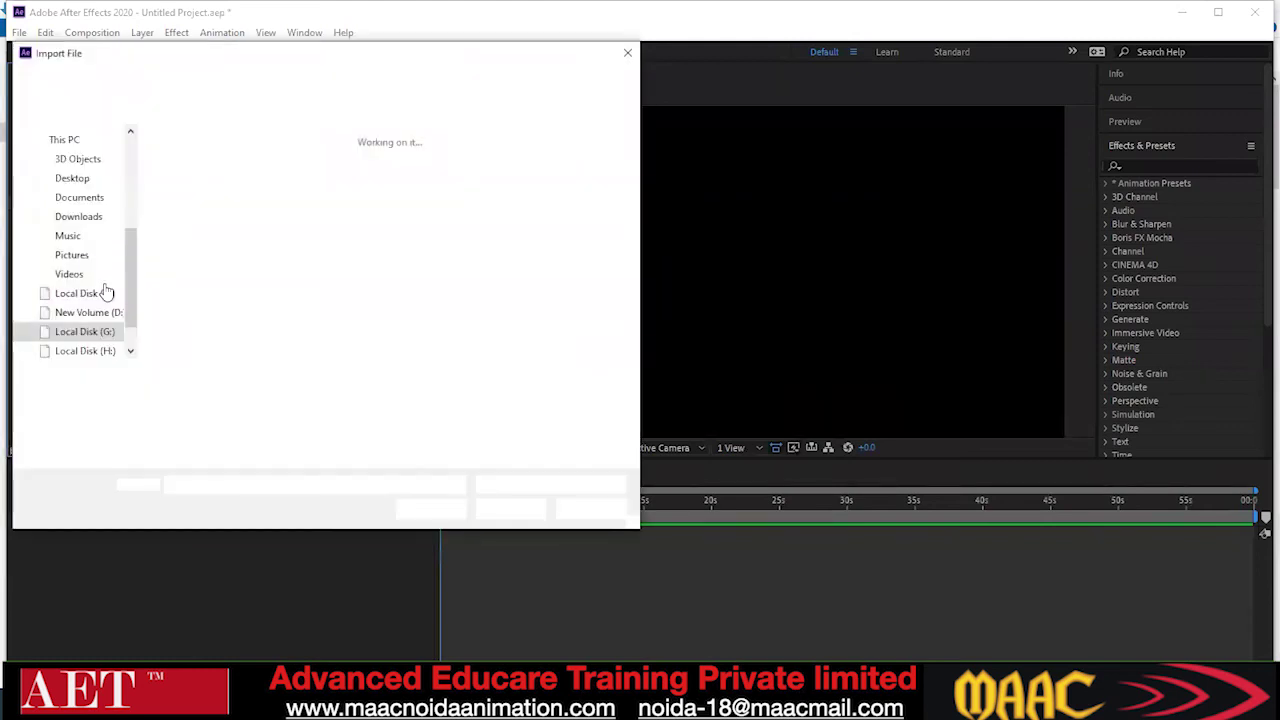
left_click(388, 158)
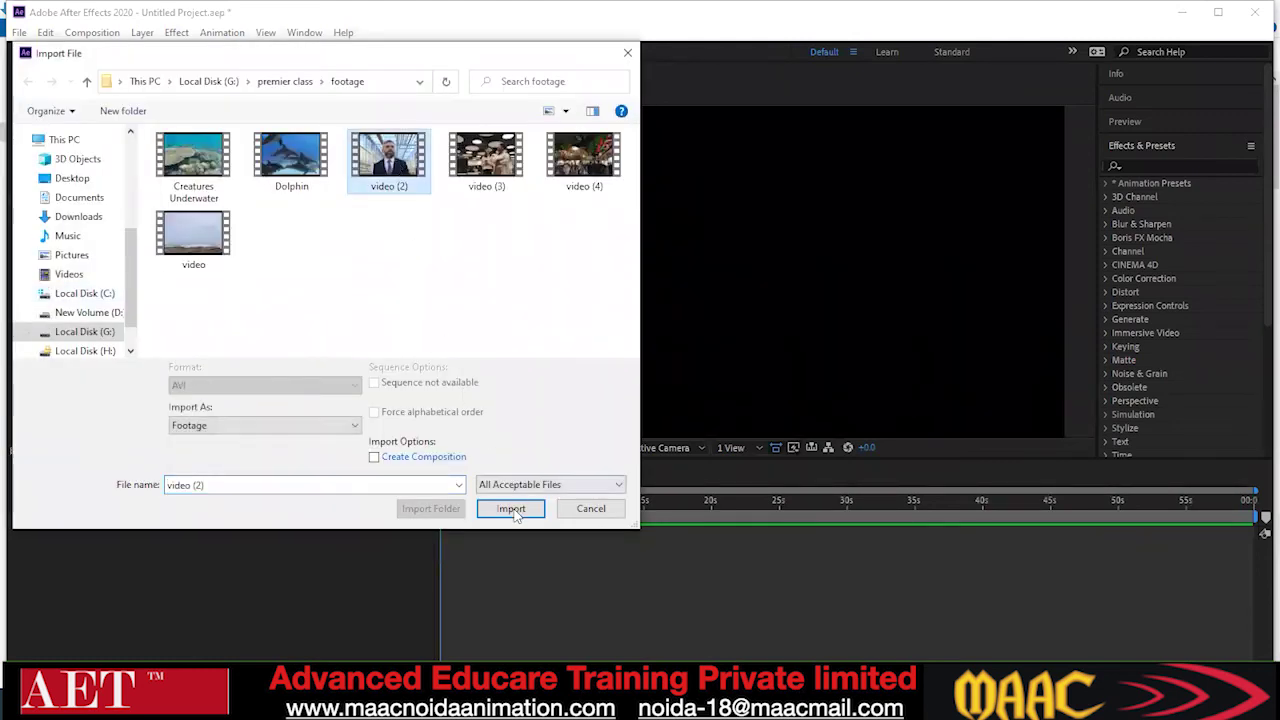
left_click(511, 508)
left_click_drag(60, 234, 600, 300)
scroll(572, 343, "down", 4)
scroll(652, 309, "up", 2)
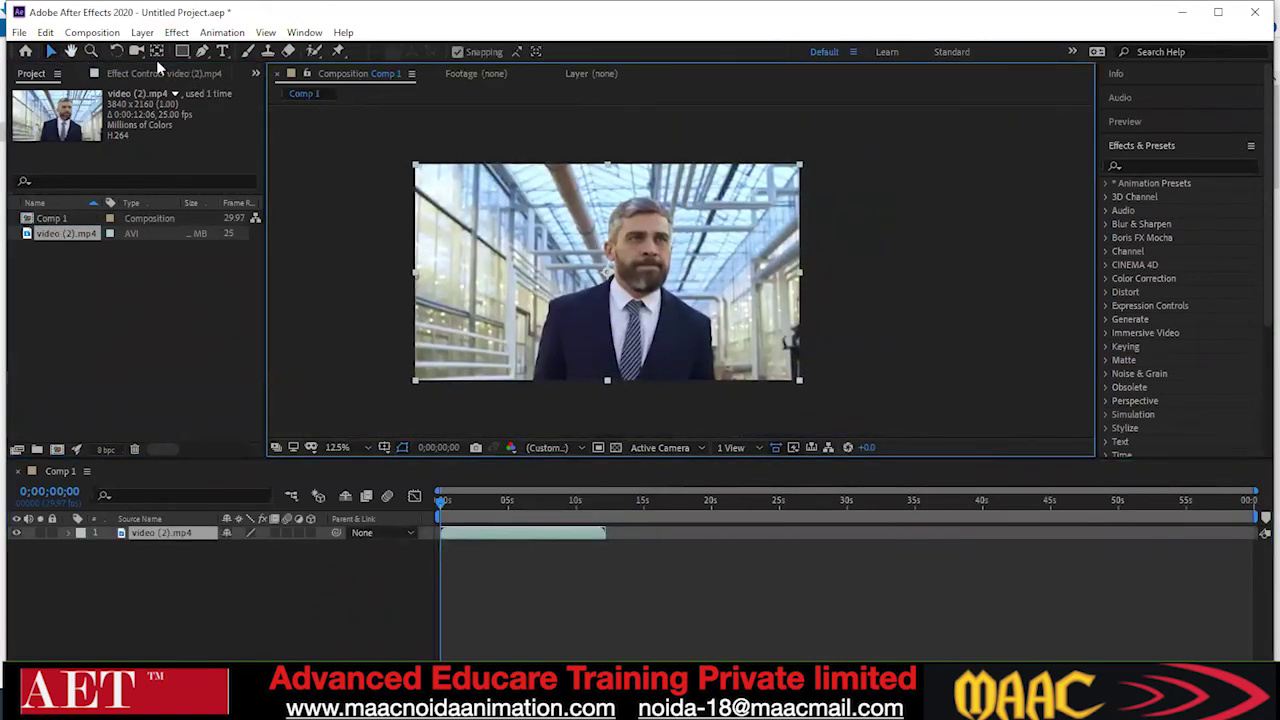
Try a closed RotoBezier mask around the man's ear with the Pen tool
left_click(201, 51)
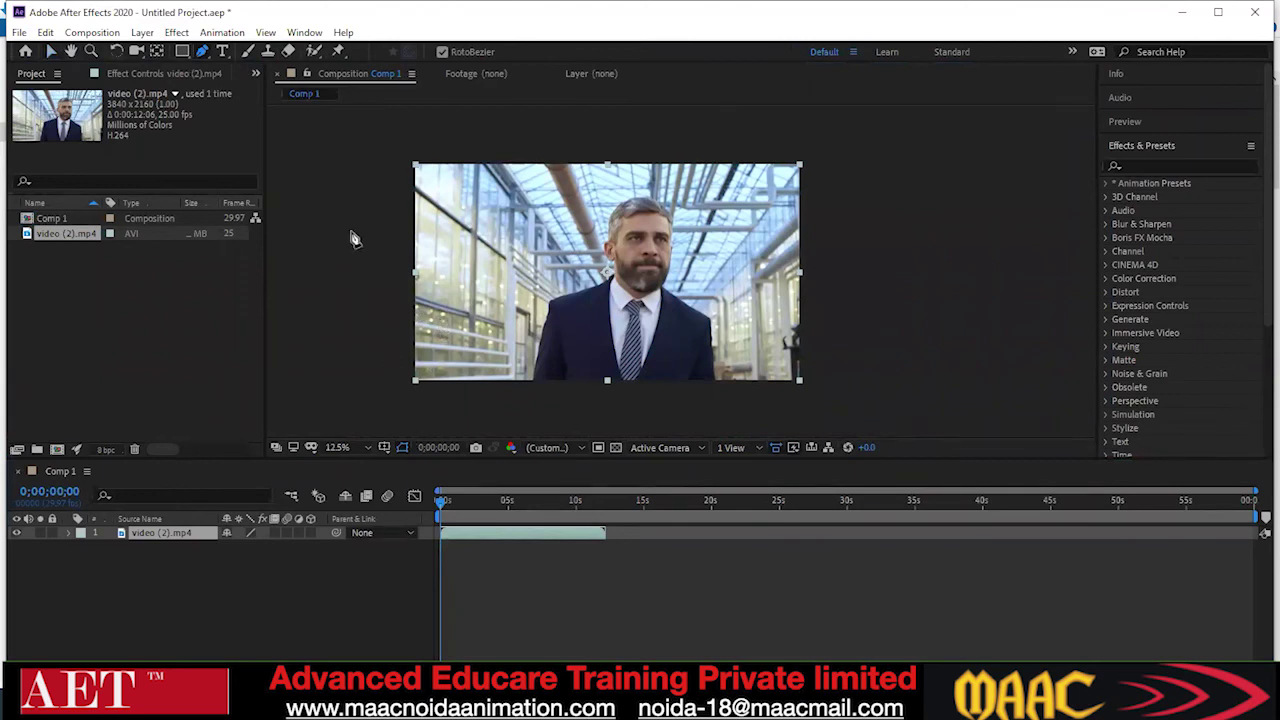
left_click_drag(592, 292, 562, 281)
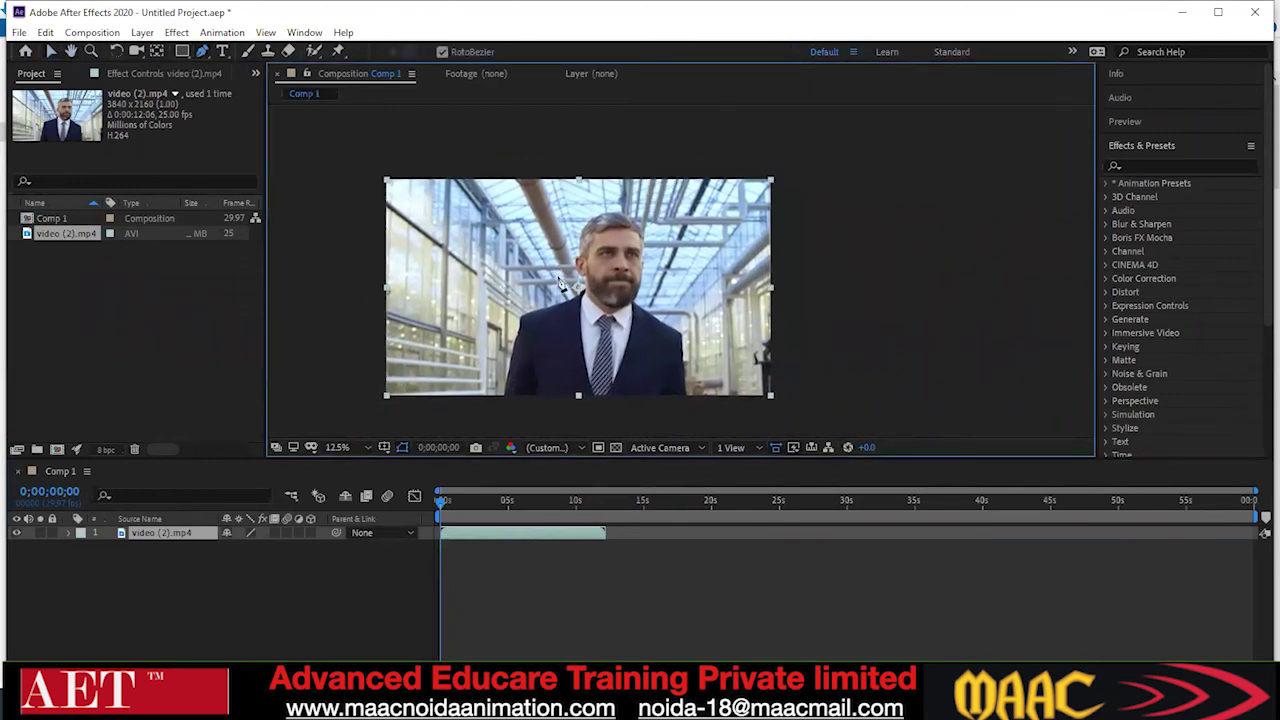
scroll(562, 281, "up", 2)
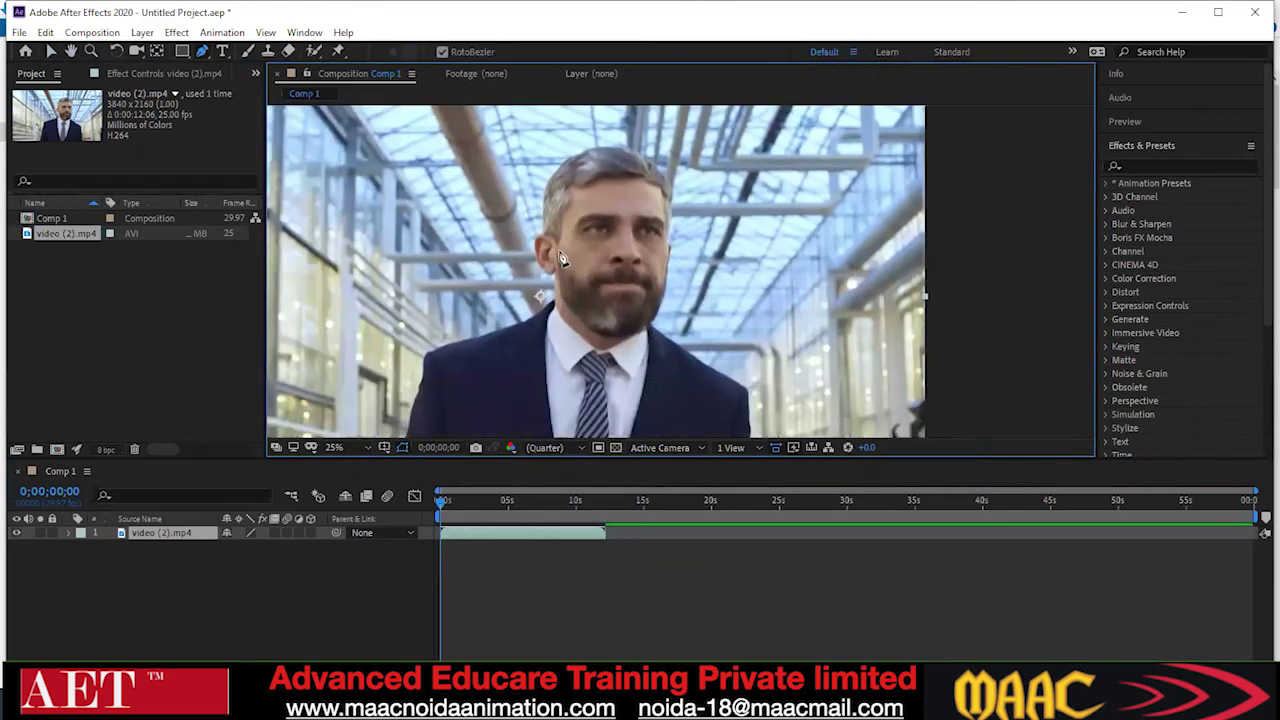
key("Return")
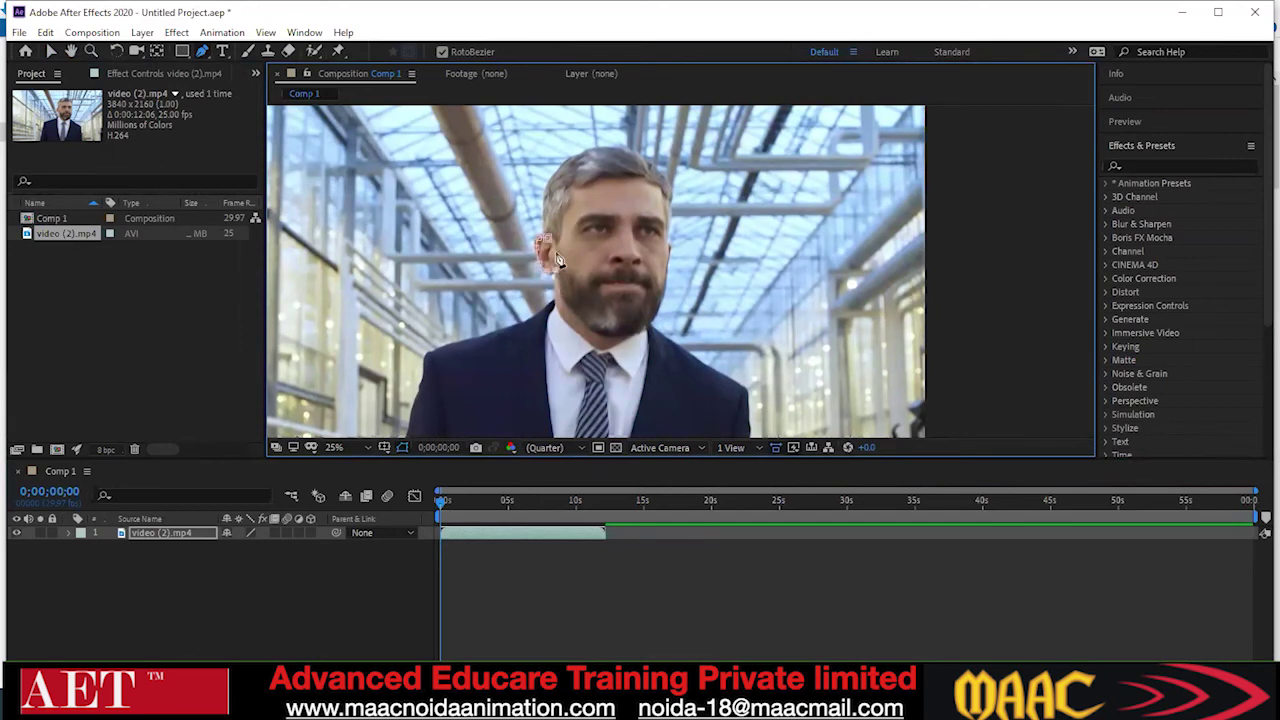
left_click(554, 245)
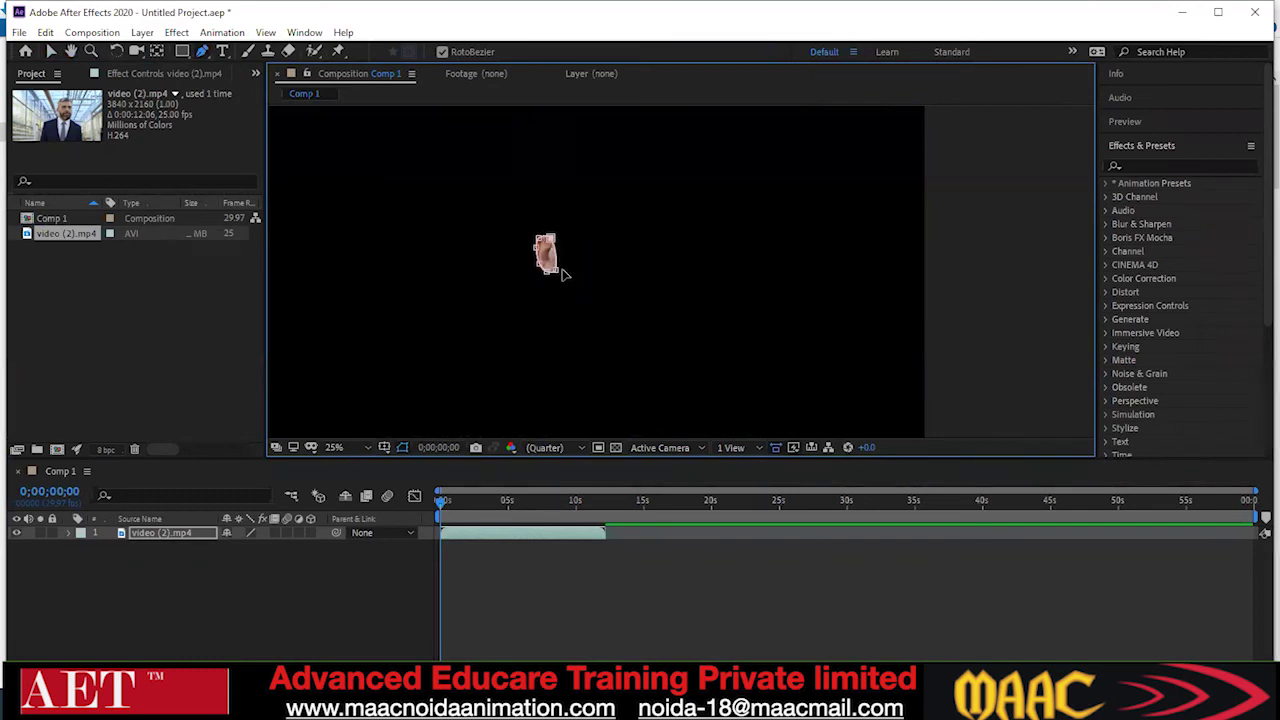
key("period")
left_click_drag(560, 260, 621, 276)
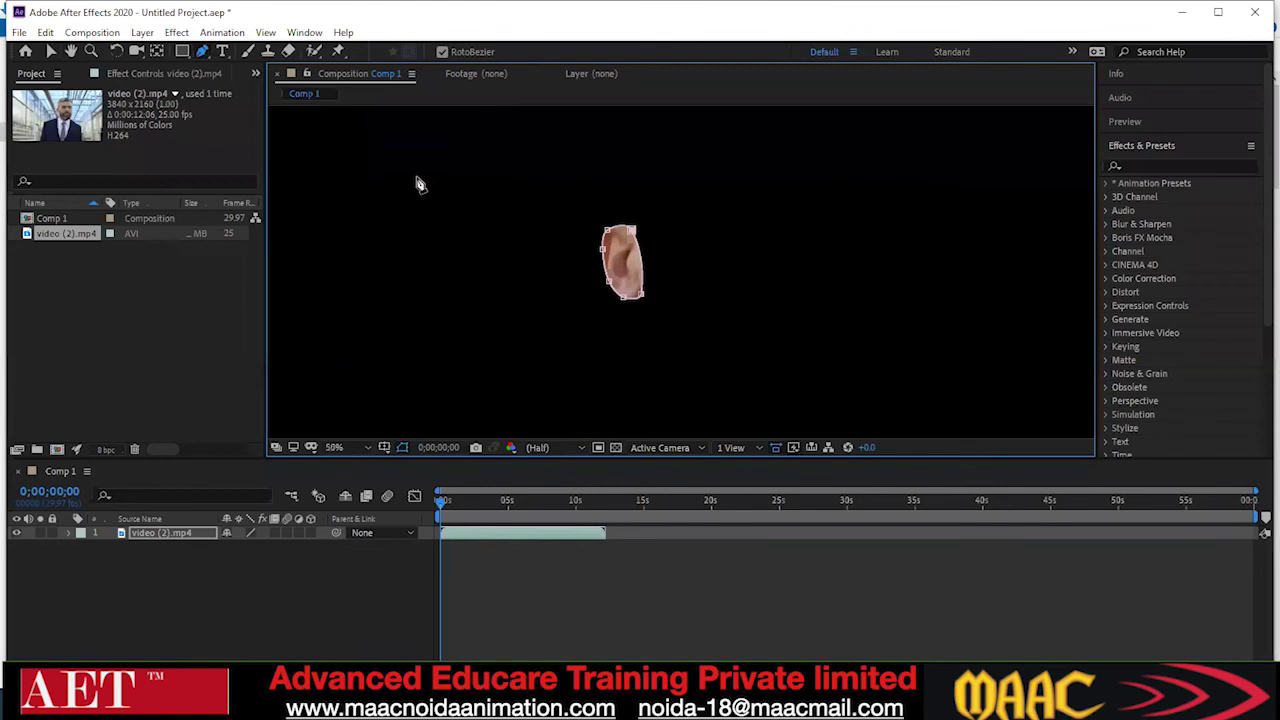
Undo the trial ear mask and clear its remaining points from the video layer
left_click(462, 74)
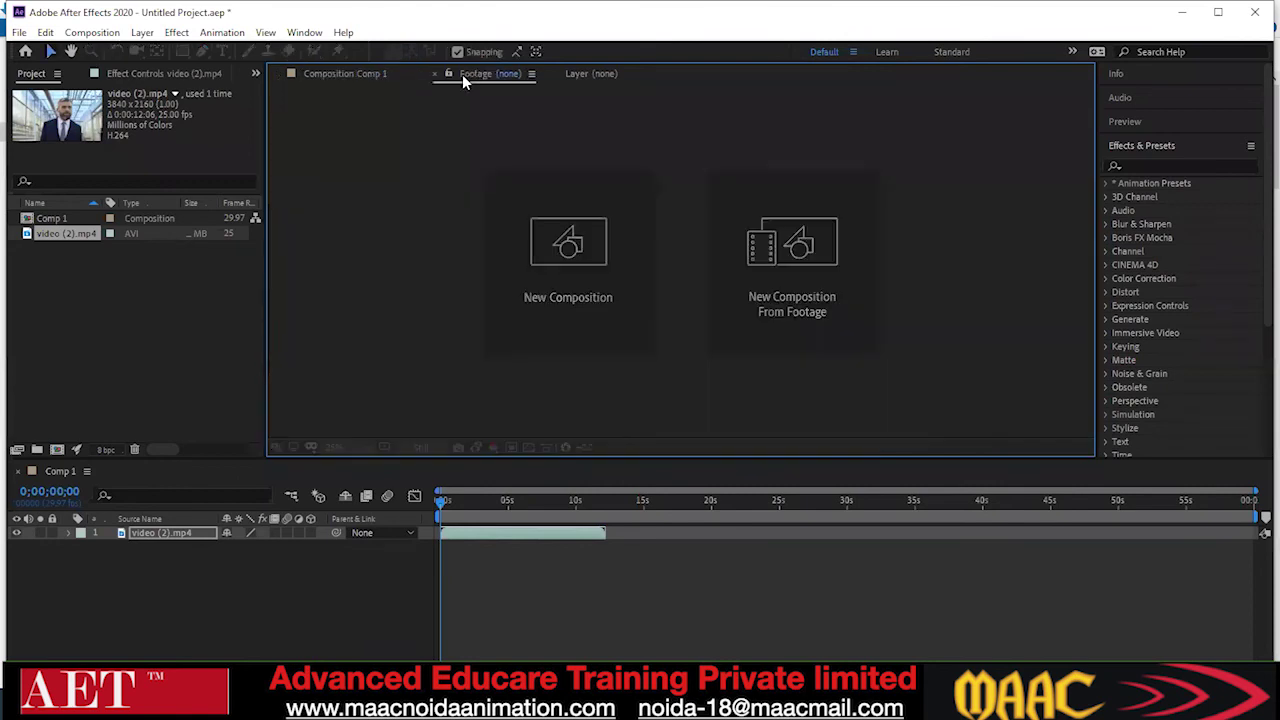
left_click(339, 72)
key("ctrl+z")
key("ctrl+z")
key("ctrl+z")
key("ctrl+z")
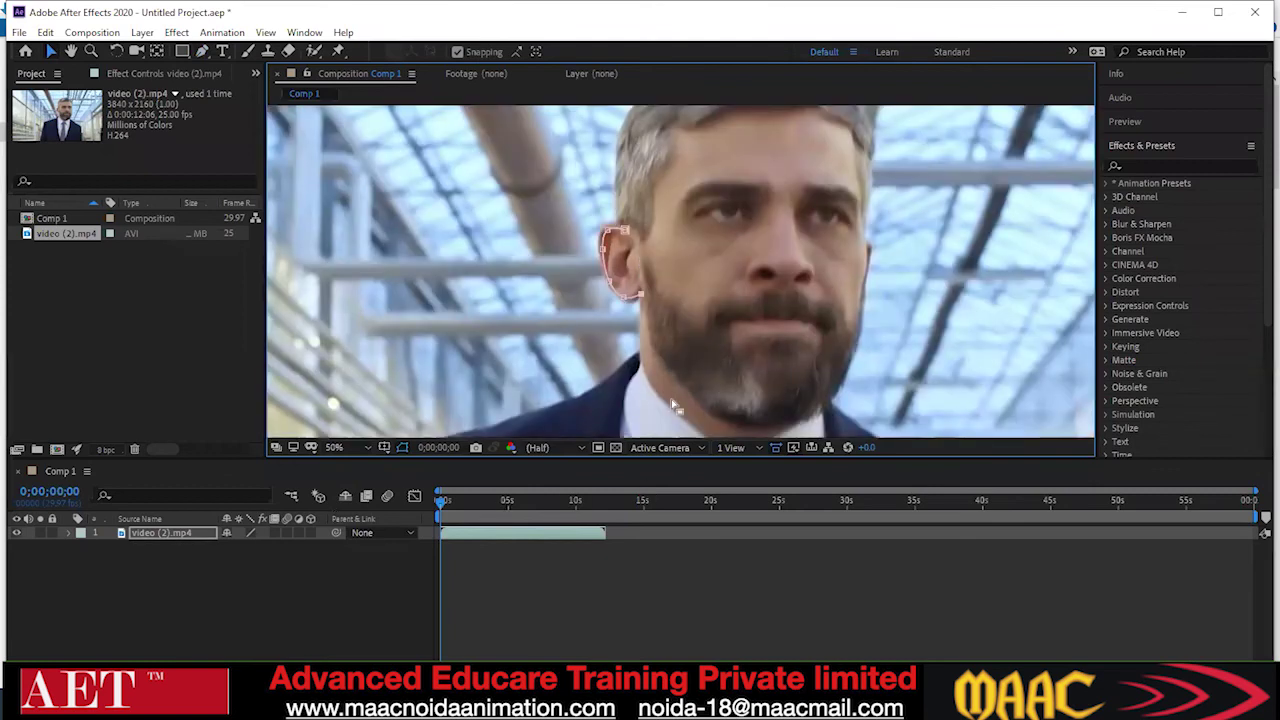
key("ctrl+z")
key("ctrl+z")
key("ctrl+z")
key("ctrl+z")
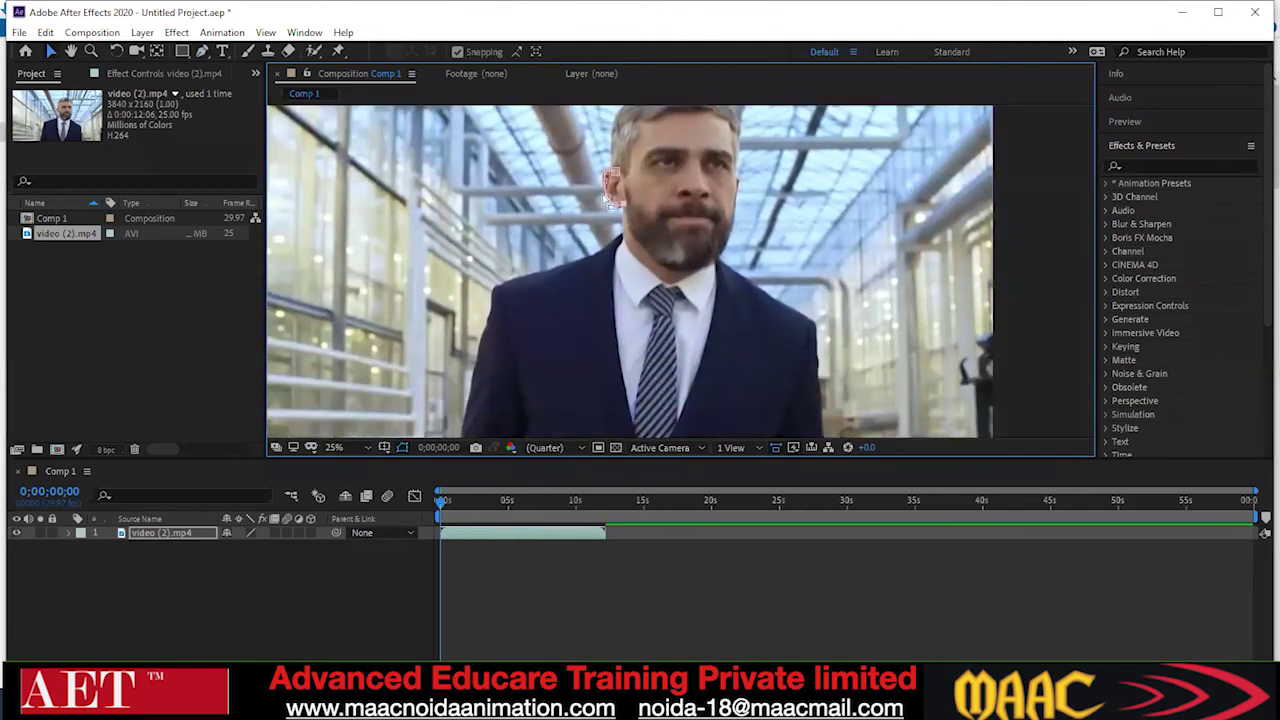
scroll(546, 287, "up", 2)
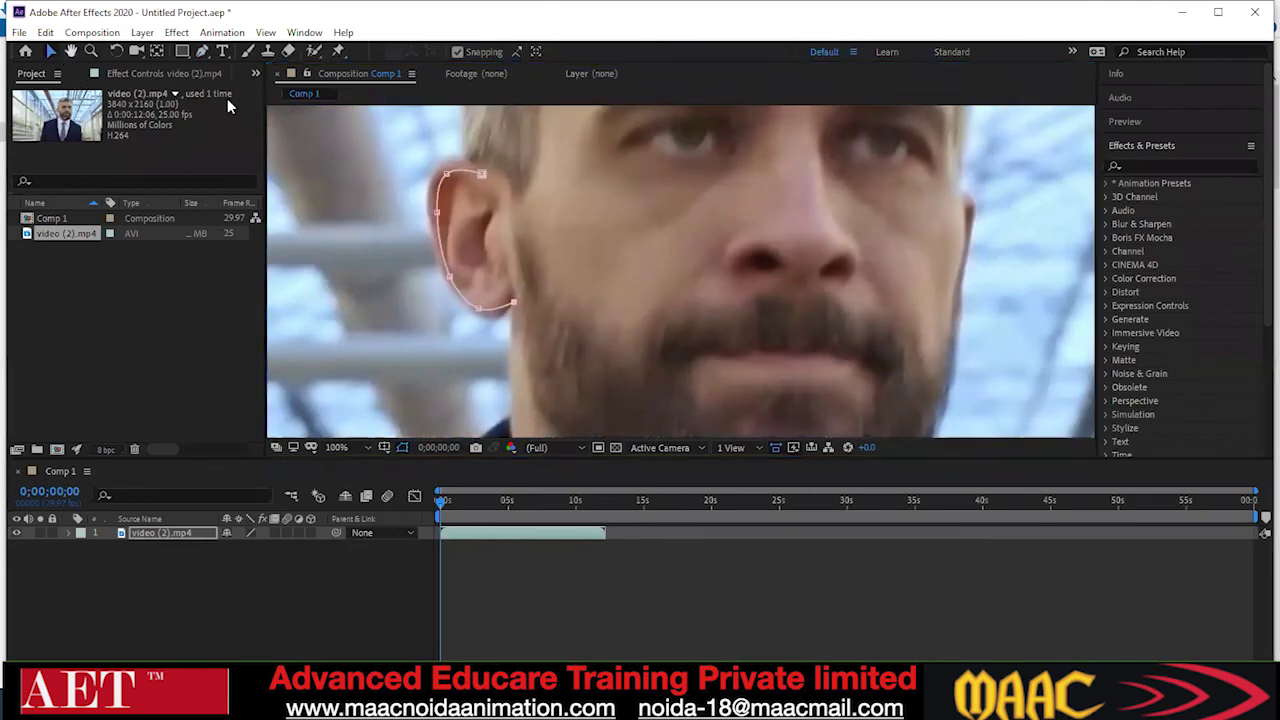
left_click(404, 164)
key("F2")
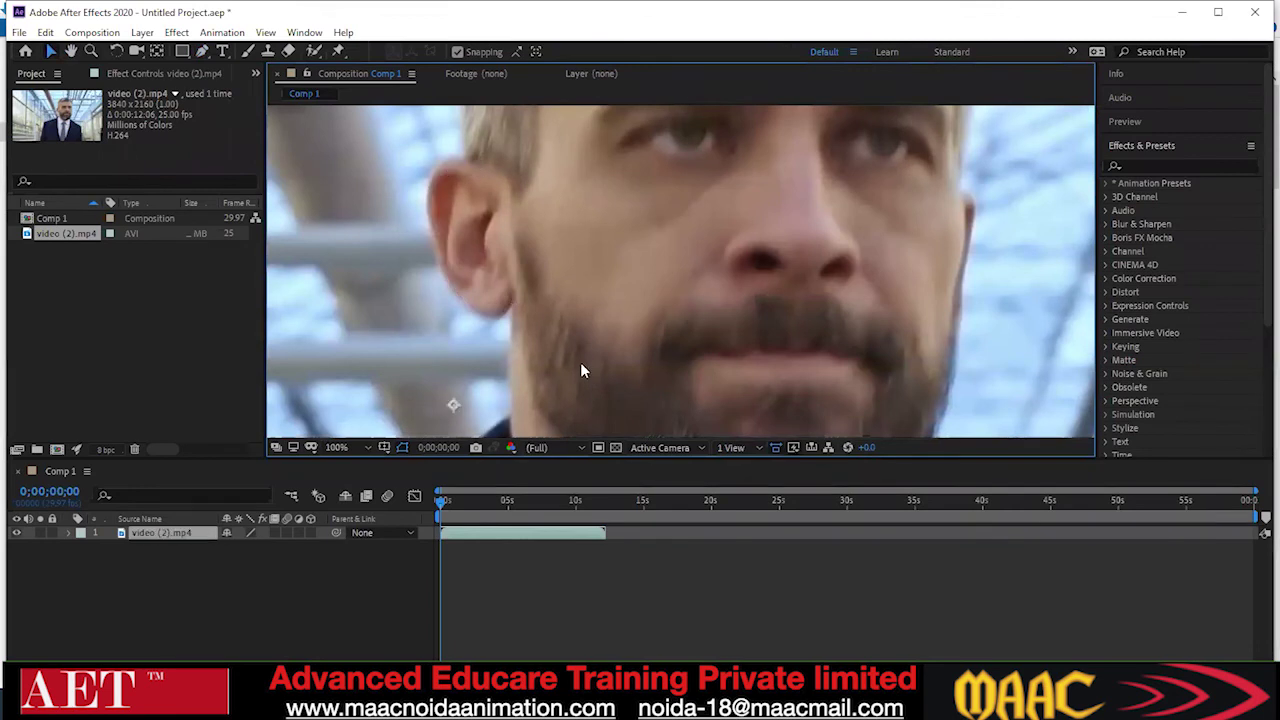
Draw a closed RotoBezier mask on the video layer that tightly follows the outline of the man's ear
left_click(201, 52)
left_click(478, 167)
left_click(453, 160)
left_click(430, 191)
left_click(428, 216)
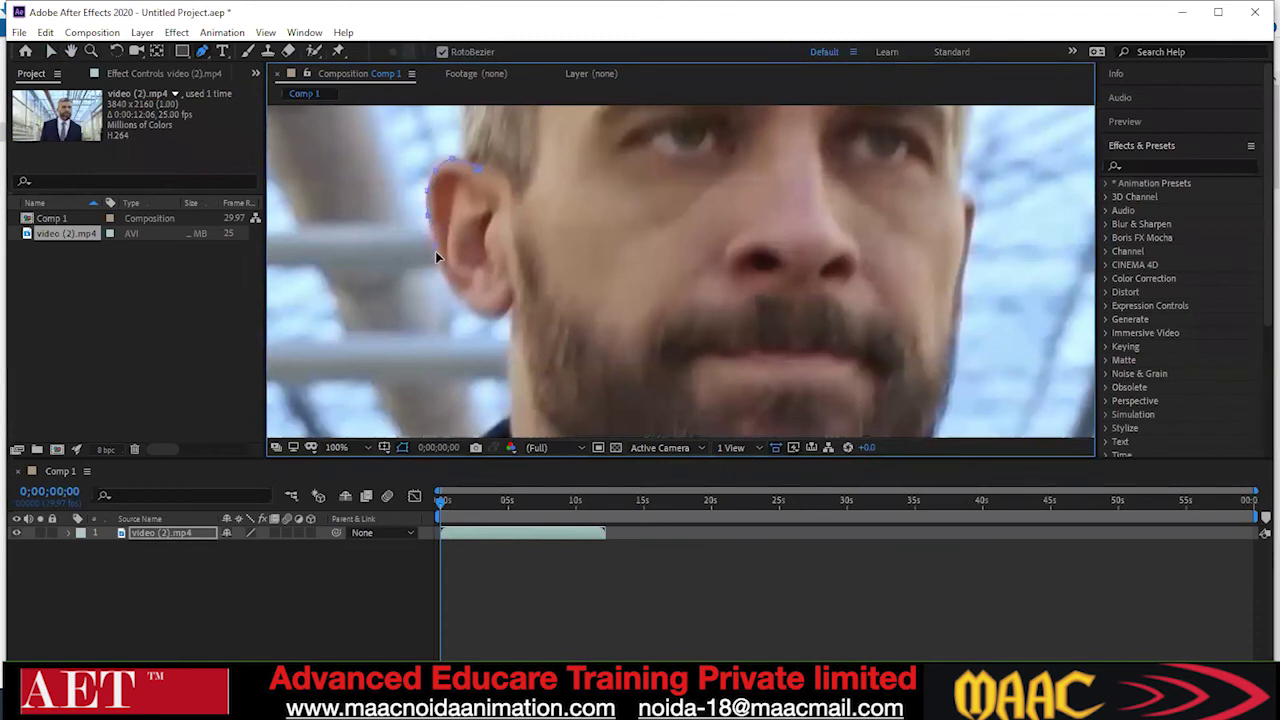
left_click(451, 285)
left_click(508, 314)
left_click(512, 240)
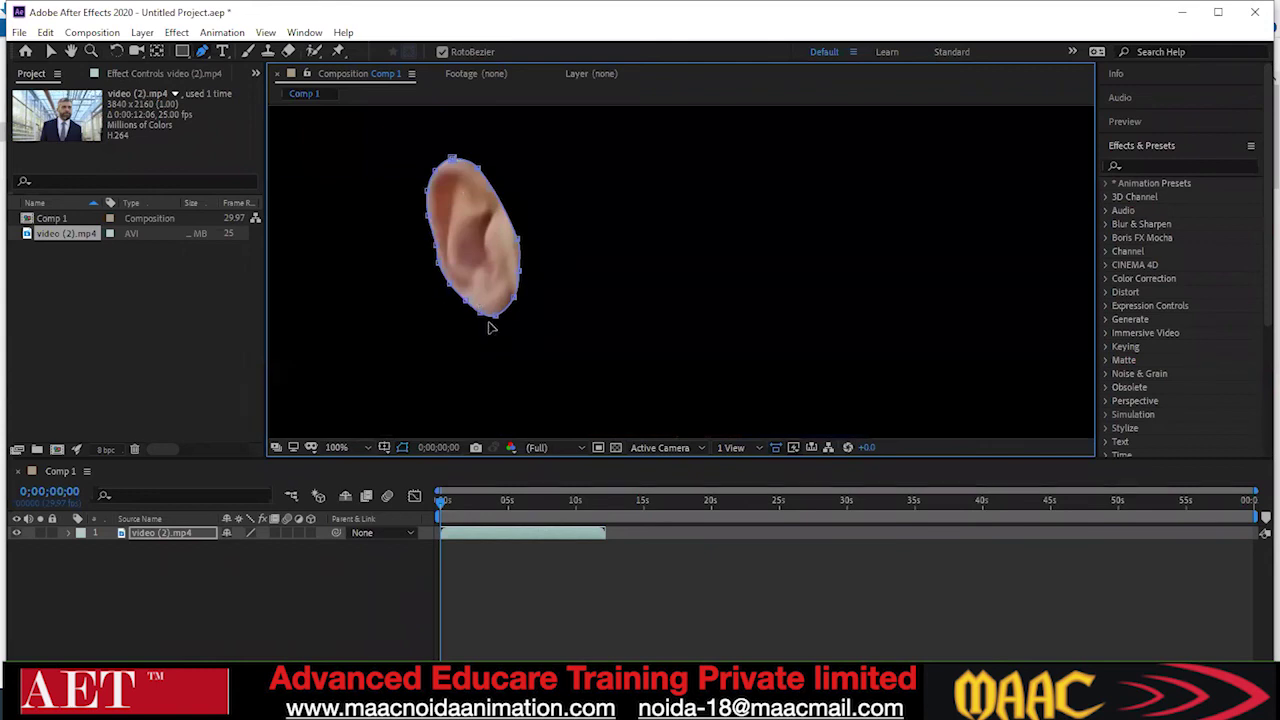
Inspect the masked ear in the Alpha and Red channels, then return the composition view to RGB
left_click(510, 447)
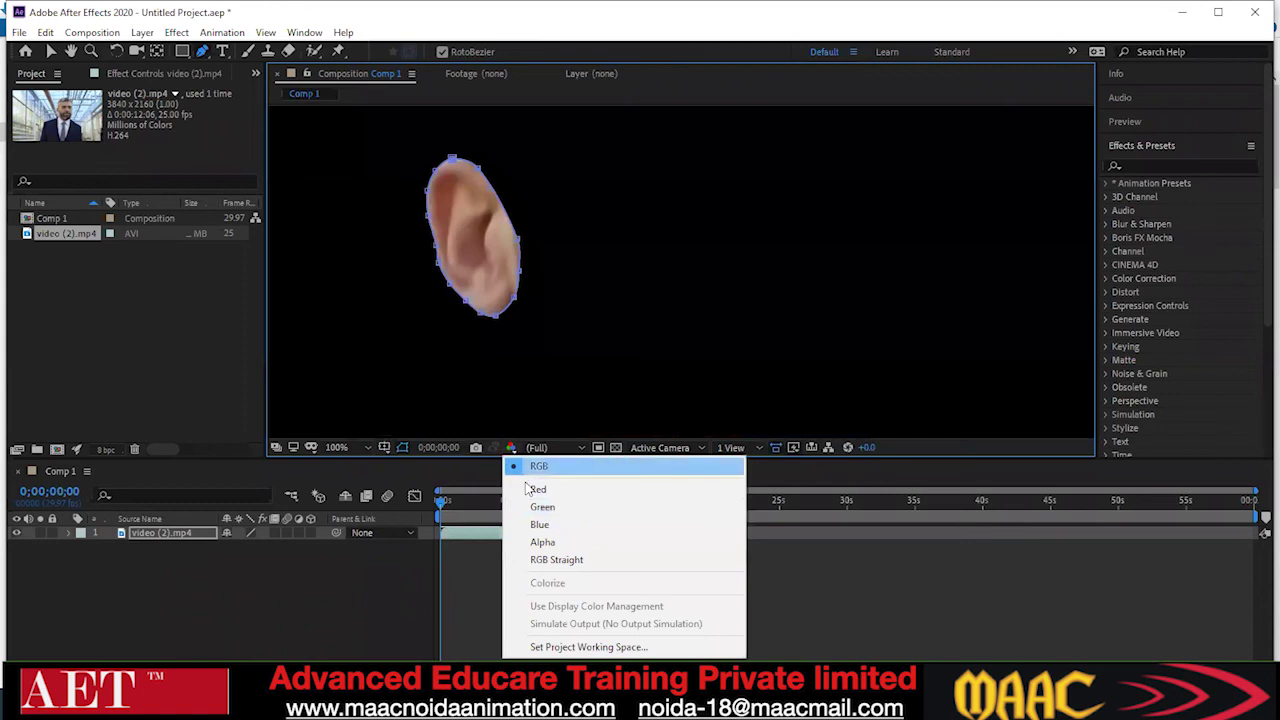
left_click(538, 541)
left_click(509, 448)
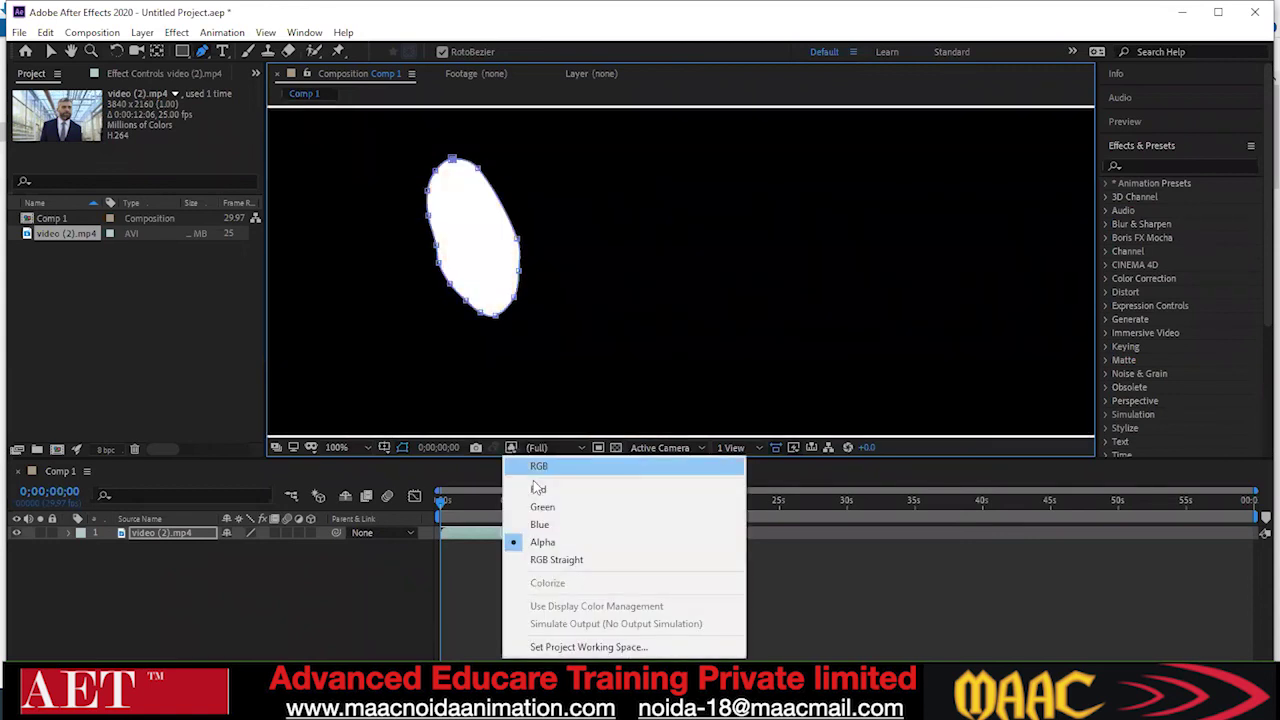
left_click(539, 489)
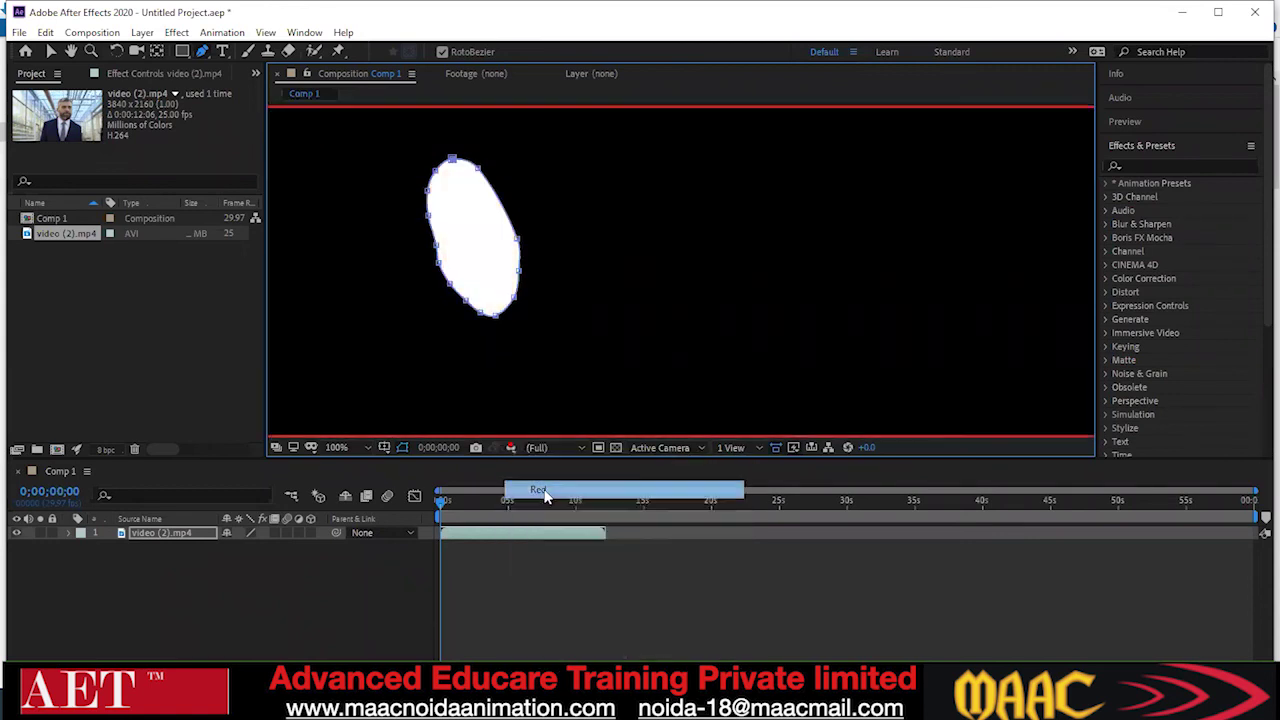
left_click(516, 449)
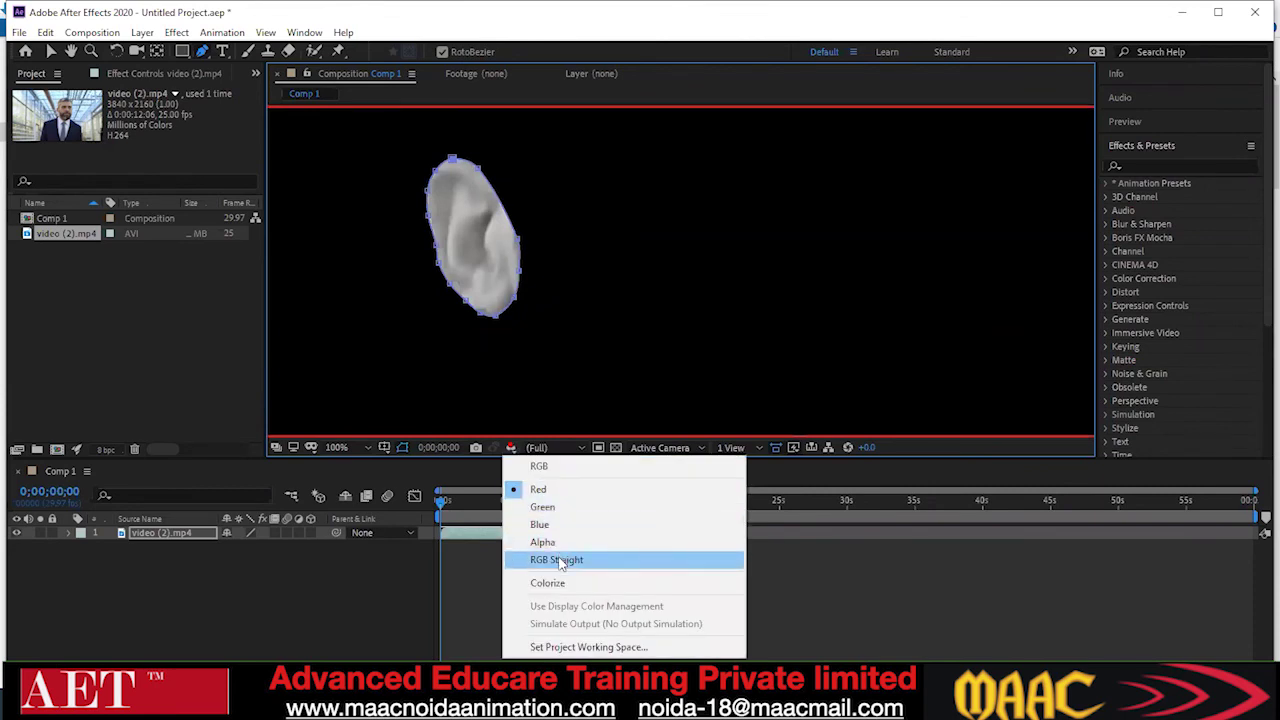
left_click(548, 542)
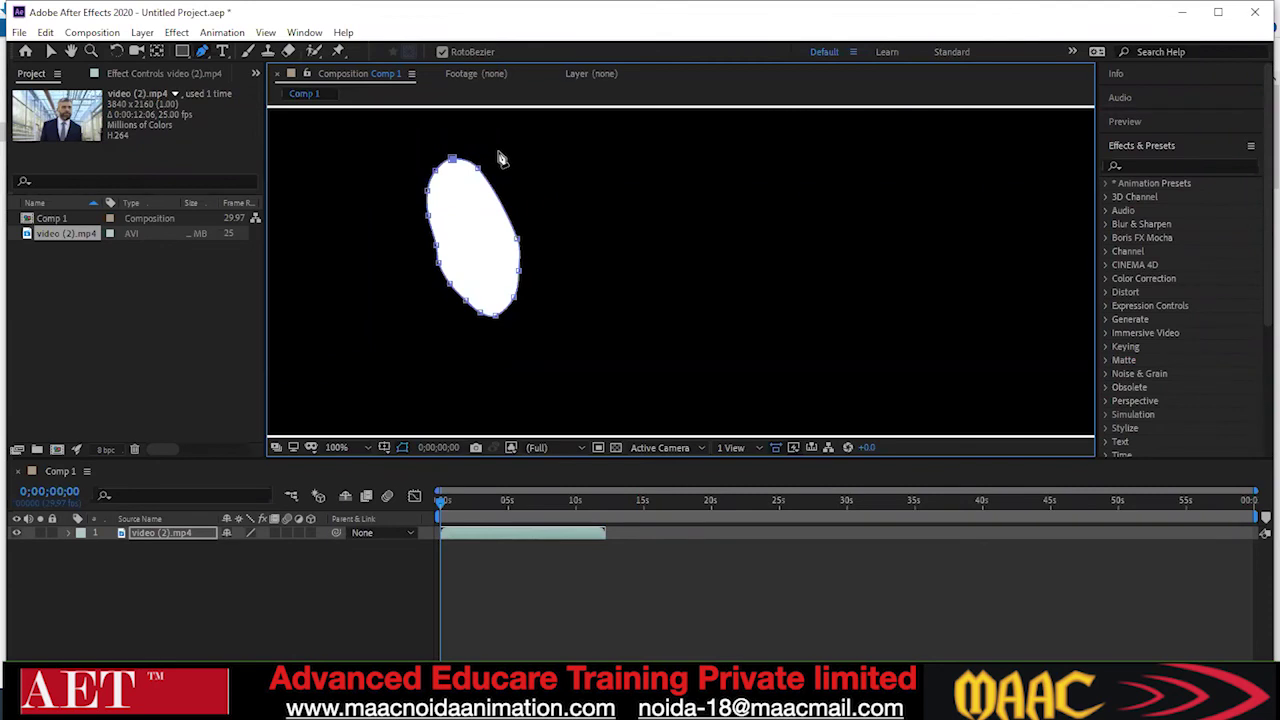
left_click(511, 447)
left_click(538, 466)
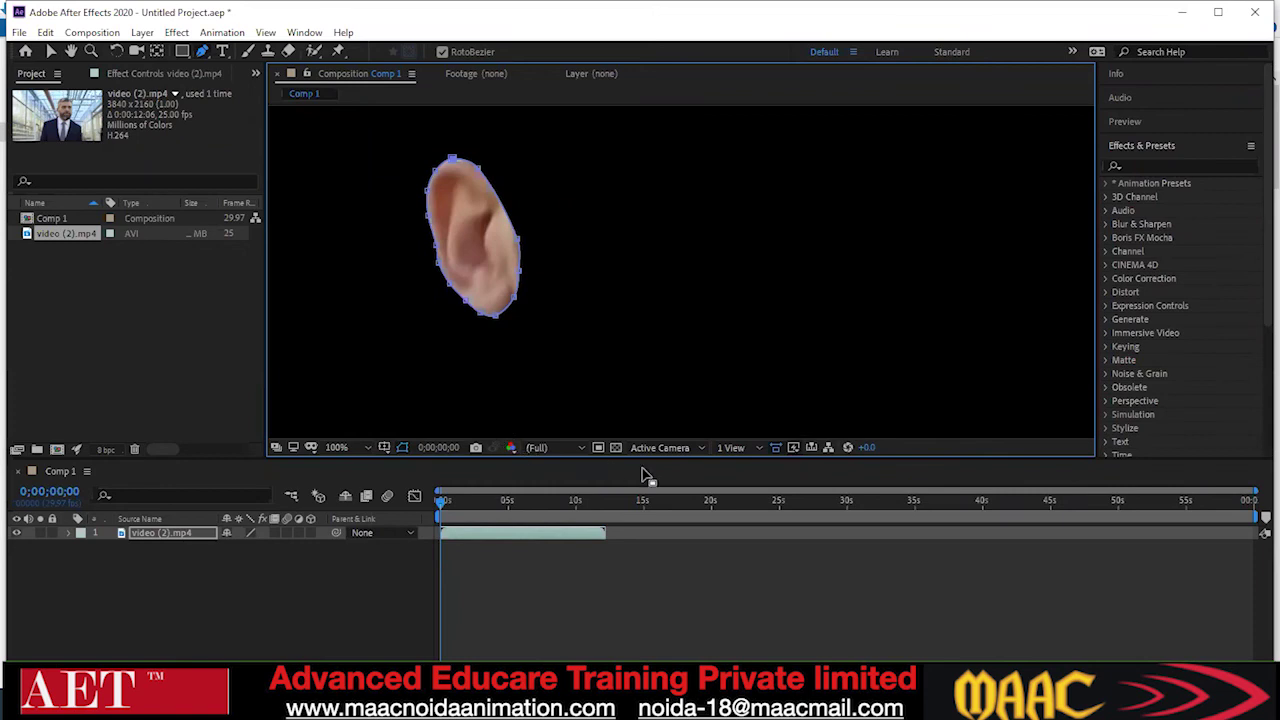
Undo the ear mask on the video layer to bring back the full footage, and switch to the Selection tool
key("space")
left_click_drag(481, 531, 440, 530)
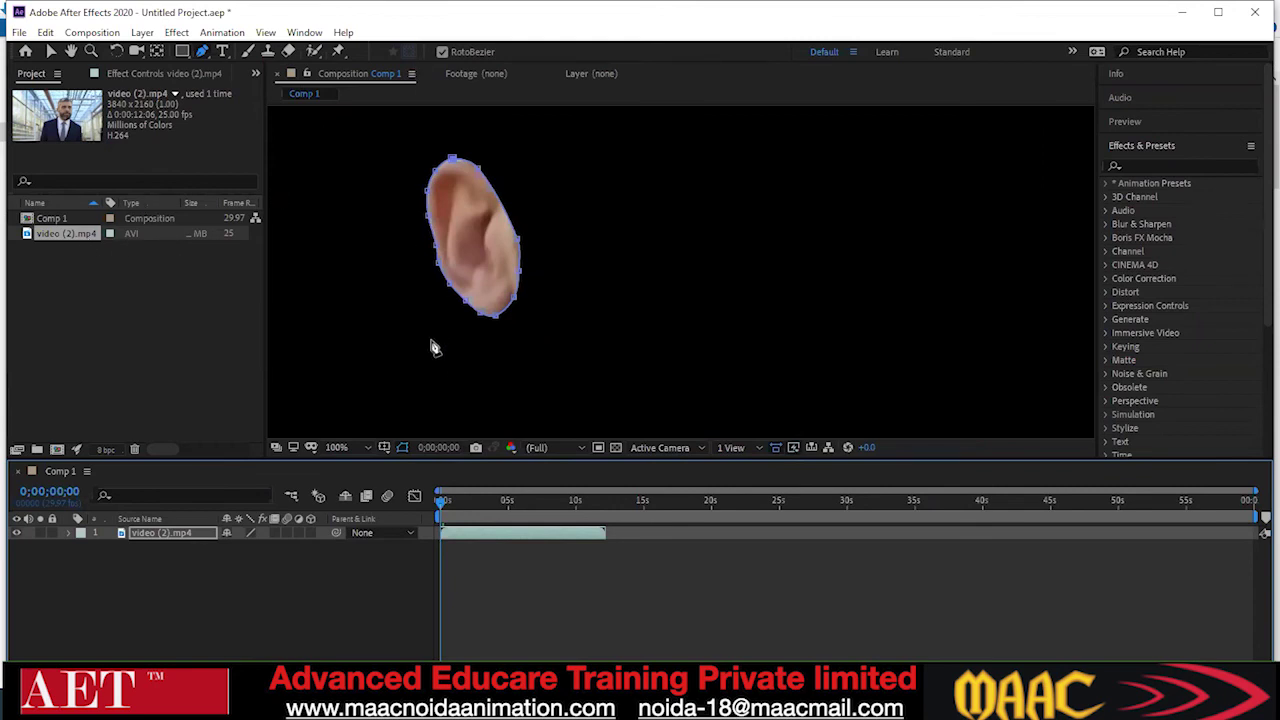
scroll(430, 347, "down", 6)
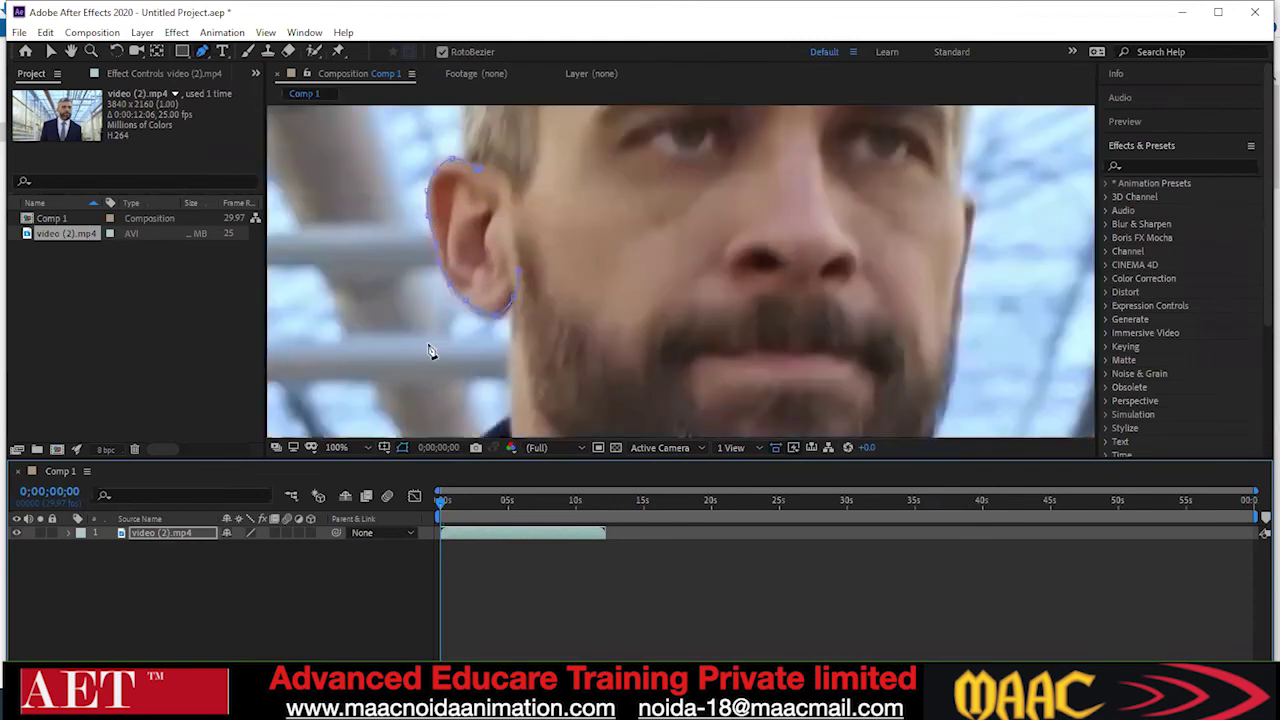
key("space")
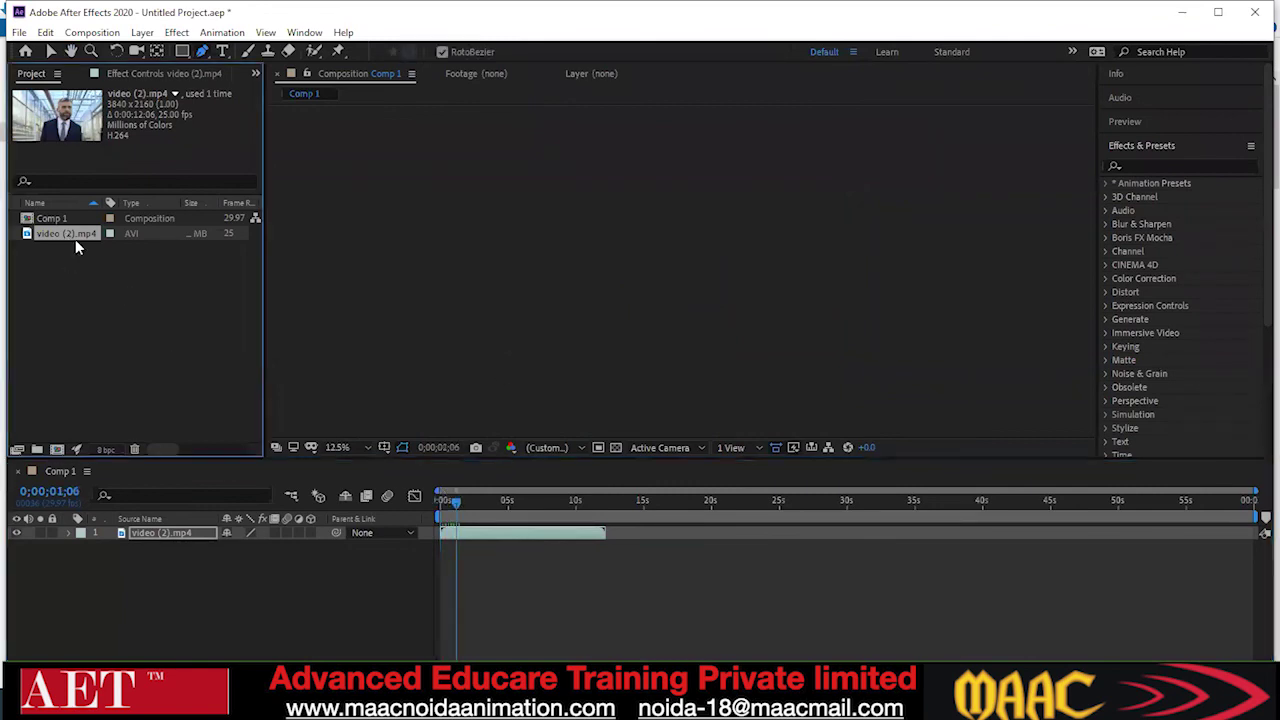
scroll(822, 290, "down", 4)
scroll(820, 354, "up", 1)
scroll(820, 354, "up", 3)
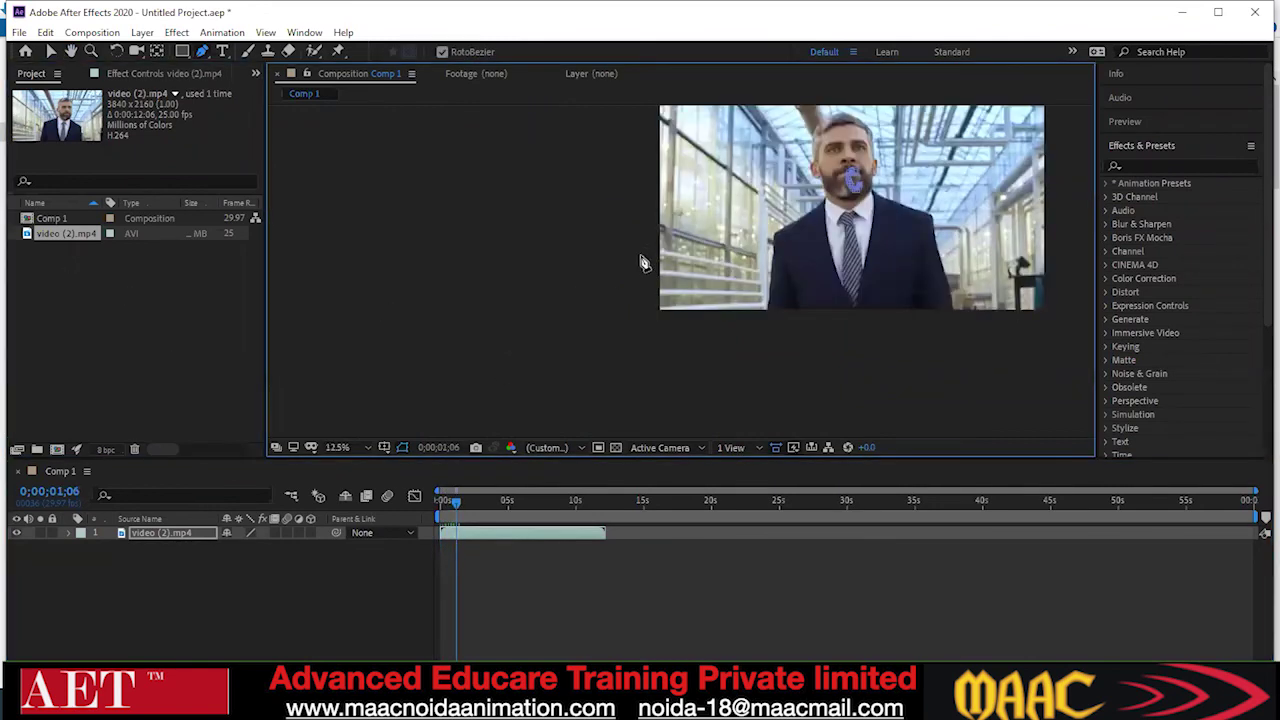
left_click(53, 52)
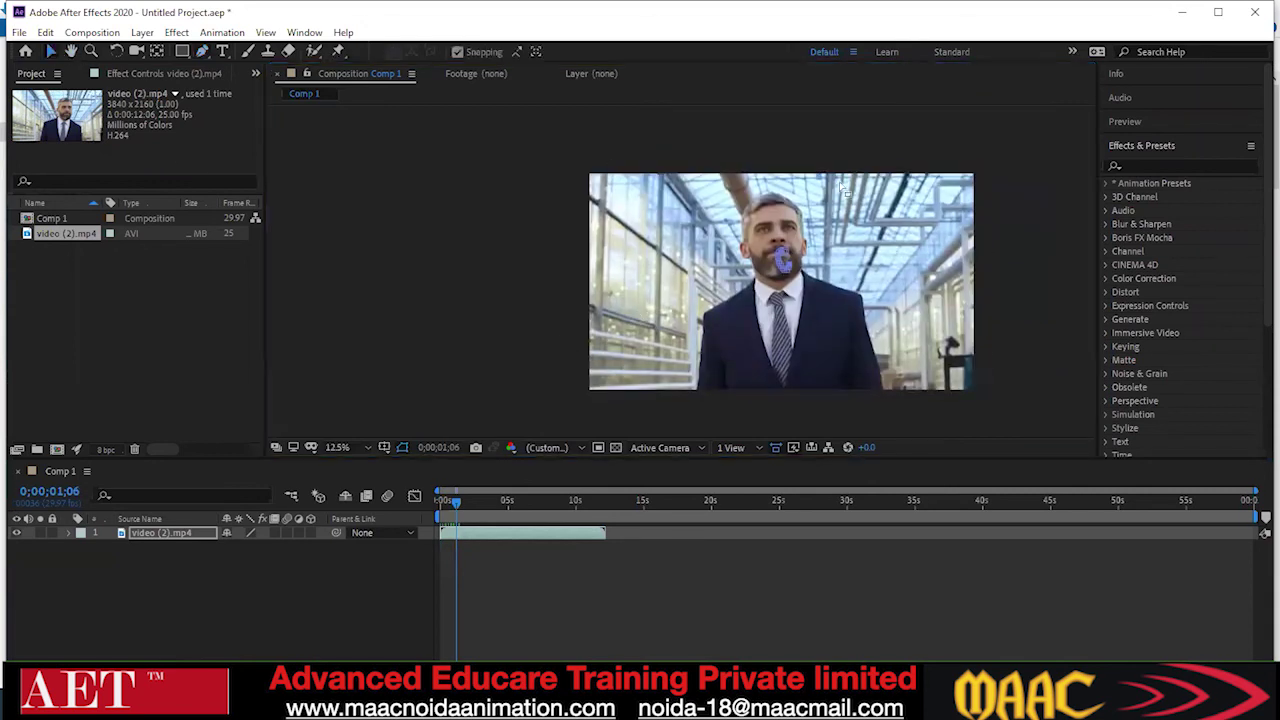
left_click_drag(780, 382, 634, 407)
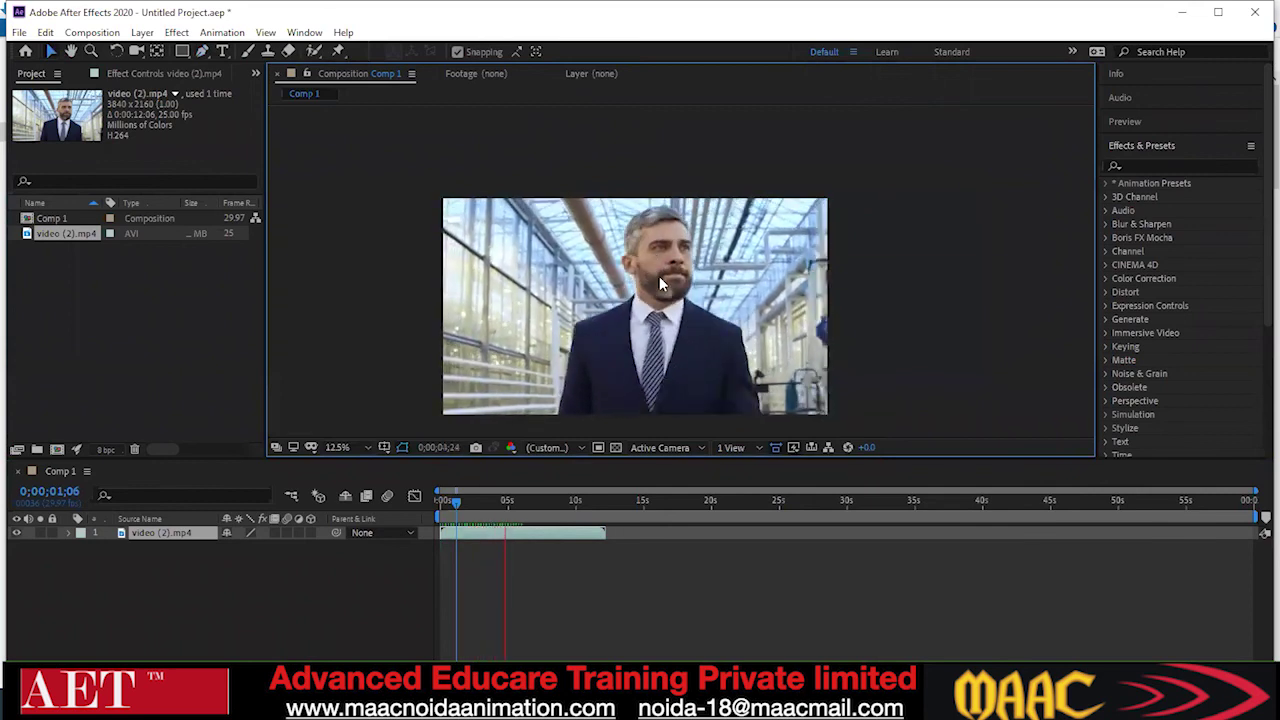
Play the video clip from near its start, pausing at several points, to examine how the man's head and body move
left_click(660, 285)
key("v")
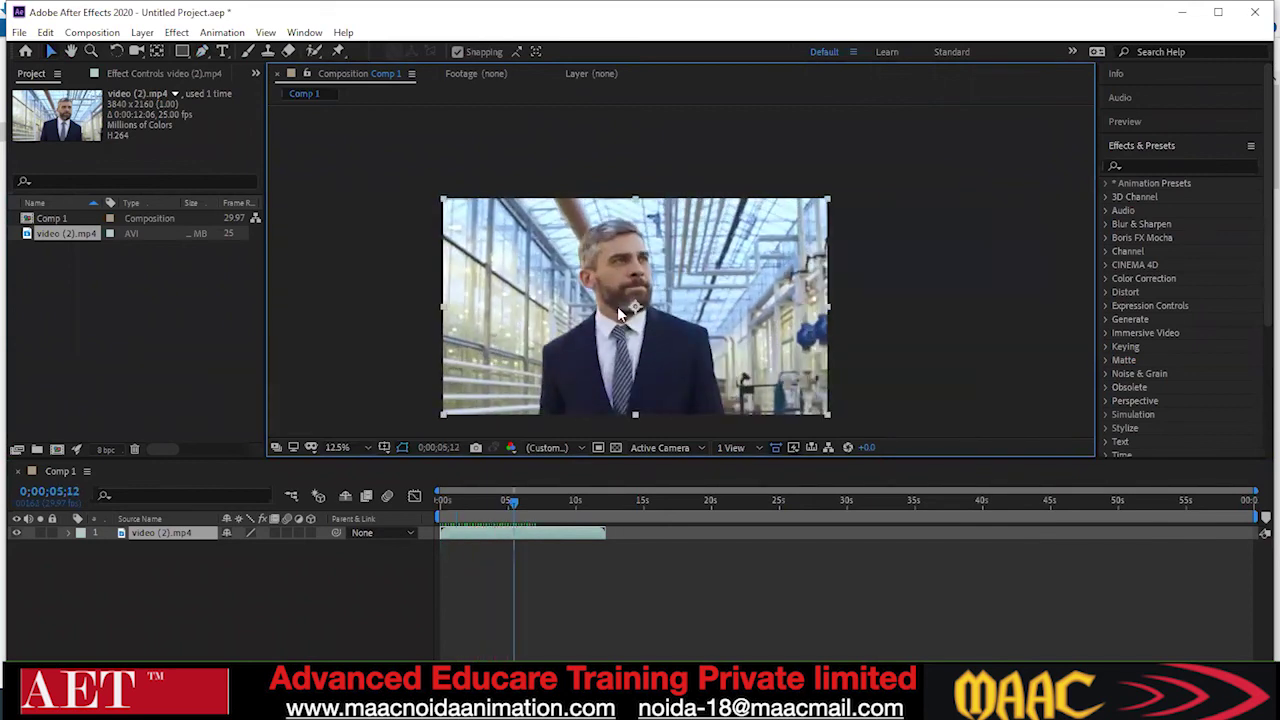
left_click(514, 503)
left_click_drag(514, 503, 440, 501)
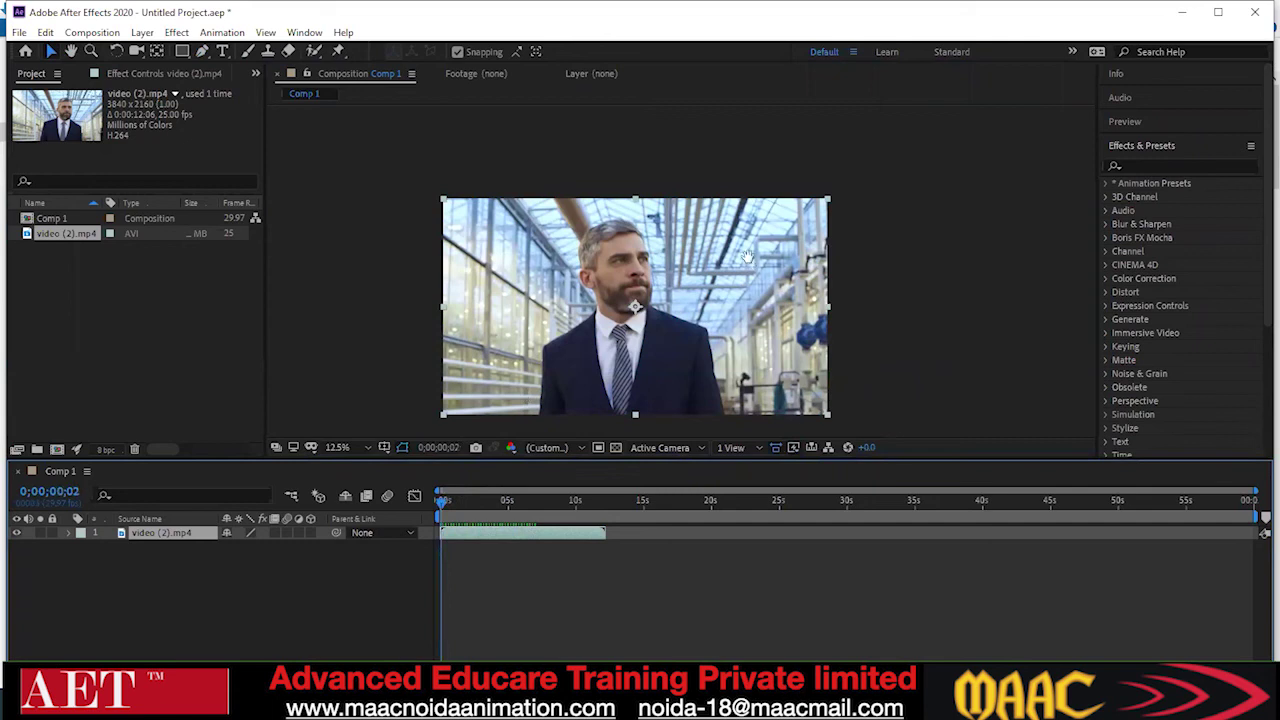
key("space")
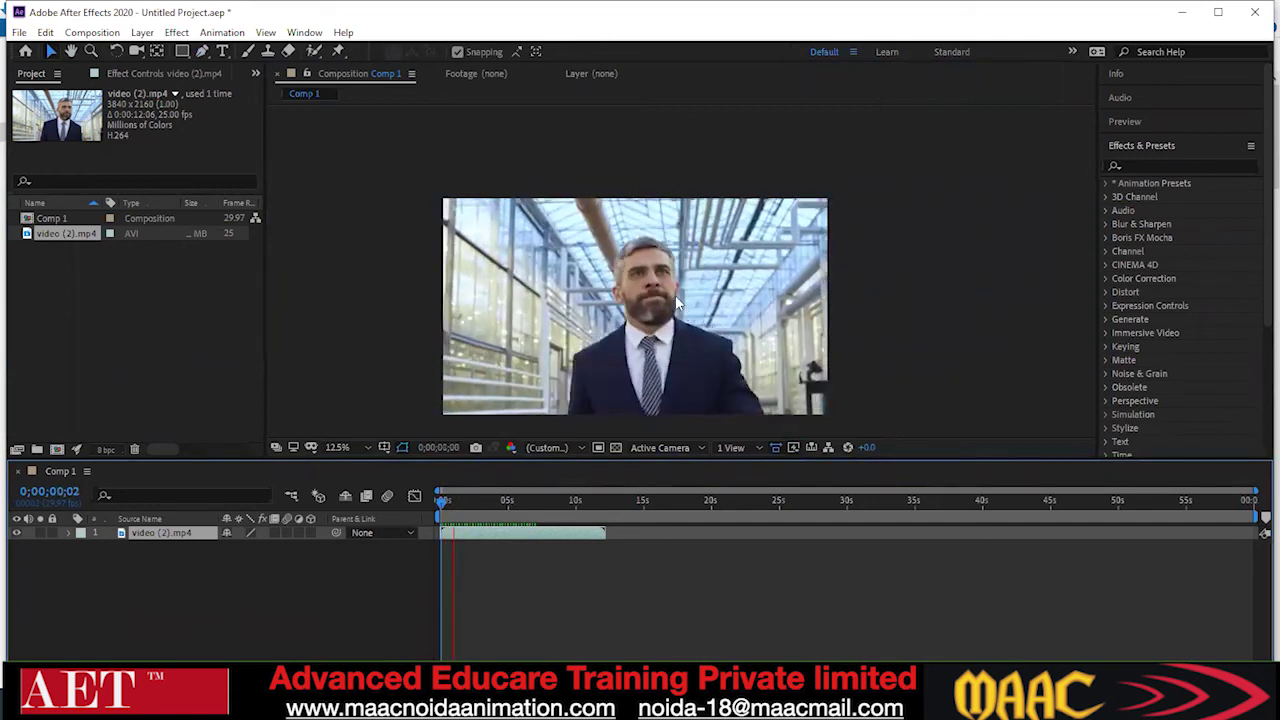
left_click(648, 280)
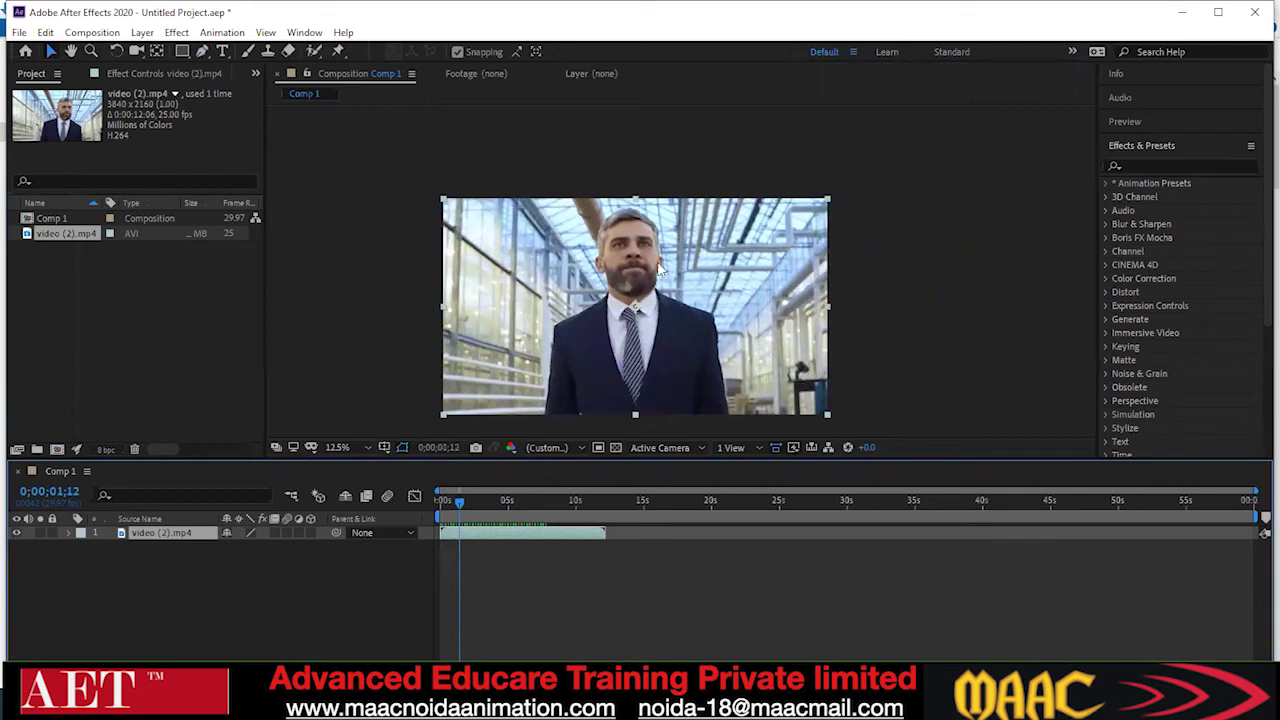
key("space")
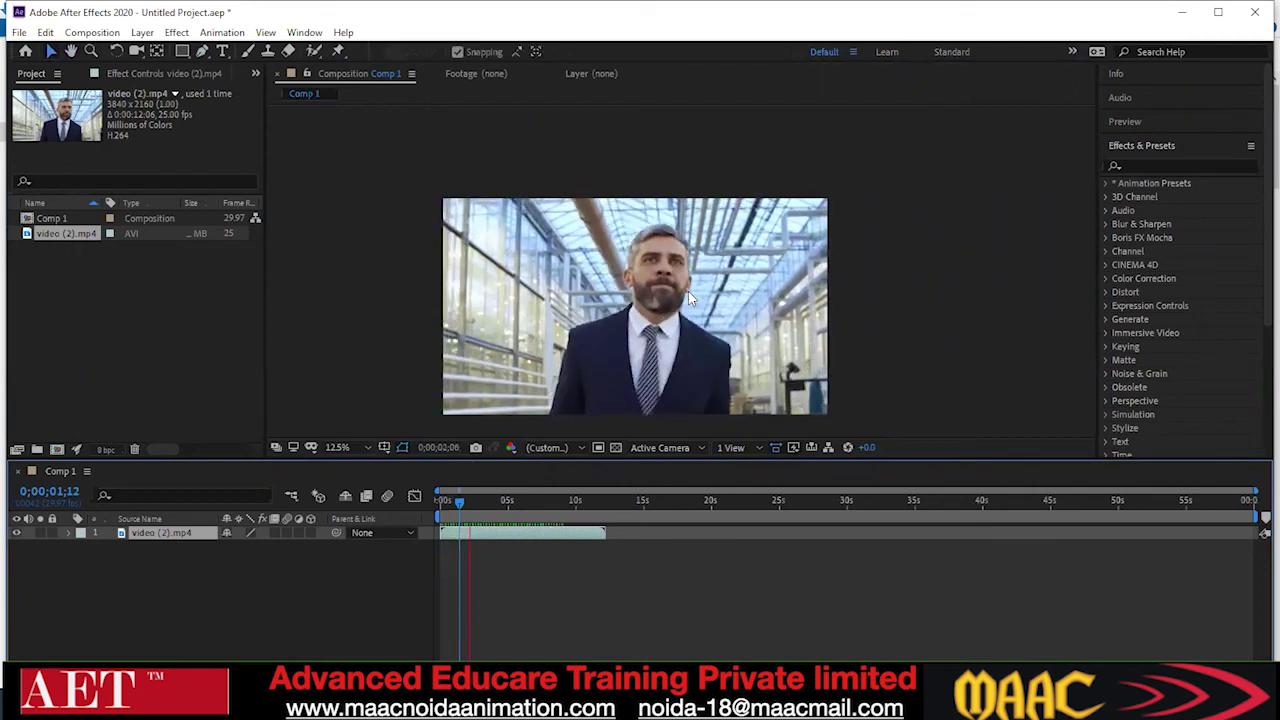
key("space")
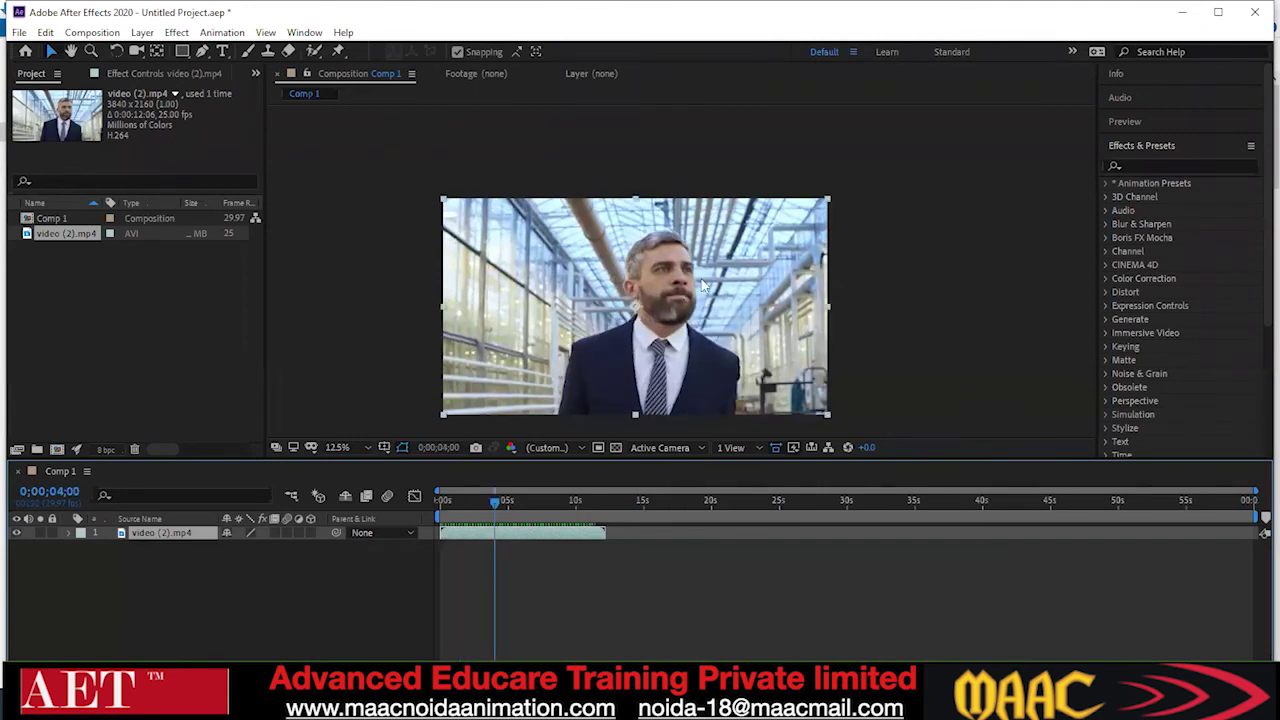